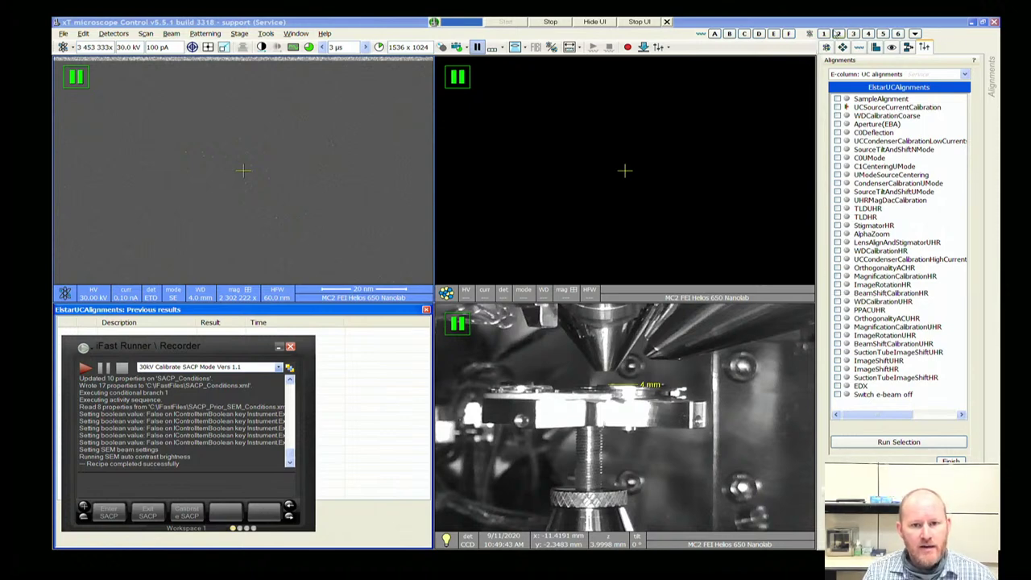
Resume live electron beam scanning and set the beam current to 1.6 nA
click(827, 48)
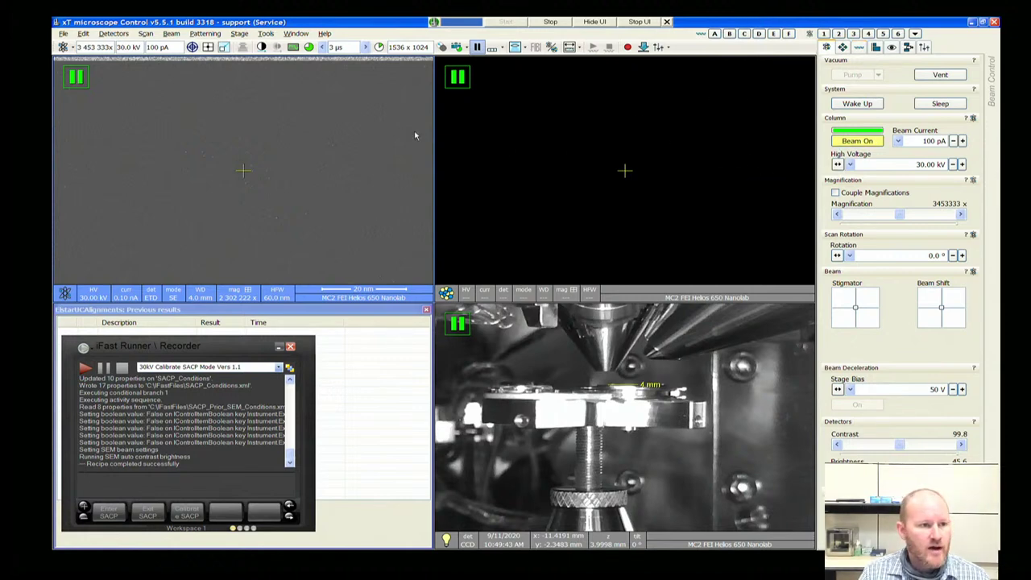
click(477, 47)
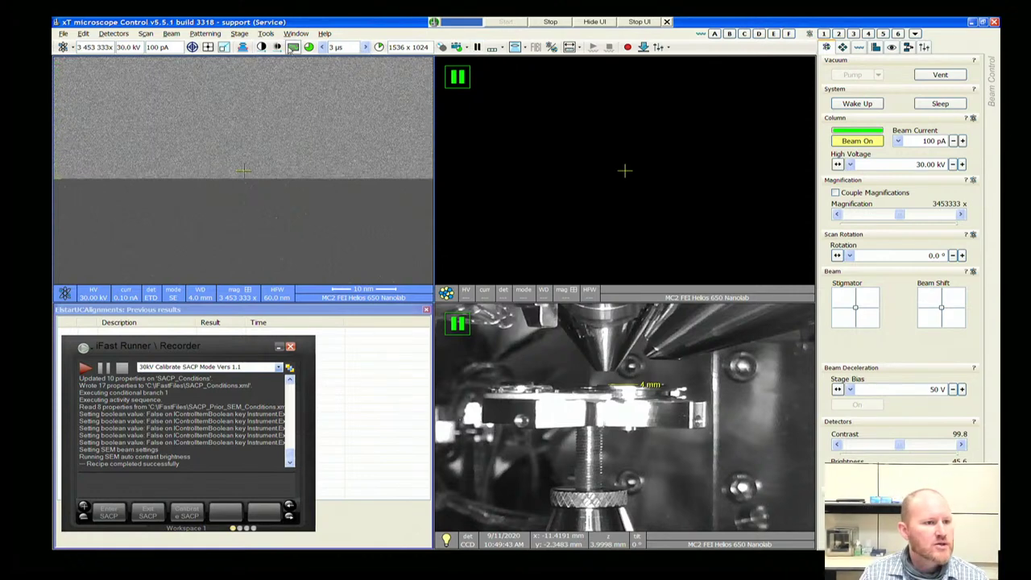
click(158, 48)
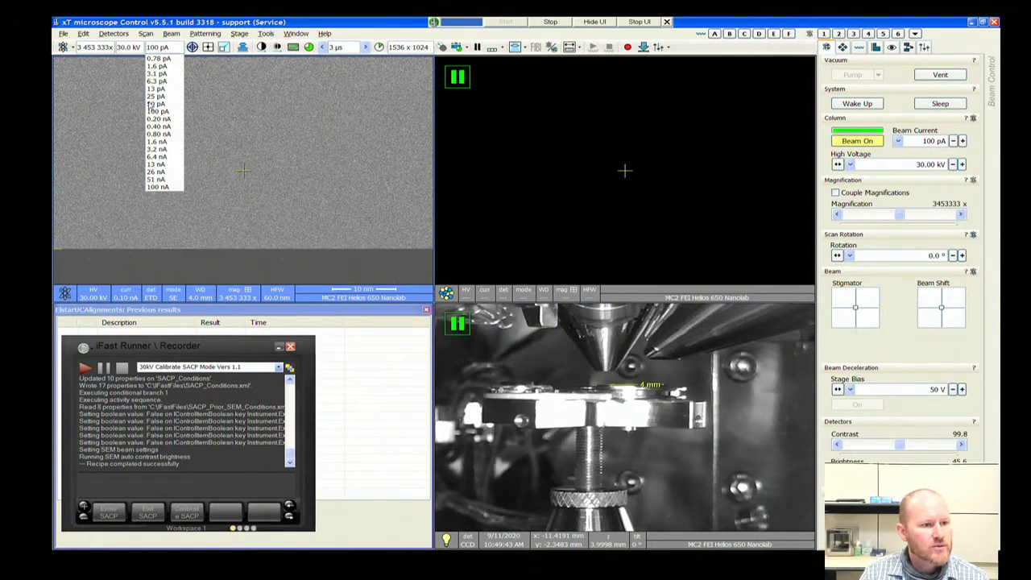
click(157, 141)
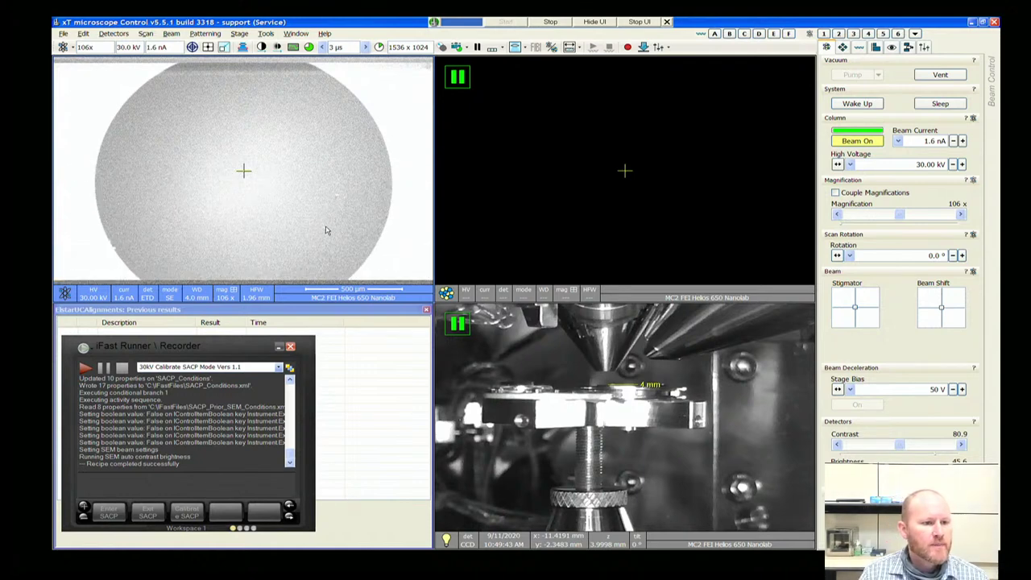
Centre the stage on the bright particle in the electron image and refresh the chamber camera view
double_click(299, 193)
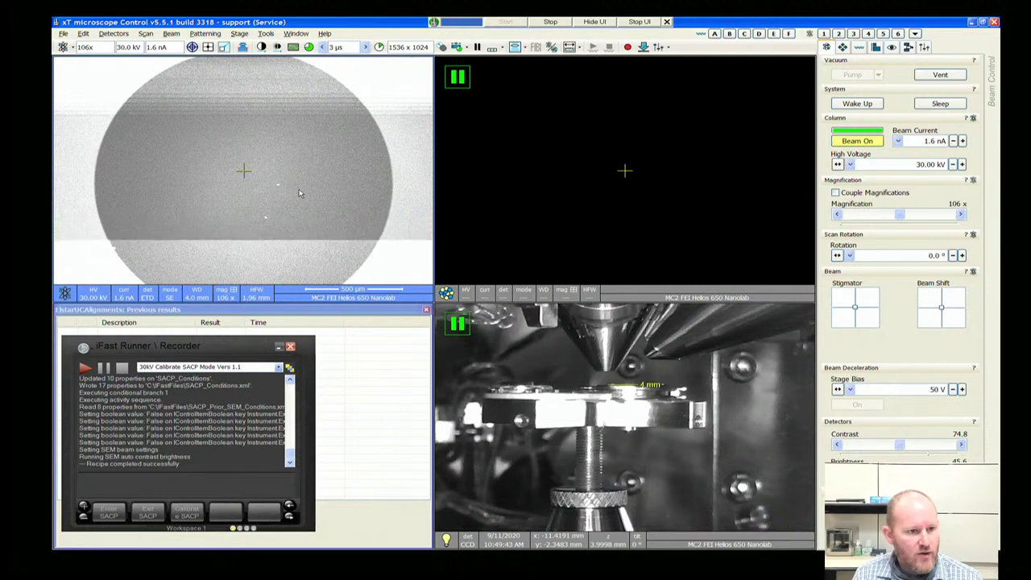
double_click(267, 218)
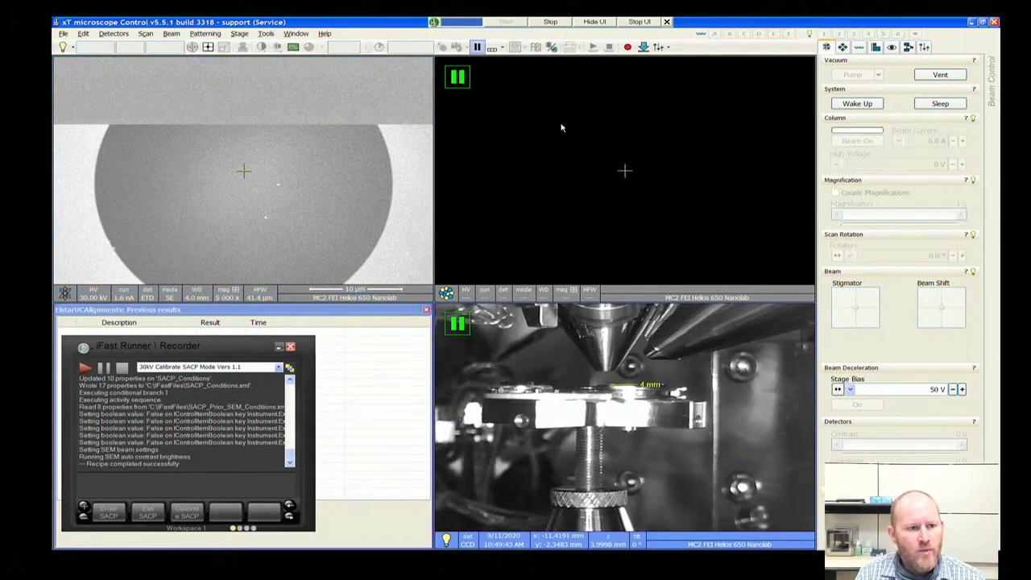
click(477, 47)
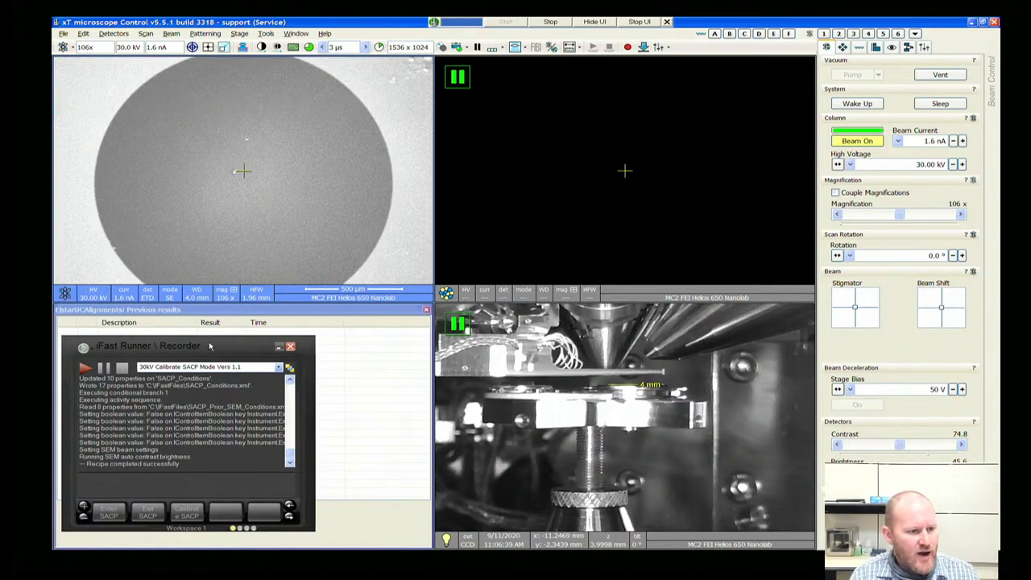
Shift the iFast Runner window slightly aside and bring the Octupole Regulators window forward
drag(209, 346, 217, 344)
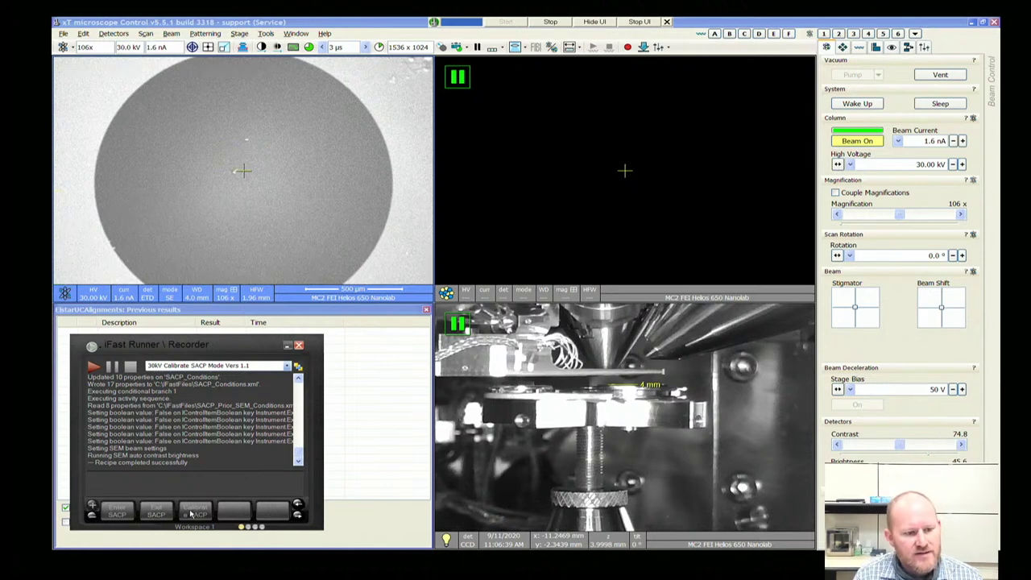
key(alt+Tab)
key(alt+Tab)
key(alt+Tab)
key(alt+Tab)
key(alt+Tab)
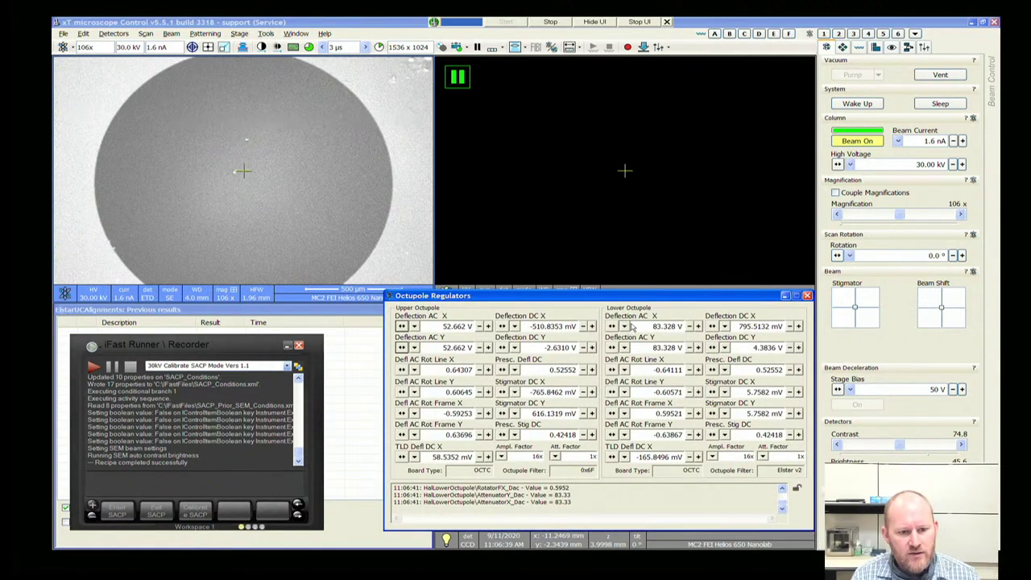
Try to bring the Optics Regulators window forward from among the open windows
key(alt+Tab)
key(alt+Tab)
key(alt+Tab)
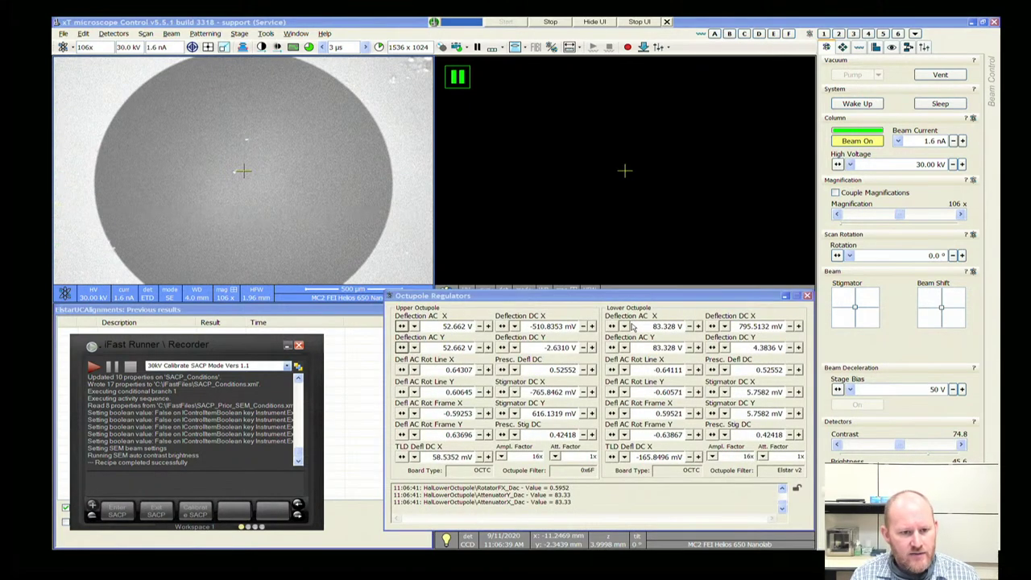
key(alt+Tab)
key(alt+Tab)
key(alt+Tab)
key(alt+Tab)
key(alt+Tab)
key(alt+Tab)
key(alt+Tab)
key(alt+Tab)
key(alt+Tab)
key(alt+Tab)
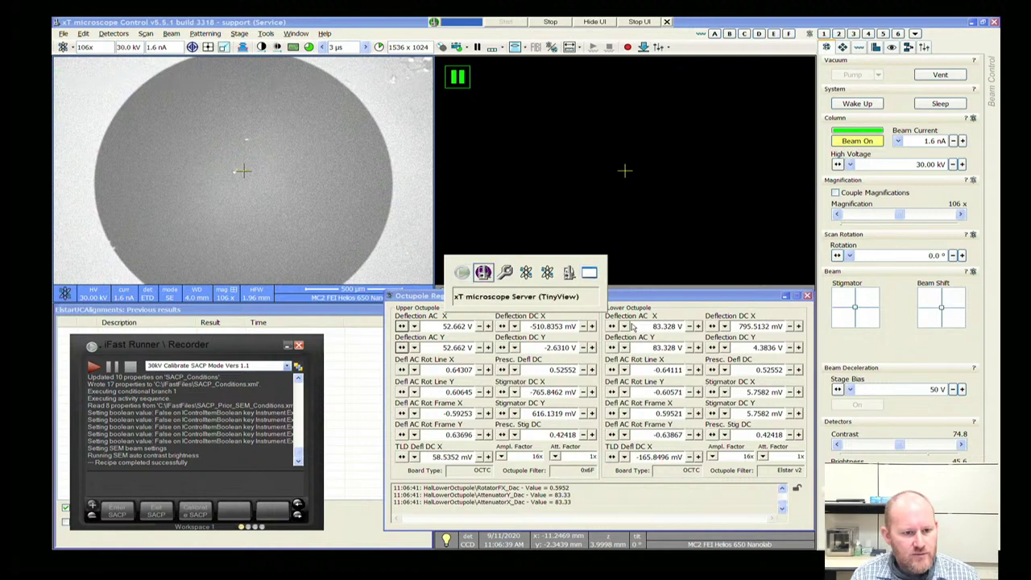
key(alt+Tab)
key(alt+Tab)
key(alt+Tab)
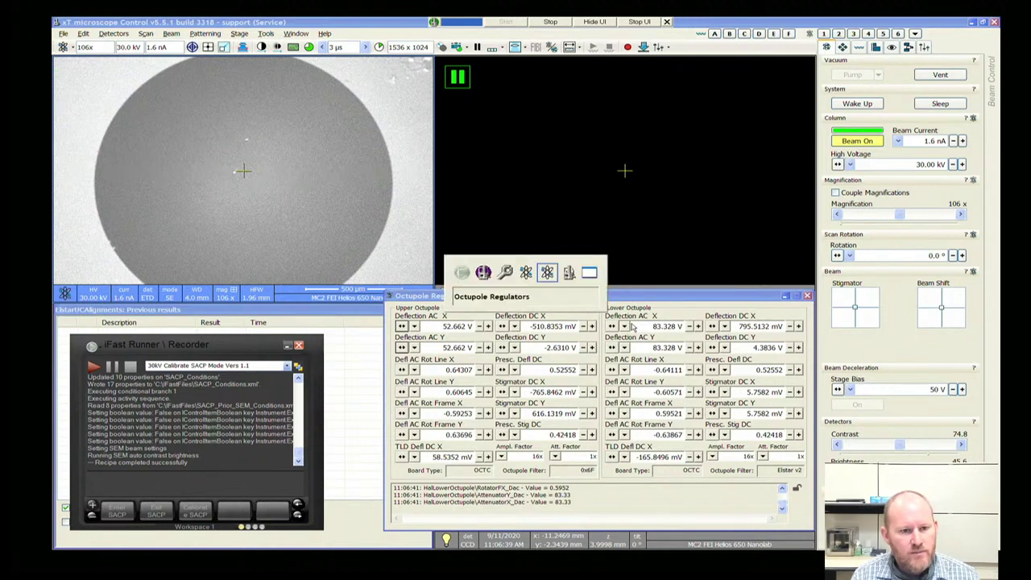
key(alt+Tab)
key(alt+Tab)
key(alt+Tab)
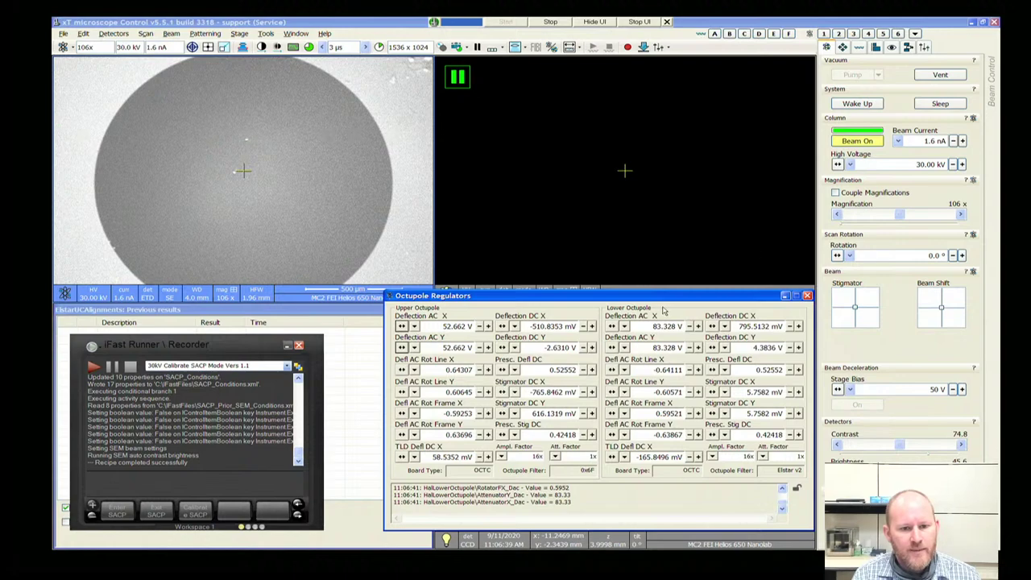
mouse_move(665, 301)
mouse_down()
mouse_move(654, 149)
mouse_move(673, 112)
mouse_move(659, 386)
mouse_move(661, 311)
mouse_up()
key(alt+Tab)
key(alt+Tab)
key(alt+Tab)
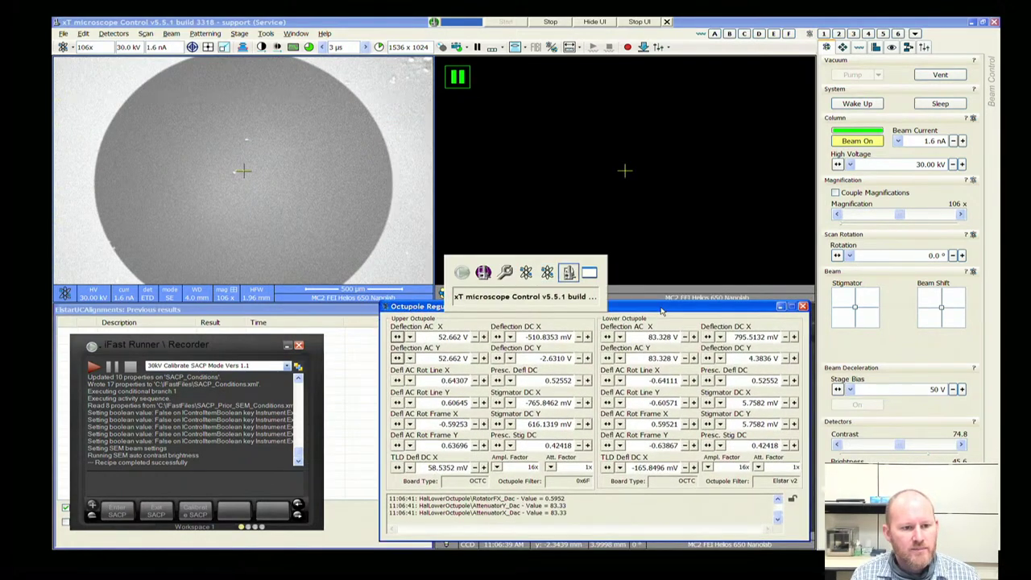
key(alt+Tab)
key(alt+Tab)
key(alt+Tab)
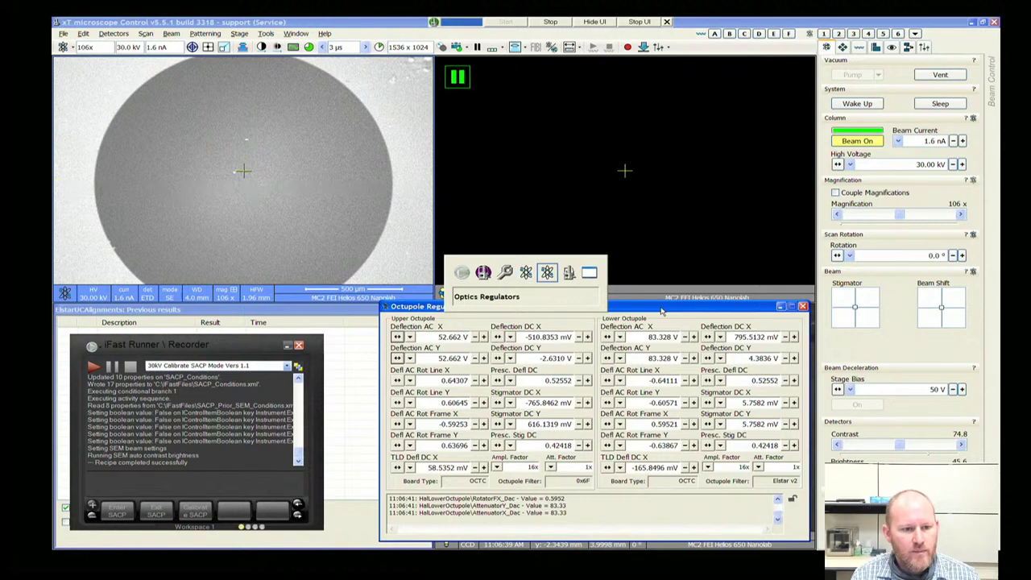
Minimize the microscope control, open the Optics Regulators window and arrange it above the Octupole Regulators window
drag(661, 311, 682, 144)
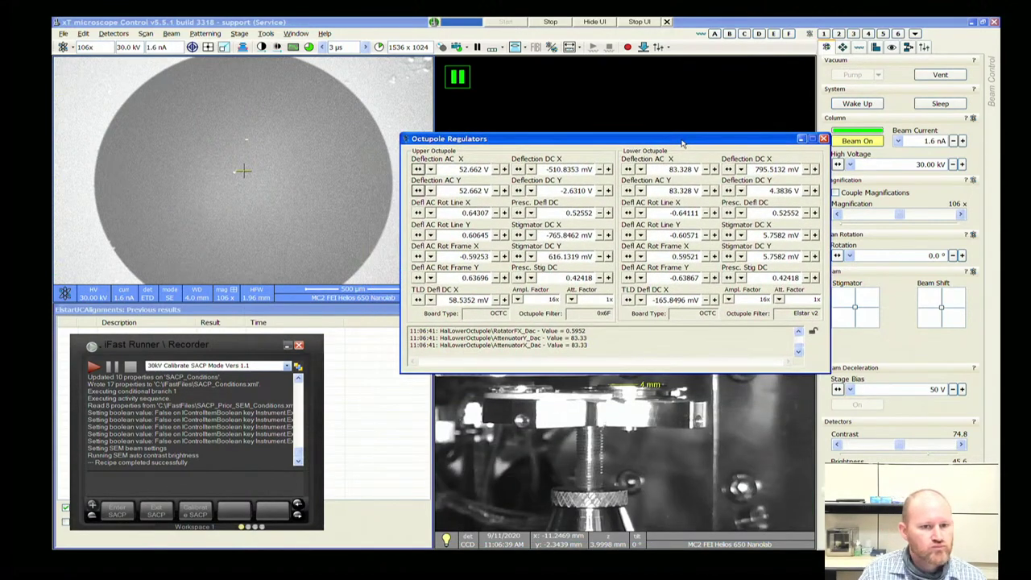
click(973, 22)
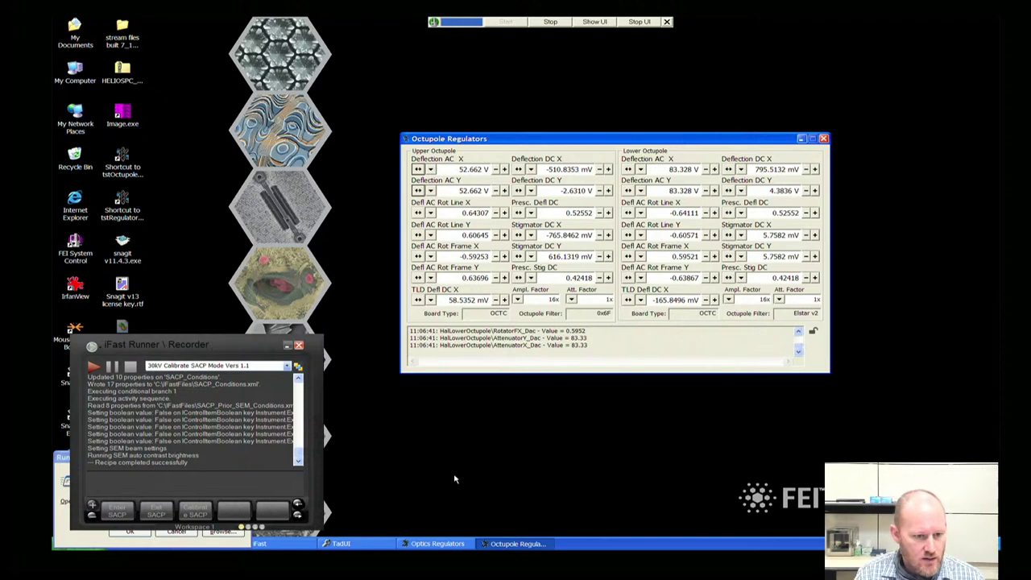
click(423, 545)
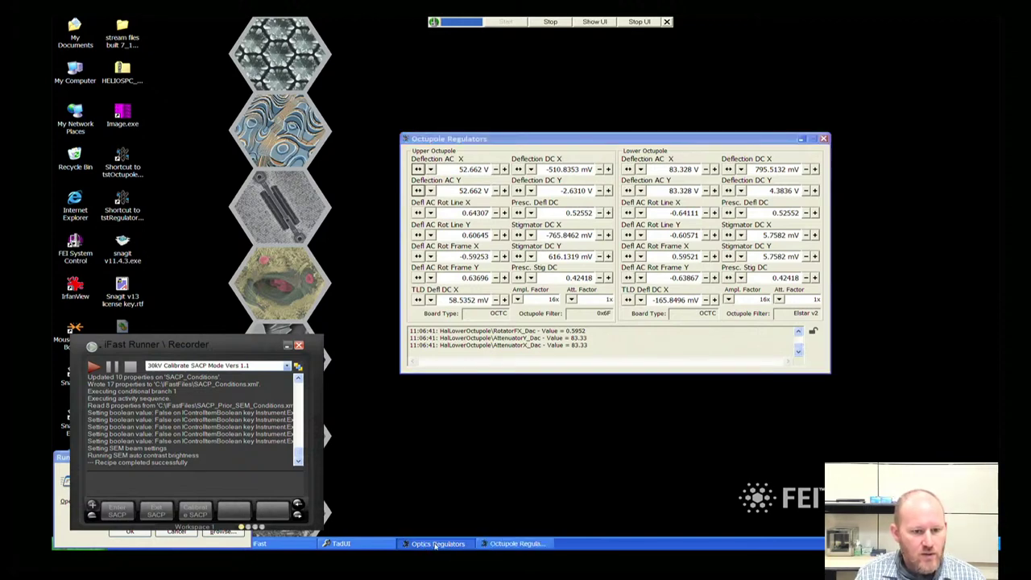
click(435, 545)
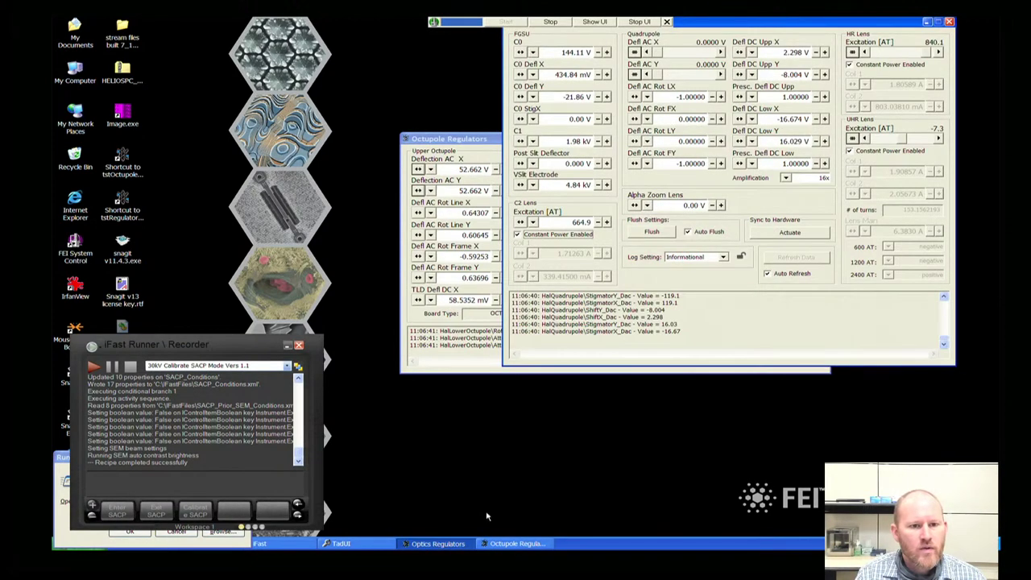
drag(474, 142, 462, 270)
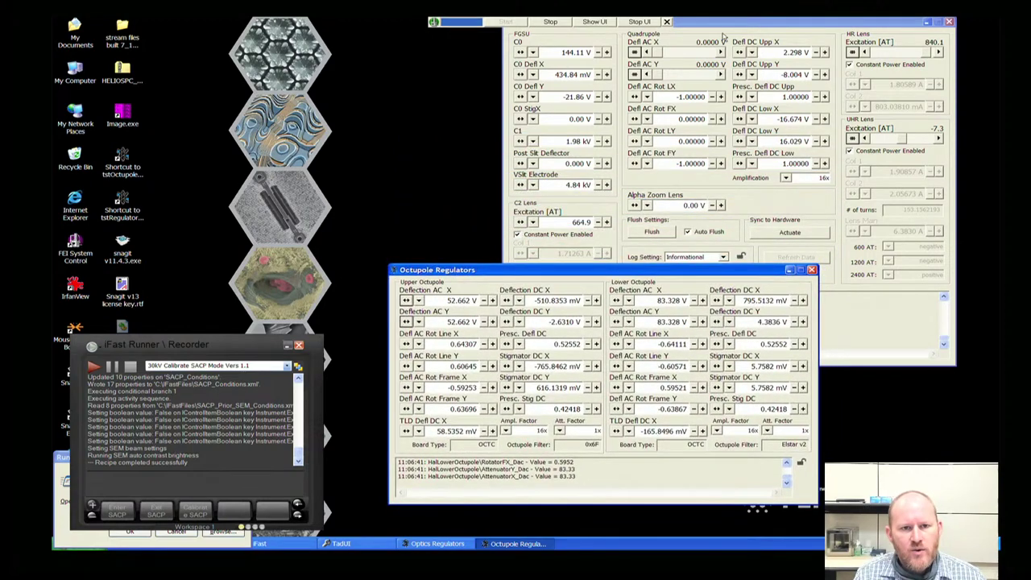
drag(733, 24, 653, 72)
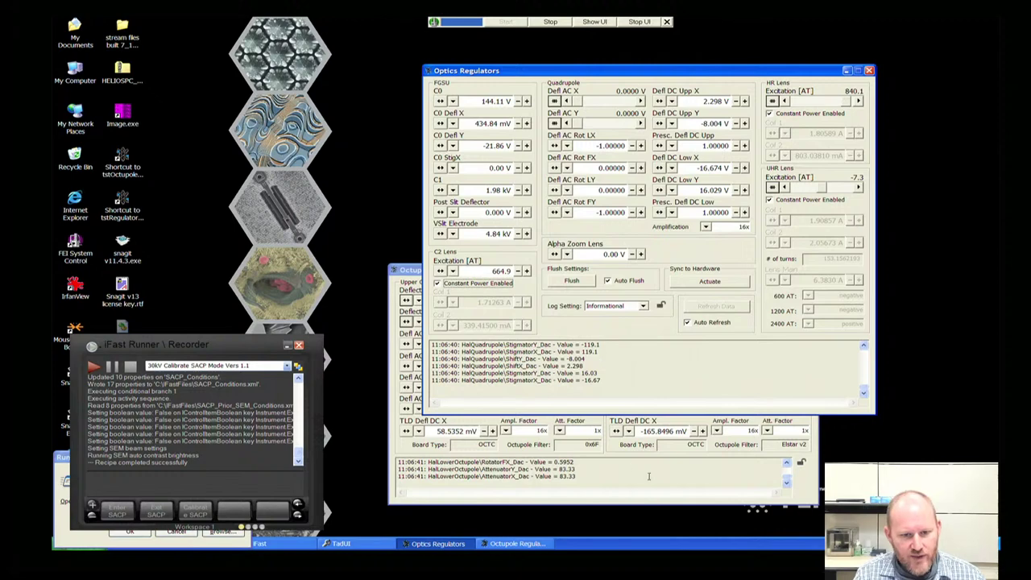
click(610, 453)
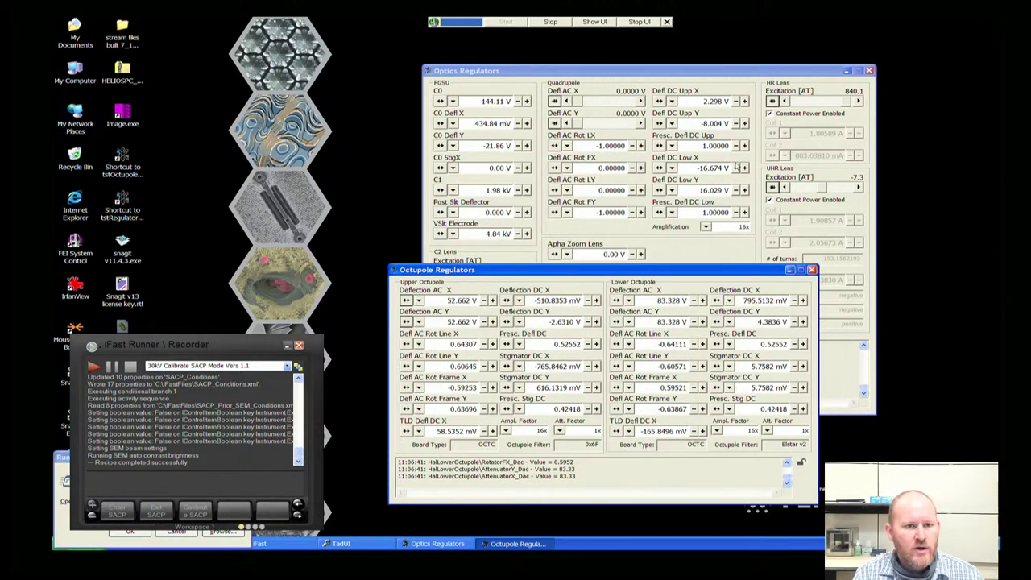
Restore the microscope control interface and shorten the electron scan dwell time to 50 ns
click(597, 23)
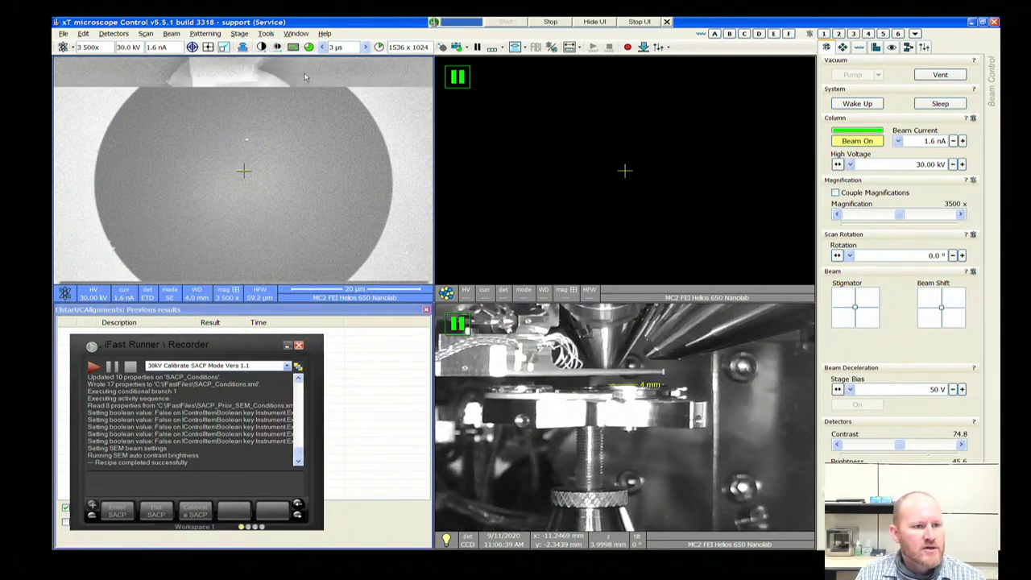
click(365, 47)
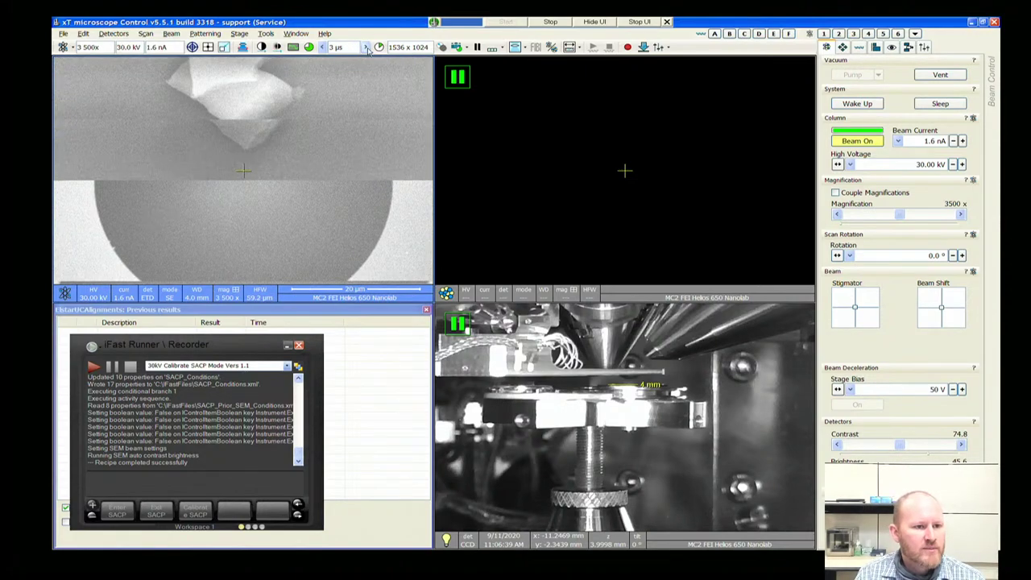
click(365, 46)
click(365, 47)
click(365, 47)
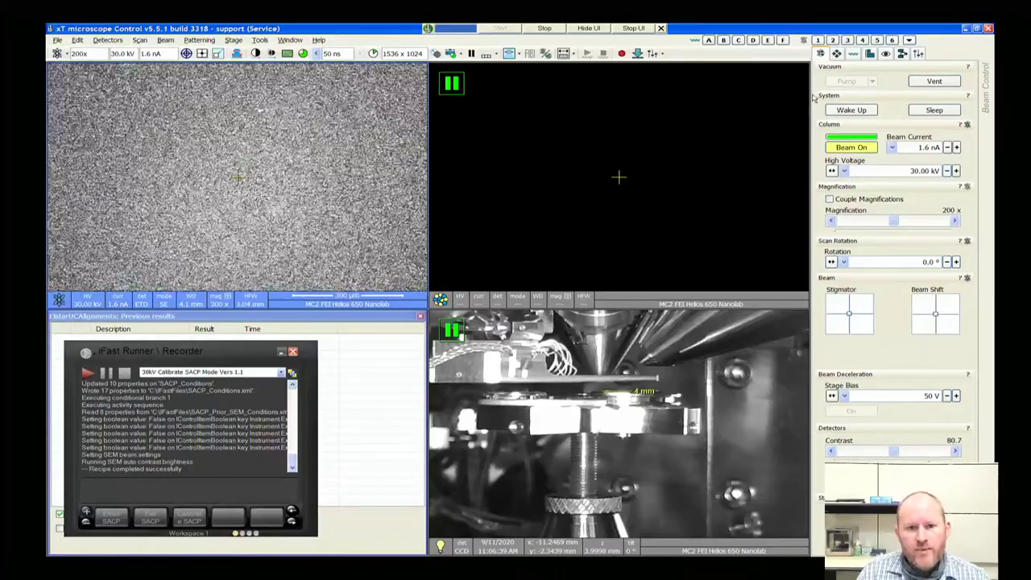
Show the stage coordinates and move the stage to the saved Si3 position
click(837, 54)
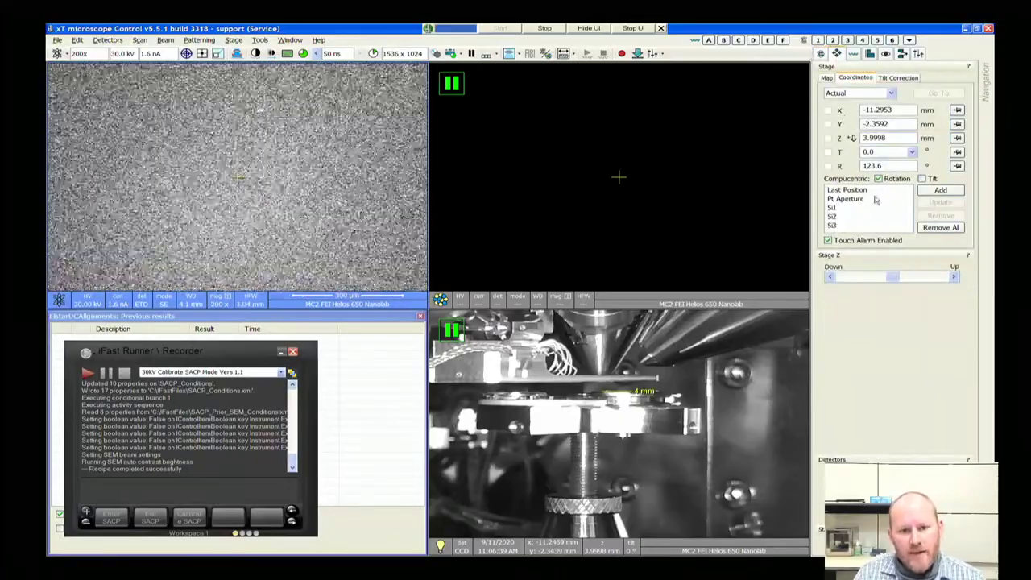
click(842, 220)
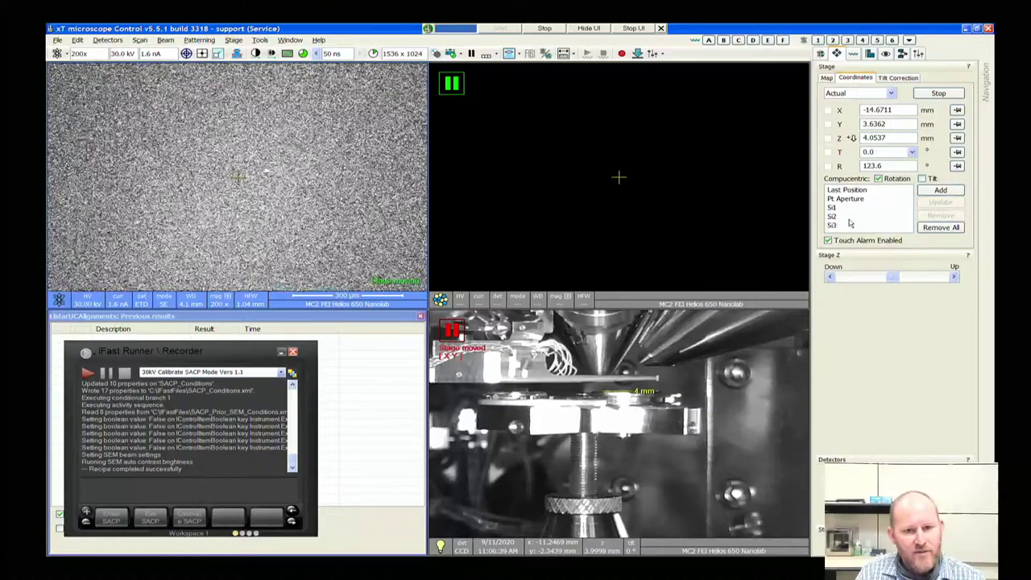
double_click(835, 225)
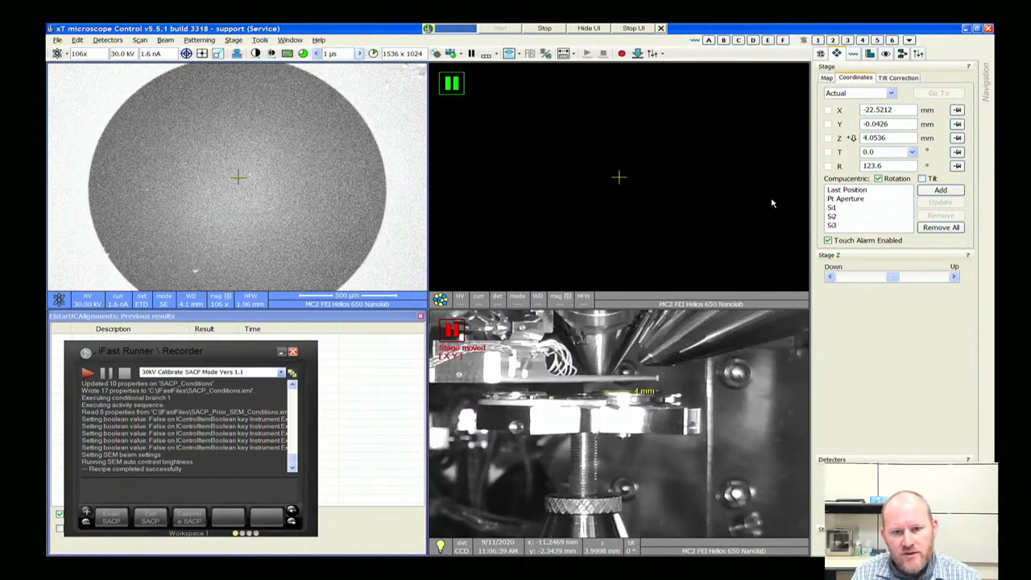
Move the stage to the saved Pt Aperture position and focus on the aperture hole at 1200x magnification
double_click(846, 199)
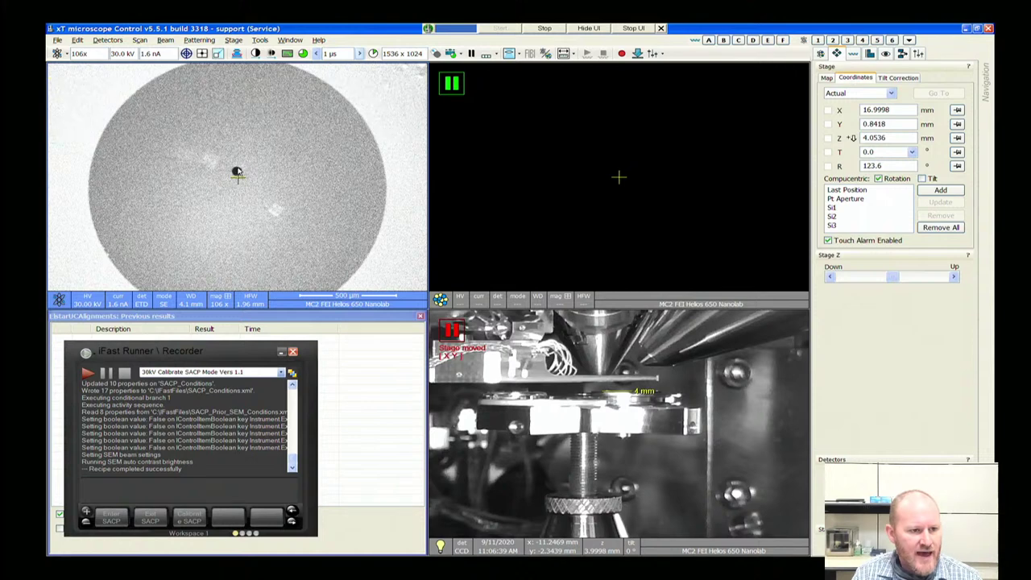
double_click(237, 172)
scroll(238, 174, up, 5)
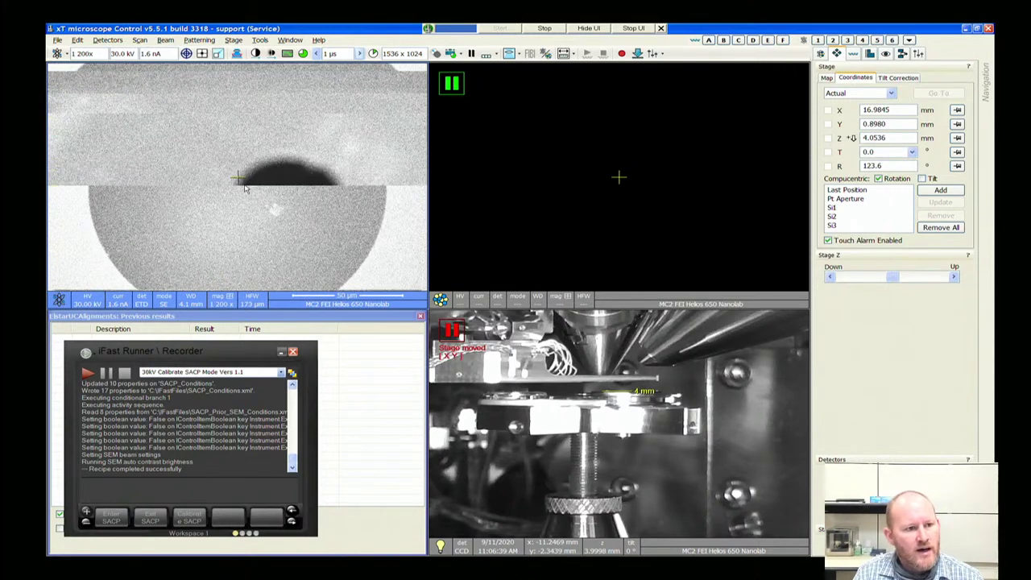
drag(242, 212, 203, 203)
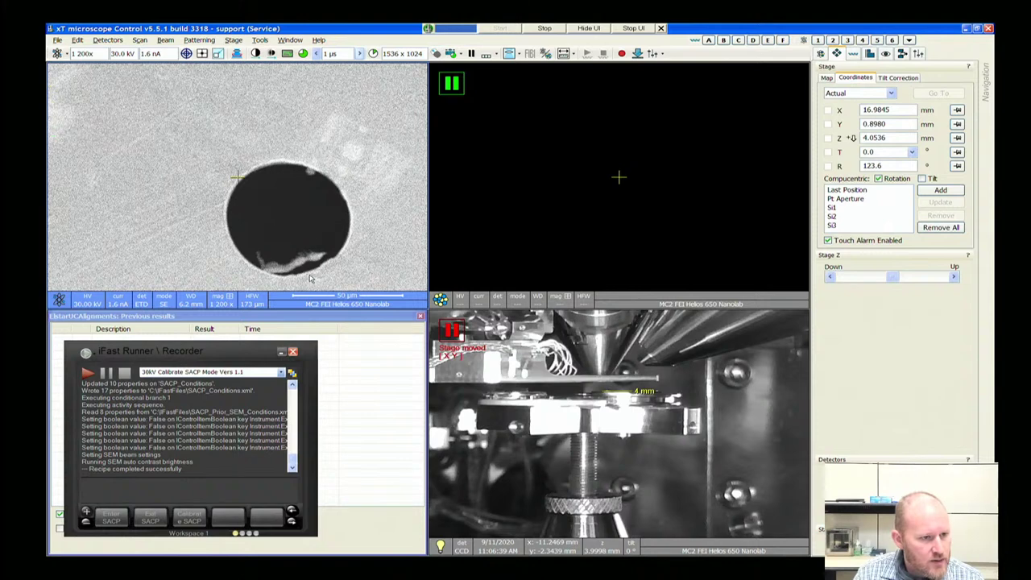
Set the electron beam working distance to 4.0 mm and raise the stage to a Z of about 2.93 mm
click(192, 303)
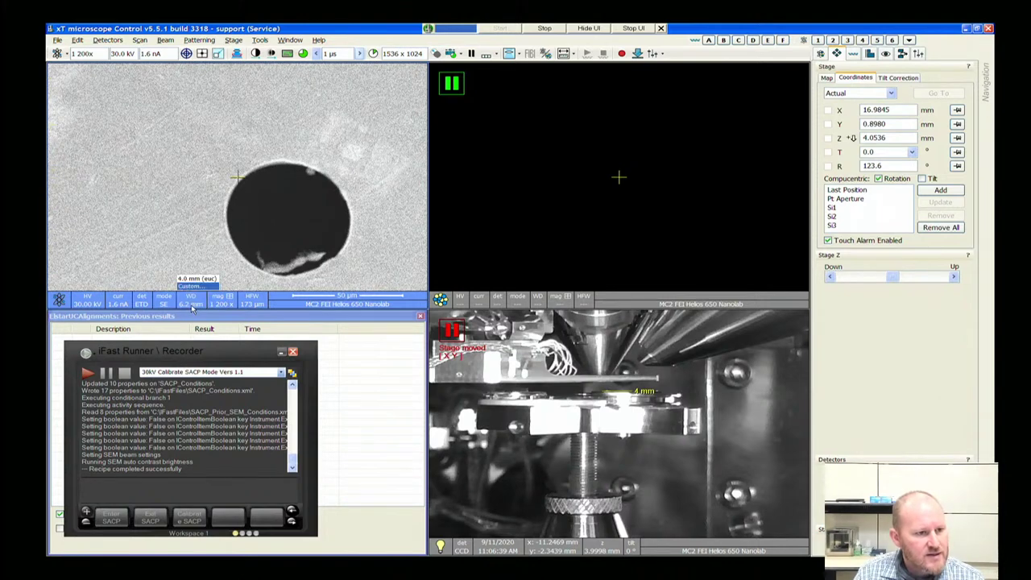
click(197, 278)
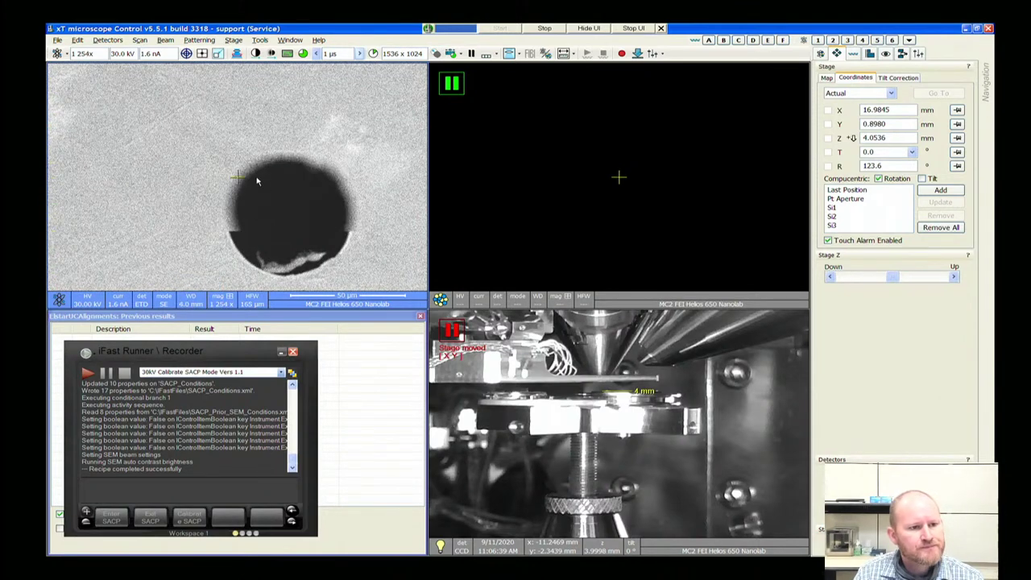
click(942, 279)
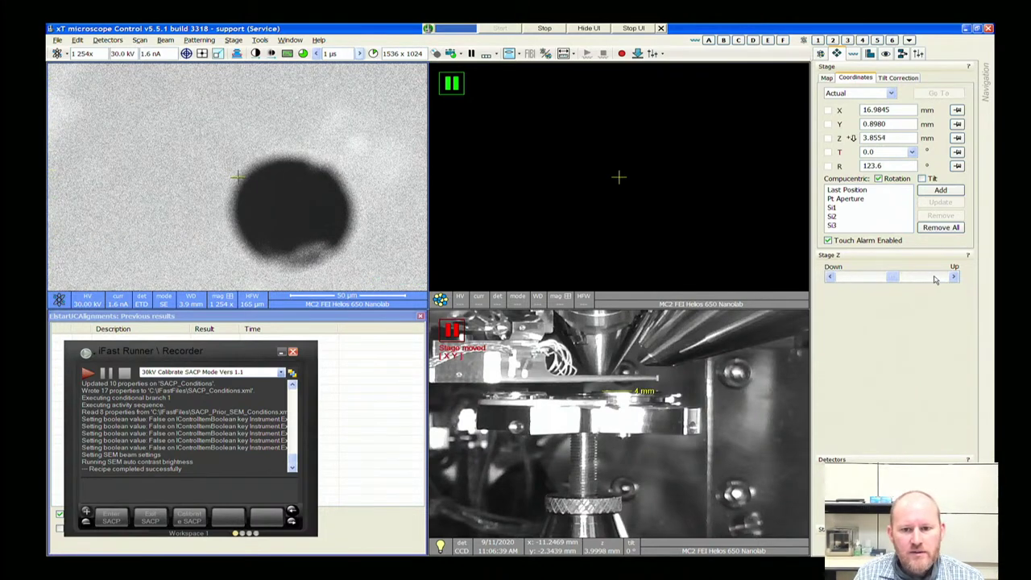
click(935, 279)
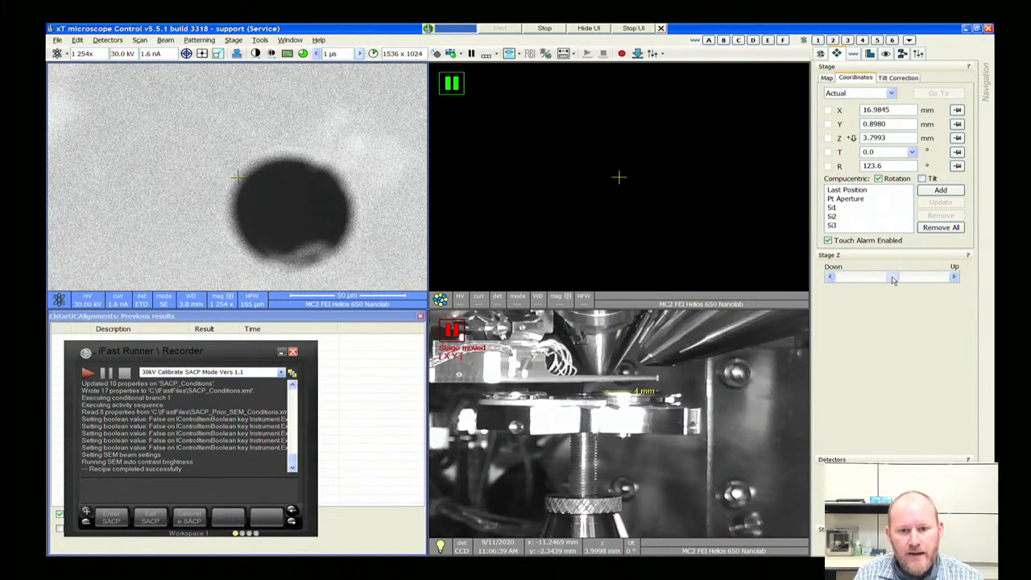
drag(893, 280, 935, 276)
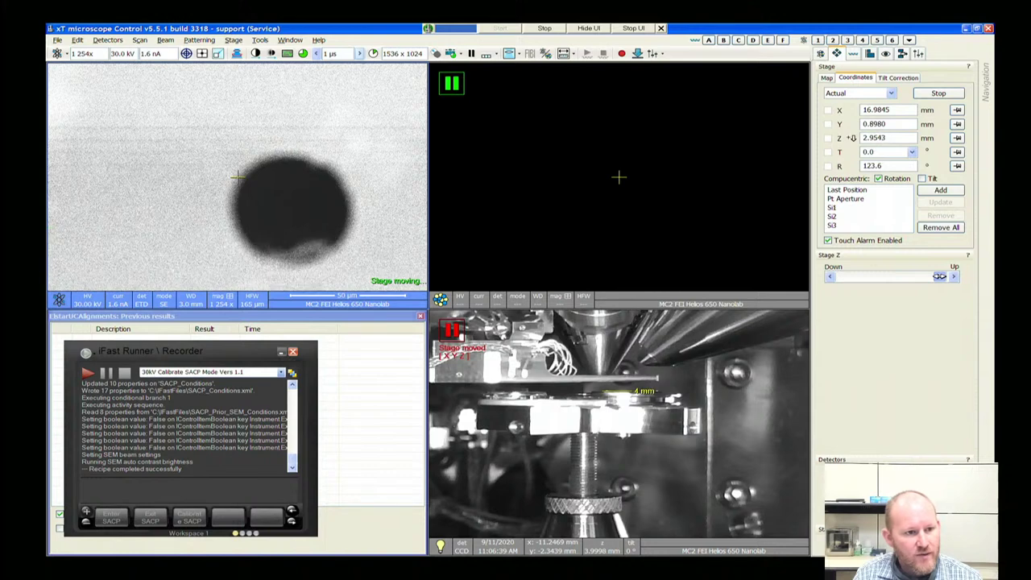
drag(939, 277, 940, 277)
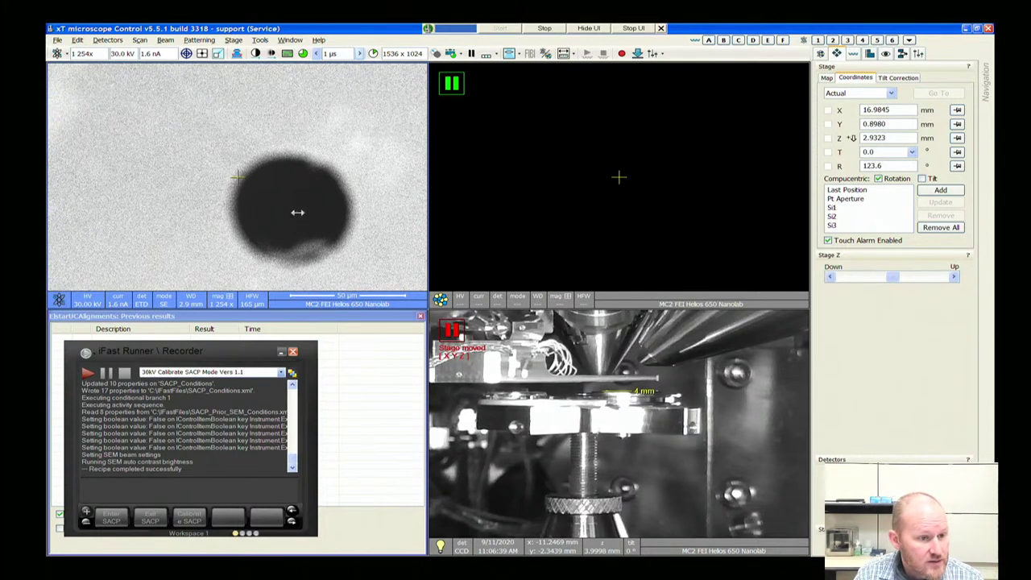
Refocus the electron image on the aperture hole and raise the stage to a Z of about 2.88 mm
drag(297, 212, 269, 177)
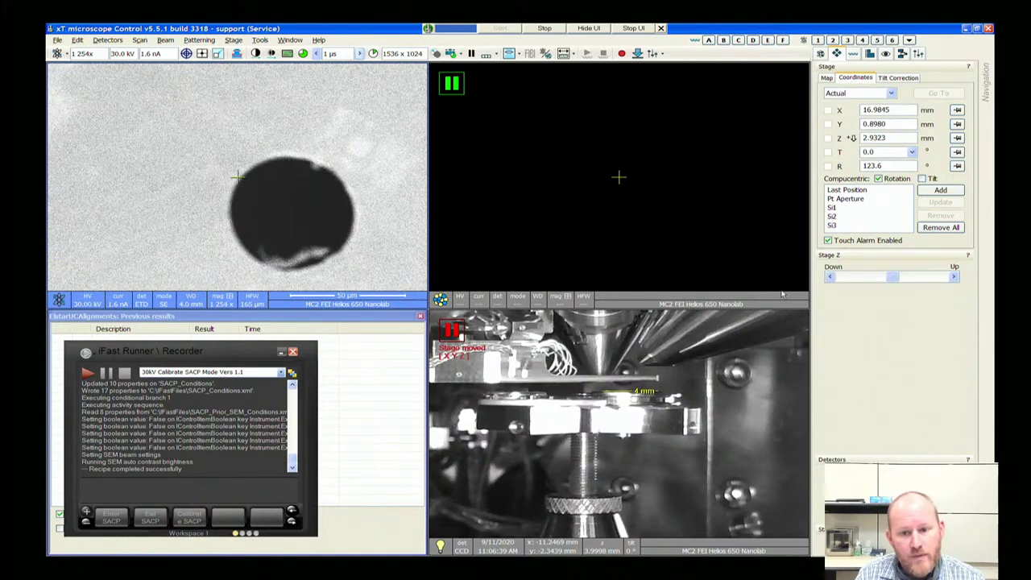
click(933, 277)
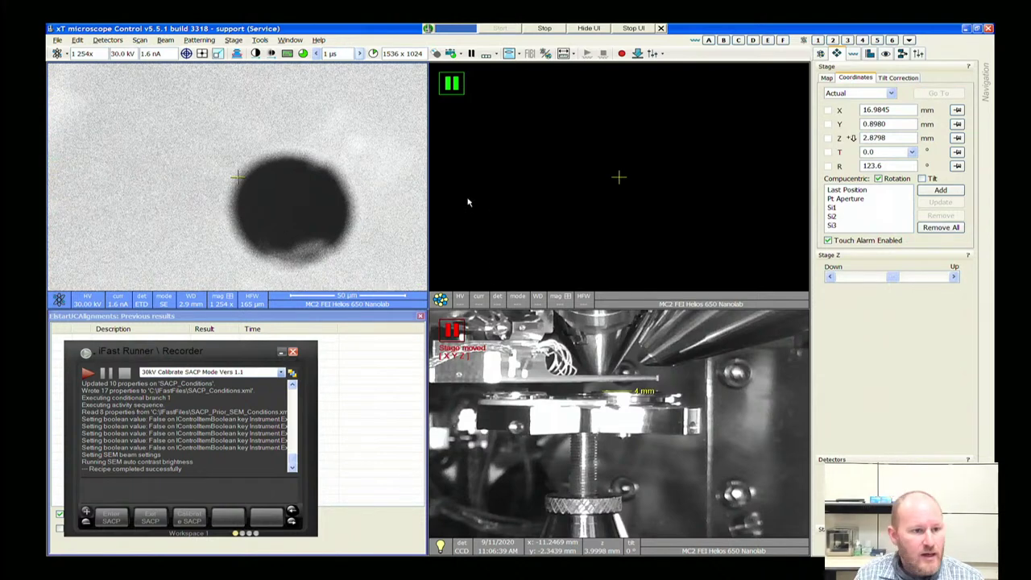
drag(329, 194, 224, 182)
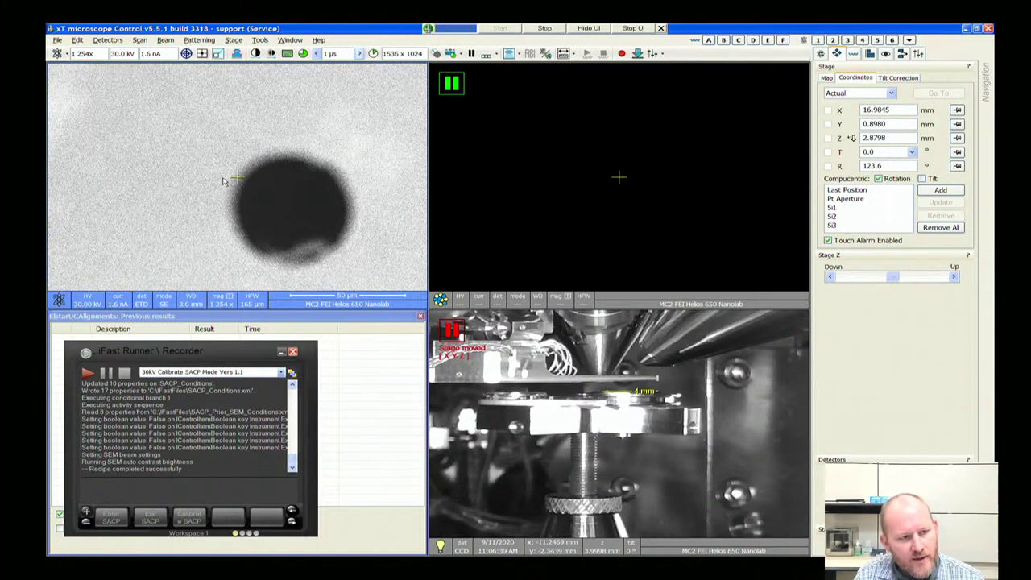
drag(350, 172, 323, 163)
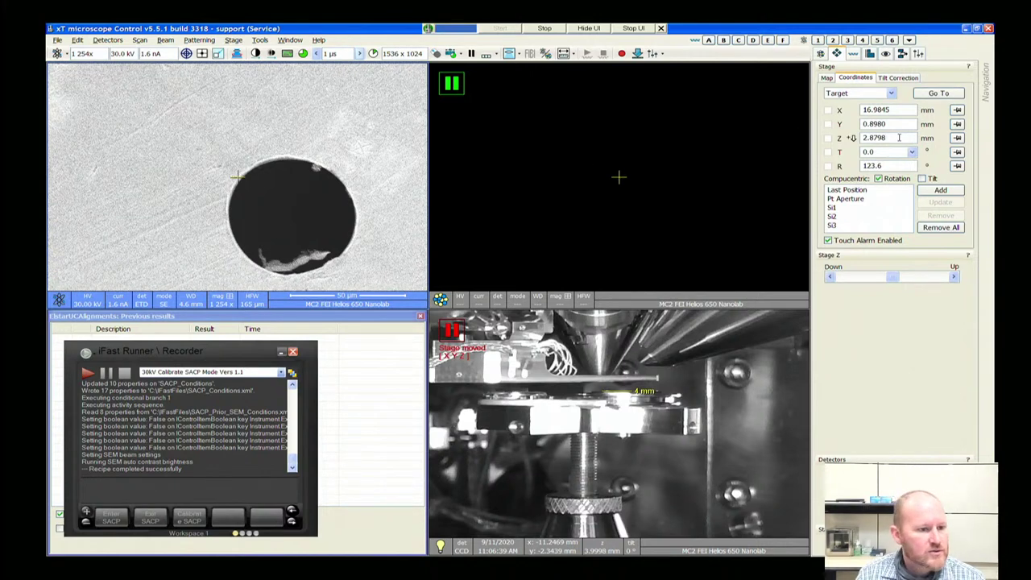
Set the target stage Z to 2.2 mm and move the stage there
click(900, 137)
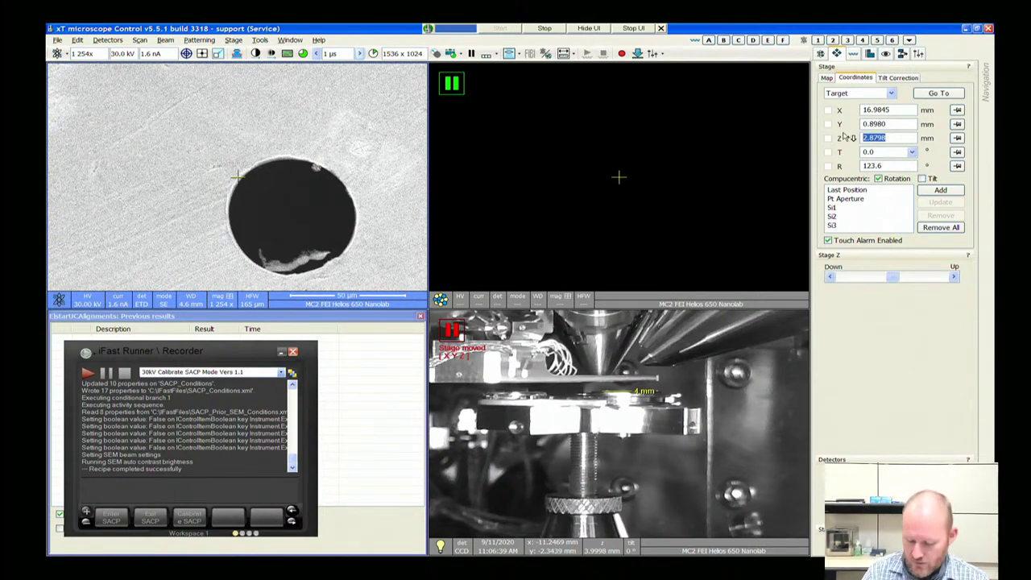
text(2.2)
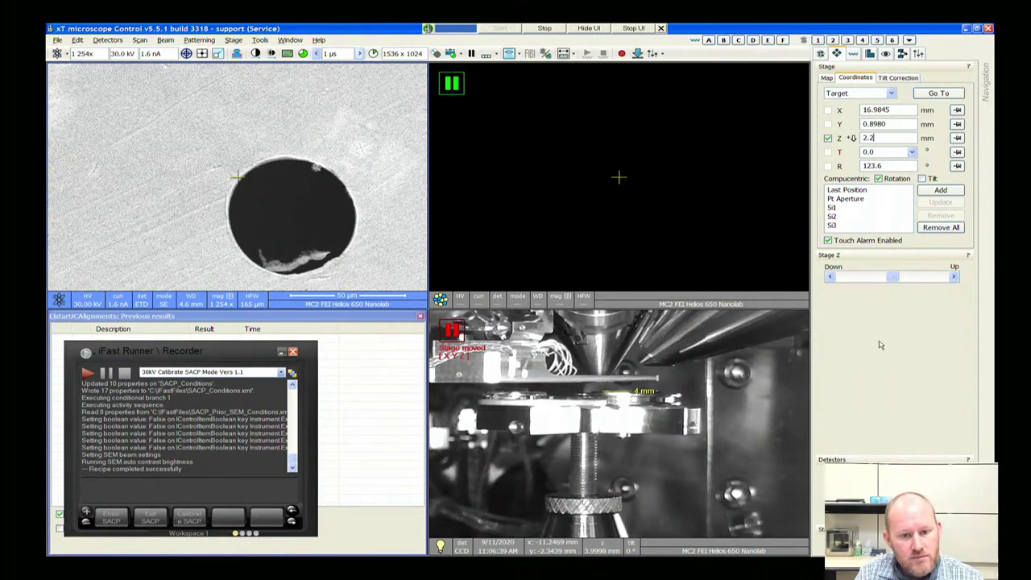
key(Return)
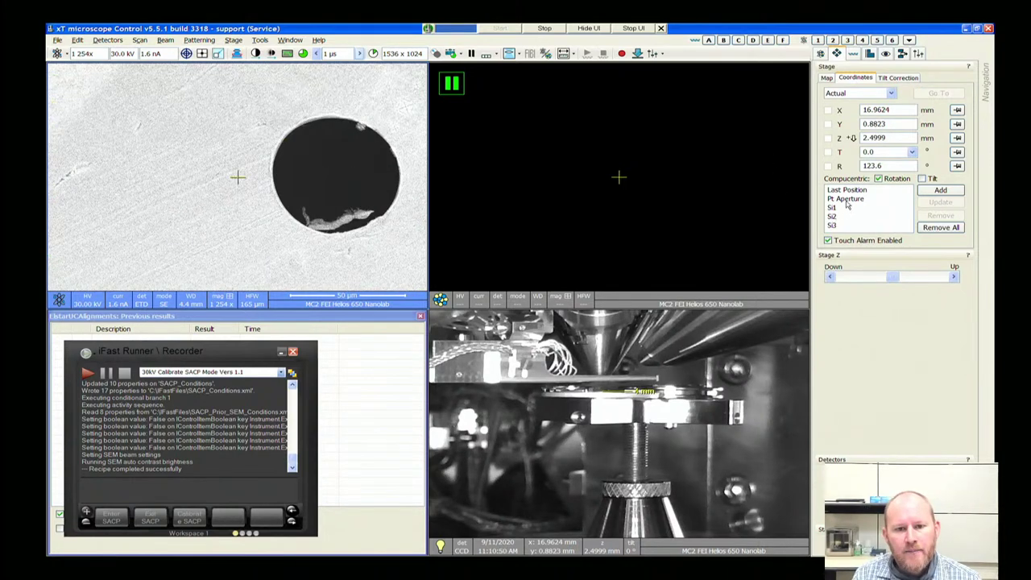
Update the saved Pt Aperture position with the current stage position
click(846, 199)
click(951, 207)
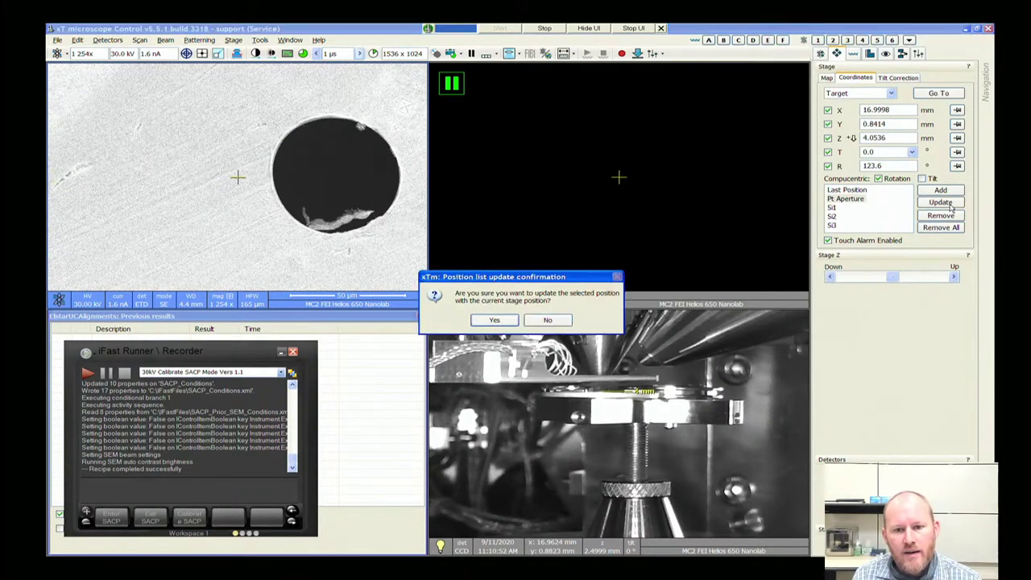
click(493, 321)
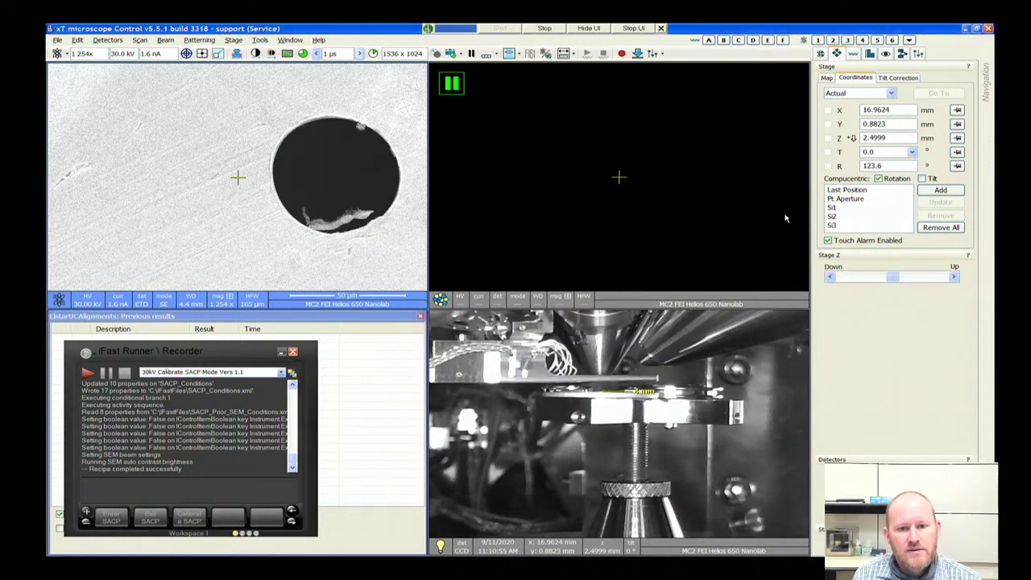
Move the stage to the saved Si3 position and center the upper tip of the bright particle under the crosshair
double_click(836, 228)
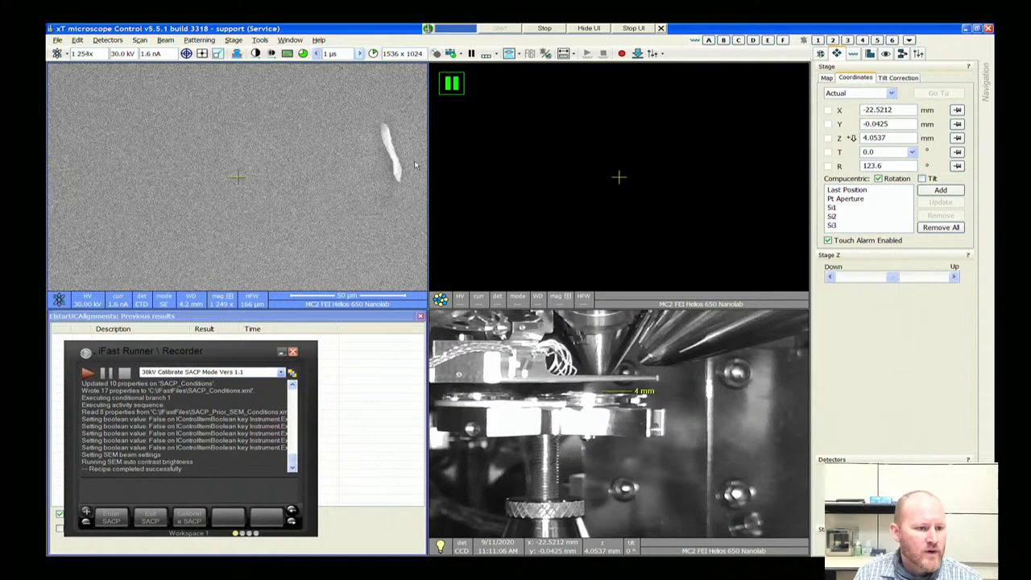
double_click(388, 142)
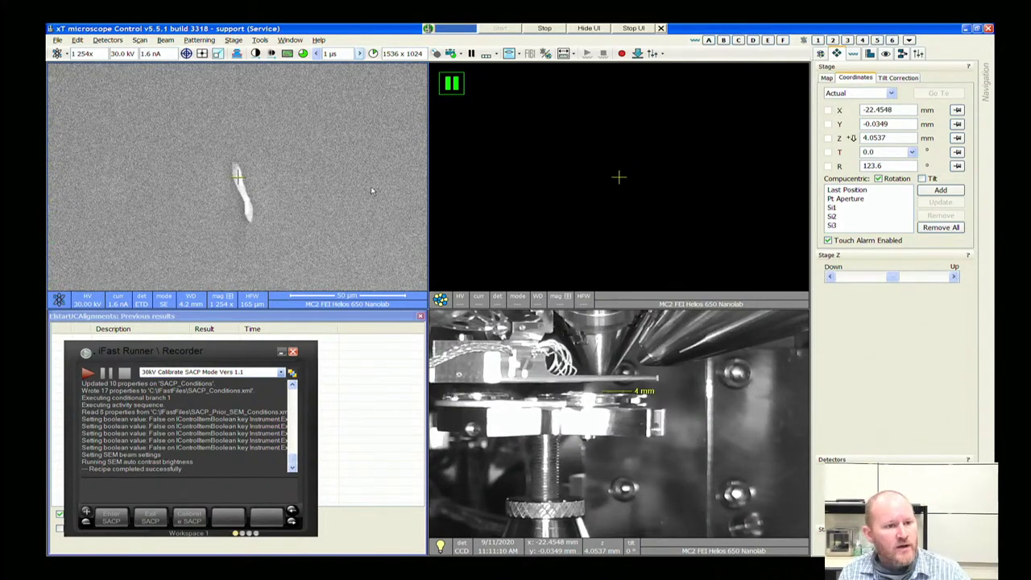
double_click(237, 169)
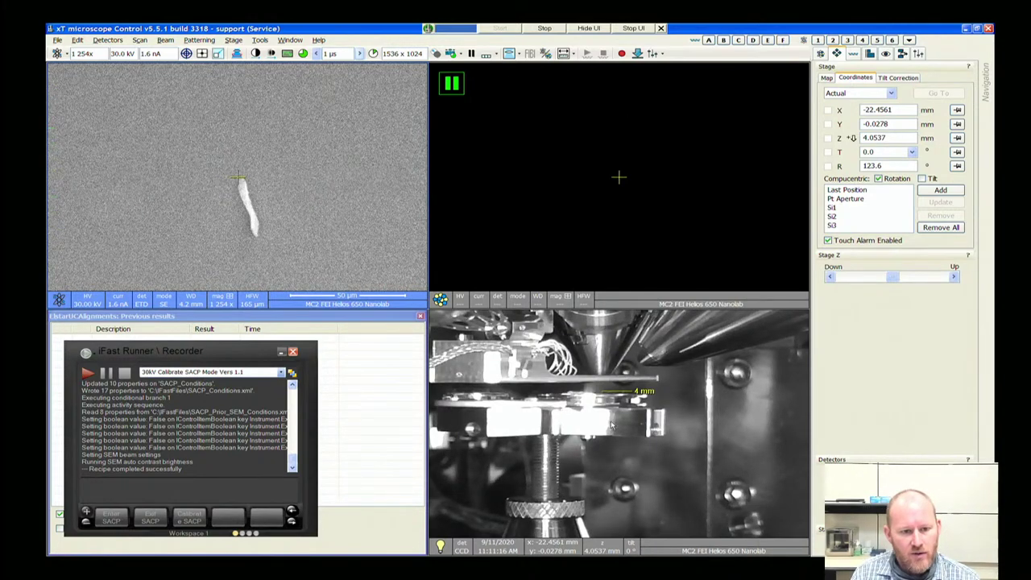
Pause the electron scan to switch its detector to CBS, and run the Enter SACP recipe
click(472, 54)
click(107, 40)
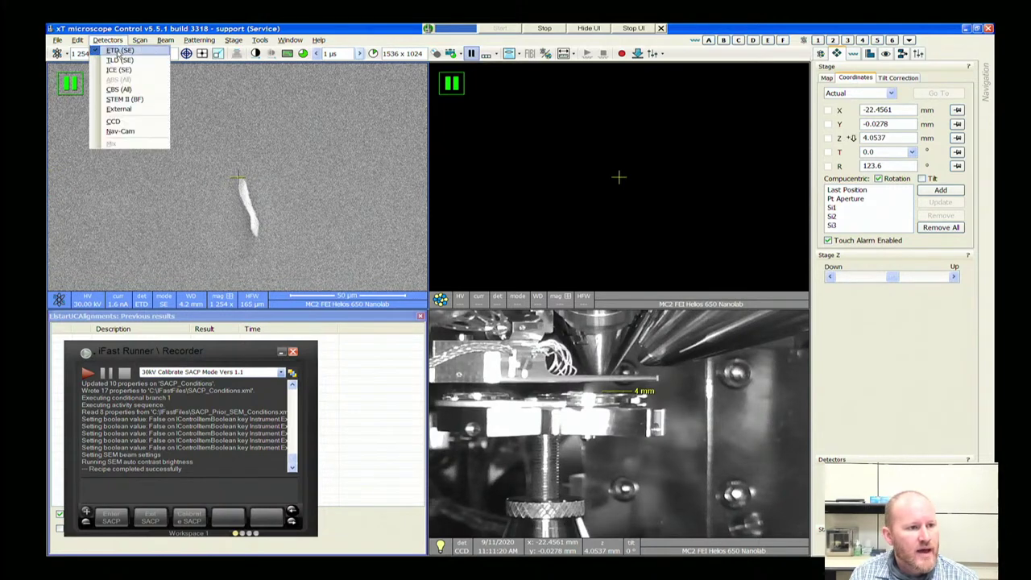
click(119, 90)
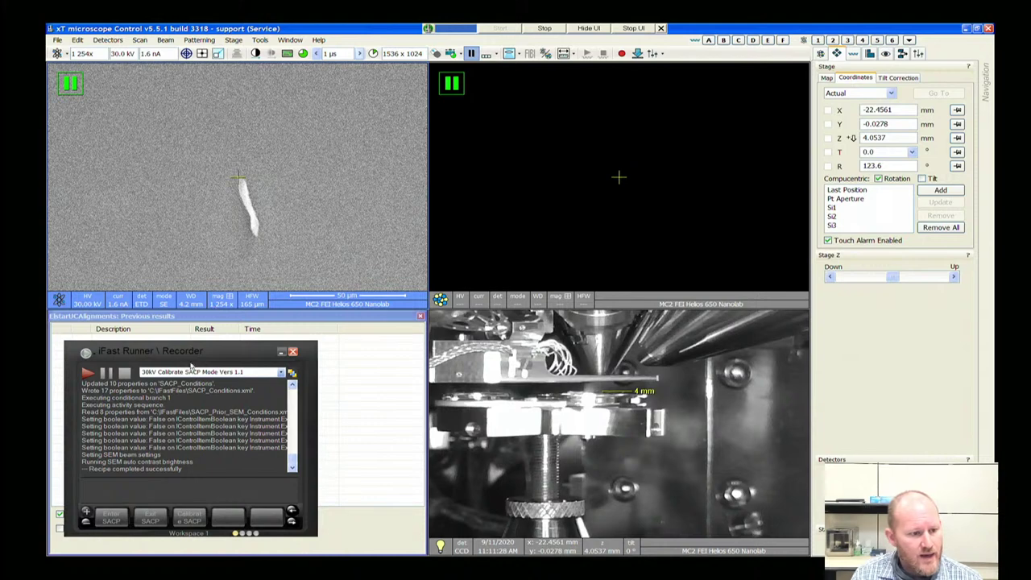
click(105, 516)
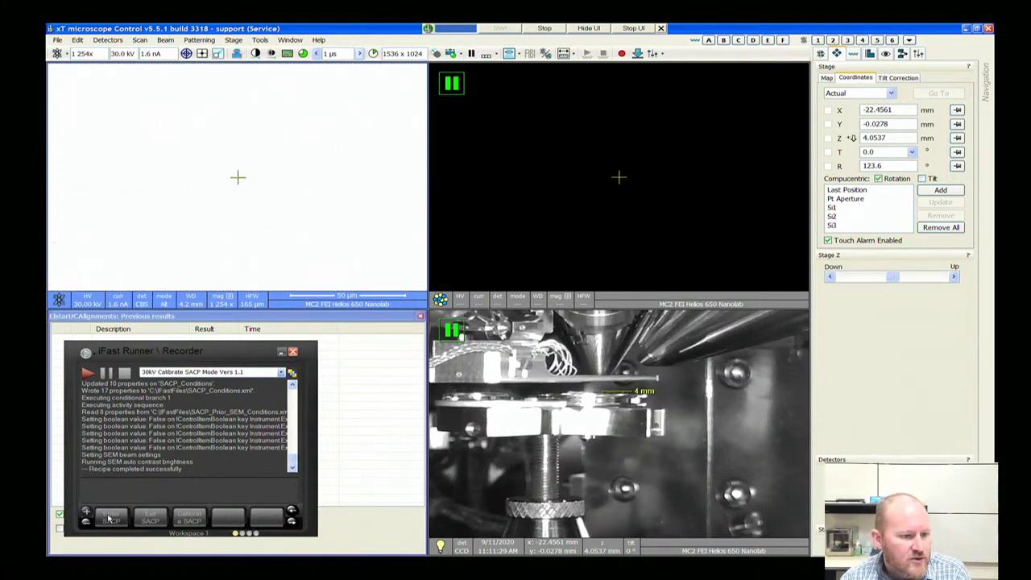
click(109, 518)
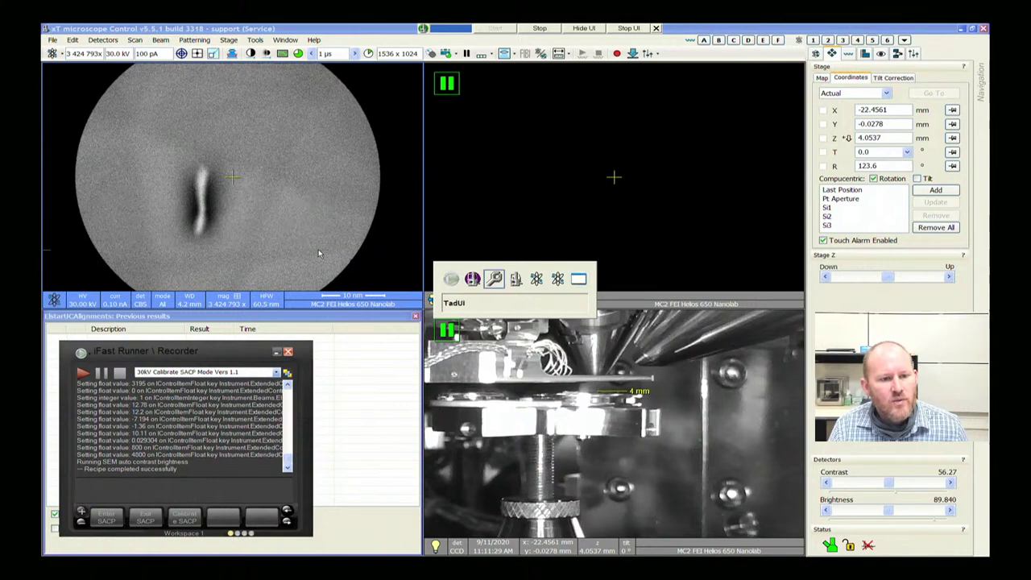
Bring the Octupole Regulators and Optics Regulators windows in front of the microscope control
key(Return)
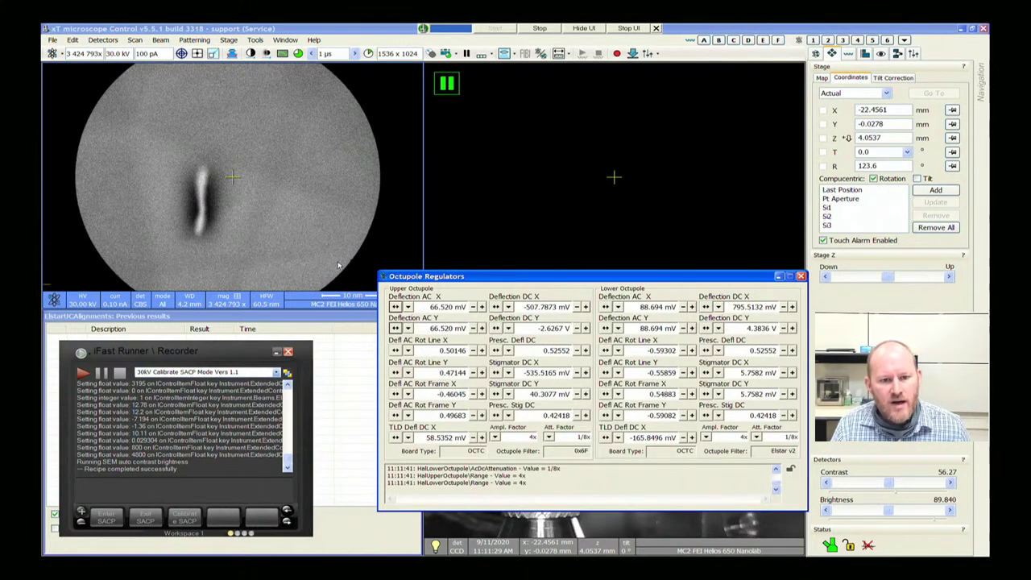
key(ctrl+Tab)
key(Return)
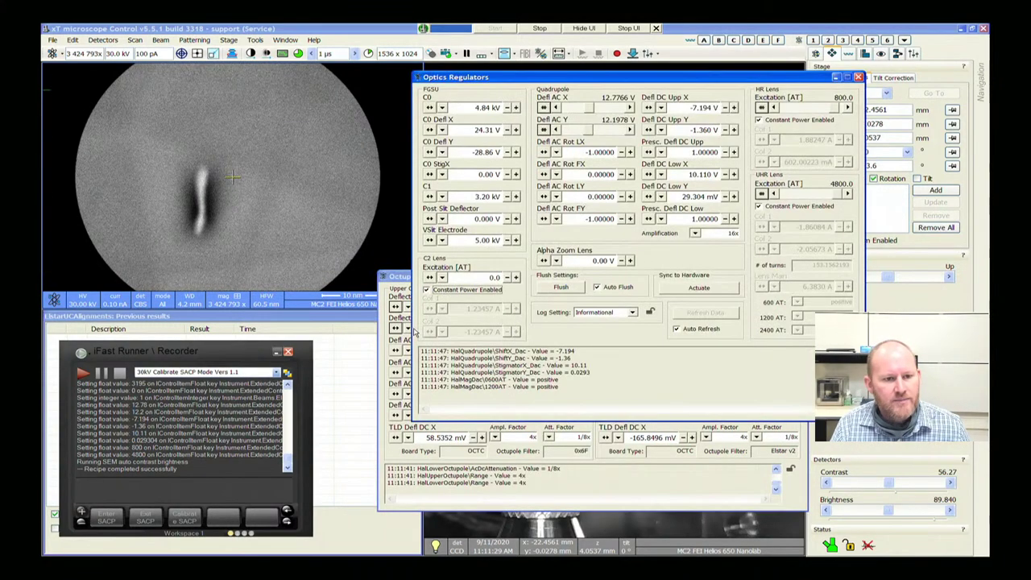
Lower the HR Lens excitation in steps to 771.0 AT
click(797, 110)
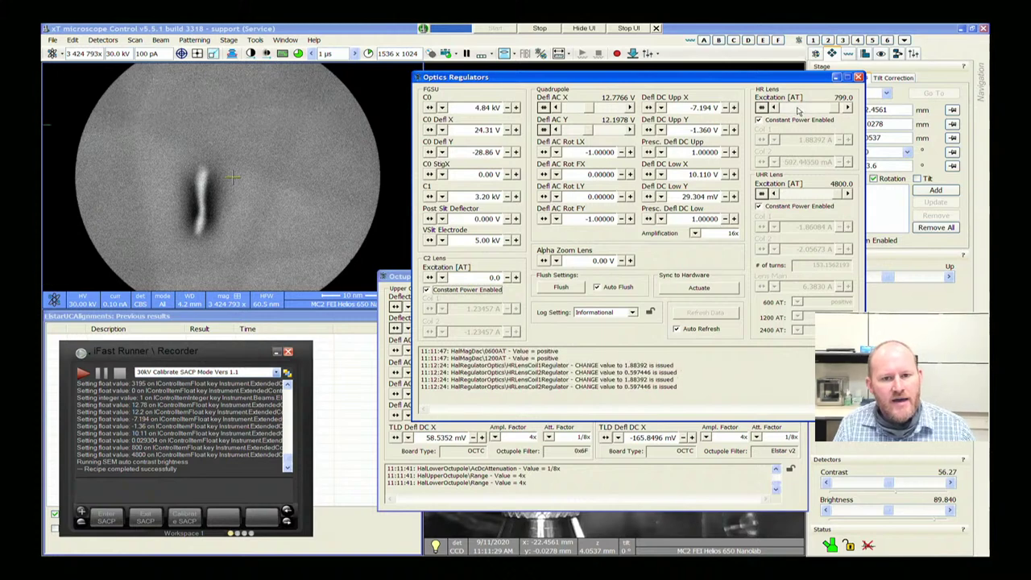
click(797, 110)
click(798, 111)
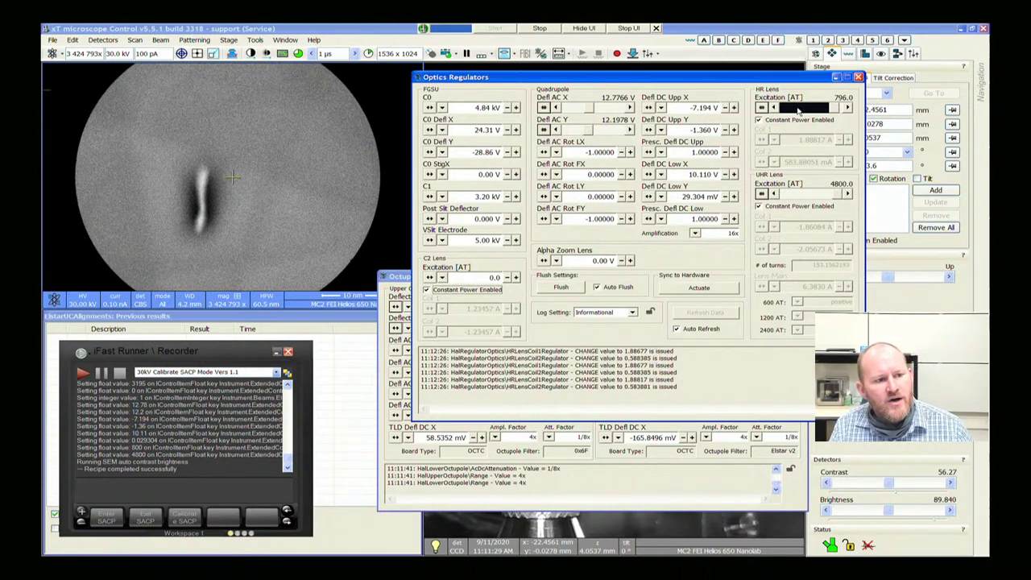
click(798, 110)
click(799, 111)
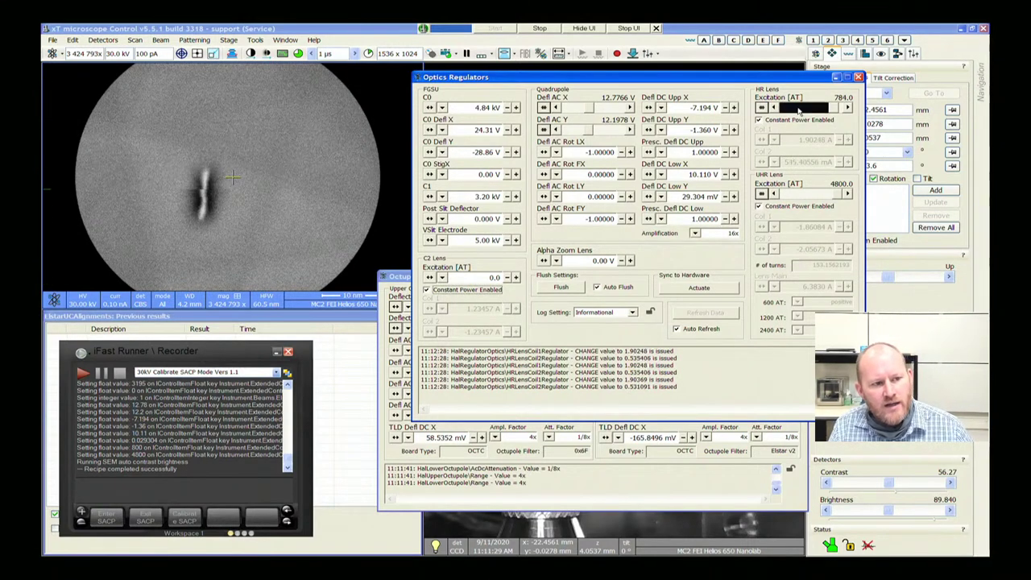
click(800, 111)
click(800, 111)
click(800, 112)
click(800, 111)
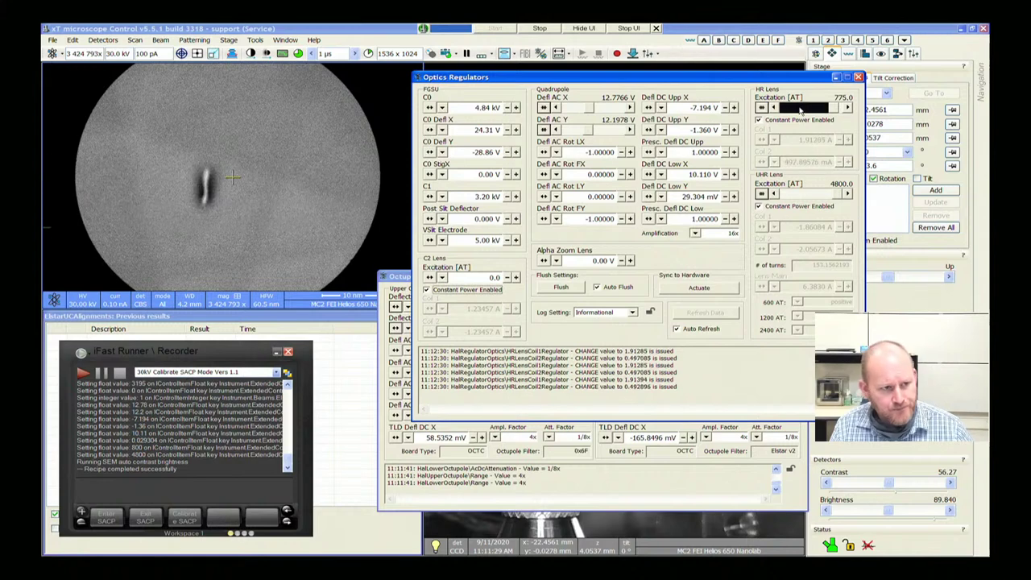
click(800, 111)
click(800, 112)
click(800, 111)
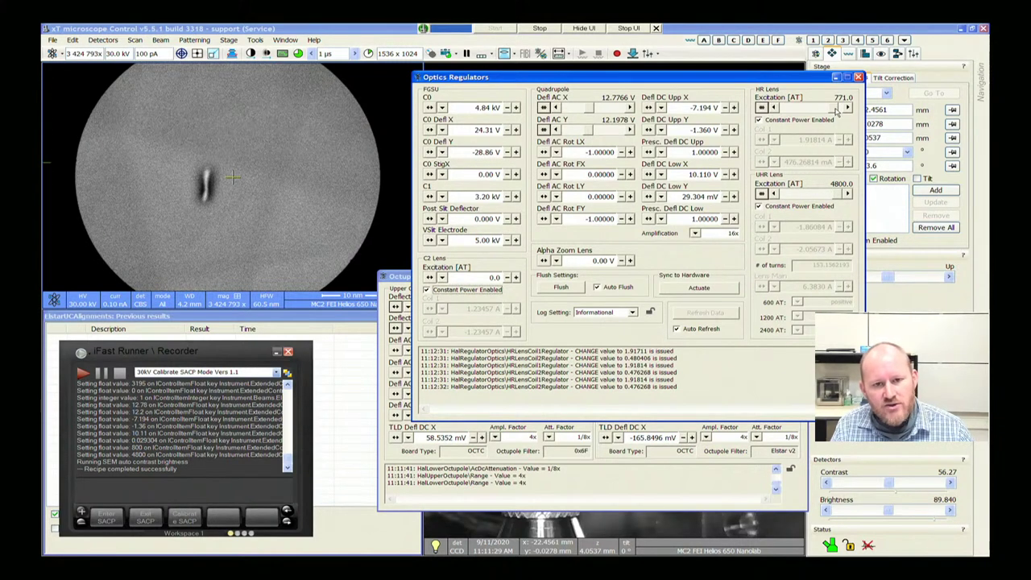
Fine-tune the HR Lens excitation up to 774.3 AT
drag(838, 111, 836, 107)
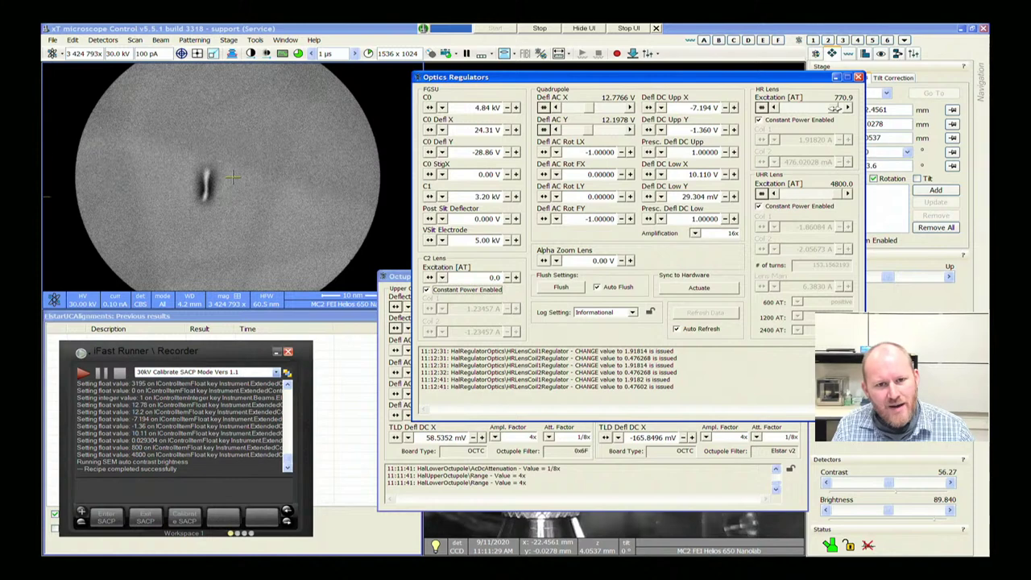
click(838, 109)
click(845, 110)
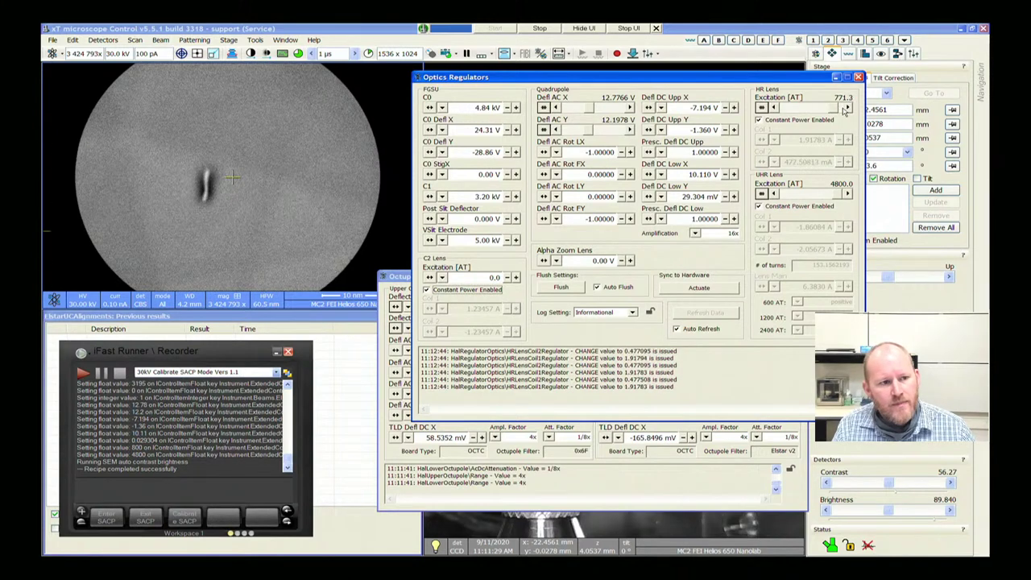
click(846, 111)
click(846, 111)
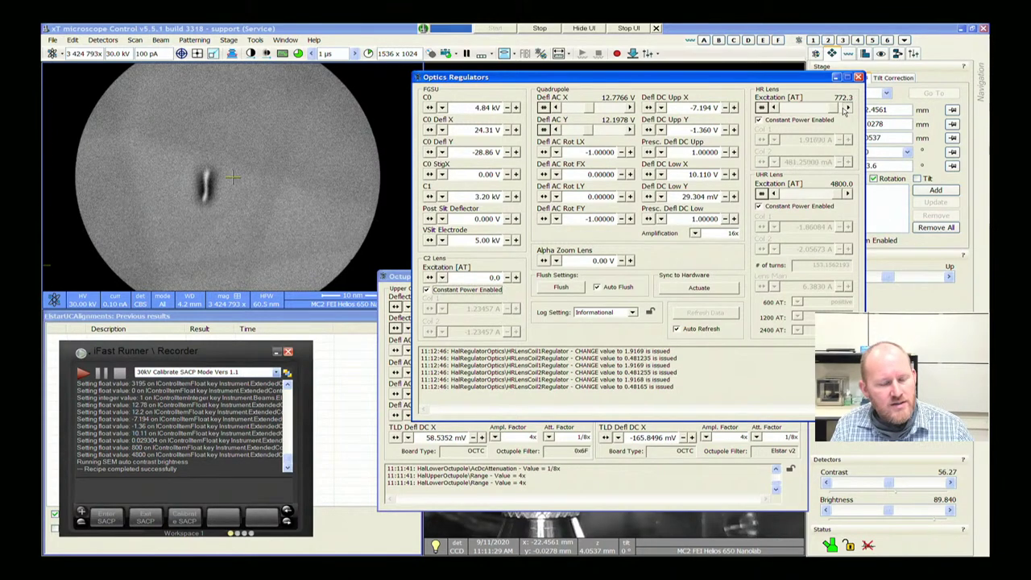
click(845, 110)
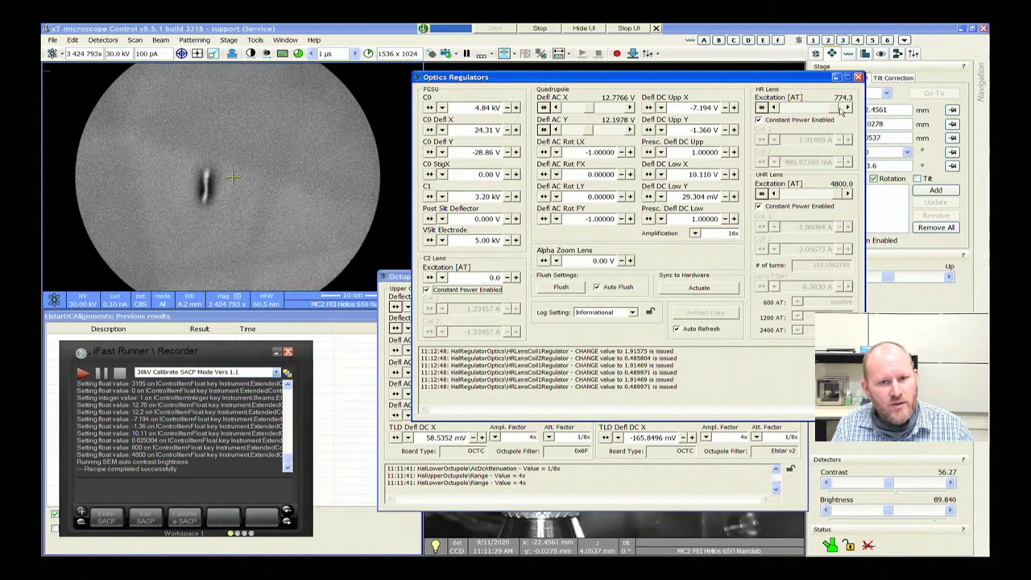
Raise the HR Lens excitation past 866 AT and bring it back down in small steps to 827.0 AT
click(844, 110)
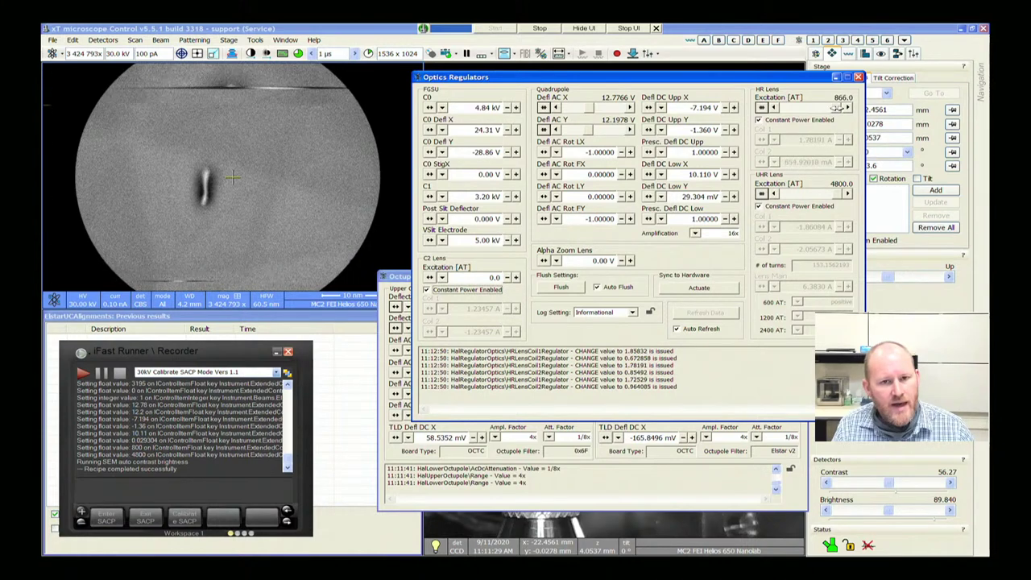
click(794, 107)
click(793, 107)
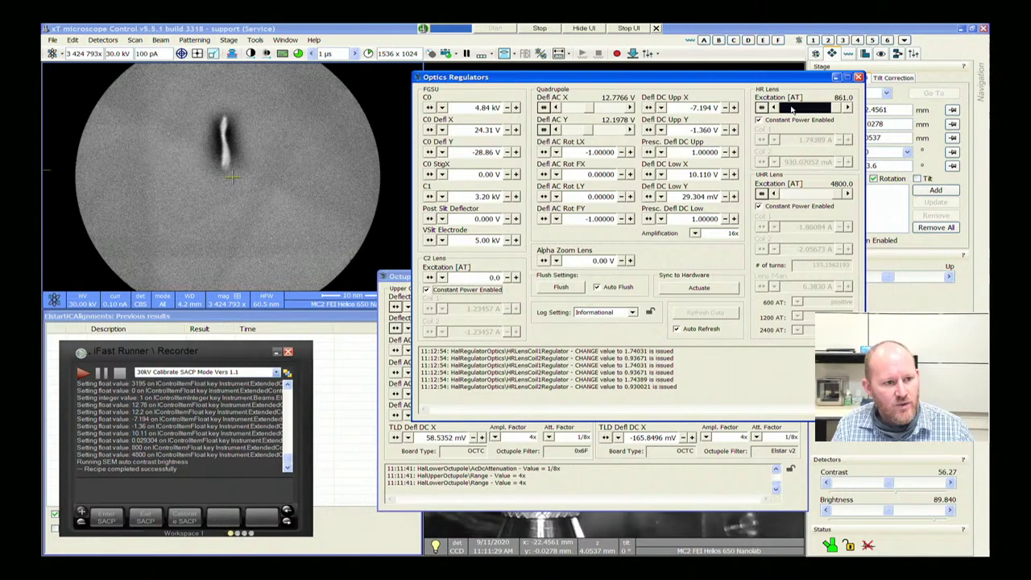
click(794, 107)
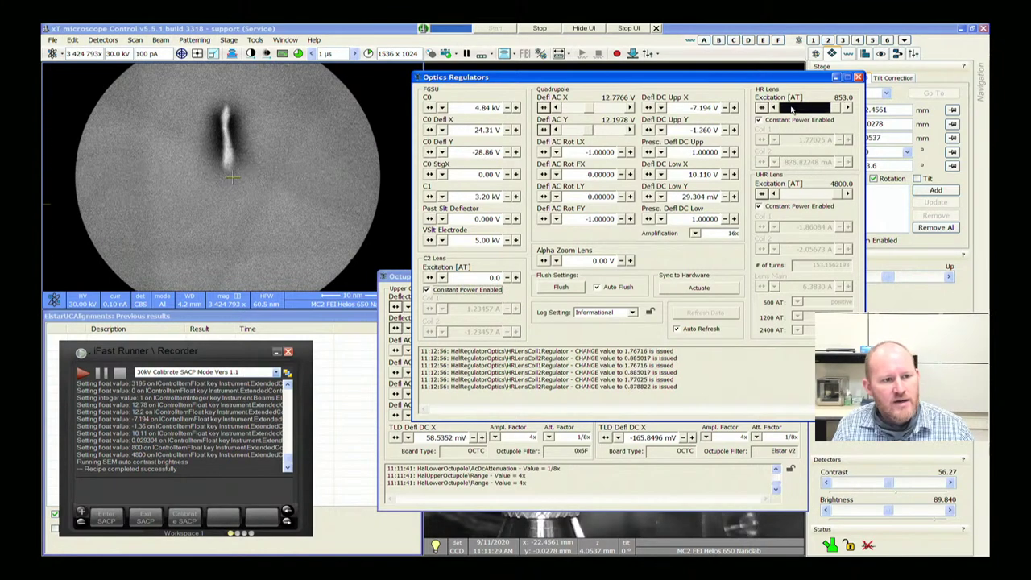
click(794, 107)
click(793, 107)
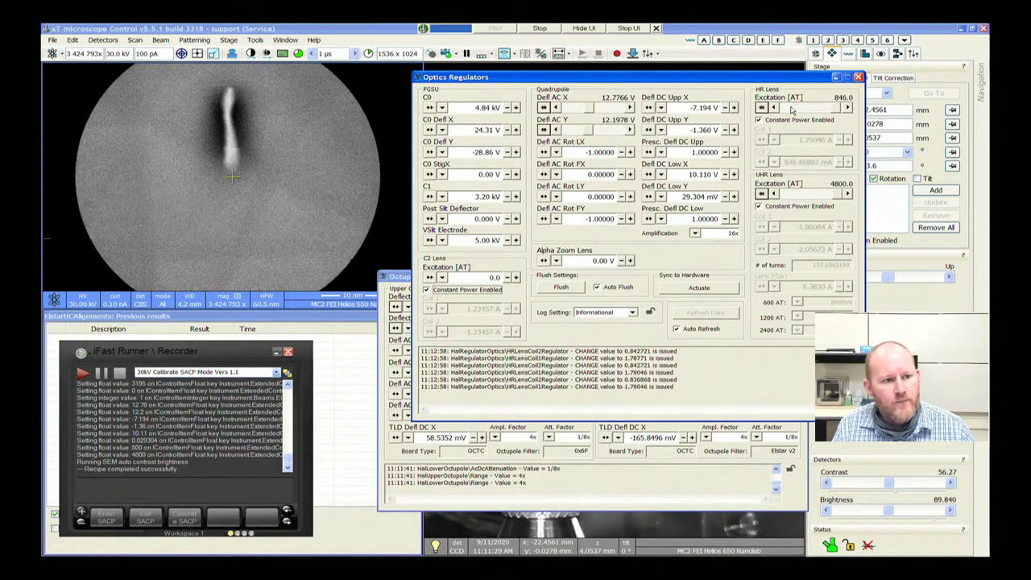
click(794, 107)
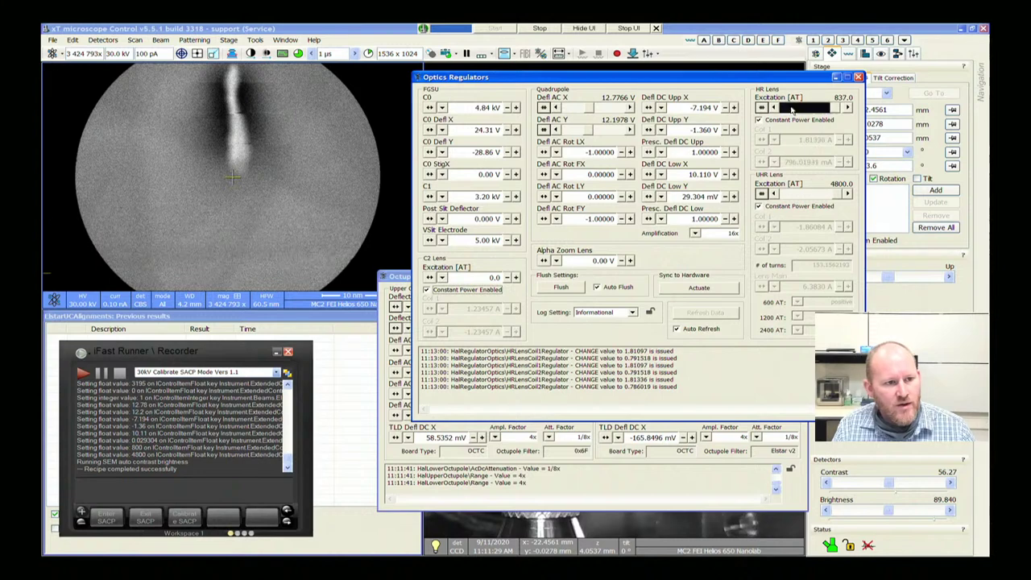
click(793, 108)
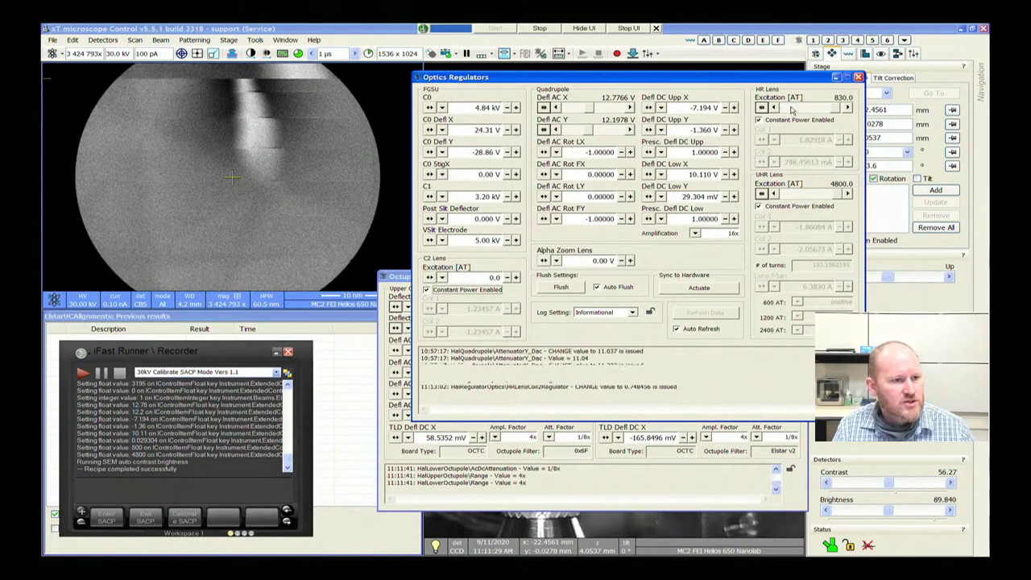
click(794, 107)
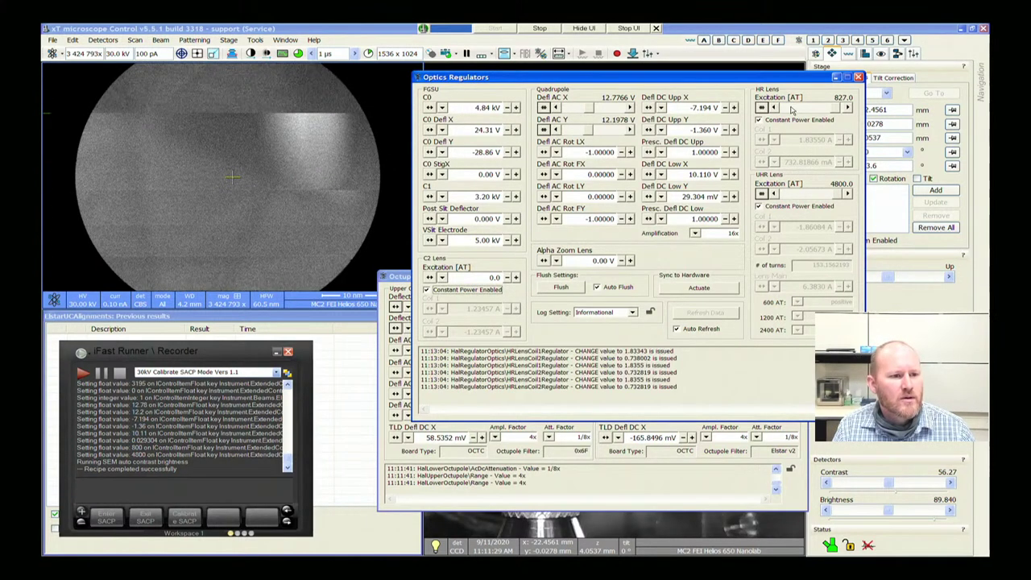
Set the electron scan dwell time to 3 µs and bring the Octupole Regulators and Optics Regulators windows back to the front
click(226, 187)
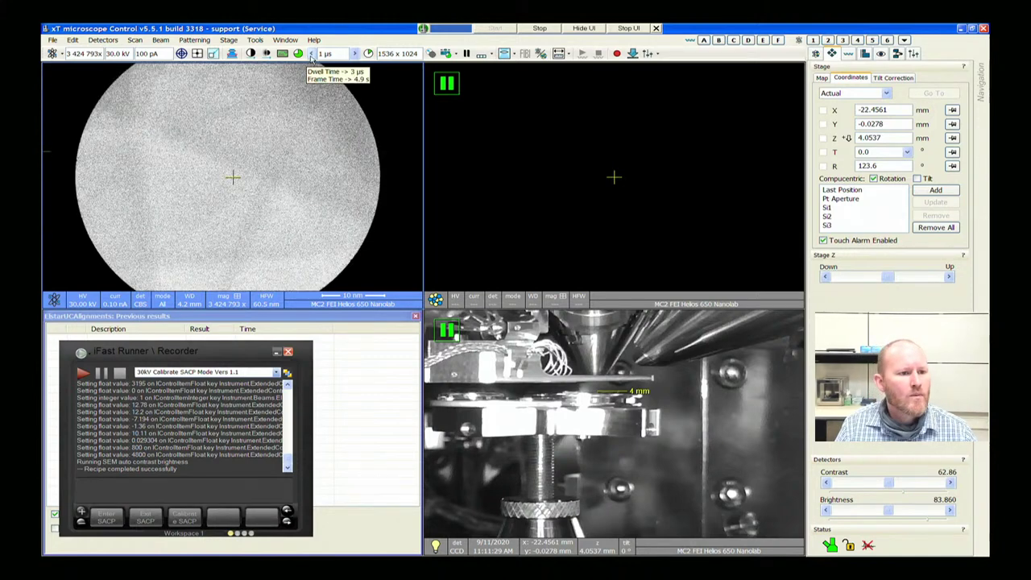
click(312, 54)
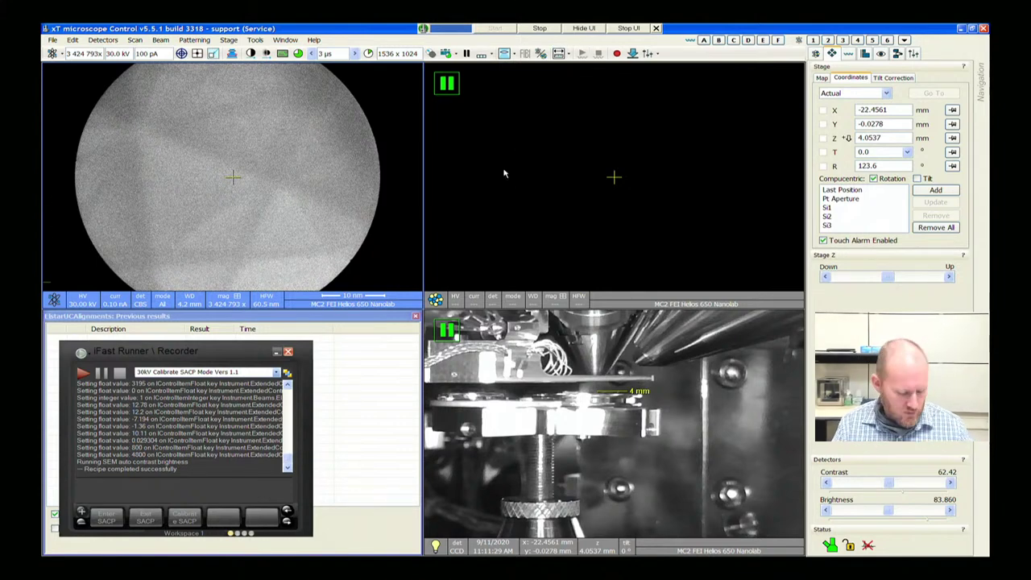
key(ctrl+Tab)
key(ctrl+Tab)
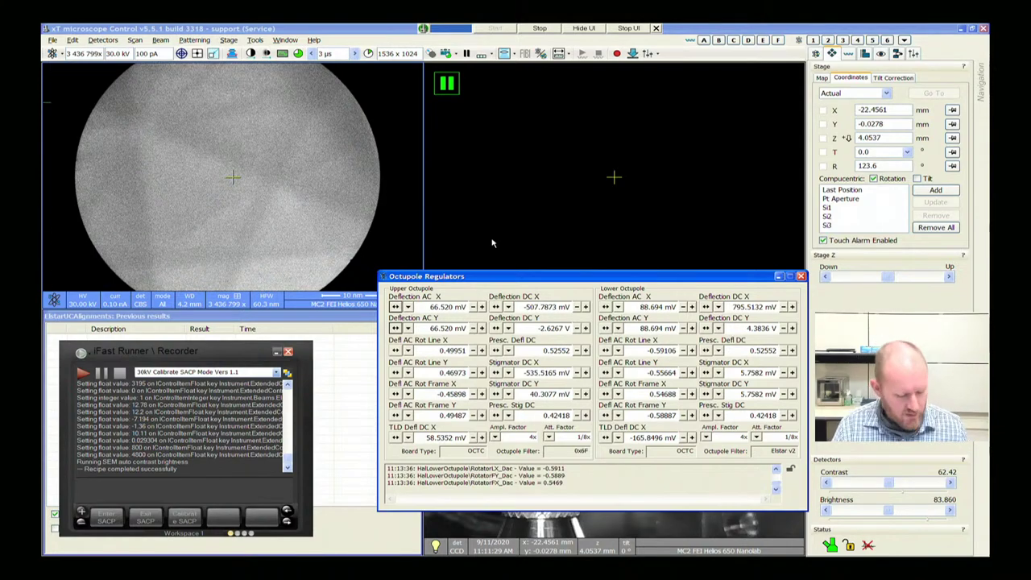
key(ctrl+Tab)
key(ctrl+Tab)
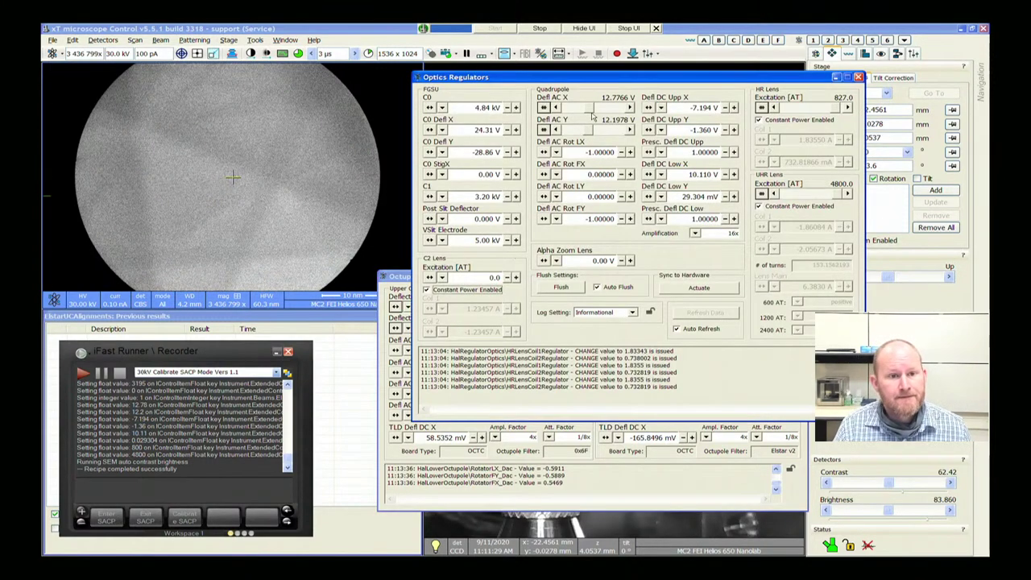
Increase the Quadrupole Defl AC X in steps to 13.7143 V
drag(576, 111, 596, 112)
click(612, 110)
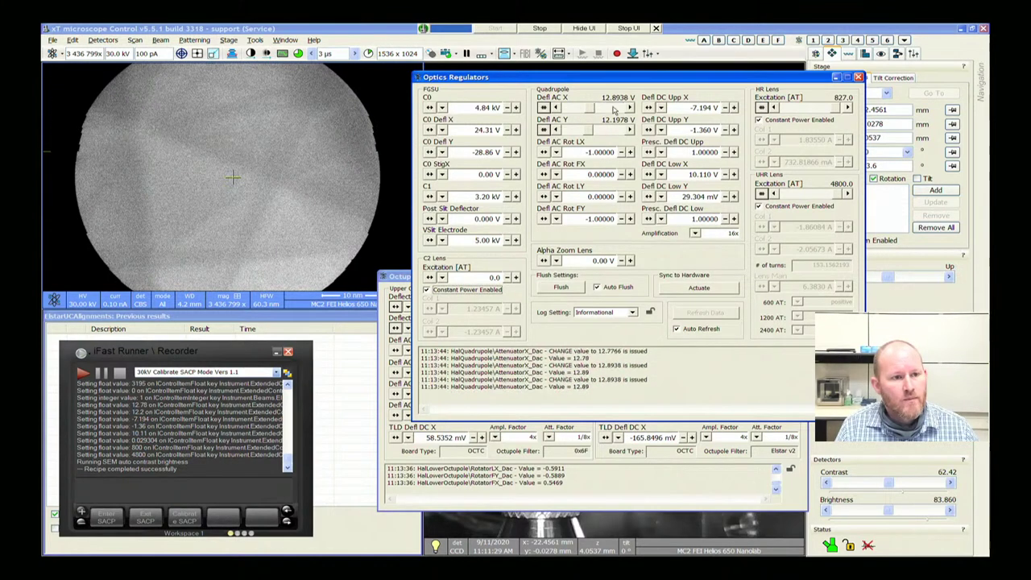
click(613, 109)
click(614, 109)
click(614, 110)
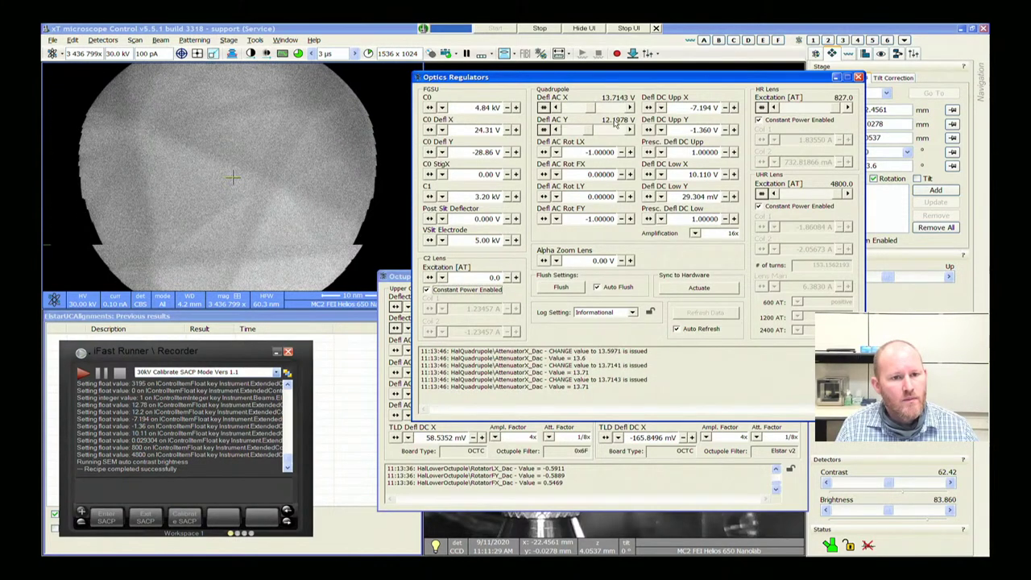
Increase the Quadrupole Defl AC Y in steps to 14.1905 V
click(612, 131)
click(611, 131)
click(612, 131)
click(611, 131)
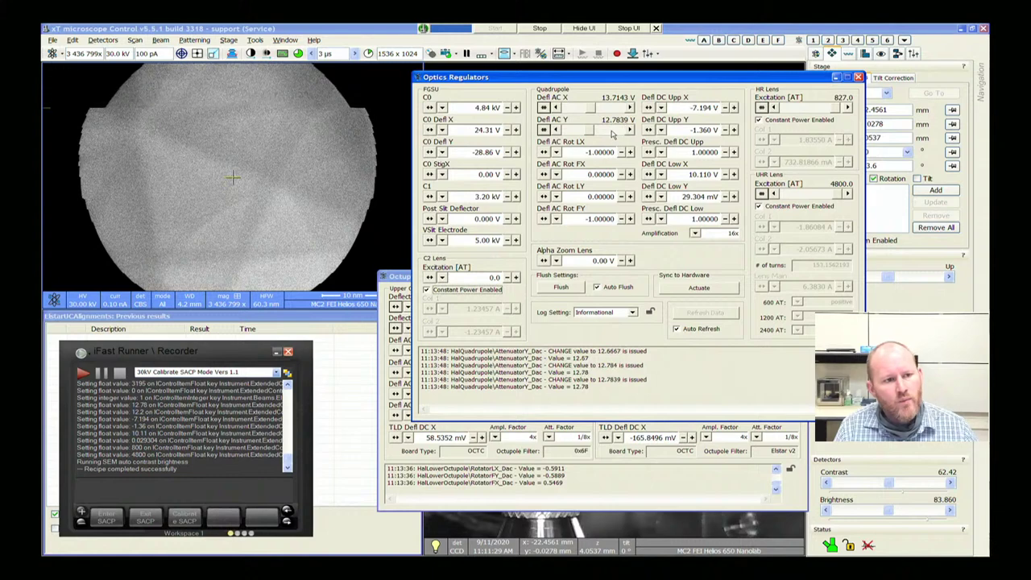
click(612, 132)
click(612, 132)
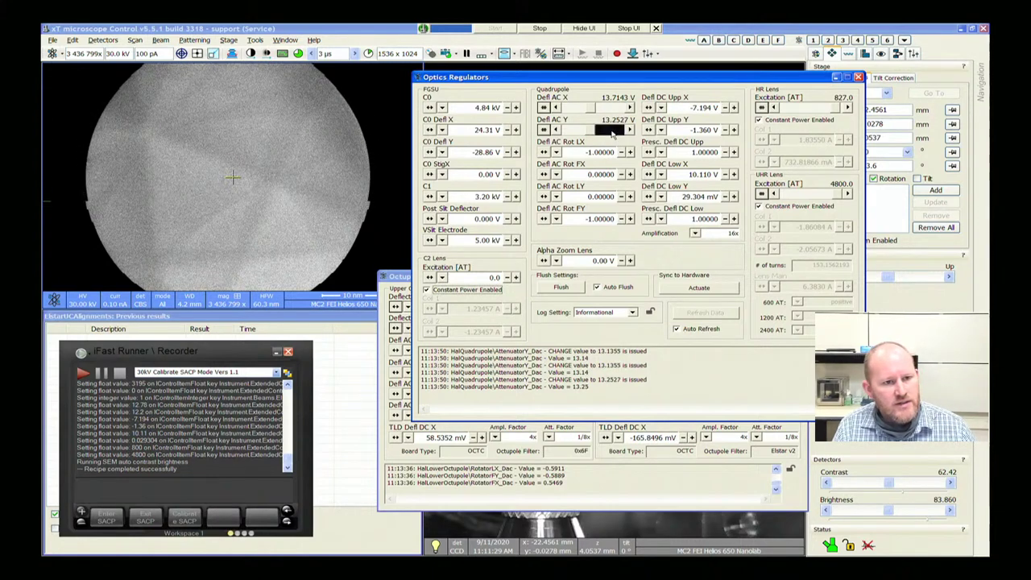
click(612, 131)
click(612, 131)
click(612, 131)
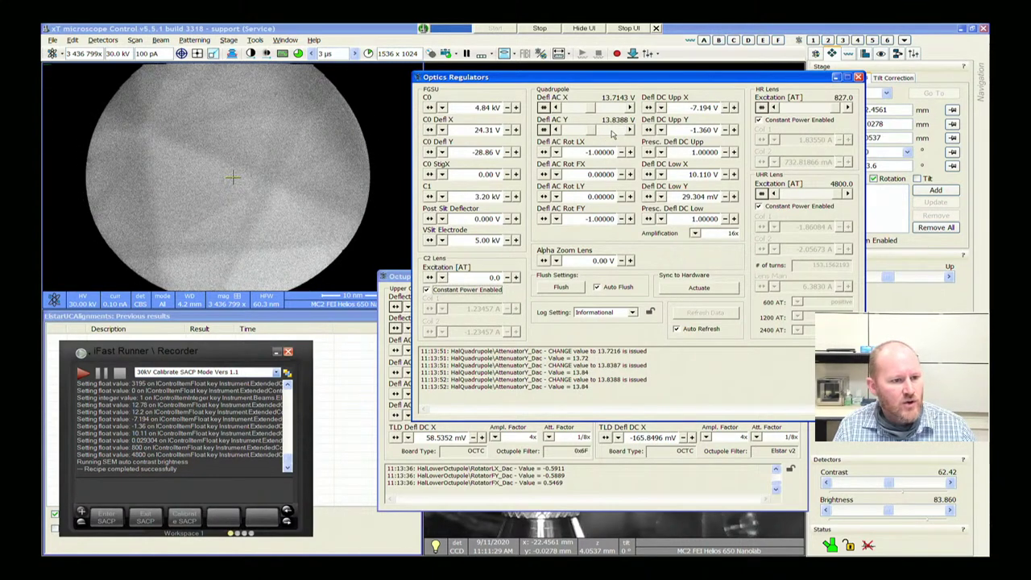
click(611, 131)
click(612, 131)
Raise the Quadrupole Defl AC X further in steps to 16.8791 V
click(616, 109)
click(617, 109)
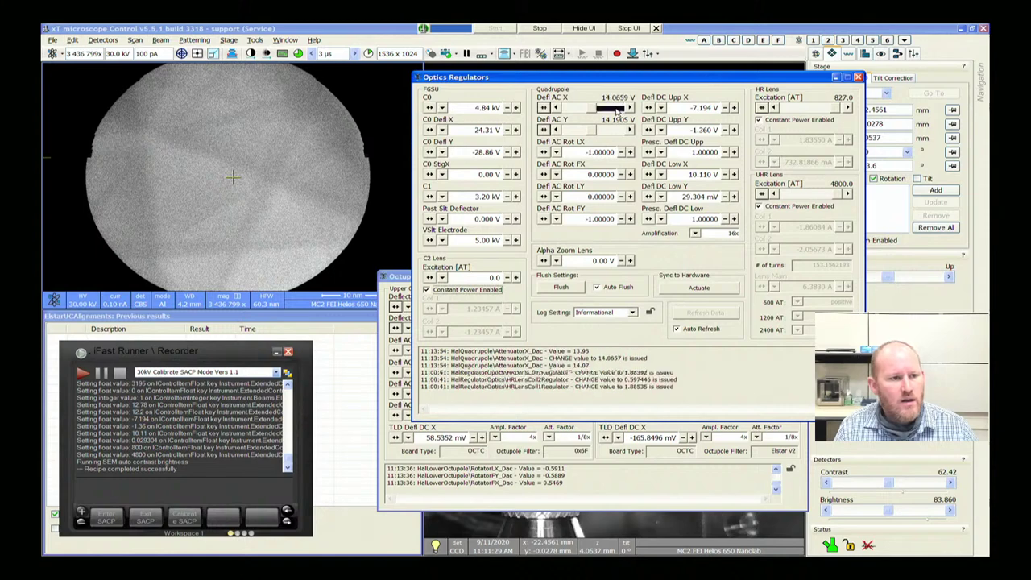
click(616, 109)
click(617, 109)
click(616, 109)
click(616, 108)
click(616, 109)
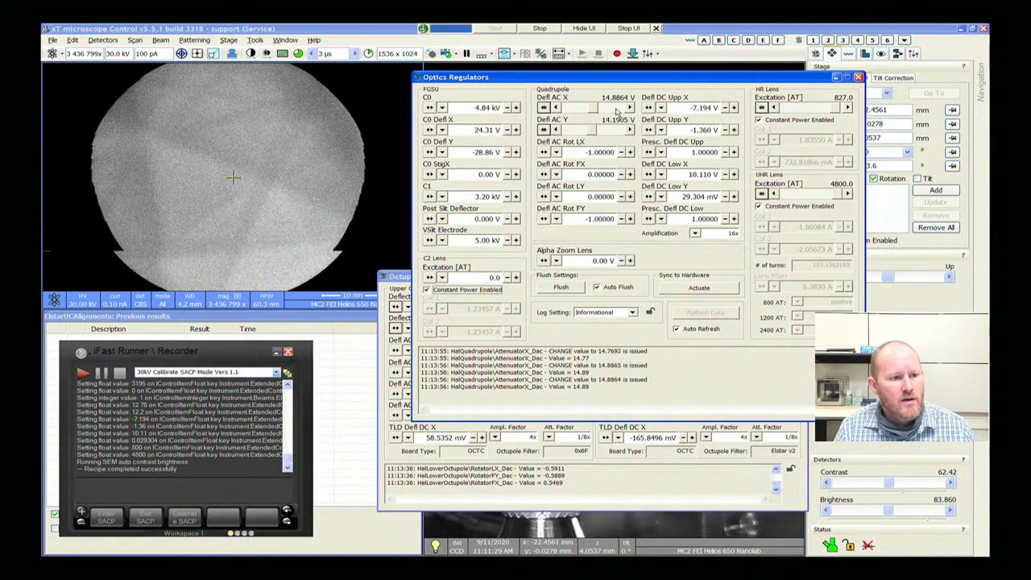
click(616, 109)
click(616, 109)
click(616, 109)
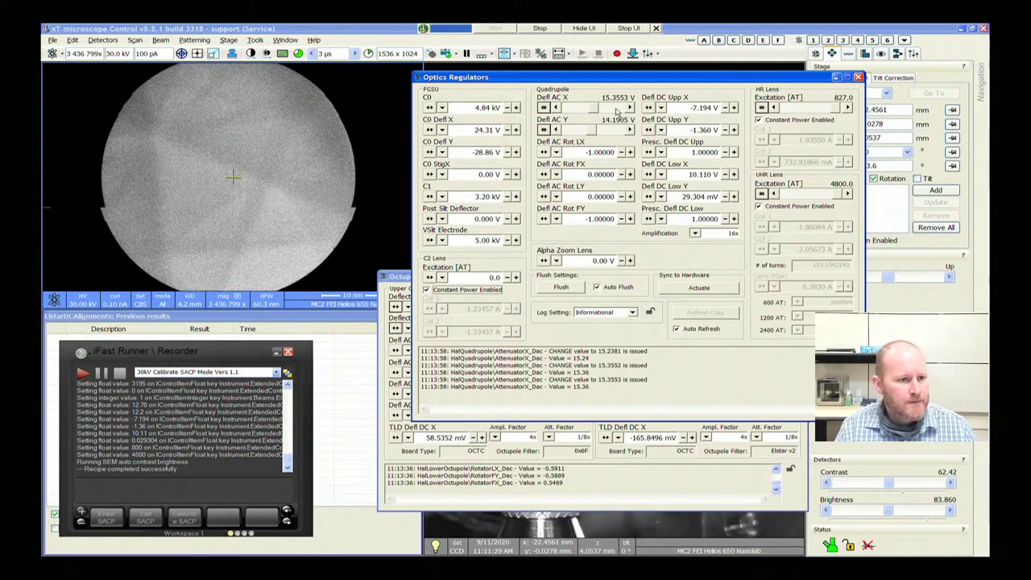
click(616, 109)
click(617, 109)
click(617, 109)
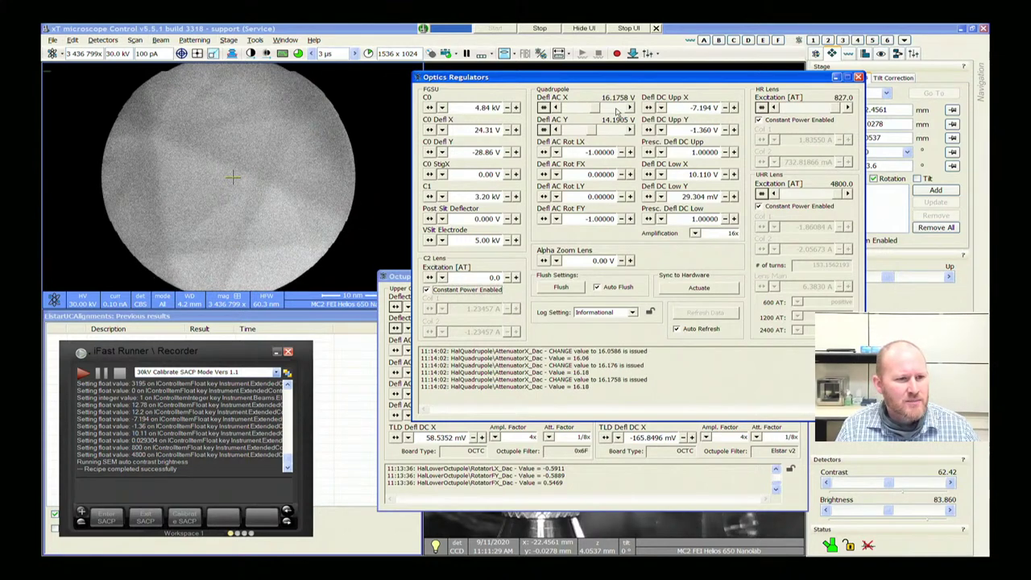
click(617, 109)
click(616, 109)
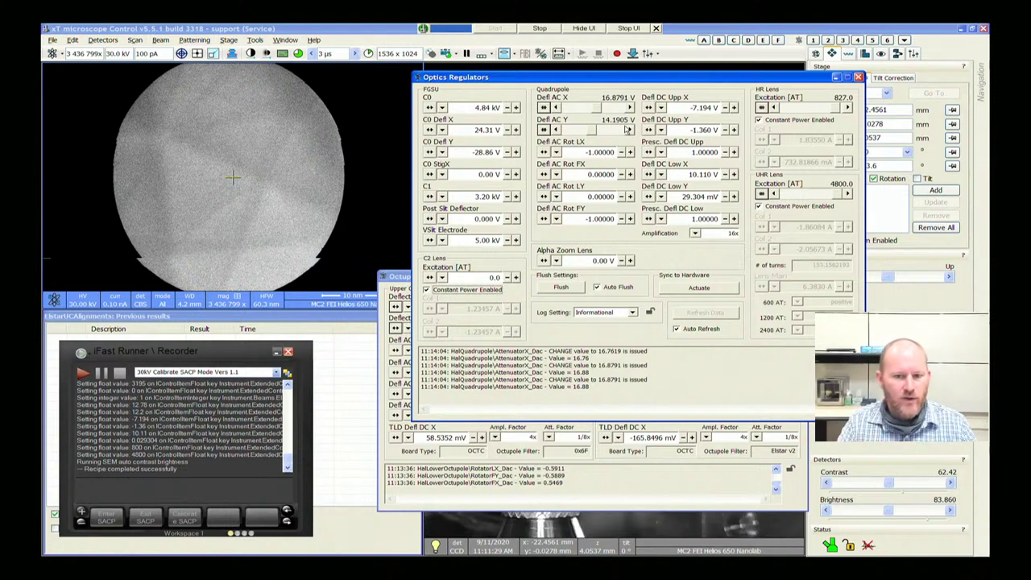
Raise the Quadrupole Defl AC Y further in steps to 15.2454 V
click(620, 131)
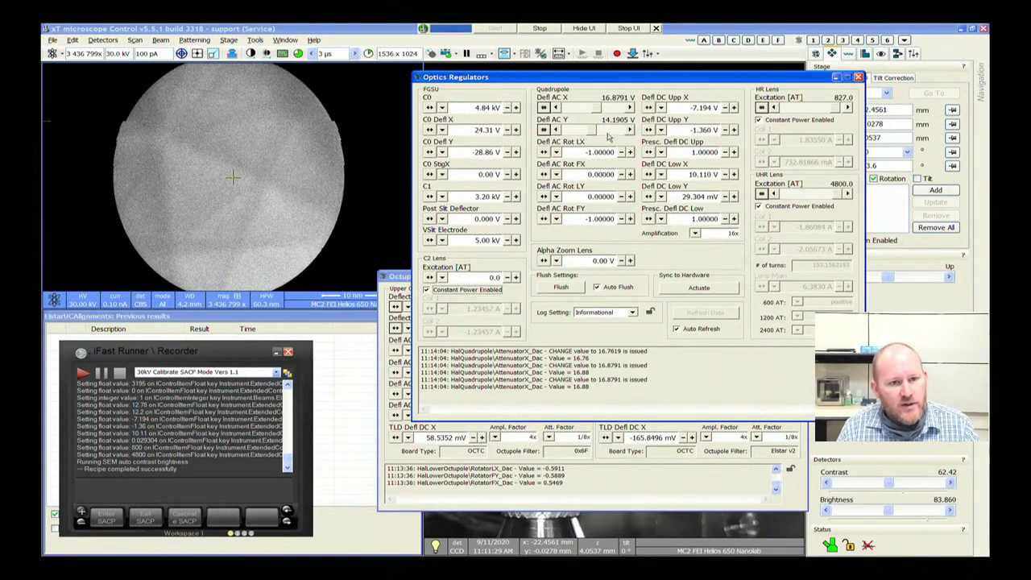
click(618, 132)
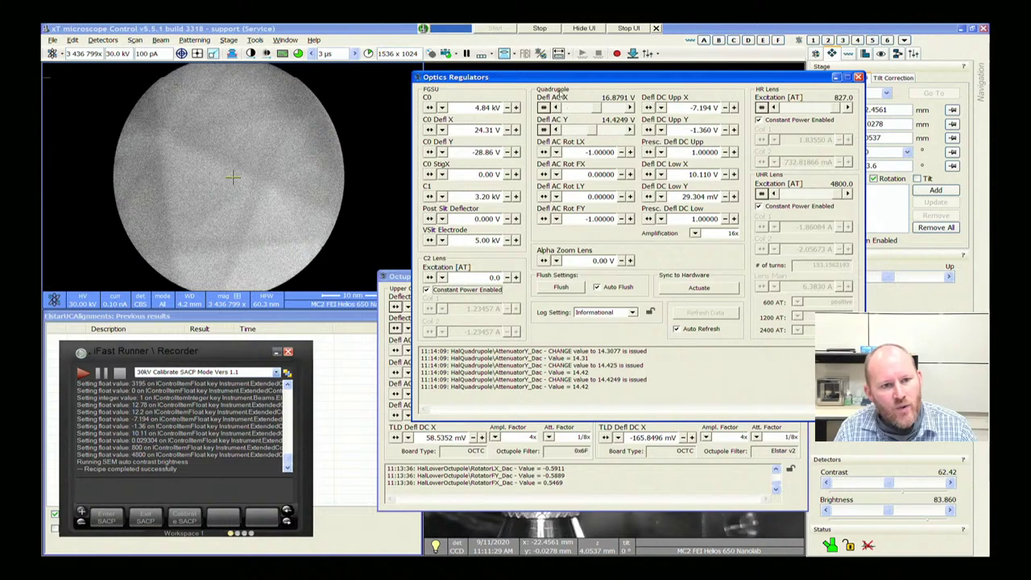
click(619, 131)
click(619, 132)
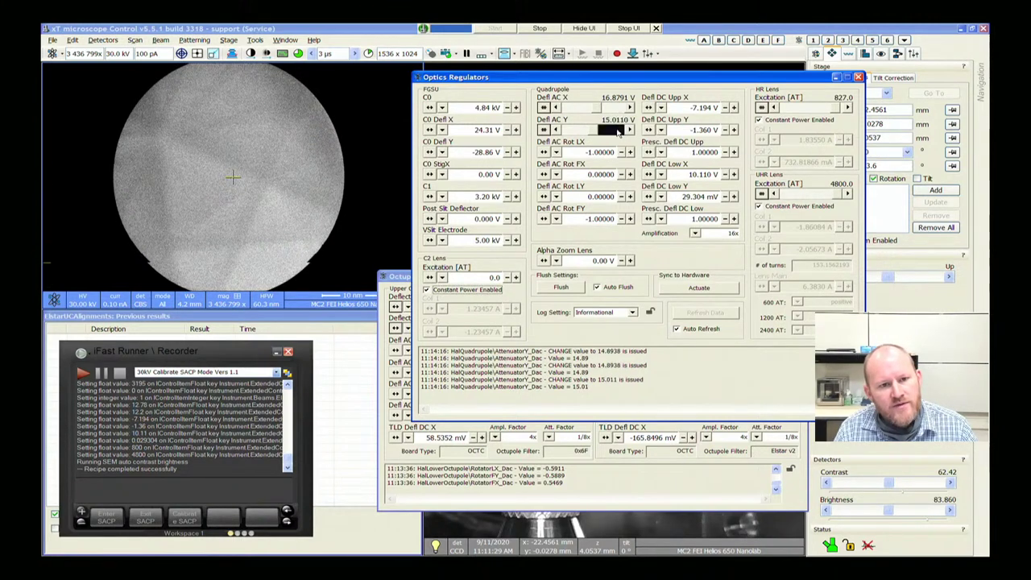
click(618, 131)
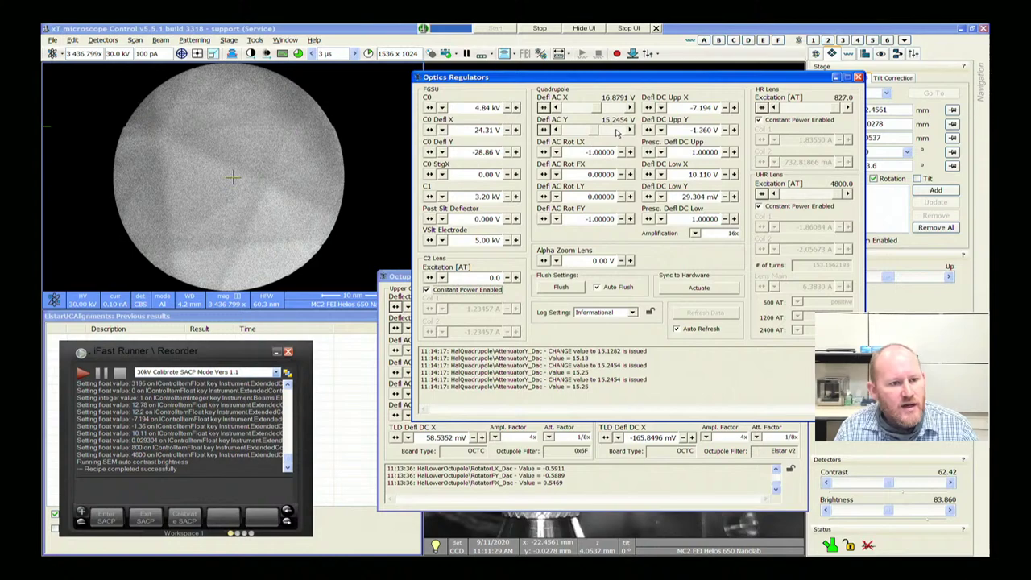
Rearrange the Octupole Regulators and Optics Regulators windows so they overlap less, with the Octupole Regulators lower and in front
click(594, 464)
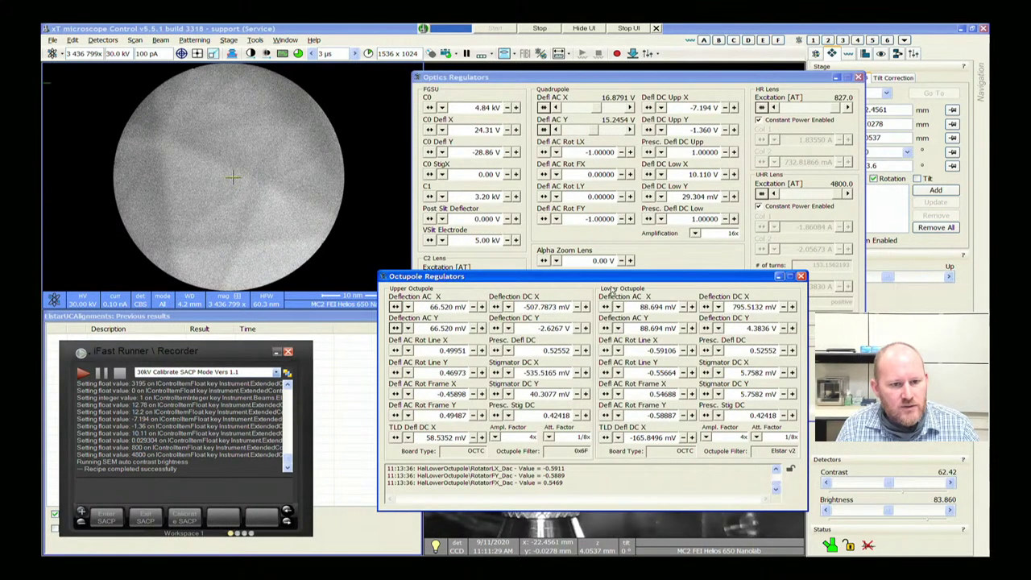
drag(611, 279, 619, 311)
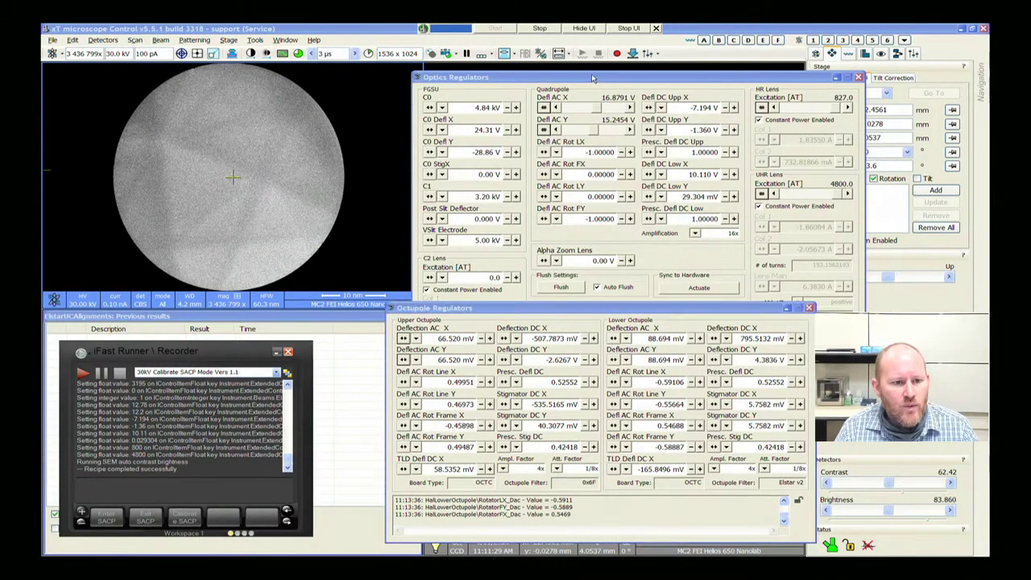
drag(594, 78, 580, 60)
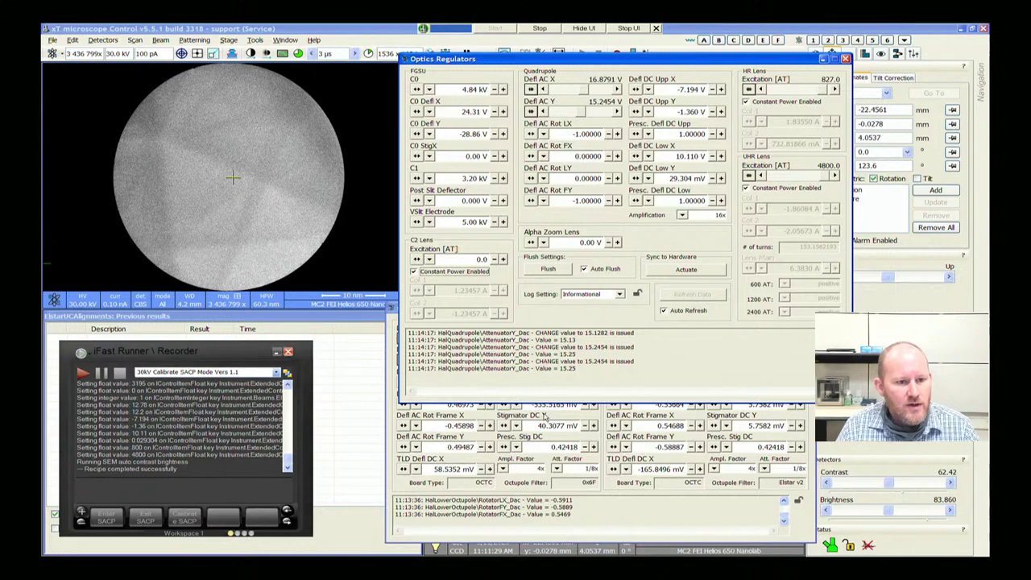
click(629, 508)
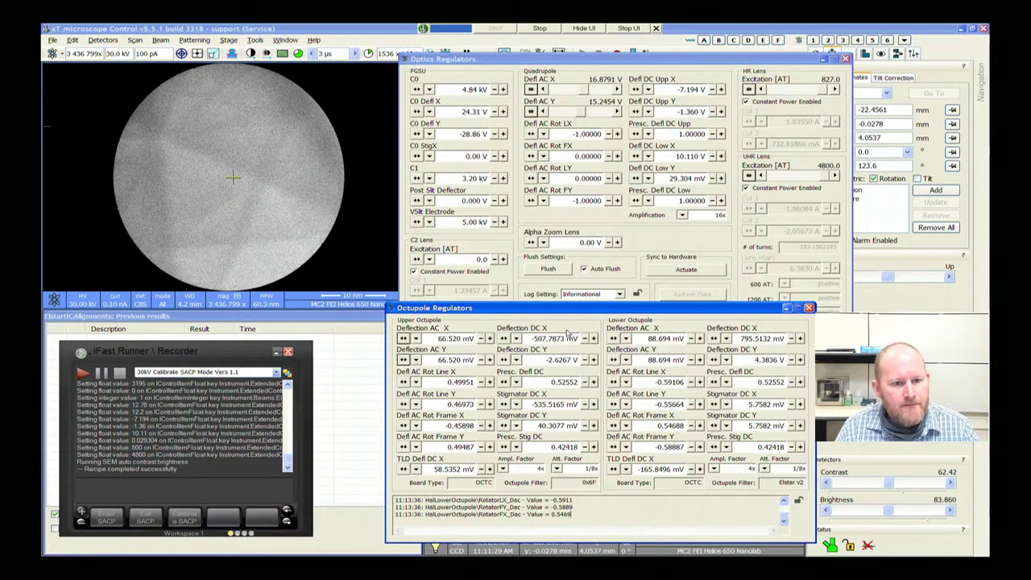
drag(565, 312, 569, 321)
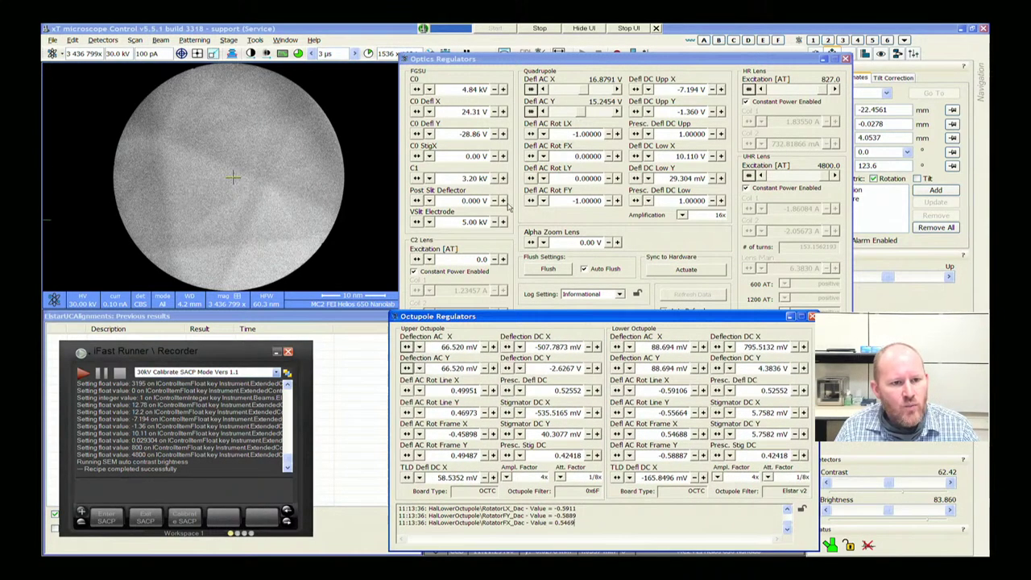
Sweep the UHR lens excitation down to about 2898 AT and back to 4800 AT while watching the CBS image
click(471, 181)
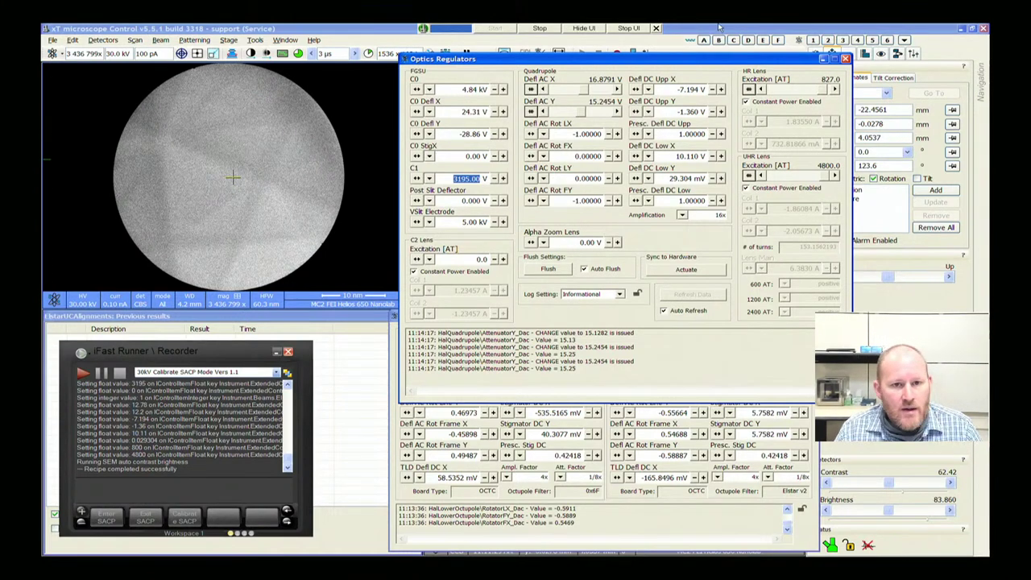
drag(707, 62, 690, 59)
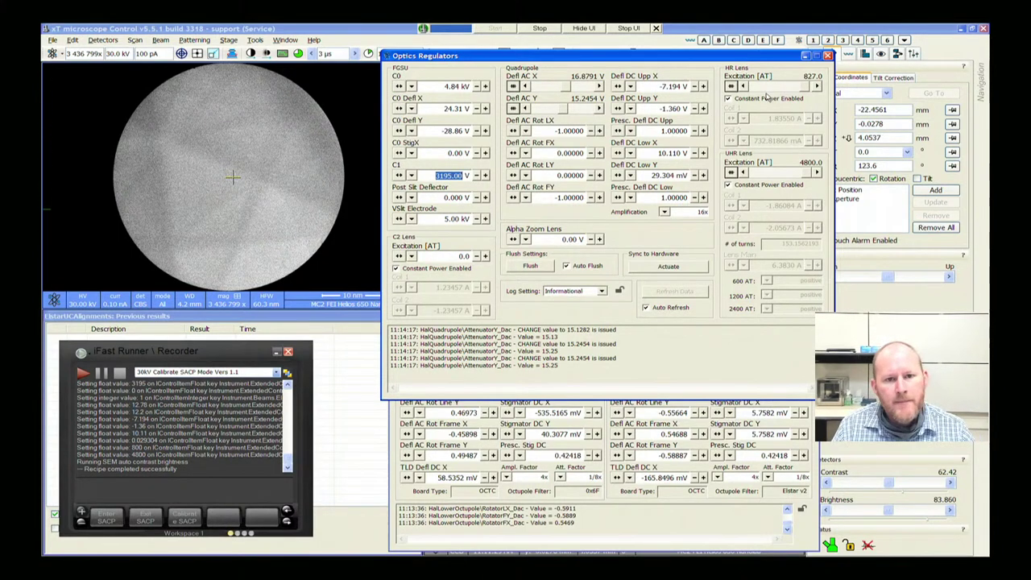
click(764, 174)
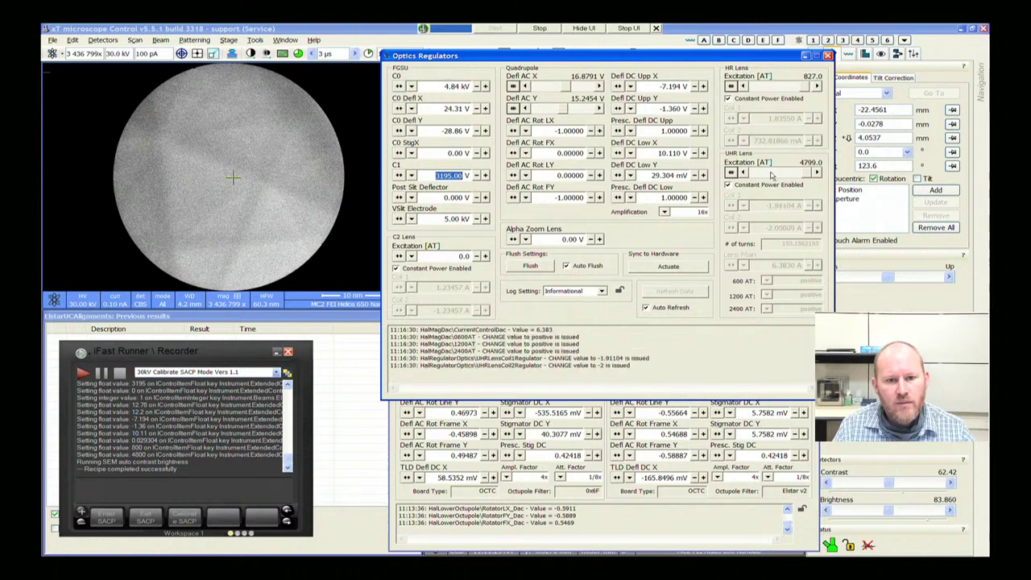
click(772, 174)
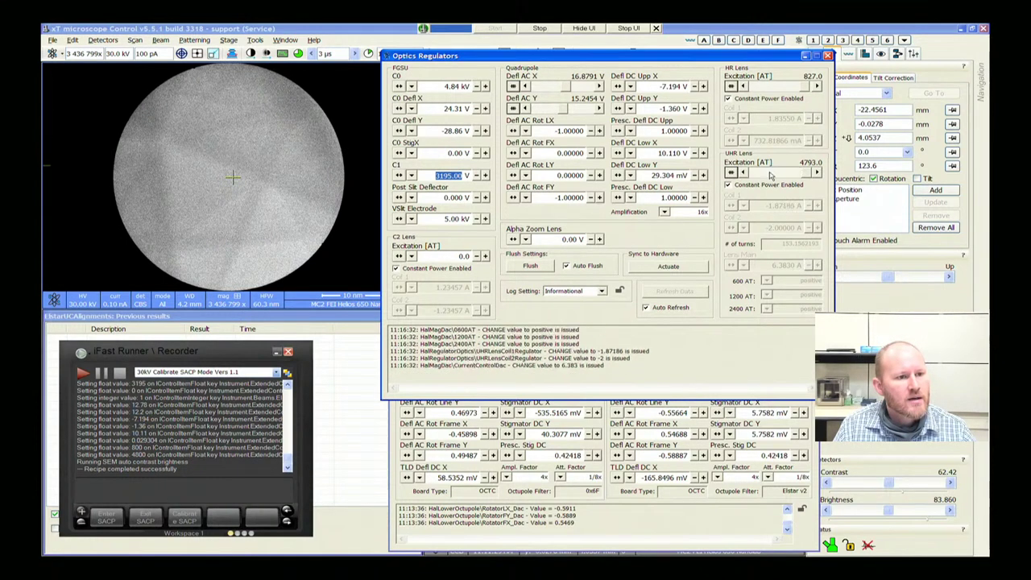
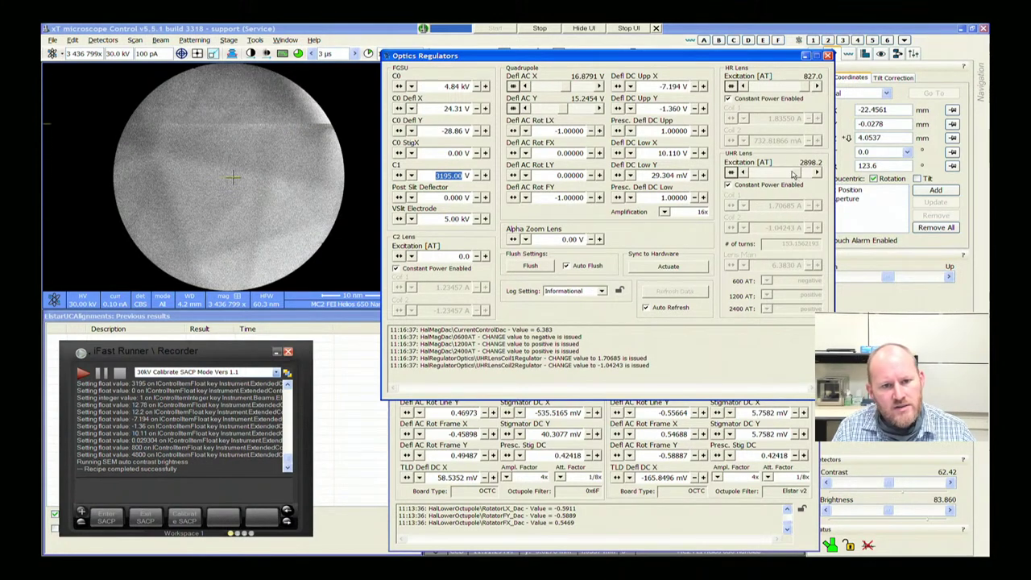
drag(793, 172, 815, 173)
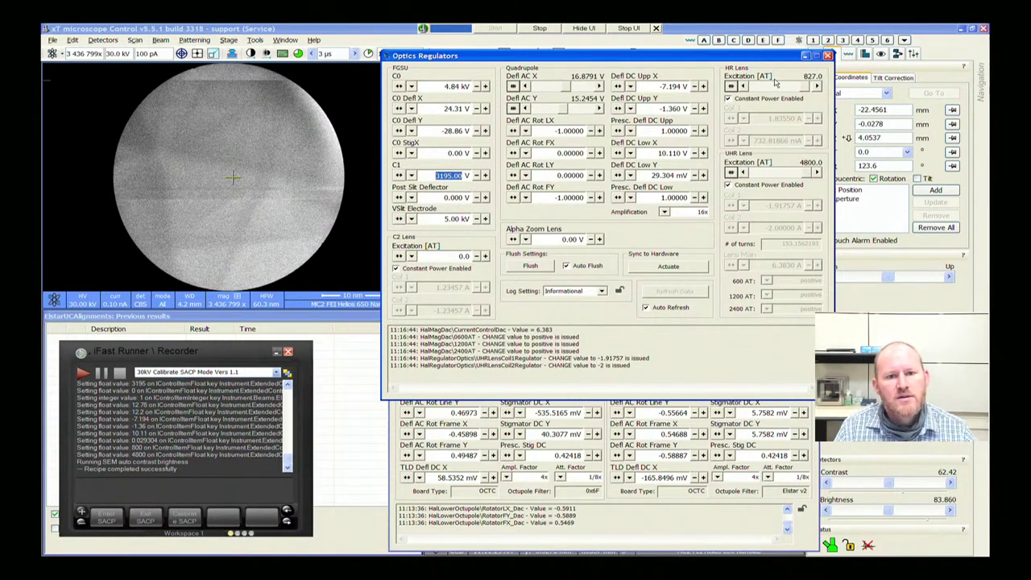
Lower the HR lens excitation to 817 AT, shorten the scan dwell time to 100 ns and bring back the Optics Regulators window
drag(780, 86, 787, 87)
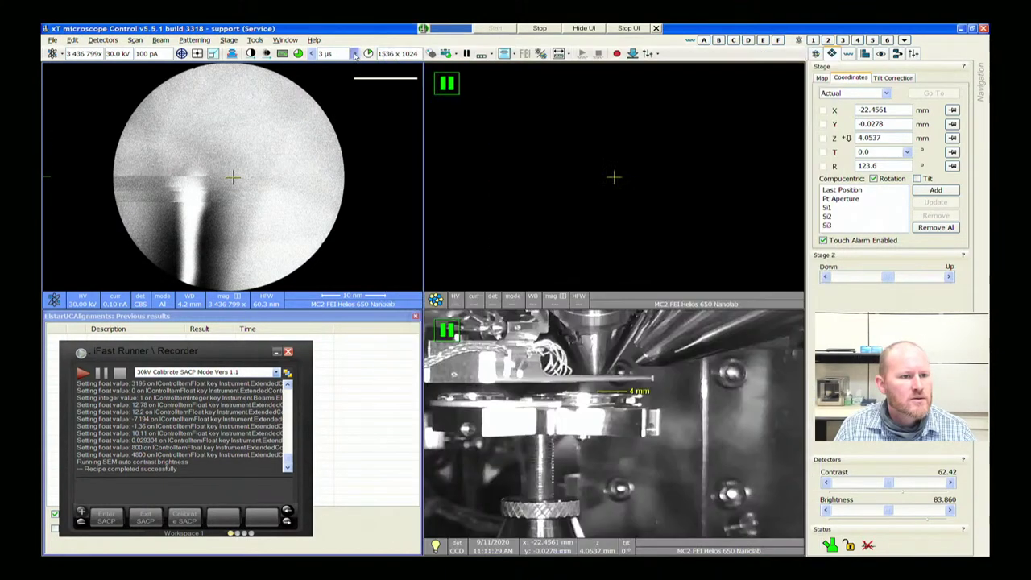
click(355, 55)
click(354, 55)
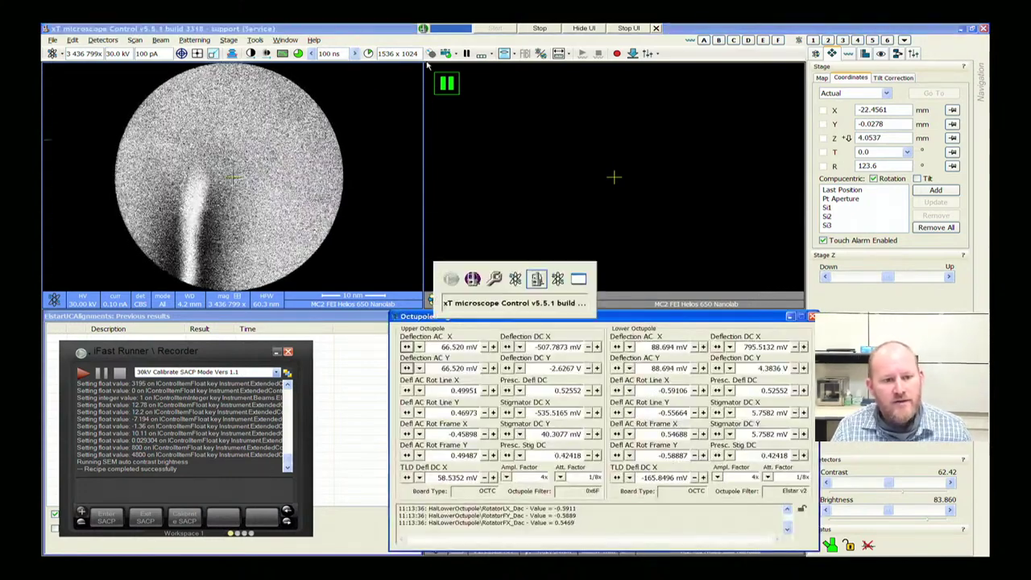
key(alt+Tab)
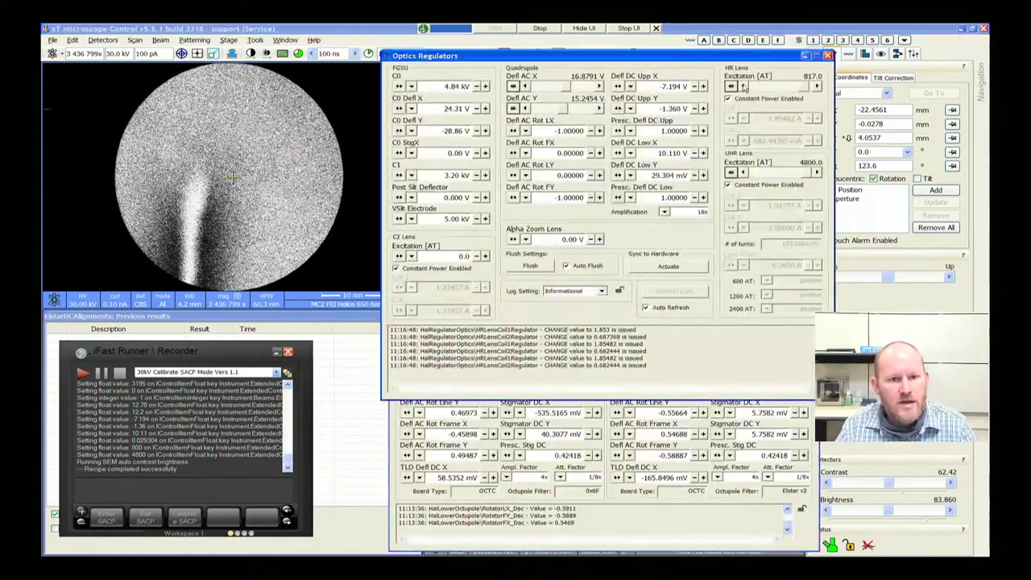
Sweep the HR lens excitation down to 804 AT, up to 840 AT and back to 827 AT while watching the image
scroll(757, 89, down, 9)
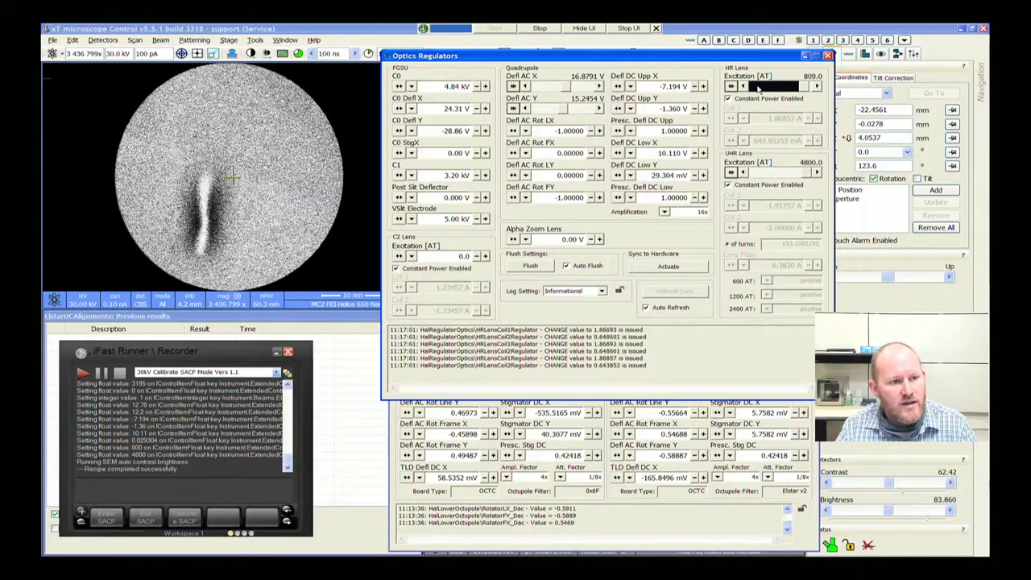
scroll(758, 89, down, 2)
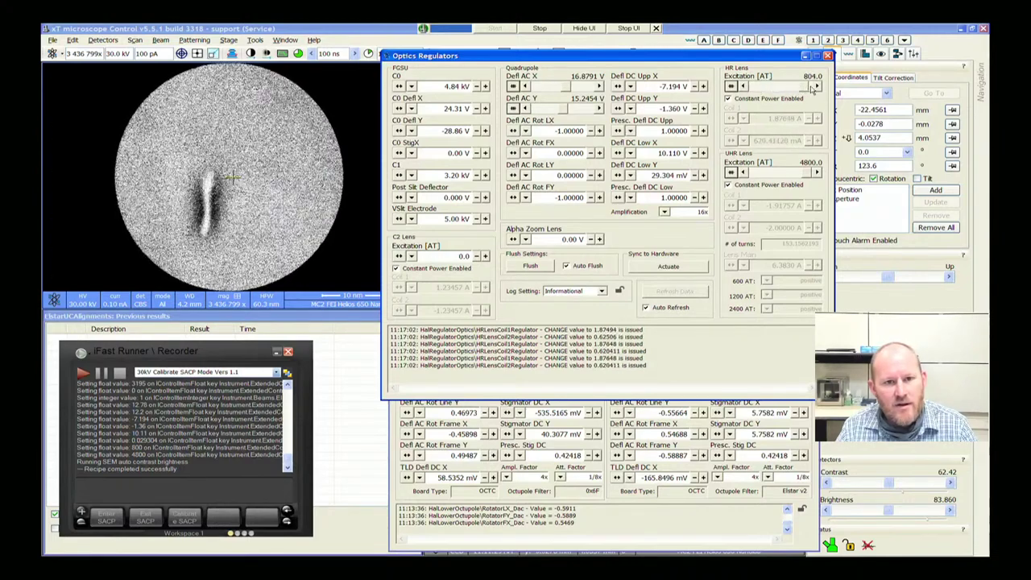
scroll(814, 89, up, 9)
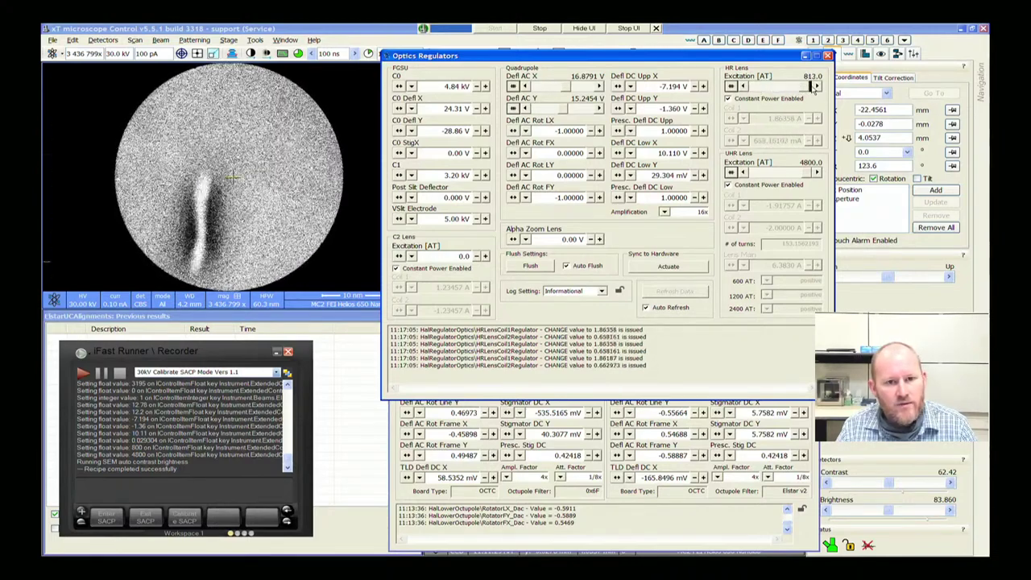
scroll(814, 89, up, 9)
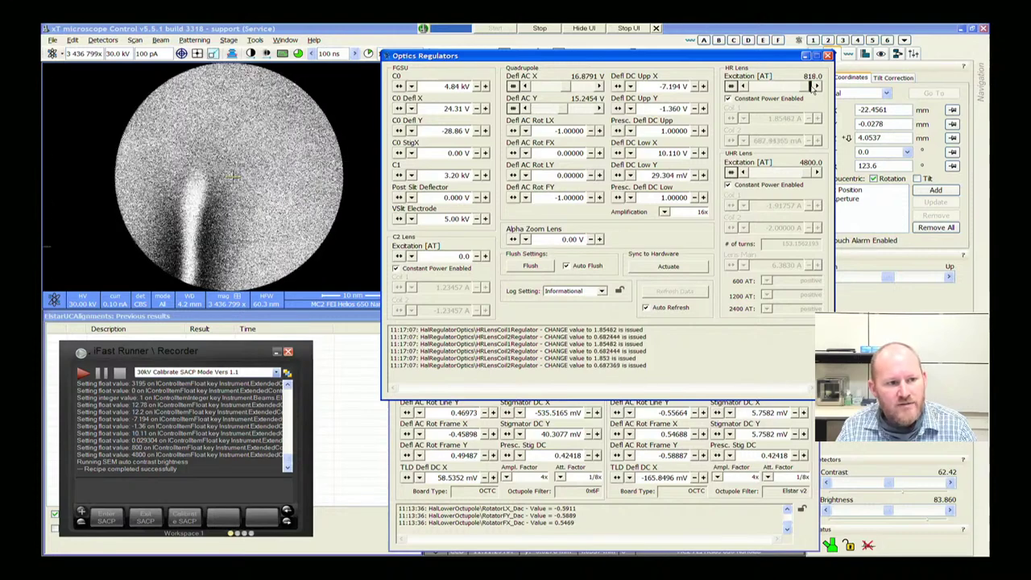
scroll(814, 88, up, 9)
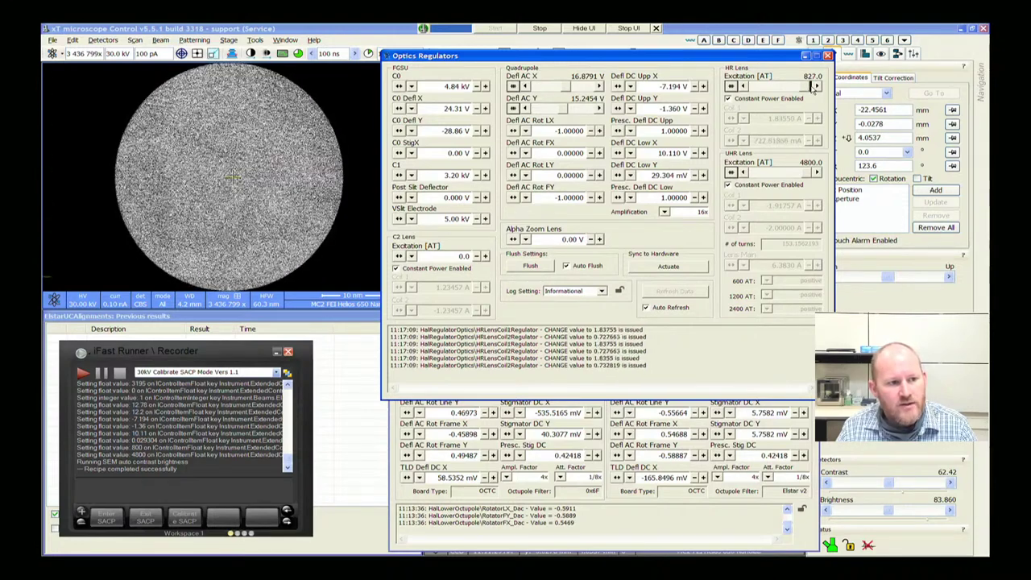
scroll(814, 89, up, 3)
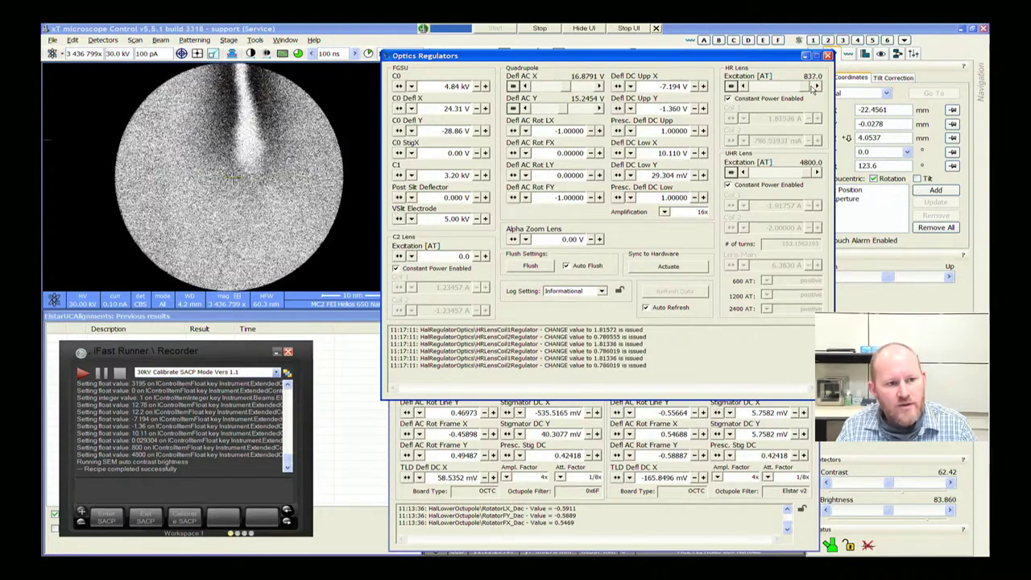
scroll(814, 89, up, 3)
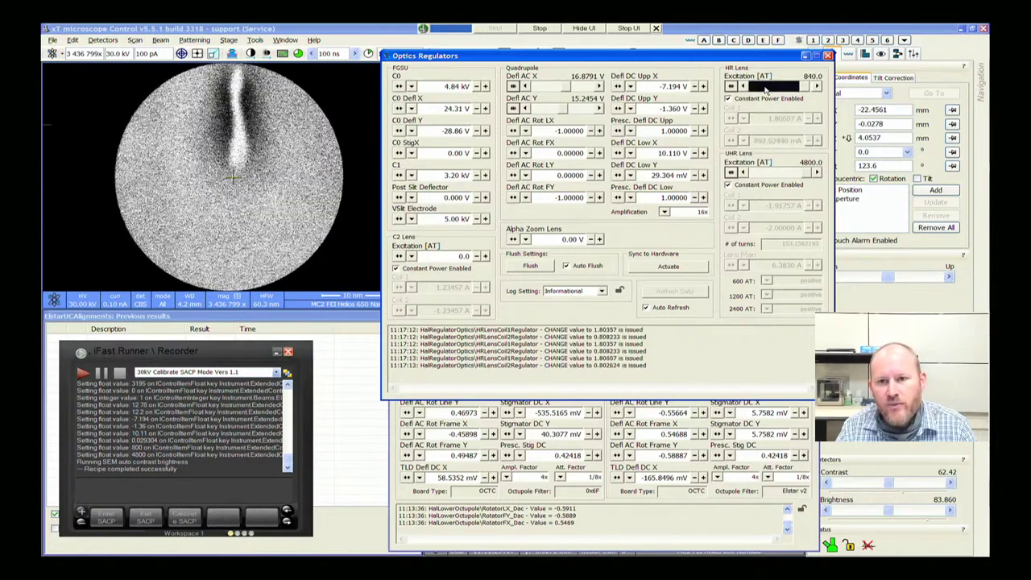
scroll(767, 90, down, 6)
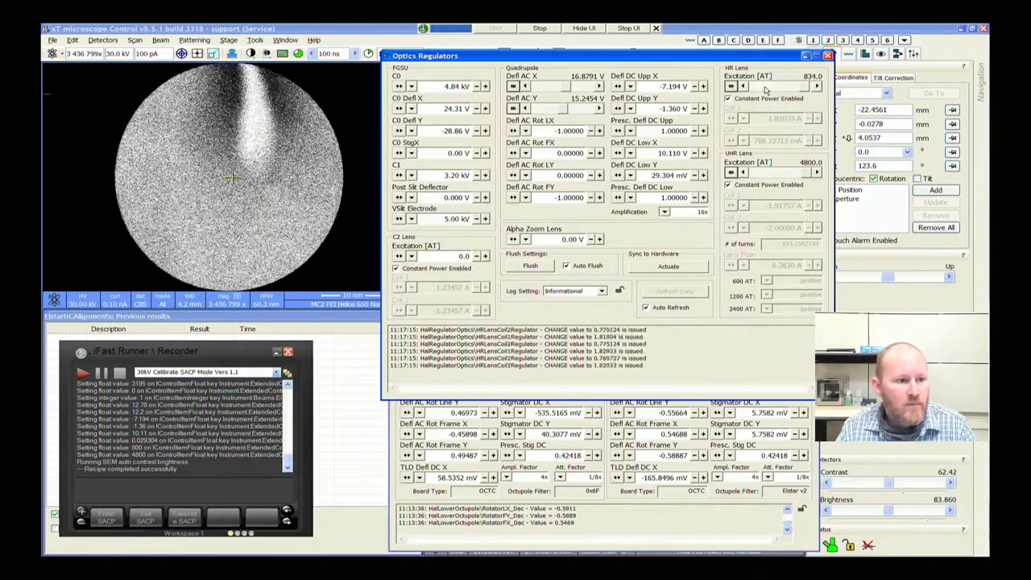
scroll(767, 90, down, 7)
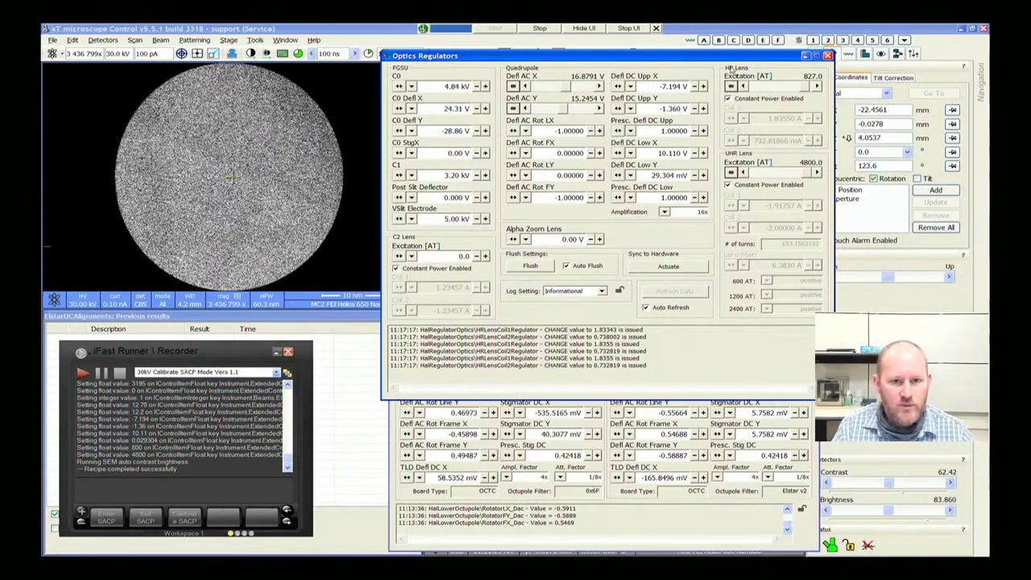
Move the Optics Regulators window slightly lower and set the electron beam dwell time to 100 µs
mouse_move(730, 60)
mouse_down()
mouse_move(731, 106)
mouse_move(738, 77)
mouse_up()
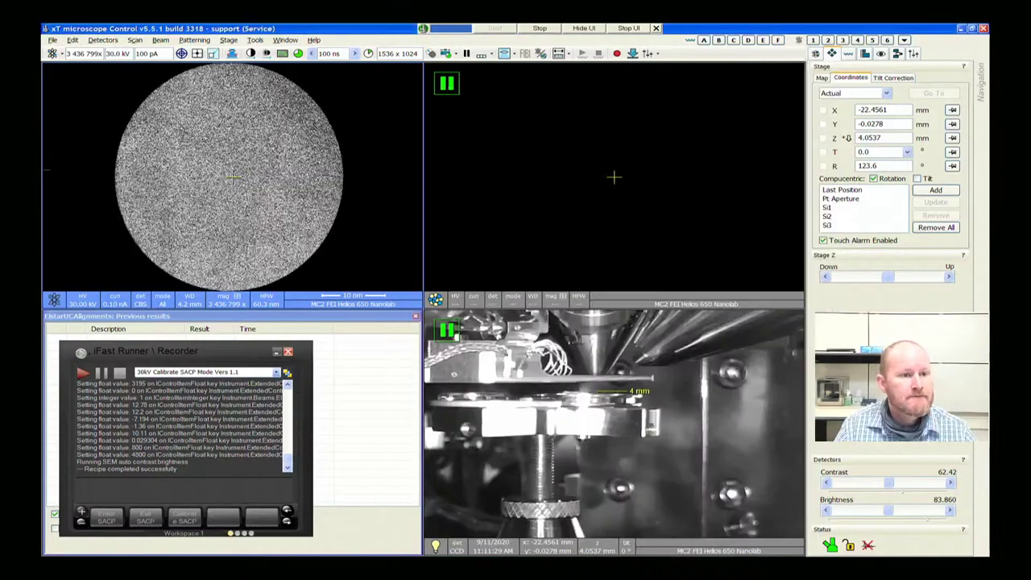
click(335, 54)
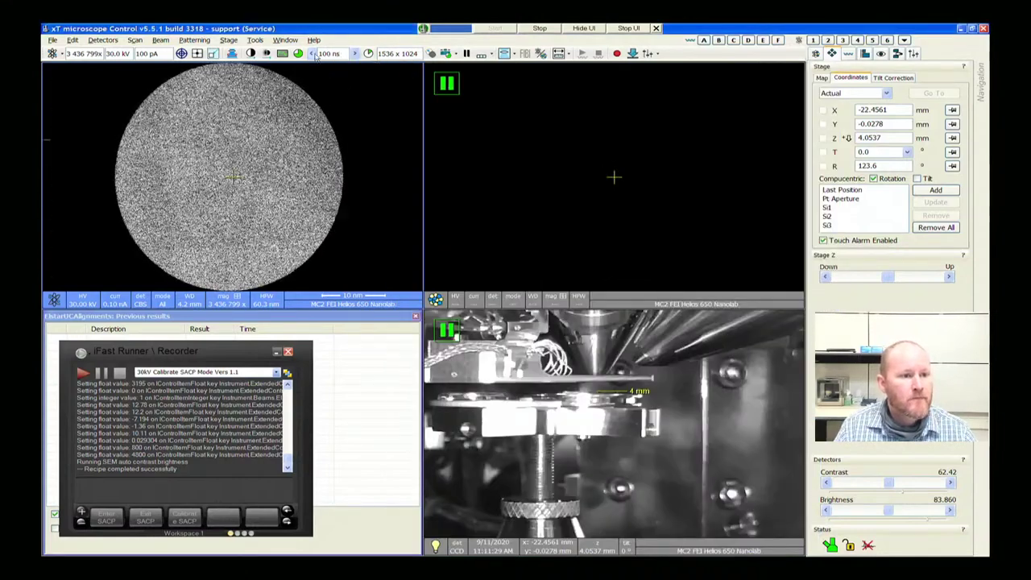
click(354, 53)
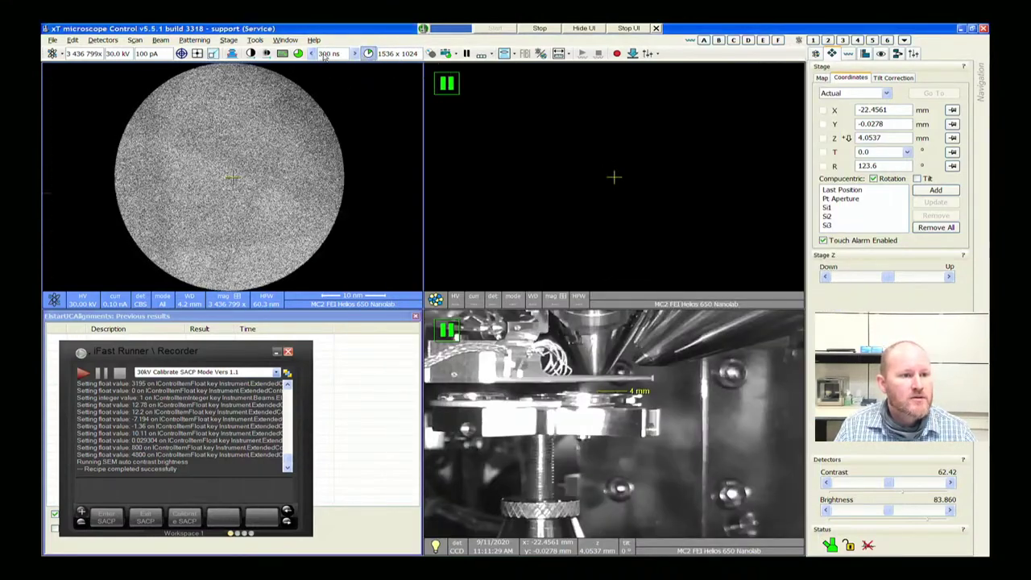
click(355, 53)
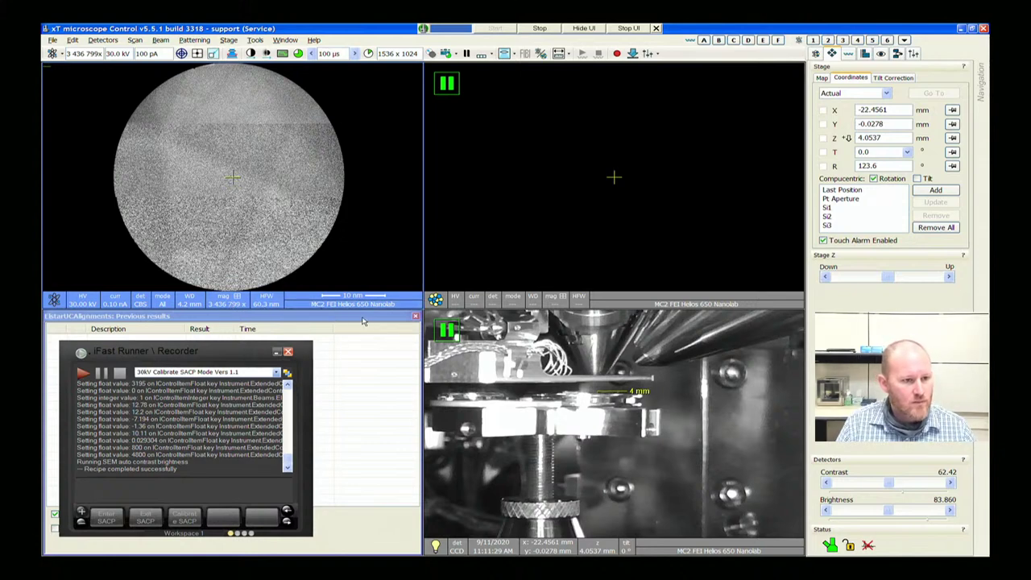
Close the ElstarUCAlignments results window and adjust the image contrast to 67.11 and brightness to 74.420
click(415, 319)
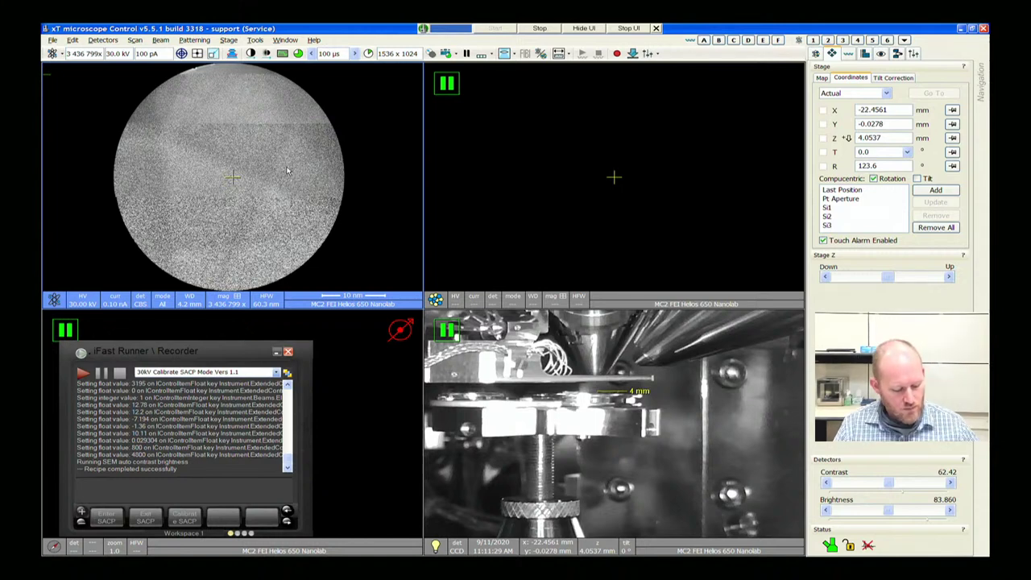
key(F3)
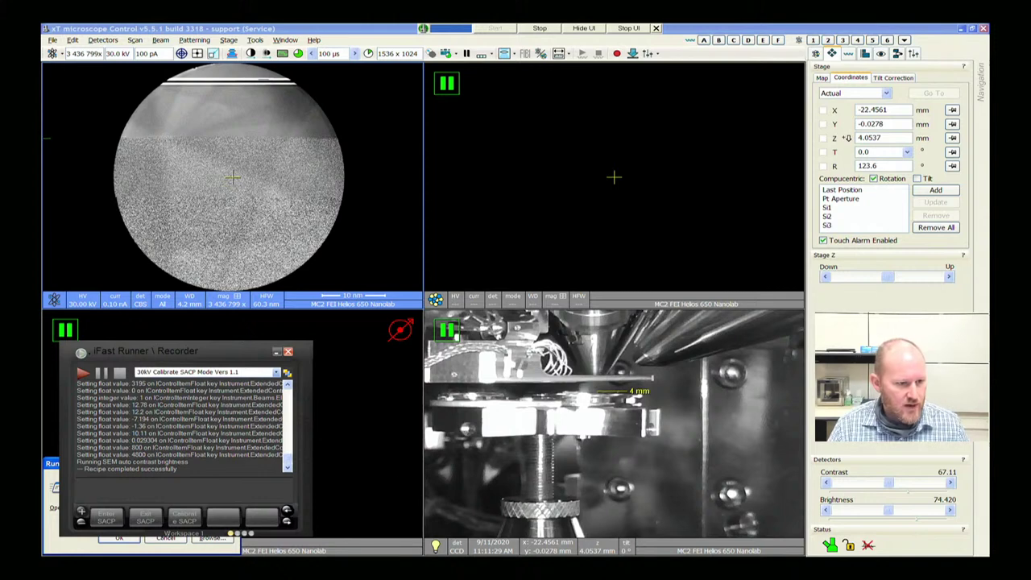
click(169, 545)
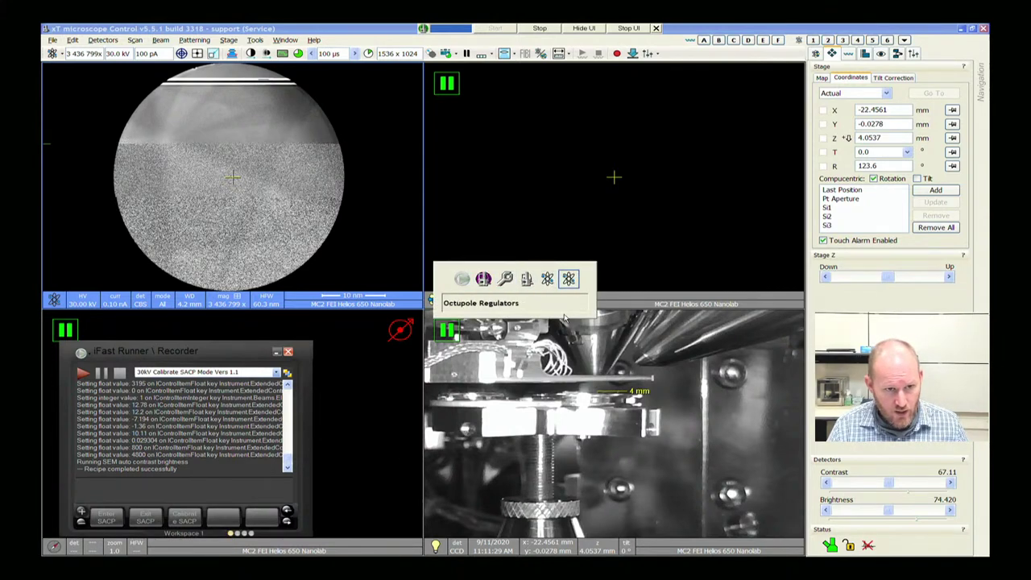
Bring up the Optics Regulators window to examine the lens and quadrupole values, and minimize it
key(Left)
key(Left)
key(Return)
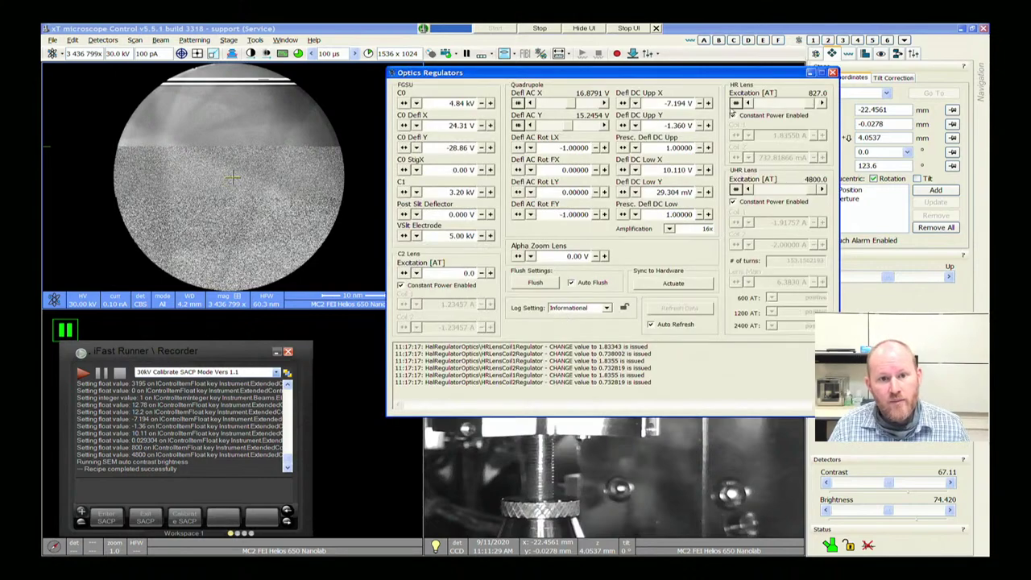
click(811, 73)
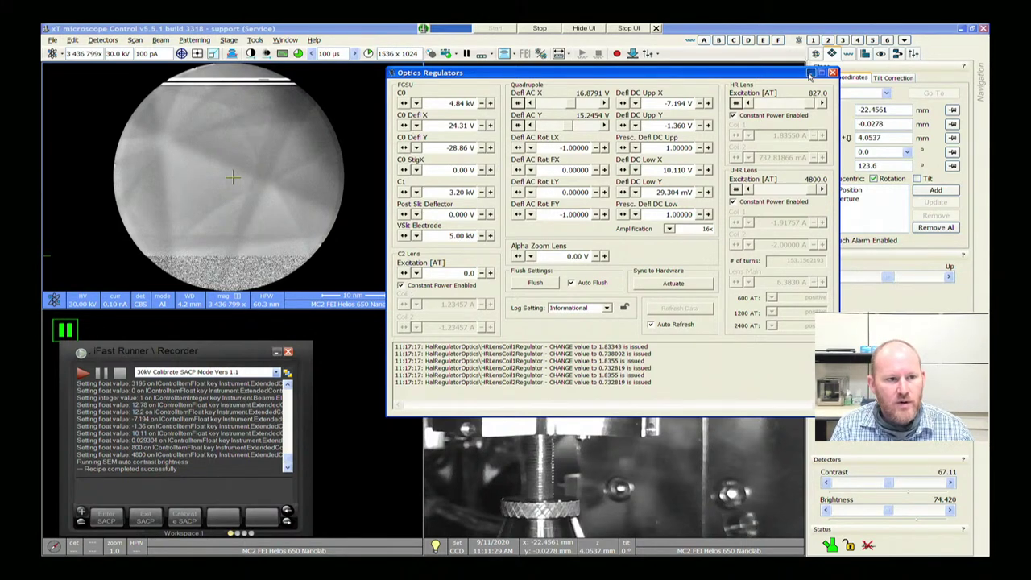
click(810, 73)
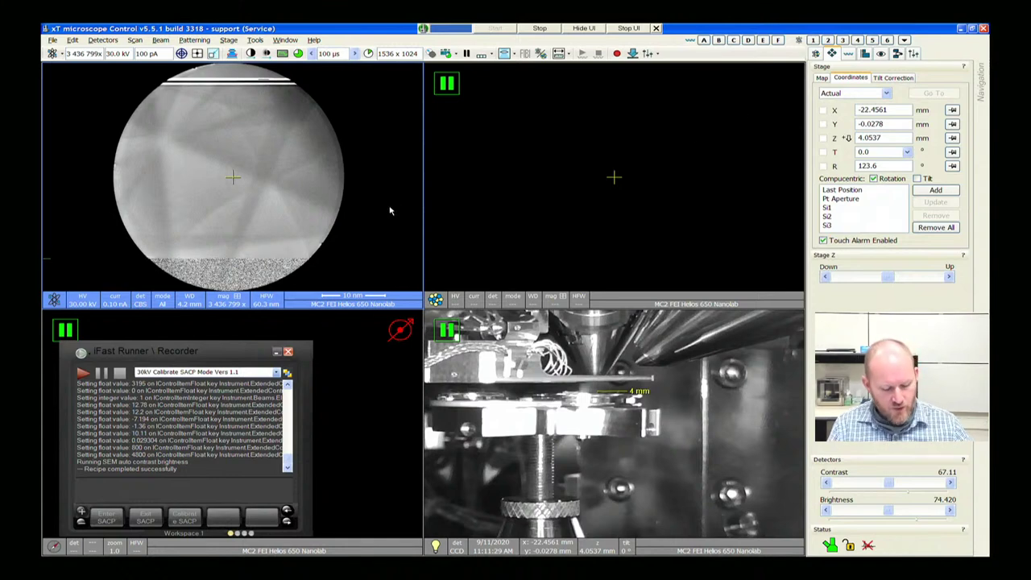
Examine the slow-scan CBS channeling pattern in the enlarged single-image view and return to the four-image layout
key(F5)
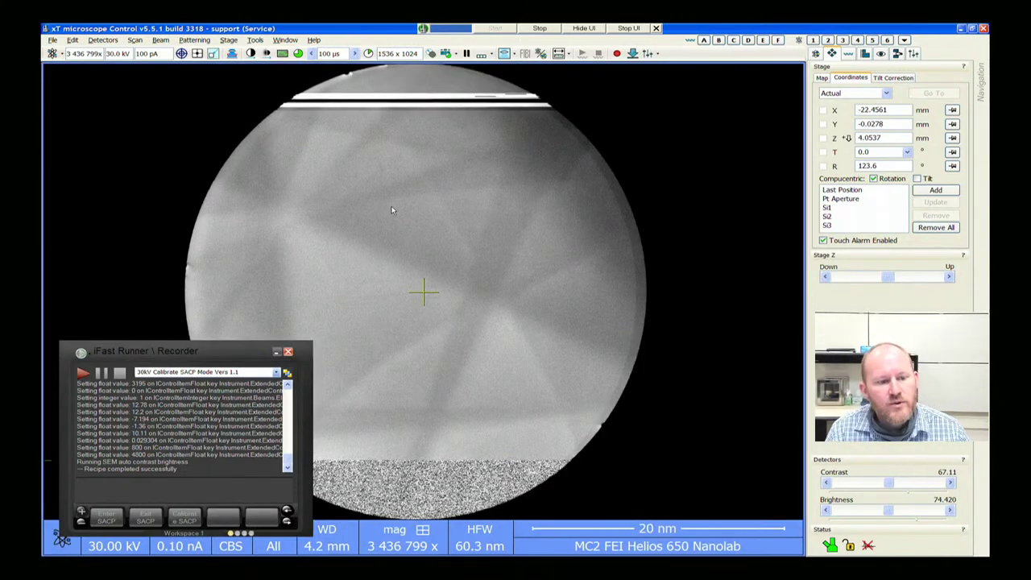
key(F5)
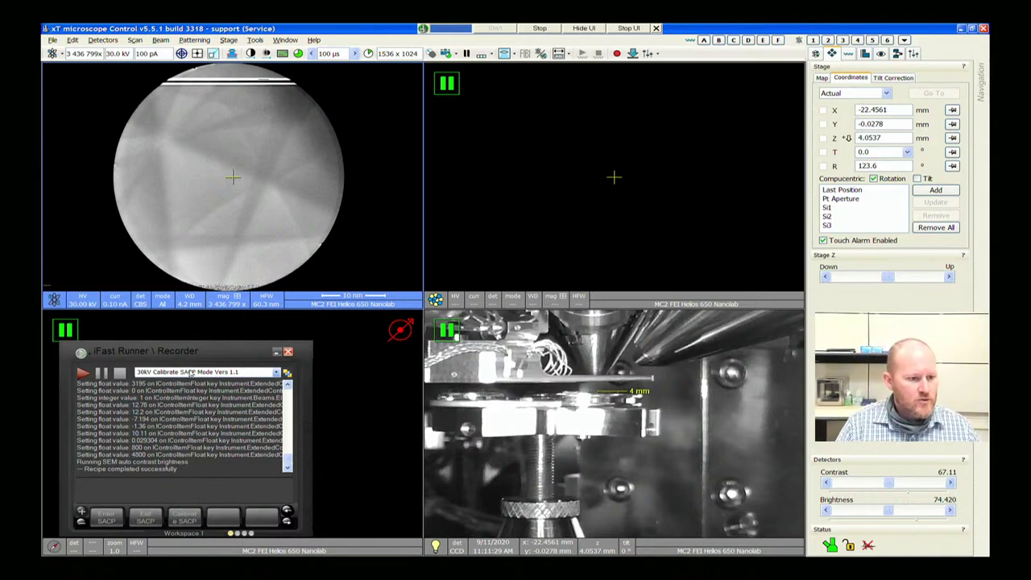
Run the 30kV Exit SACP Mode recipe to restore the prior SEM conditions
click(142, 525)
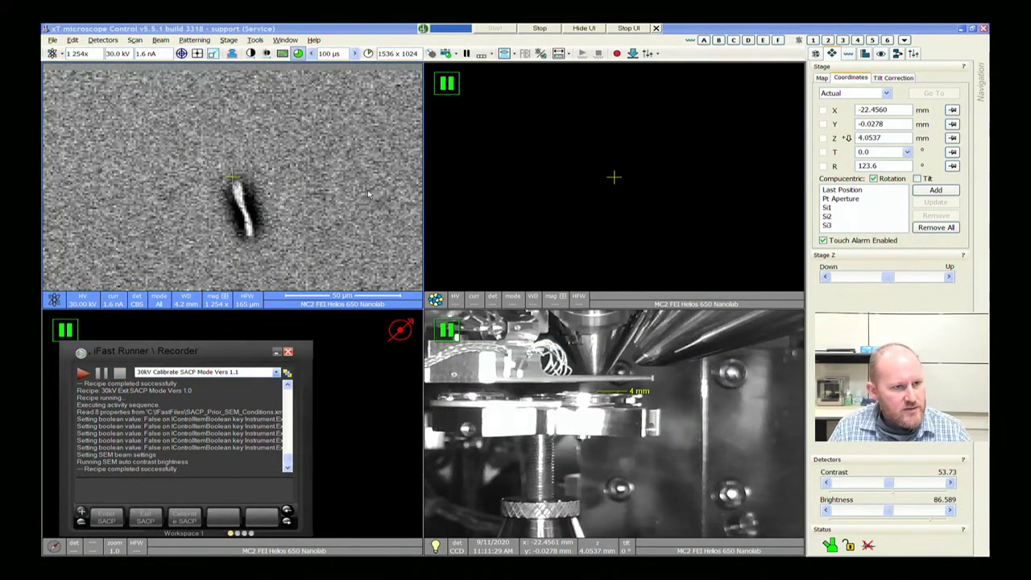
Shorten the dwell time to 100 ns and reduce the electron image magnification to 105x
click(356, 54)
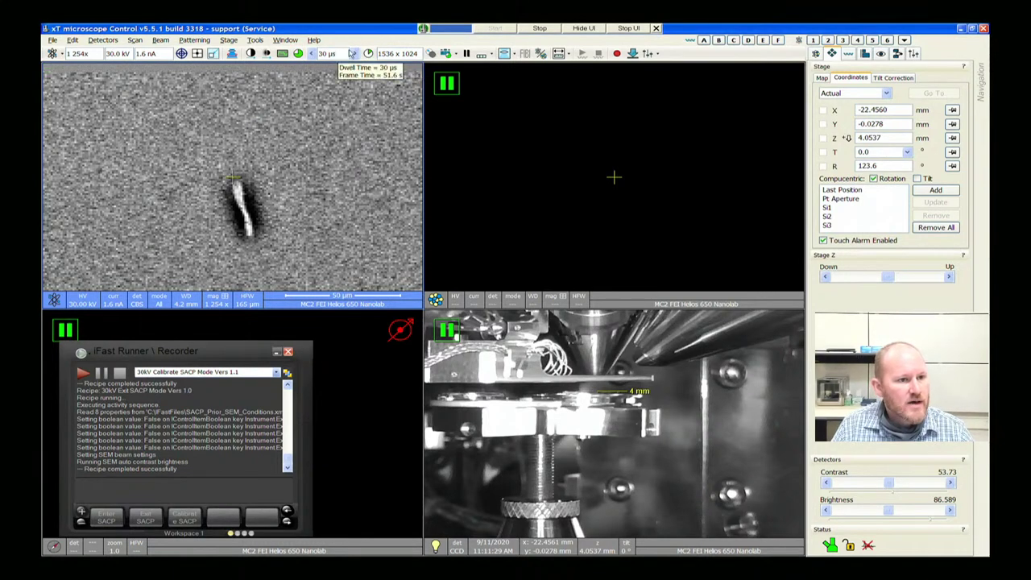
click(353, 53)
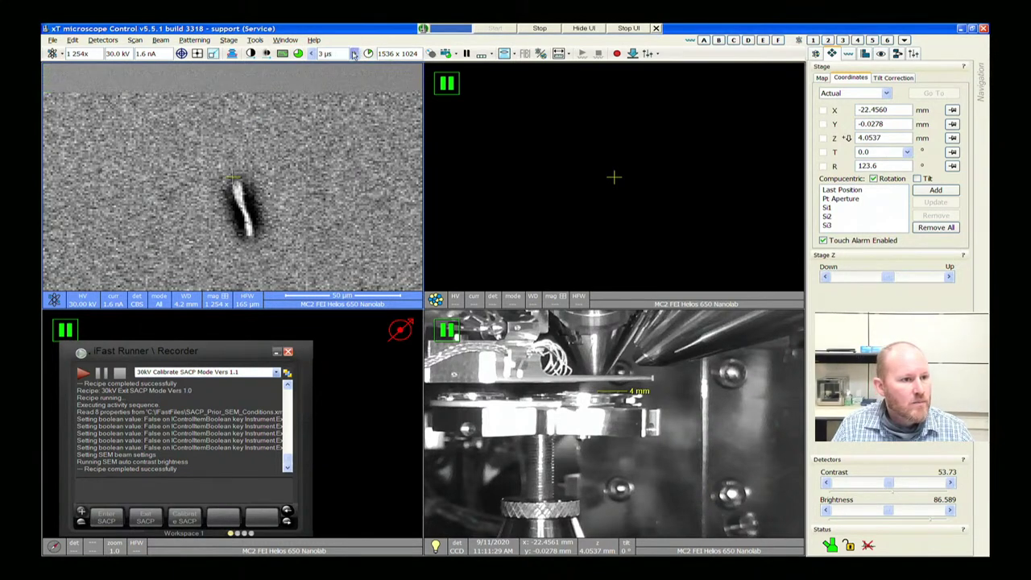
key(KP_Subtract)
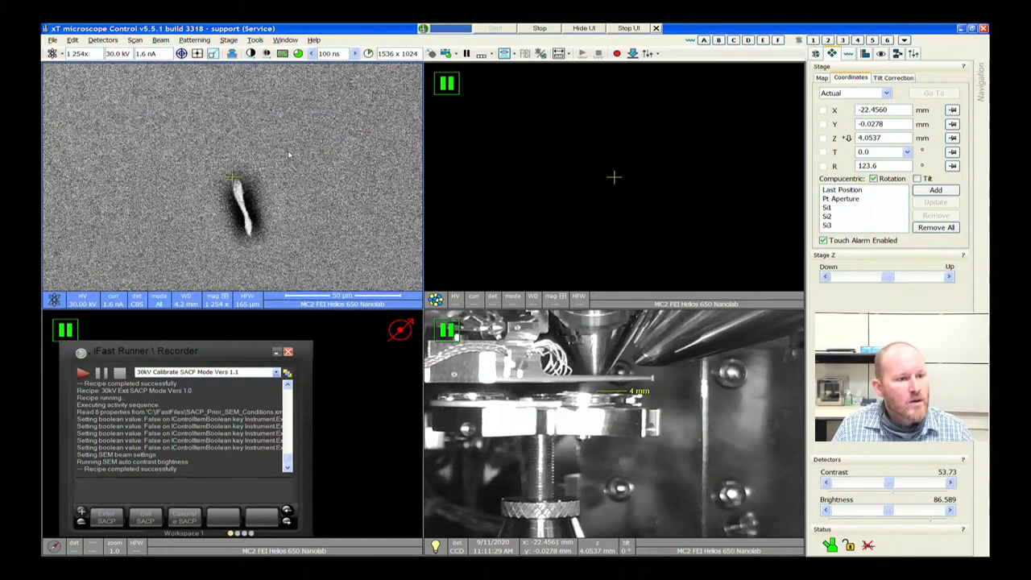
scroll(298, 153, down, 5)
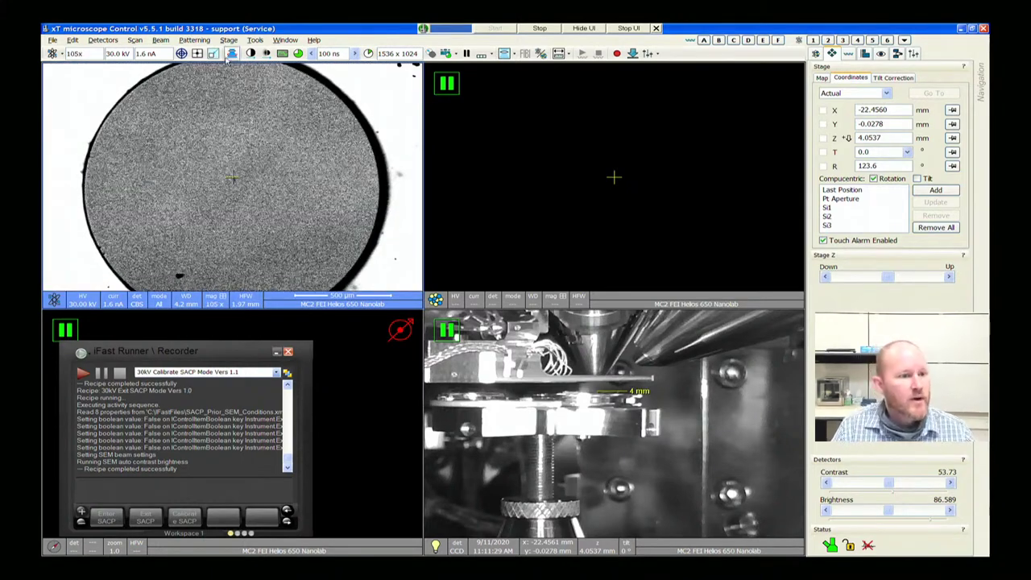
Set the dwell time to 1 µs and switch the electron image to the ETD (SE) detector
click(312, 53)
click(311, 54)
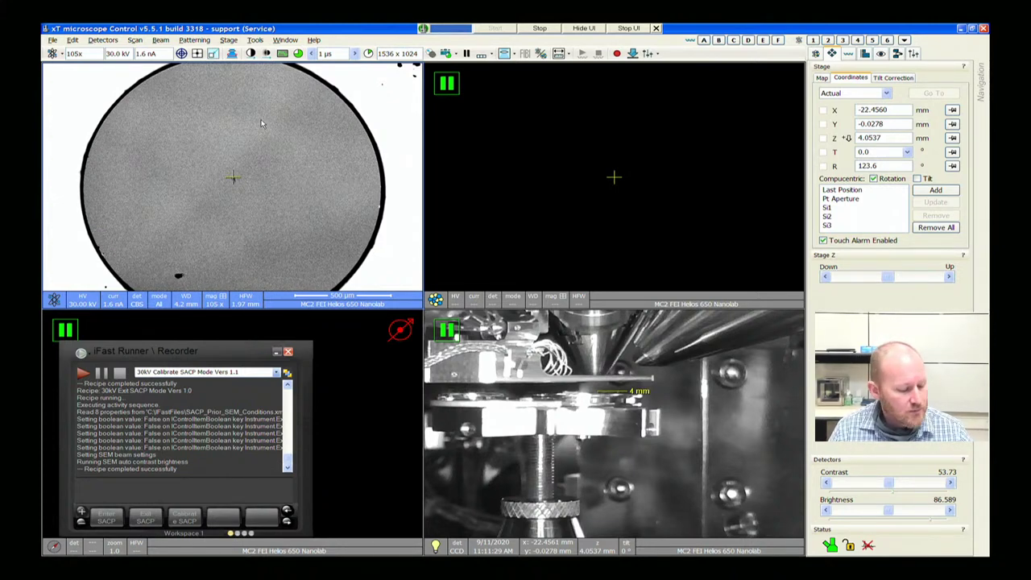
click(102, 40)
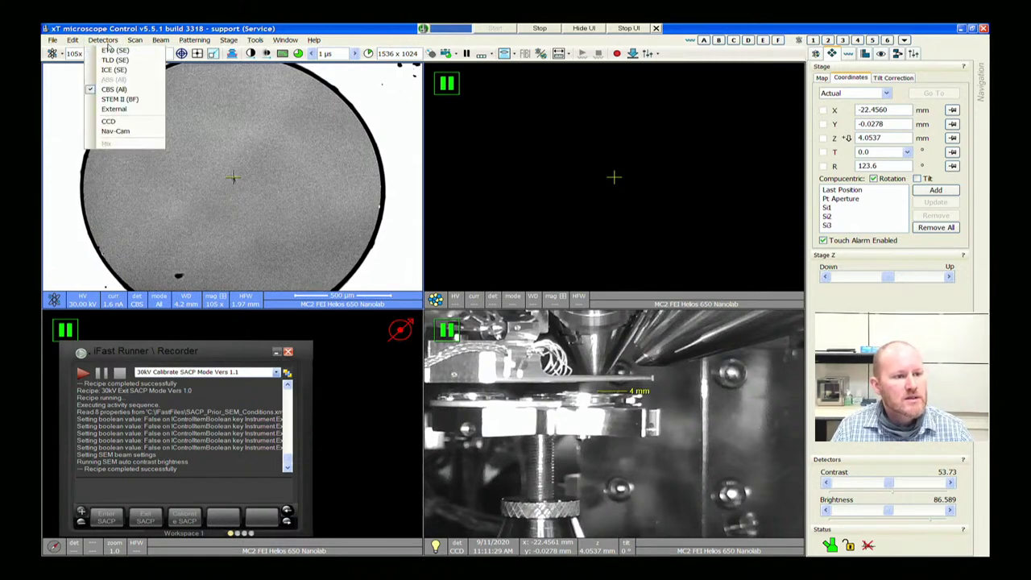
click(115, 50)
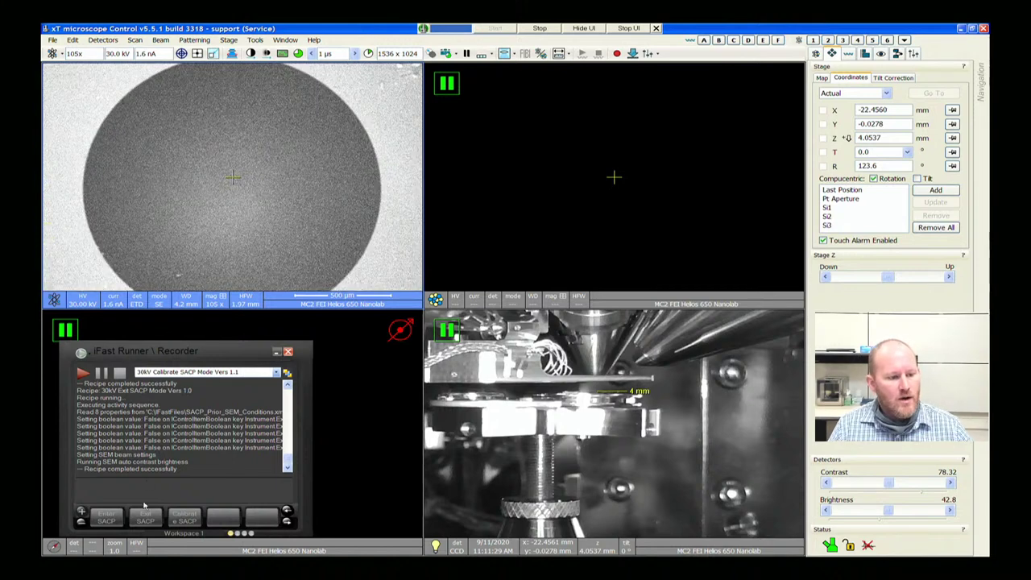
Run the 30kV Calibrate SACP Mode recipe and set Edit C1 to True in its input request
click(184, 522)
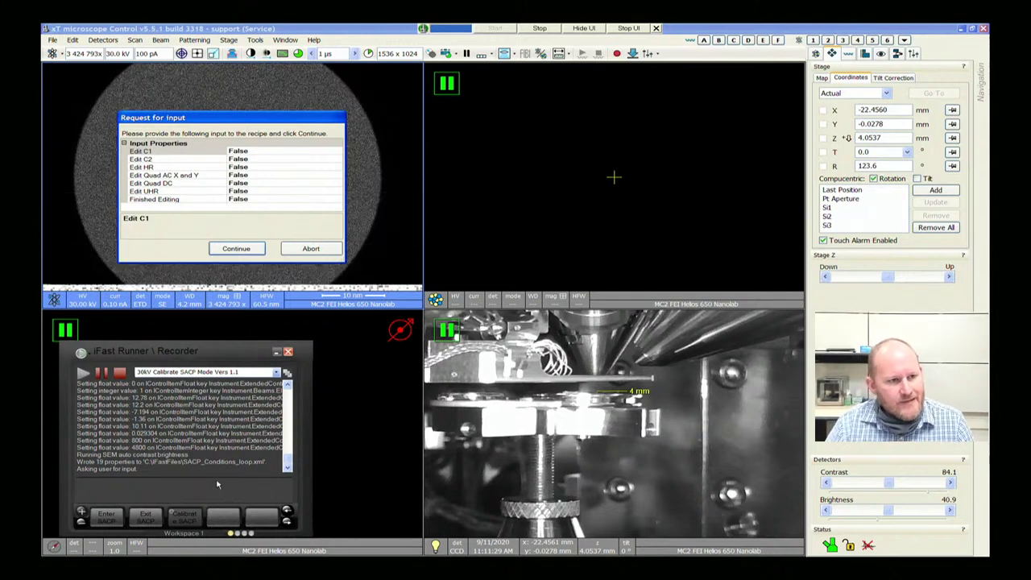
click(311, 150)
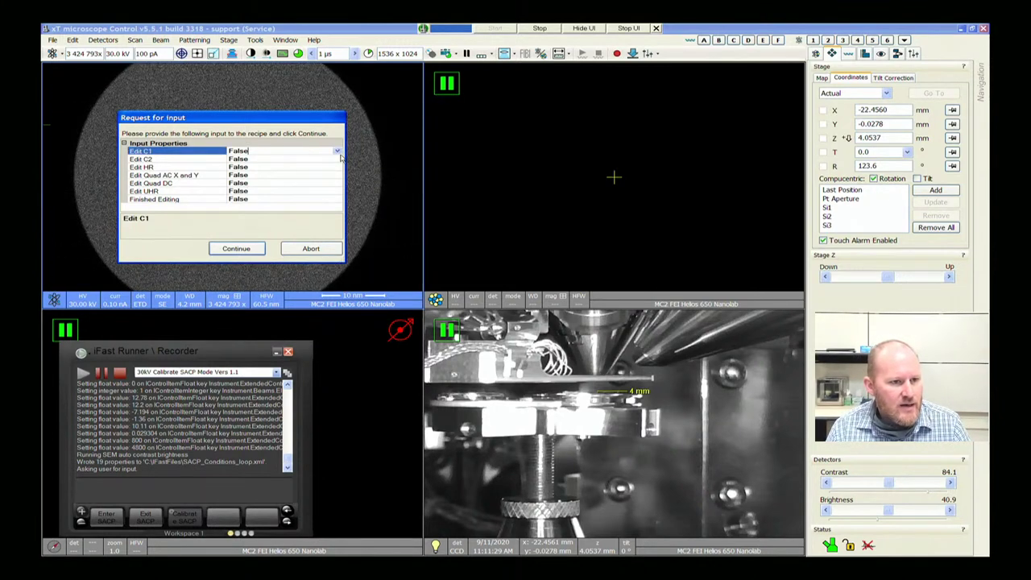
click(337, 153)
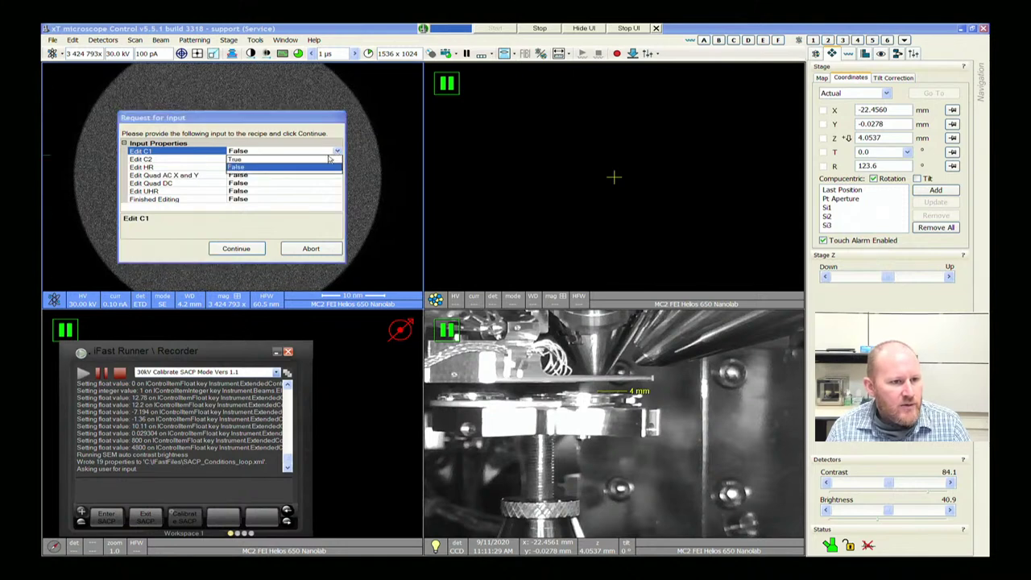
click(316, 171)
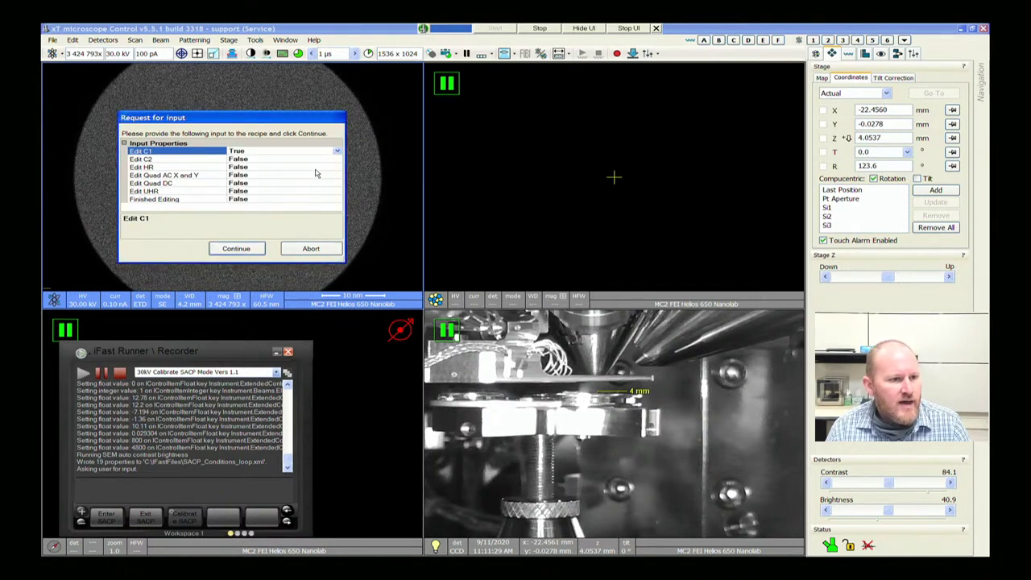
click(256, 248)
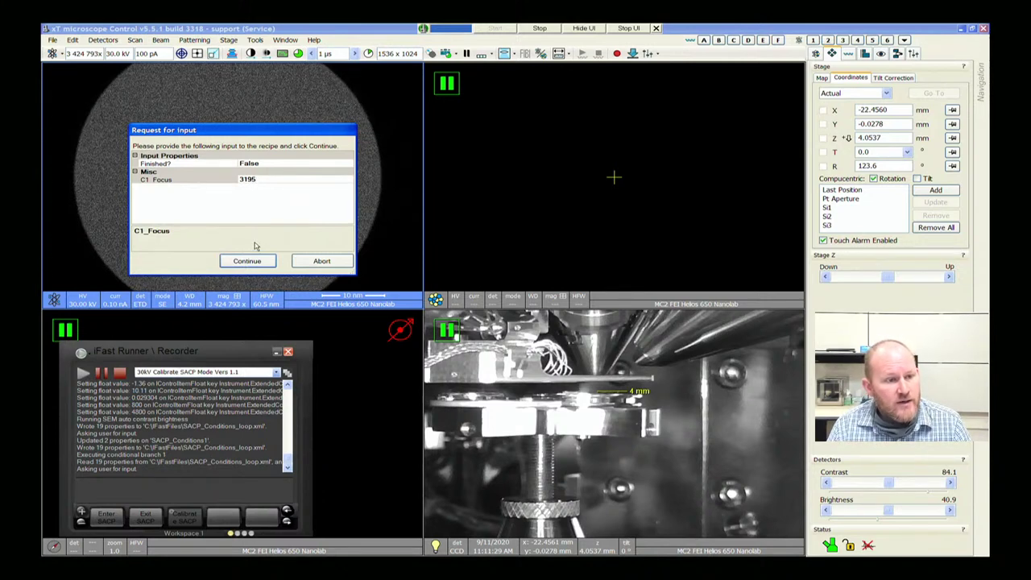
Mark the C1 edit as finished and submit it with C1_Focus at 3195
click(314, 163)
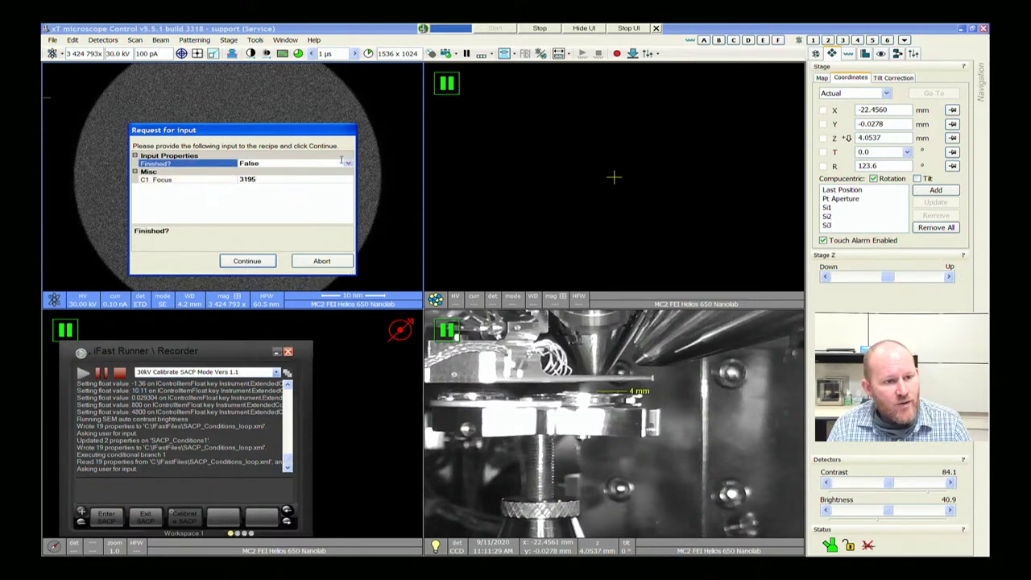
click(347, 164)
click(339, 172)
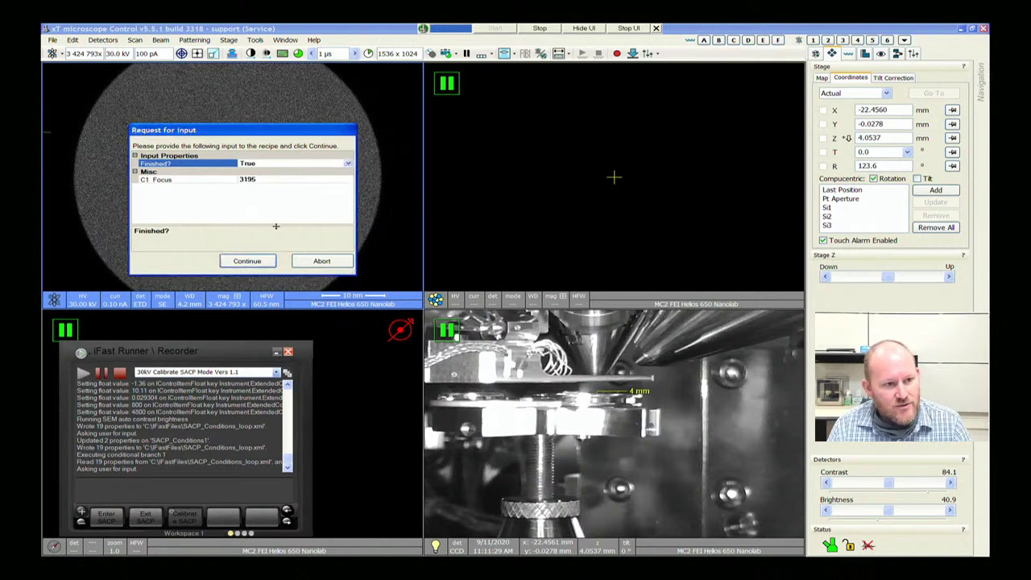
click(247, 260)
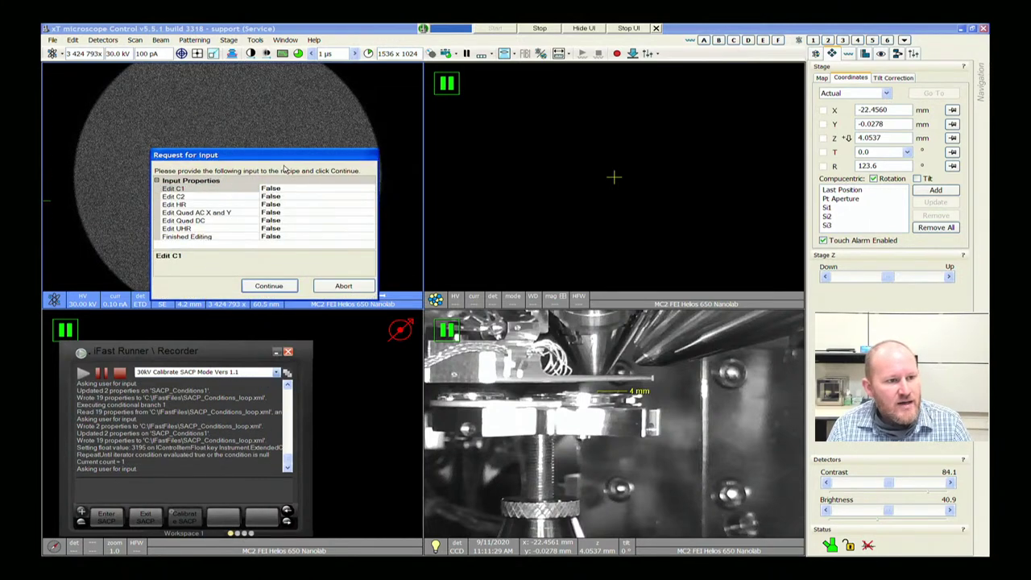
Choose to edit C2 in the recipe, accept C2_Focus1 at 0, and mark that edit as finished
click(263, 196)
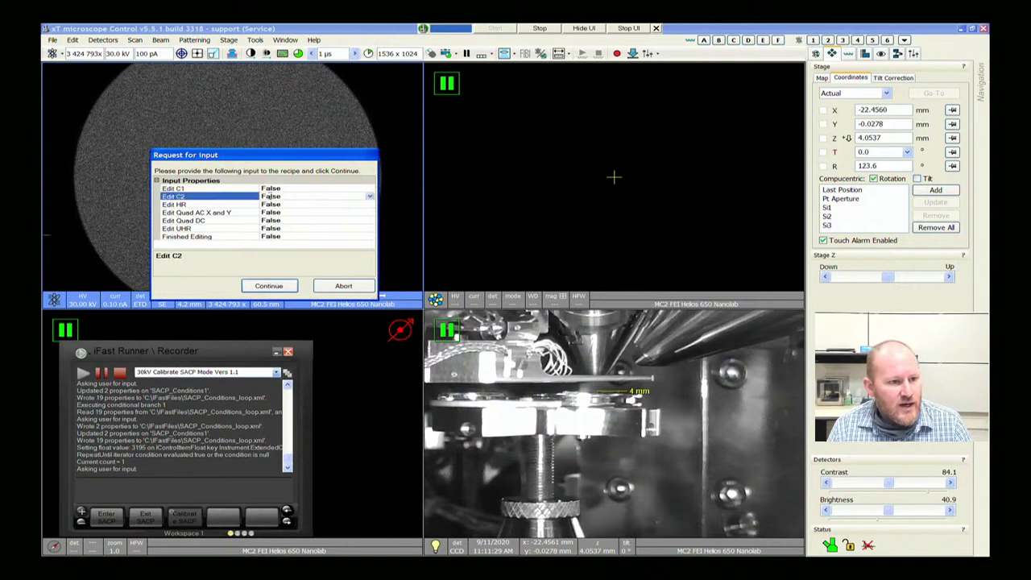
click(369, 197)
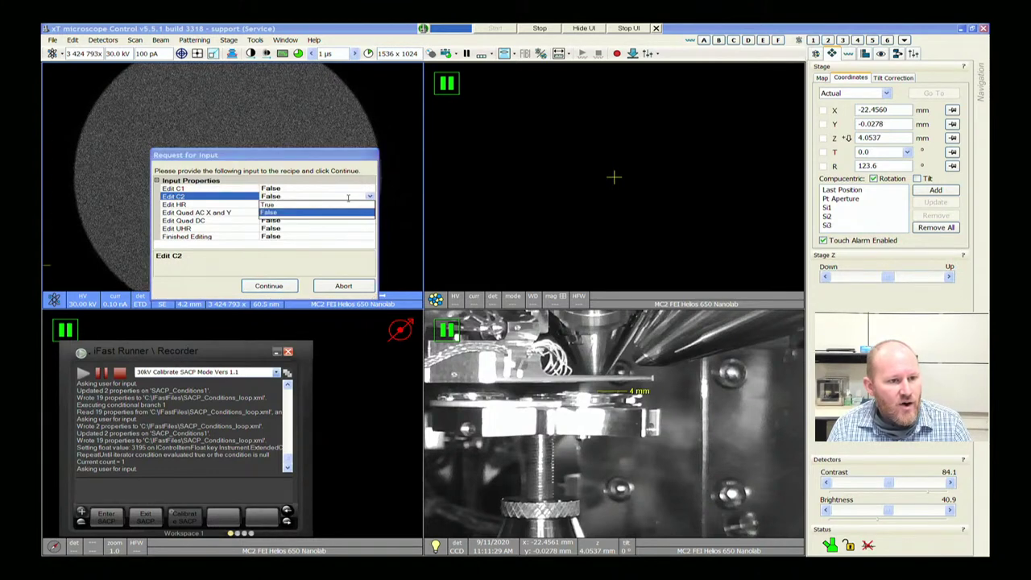
click(347, 204)
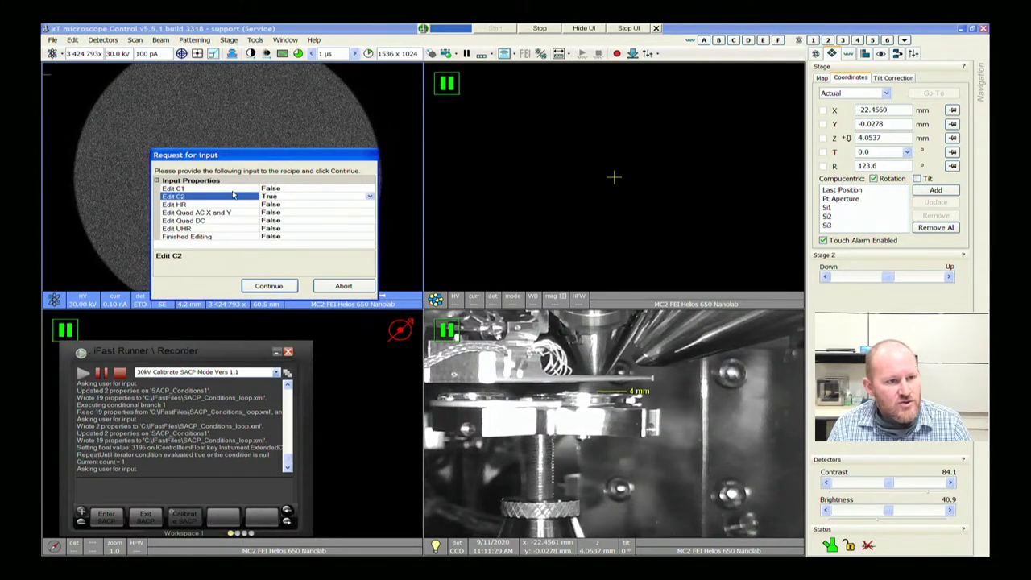
click(271, 286)
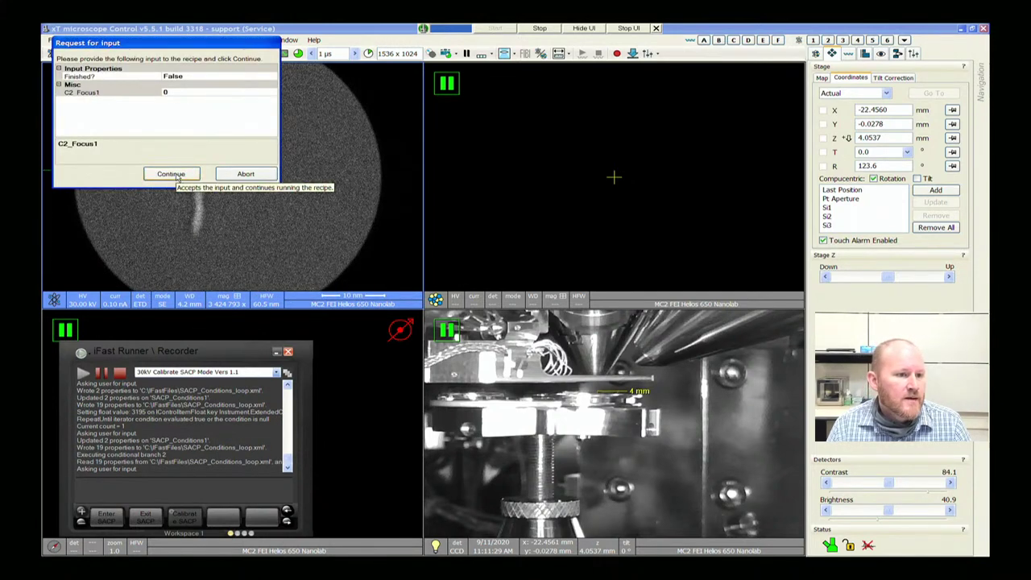
click(187, 77)
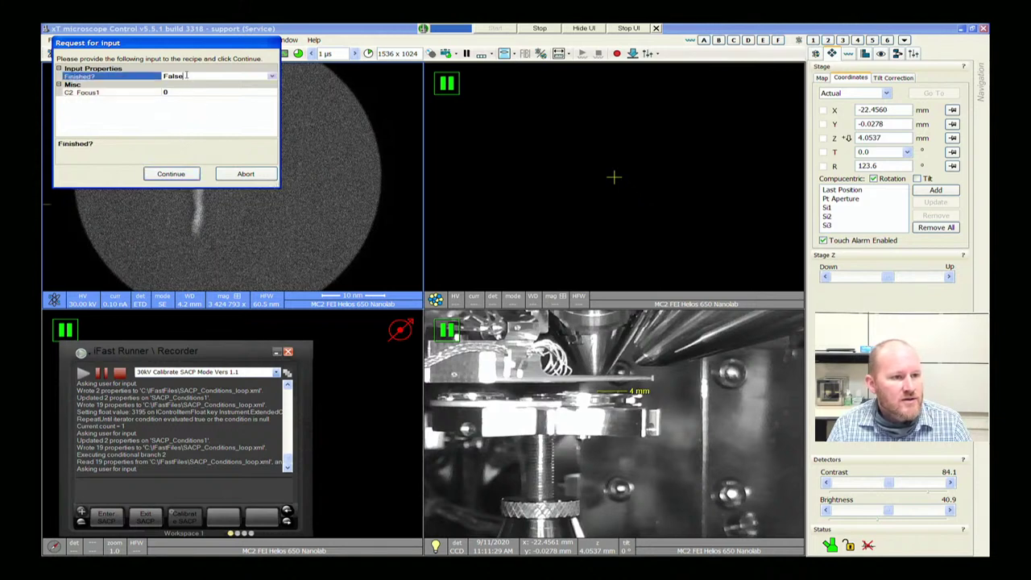
click(272, 76)
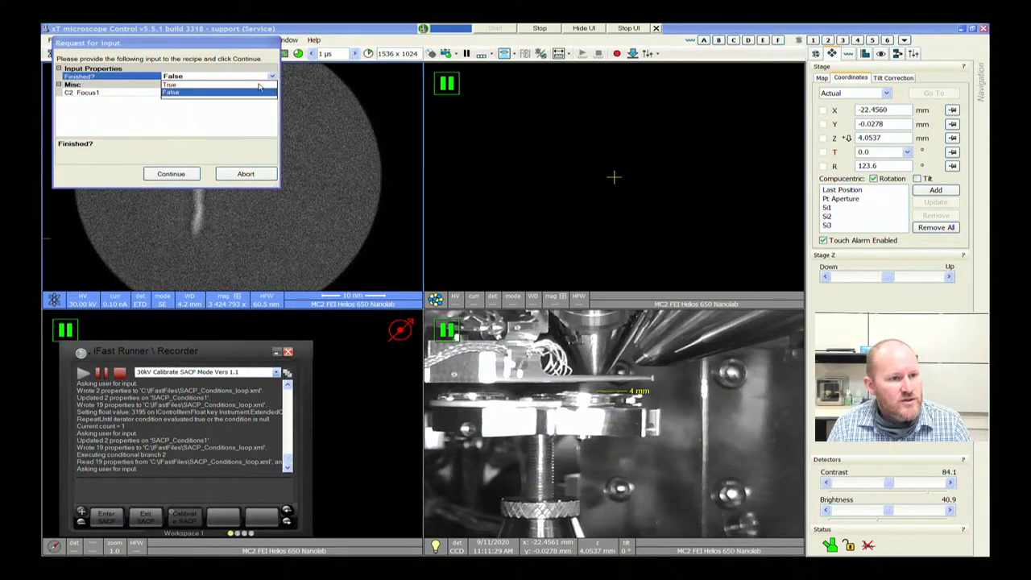
click(209, 86)
click(171, 174)
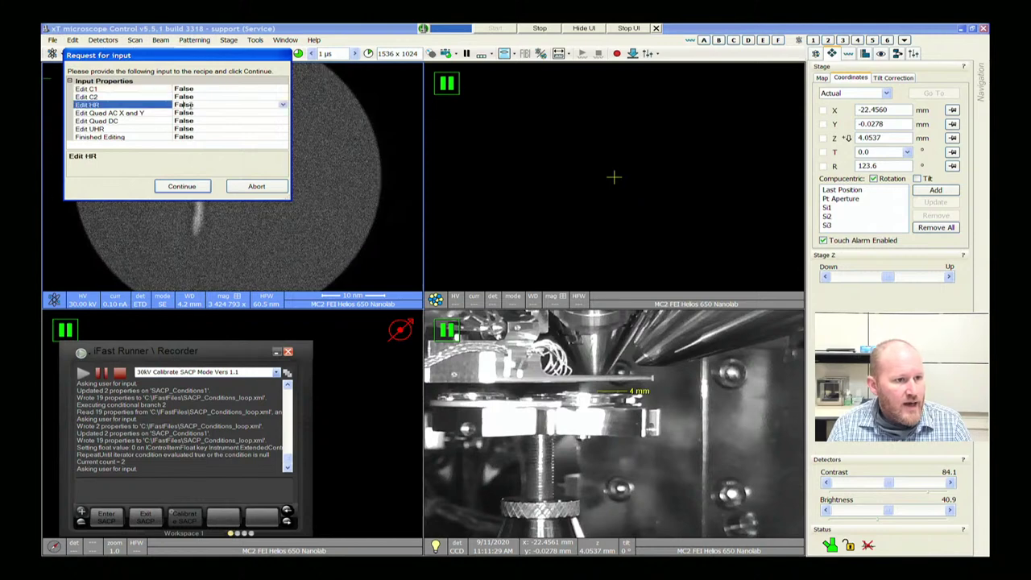
Choose to edit HR in the recipe and apply an HR_Focus value of 827
click(272, 105)
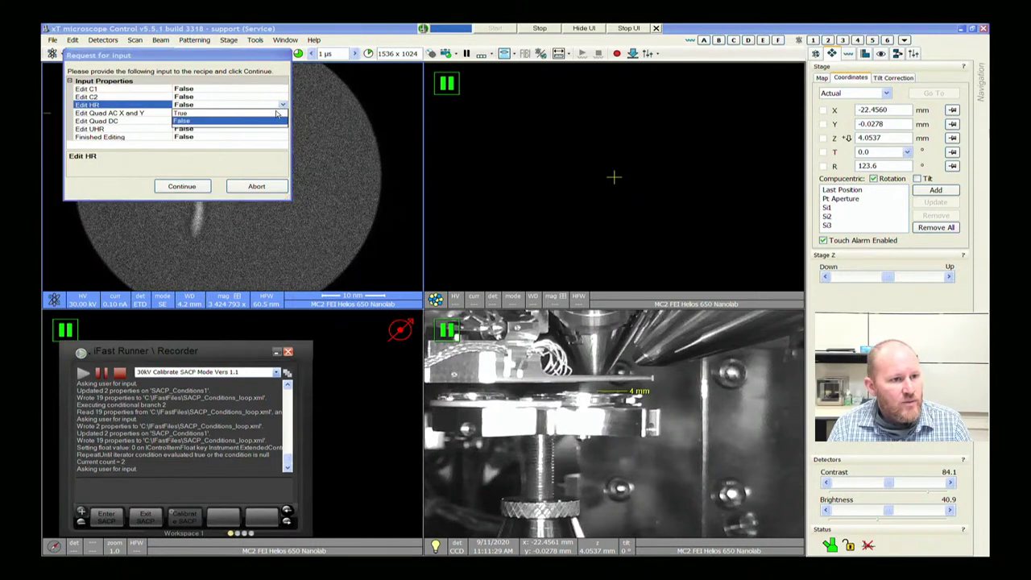
click(282, 106)
click(211, 121)
click(192, 187)
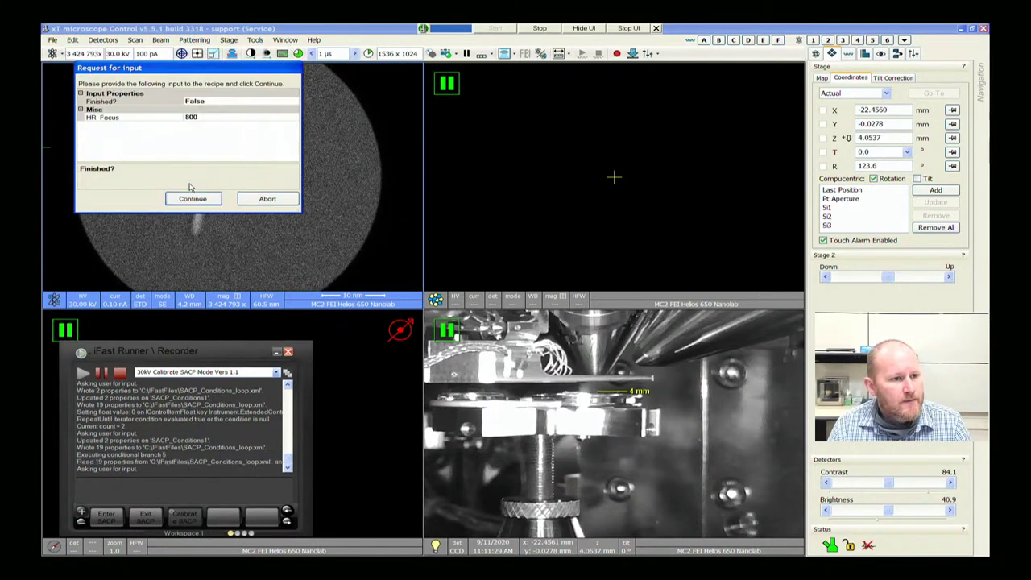
click(195, 118)
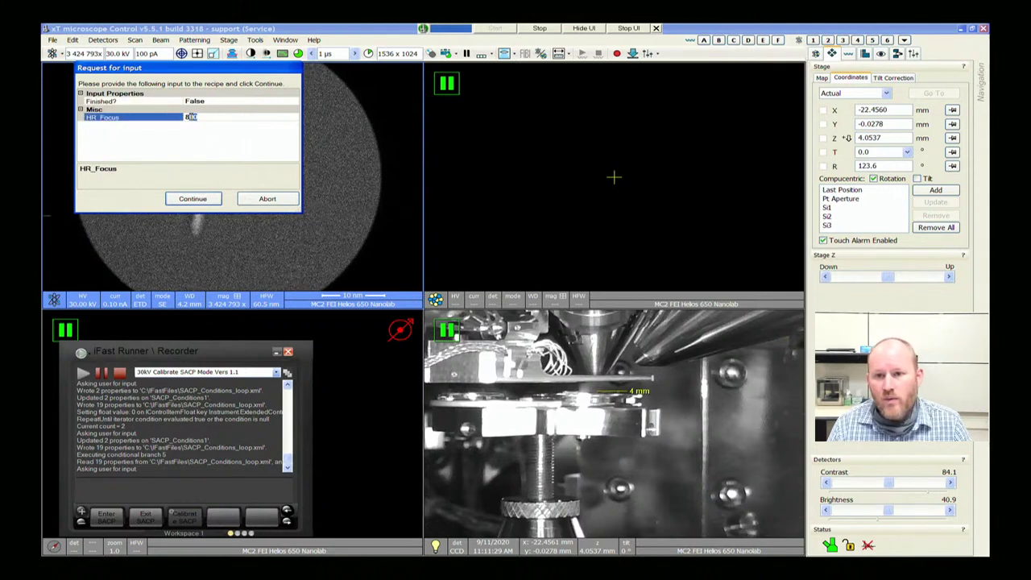
text(827)
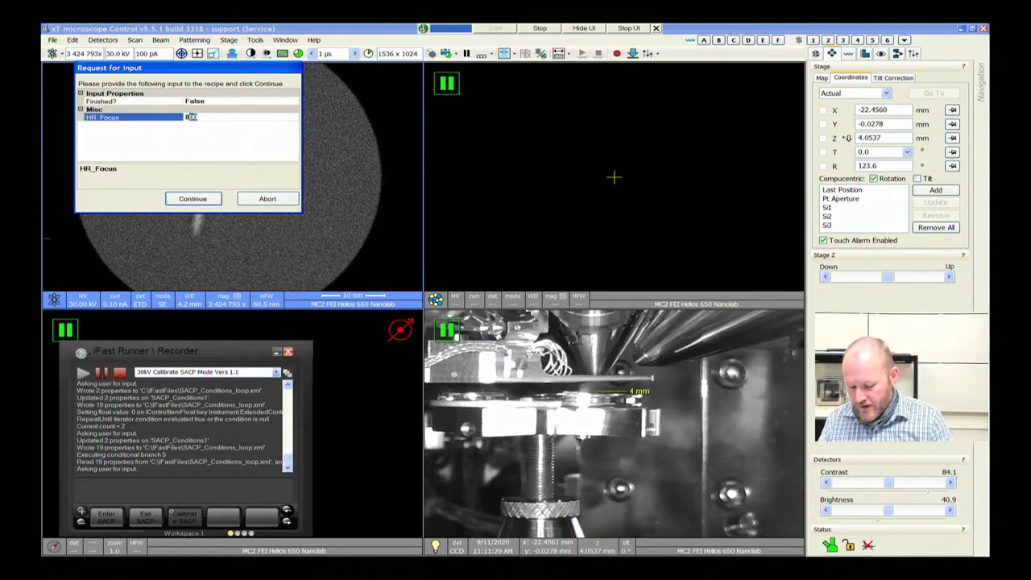
click(193, 198)
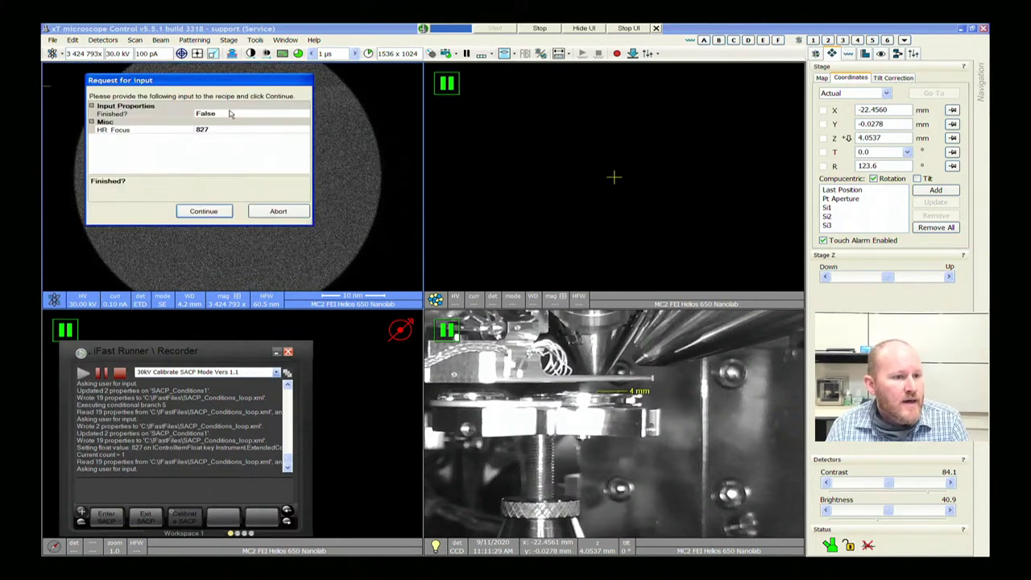
Move the input request clear of the electron image to check it, and mark the HR edit as finished
drag(228, 85, 575, 107)
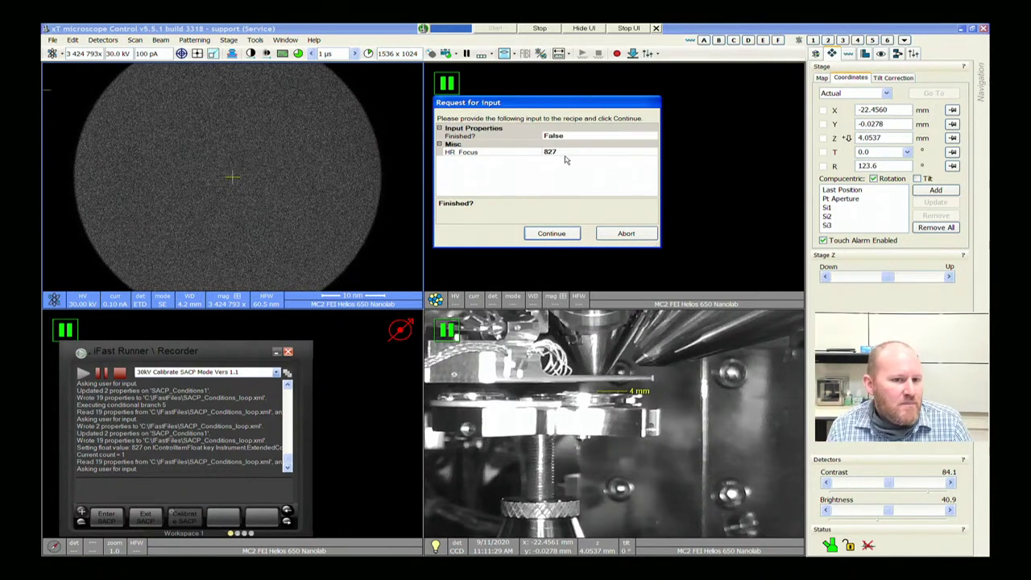
click(582, 134)
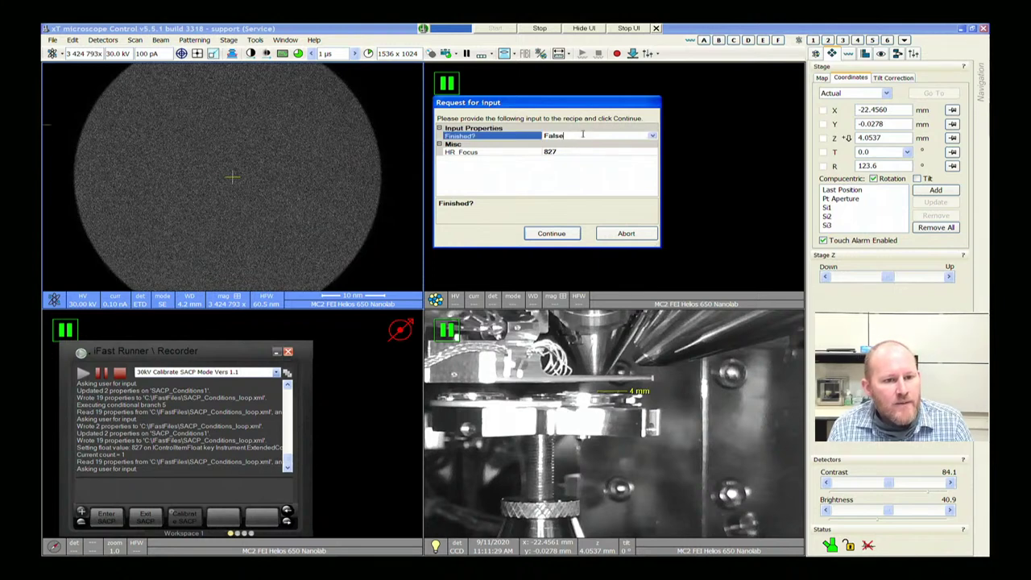
click(652, 135)
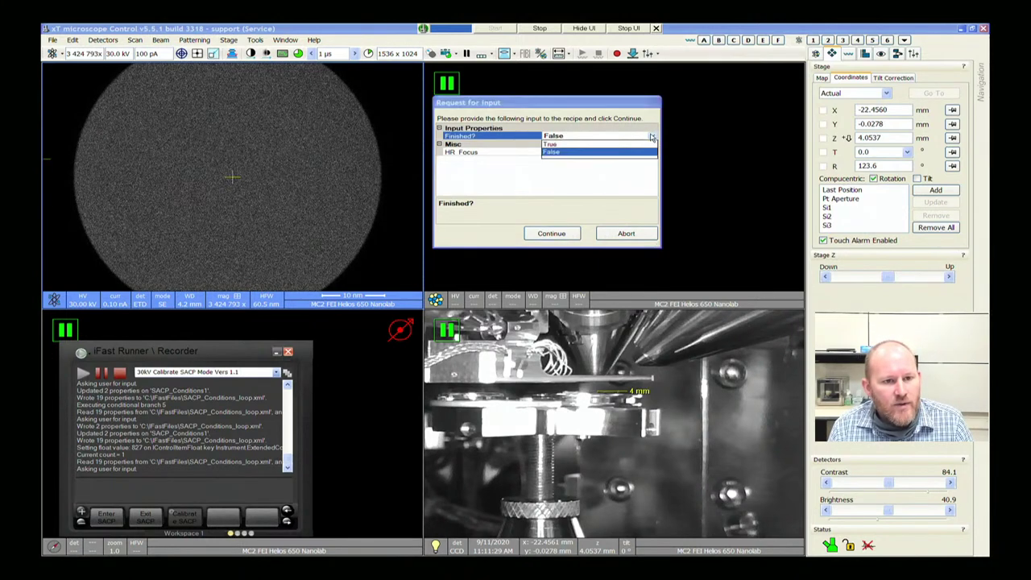
click(639, 148)
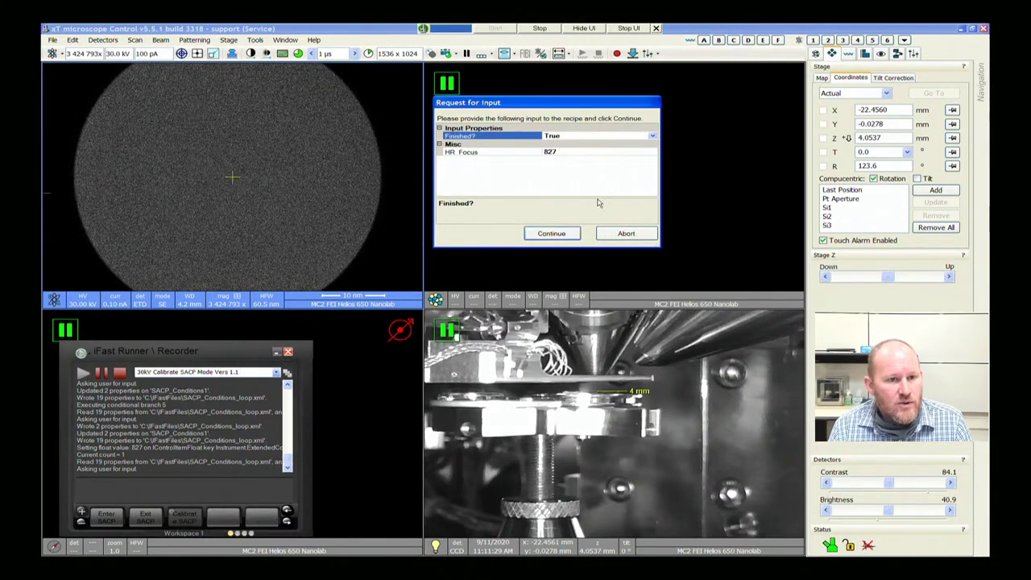
click(560, 235)
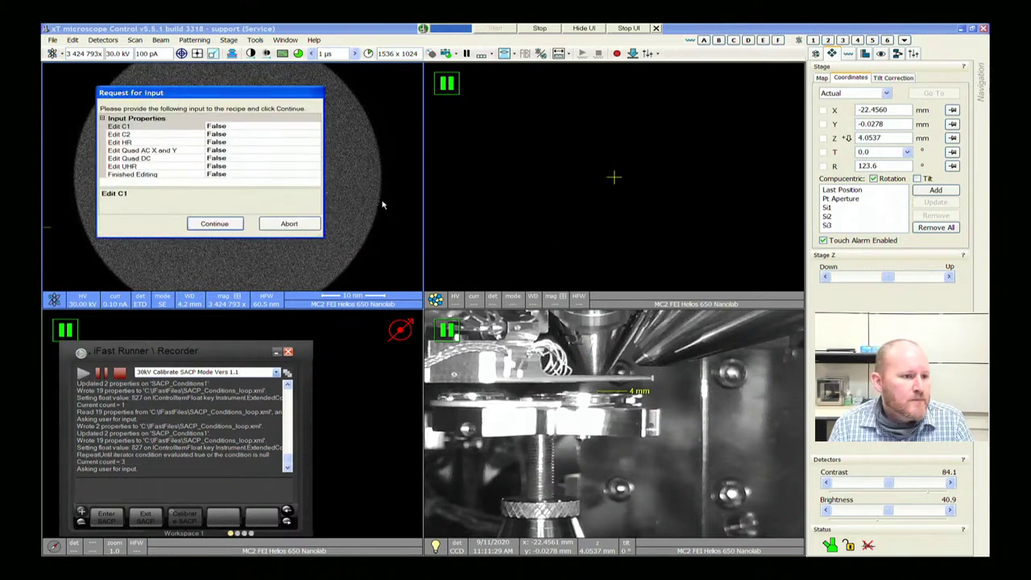
Choose to edit Quad AC X and Y in the recipe and enter 16.8 for QuadX
click(288, 149)
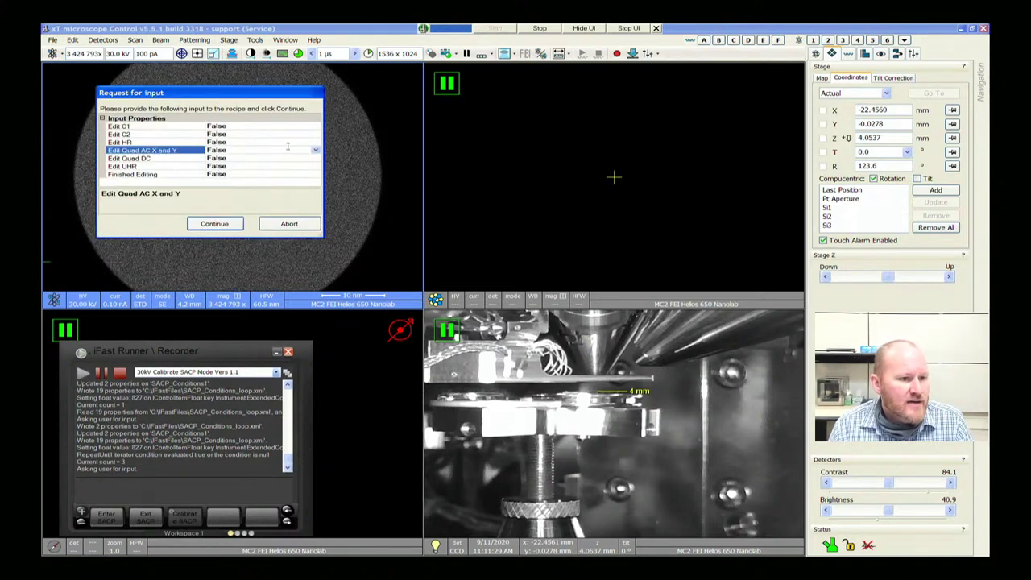
click(315, 149)
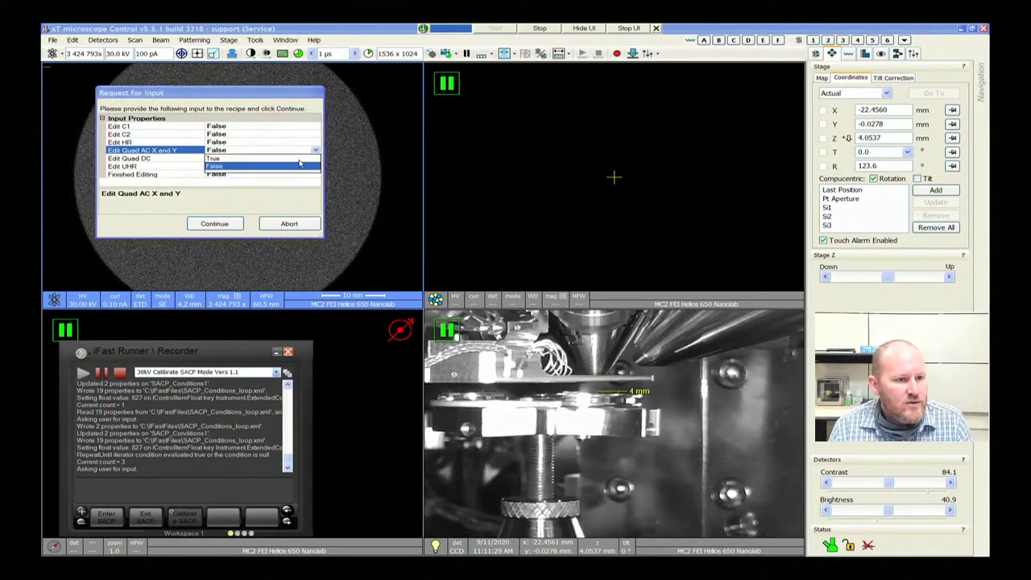
click(298, 158)
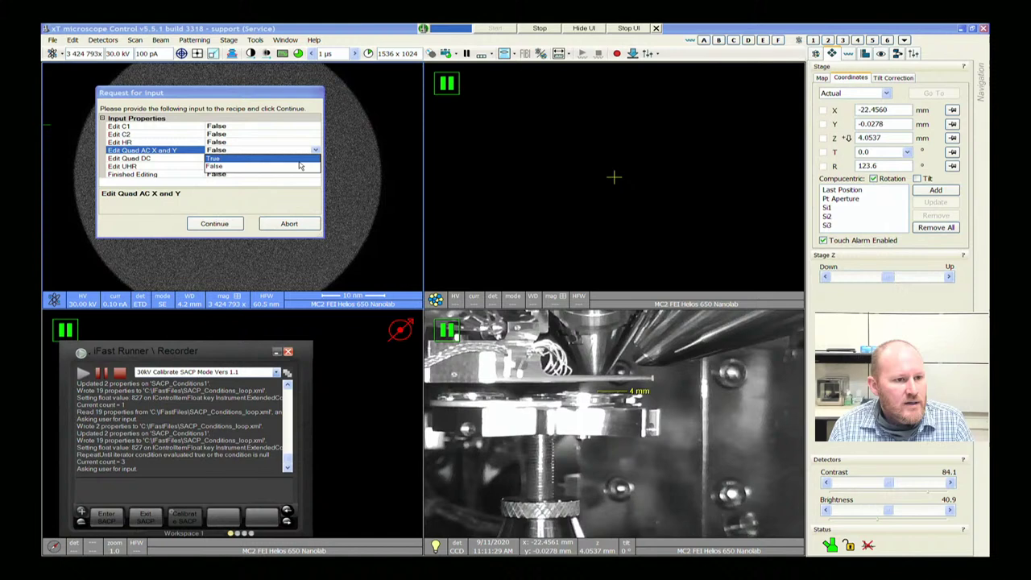
click(214, 231)
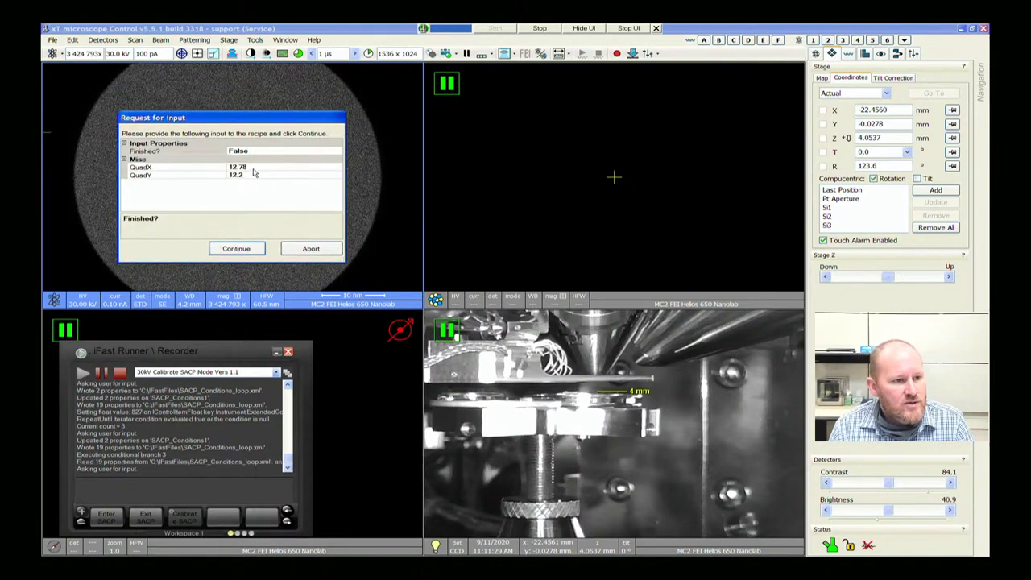
click(250, 166)
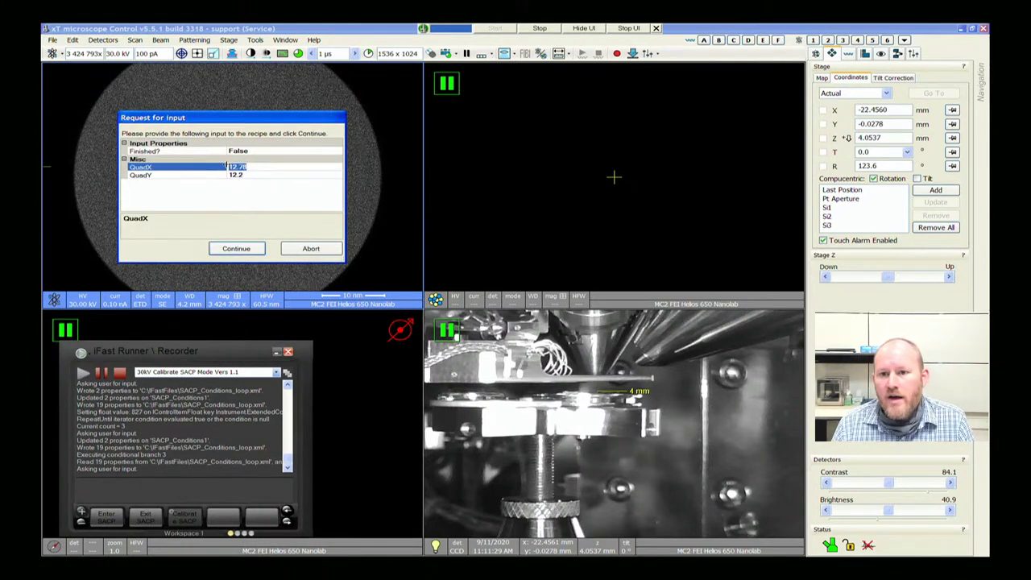
text(16.8)
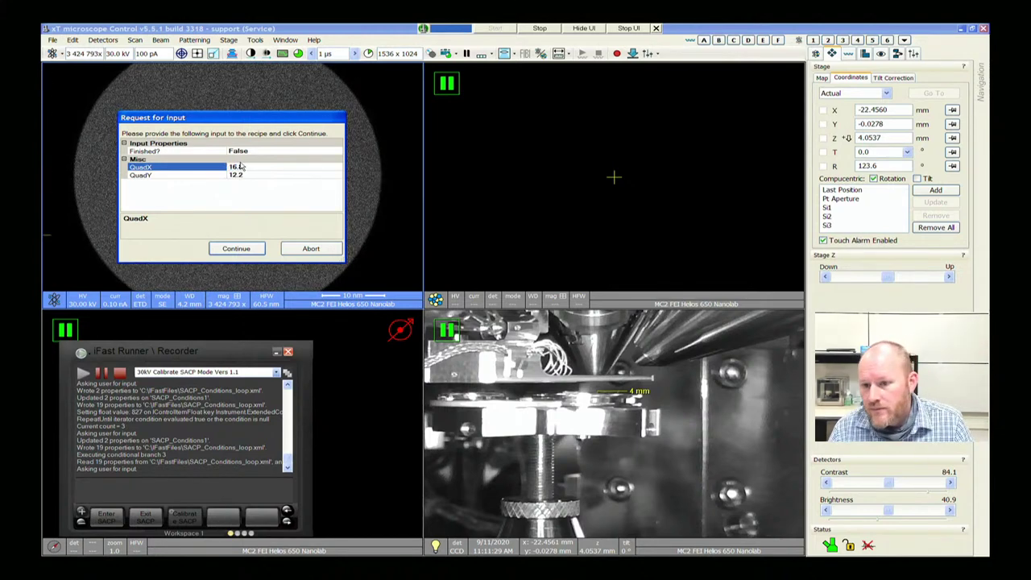
Switch the electron image to the CBS detector and lengthen its dwell time to 10 µs
click(102, 40)
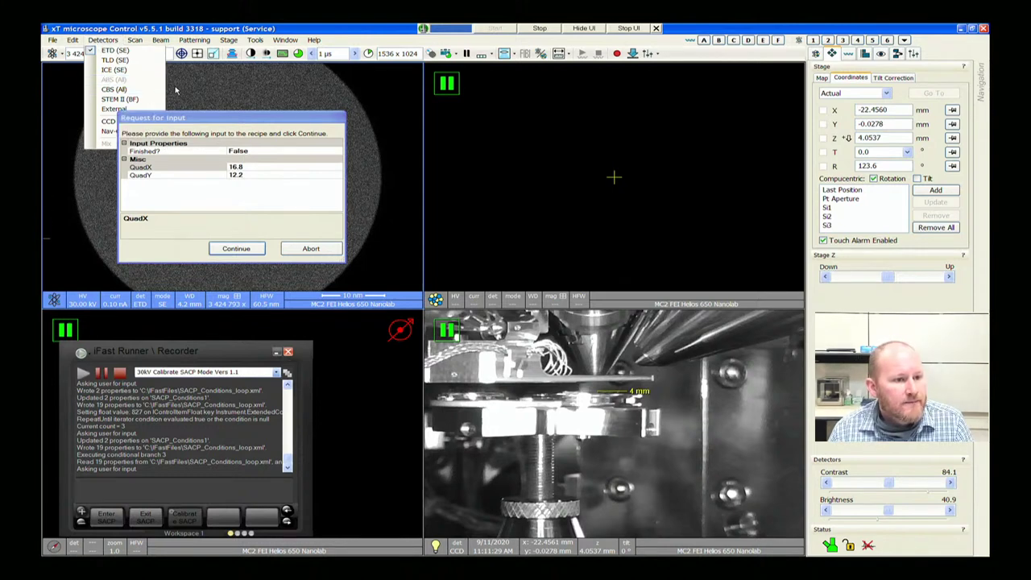
click(129, 88)
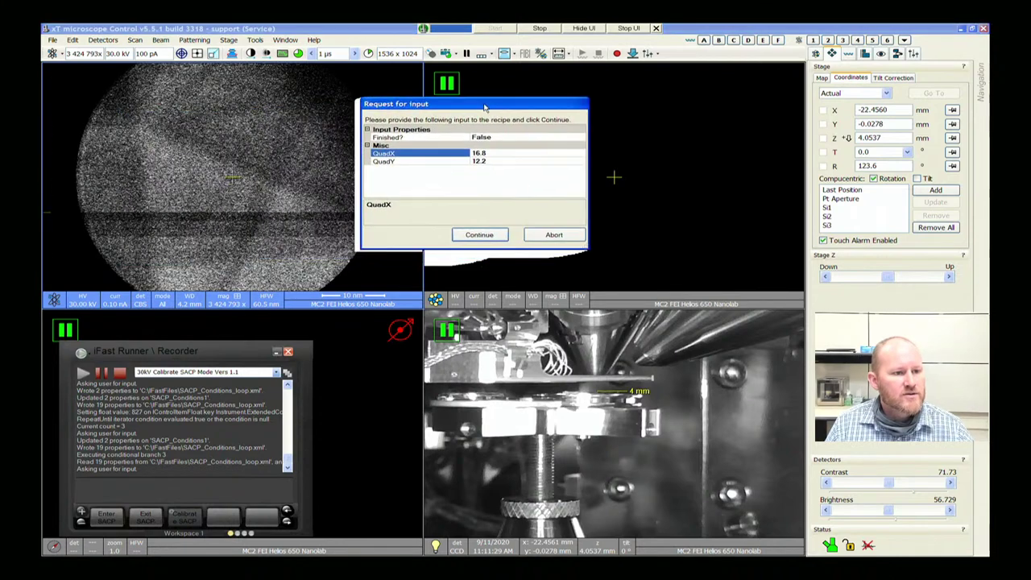
click(312, 53)
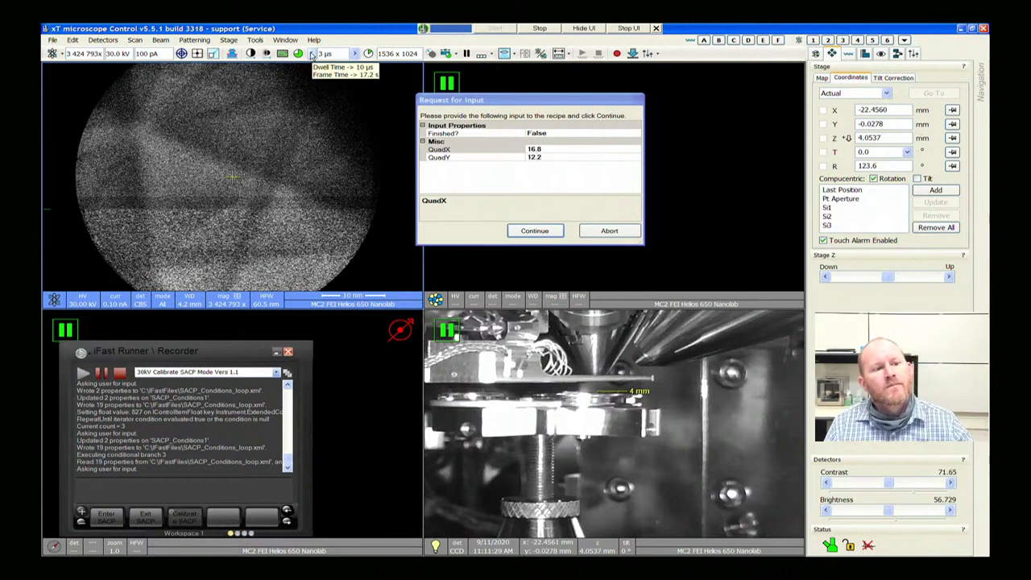
click(312, 53)
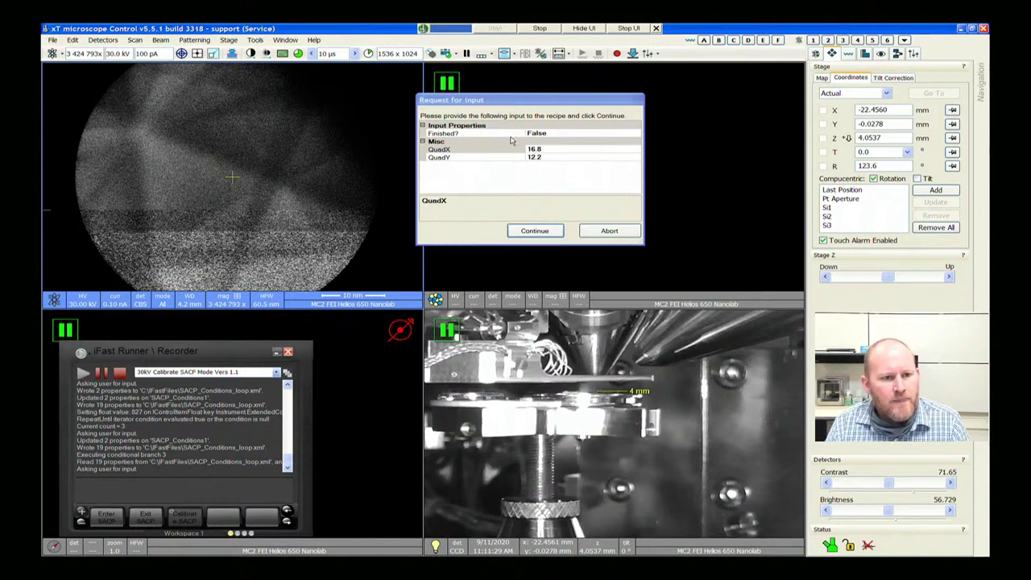
Apply a QuadY value of 15.2 and move the returning input request clear of the electron image
click(534, 158)
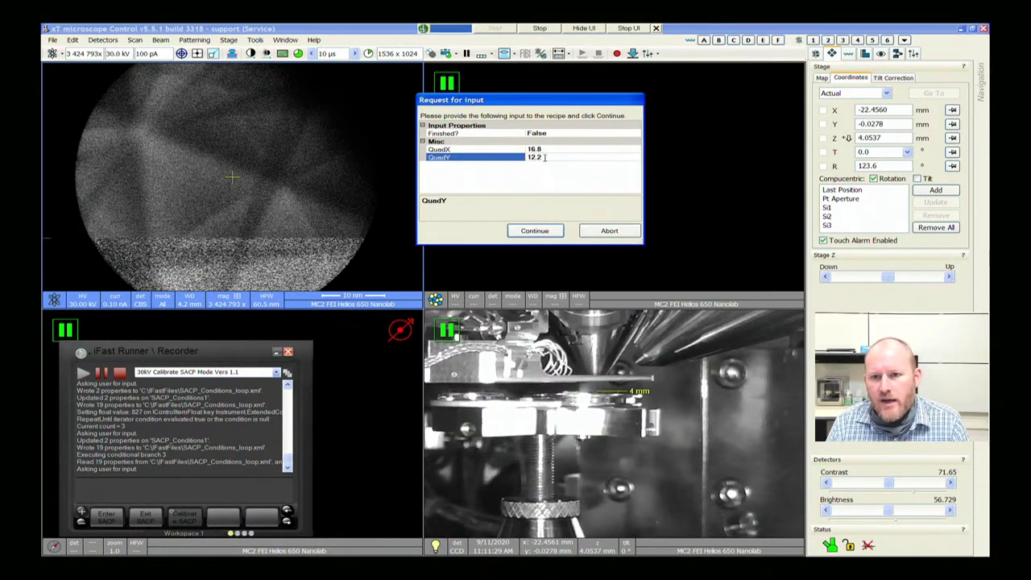
text(15.2)
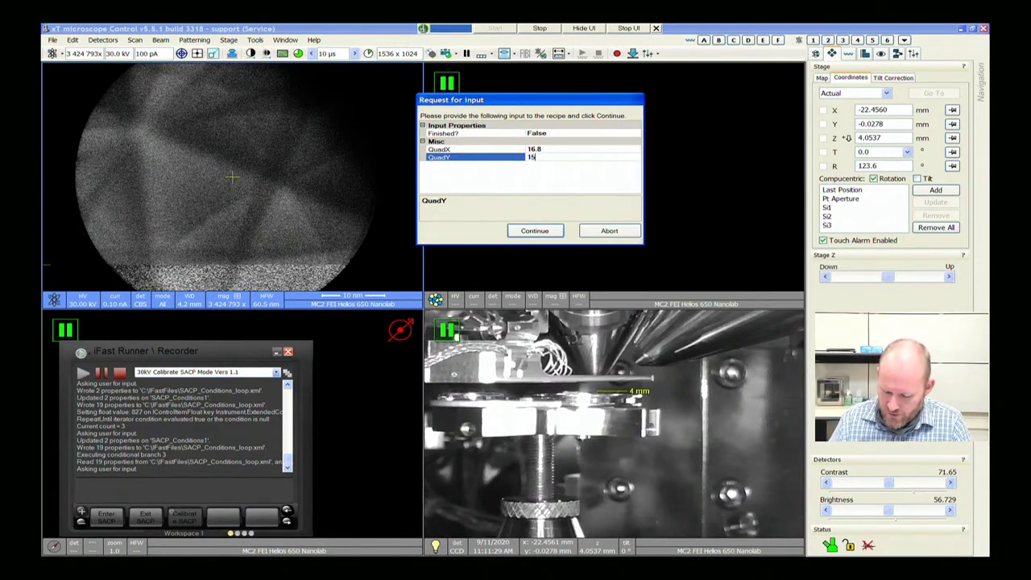
click(534, 231)
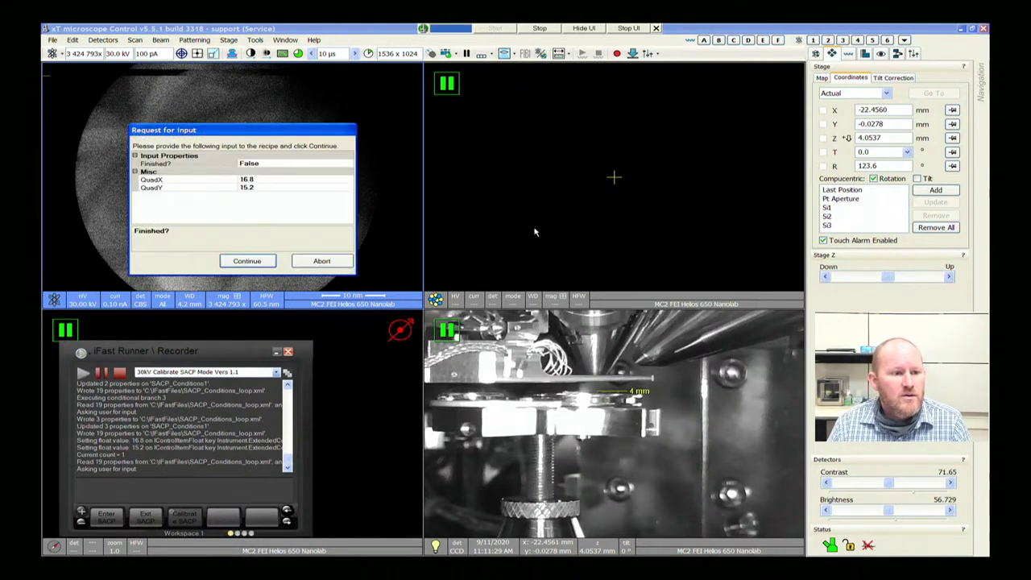
click(336, 162)
drag(166, 129, 513, 124)
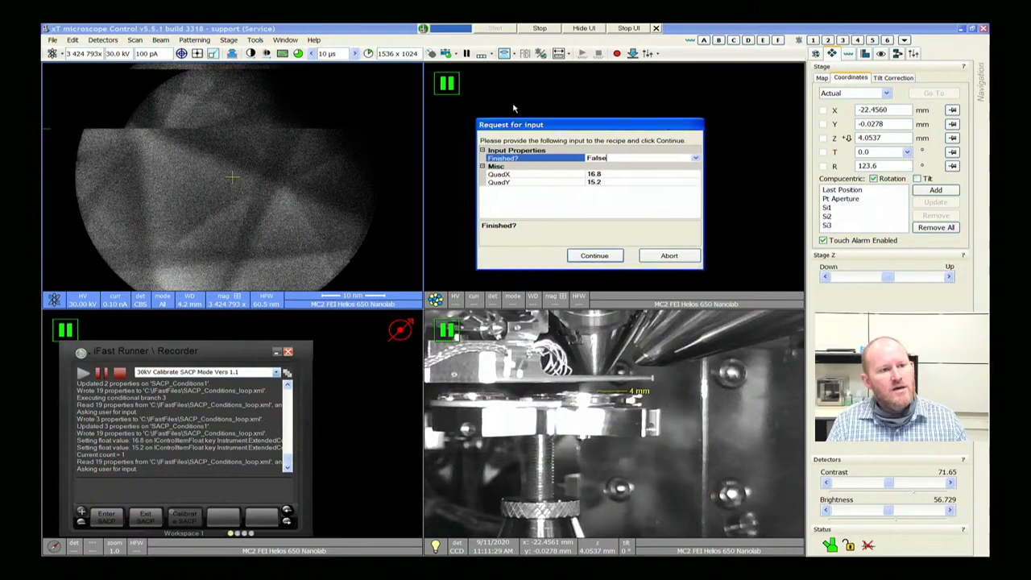
Shorten the dwell time to 50 ns and mark the Quad AC X and Y edit as finished
click(352, 53)
click(352, 54)
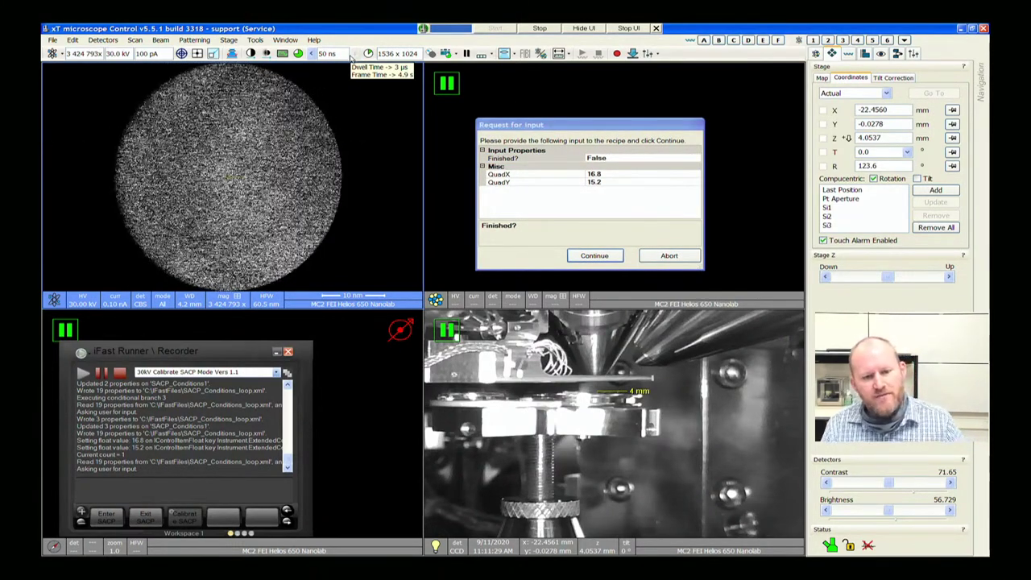
click(658, 159)
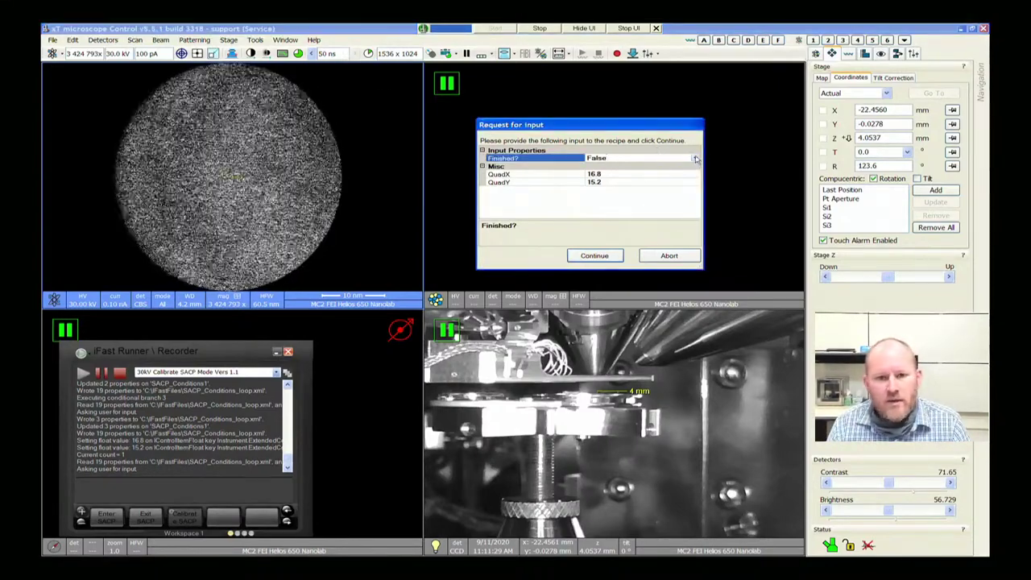
click(695, 158)
click(687, 172)
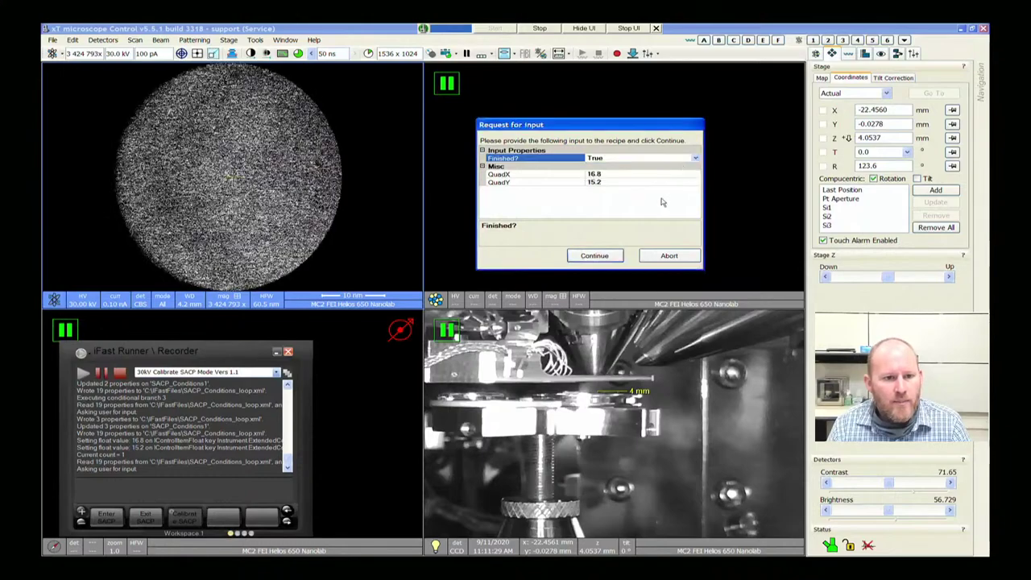
click(597, 255)
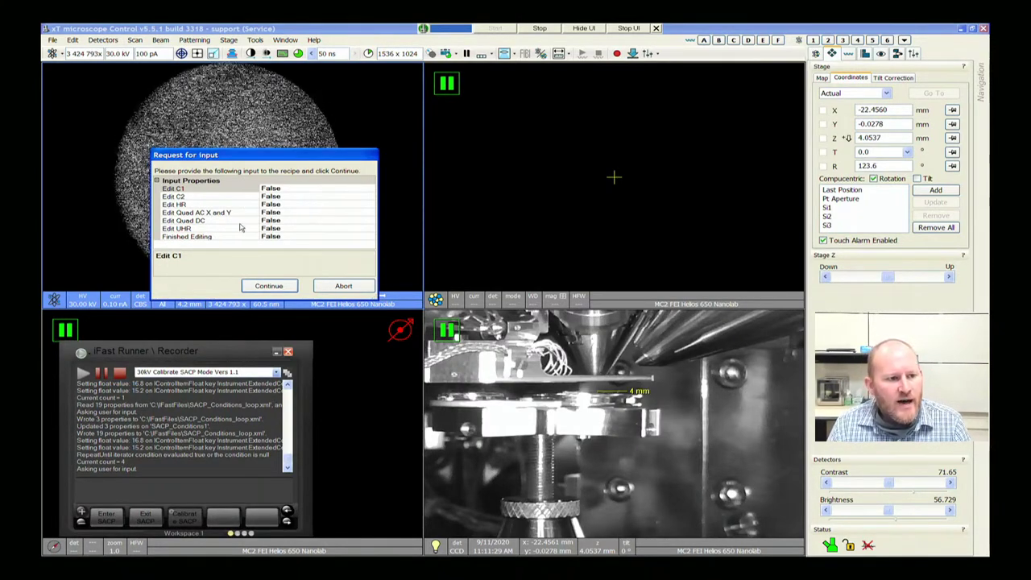
Choose to edit UHR in the recipe and accept UHR_Focus at 4800
click(273, 220)
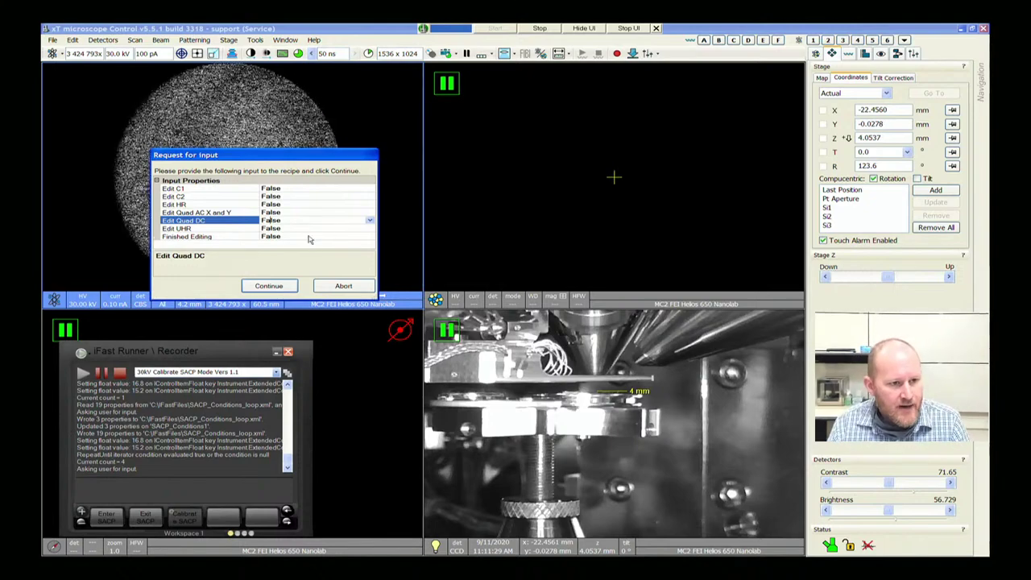
click(345, 229)
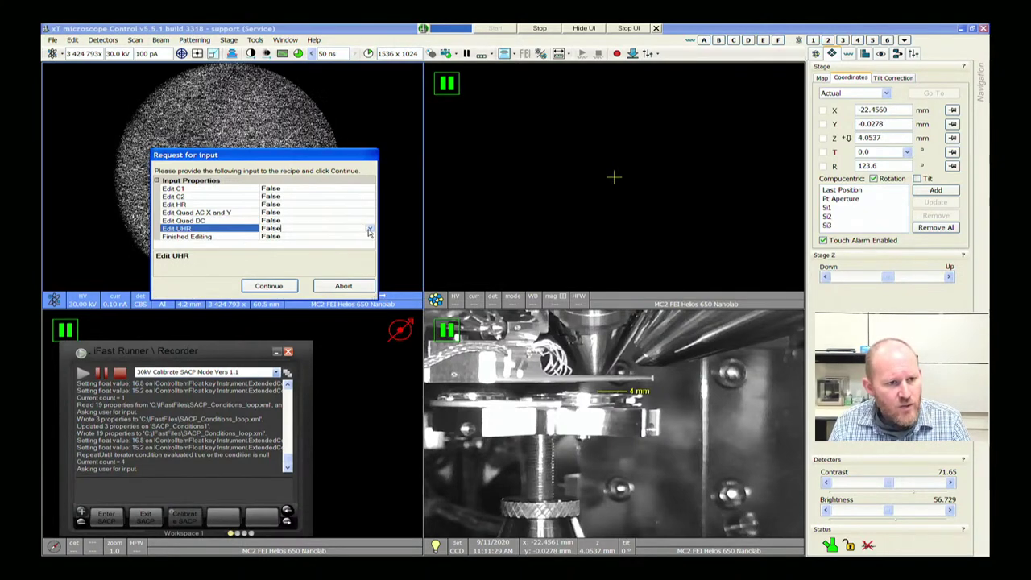
click(369, 231)
click(352, 241)
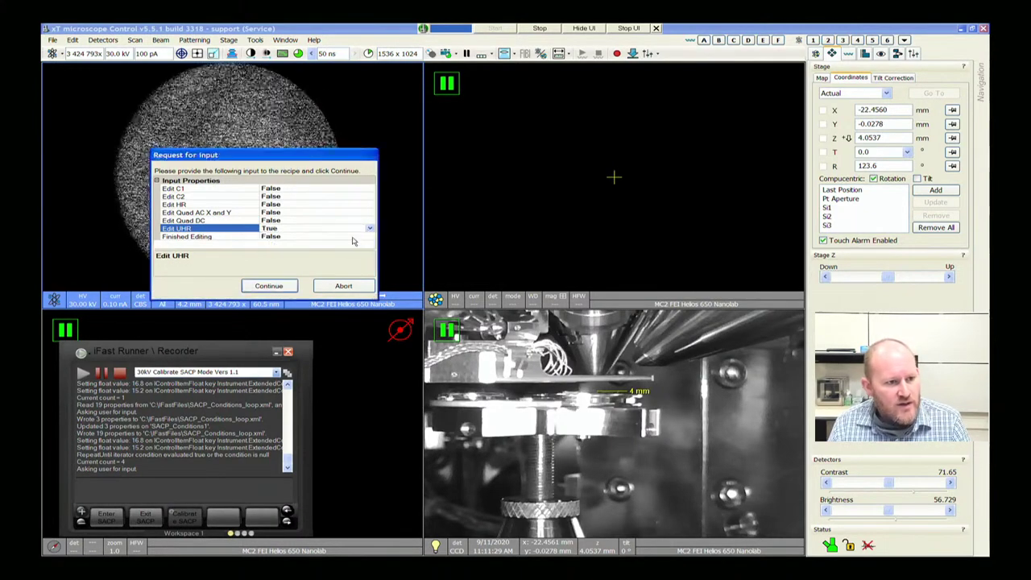
click(269, 287)
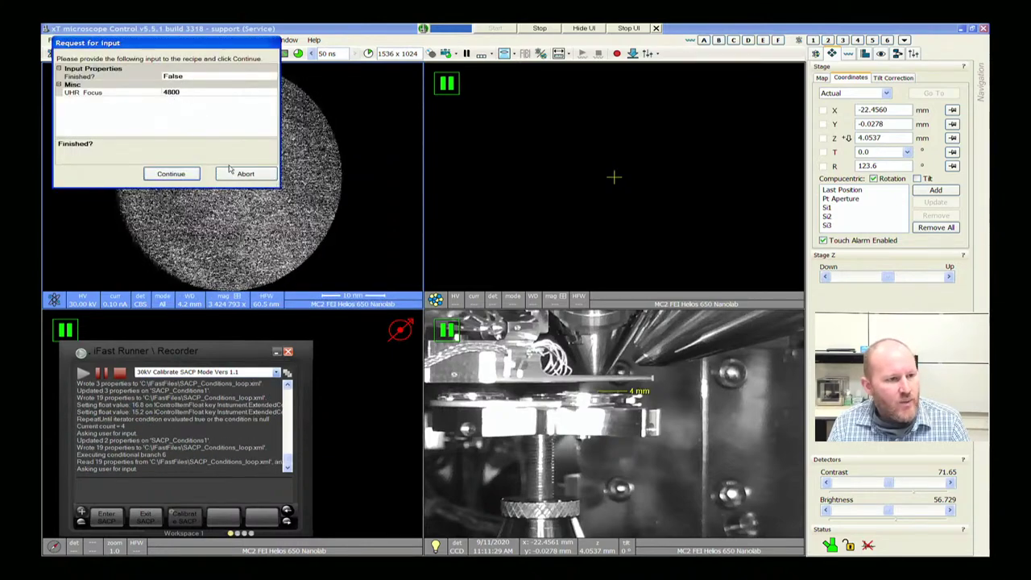
click(171, 174)
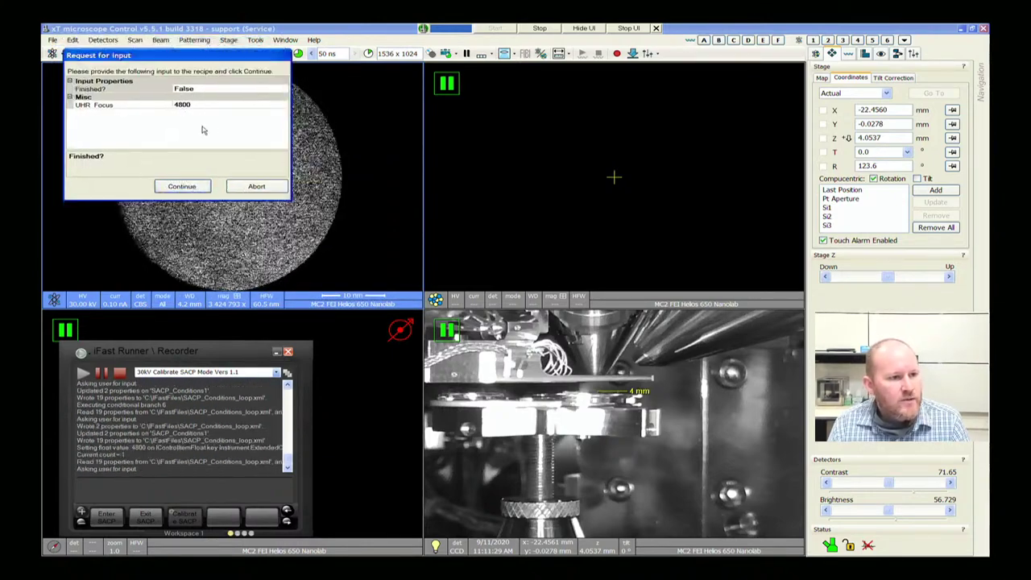
Mark the UHR edit as finished and end the recipe's editing loop with Finished Editing set to True
click(206, 88)
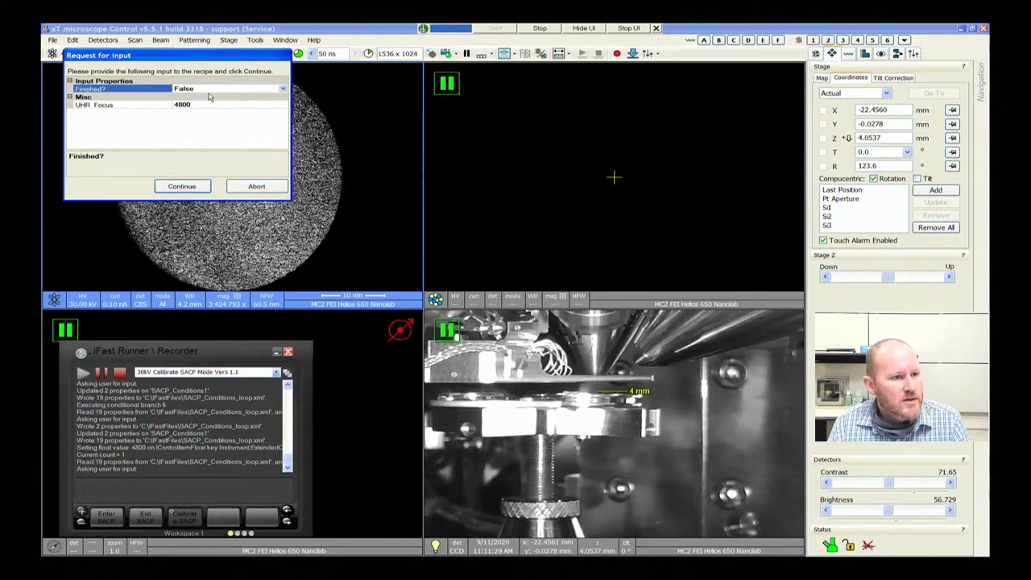
click(284, 89)
click(261, 101)
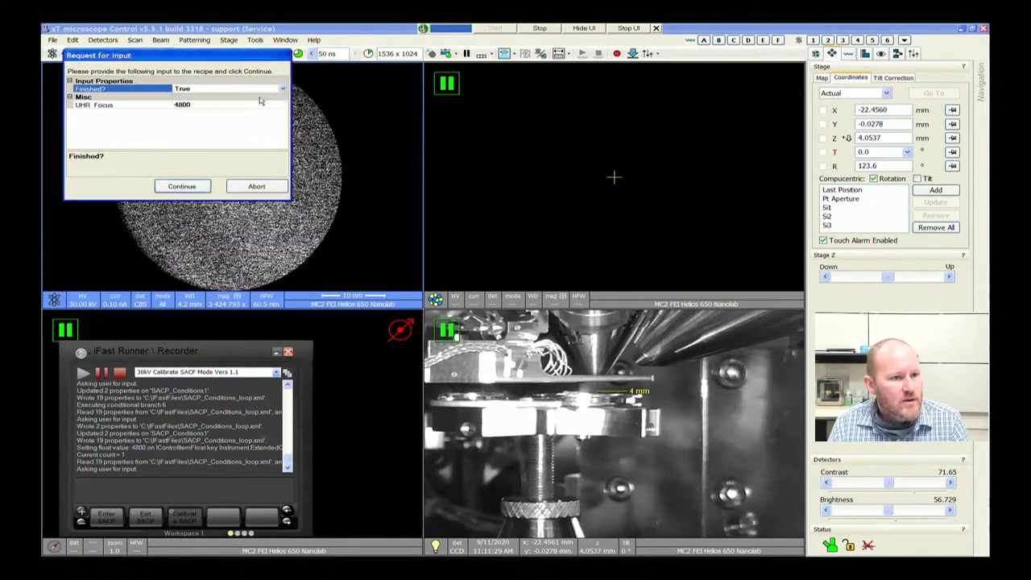
click(193, 185)
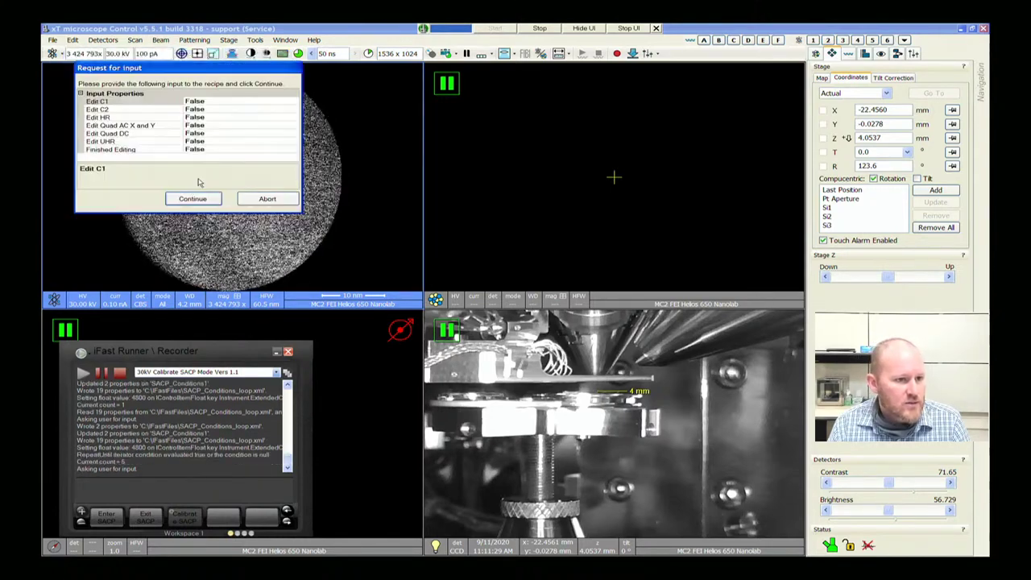
click(210, 149)
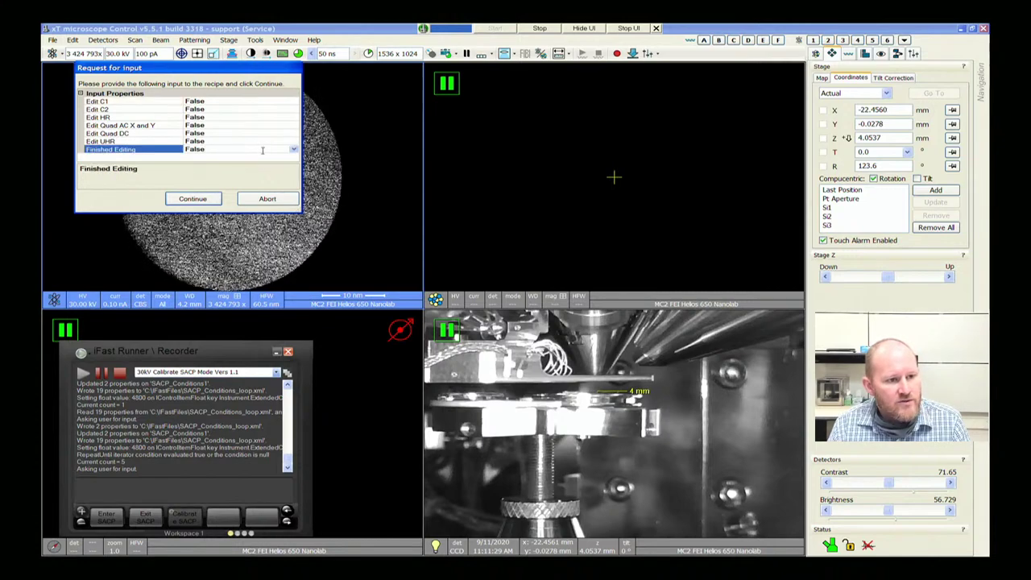
click(293, 150)
click(243, 158)
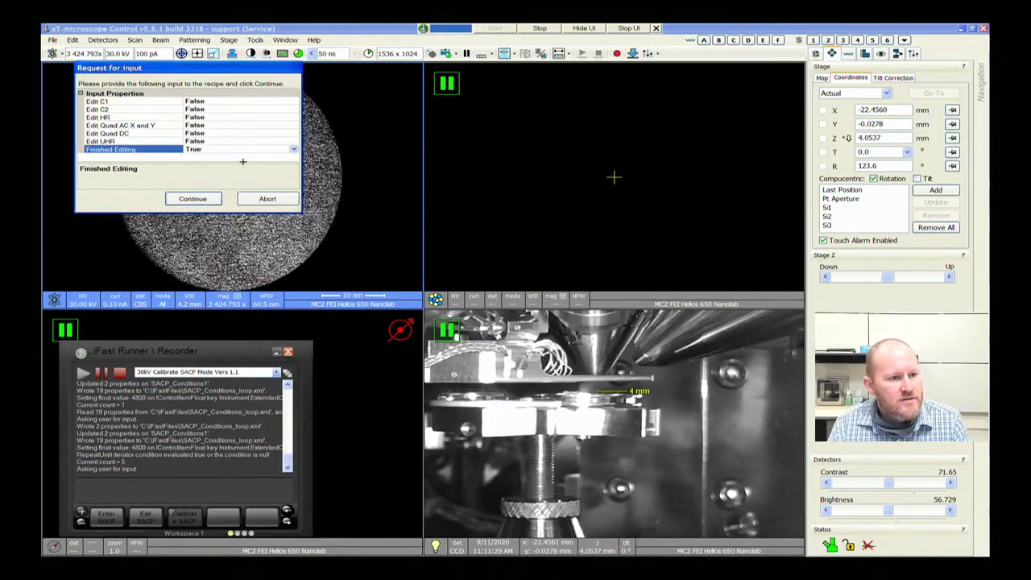
click(194, 202)
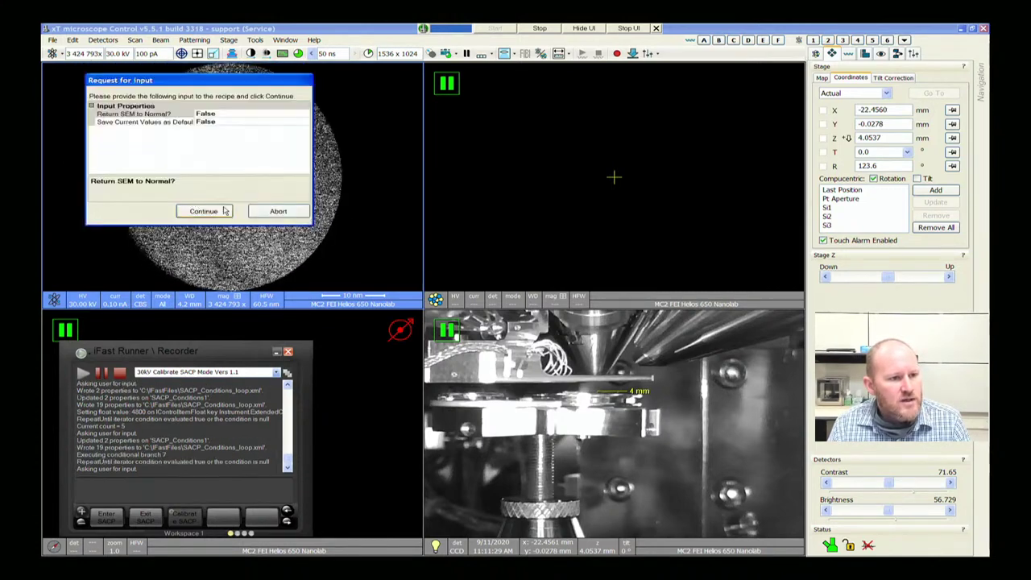
Save the current values as default without returning the SEM to normal, and run the Exit SACP recipe
click(219, 123)
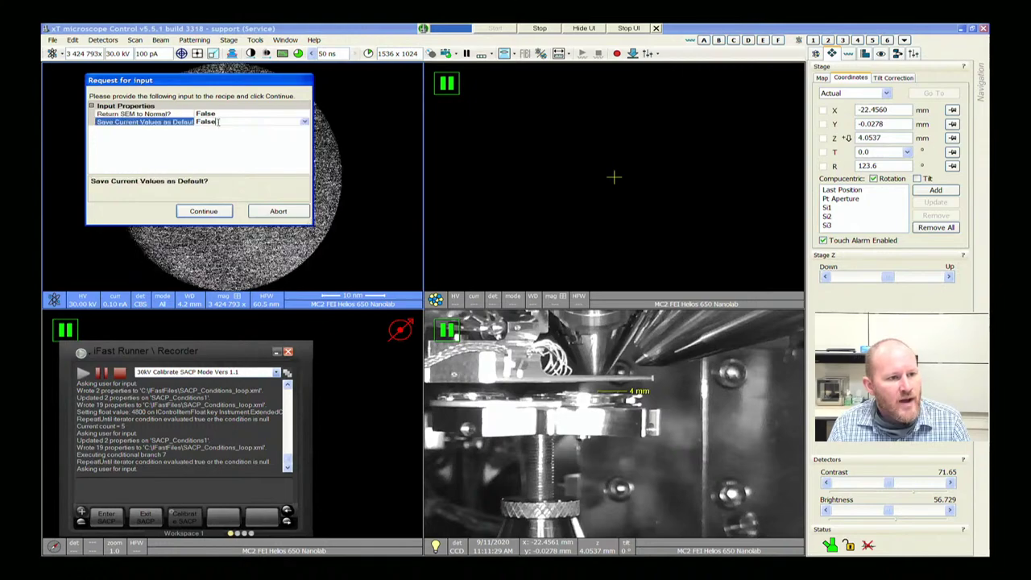
click(306, 123)
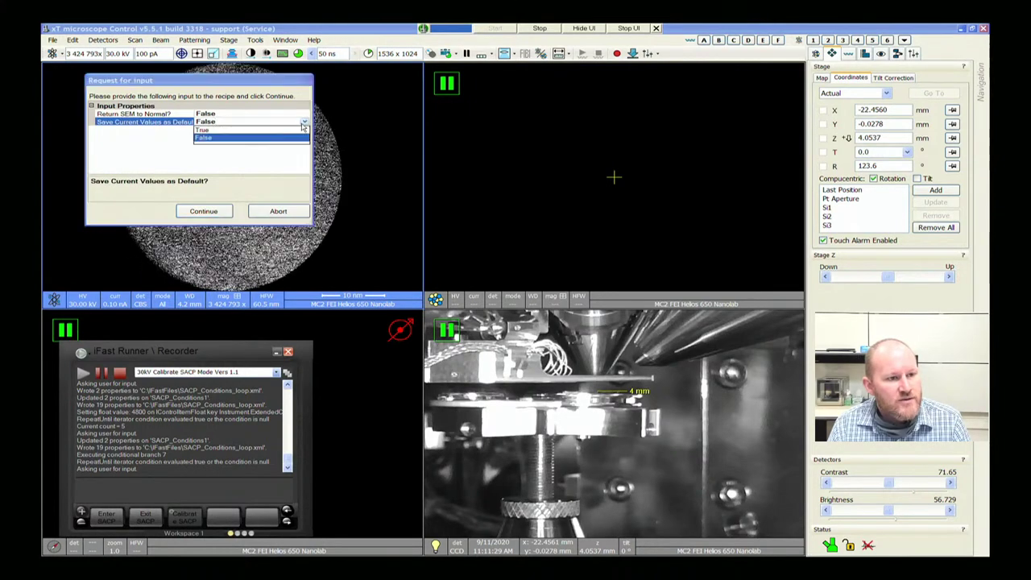
click(295, 132)
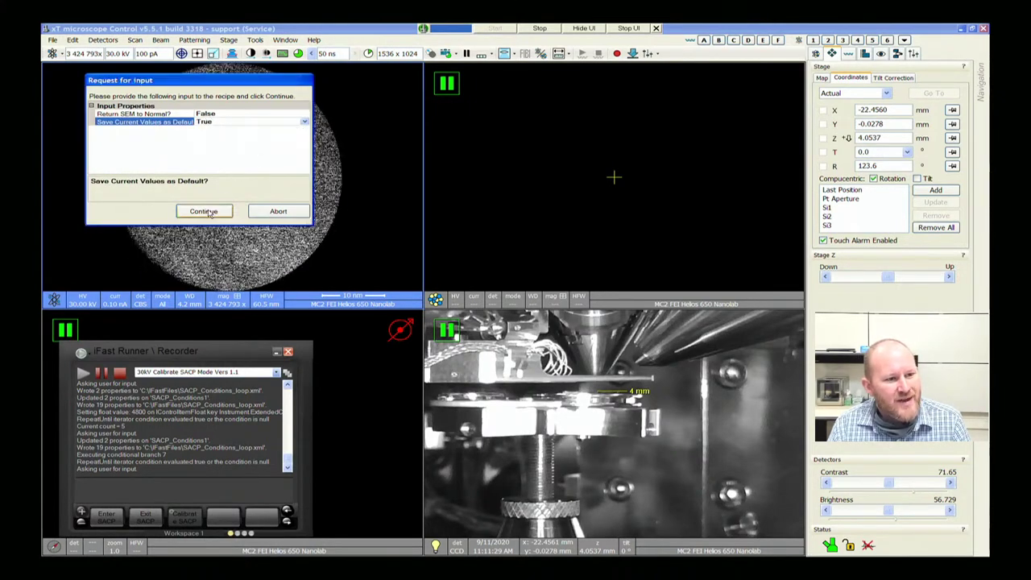
click(228, 211)
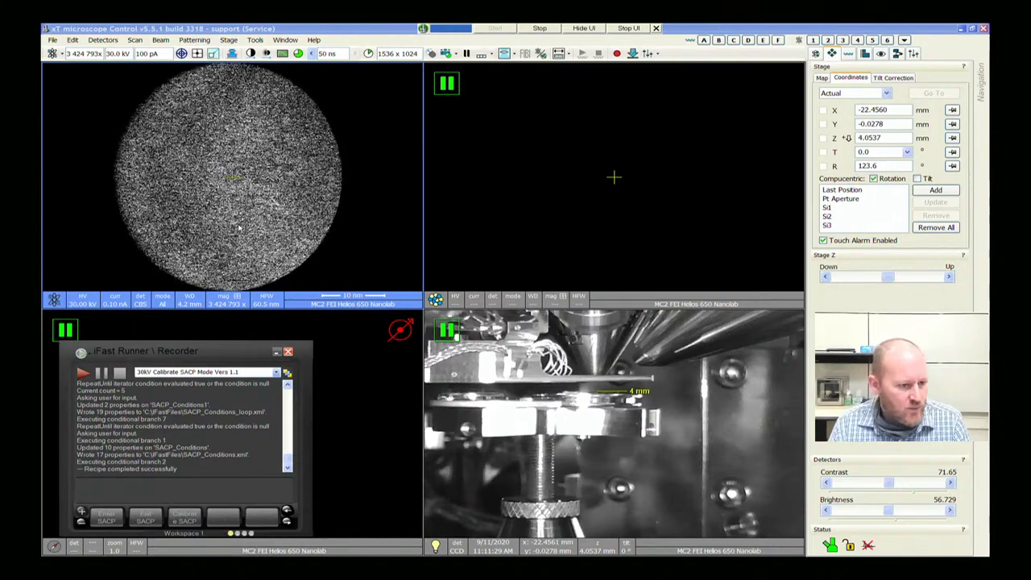
click(149, 515)
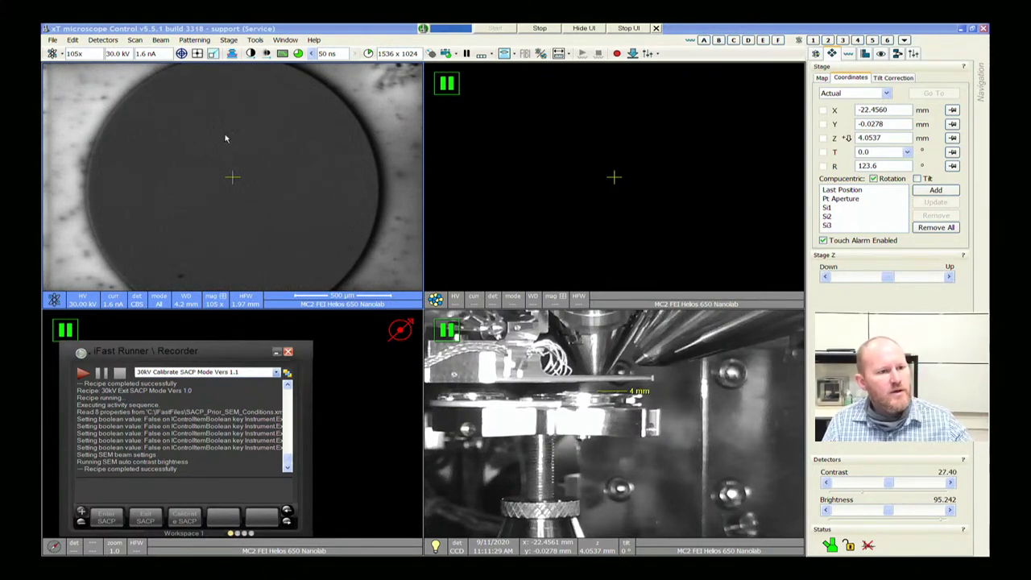
Lengthen the electron image's dwell time to 300 ns and switch it to the ETD (SE) detector
click(313, 54)
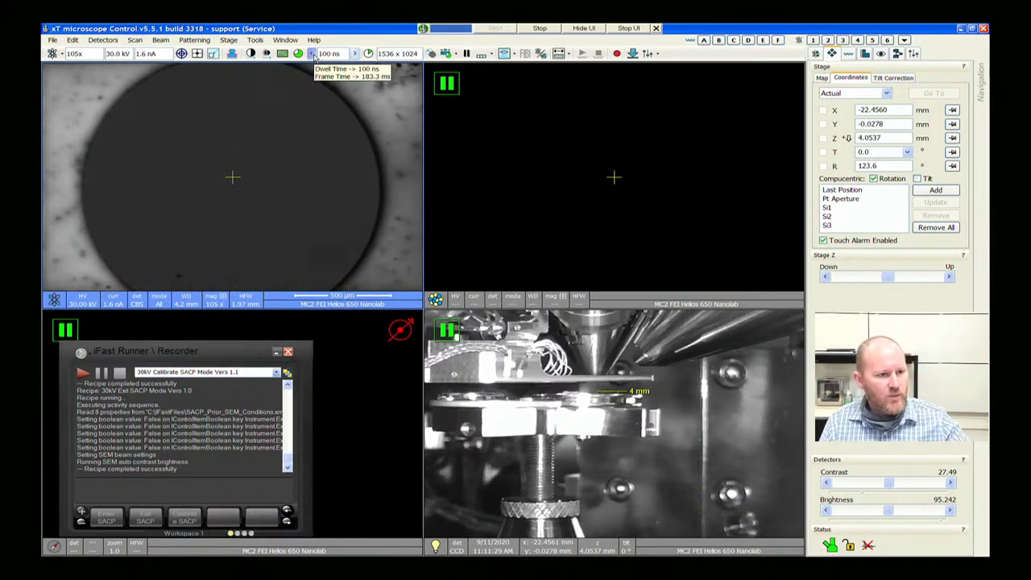
click(312, 54)
click(113, 42)
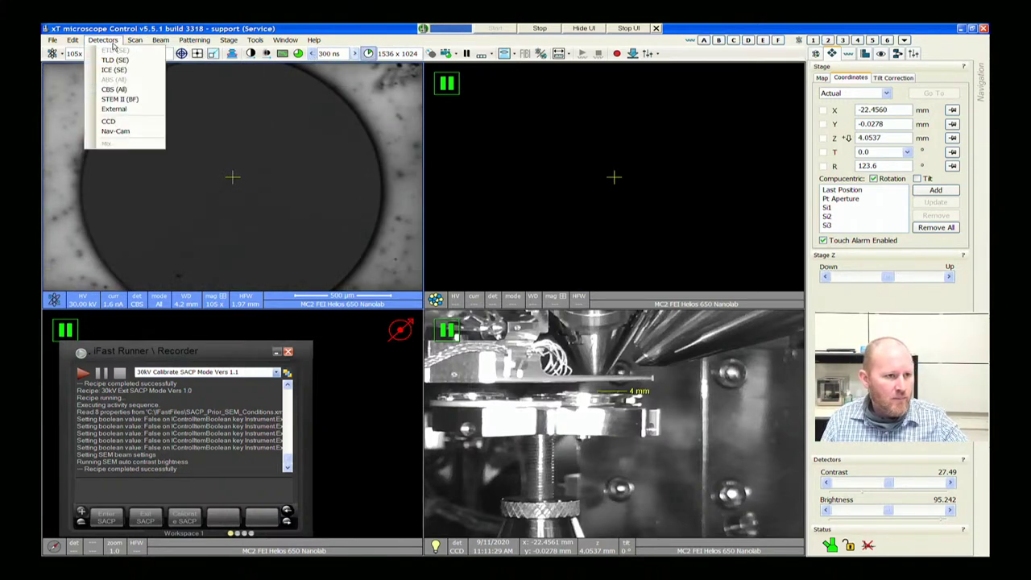
click(116, 51)
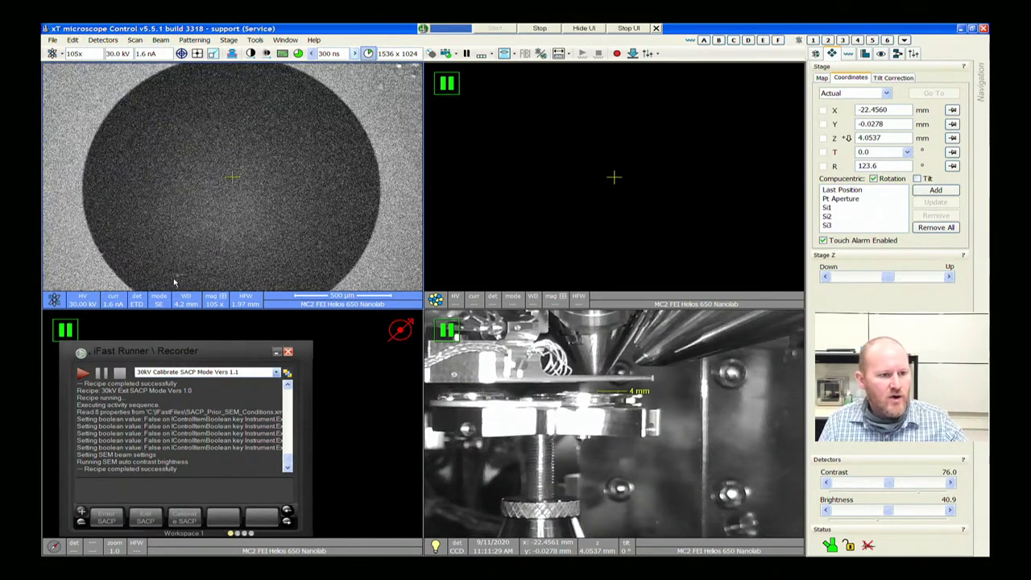
Bring the small bright particle near the lower edge of the dark disc close to the image centre at 1200x
double_click(130, 240)
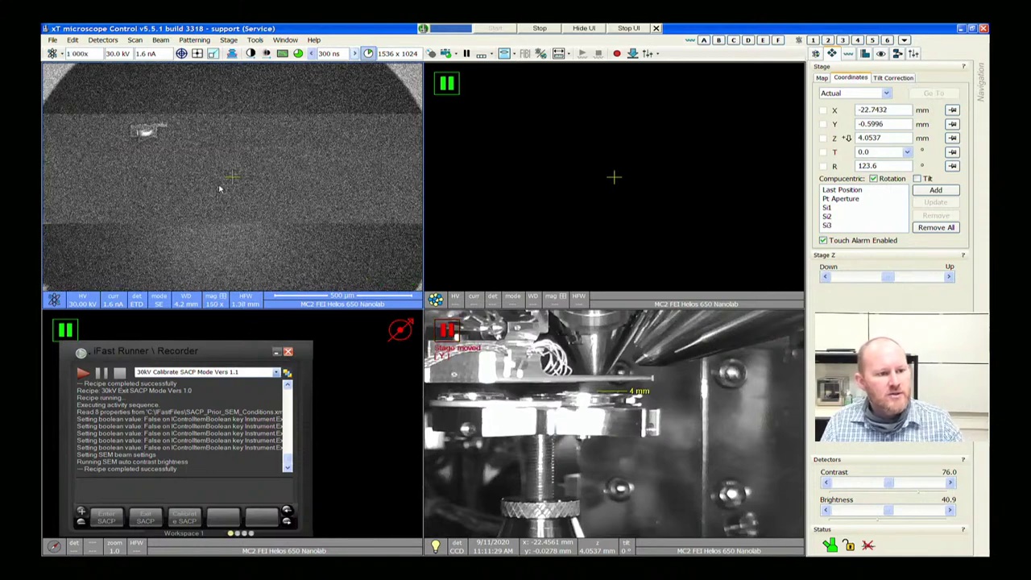
double_click(79, 103)
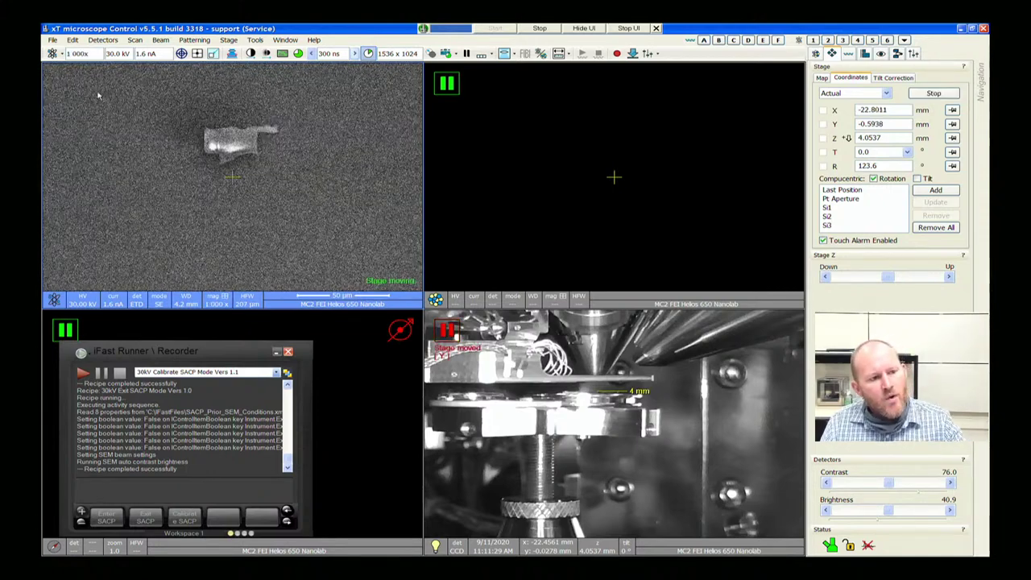
scroll(202, 143, up, 1)
scroll(202, 143, down, 1)
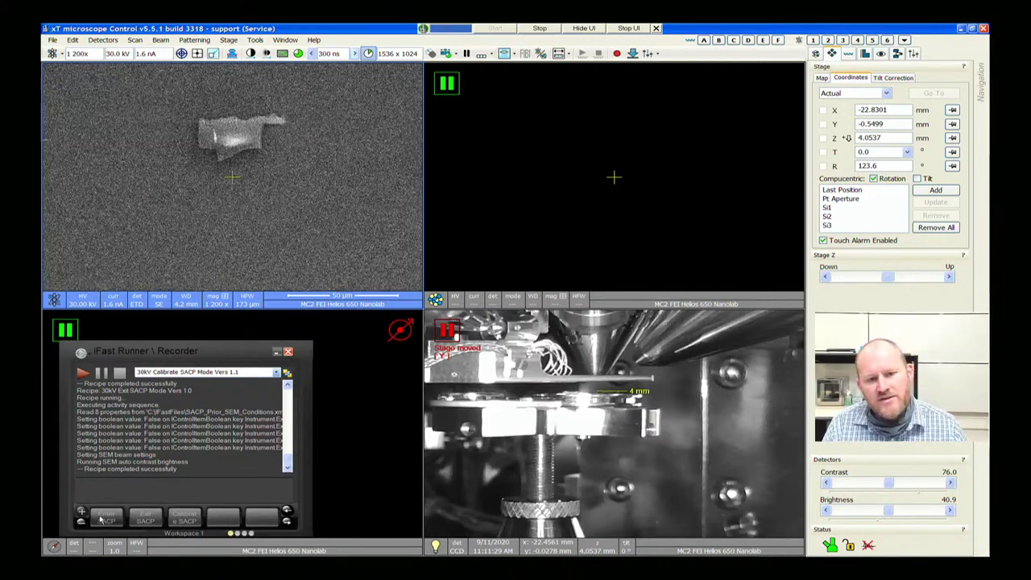
Move the stage to the stored position Si2
double_click(824, 216)
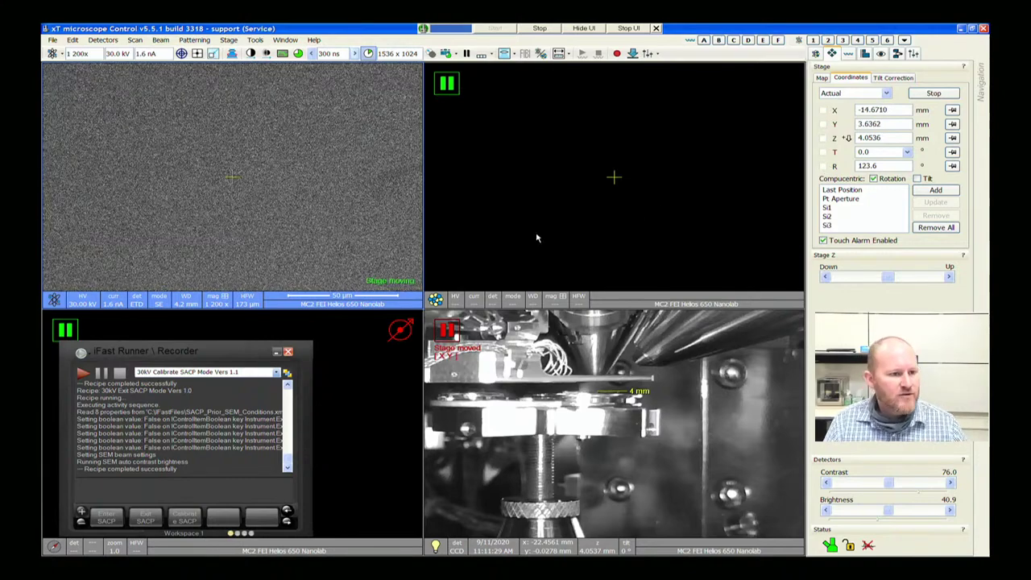
Enter SACP mode with the CBS detector using the Enter SACP recipe, and lengthen the electron image's dwell time to 3 µs
click(102, 40)
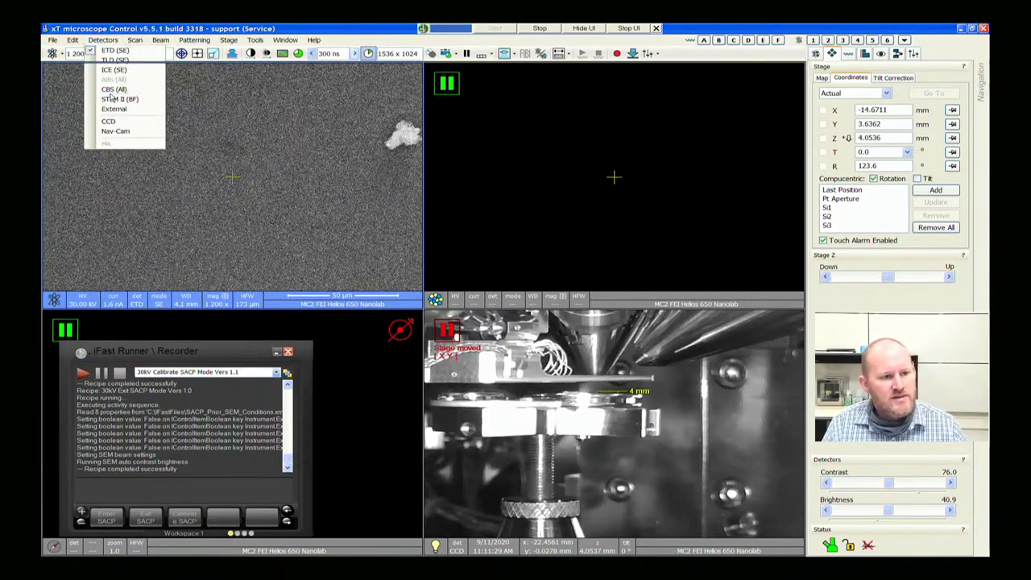
click(107, 512)
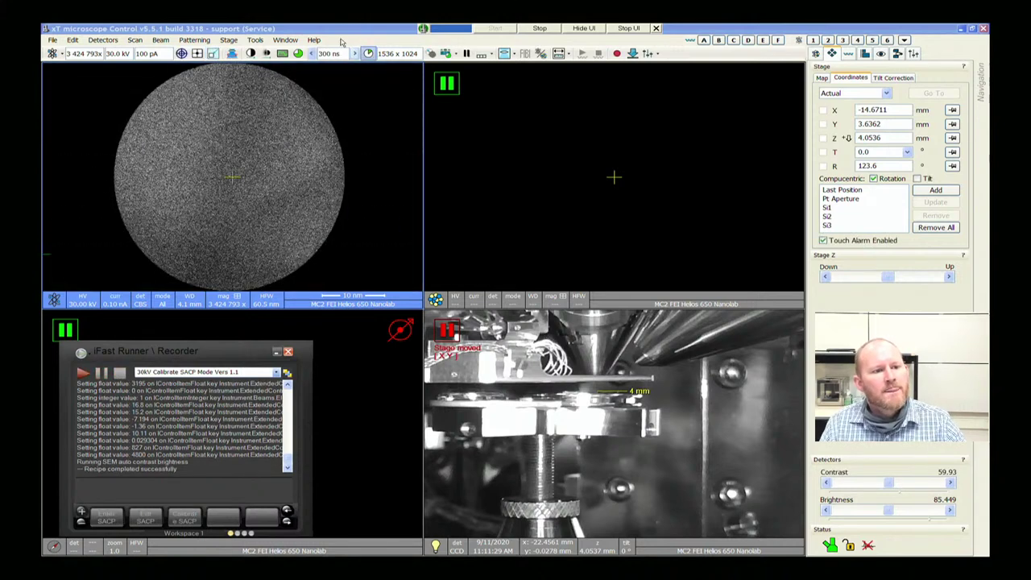
click(312, 54)
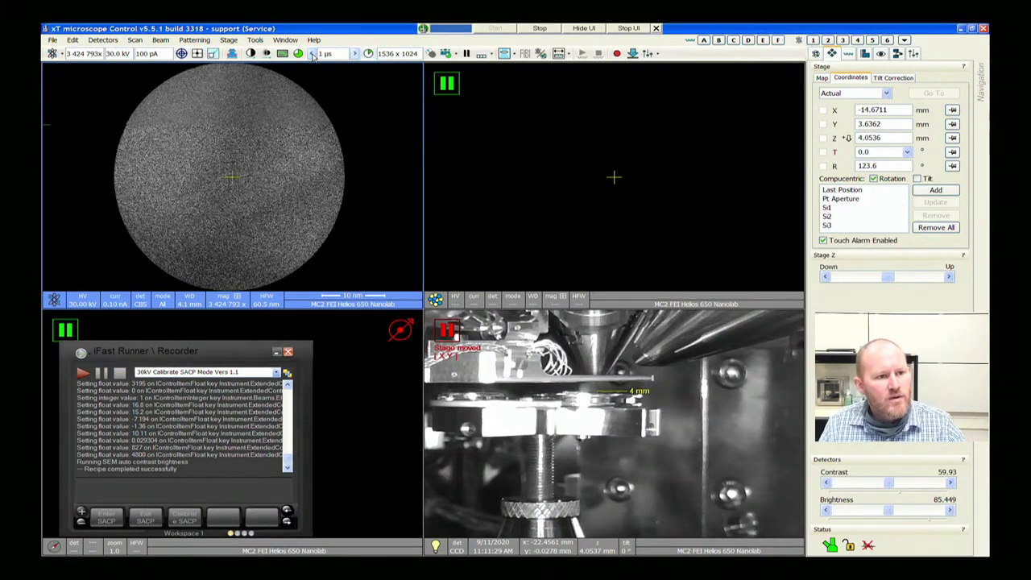
click(312, 53)
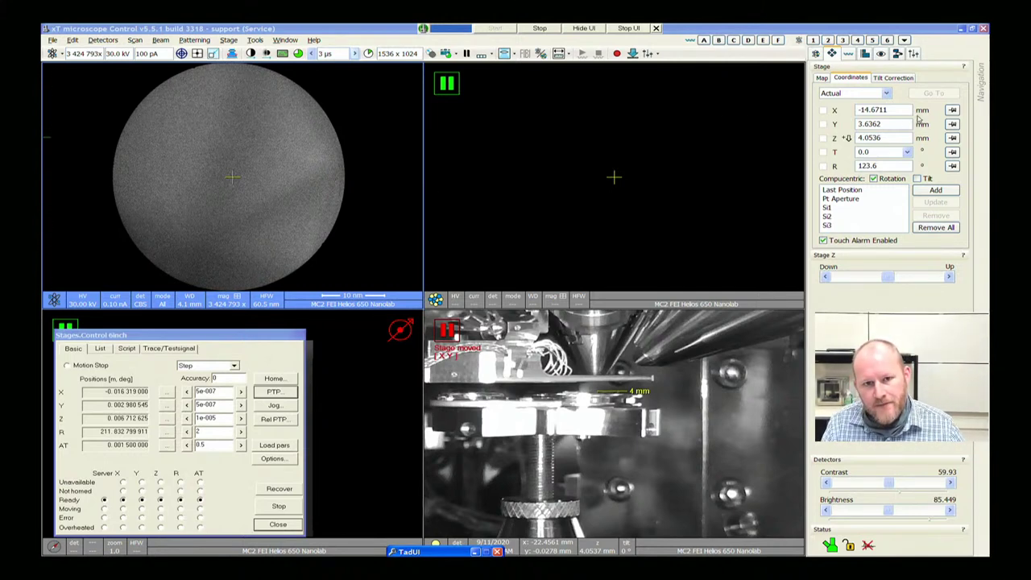
Move the stage in X to -13 mm and on to -14 mm, leaving the other axes alone
drag(899, 111, 853, 110)
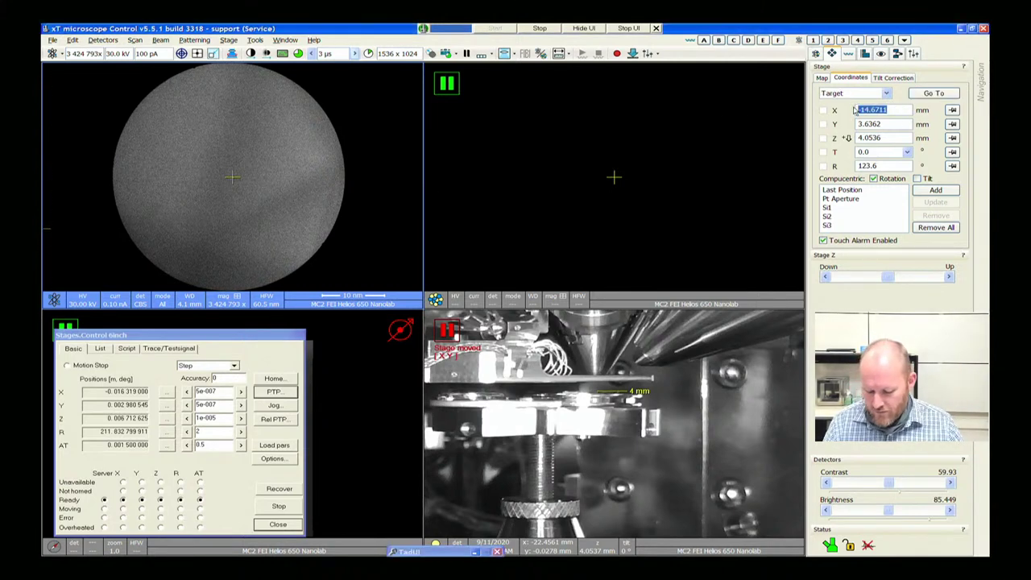
text(-)
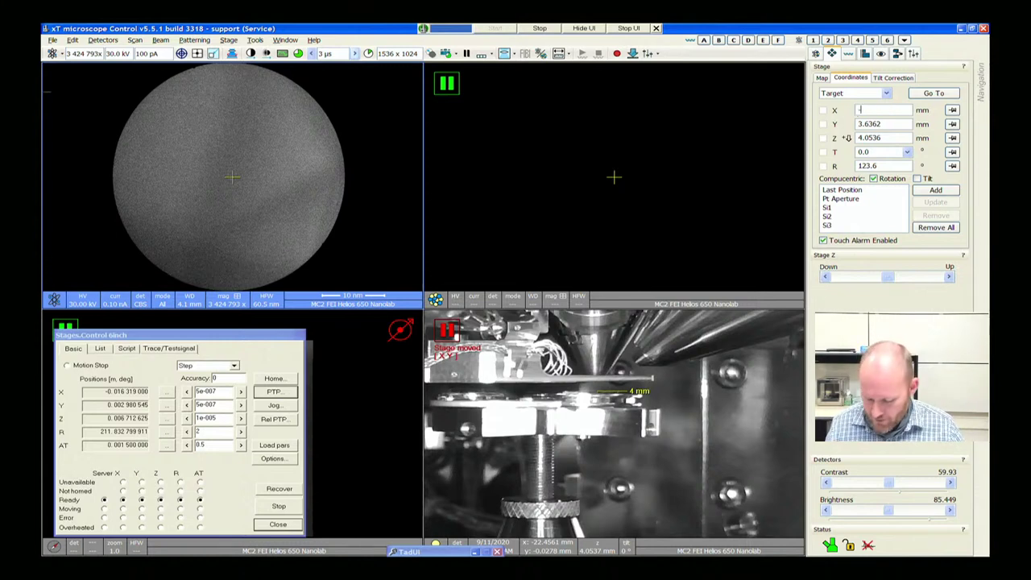
text(13)
key(Return)
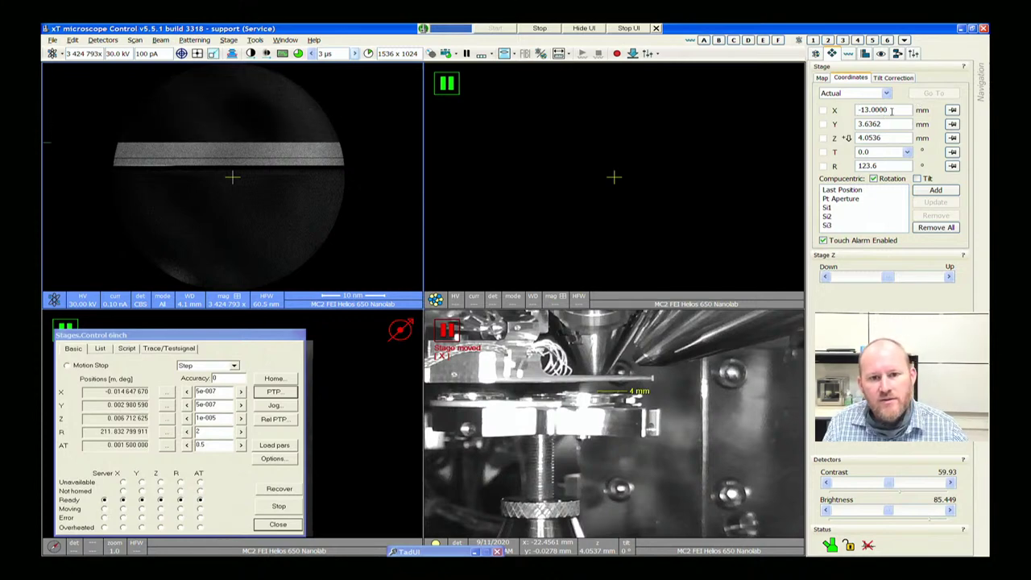
drag(891, 111, 861, 110)
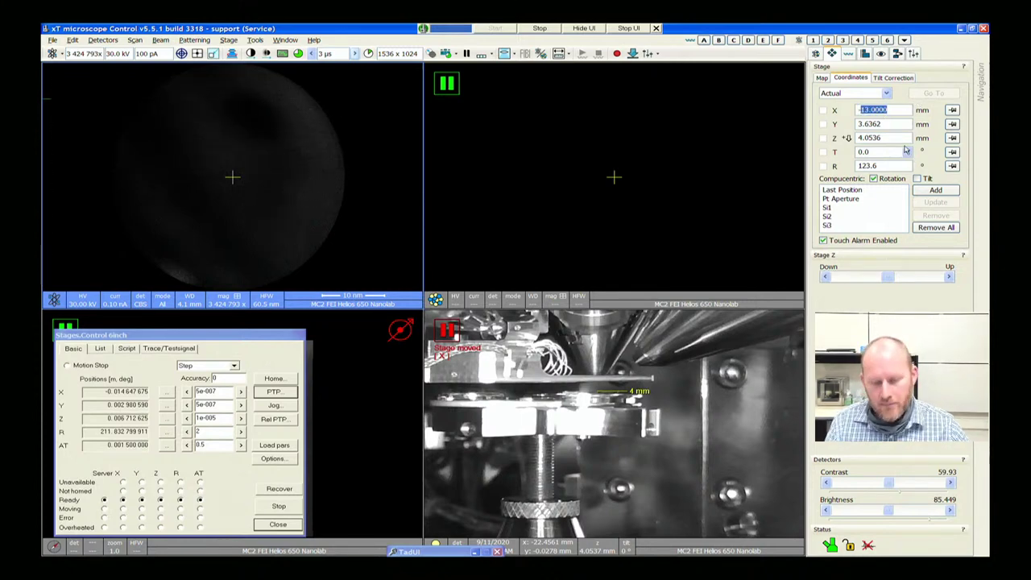
text(-14)
key(Return)
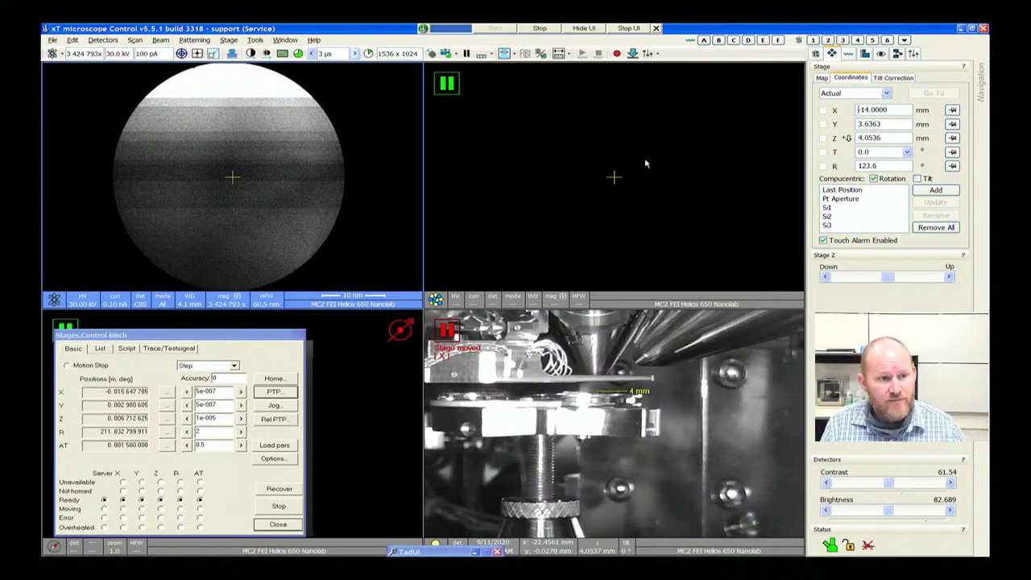
Move the stage in Y to 4 mm and on to 4.2 mm
click(884, 124)
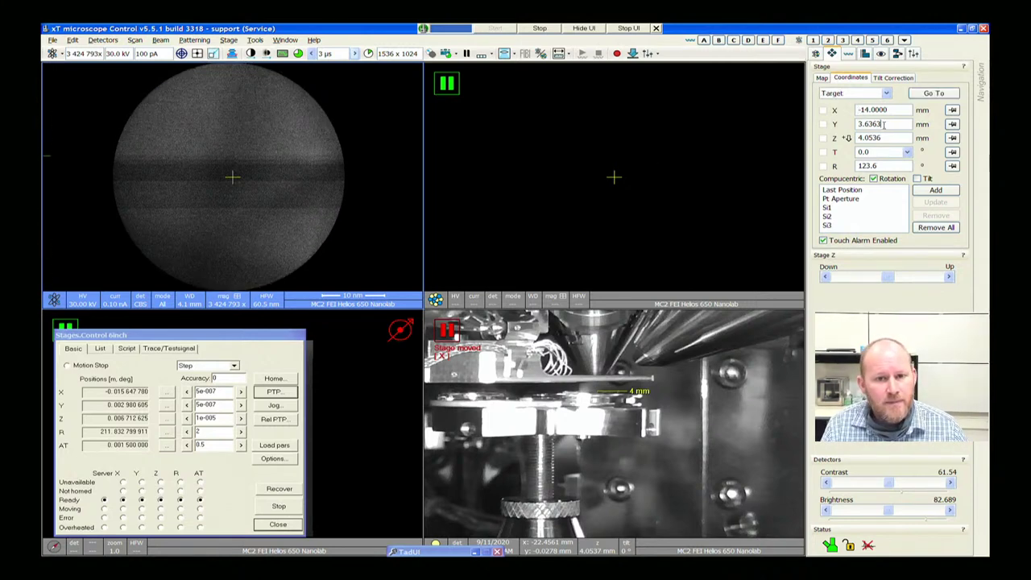
key(Return)
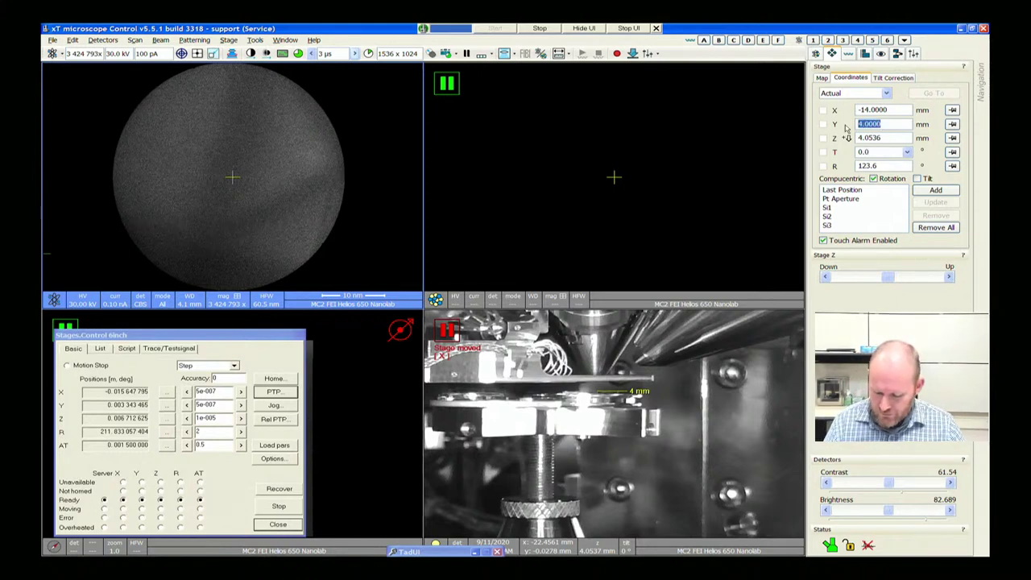
text(4)
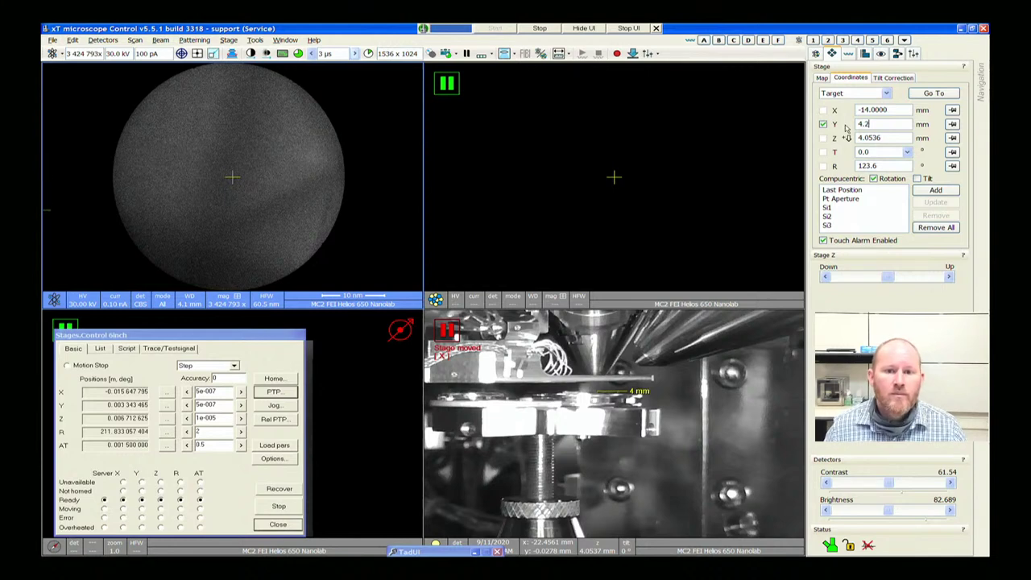
text(.2)
key(Return)
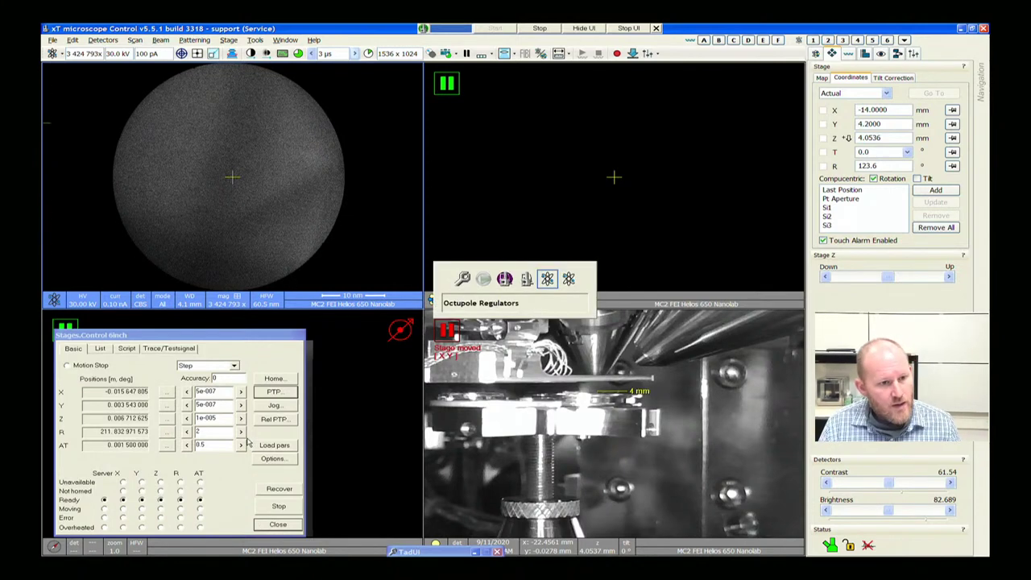
Move the stage to the stored position Pt Aperture
key(alt+Tab)
key(alt+Tab)
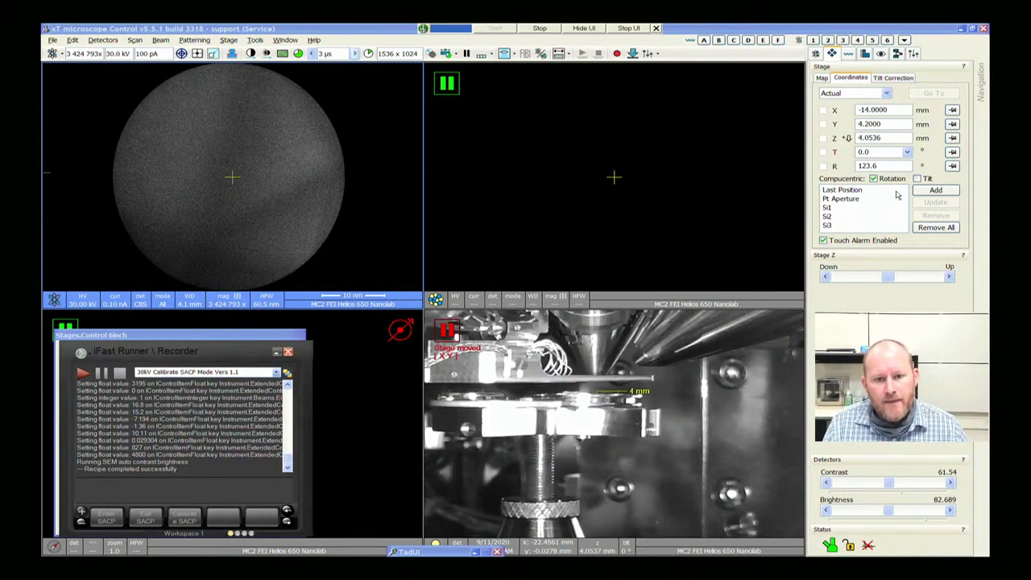
double_click(843, 200)
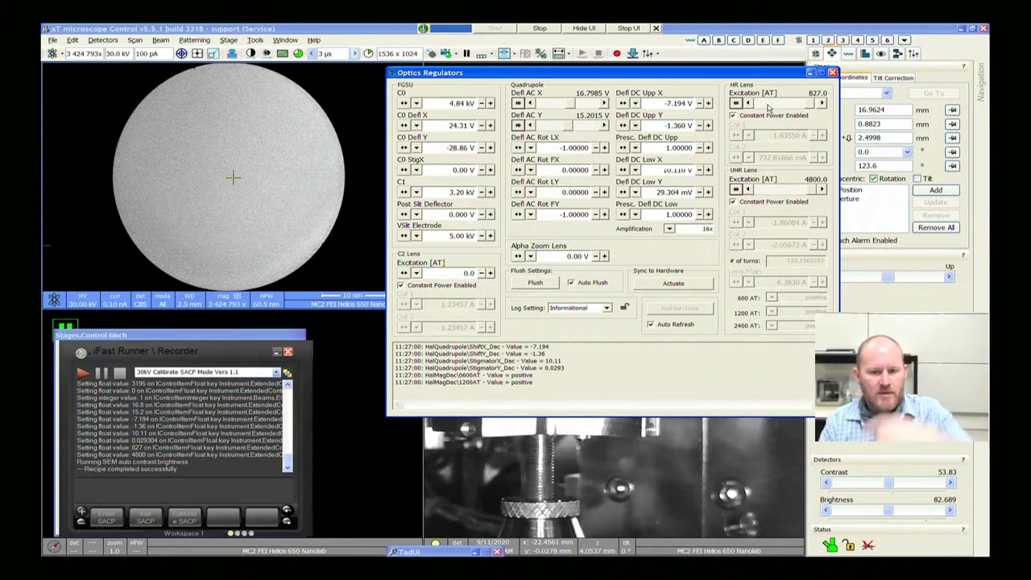
Lower the HR lens excitation gradually to 807 AT and dismiss the Optics Regulators window
scroll(770, 107, down, 3)
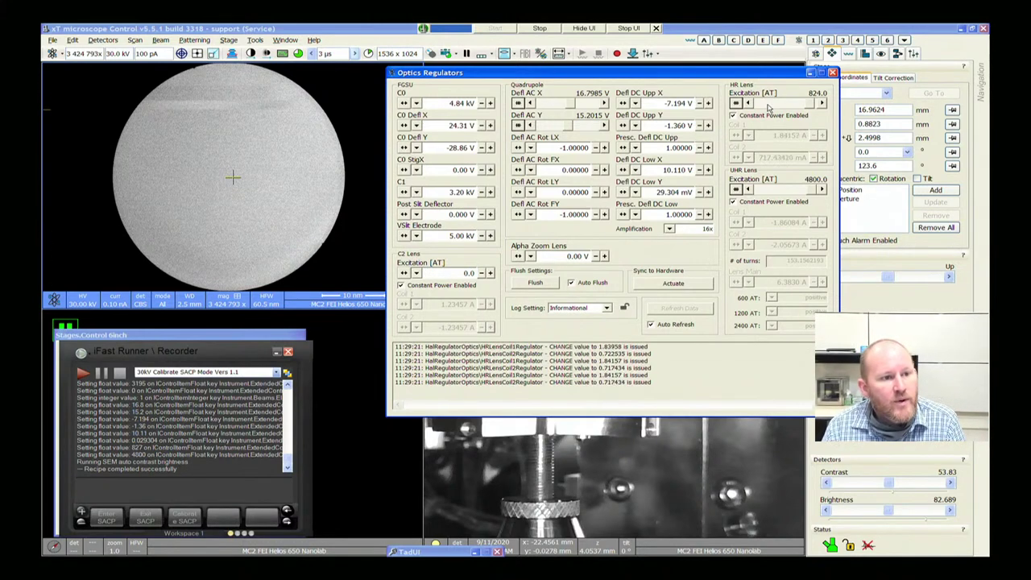
scroll(770, 107, down, 2)
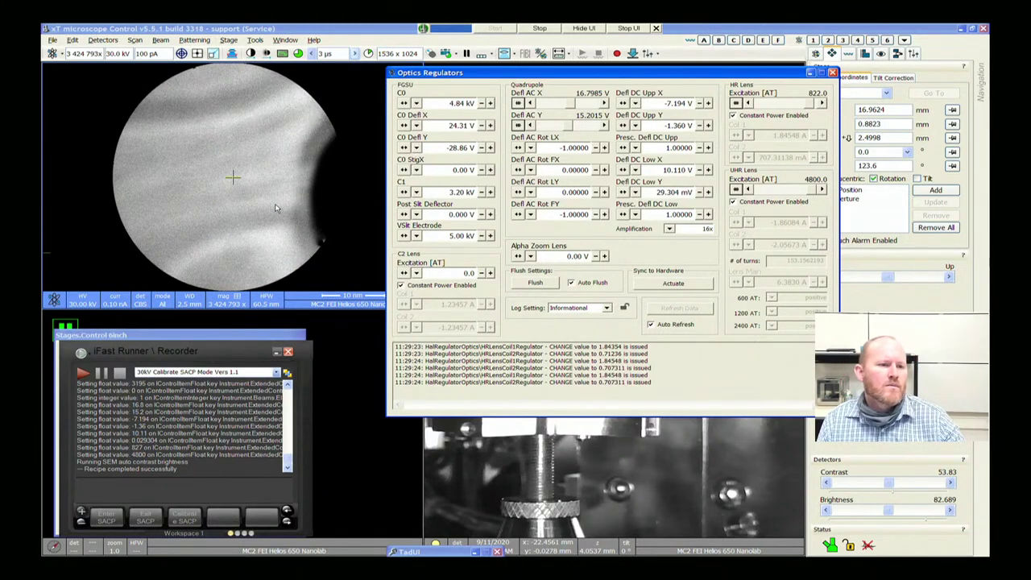
click(770, 106)
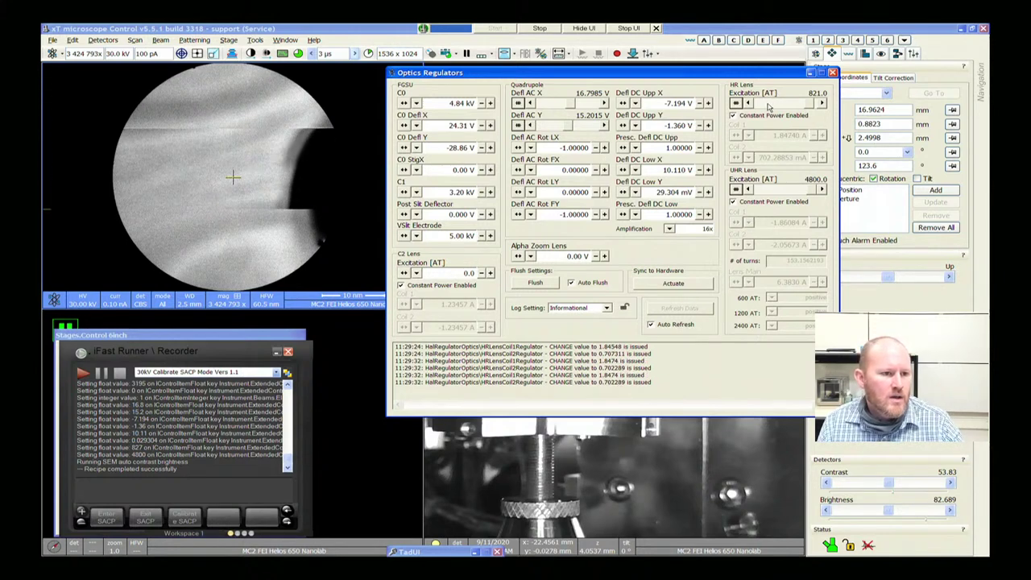
click(769, 105)
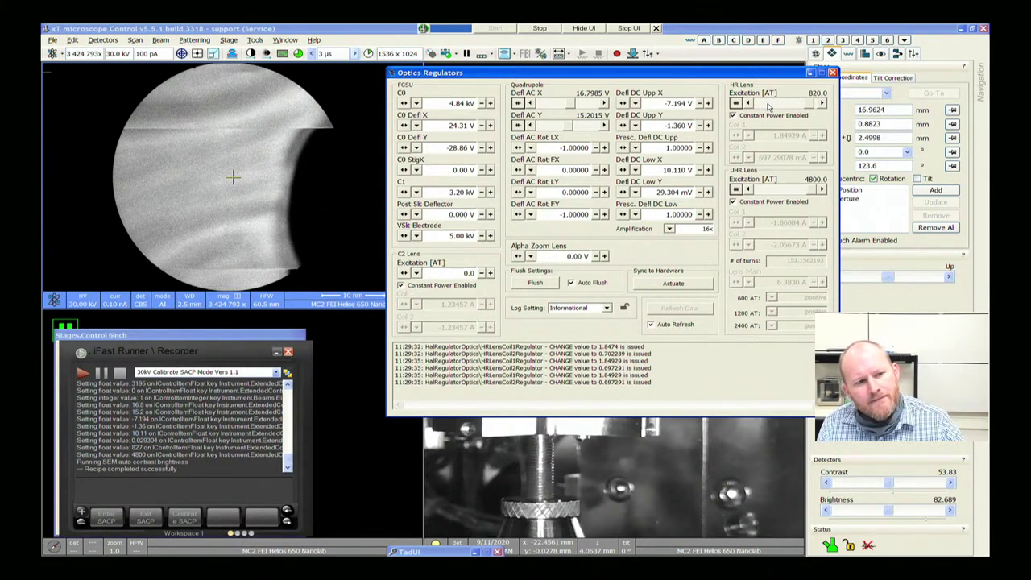
click(769, 106)
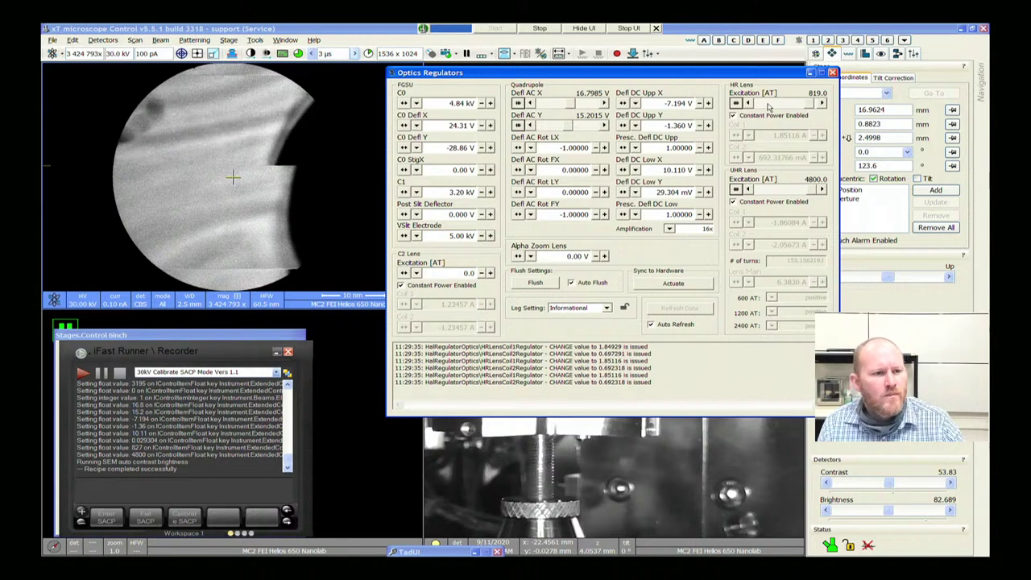
click(770, 105)
click(769, 105)
click(770, 106)
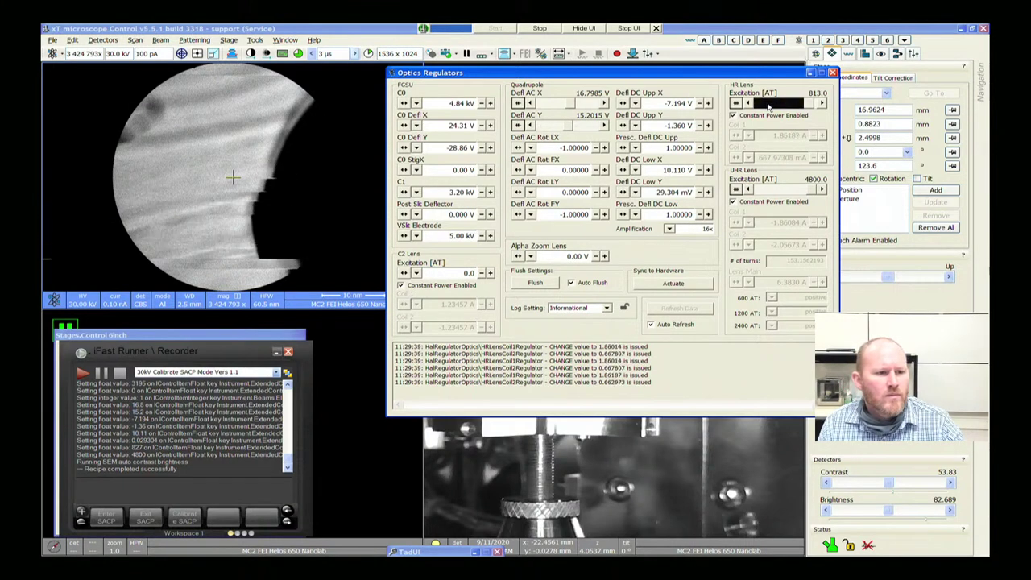
click(770, 105)
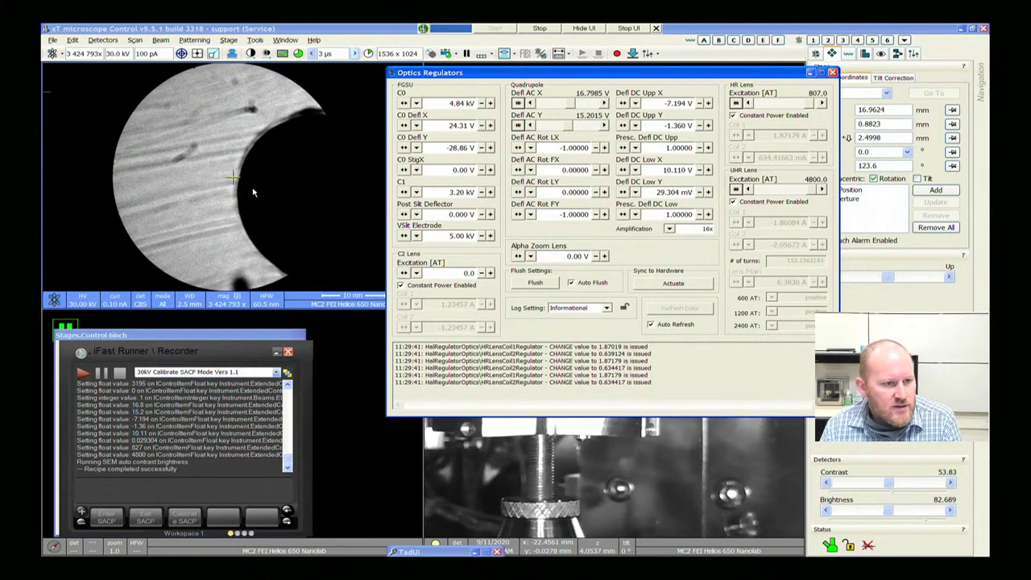
key(alt+F4)
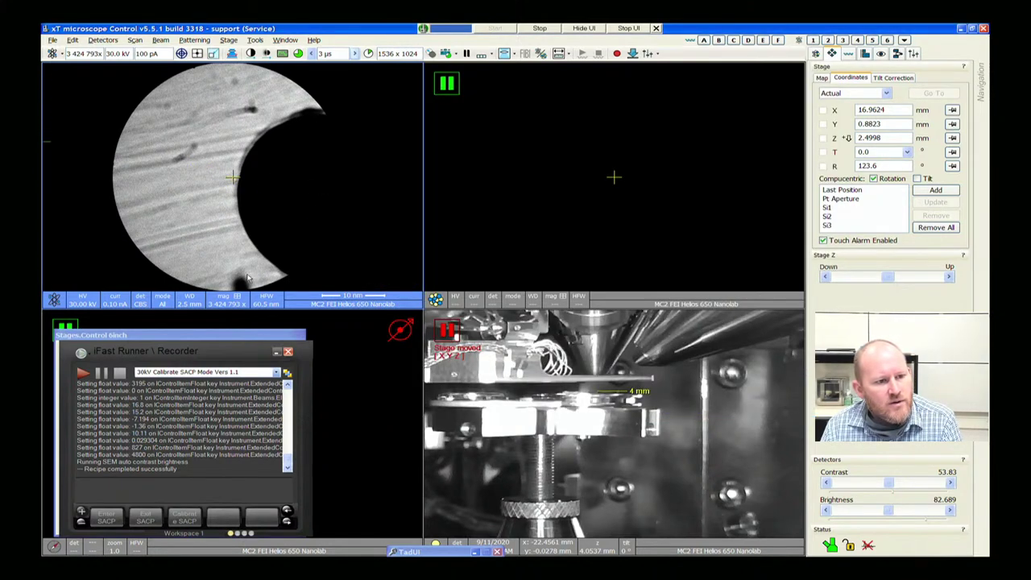
click(238, 175)
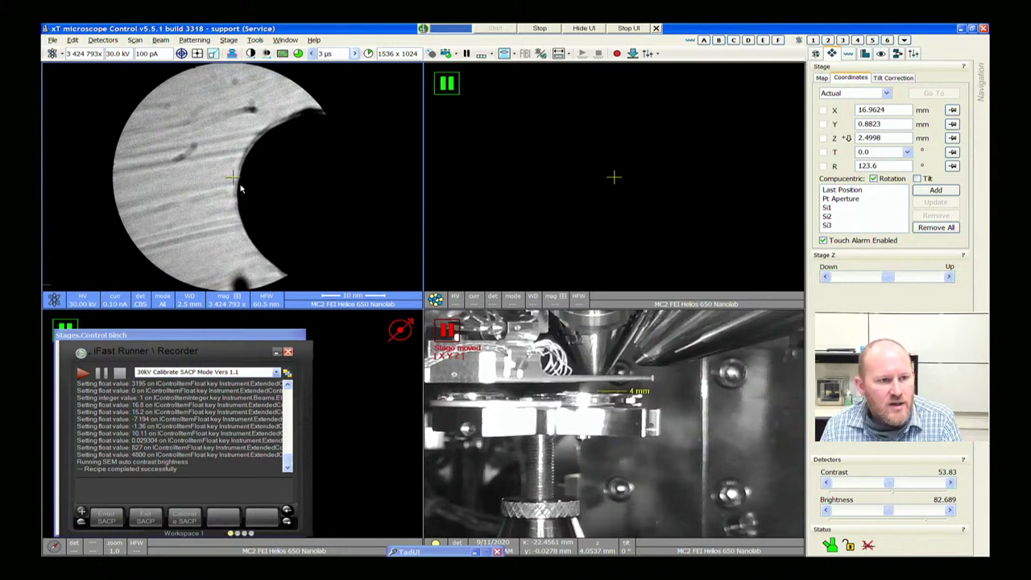
Move the stage in X to 15 mm and return it to the stored position Pt Aperture
click(896, 108)
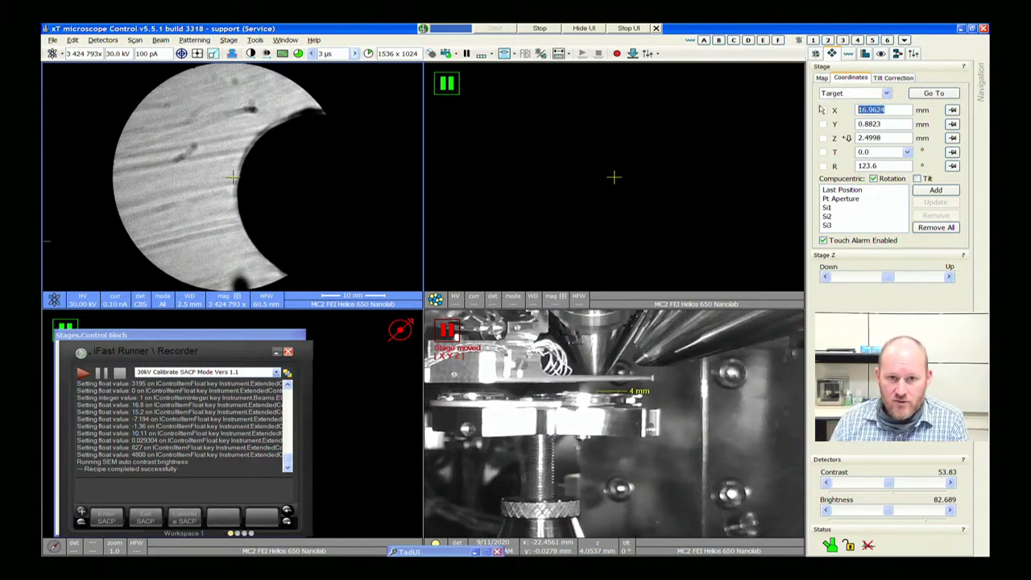
text(15)
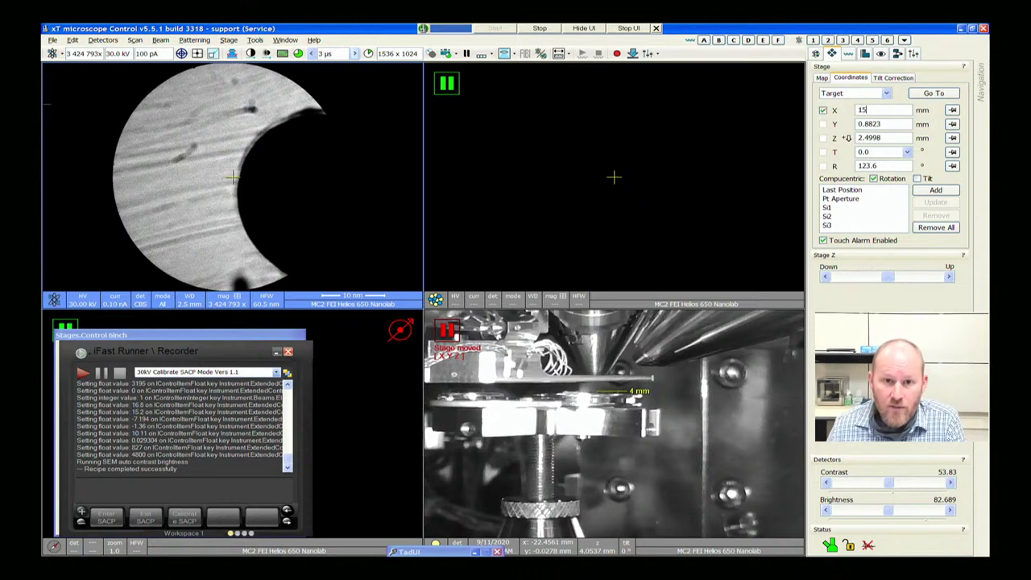
key(Return)
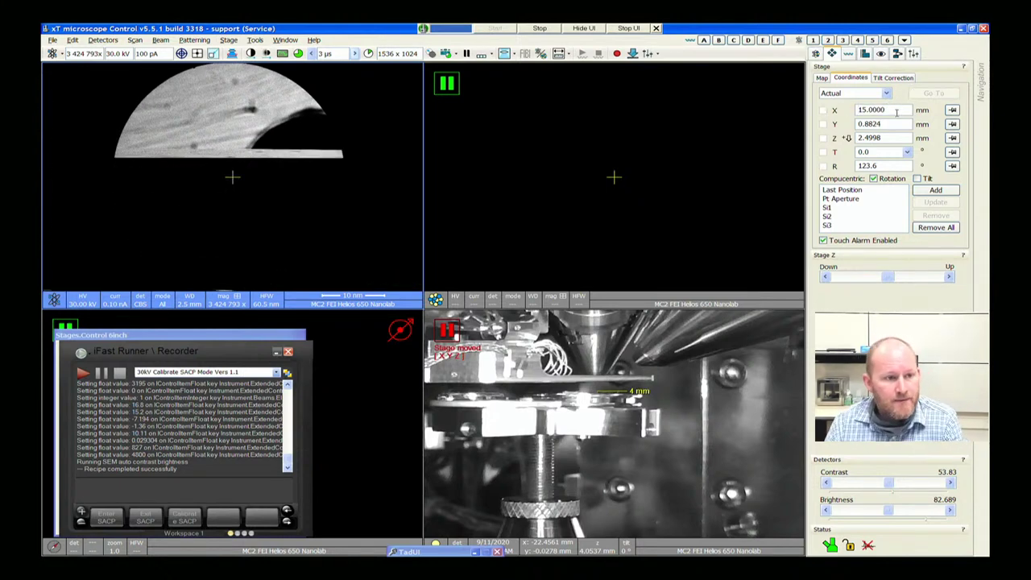
drag(893, 109, 856, 110)
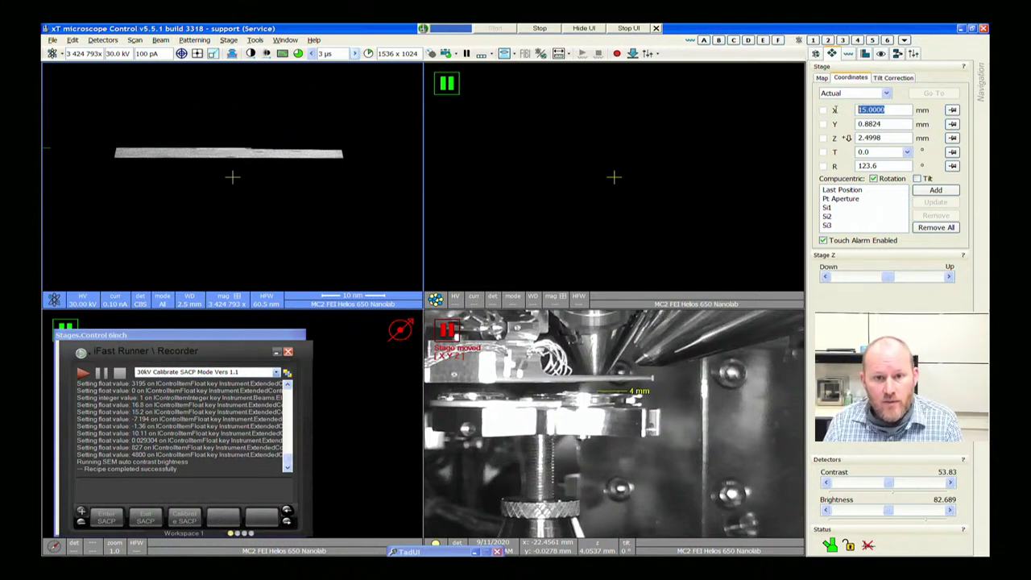
double_click(837, 201)
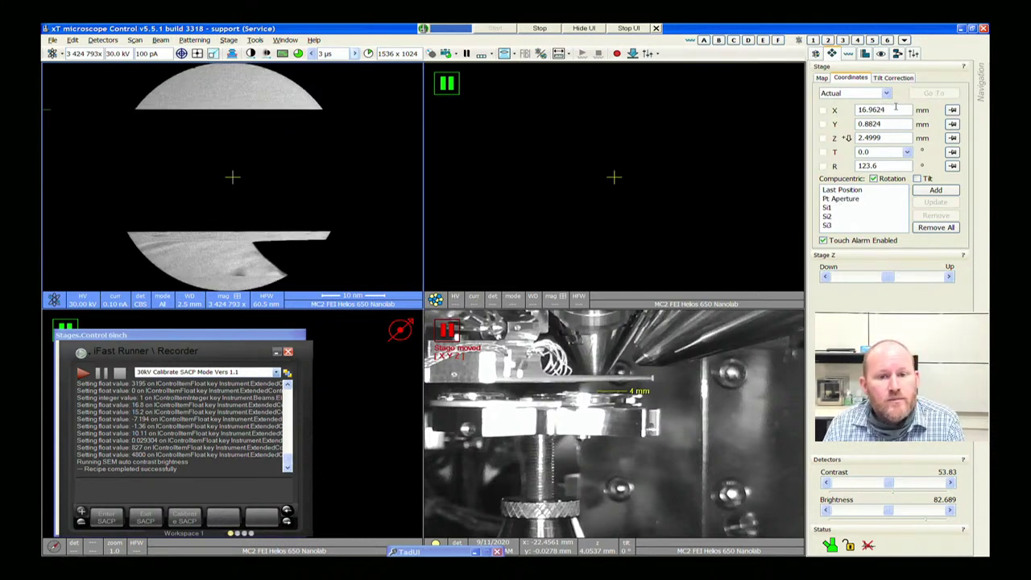
Bring up the Stages.Control and Optics Regulators windows and lower the HR lens excitation to 818 AT
click(167, 335)
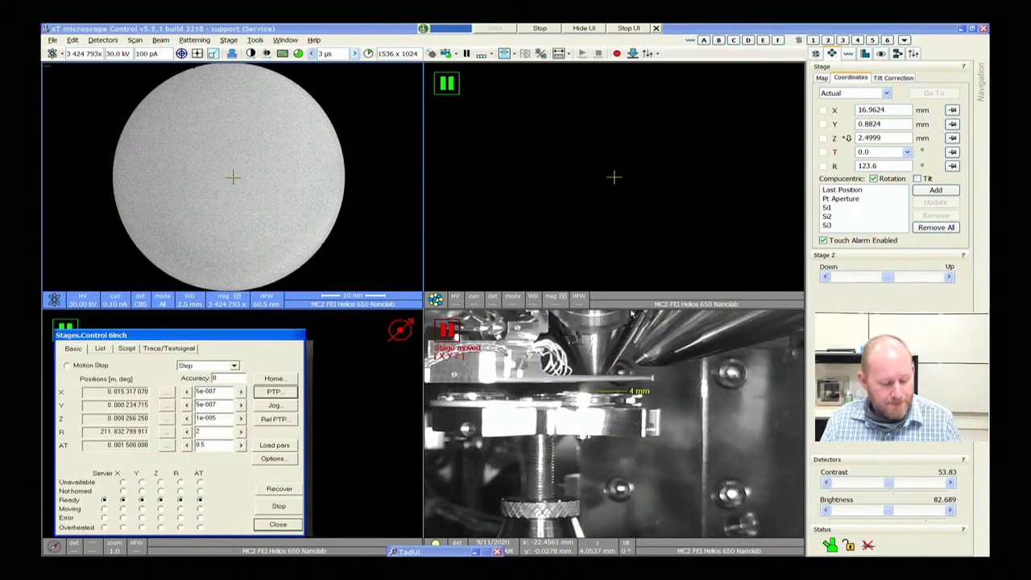
key(alt+Tab)
key(alt+Tab)
key(alt+Tab)
key(alt+Tab)
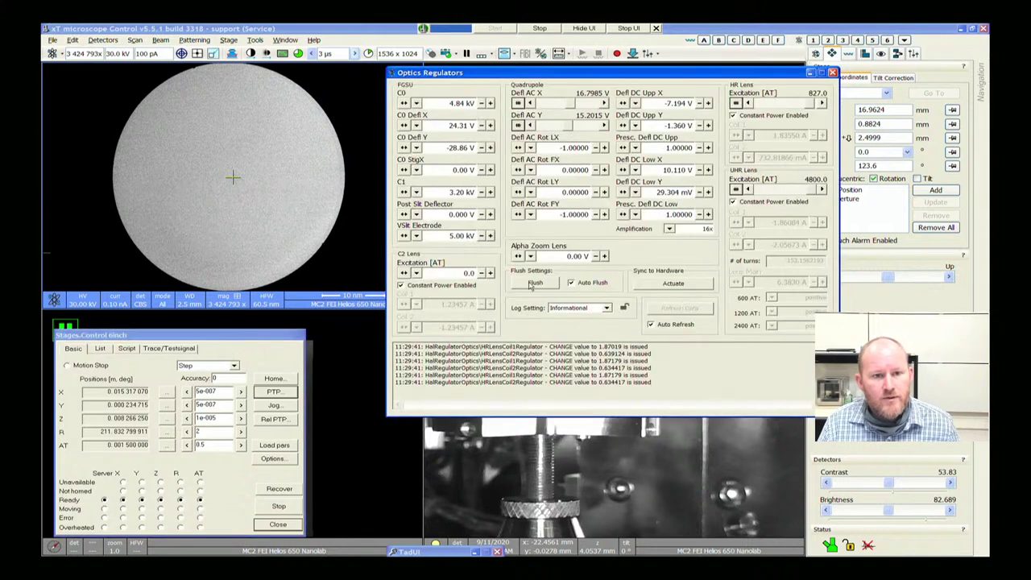
click(773, 103)
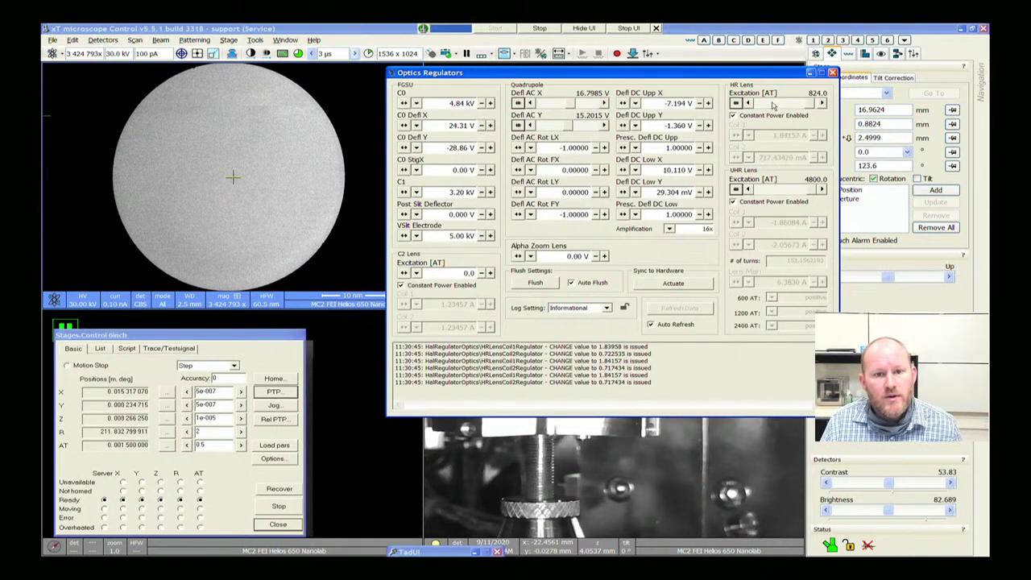
click(773, 104)
click(774, 103)
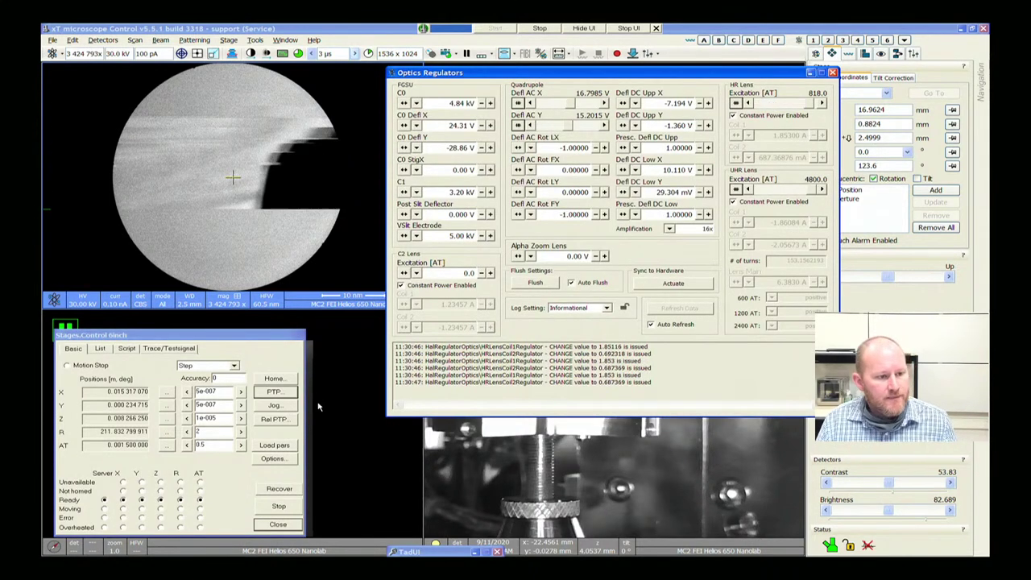
Step the stage in positive X in 5e-007 m increments to about 16.99 mm, moving the aperture edge across the electron beam view
click(240, 392)
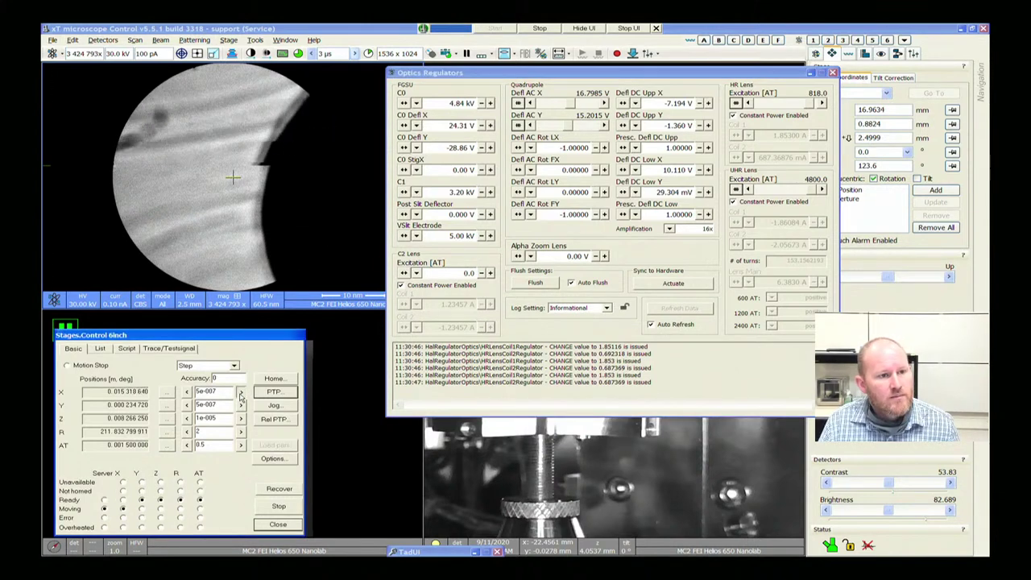
click(240, 392)
click(240, 391)
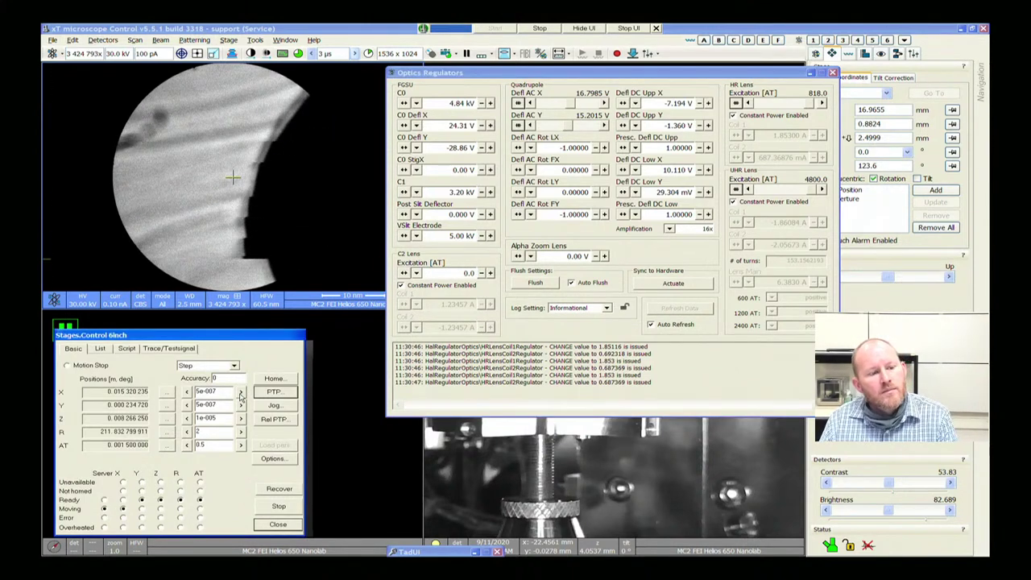
click(240, 392)
click(241, 392)
click(240, 391)
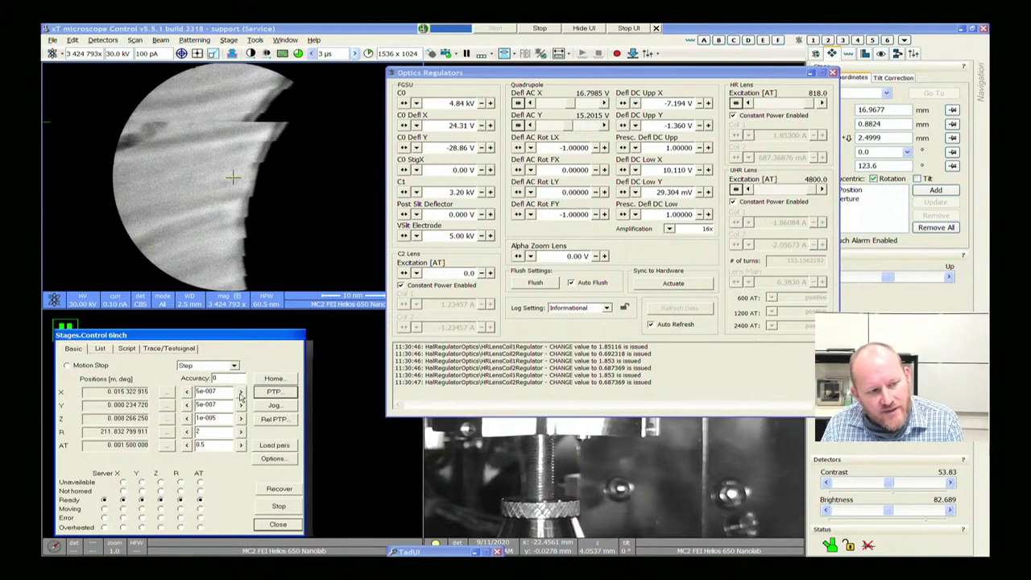
click(240, 392)
click(240, 391)
click(240, 391)
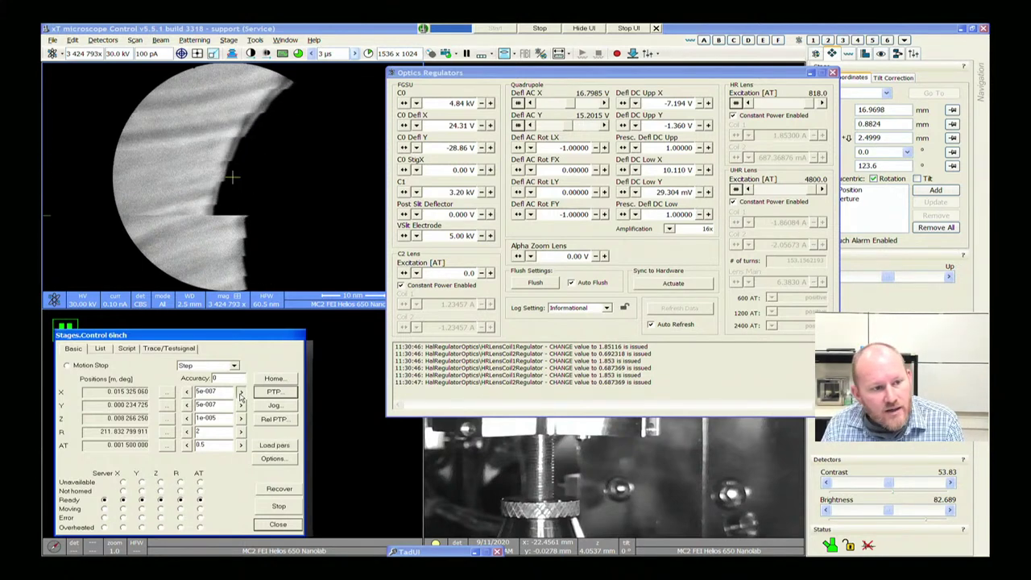
click(240, 392)
click(240, 392)
click(240, 392)
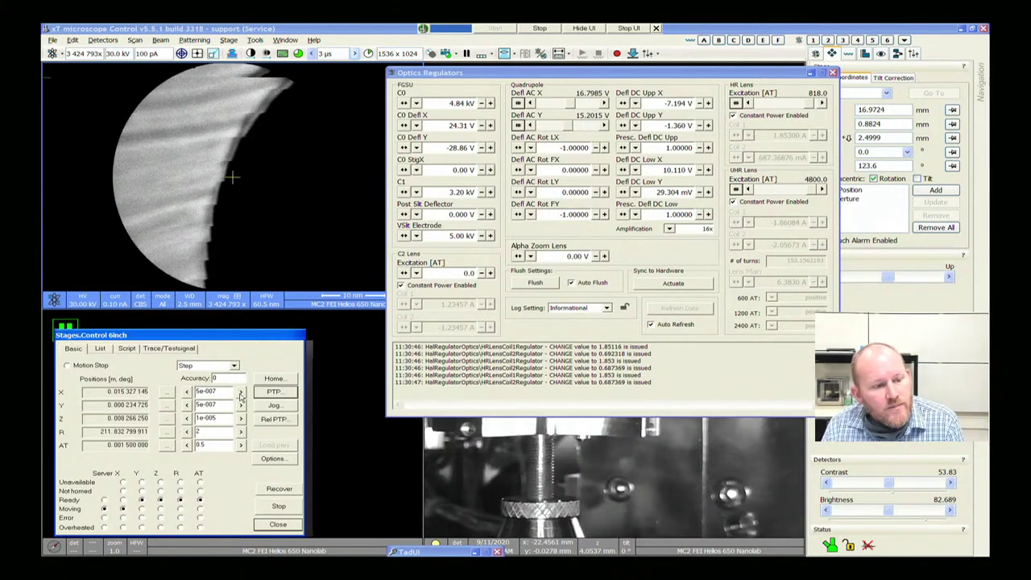
click(241, 392)
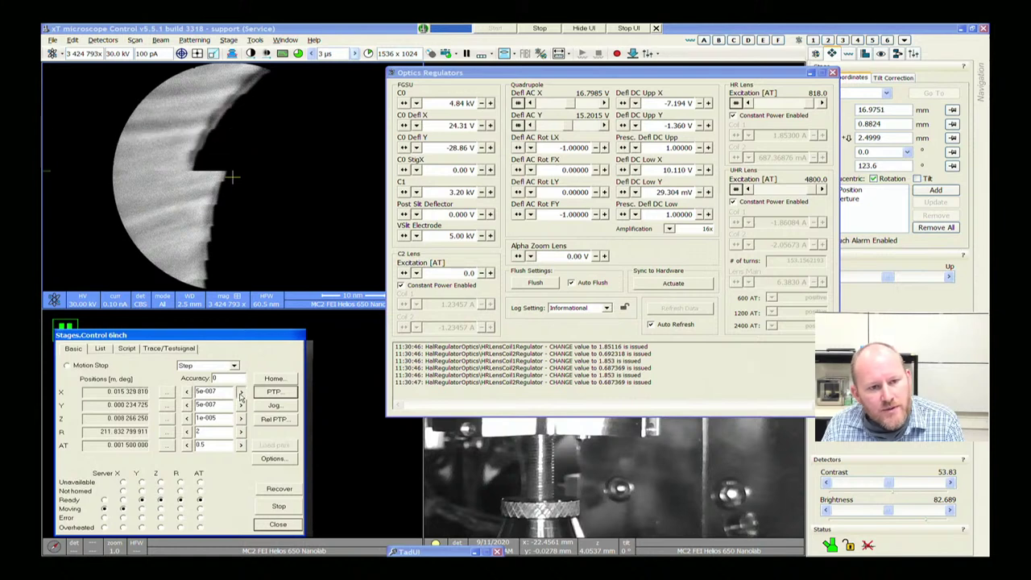
click(240, 392)
click(240, 392)
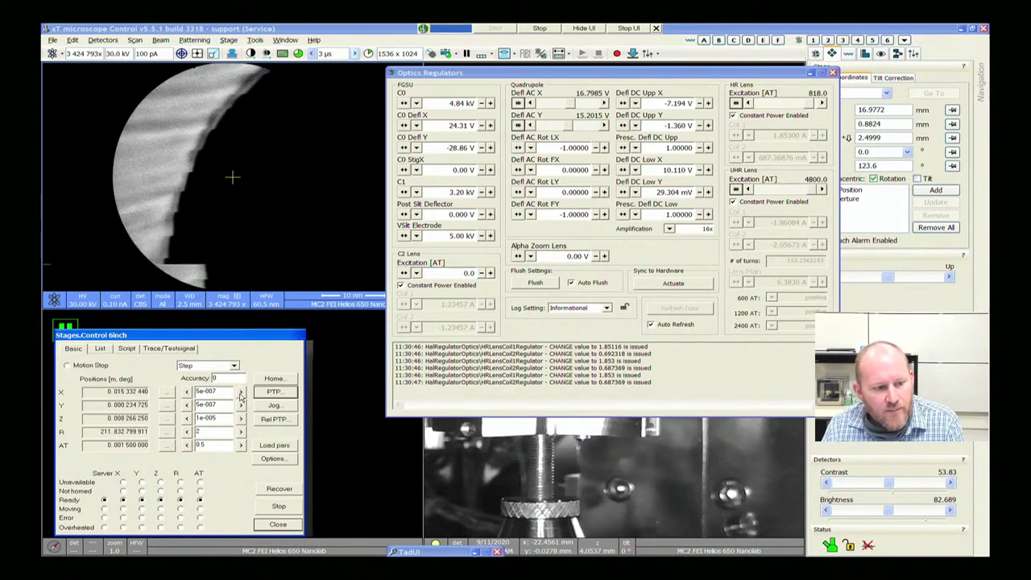
click(240, 391)
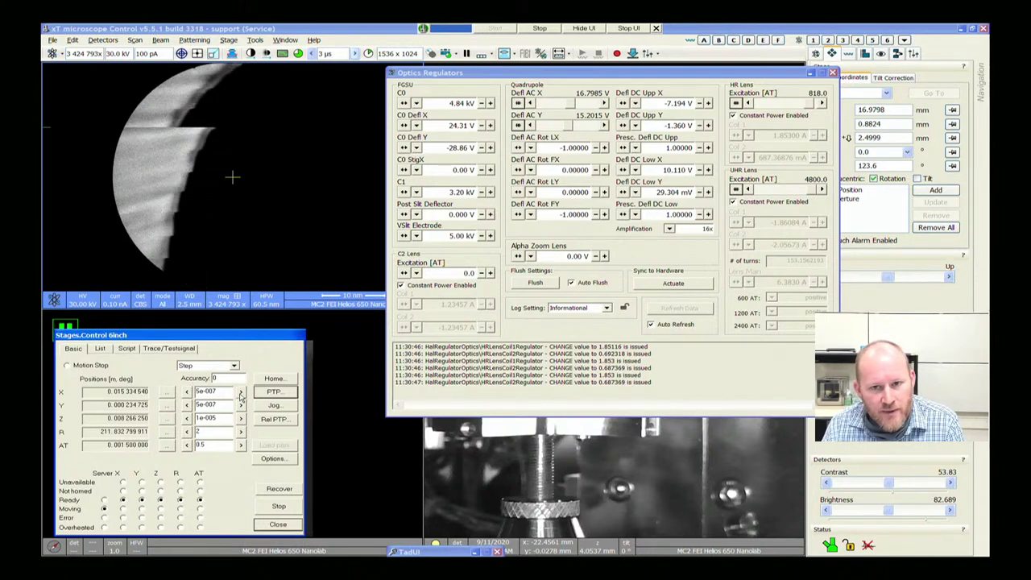
click(240, 392)
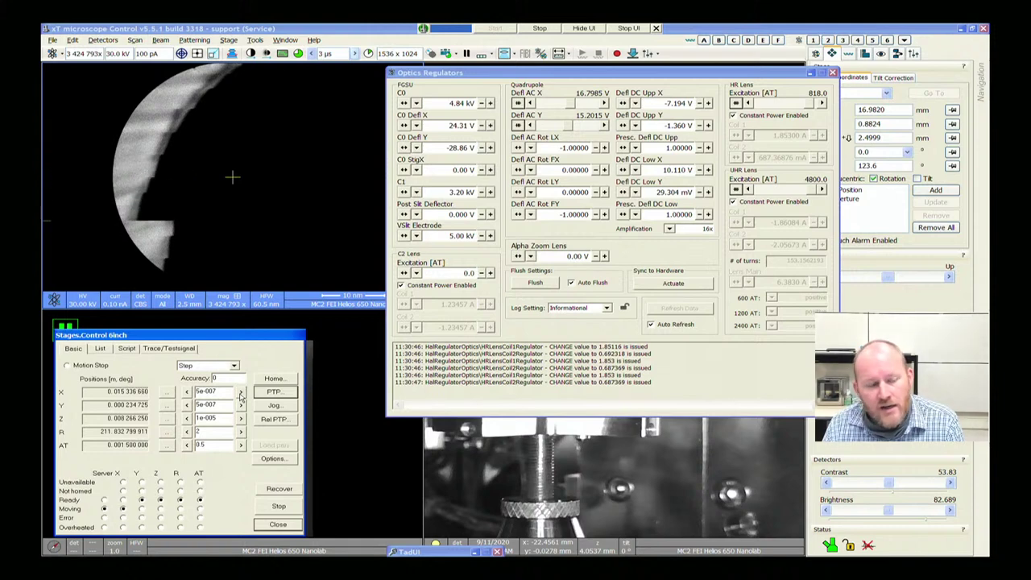
click(240, 391)
click(240, 391)
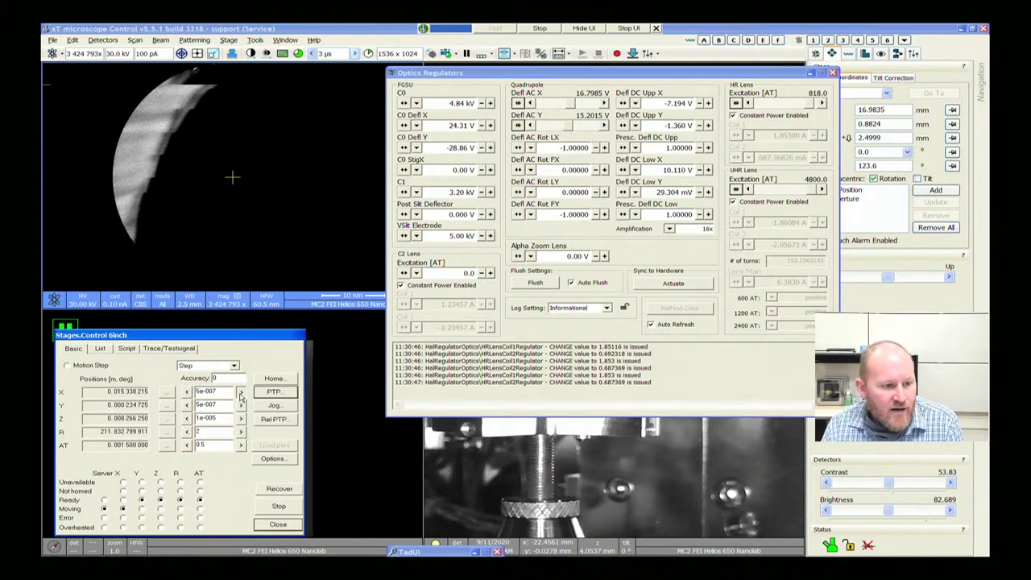
click(240, 391)
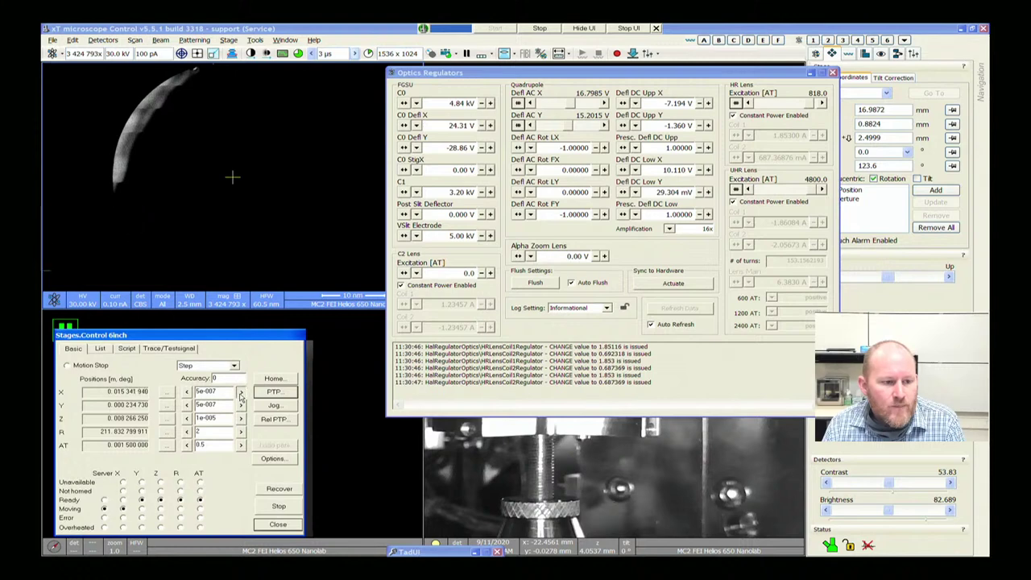
click(240, 392)
click(241, 394)
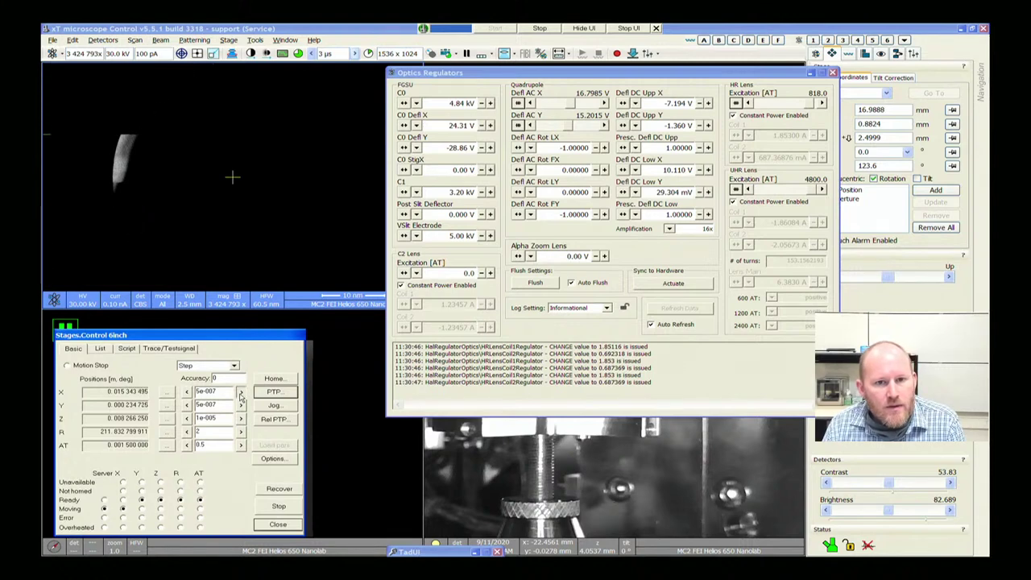
click(241, 394)
click(241, 394)
click(241, 394)
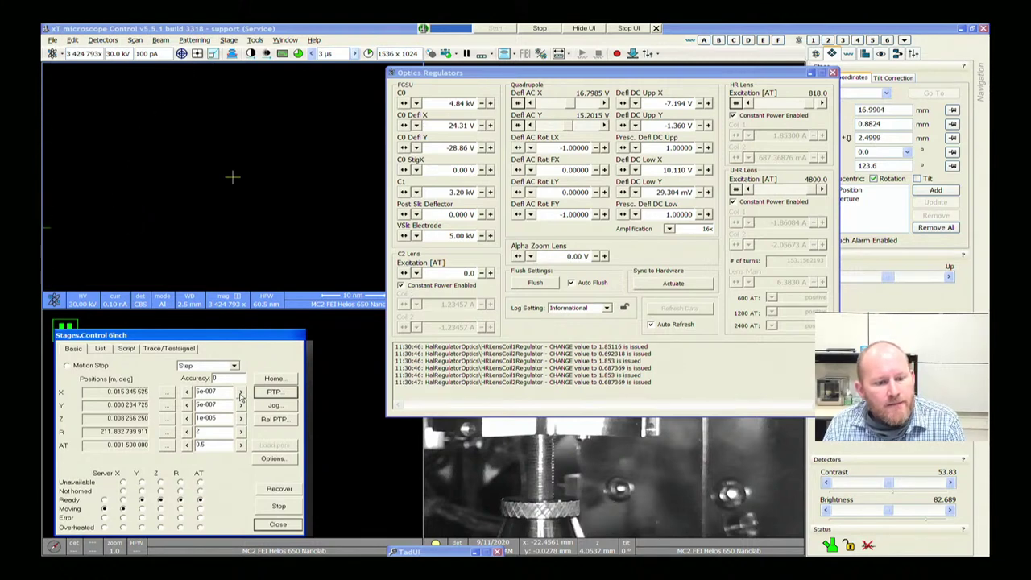
click(241, 394)
click(241, 395)
click(241, 395)
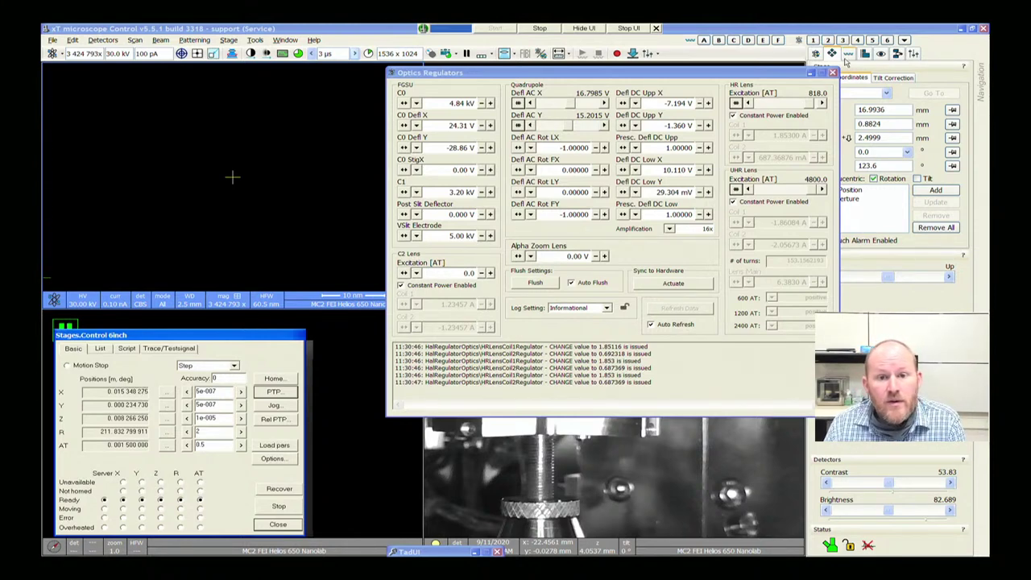
Bring up the beam controls with the specimen current readout and shorten the electron beam dwell time to 50 ns
drag(792, 78, 731, 85)
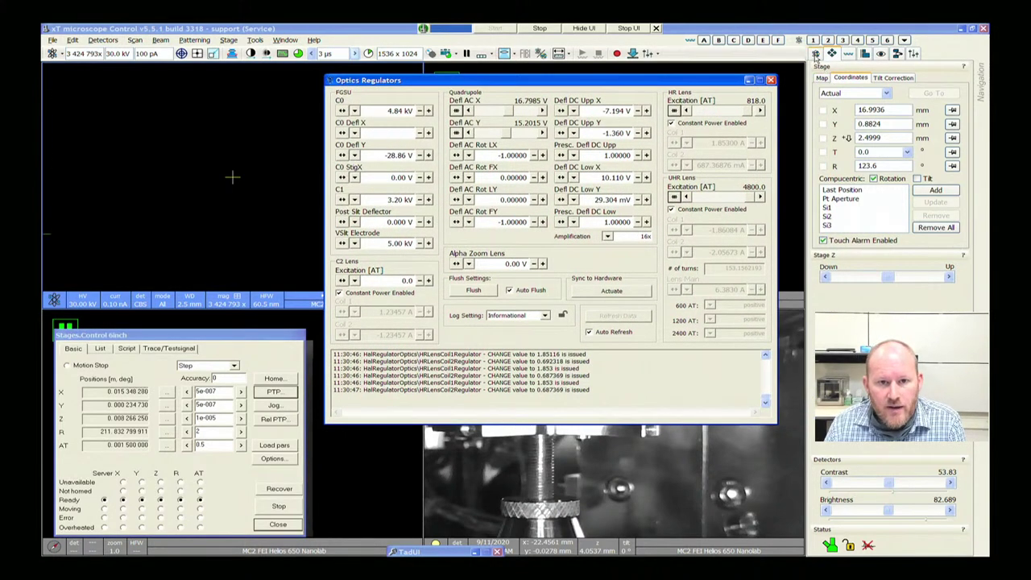
click(817, 53)
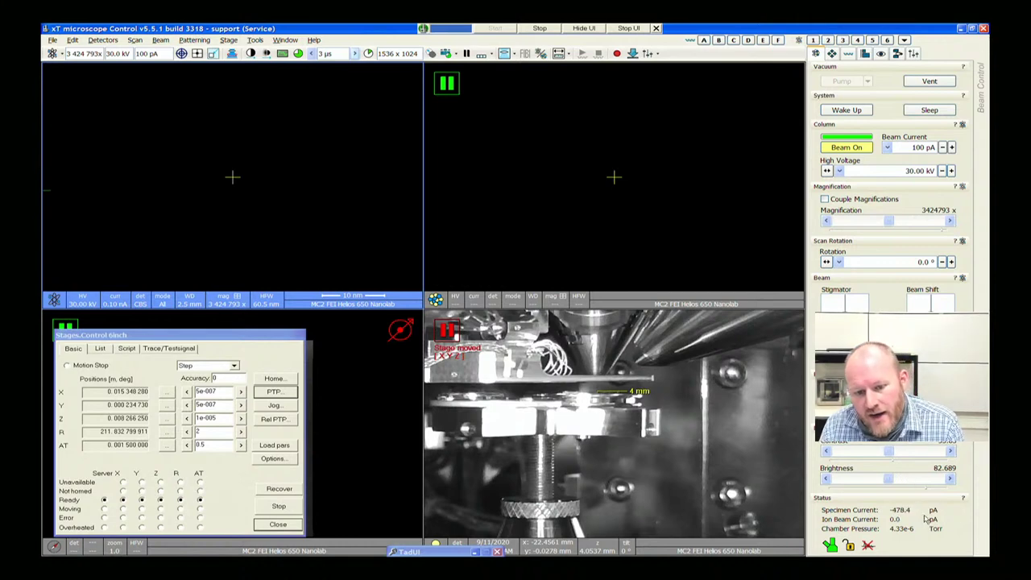
click(354, 54)
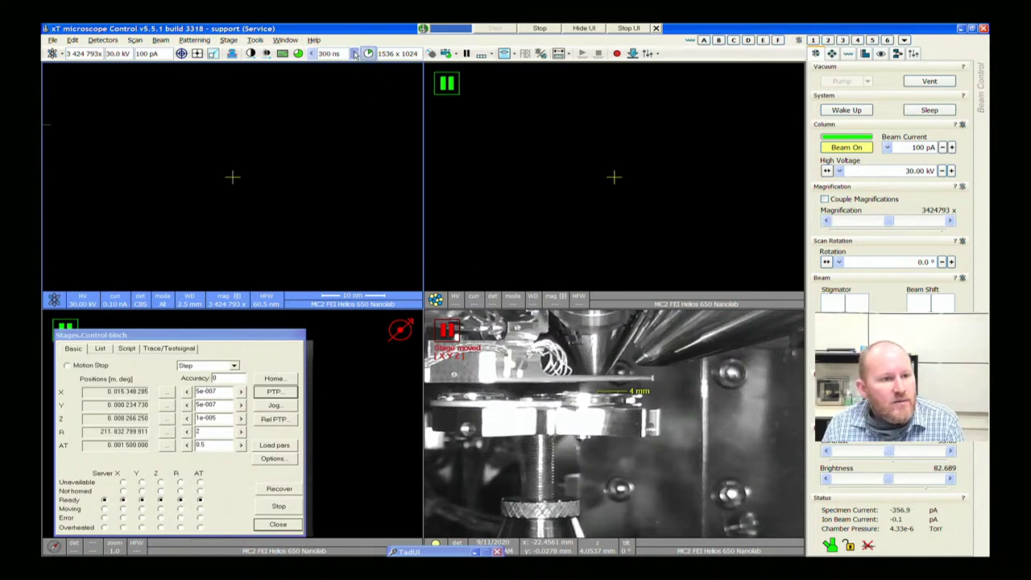
click(355, 54)
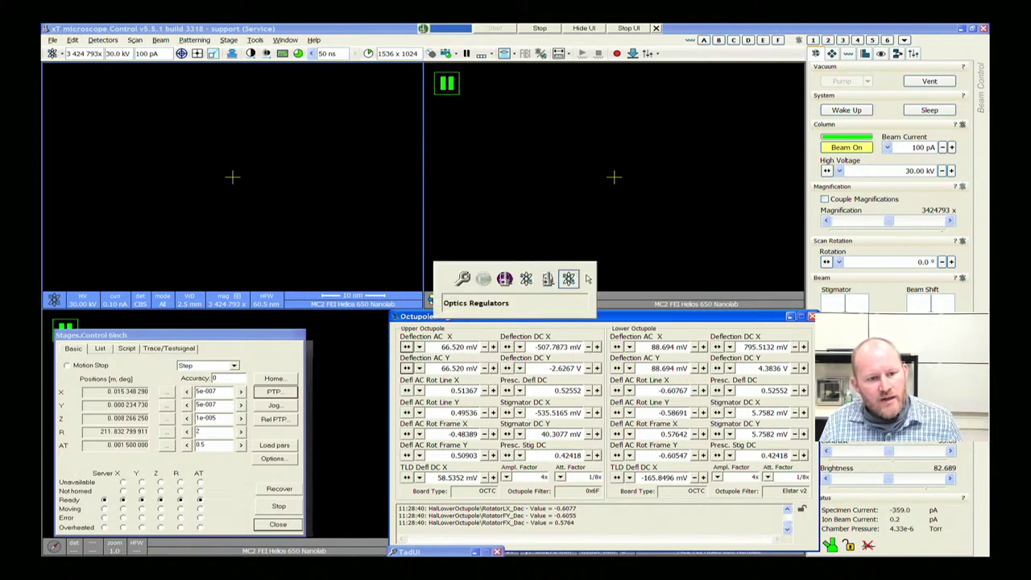
Bring up the Optics Regulators window, move it clear of the electron beam view, and return to the microscope window
click(571, 279)
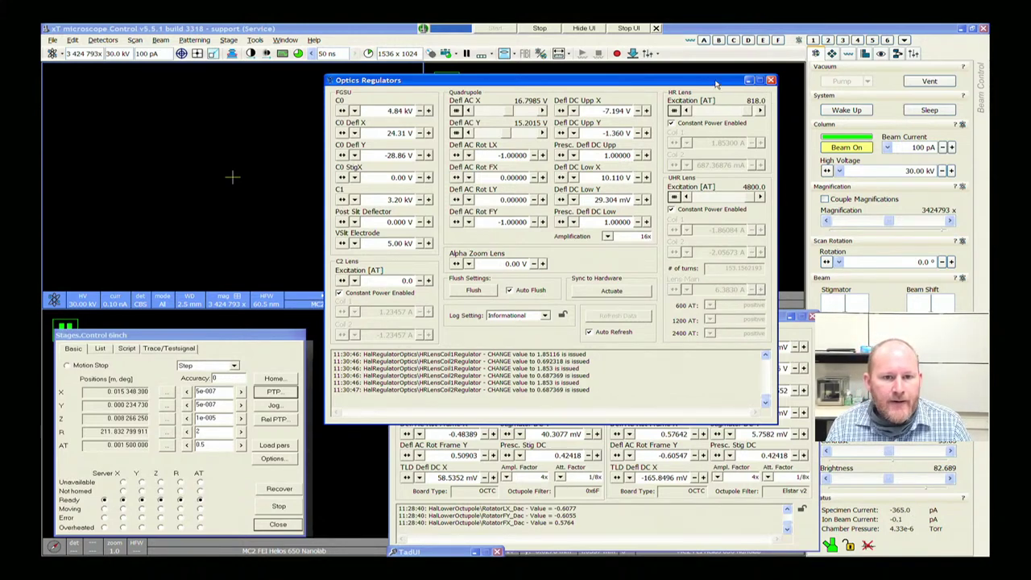
drag(716, 83, 752, 83)
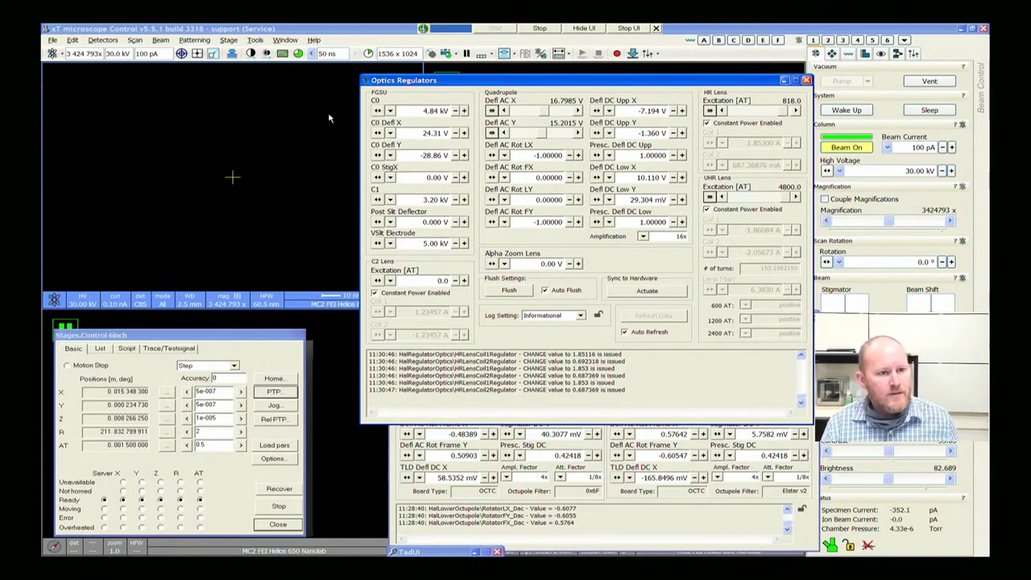
click(289, 127)
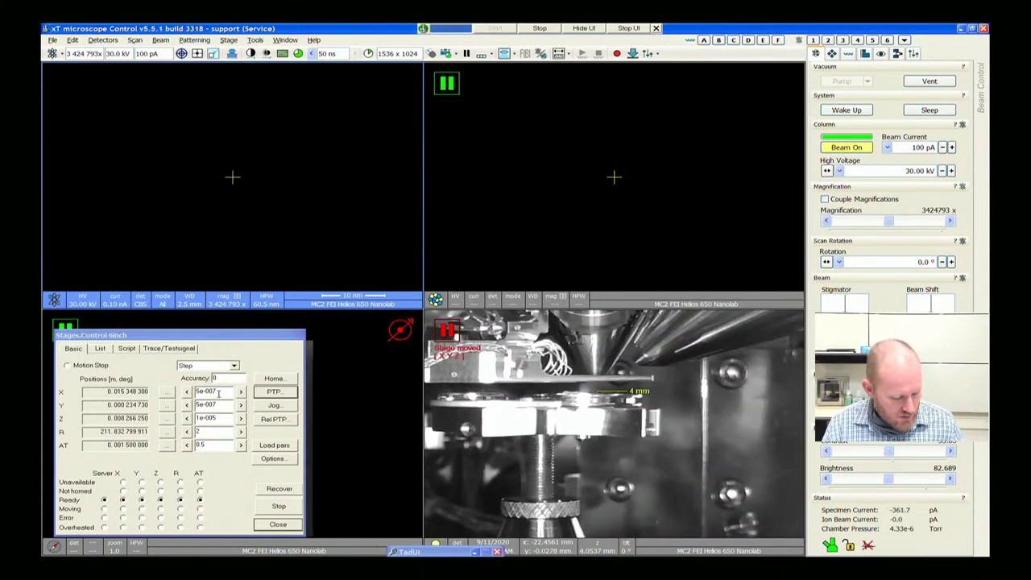
Switch to iFast Runner and run the Exit SACP recipe
key(alt+Tab)
key(alt+Tab)
key(alt+Tab)
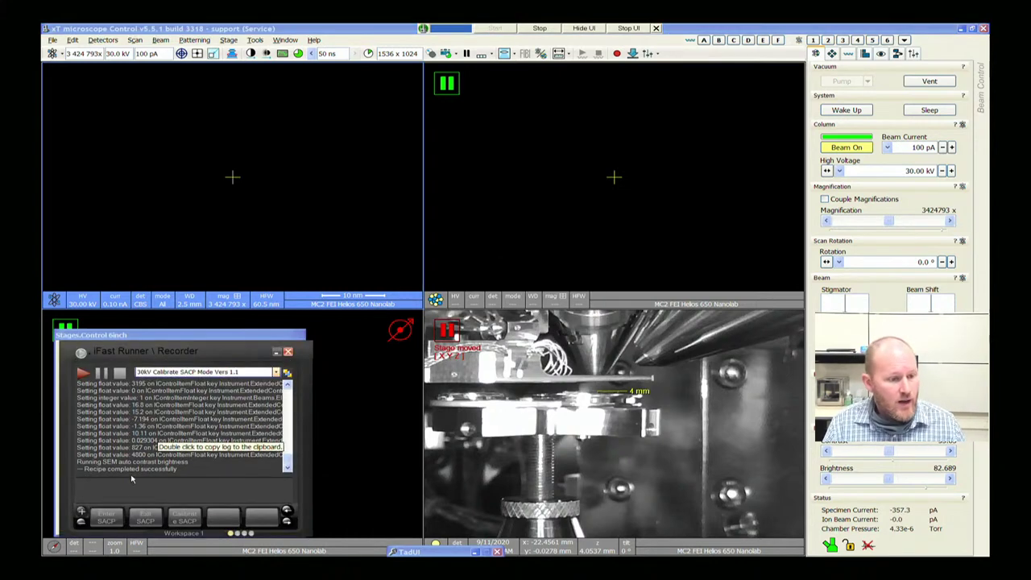
click(145, 517)
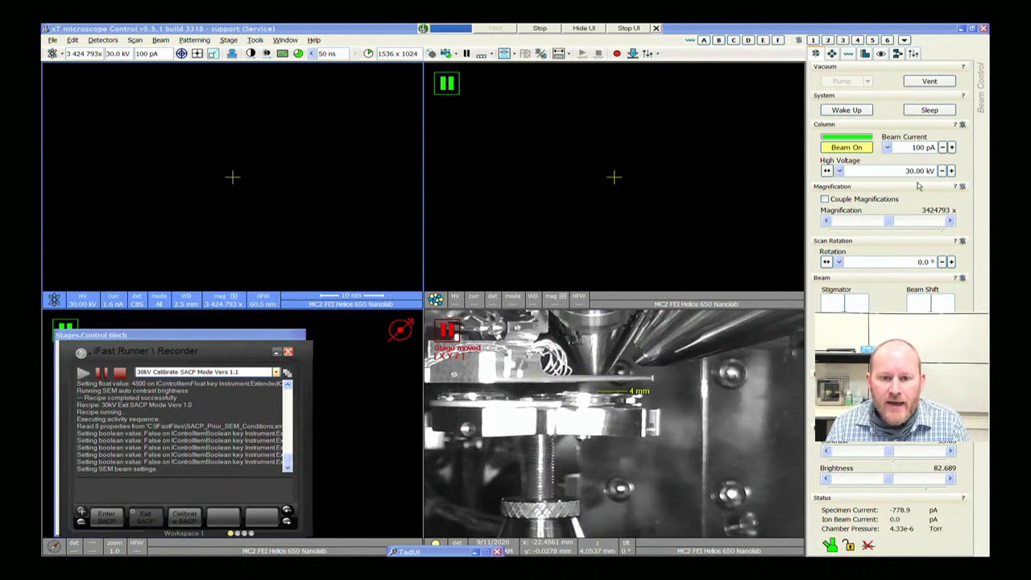
Move the stage to the stored position Si3
click(833, 54)
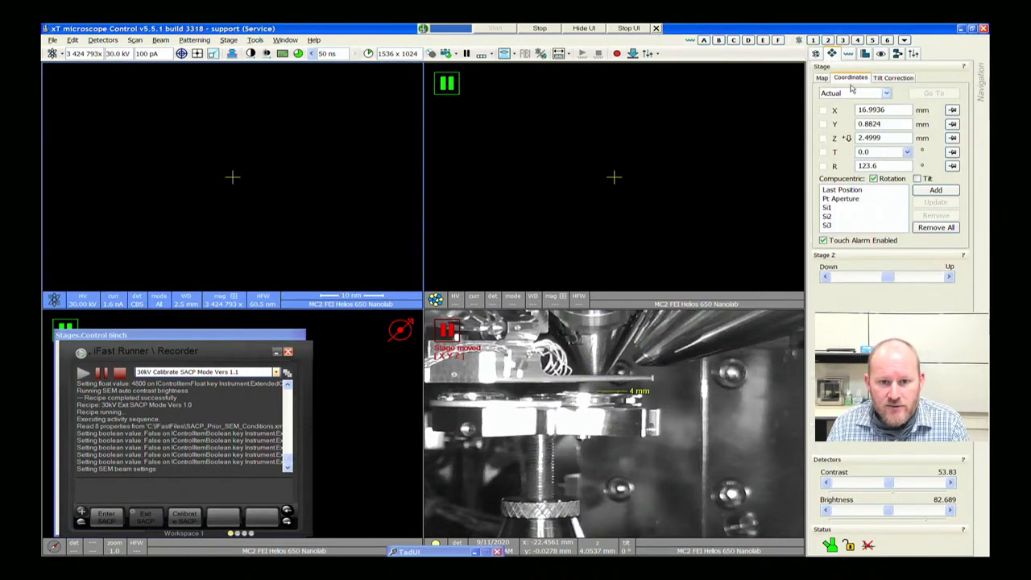
click(827, 226)
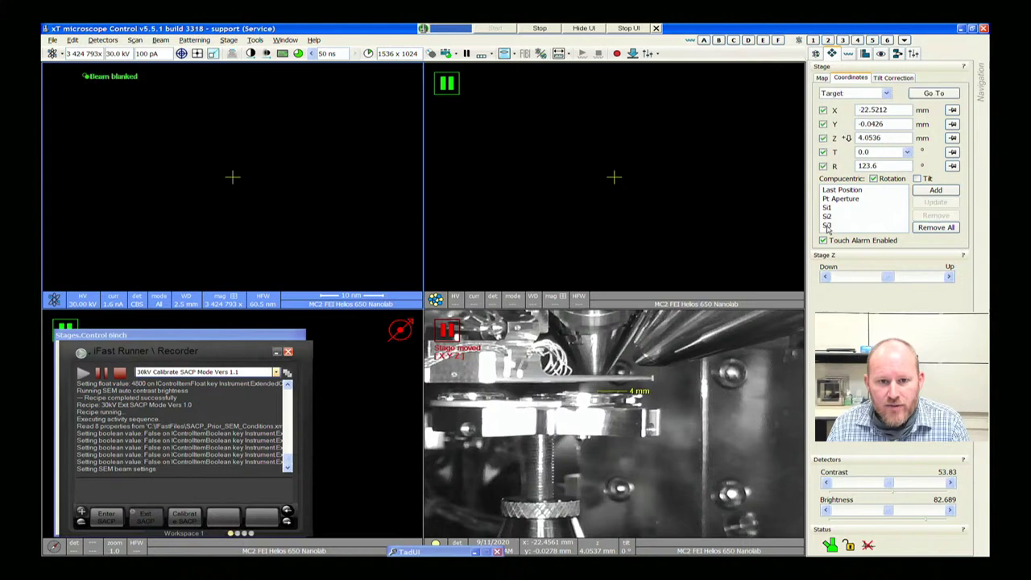
double_click(882, 222)
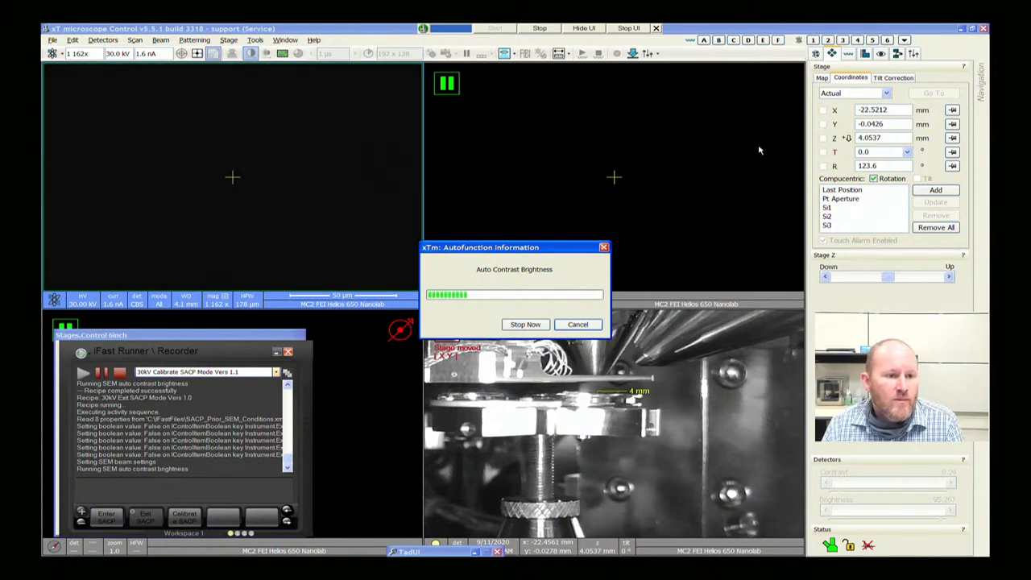
Check which detector is active for the electron beam view and set the dwell time to 1 µs
click(103, 41)
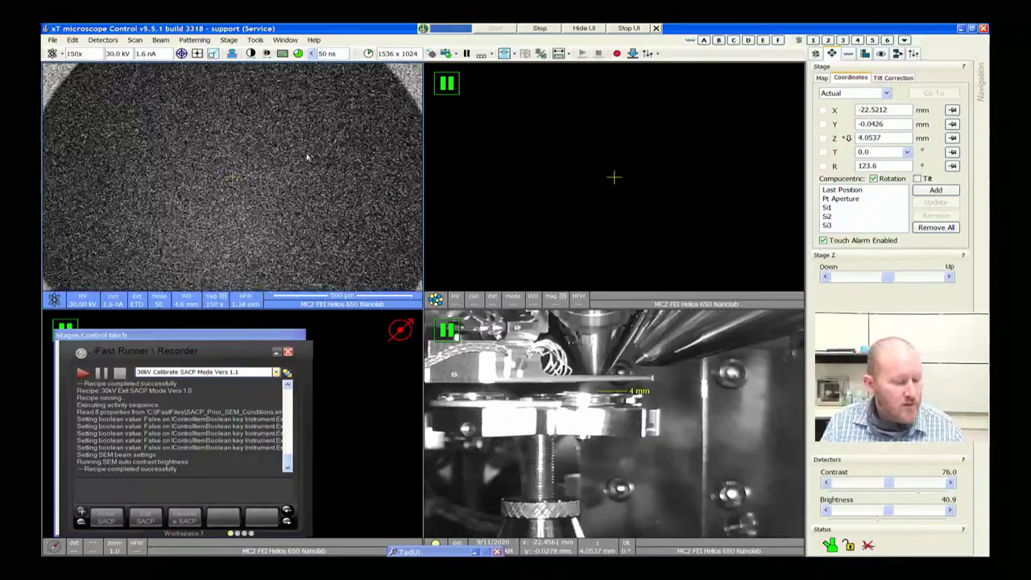
click(104, 40)
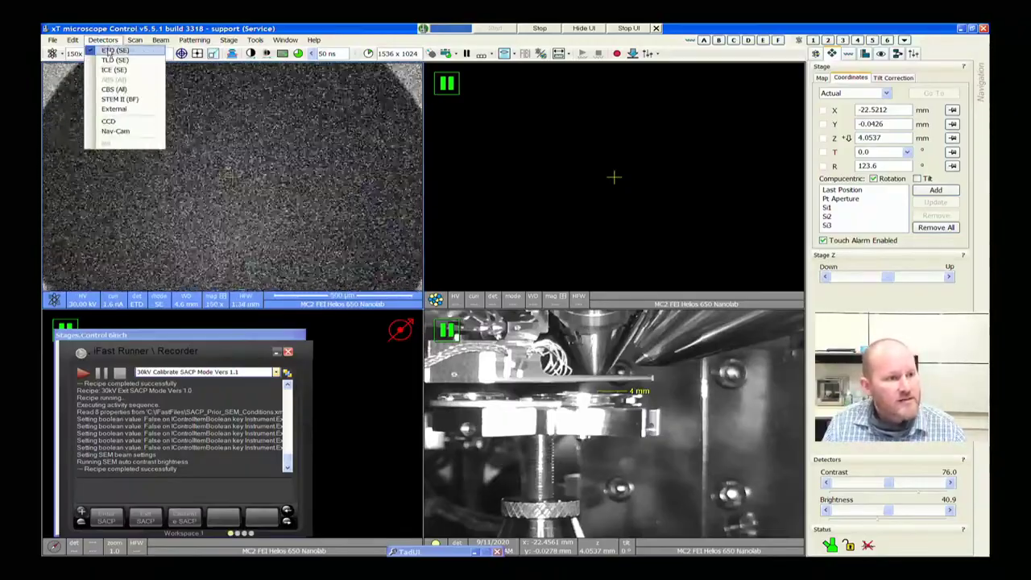
click(231, 133)
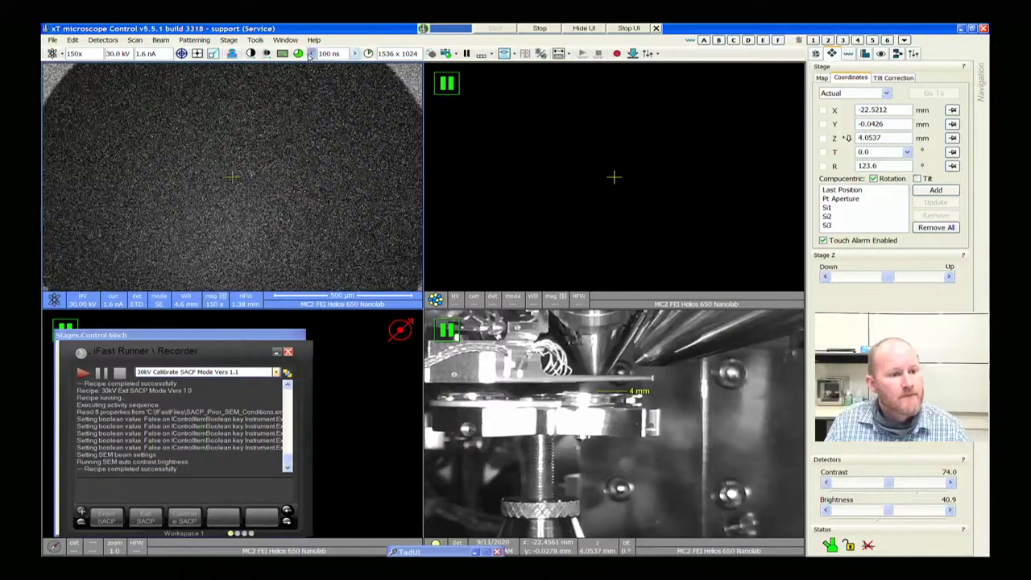
click(311, 54)
click(311, 54)
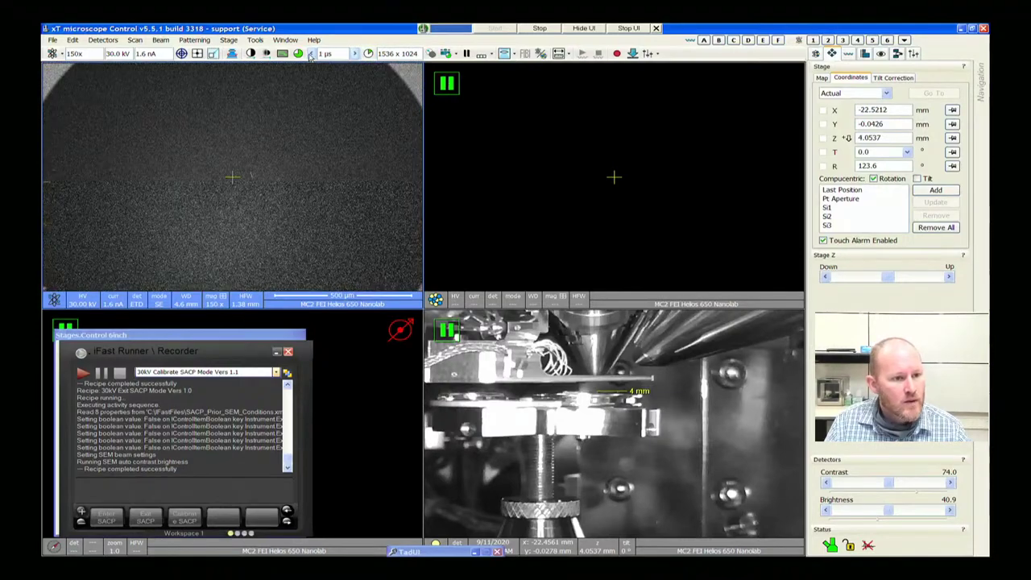
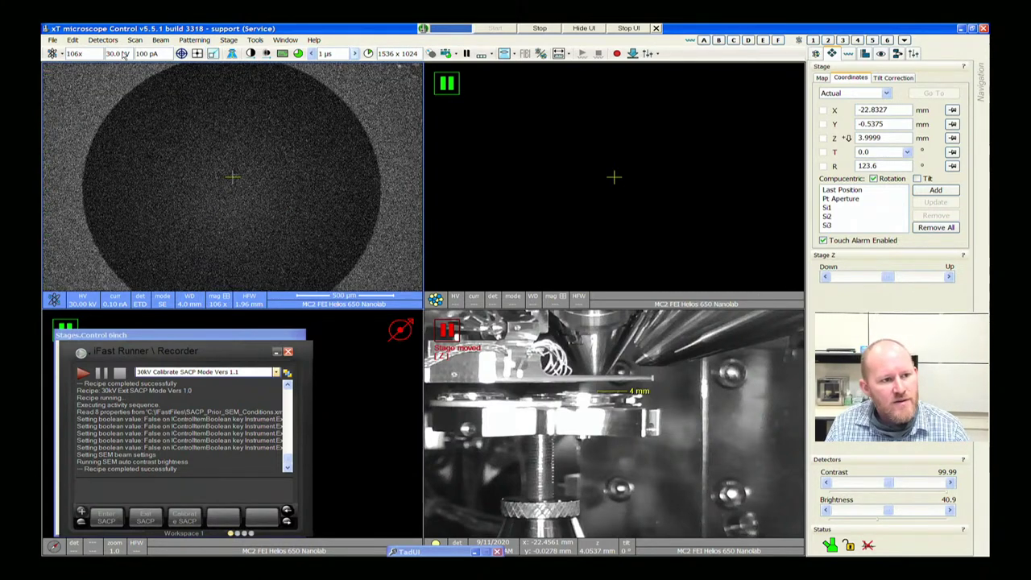
Move the stage to X -23.1211 mm and Y -0.5784 mm, refresh the chamber camera image, and reactivate the electron beam view
double_click(188, 186)
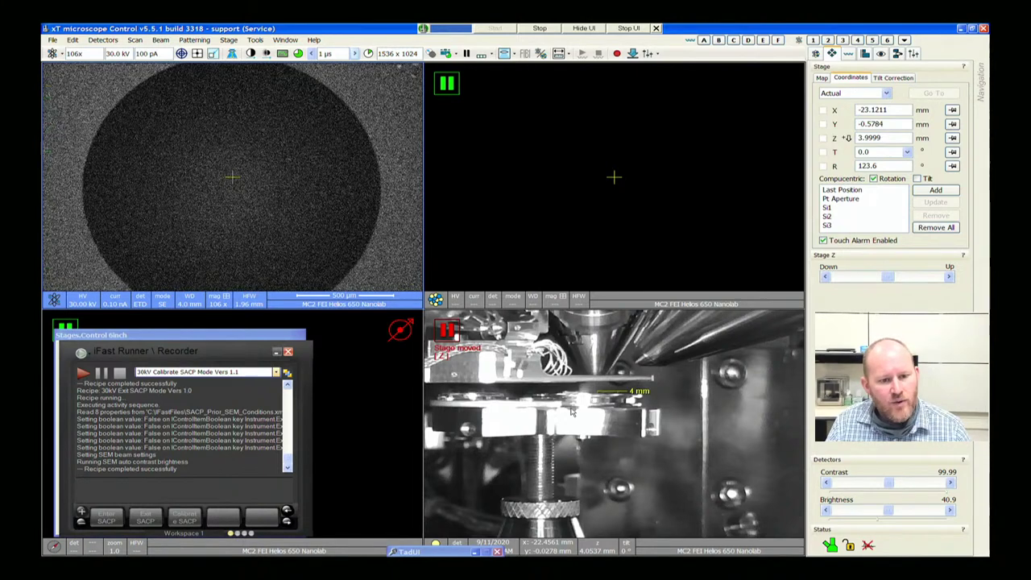
click(466, 53)
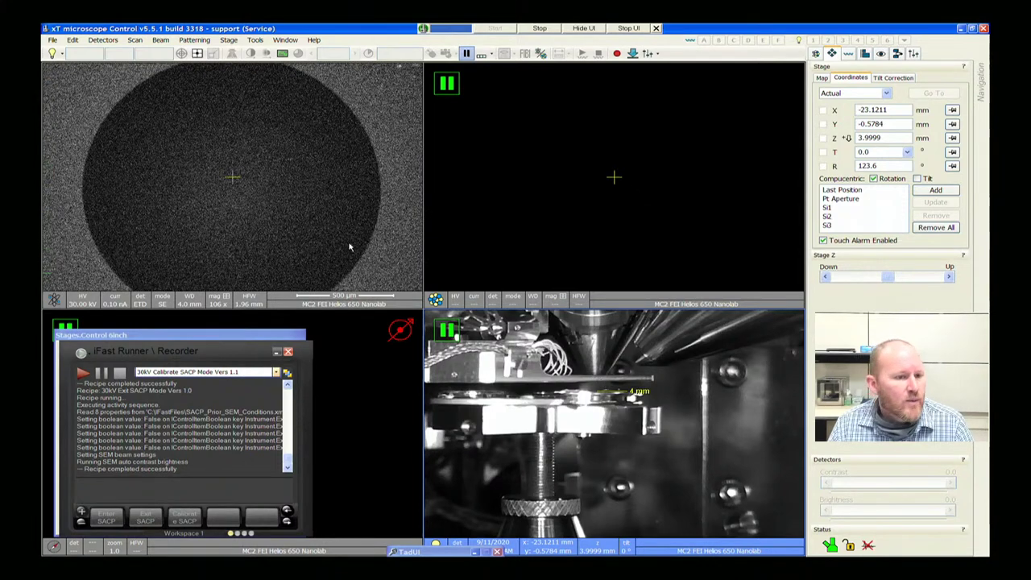
click(214, 207)
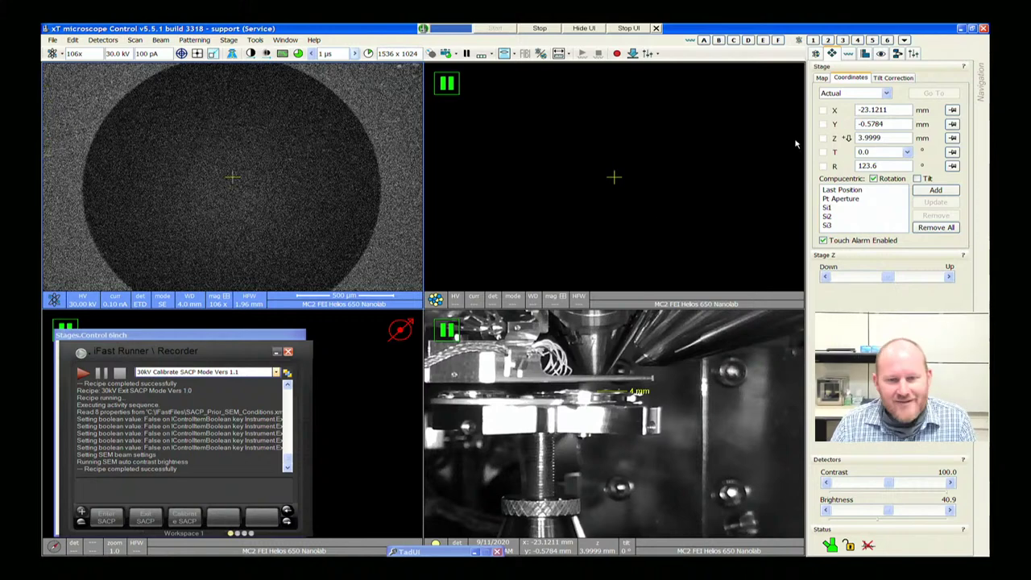
Bring up the list of E-column UC alignments
click(913, 54)
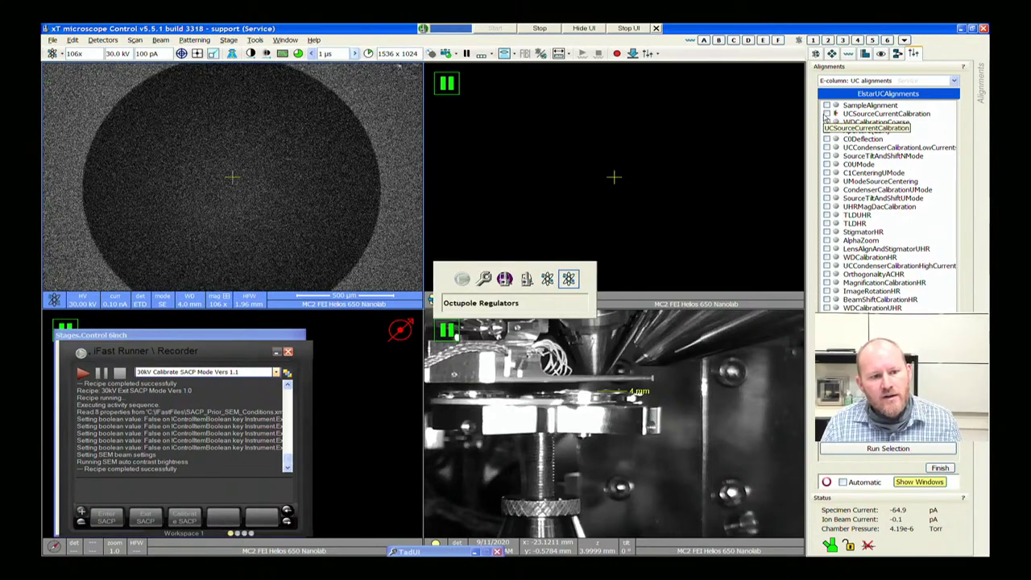
Open the Octupole Regulators and Optics Regulators and set the C2 lens excitation to 0
click(454, 277)
mouse_move(461, 278)
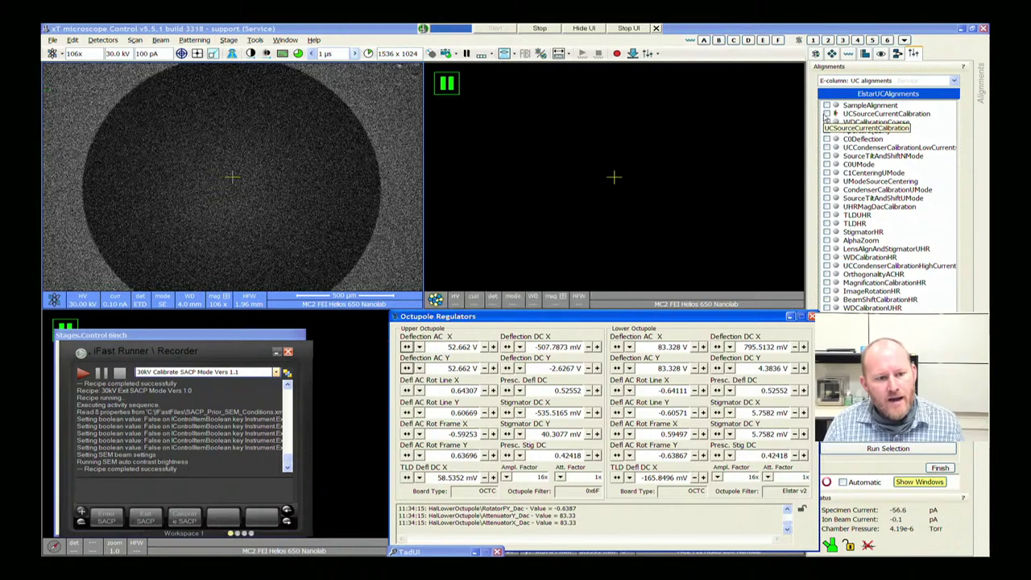
click(569, 278)
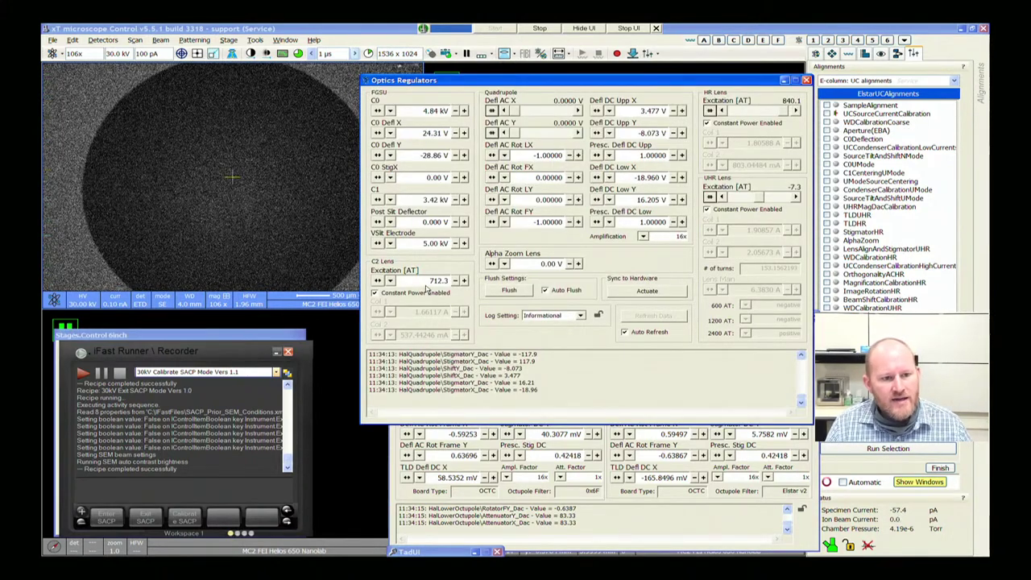
text(0)
key(Return)
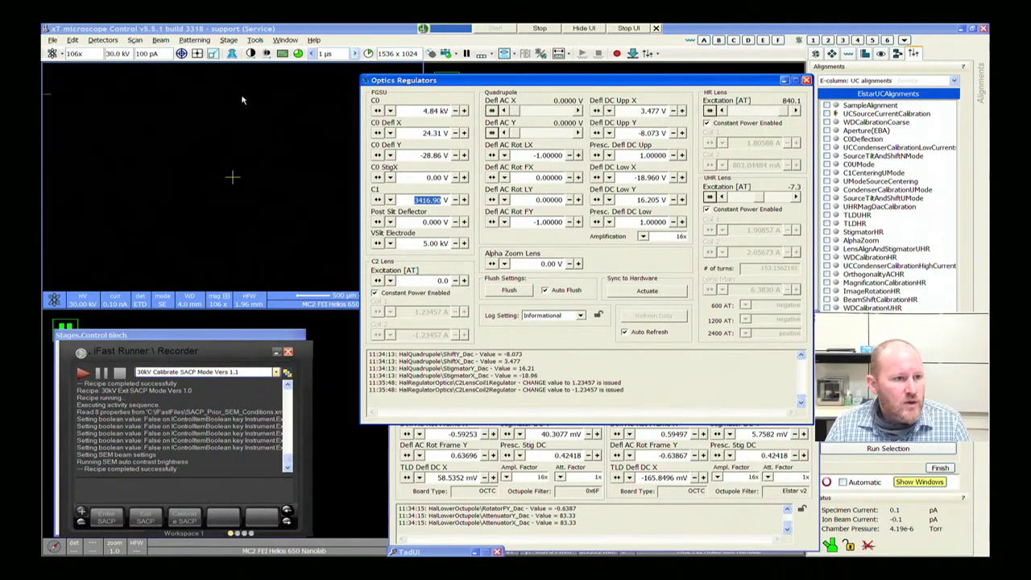
Set the electron beam current to 0.20 nA to reload the lens values and close the Optics Regulators
click(142, 54)
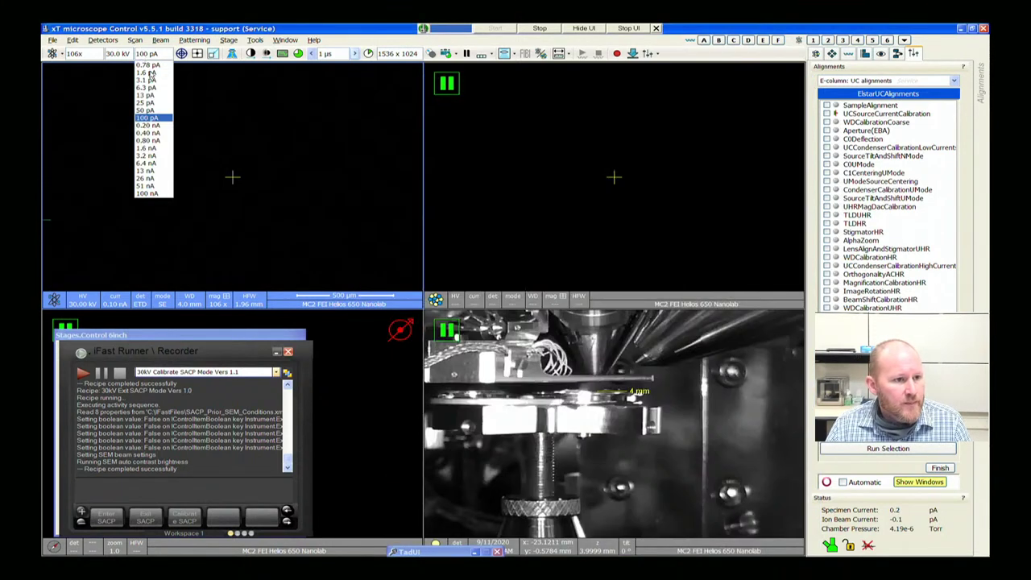
click(153, 120)
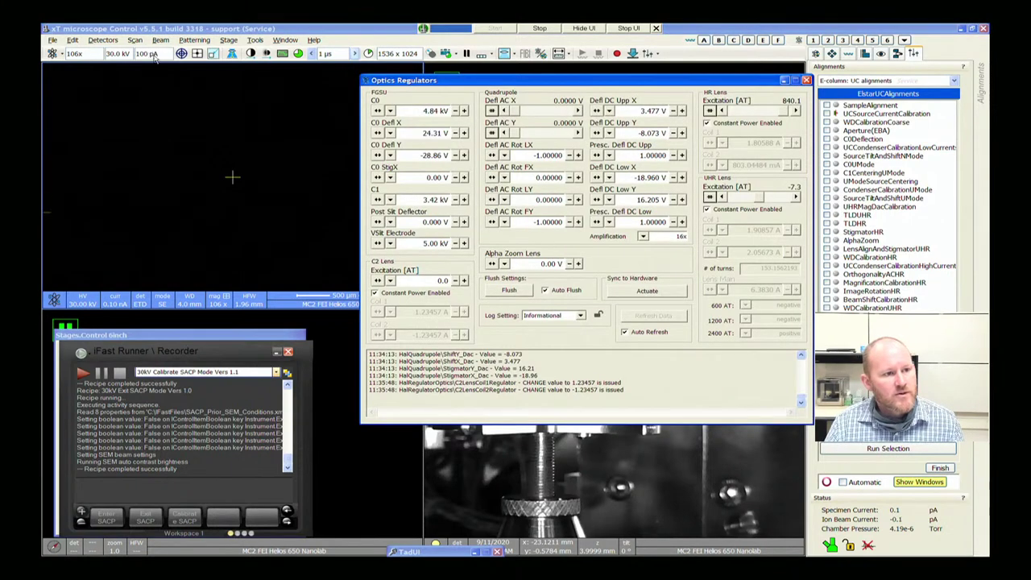
click(155, 54)
click(149, 126)
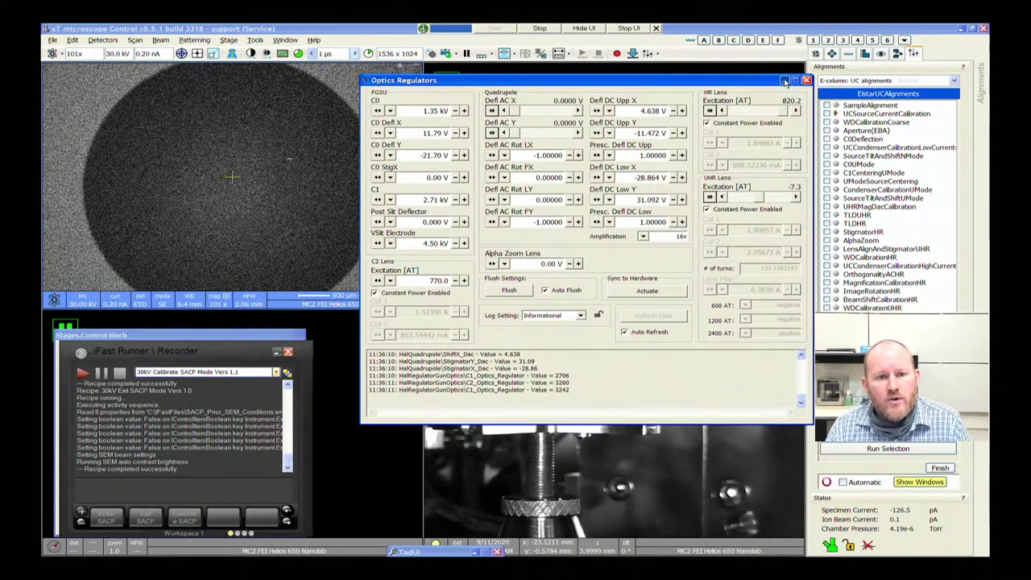
click(807, 79)
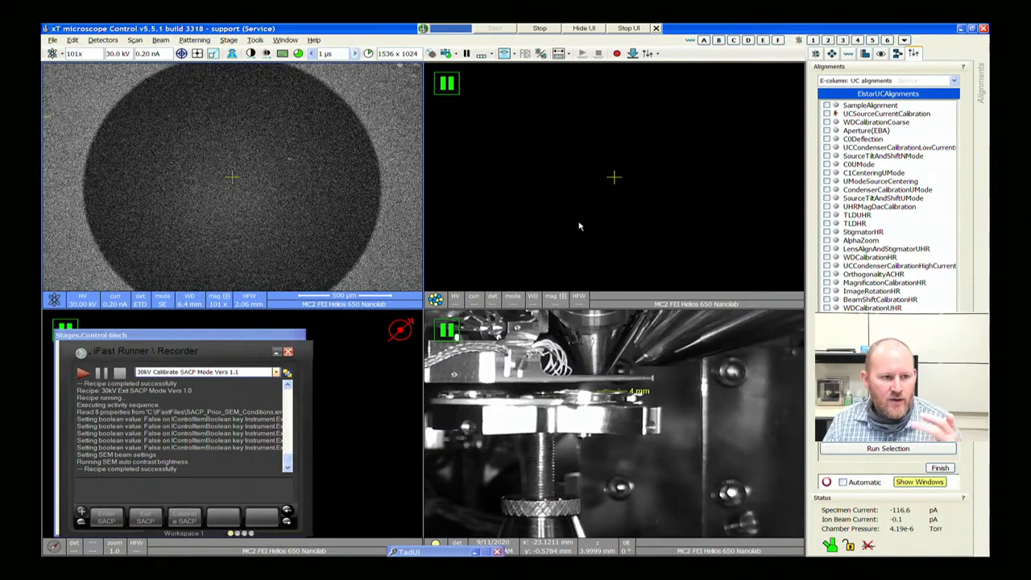
Select UCSourceCurrentCalibration for running and review the available alignment procedures, keeping E-column: UC alignments as the active one
click(827, 113)
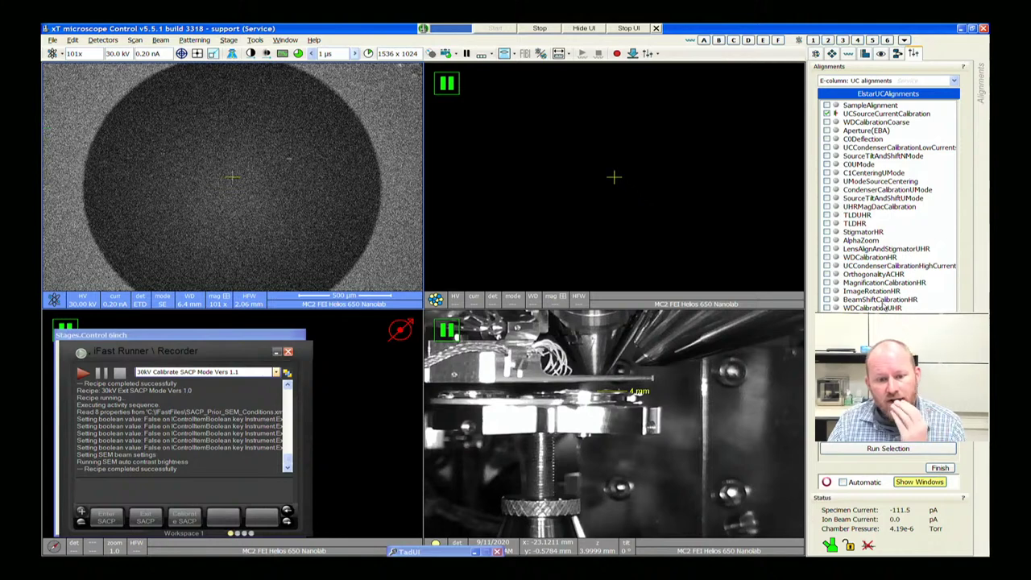
click(861, 94)
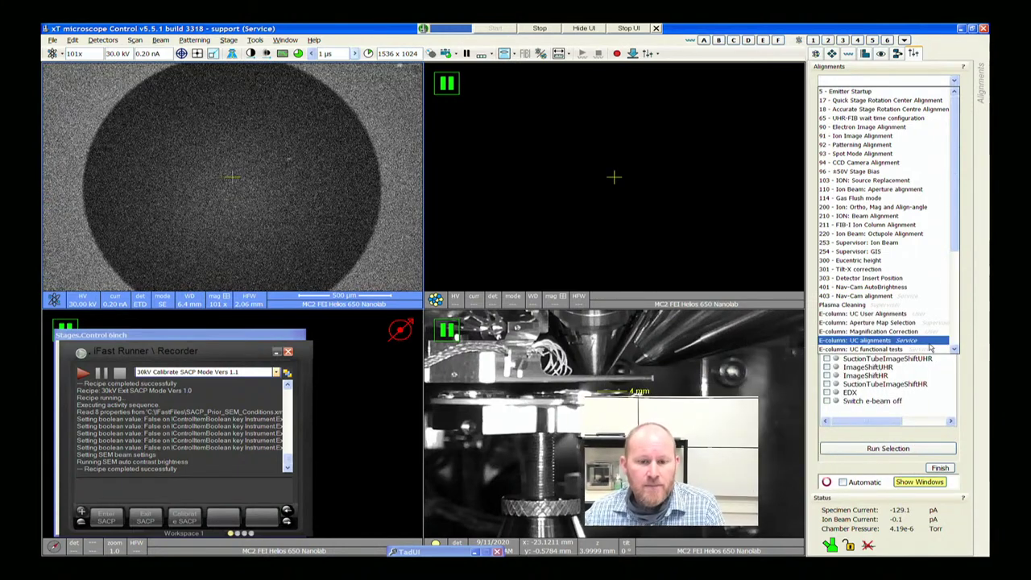
drag(930, 348, 904, 310)
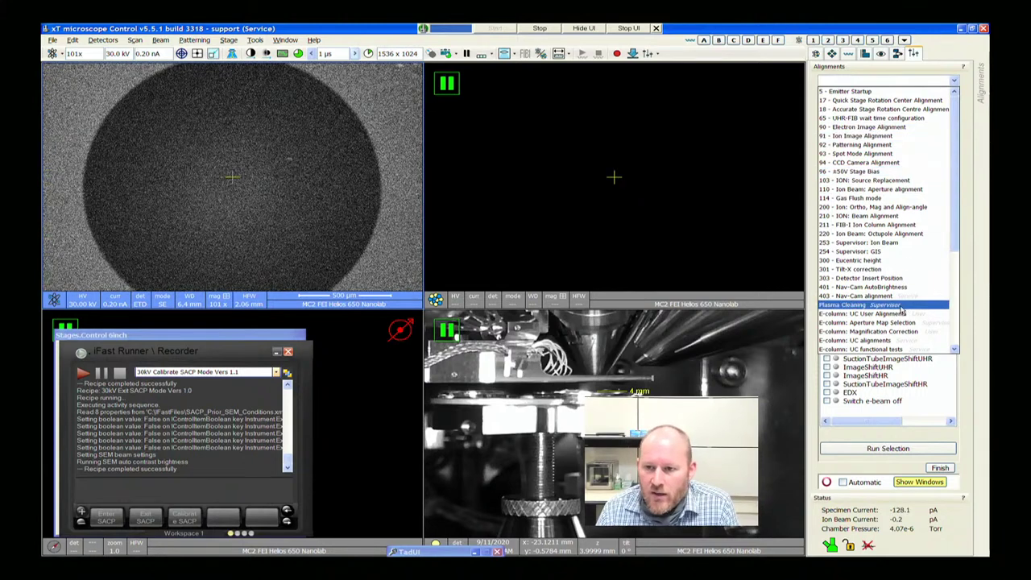
click(890, 298)
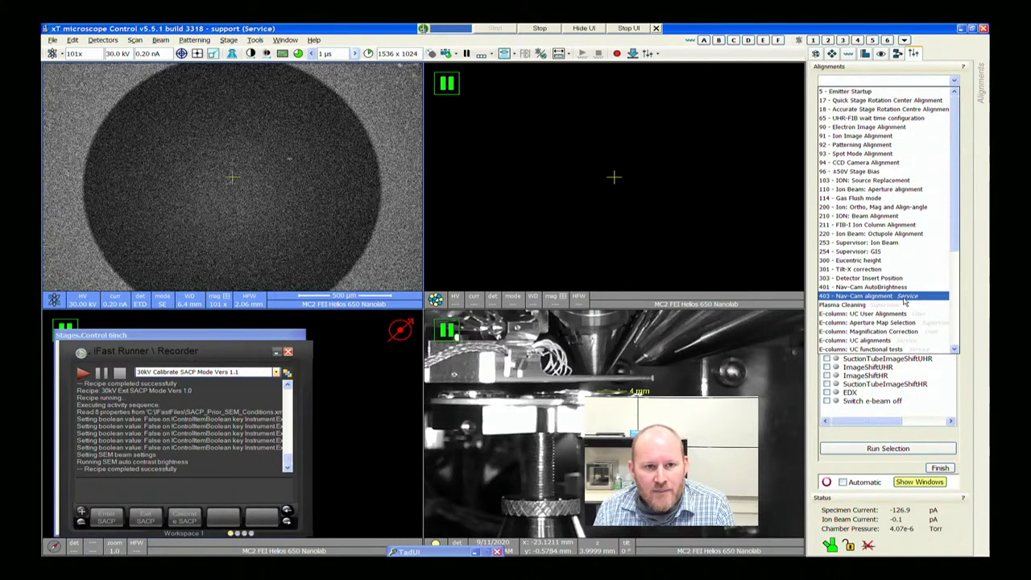
click(898, 314)
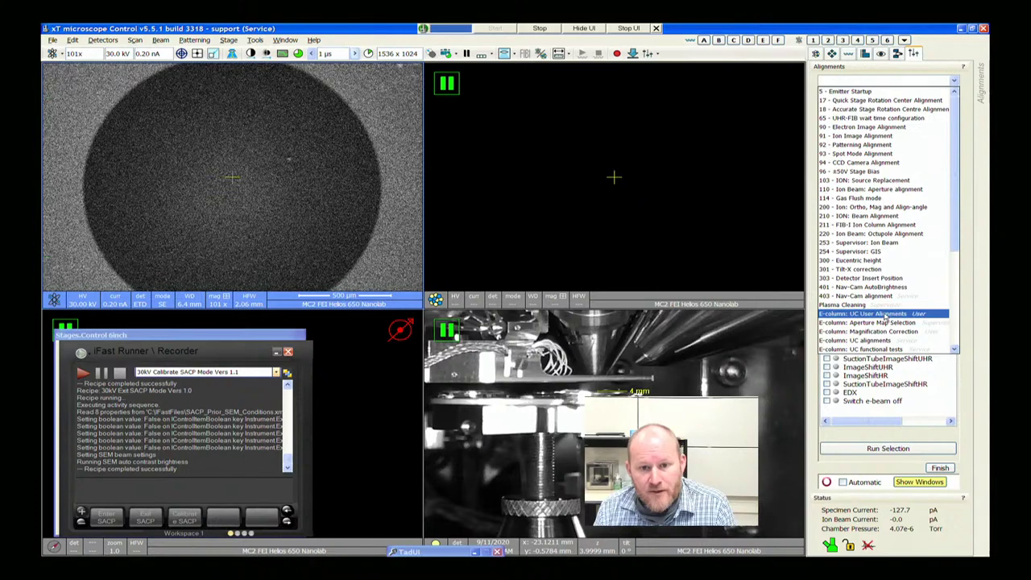
drag(887, 320, 879, 343)
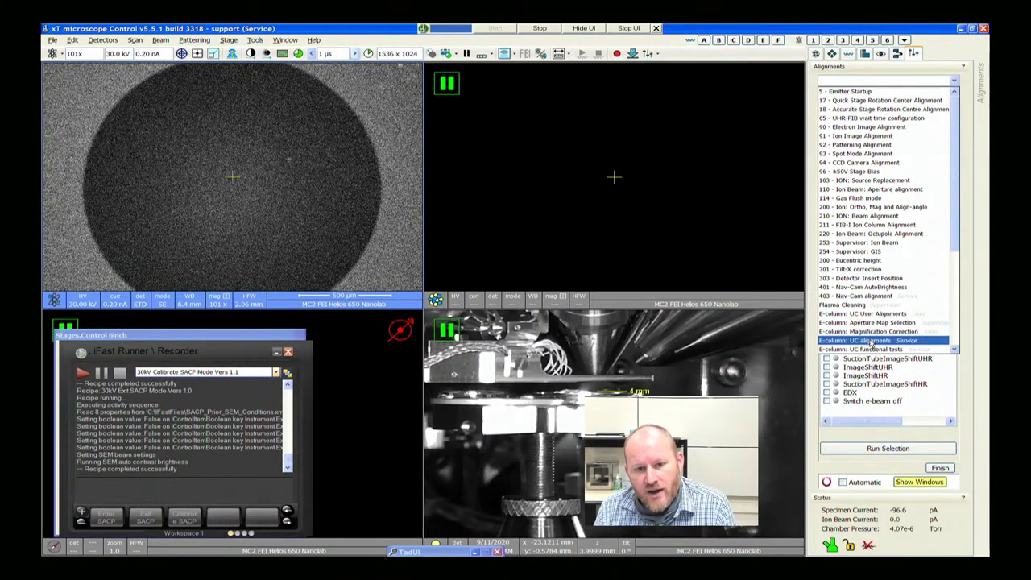
click(870, 342)
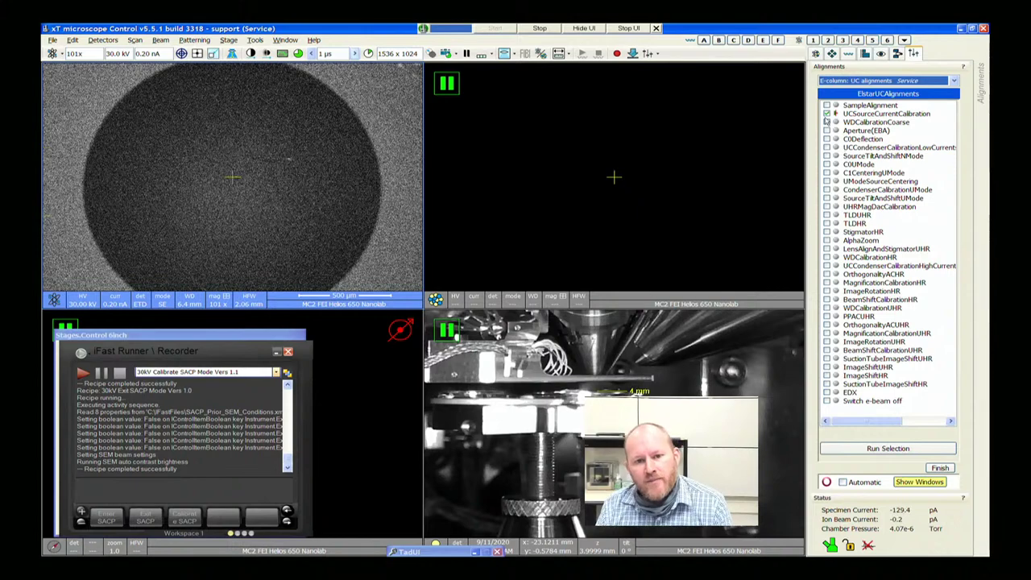
Run the source current calibration without the automatic stage move to the Faraday cup, and place the Optics Regulators window below its instructions
click(889, 449)
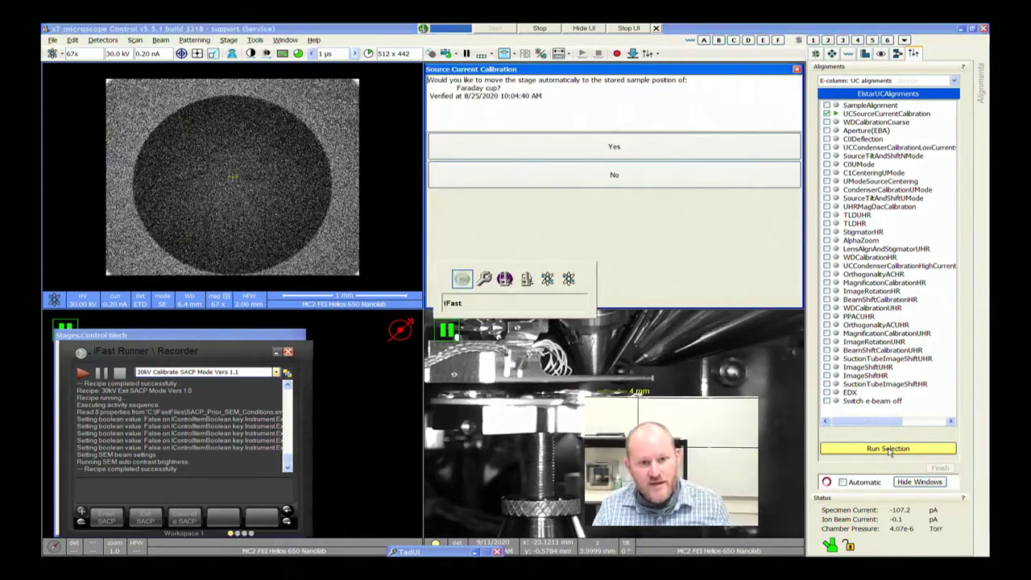
click(617, 177)
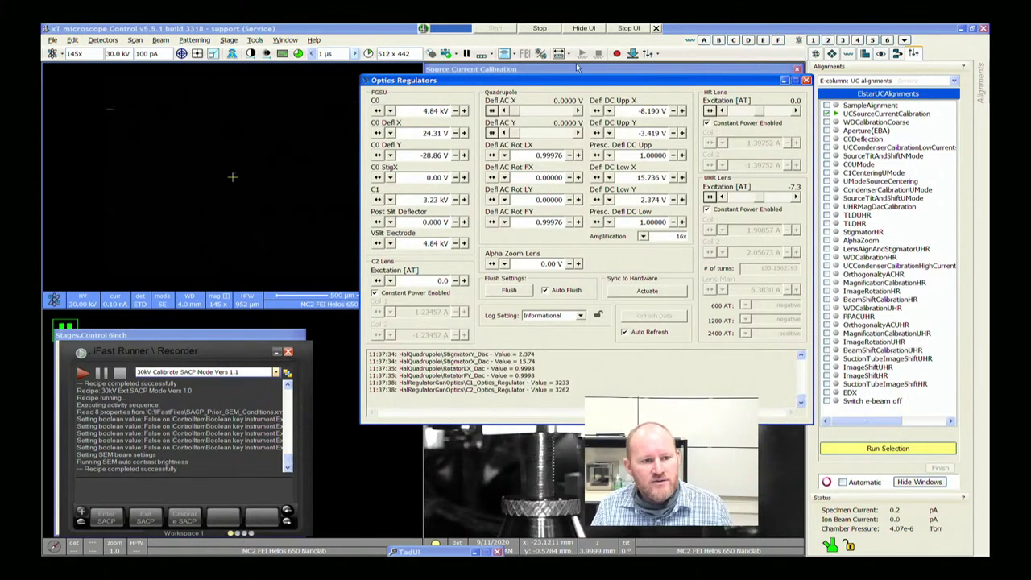
drag(590, 83, 651, 296)
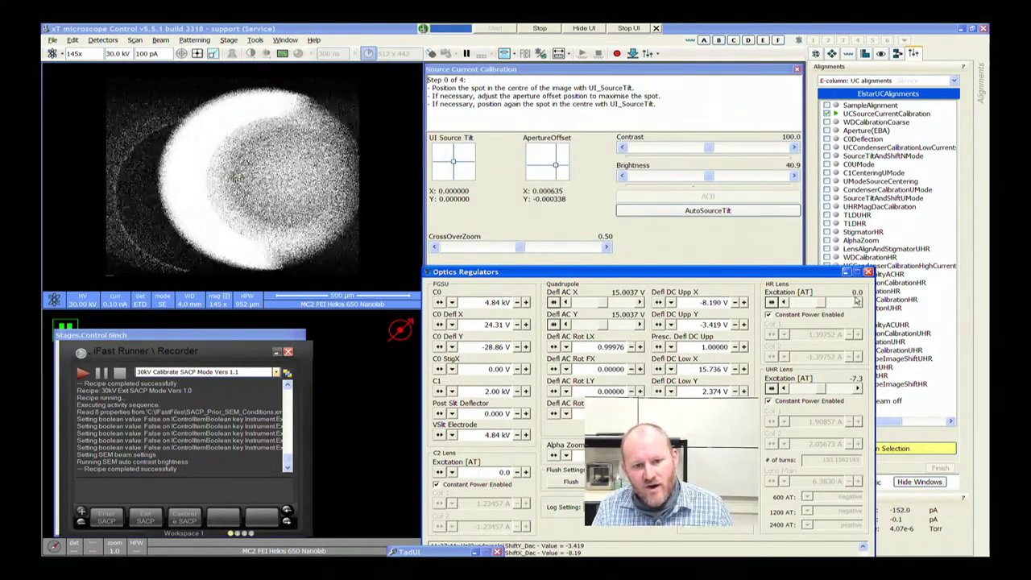
drag(805, 277, 751, 276)
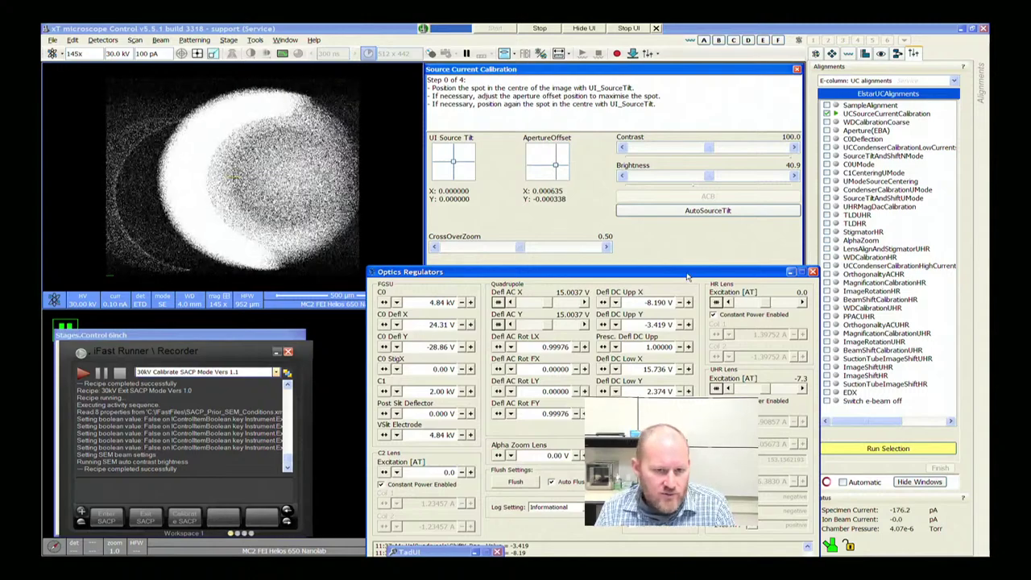
drag(680, 278, 662, 332)
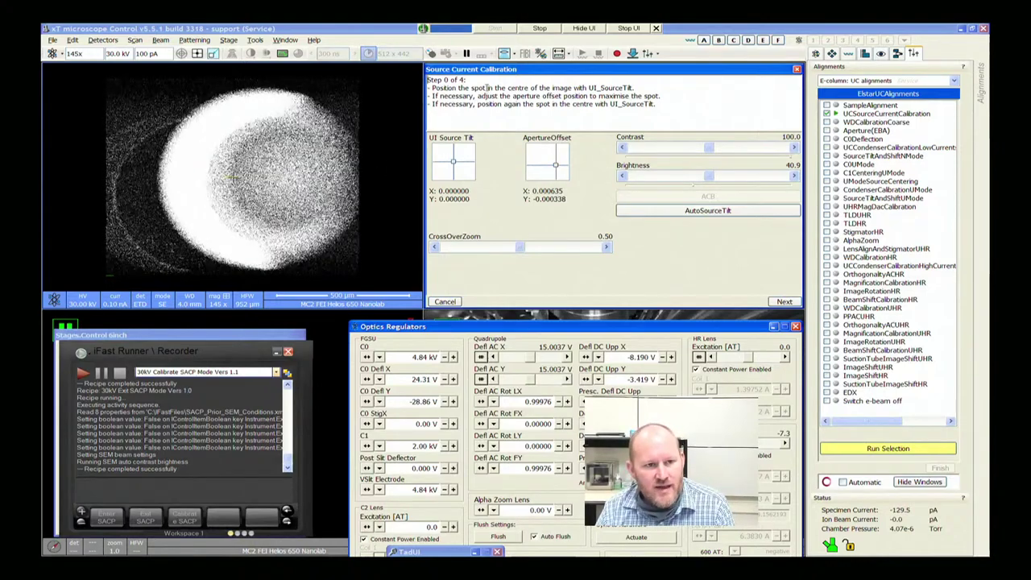
Advance the source current calibration to step 1 of 4 and coarsely focus the image with C1 at about 3140 V
click(784, 302)
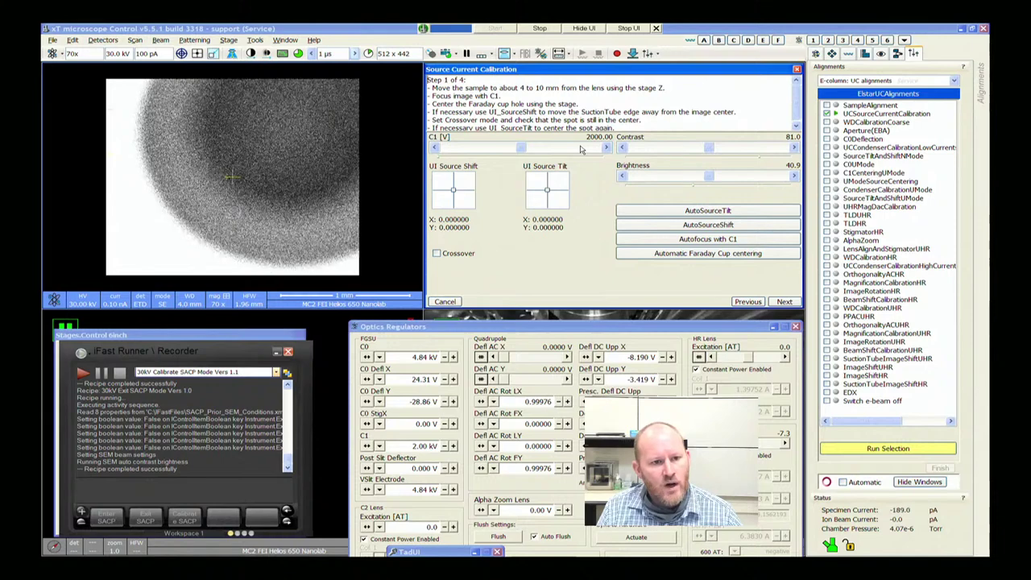
drag(518, 152, 583, 148)
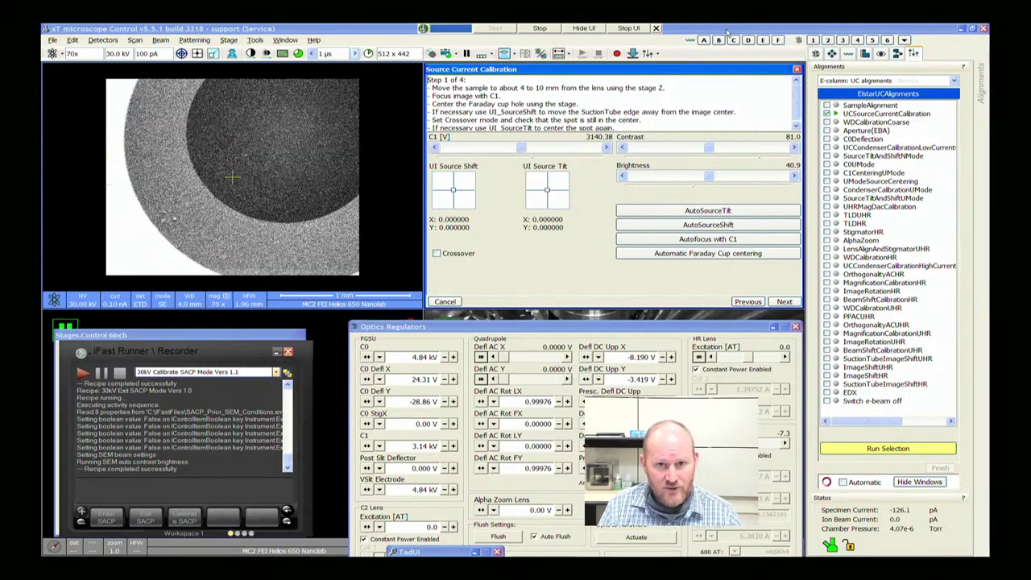
Try the CBS detector for the electron beam view and return to the ETD in secondary electron mode
click(881, 53)
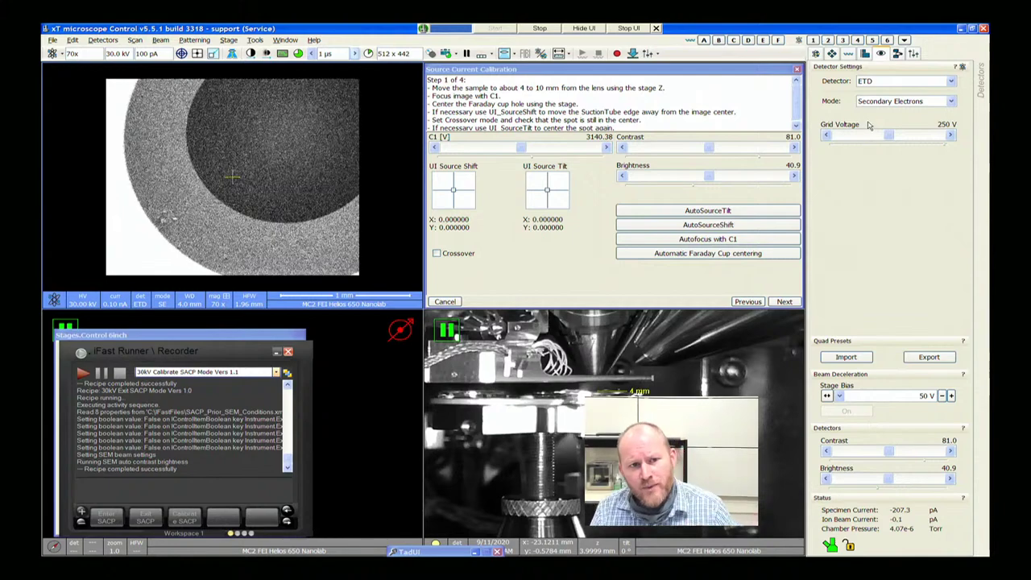
click(891, 81)
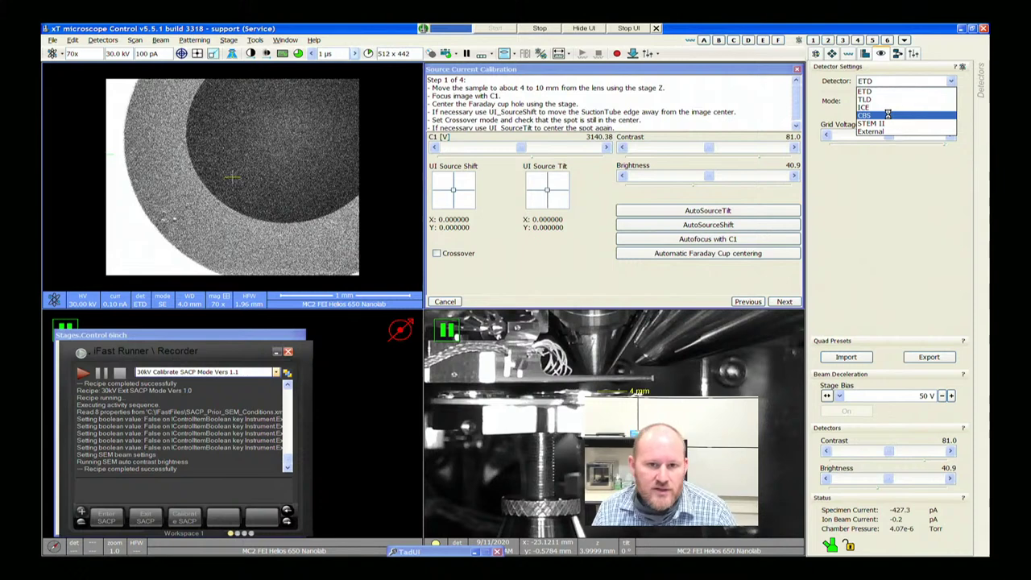
click(888, 115)
click(895, 172)
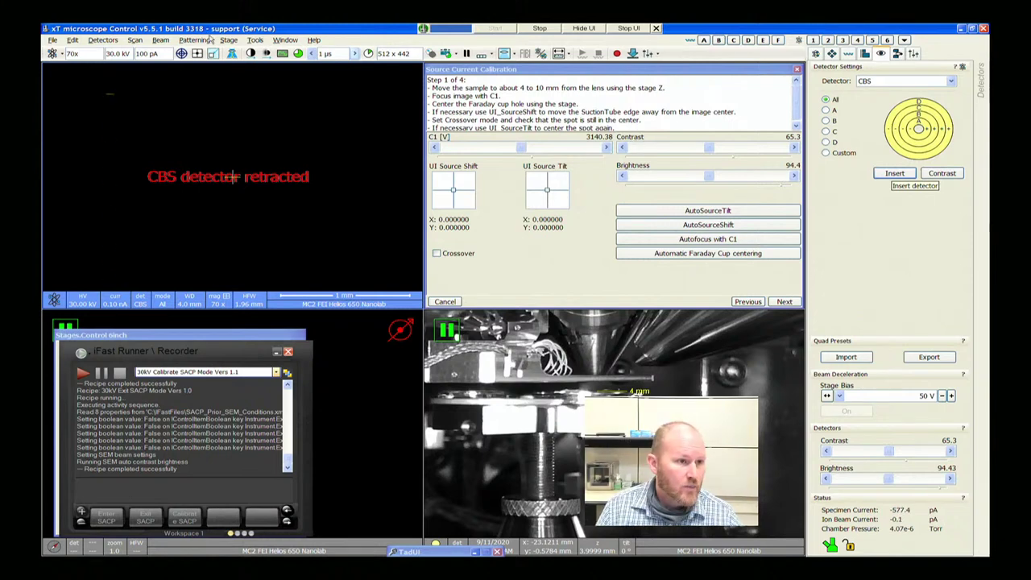
click(109, 41)
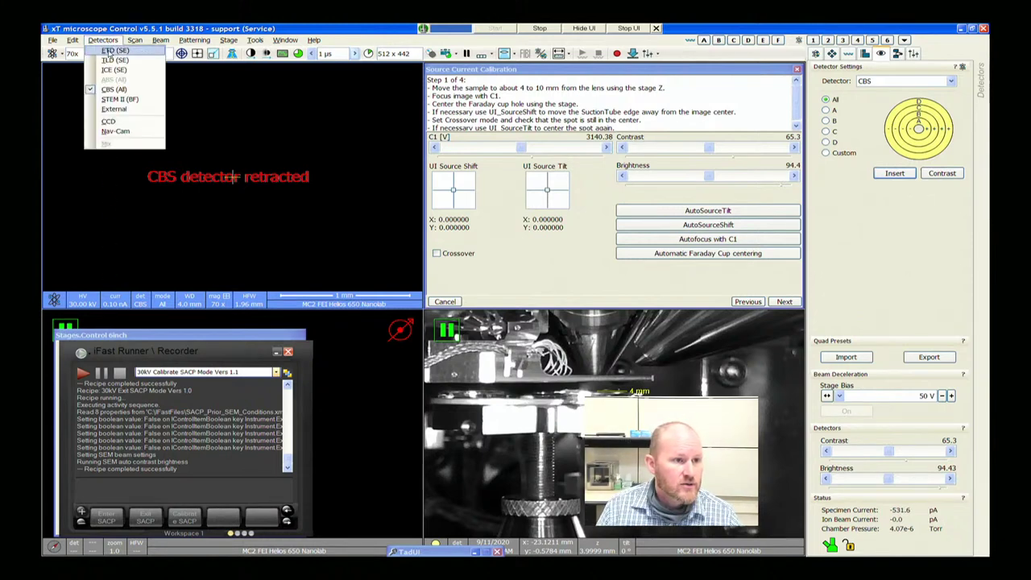
click(115, 50)
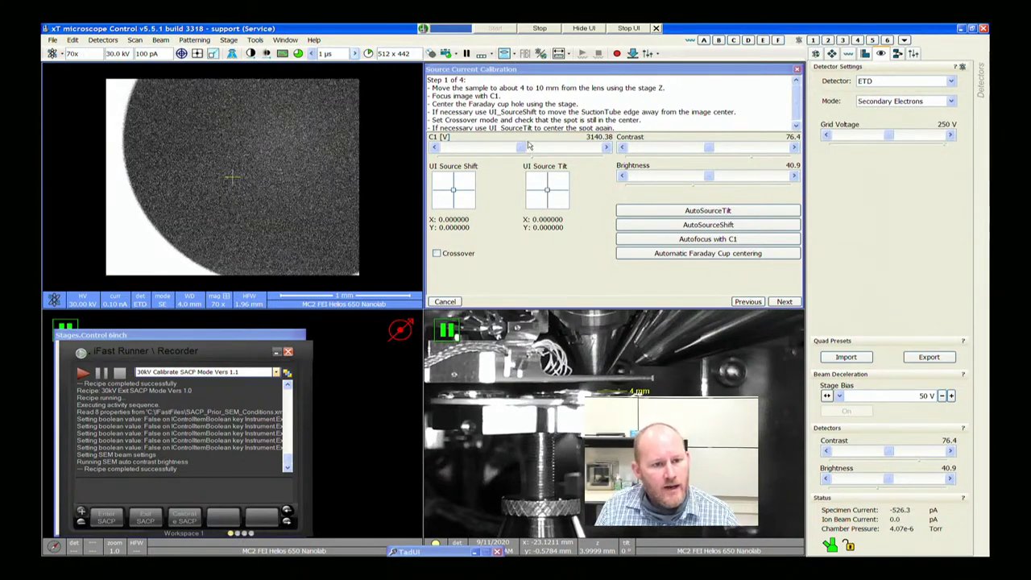
Set C1 to about 3163 V and centre the small particle with stage moves, raising the magnification to 2000x
drag(521, 147, 551, 148)
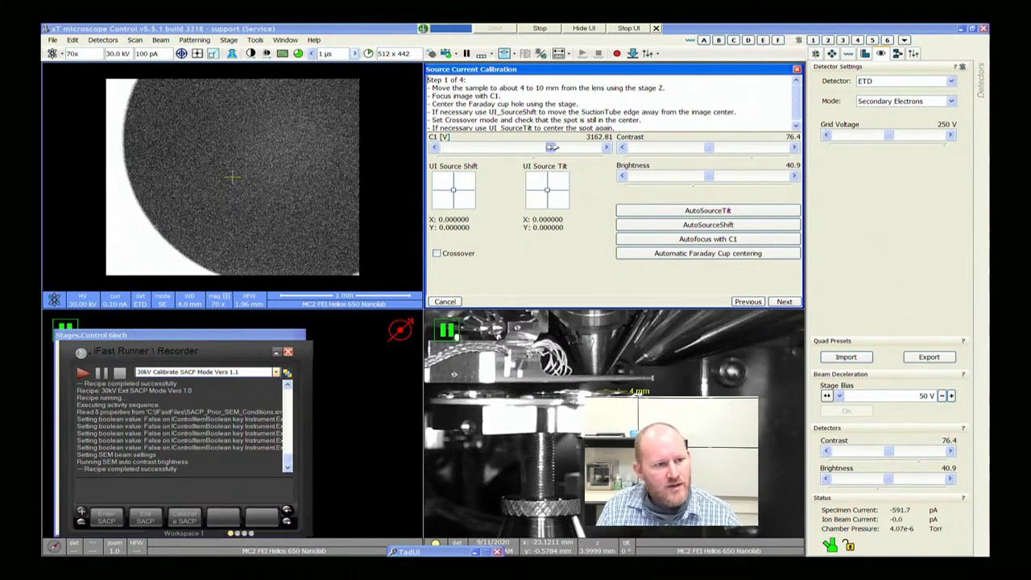
double_click(248, 158)
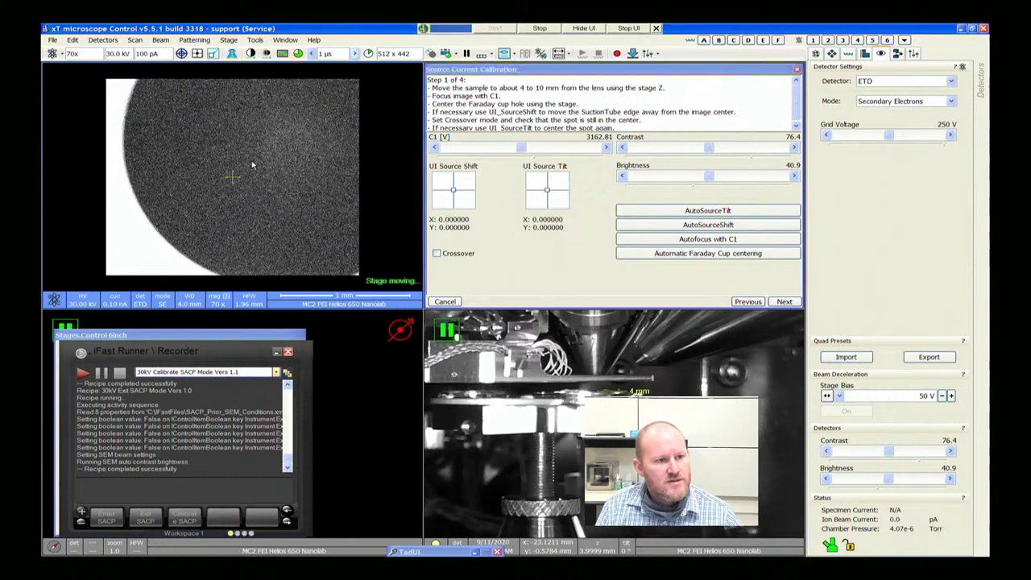
double_click(250, 175)
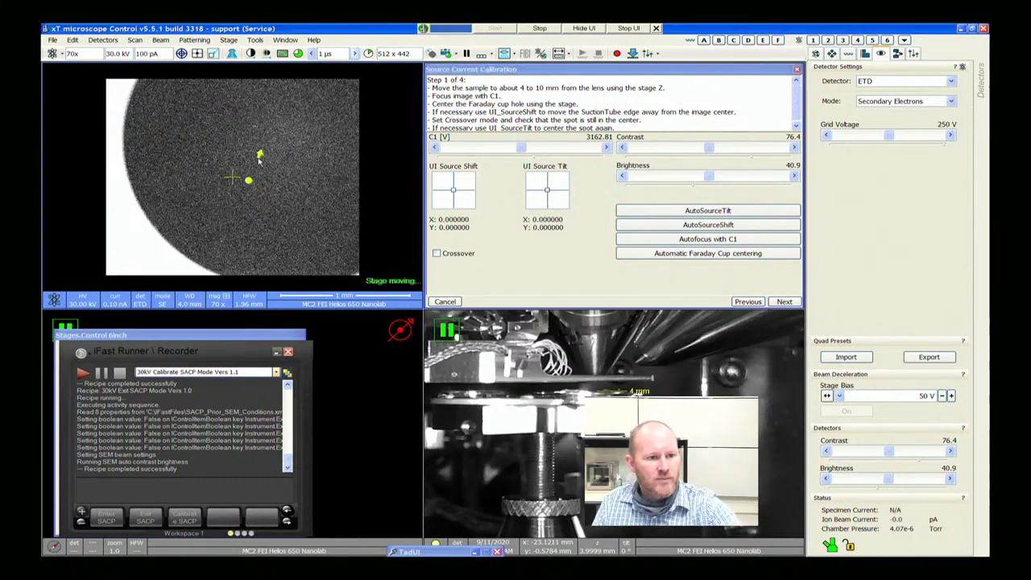
double_click(243, 171)
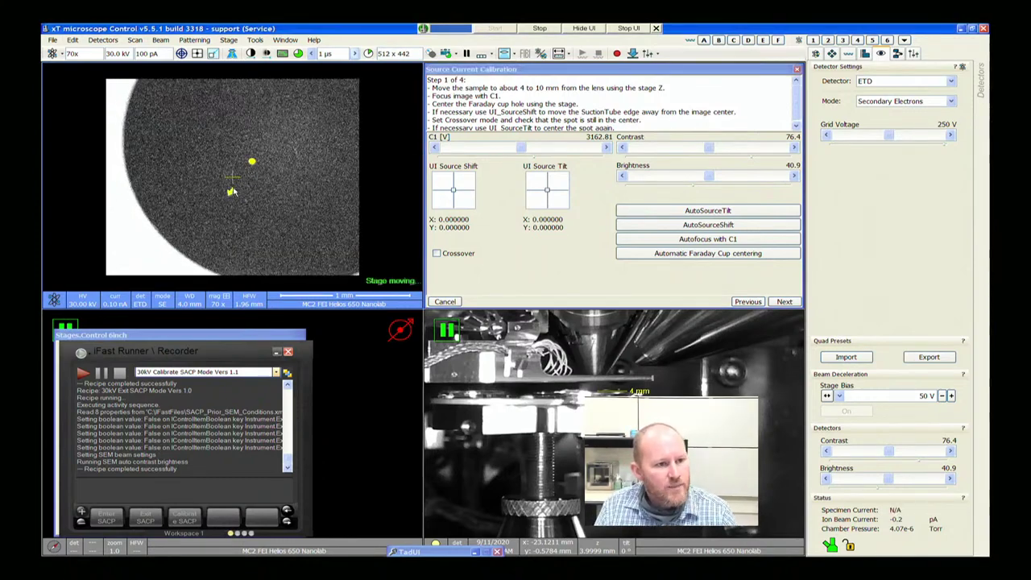
scroll(233, 191, up, 3)
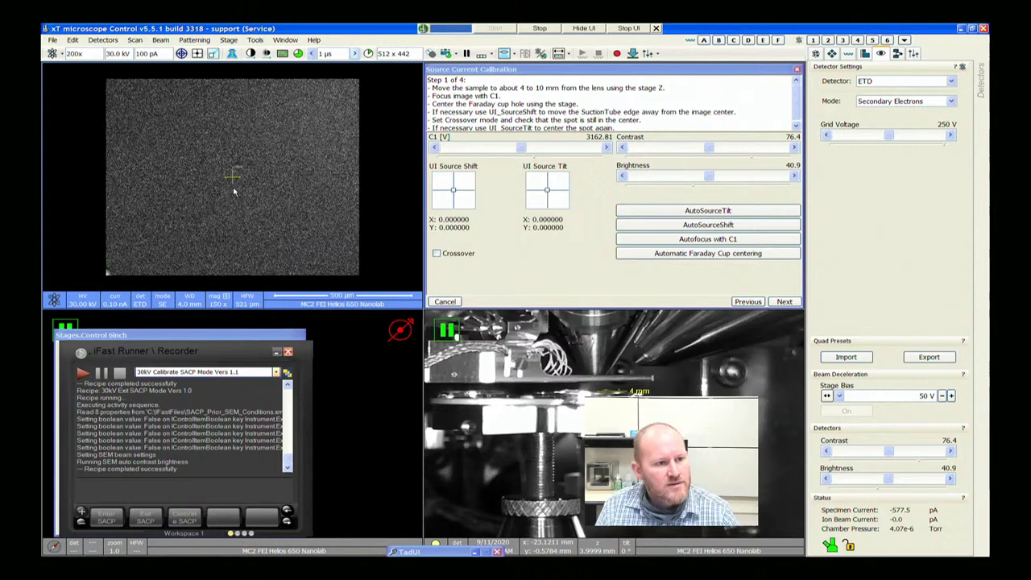
double_click(241, 172)
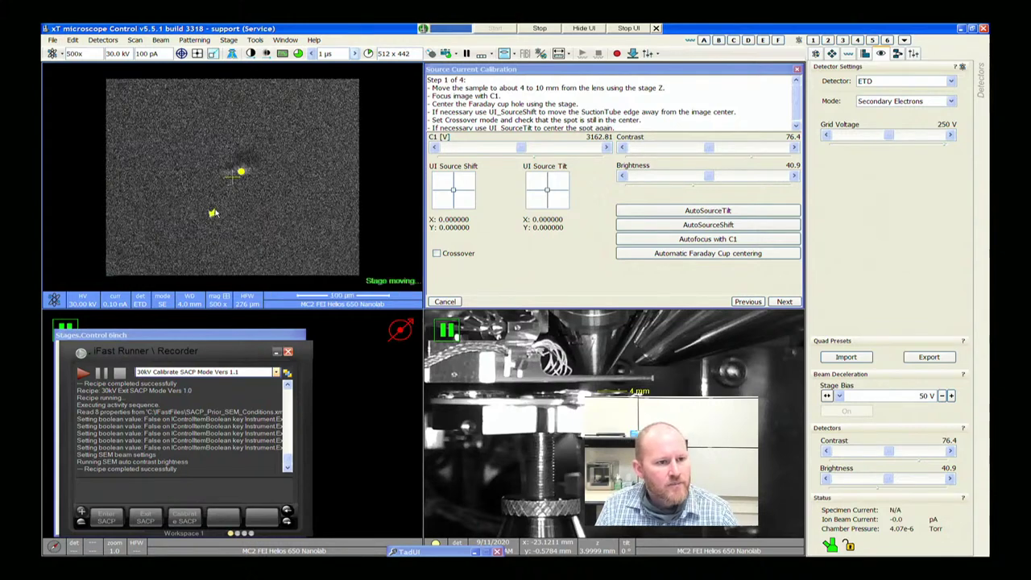
scroll(242, 212, up, 2)
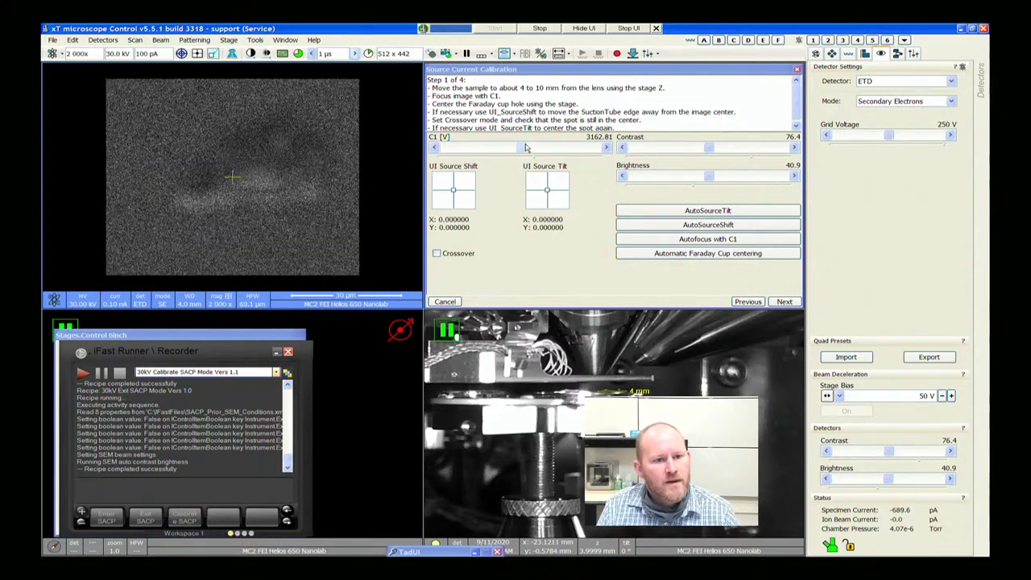
Focus the particle image with C1 at 3195 V and switch on Crossover mode
drag(524, 151, 553, 145)
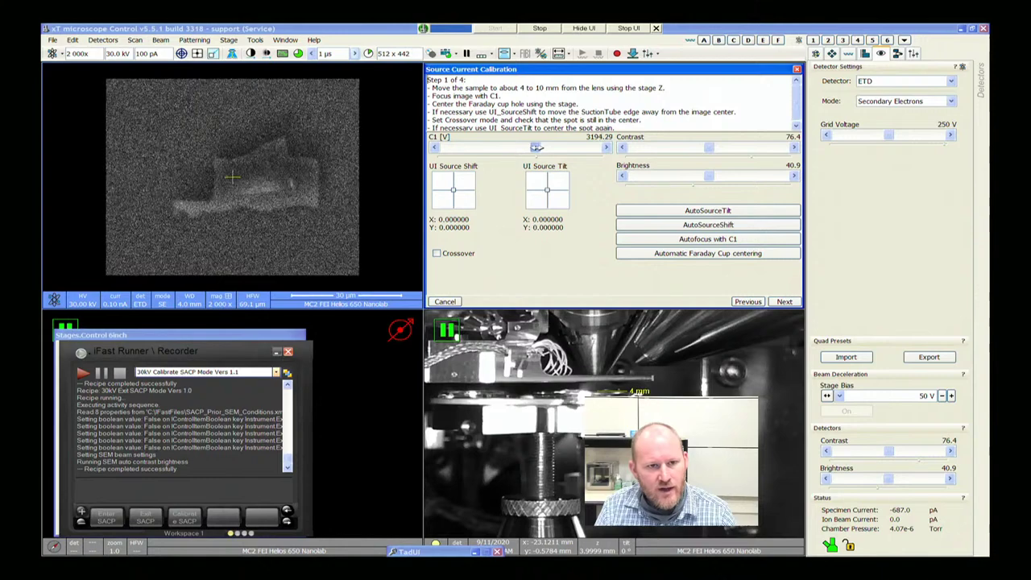
drag(541, 148, 513, 146)
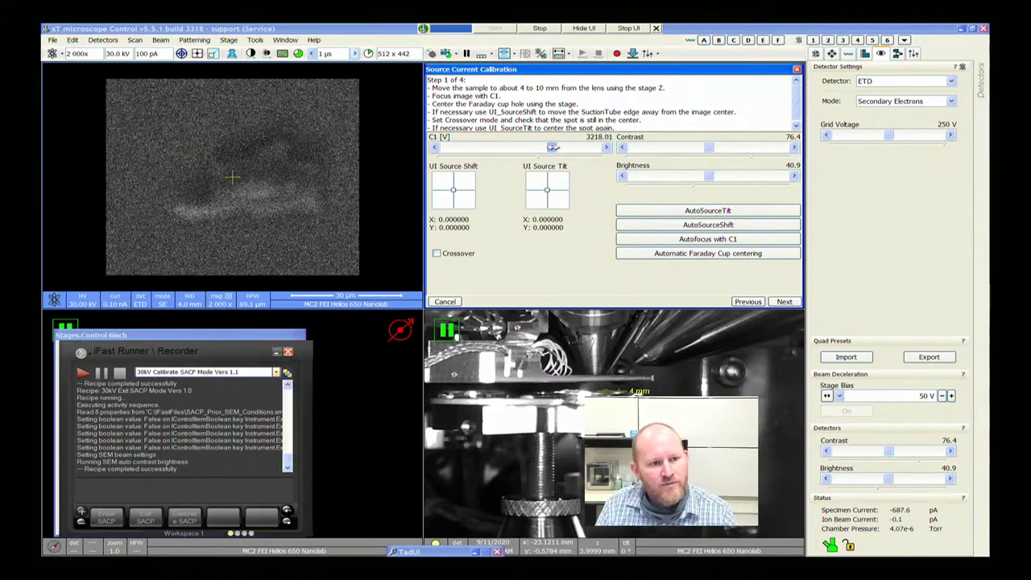
drag(555, 148, 551, 147)
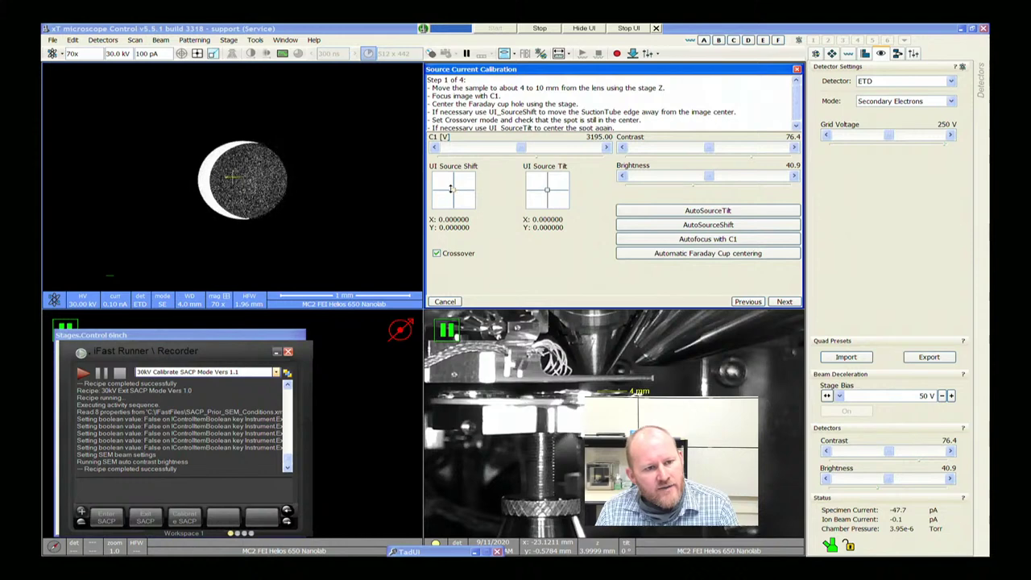
Set UI Source Shift to about X -0.243, Y 0.032 to even out the crossover spot, and bring up the Optics Regulators window
drag(455, 189, 401, 279)
mouse_move(462, 279)
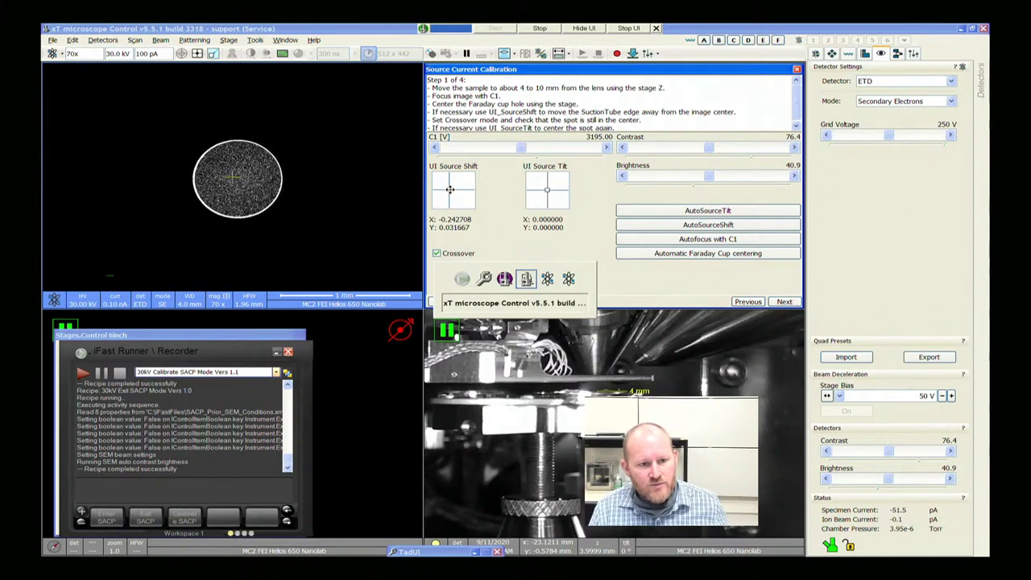
click(548, 278)
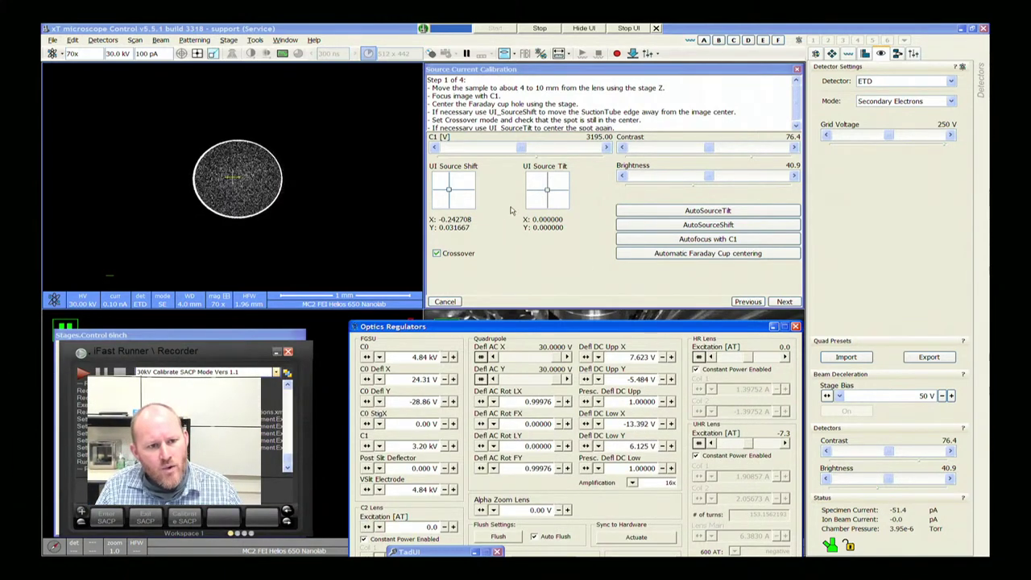
Centre the crossover spot with an even rim, using Source Tilt about X 0.030, Y -0.010 and Source Shift about X -0.284, Y 0.057
drag(451, 189, 396, 281)
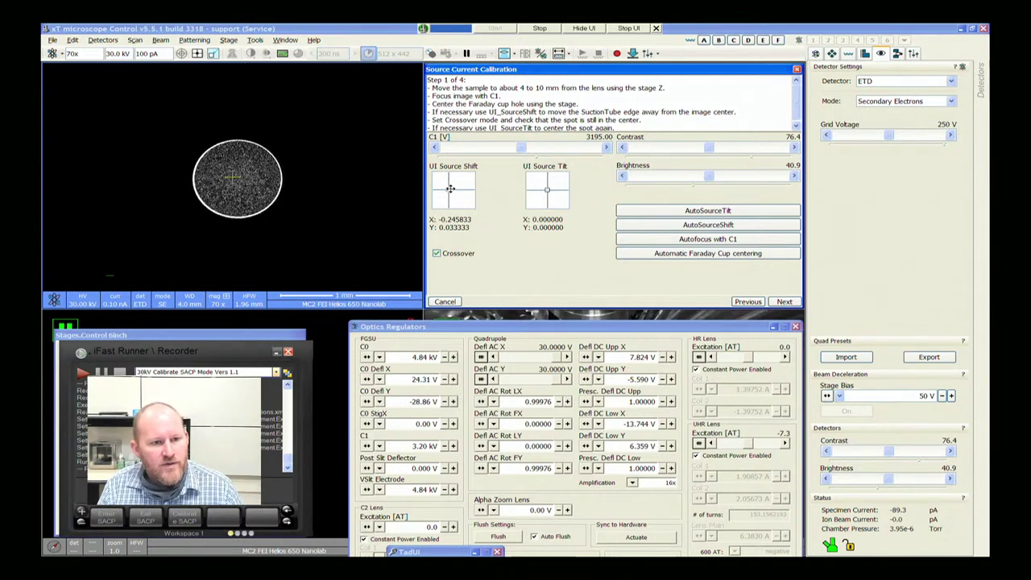
drag(448, 187, 535, 301)
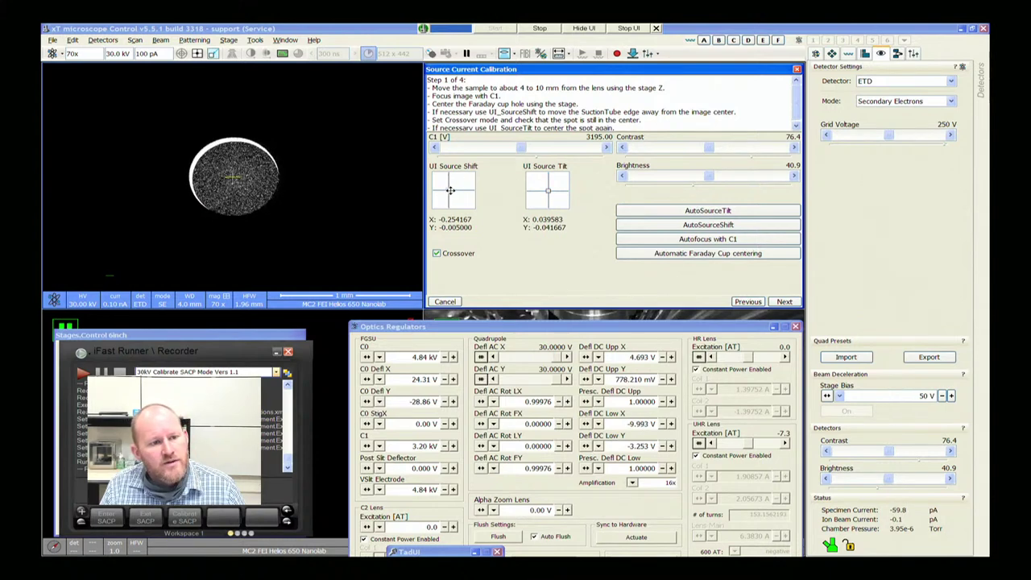
drag(451, 190, 447, 189)
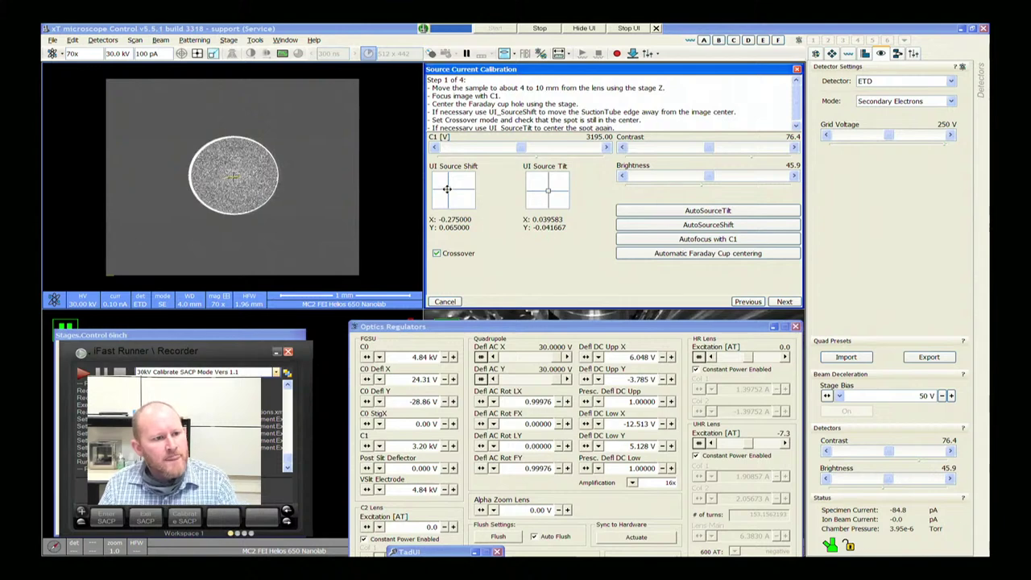
drag(447, 190, 445, 190)
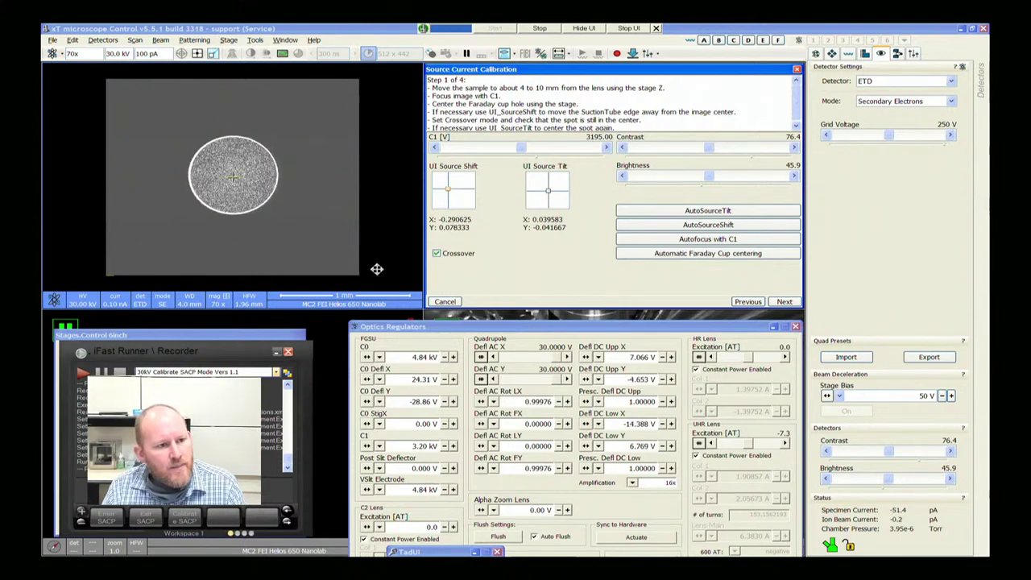
drag(376, 269, 372, 271)
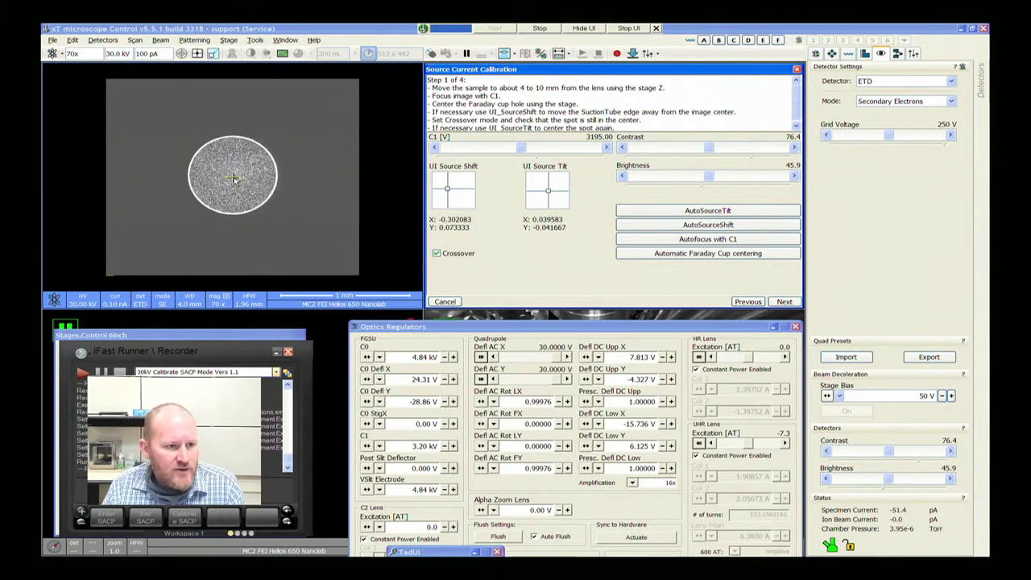
drag(543, 191, 530, 294)
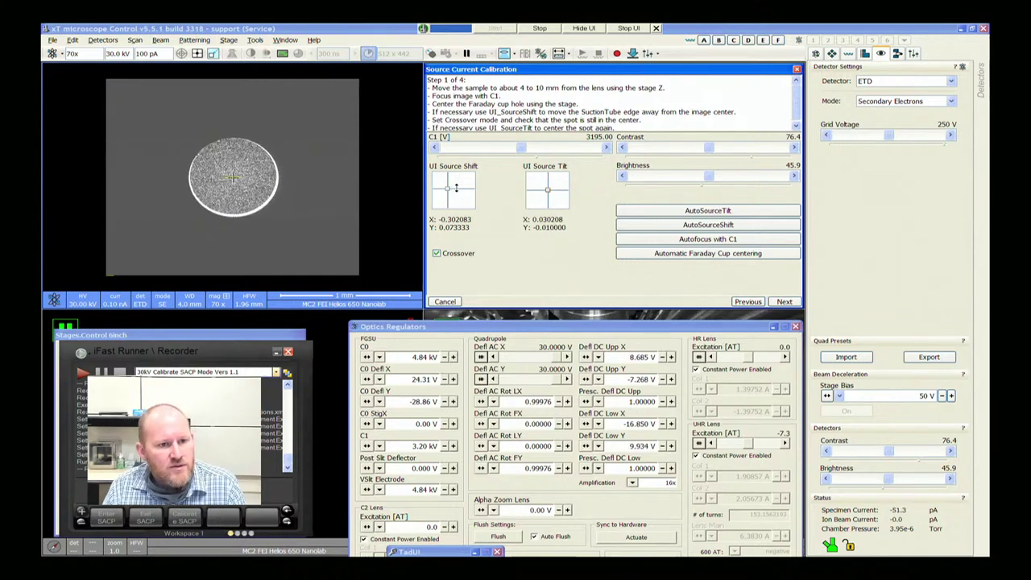
drag(446, 189, 380, 275)
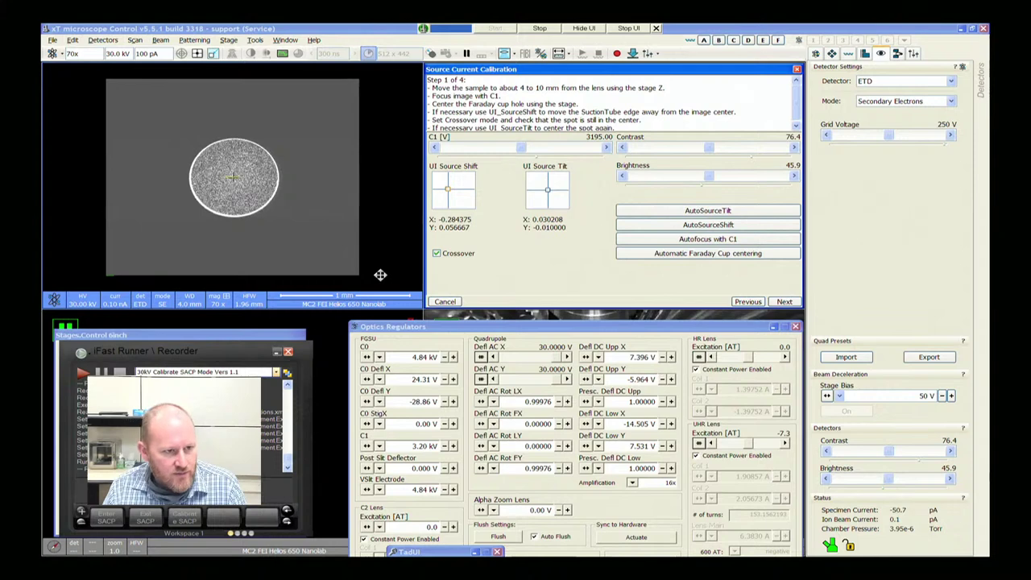
Set UI Source Tilt to about X 0.099, Y 0.023 with Crossover off, check the spot in Crossover mode, and switch it off again
click(436, 253)
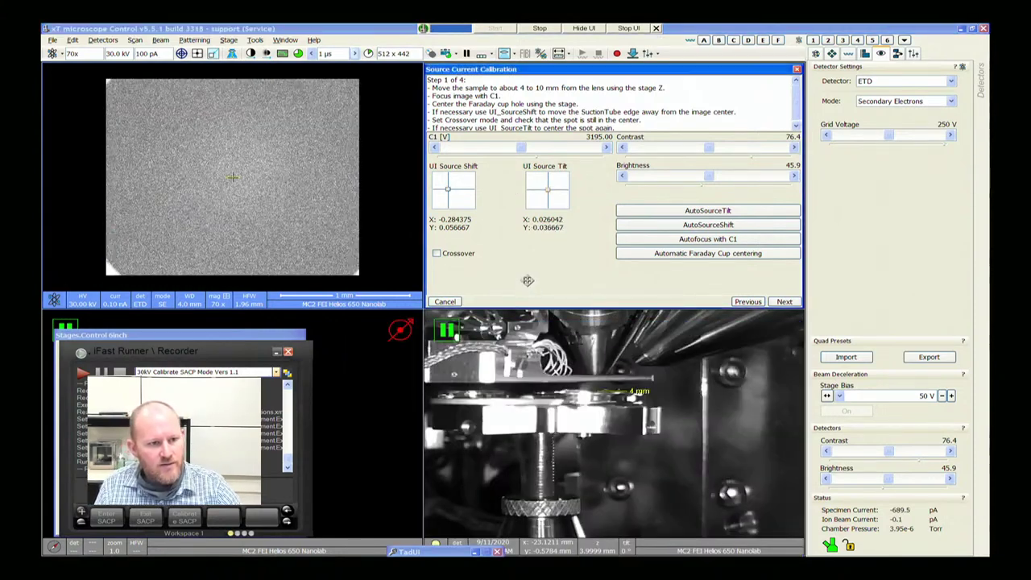
drag(530, 288, 562, 283)
click(436, 254)
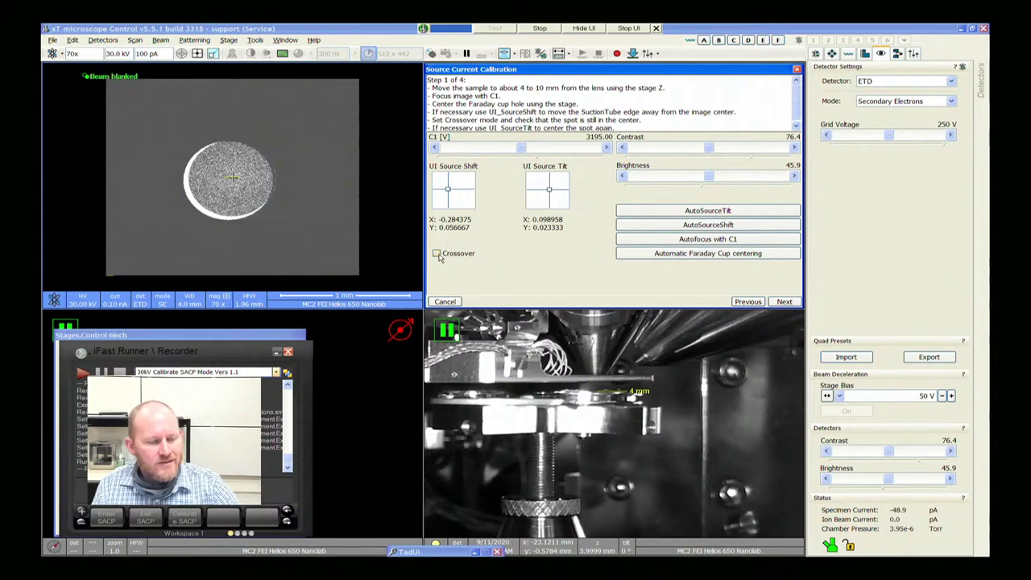
click(438, 254)
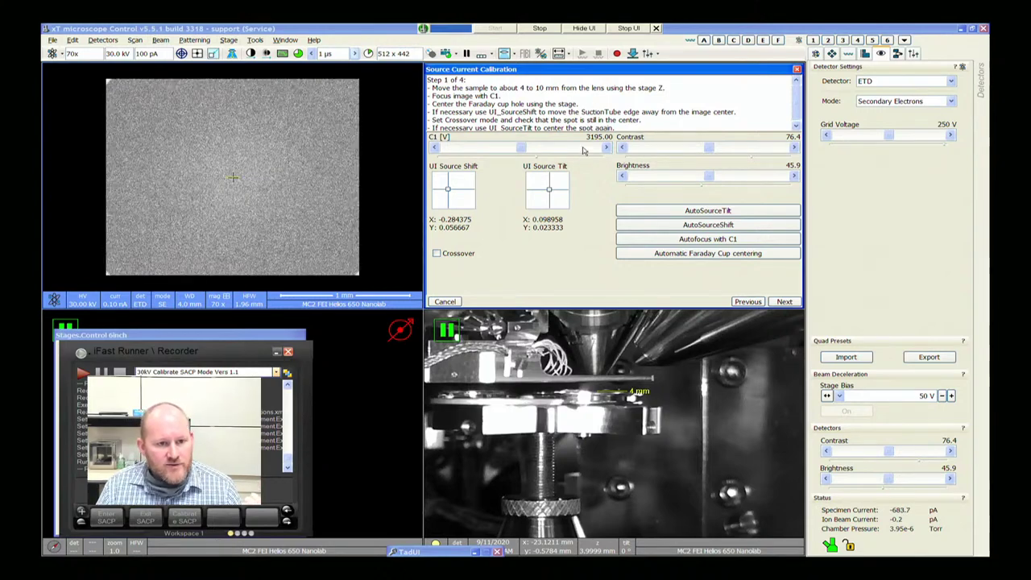
Open a blank Notepad document
key(super)
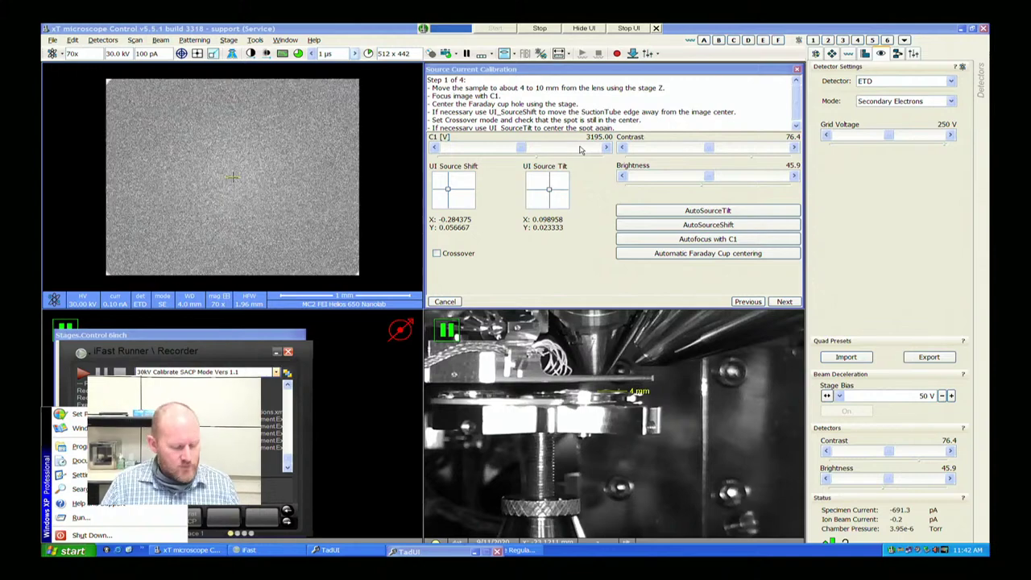
key(r)
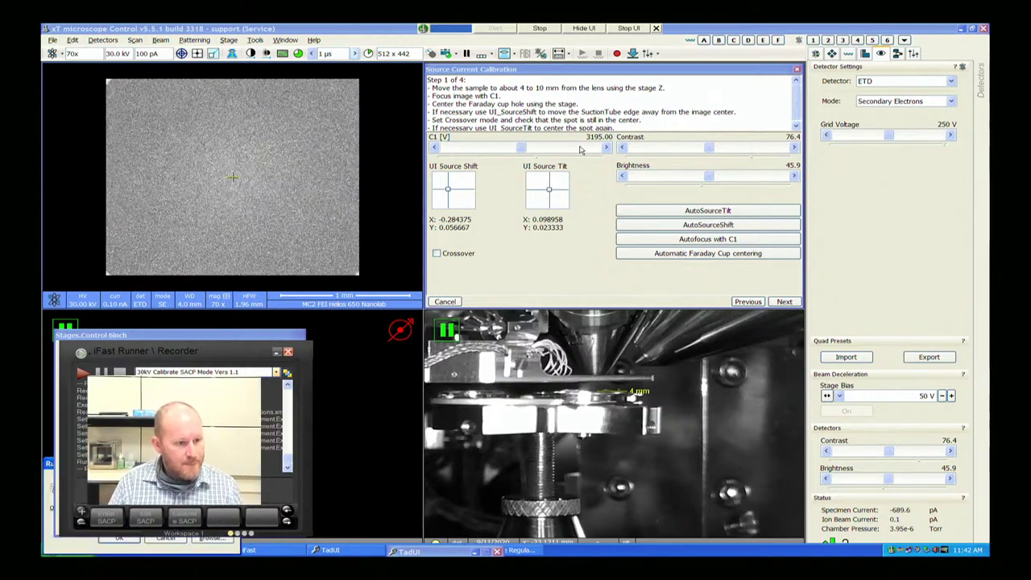
text(notepad)
key(Return)
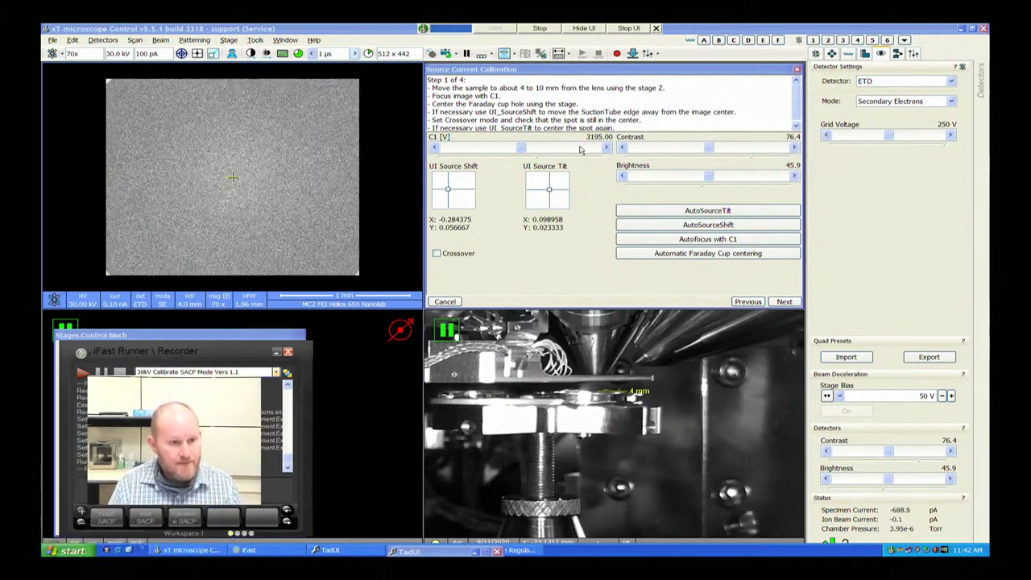
Bring the blank Notepad window to the front, narrow it and place it just below the source shift and tilt values
key(alt+Tab)
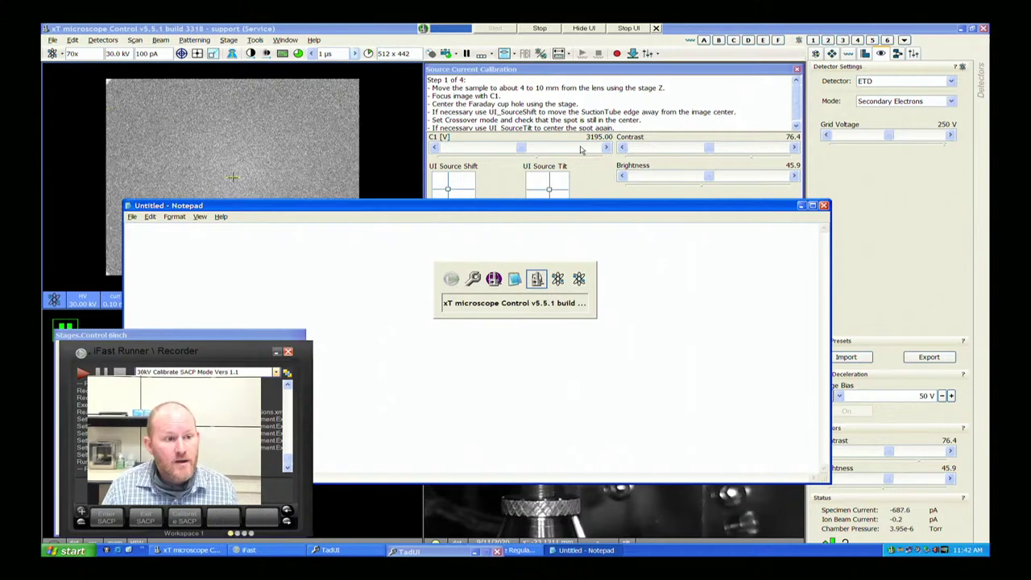
key(alt+Tab)
key(alt+Tab)
key(alt+Tab)
key(alt+Tab)
key(alt+Tab)
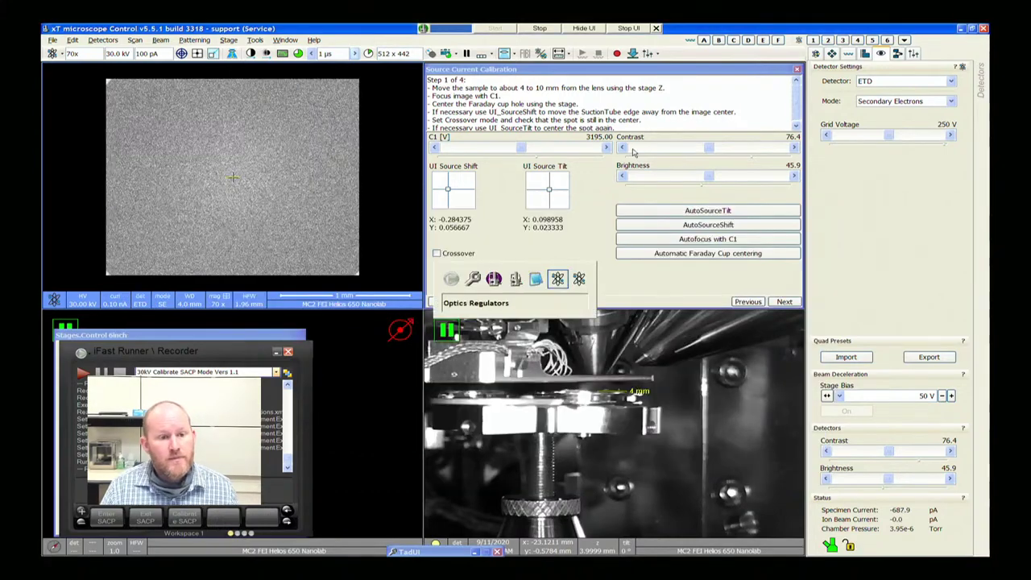
key(alt+Tab)
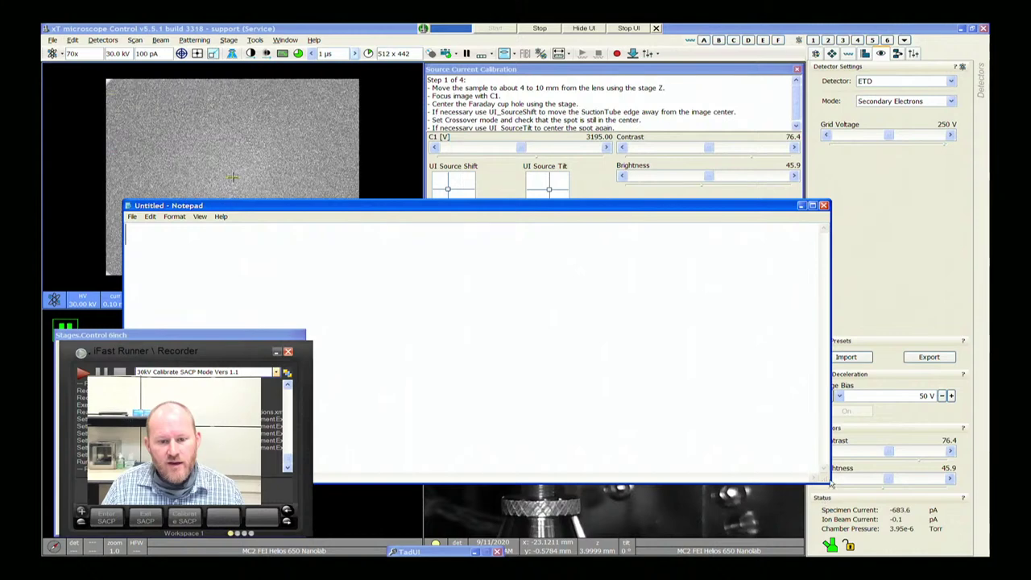
drag(829, 481, 597, 483)
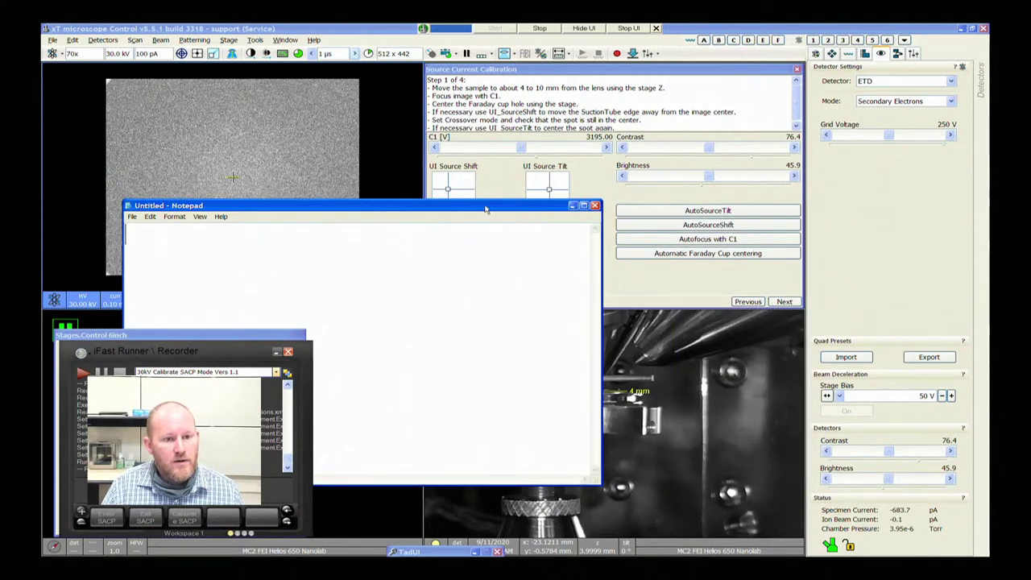
drag(486, 209, 737, 241)
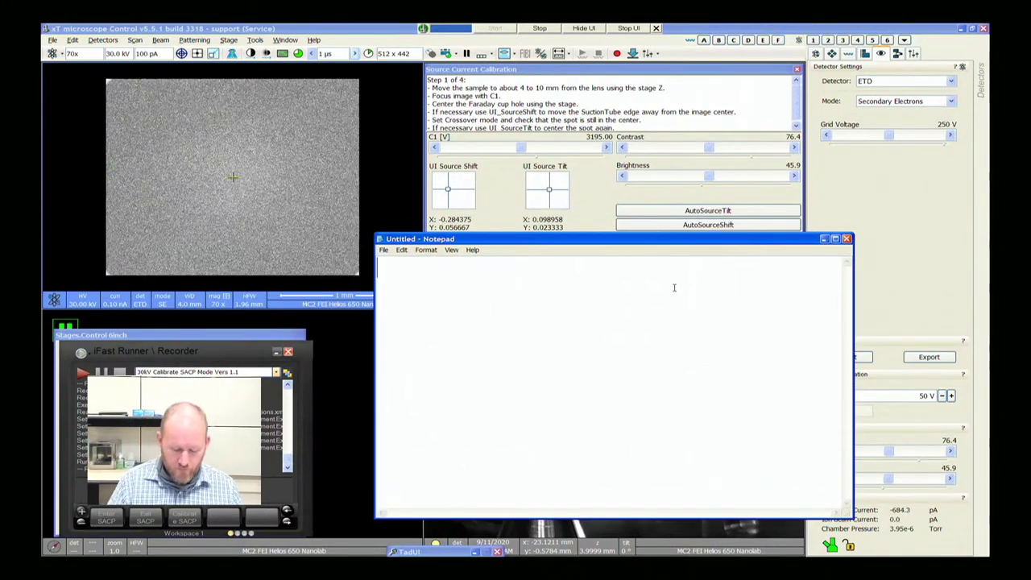
Set the Notepad font size to 22
click(426, 249)
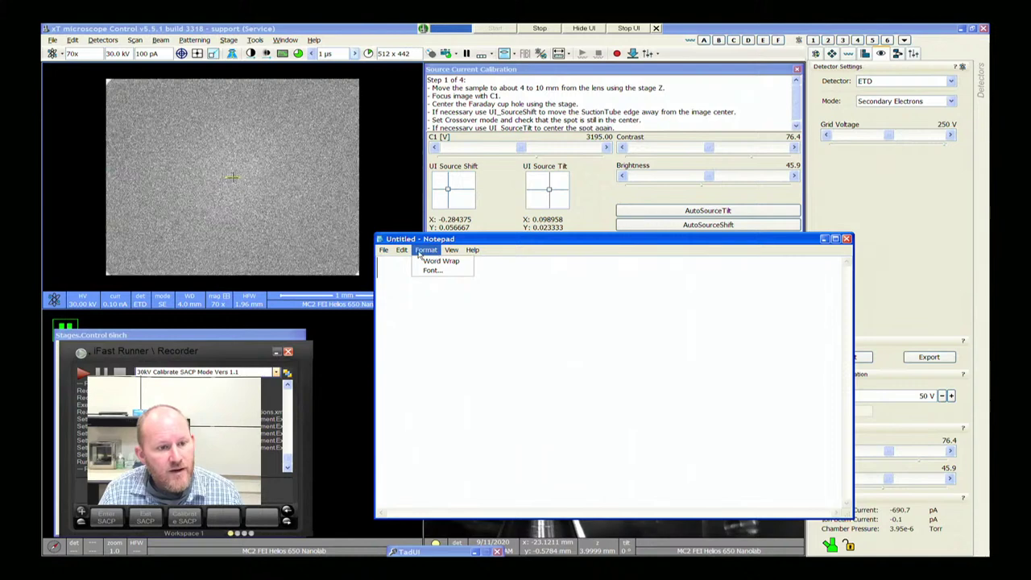
click(439, 274)
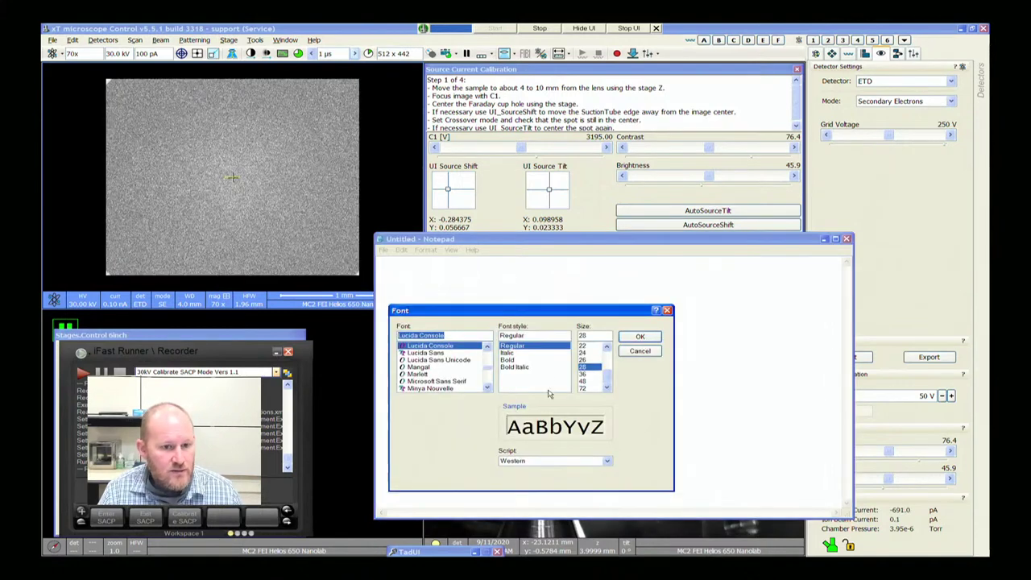
click(606, 347)
click(606, 347)
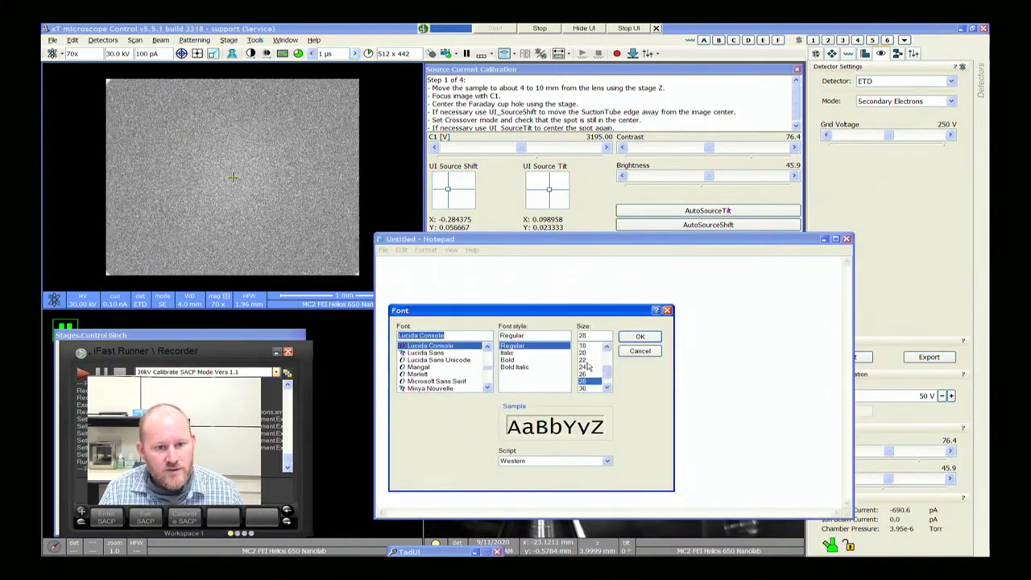
click(586, 361)
click(640, 337)
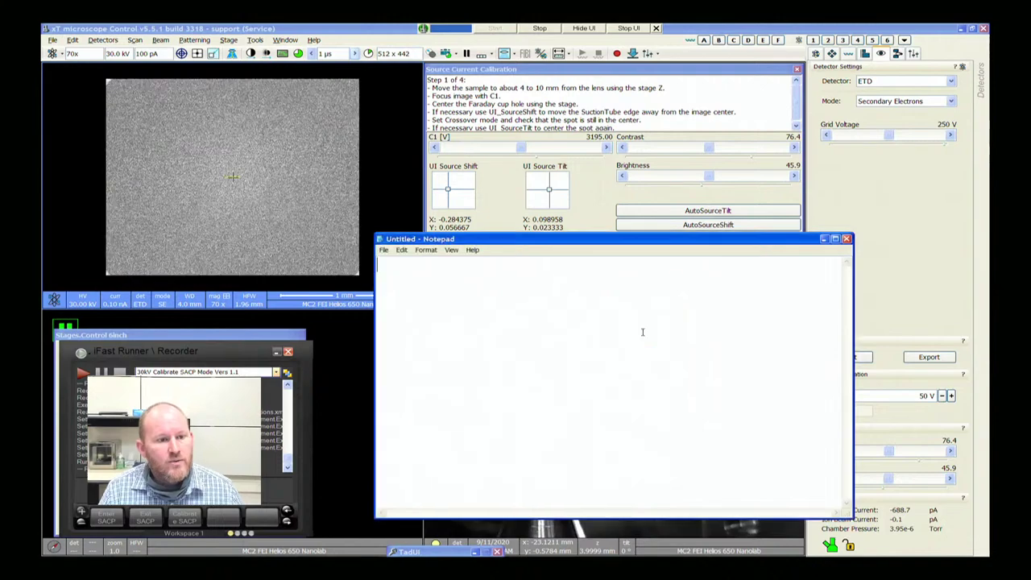
Write the heading "Manual SACP creation" with the list items "1. C2 off" and "2. EBA out (1mm)"
text(Manual)
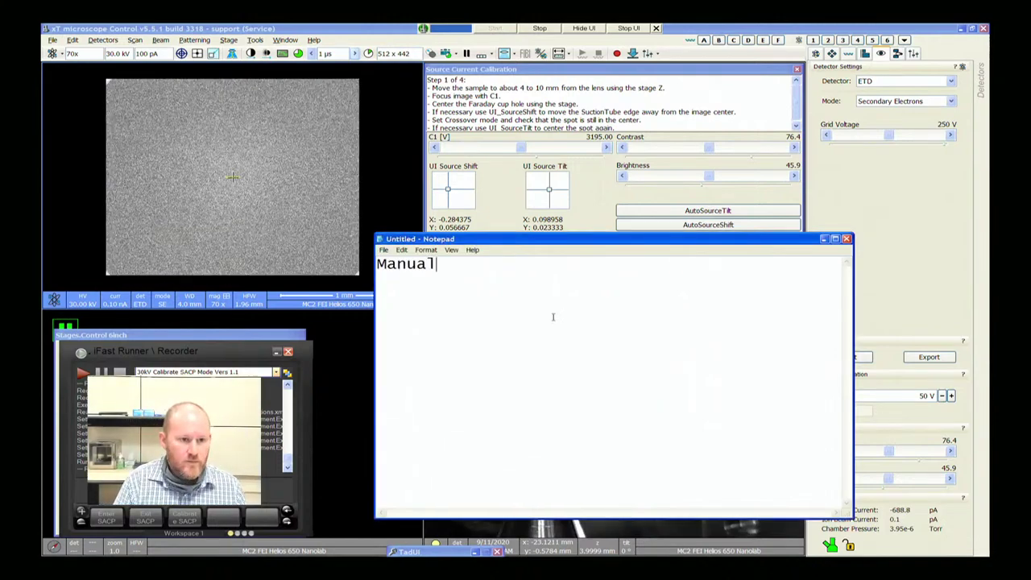
text( SACP creation)
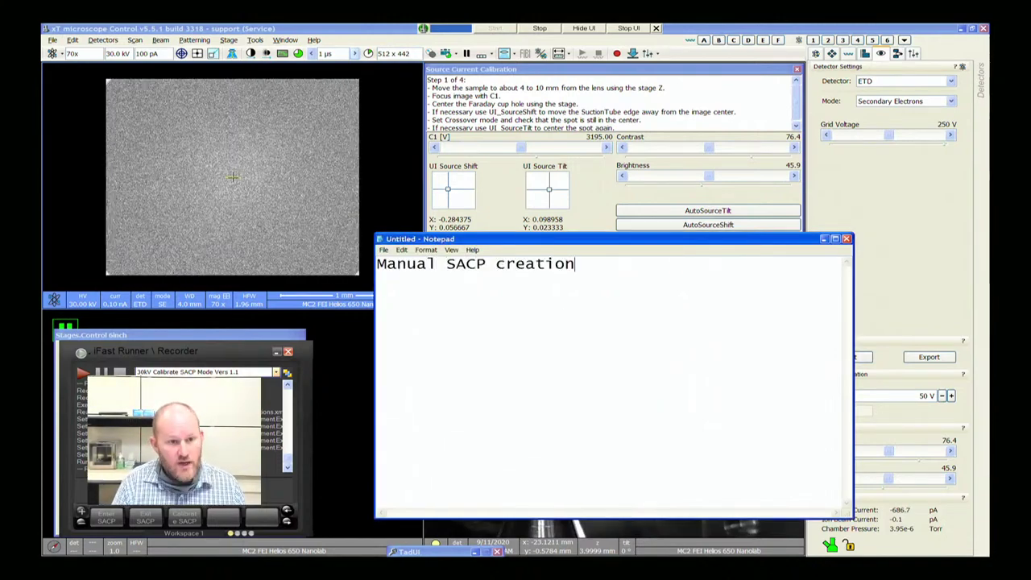
key(Return)
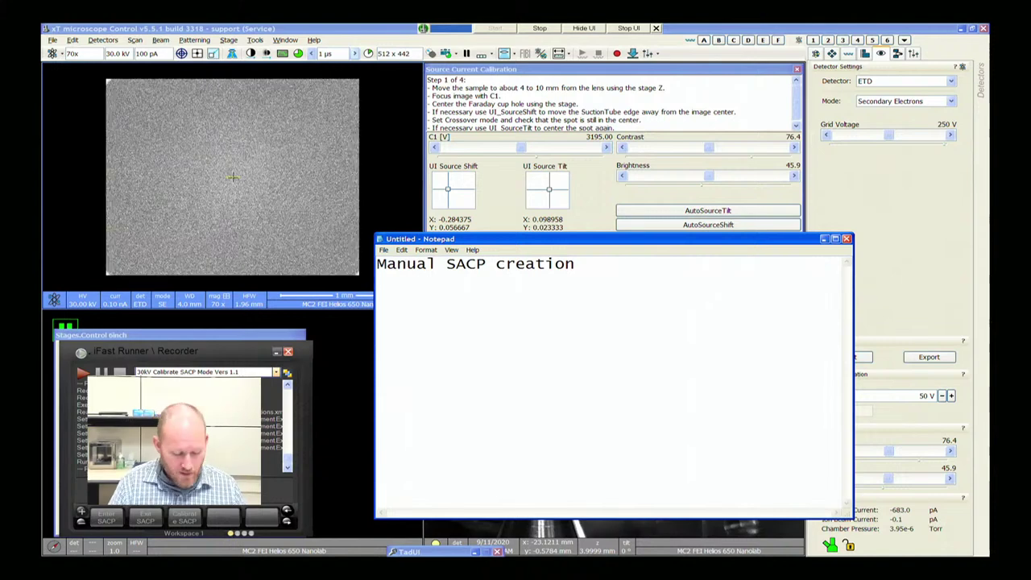
text(1. C2 off)
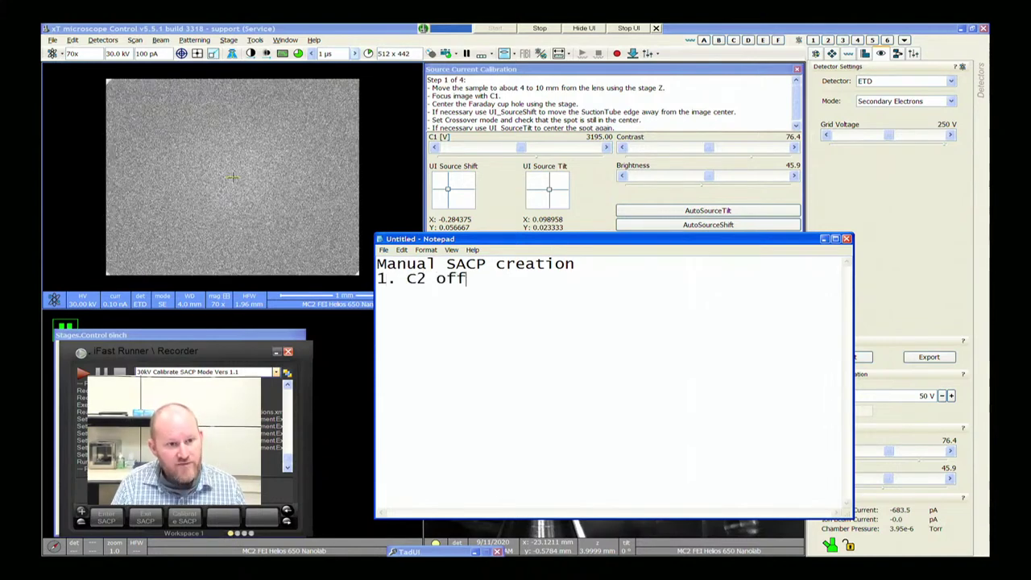
key(Return)
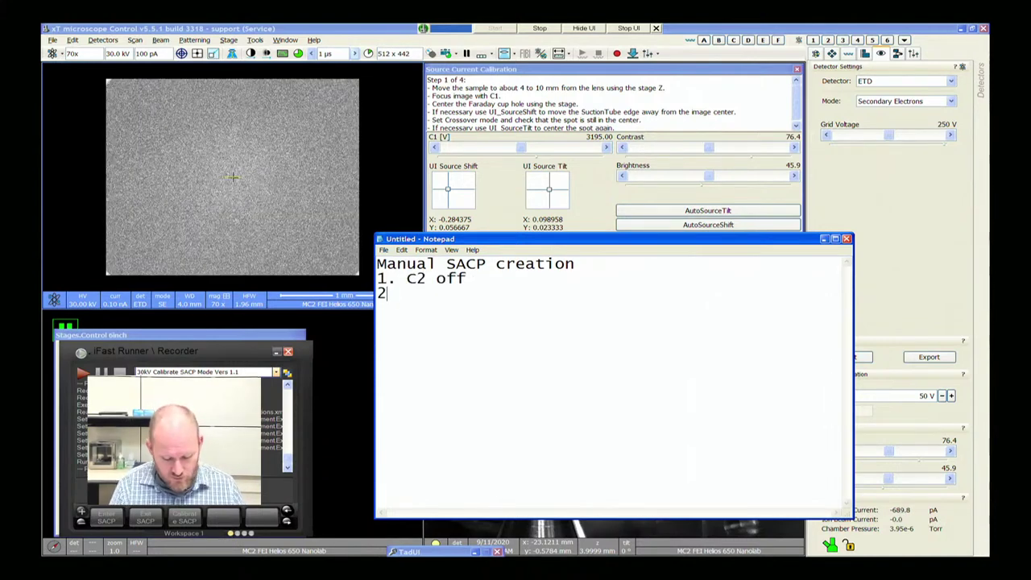
text(2. EBA )
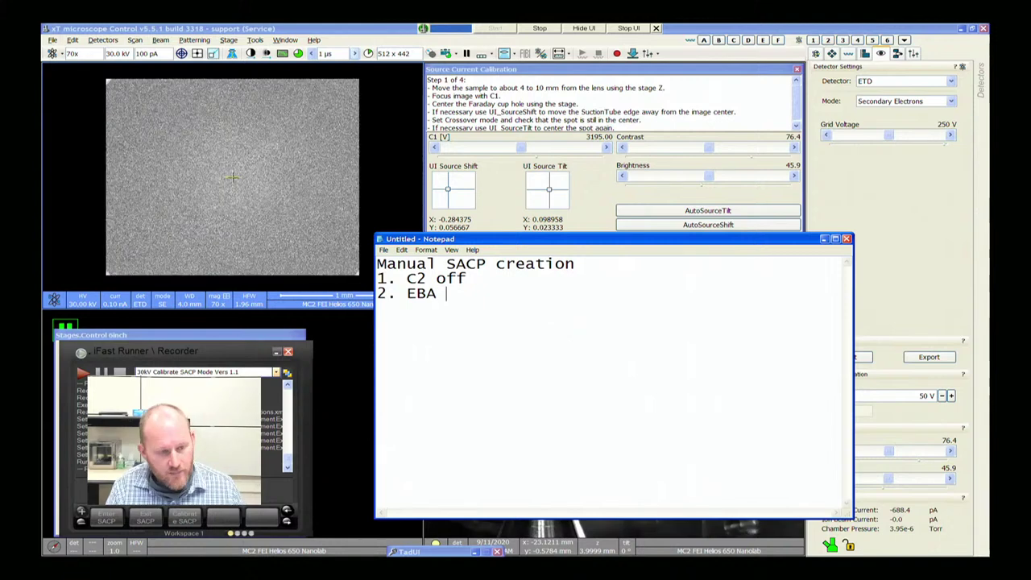
text(out )
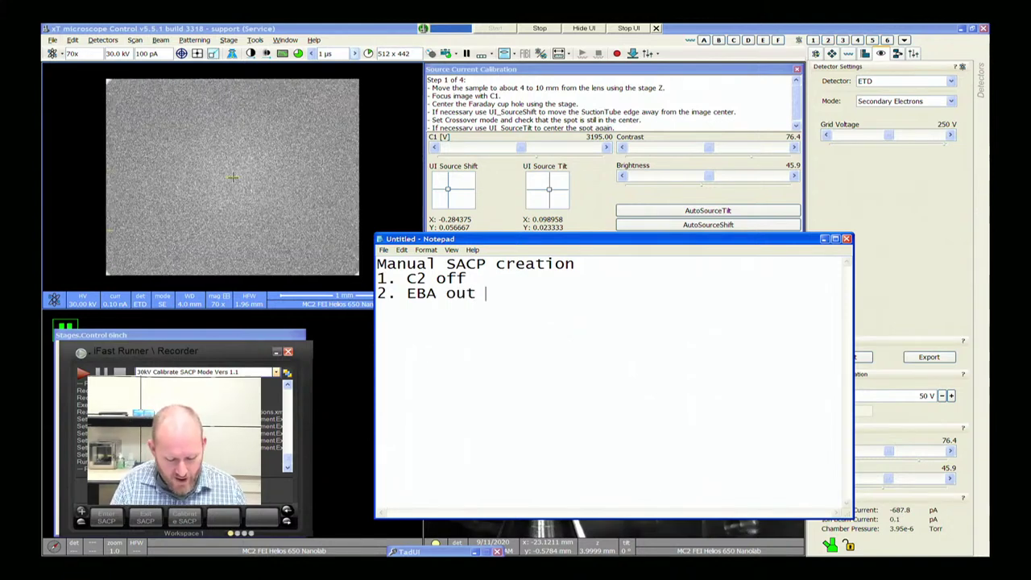
text((1)
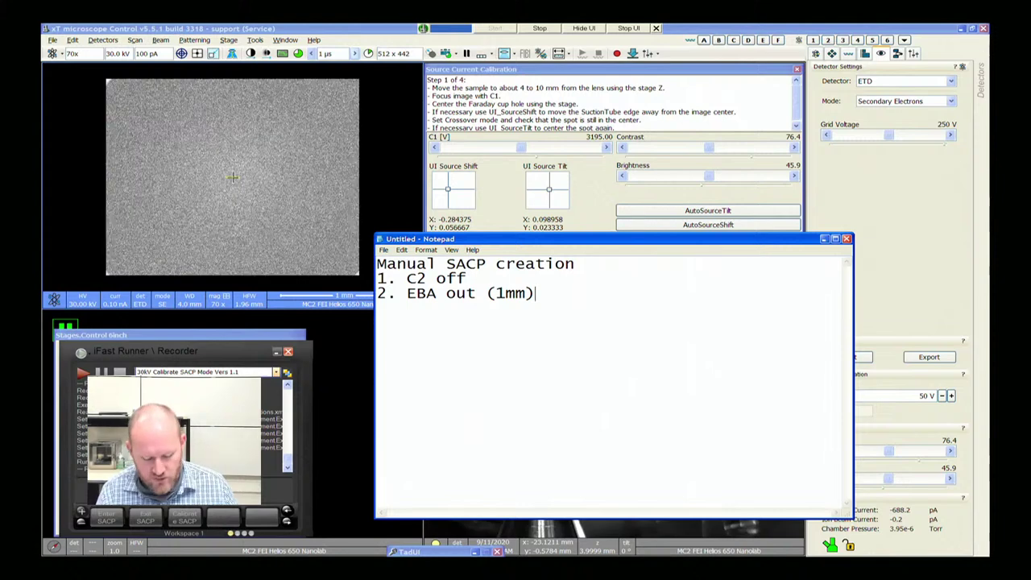
Finish the EBA item as "(1mm)" and add the list item "3. Focus with C1"
text(mm))
key(Return)
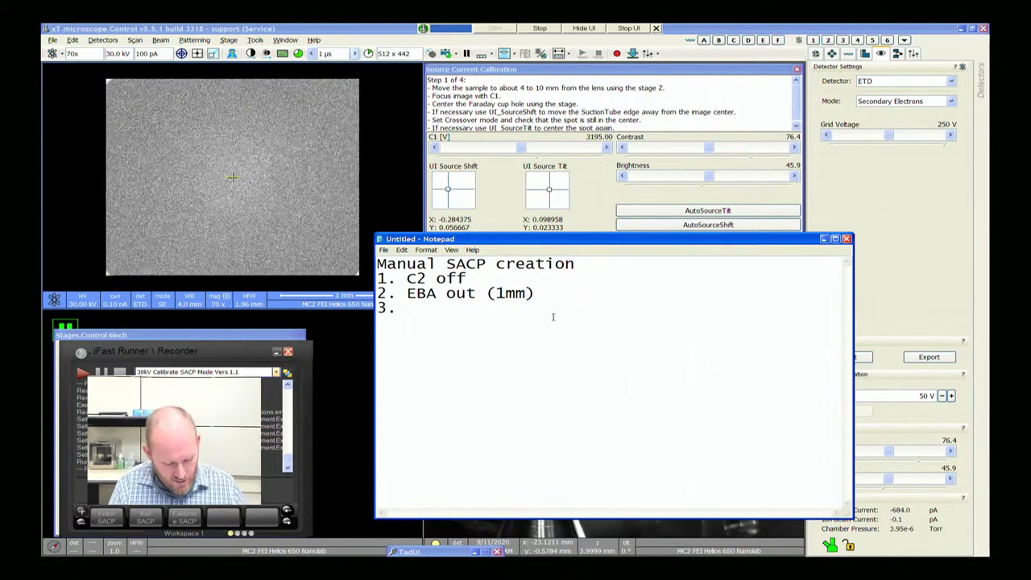
text(3. Focus)
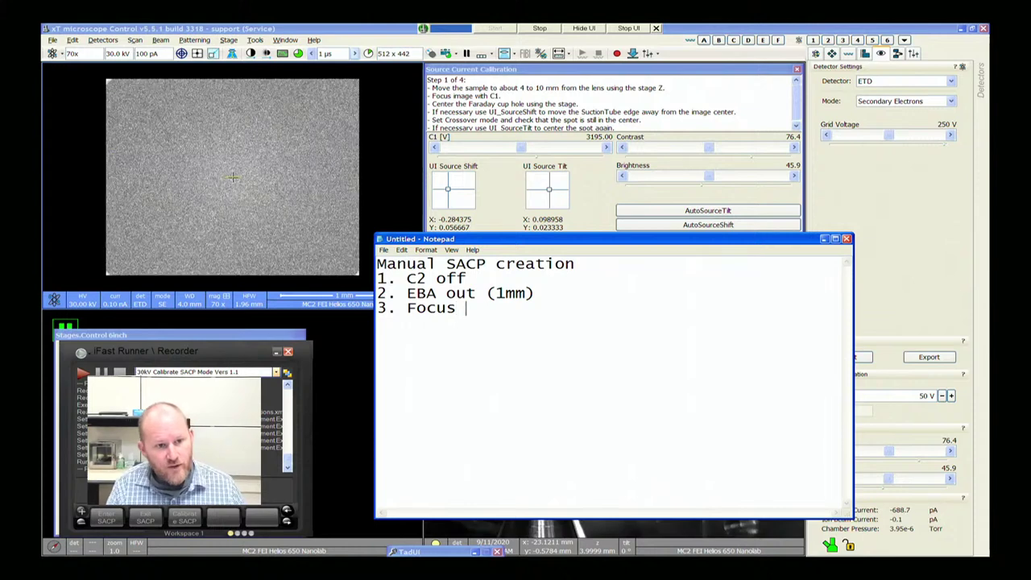
text( with )
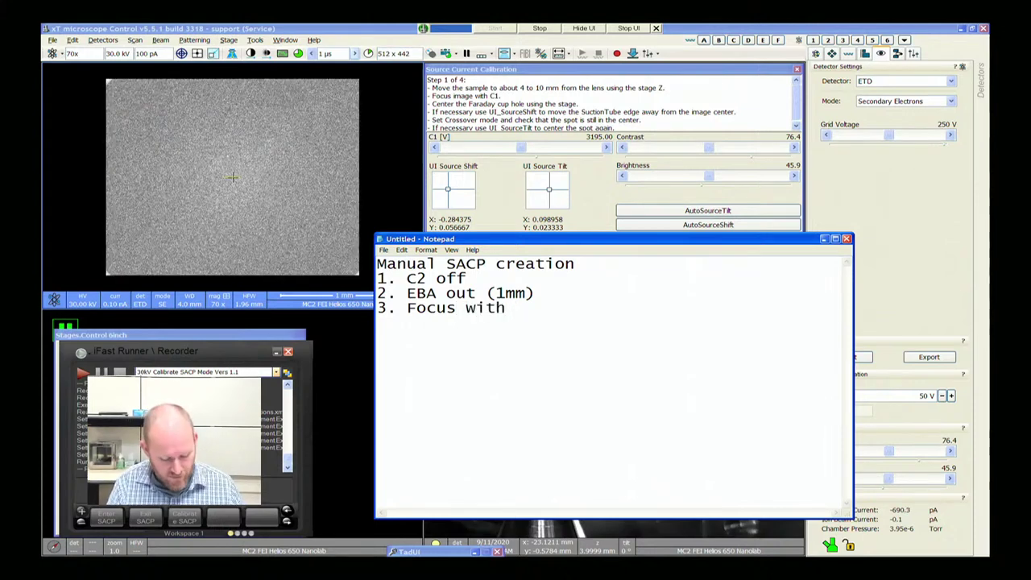
text(C1)
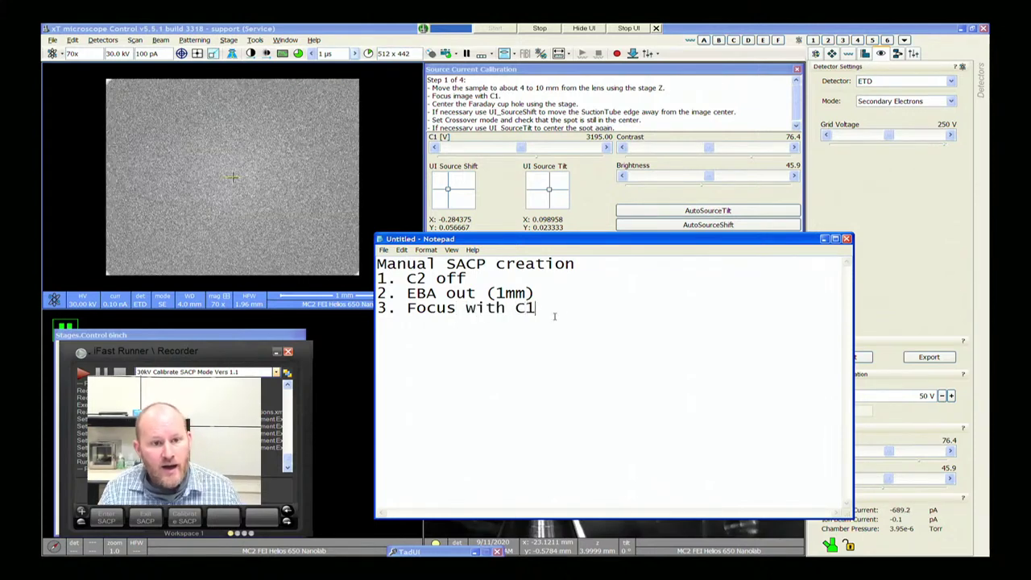
Insert "2. Objective lens off" after the C2 item and renumber the EBA and Focus items to 3 and 4
click(476, 278)
key(Return)
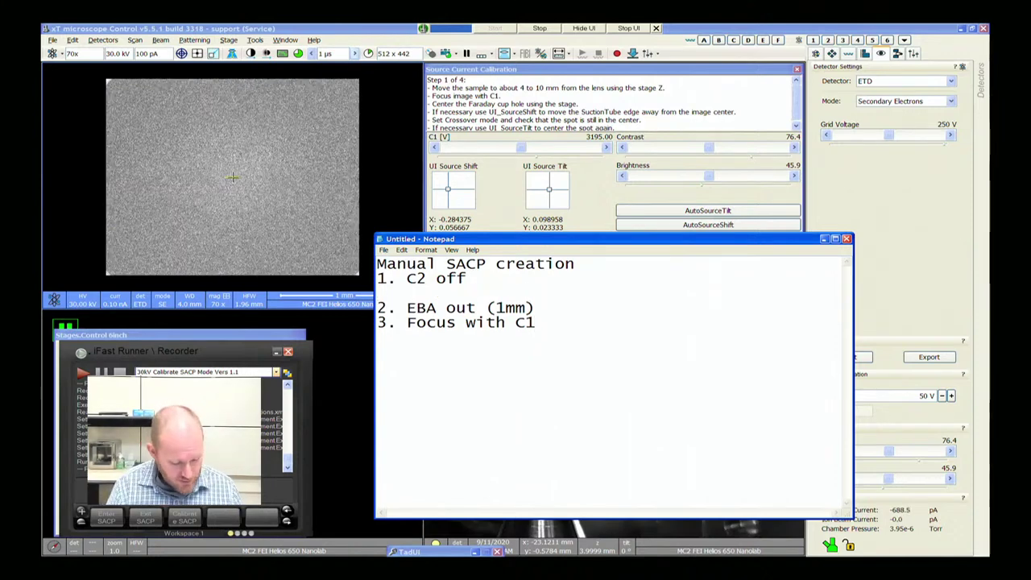
text(2.)
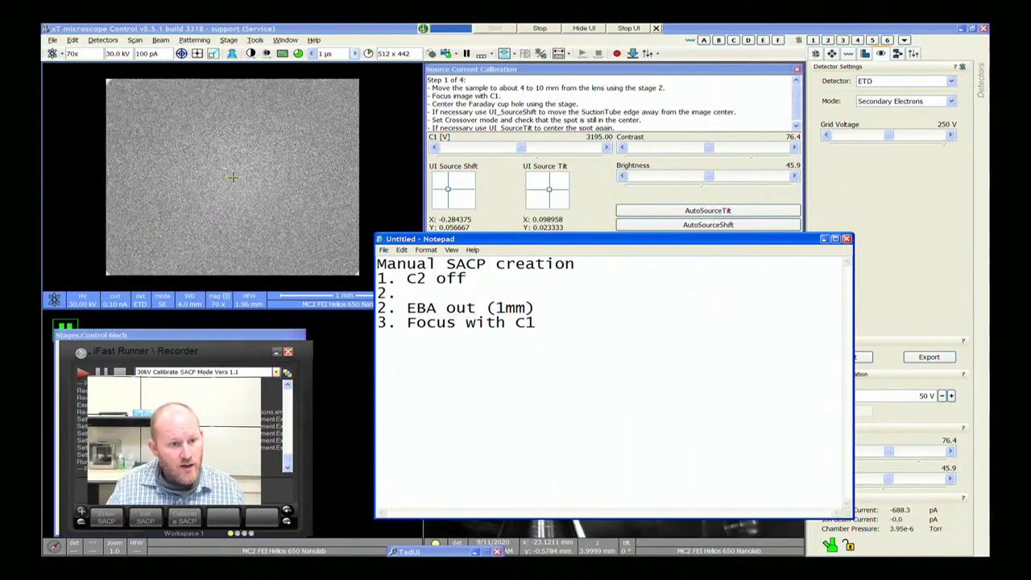
text( Hr)
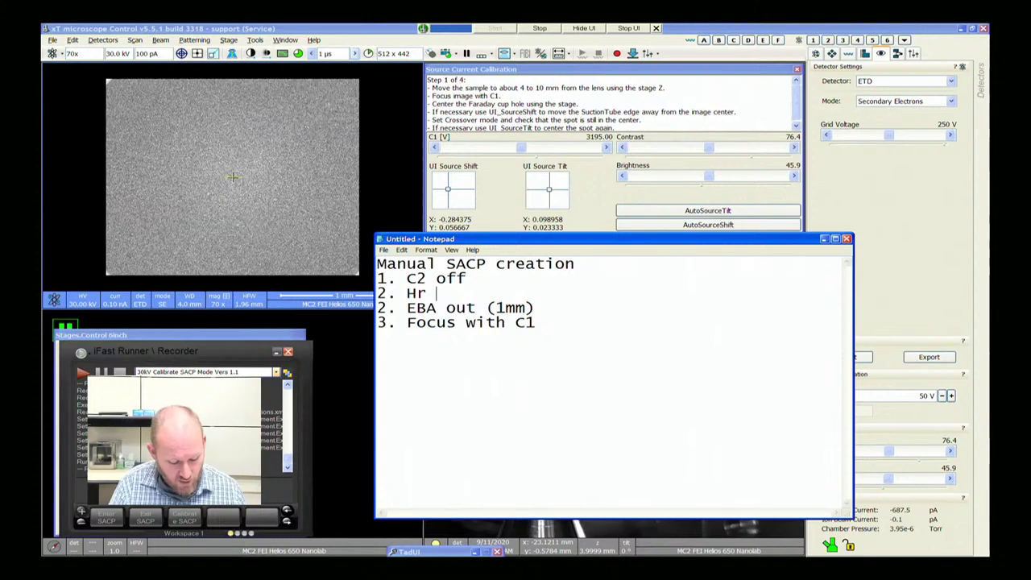
key(BackSpace)
key(BackSpace)
key(BackSpace)
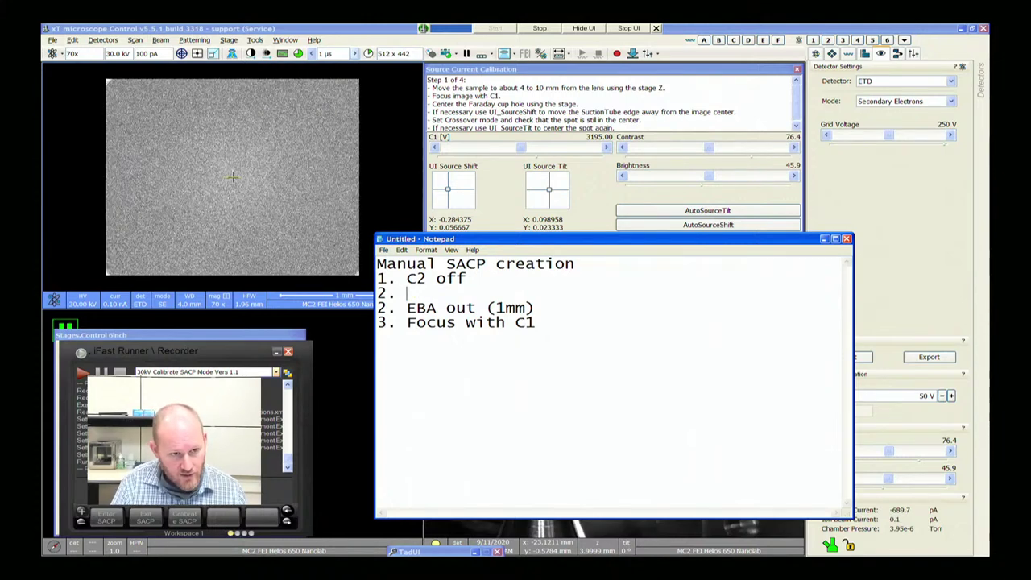
text(Object)
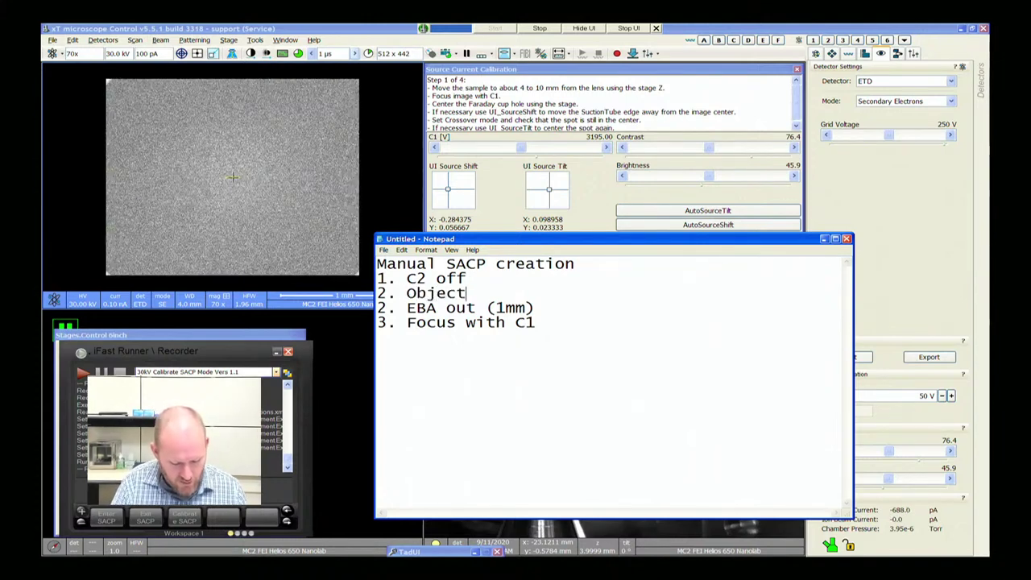
text(ive lens off)
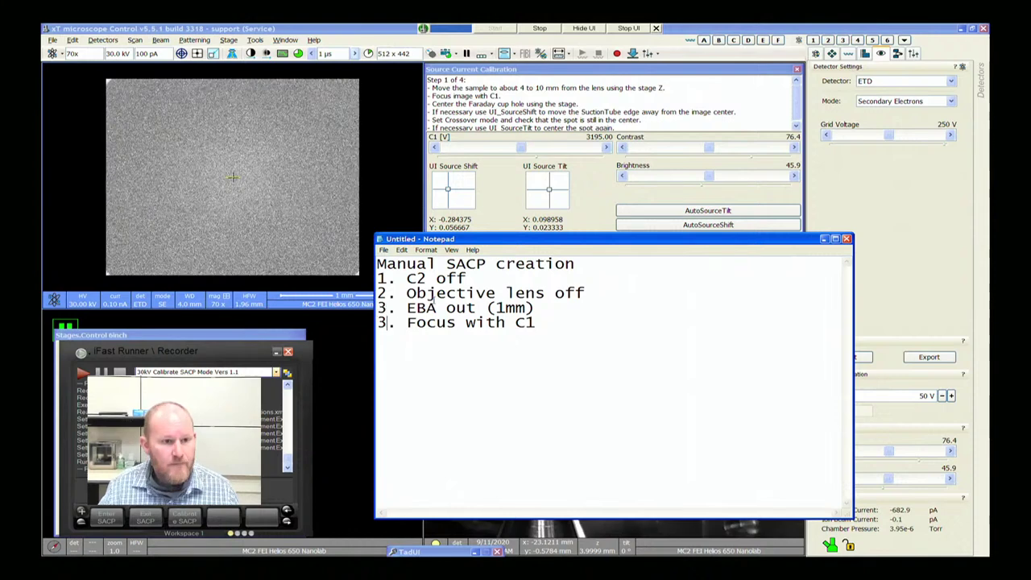
key(BackSpace)
text(4)
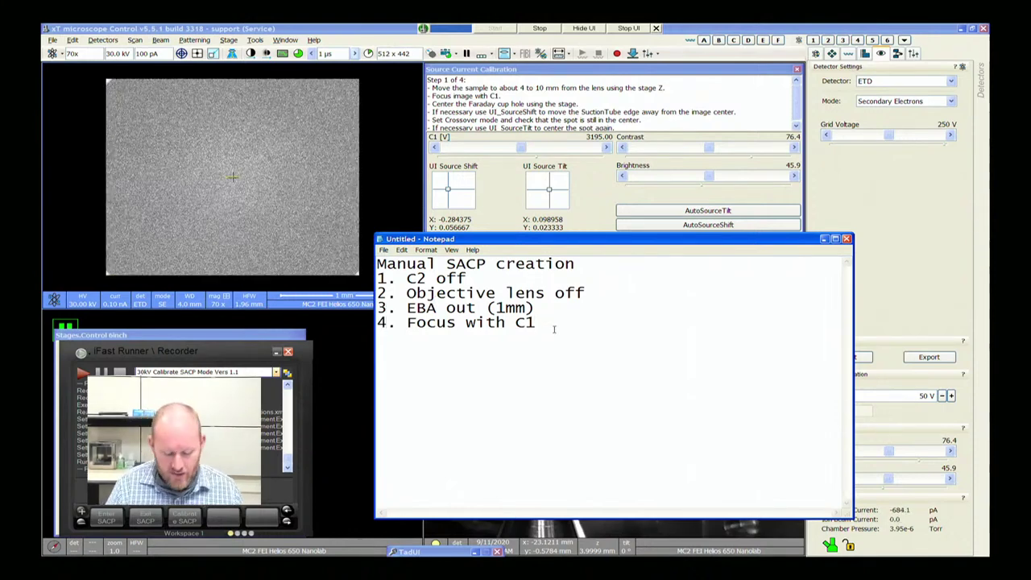
Add the note "(all accomplished in the UC source current alignment)" below the list
text(ll )
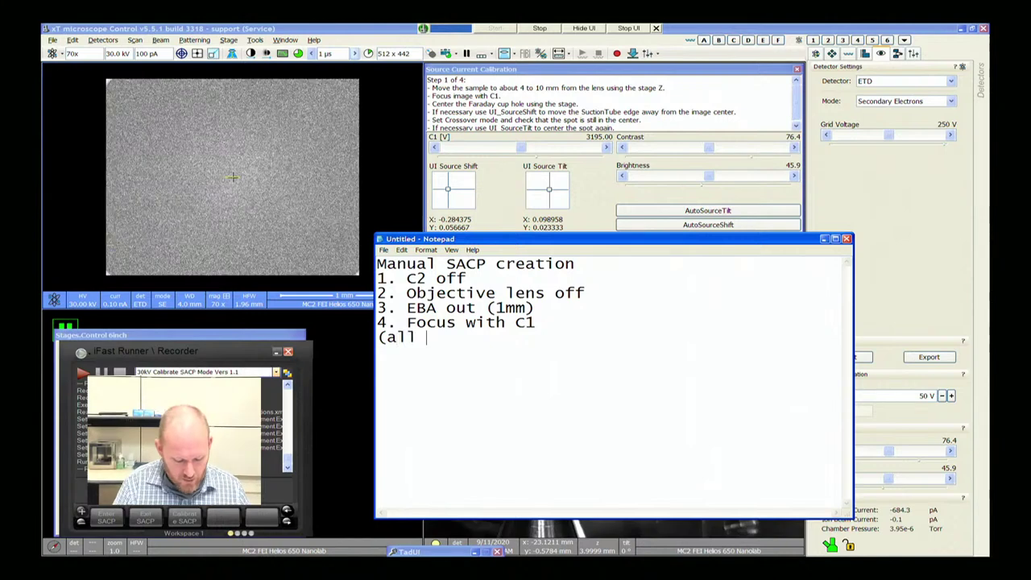
text(accomplishe)
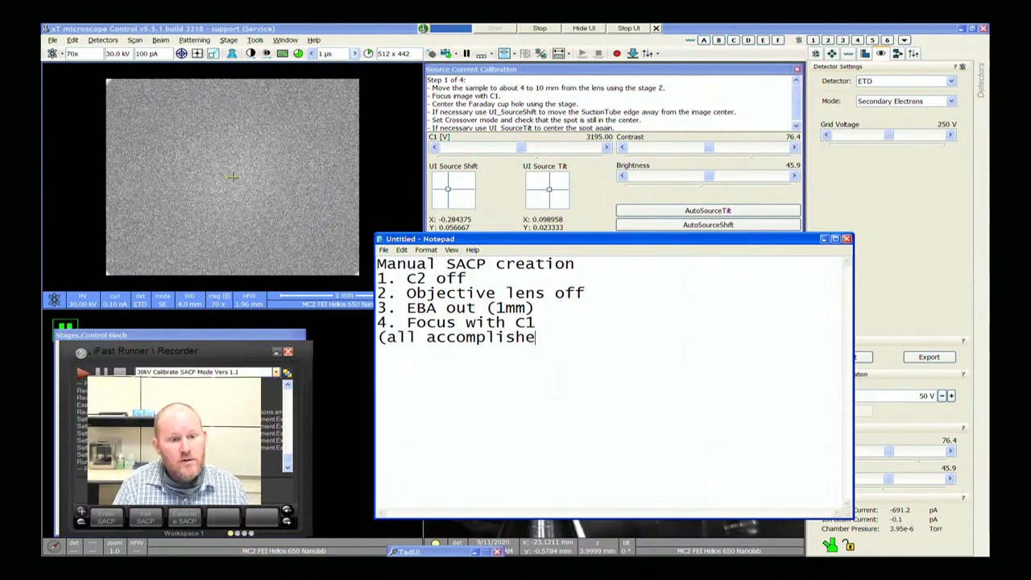
text(d in the UC)
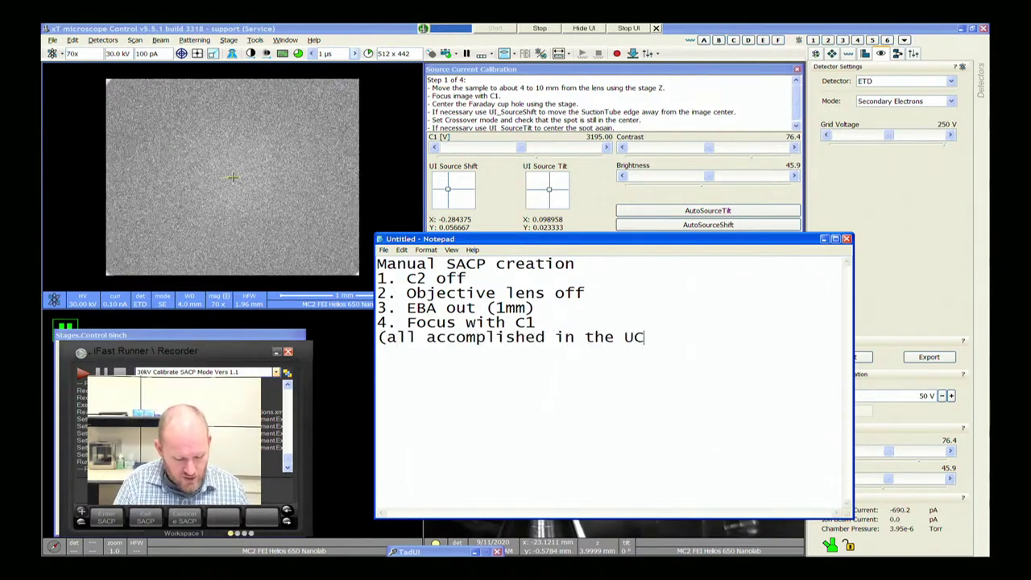
text( source )
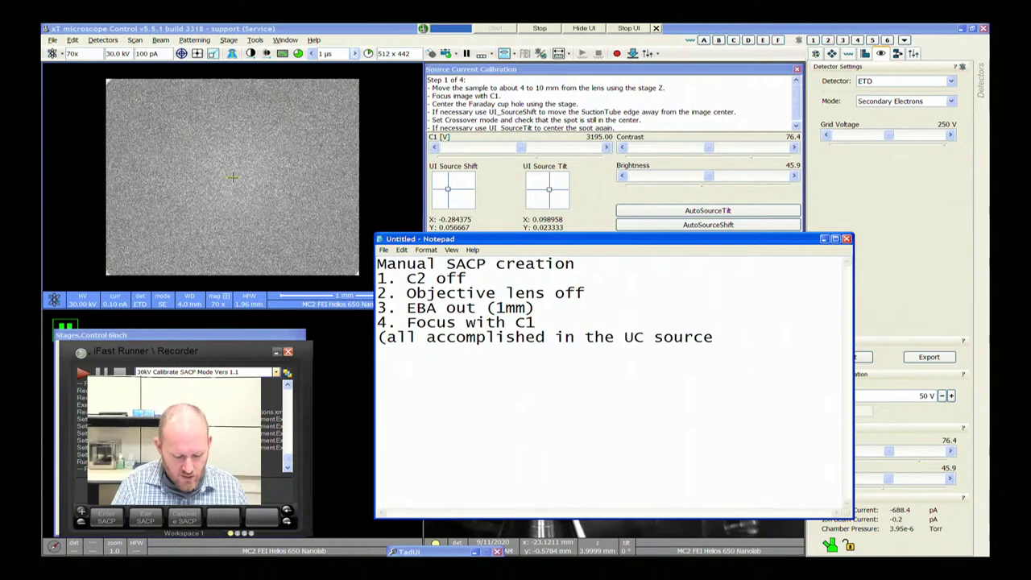
text(current a)
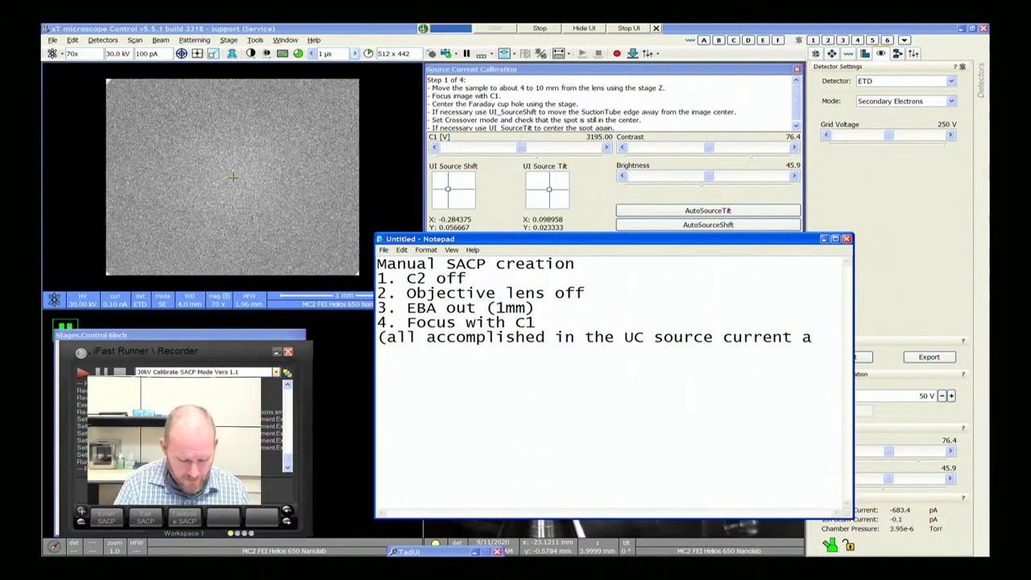
text(lignment)
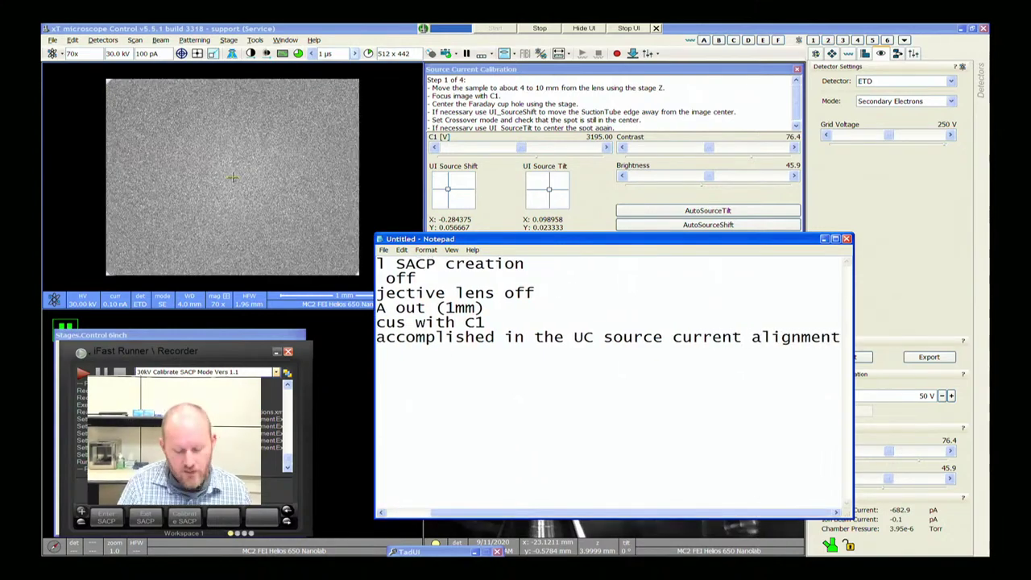
text())
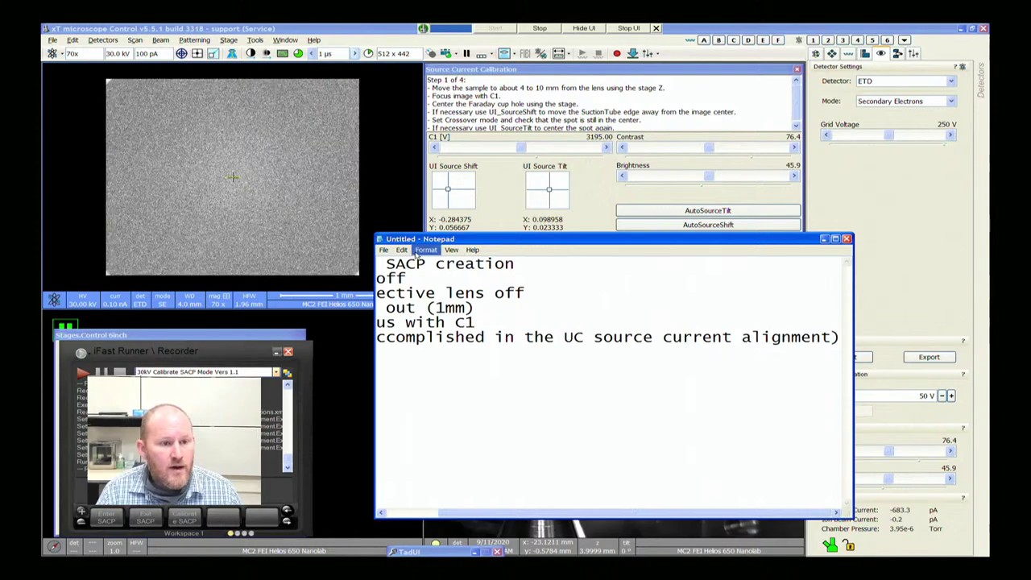
Set the Notepad font size to 16
click(416, 255)
click(440, 272)
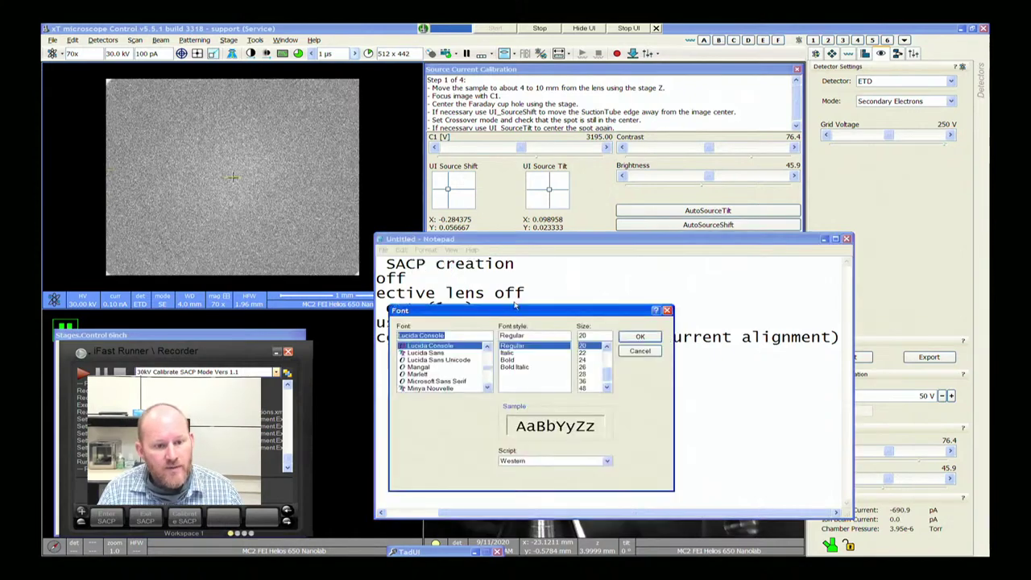
click(606, 346)
click(606, 346)
click(584, 346)
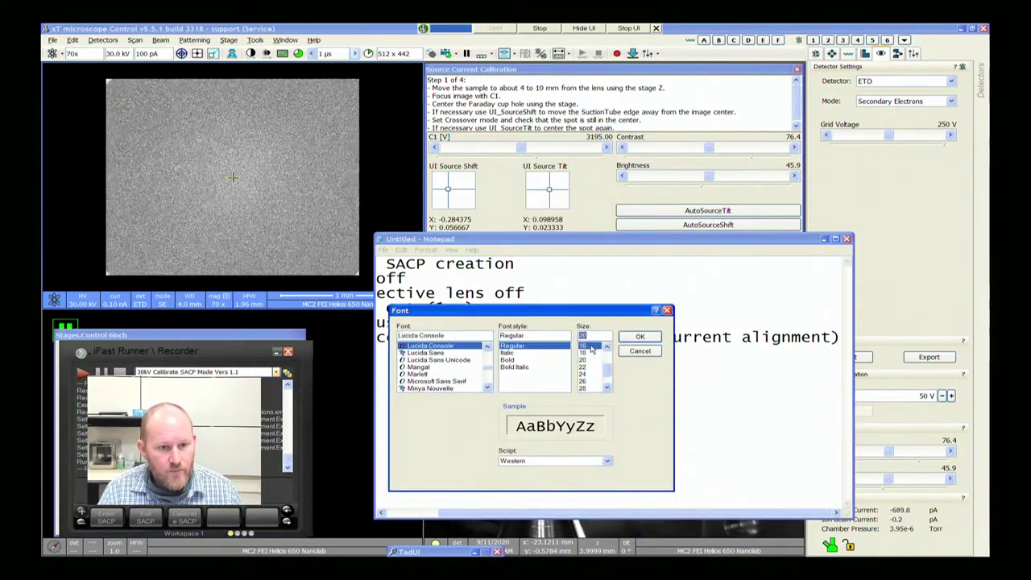
click(630, 339)
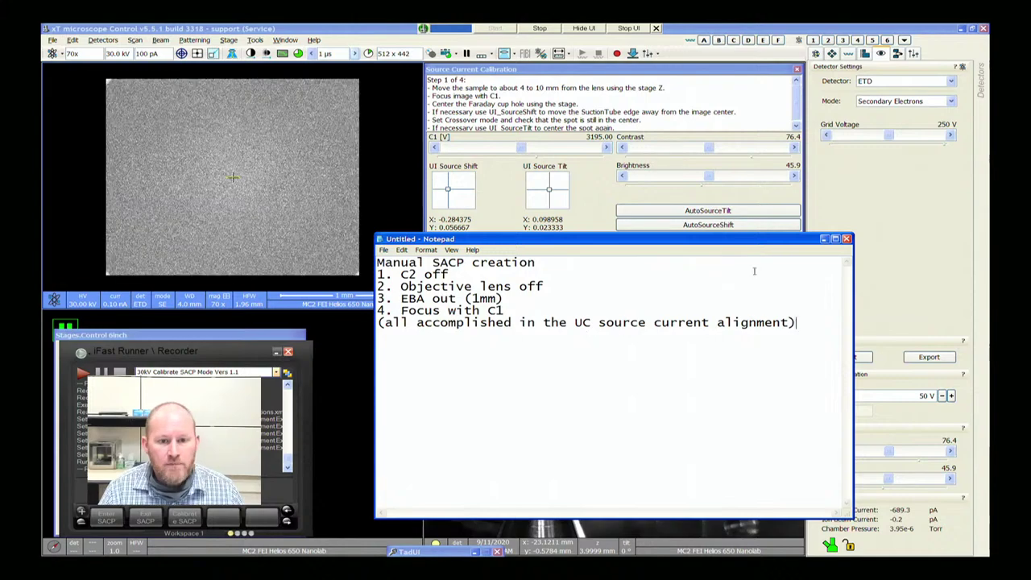
Clear Notepad and the Source Current Calibration window out of the way and bring the Optics Regulators window to the front
click(824, 239)
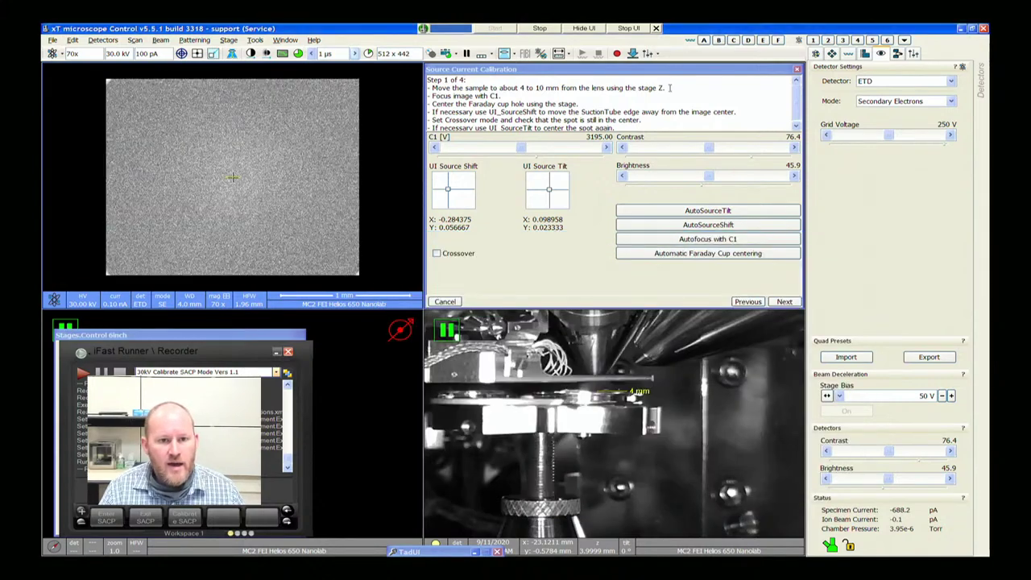
drag(660, 73, 648, 540)
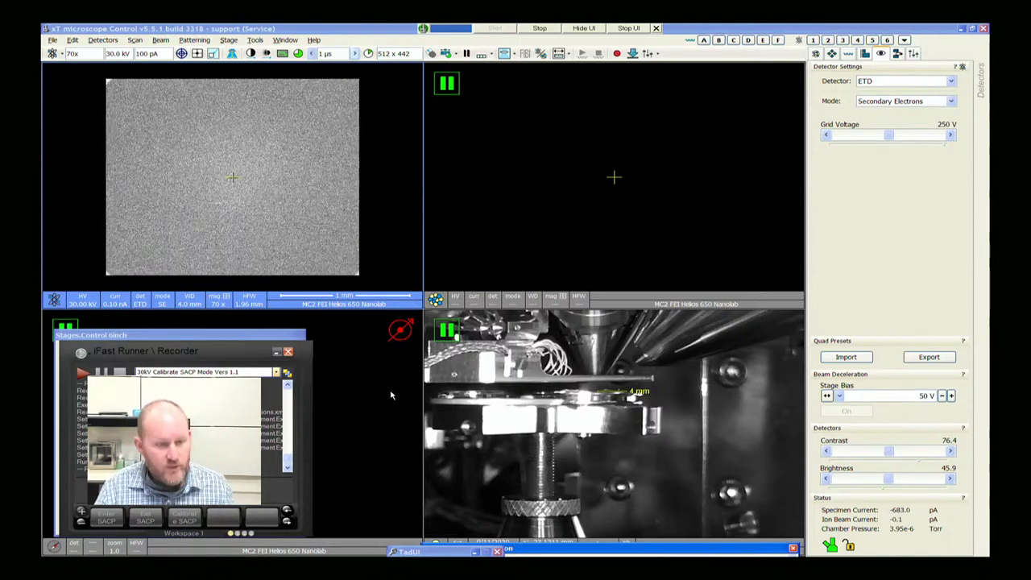
key(alt+Tab)
key(alt+Tab)
key(alt+Tab)
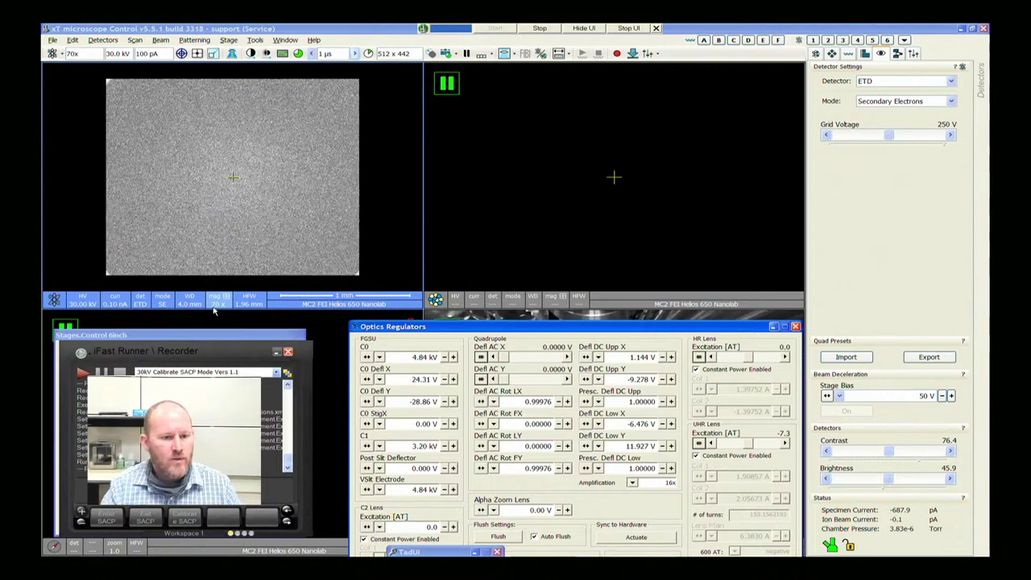
Switch to the Octupole Regulators window
key(alt+Tab)
key(alt+Tab)
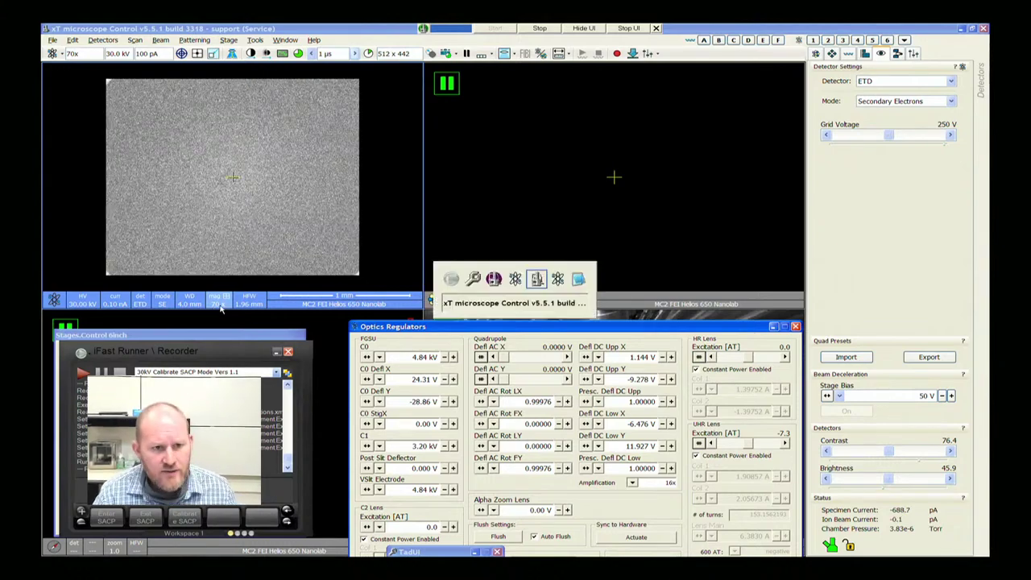
key(alt+Tab)
key(alt+Tab)
key(alt+Tab)
key(alt+Tab)
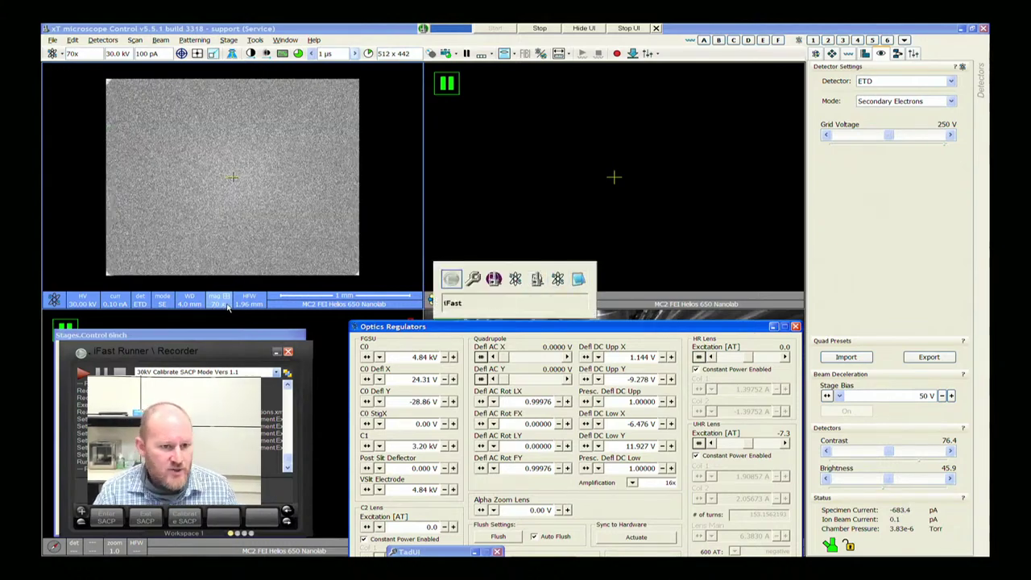
key(alt+Tab)
key(alt+Tab)
key(alt+Tab)
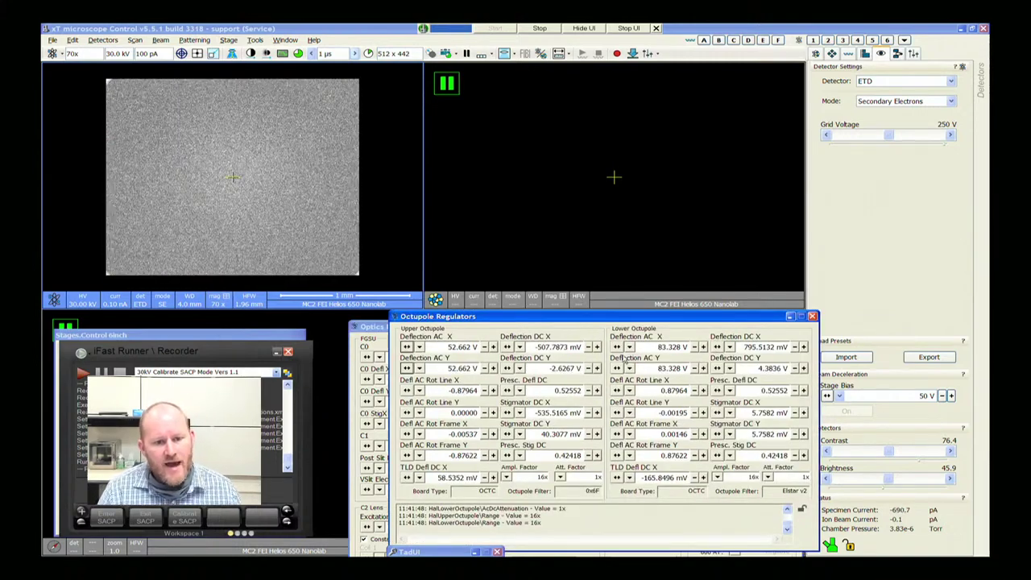
Reduce the lower octupole's Deflection AC X and Deflection AC Y to 0 V with their sliders
click(617, 347)
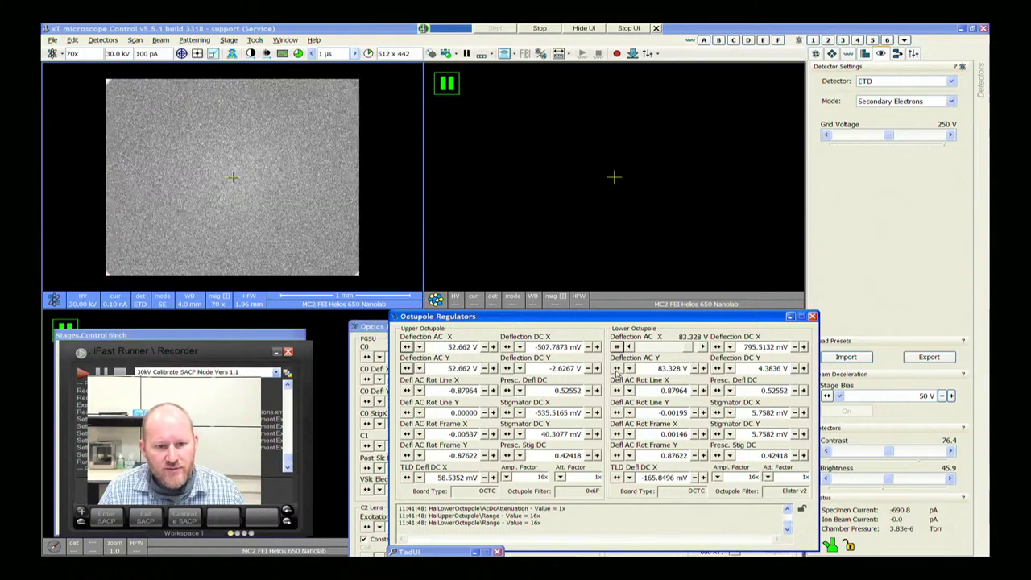
click(618, 368)
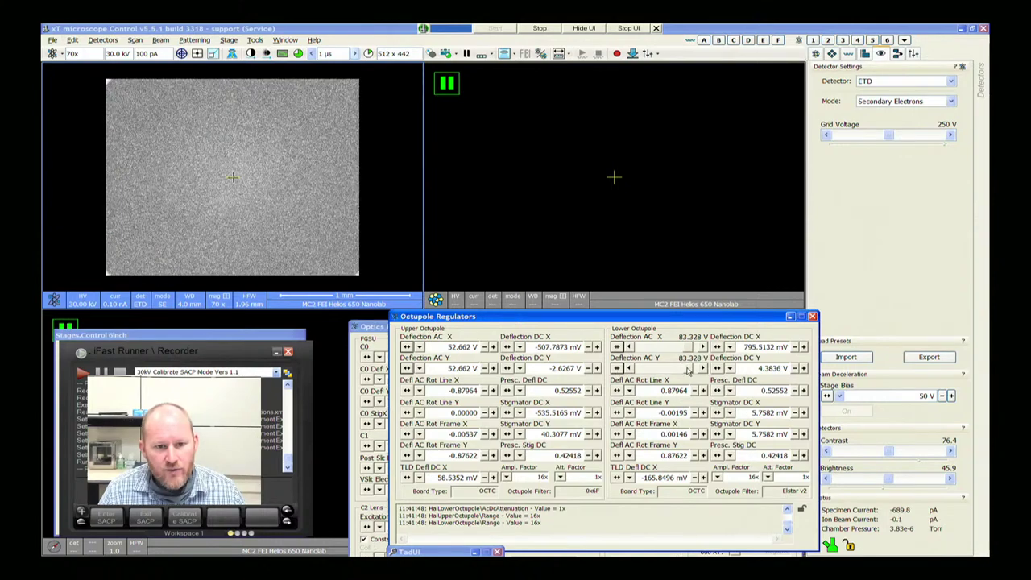
drag(689, 370, 632, 369)
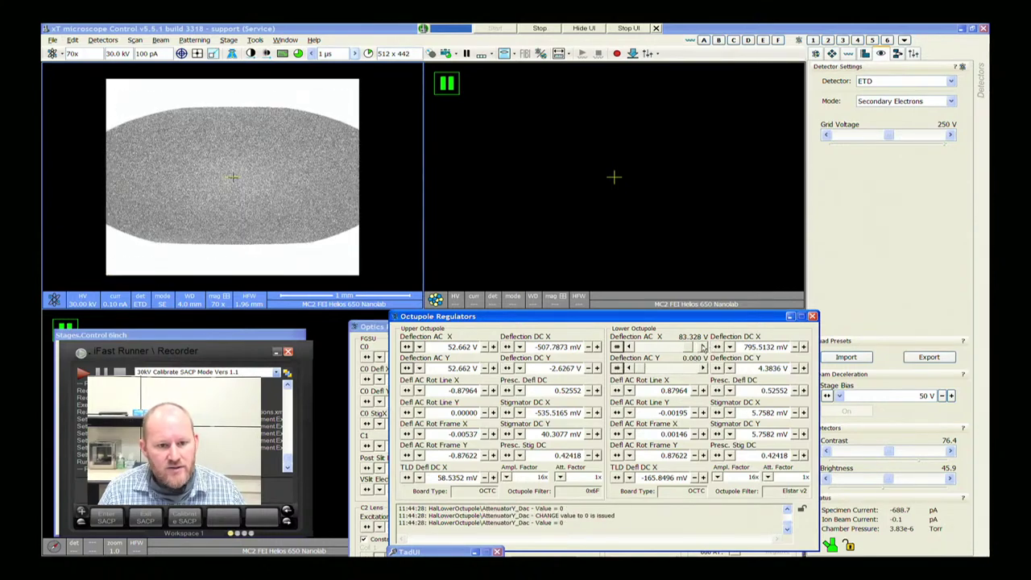
drag(702, 347, 625, 345)
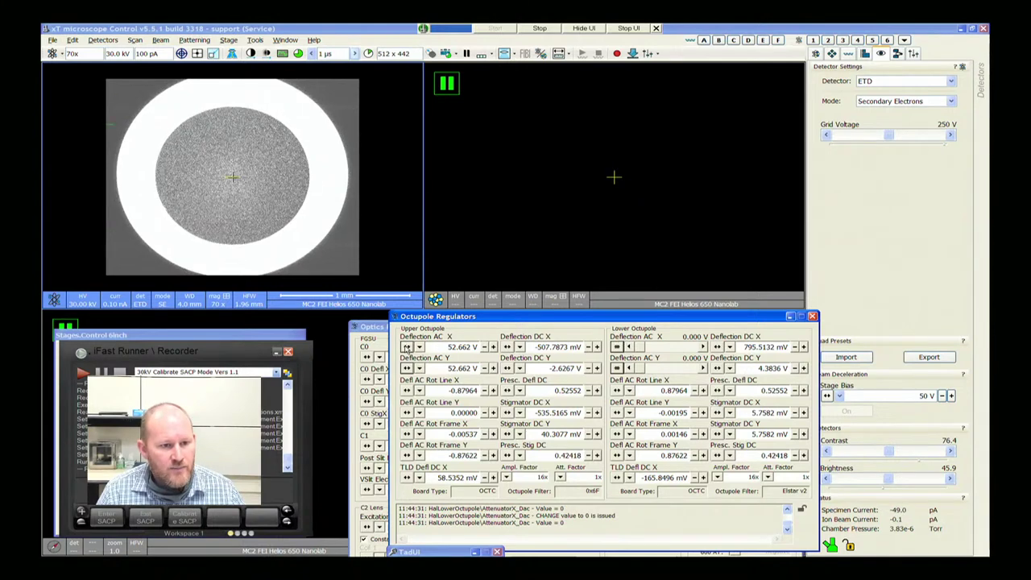
Reduce the upper octupole's Deflection AC X and Y to 0 V with sliders and return both to numeric display
click(407, 347)
click(406, 368)
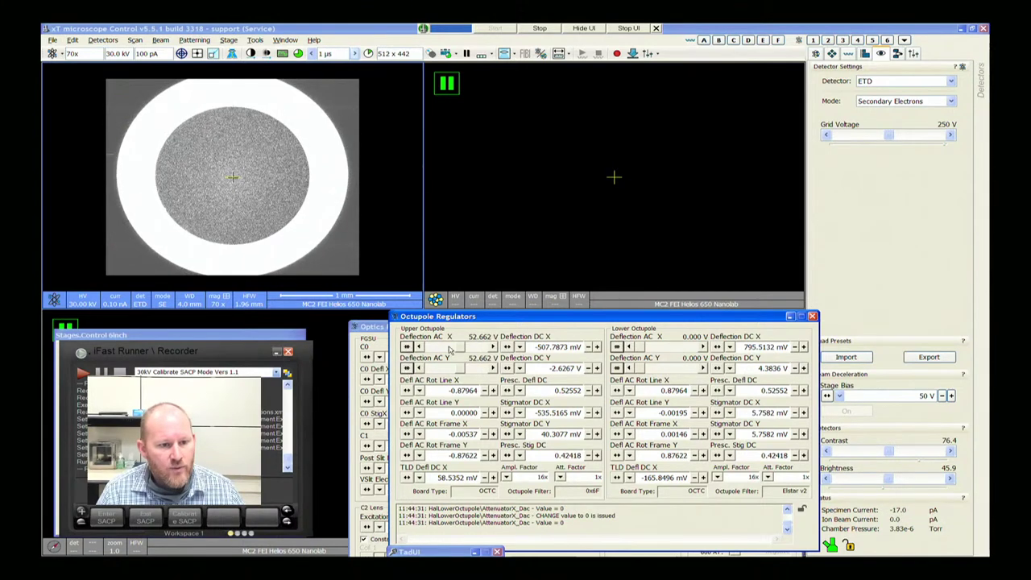
drag(451, 348, 418, 364)
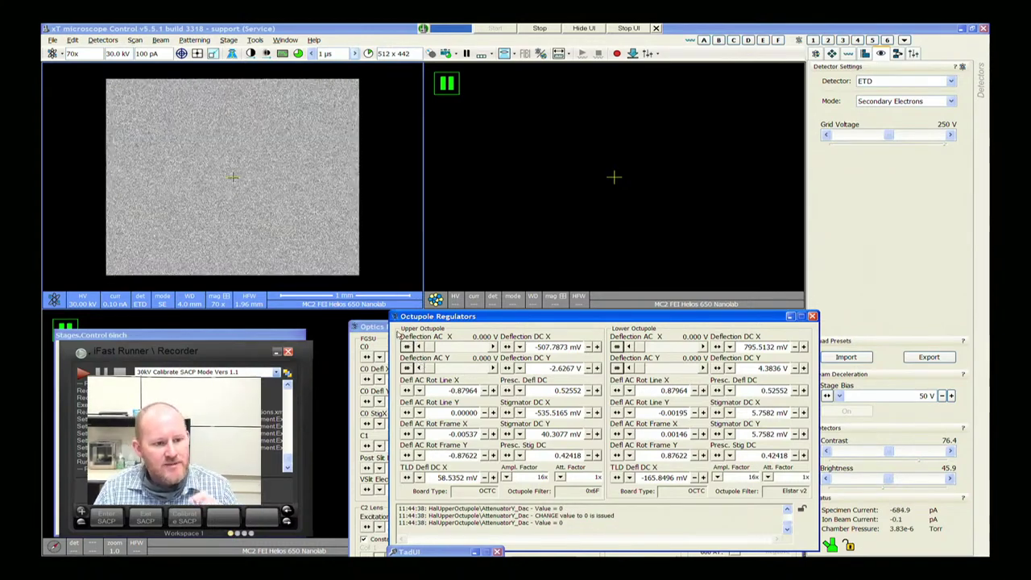
click(407, 346)
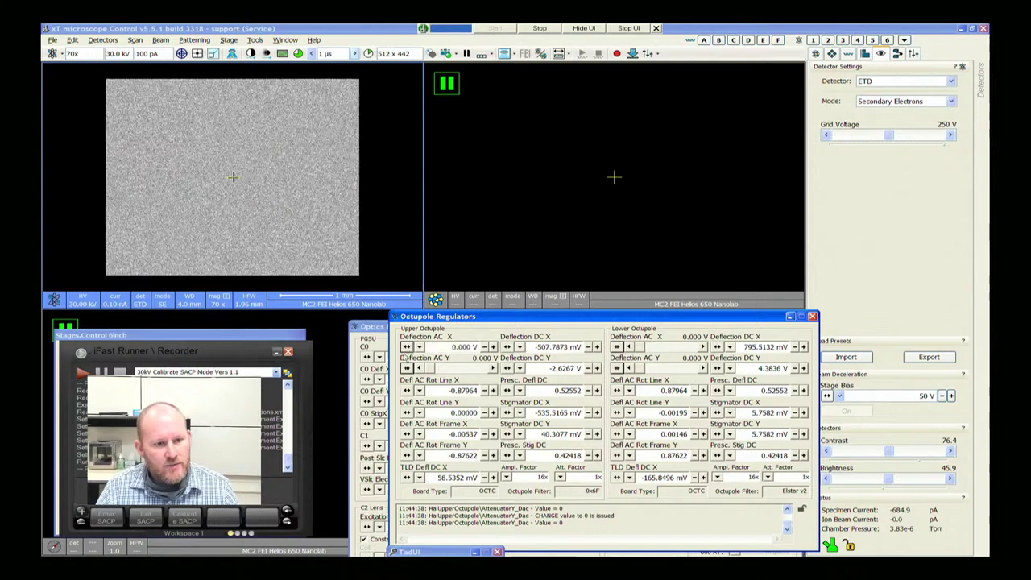
click(406, 368)
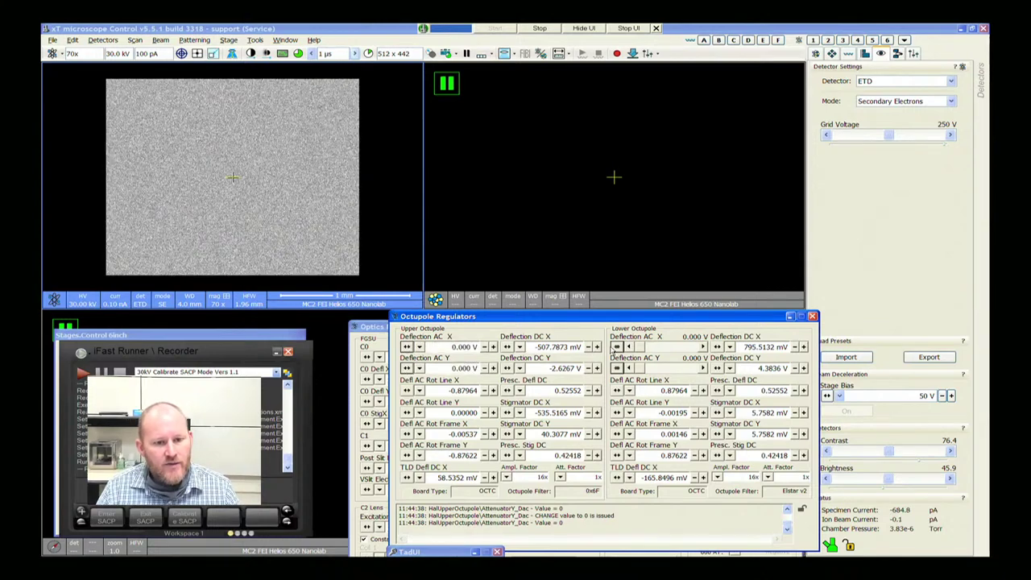
Return the lower octupole's Deflection AC X and Y to numeric display and bring the Optics Regulators window into clear view
click(615, 346)
click(616, 368)
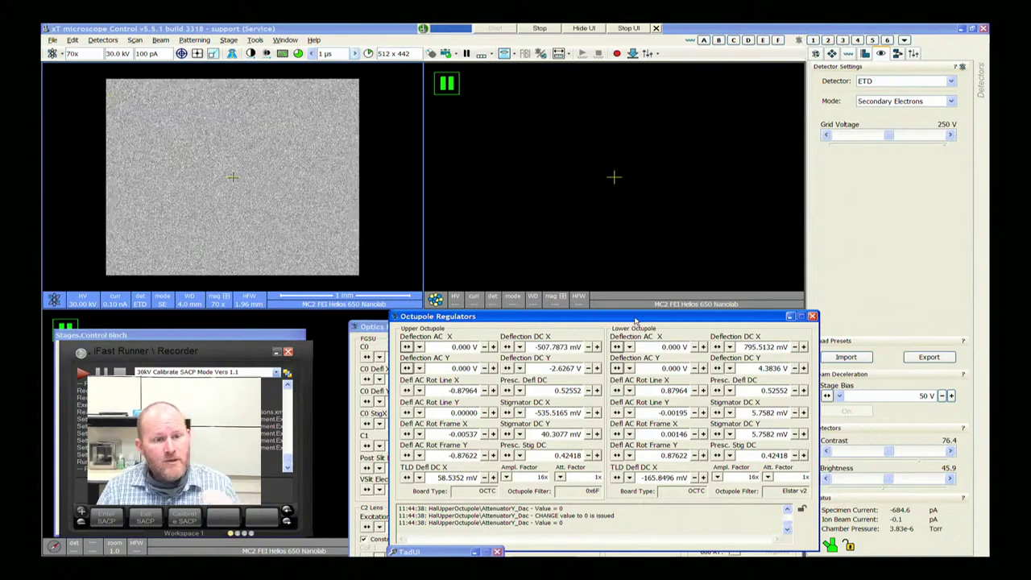
drag(633, 325, 613, 357)
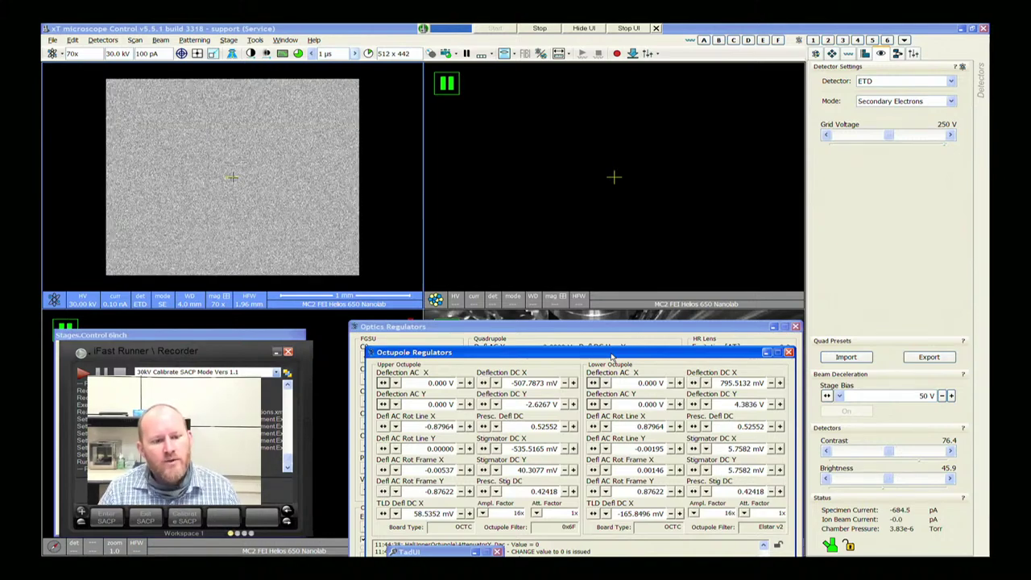
drag(597, 324, 641, 177)
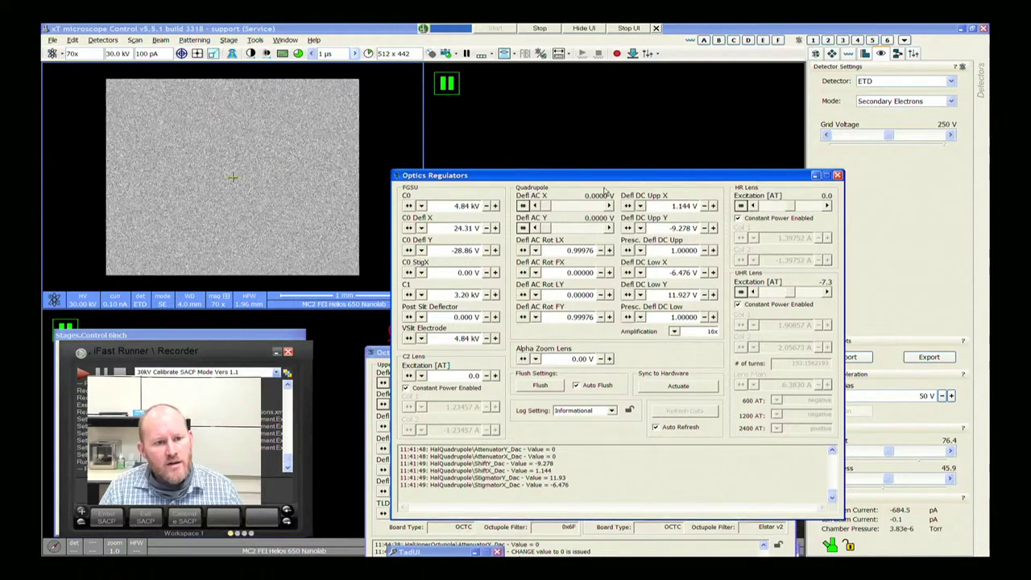
Raise the quadrupole's Defl AC X to about 0.94 V with its slider
click(595, 206)
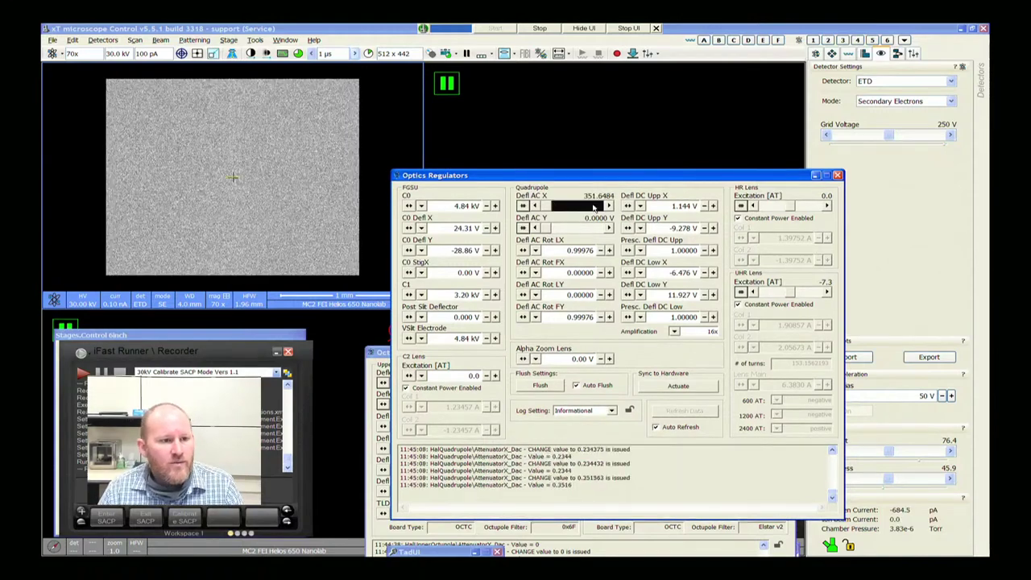
click(594, 208)
click(594, 207)
click(594, 207)
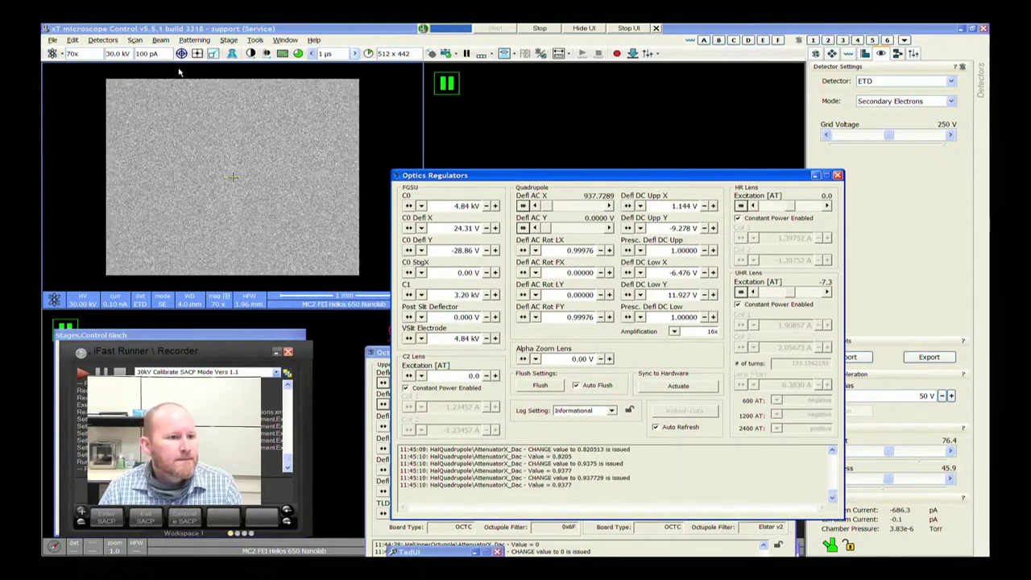
Switch the electron beam image to the CBS detector and insert it, confirming the insertion
click(102, 39)
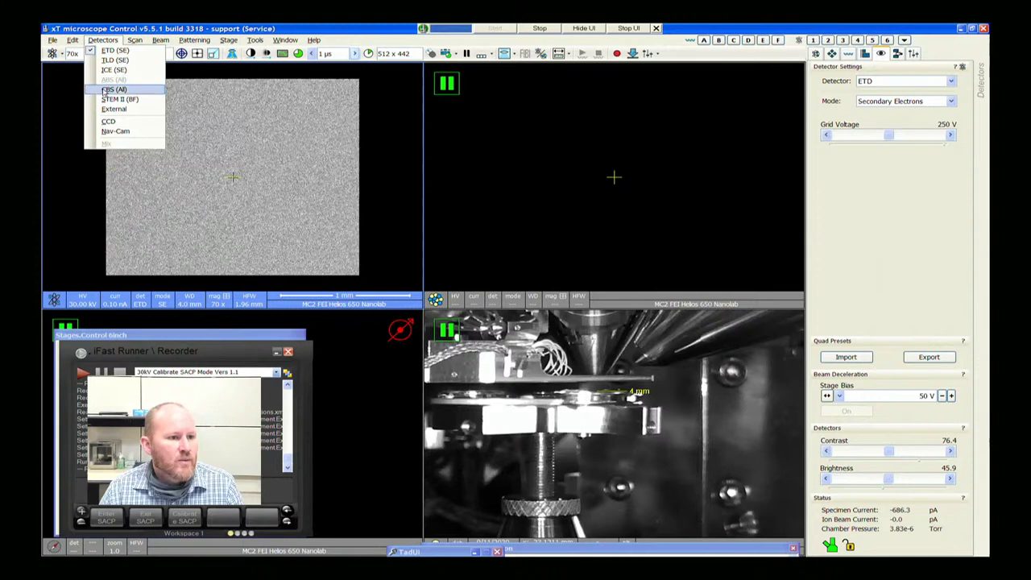
click(109, 89)
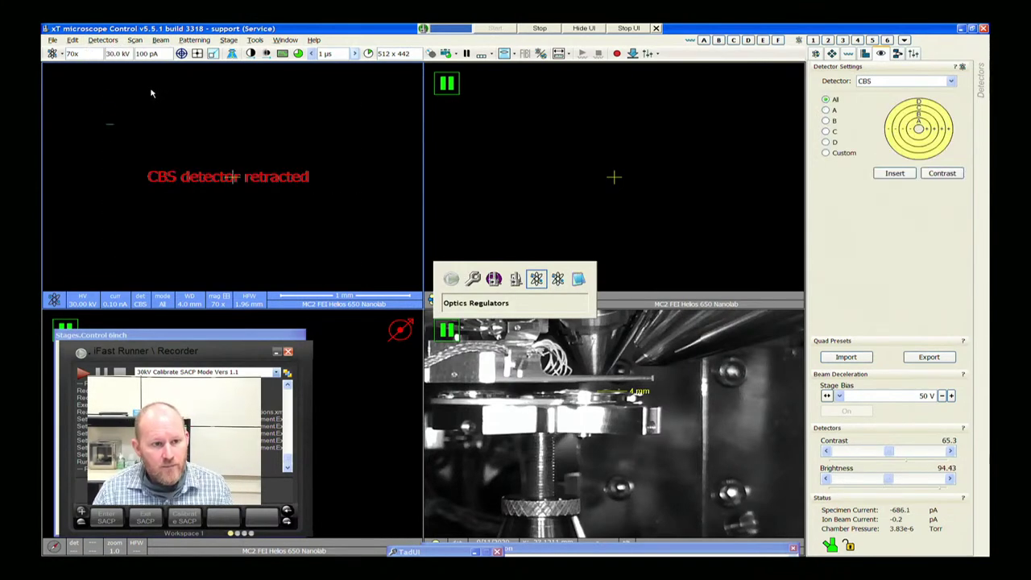
key(alt+Tab)
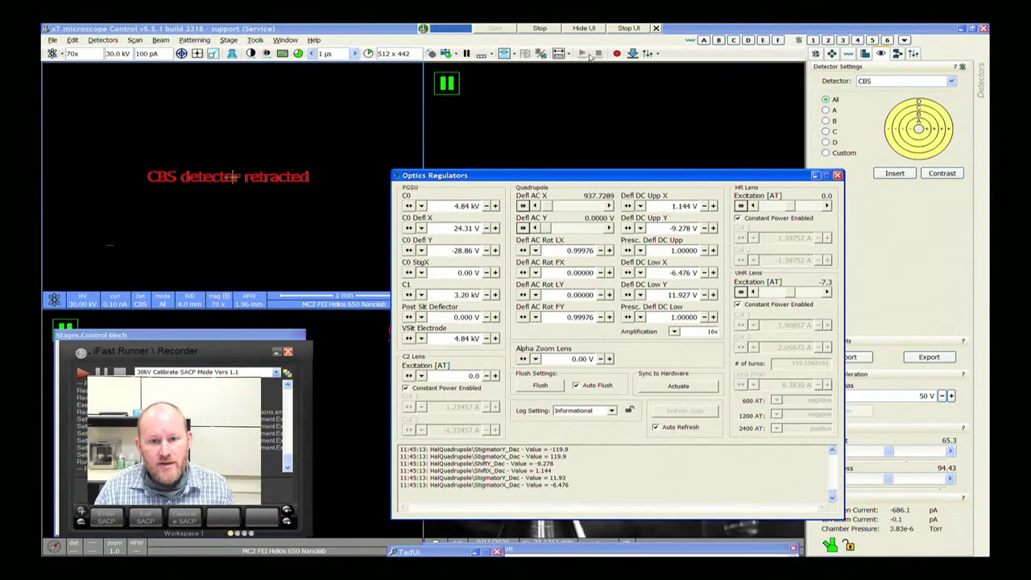
click(906, 178)
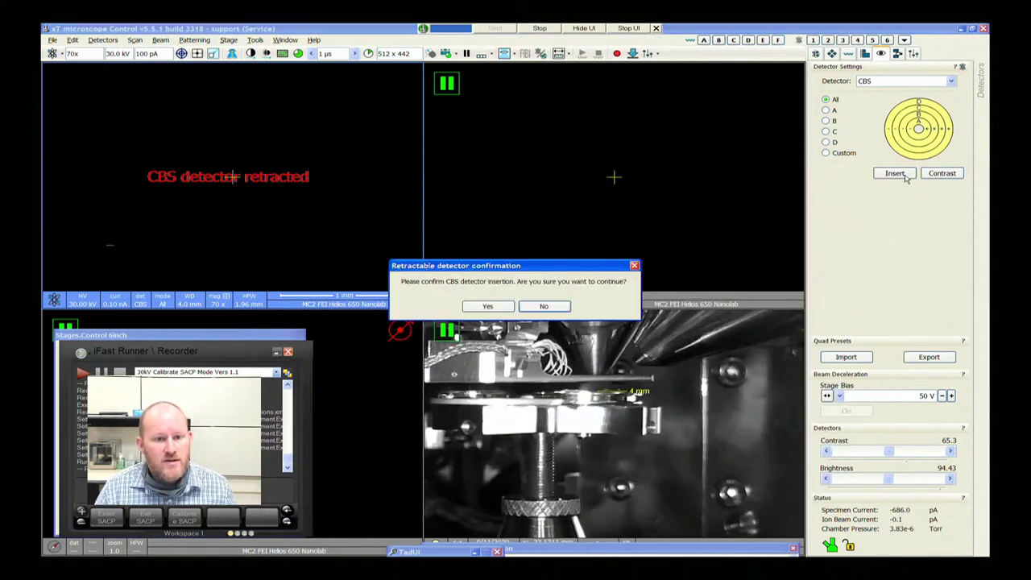
click(478, 305)
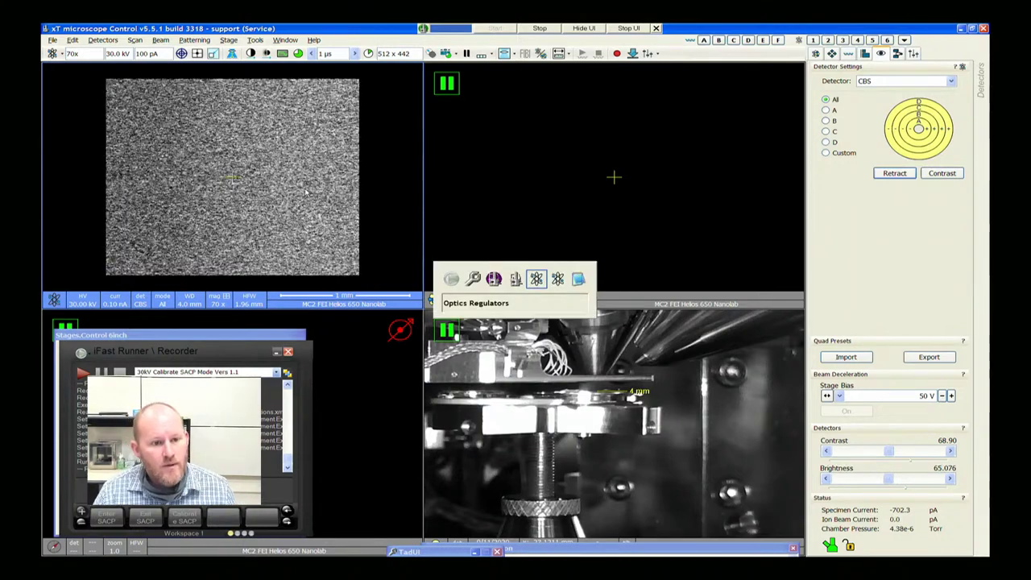
In Optics Regulators, raise the quadrupole's Defl AC X and Defl AC Y to 9.6264 V each with their sliders
key(alt+Tab)
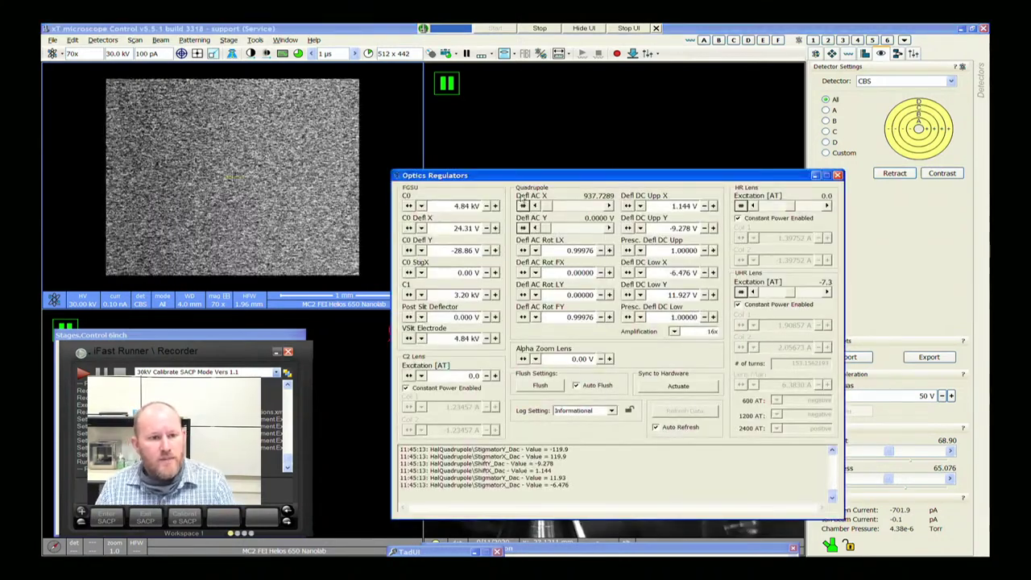
click(595, 209)
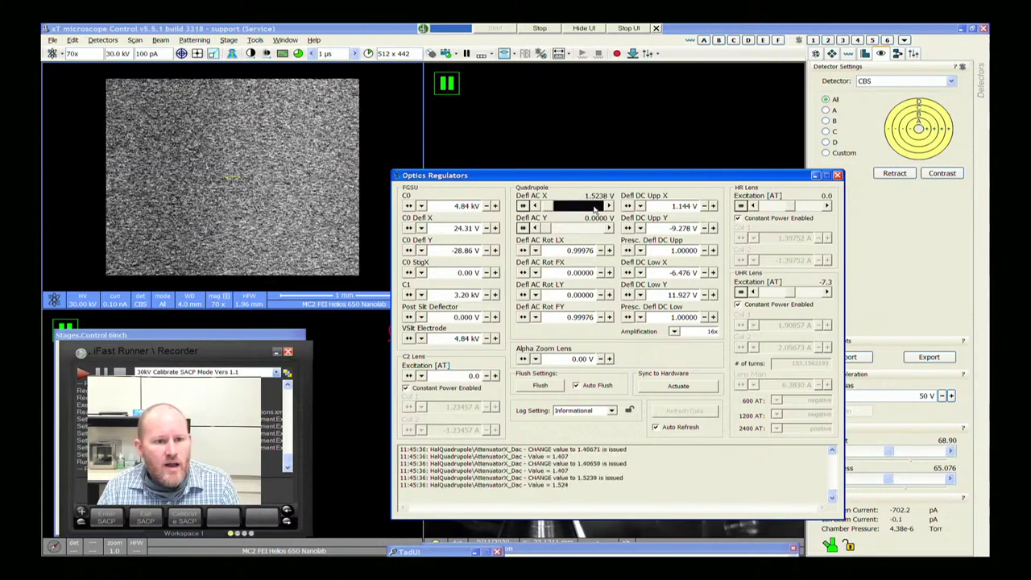
click(594, 209)
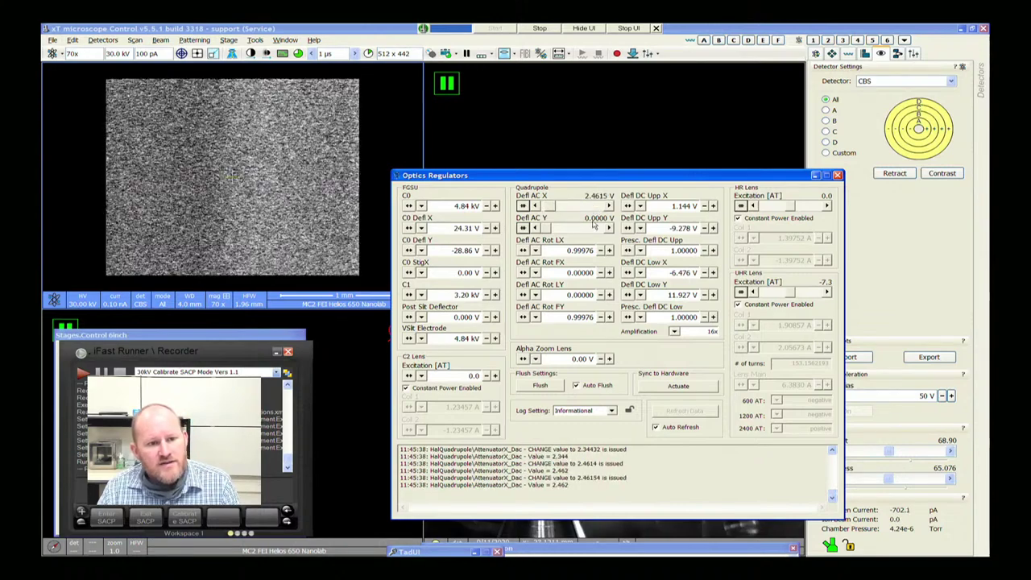
click(593, 230)
click(591, 230)
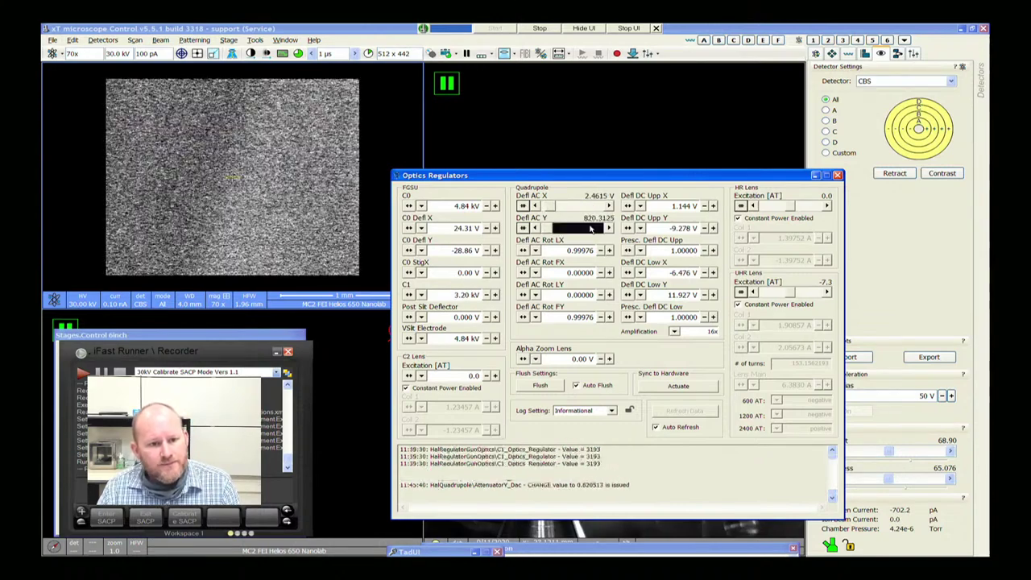
click(591, 229)
mouse_move(555, 230)
mouse_down()
mouse_move(569, 227)
mouse_move(551, 206)
mouse_move(564, 230)
mouse_move(563, 206)
mouse_move(564, 228)
mouse_up()
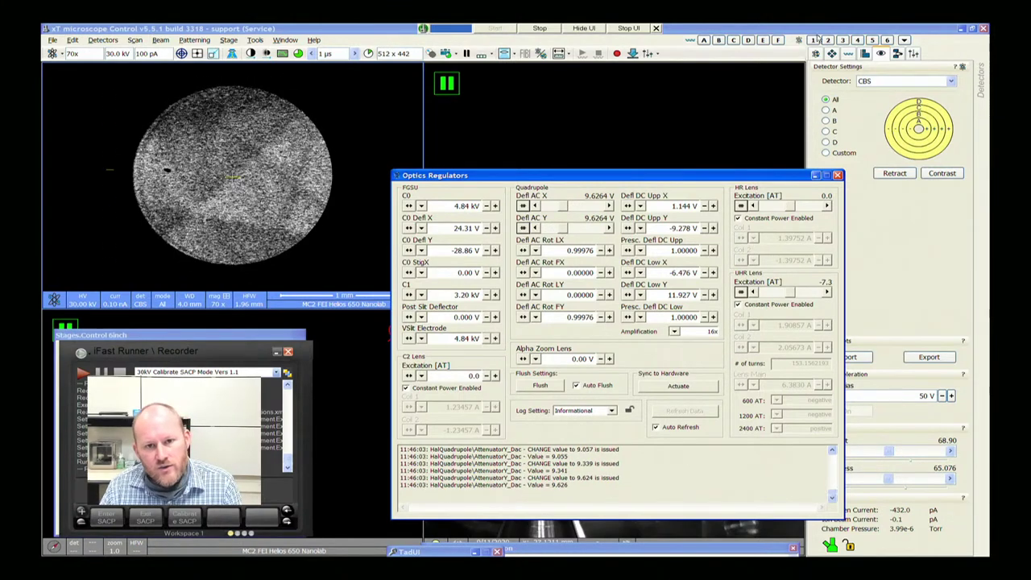
Overlay a circle annotation on the round electron beam image to compare its shape, and delete the circle
click(867, 54)
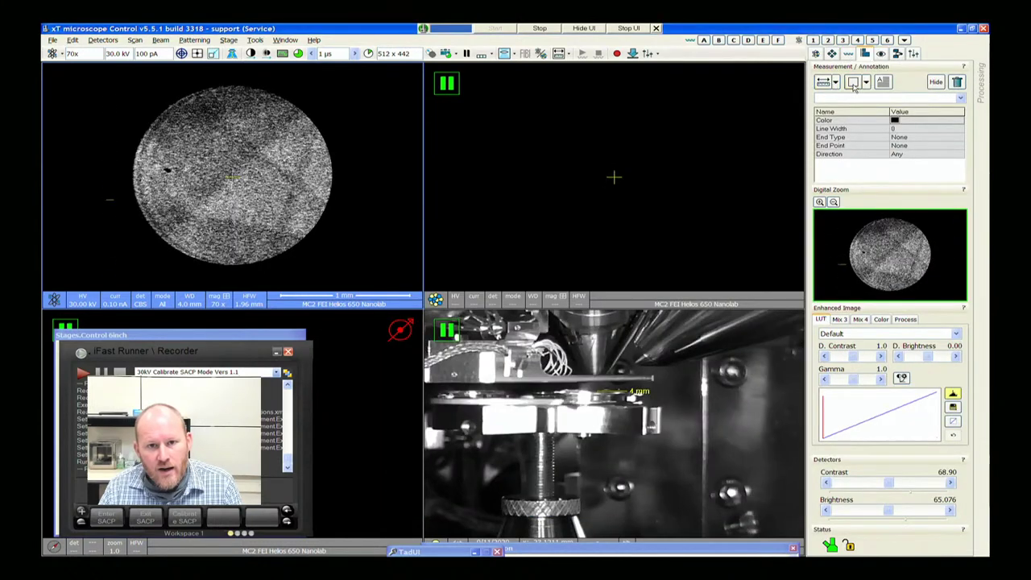
click(866, 82)
click(879, 105)
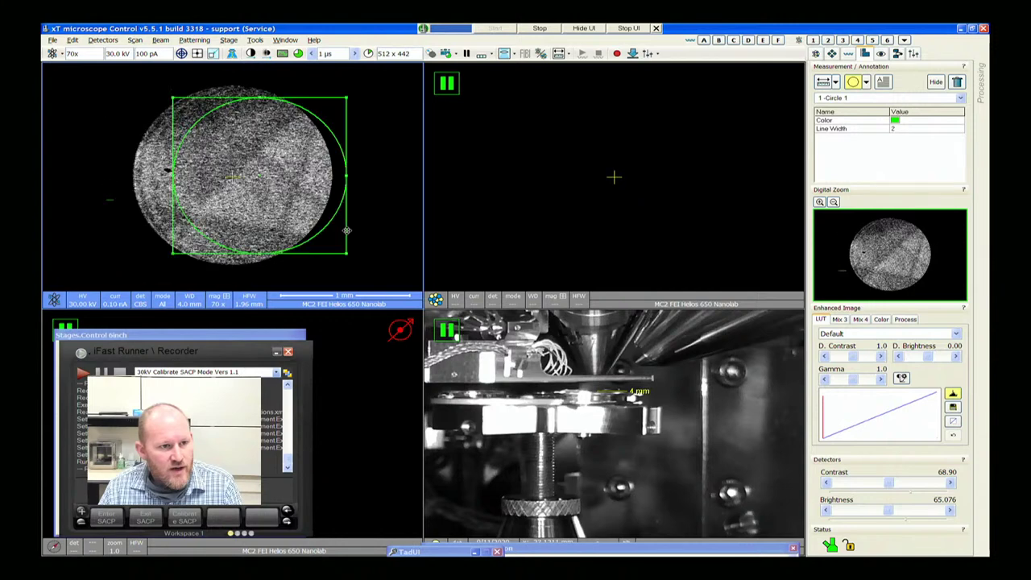
mouse_move(337, 207)
mouse_down()
mouse_move(301, 216)
mouse_move(323, 229)
mouse_up()
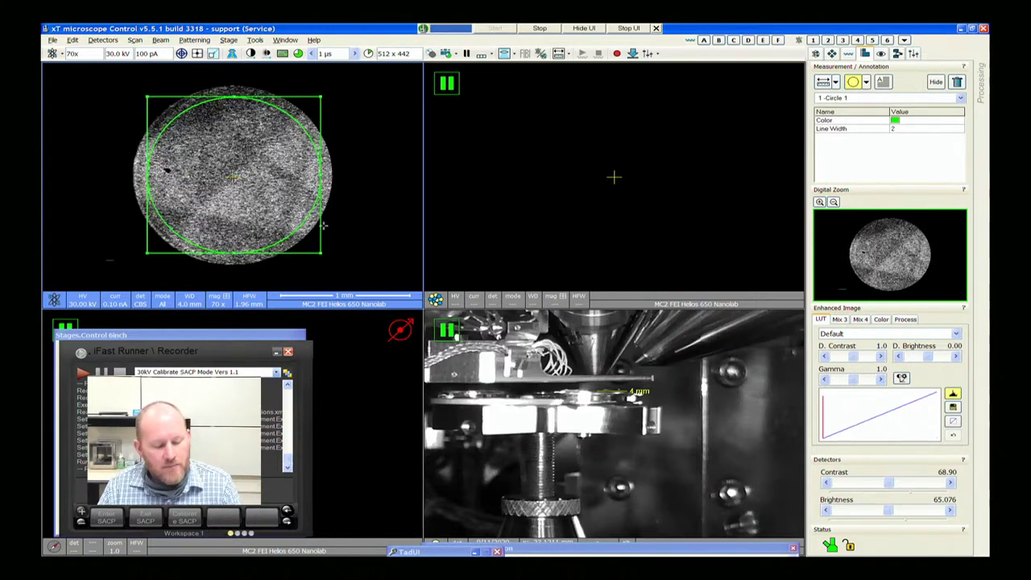
key(Delete)
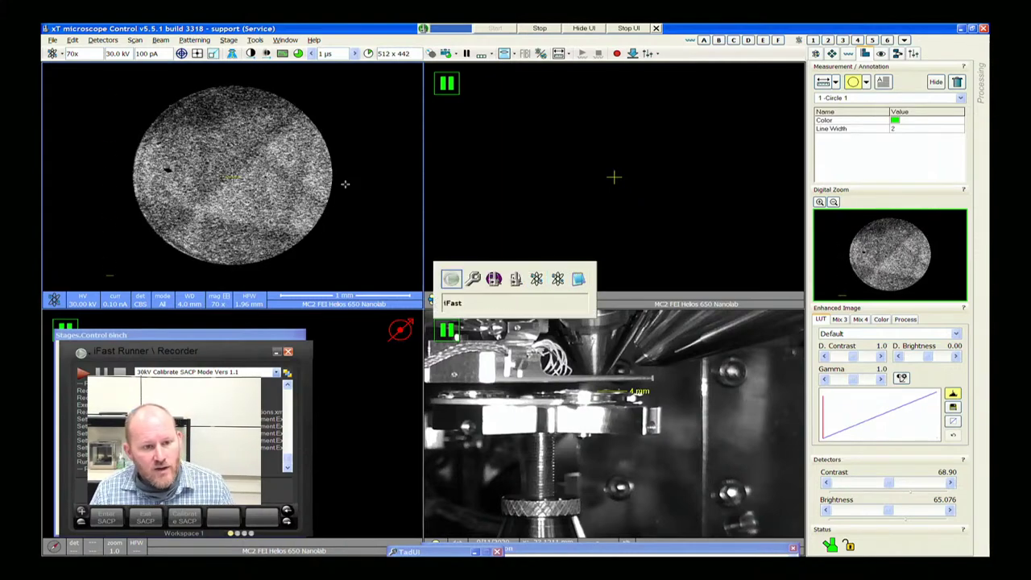
Set the electron beam dwell time to 10 µs and bring the Optics Regulators window forward, shifted slightly away from the electron image
key(alt+Tab)
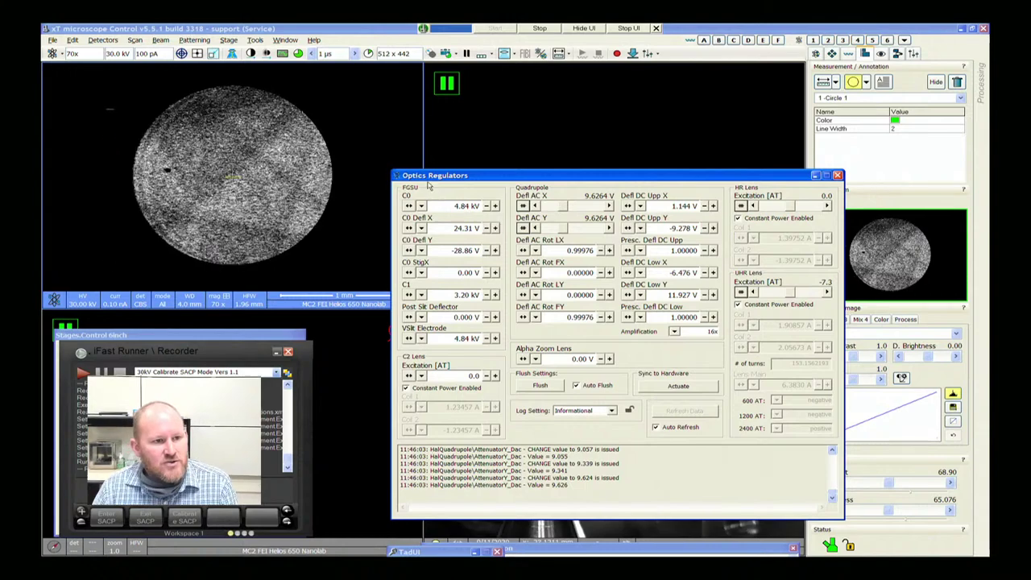
click(314, 55)
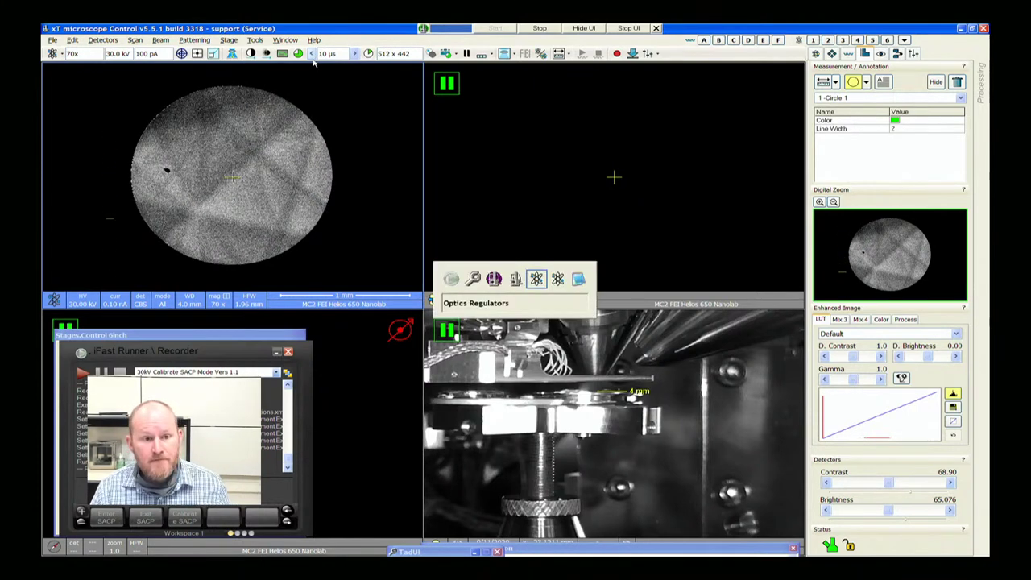
key(Tab)
key(Tab)
key(Tab)
key(Tab)
key(Tab)
key(Tab)
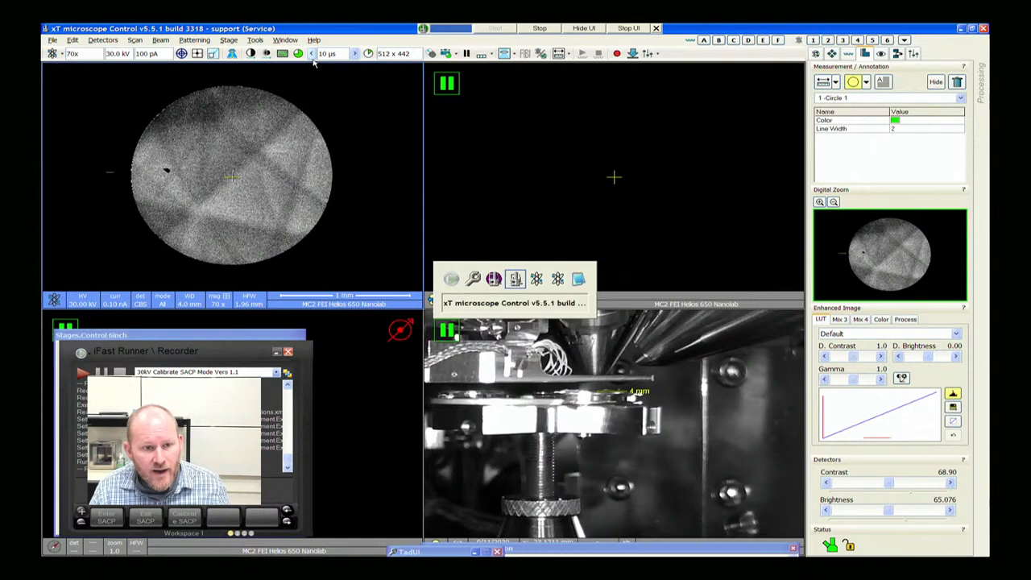
key(Tab)
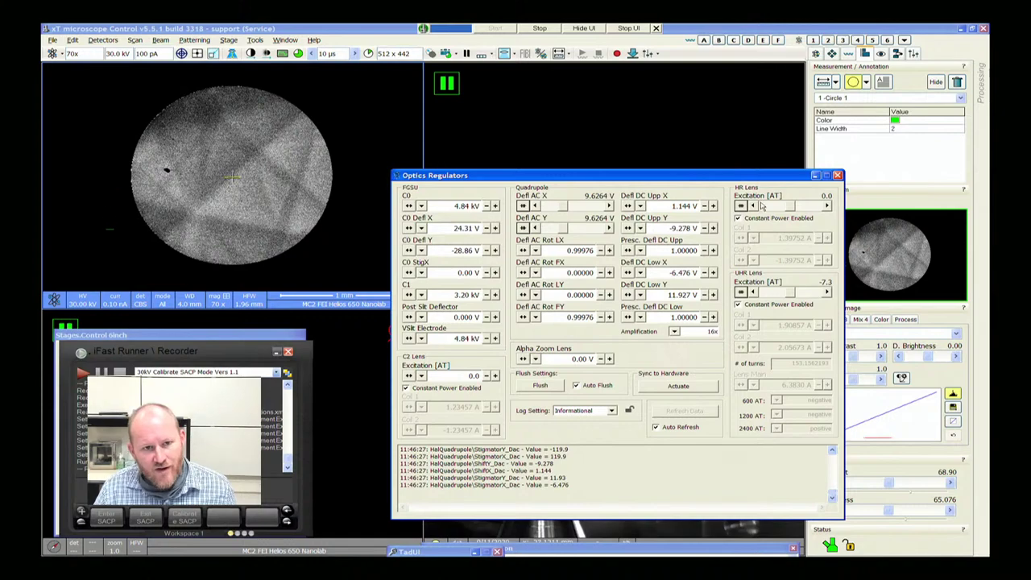
drag(564, 175, 601, 164)
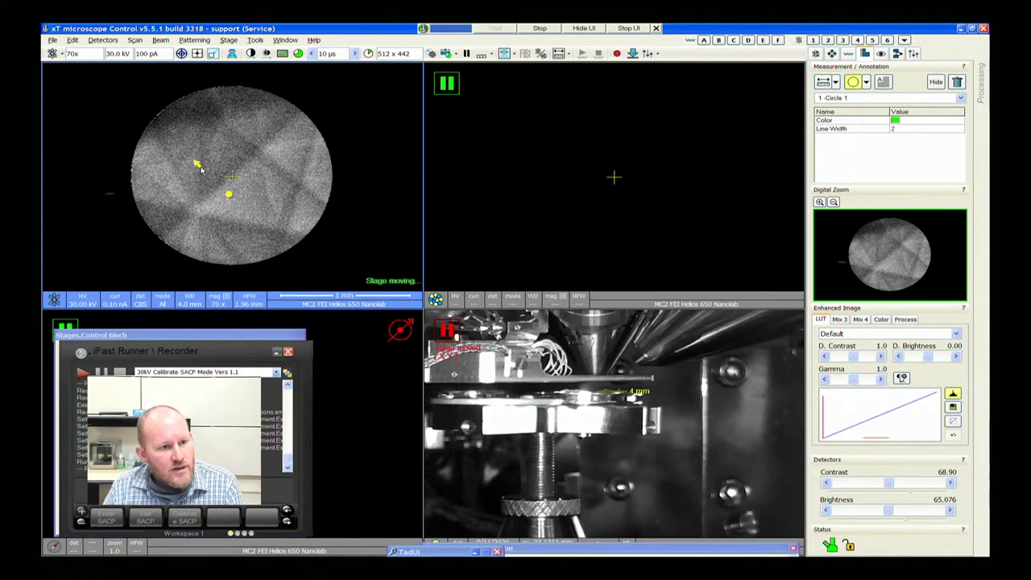
Set the dwell time to 3 µs and move the stage until the small dark feature sits at the electron image's center cross
click(354, 54)
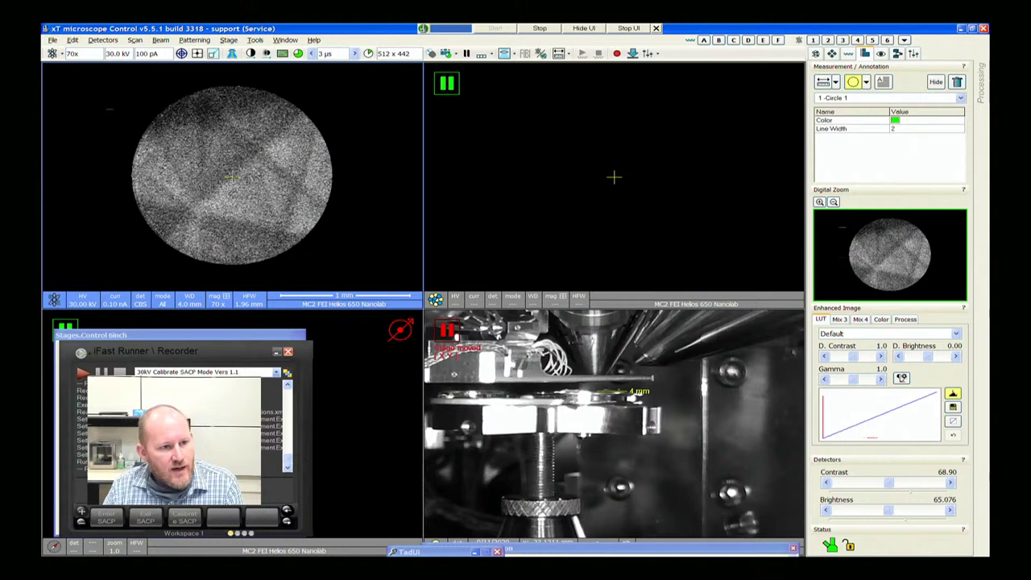
double_click(201, 148)
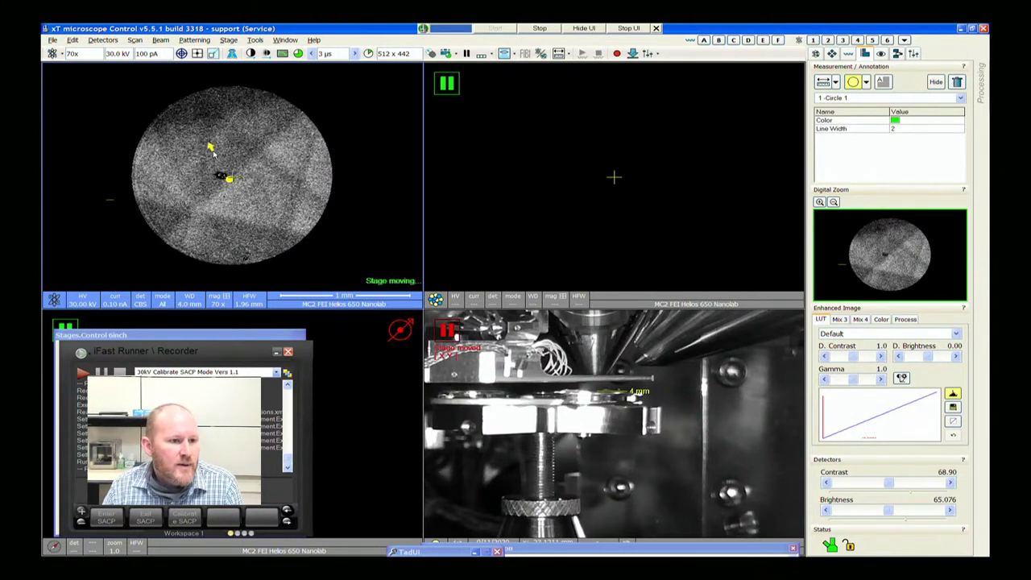
double_click(231, 181)
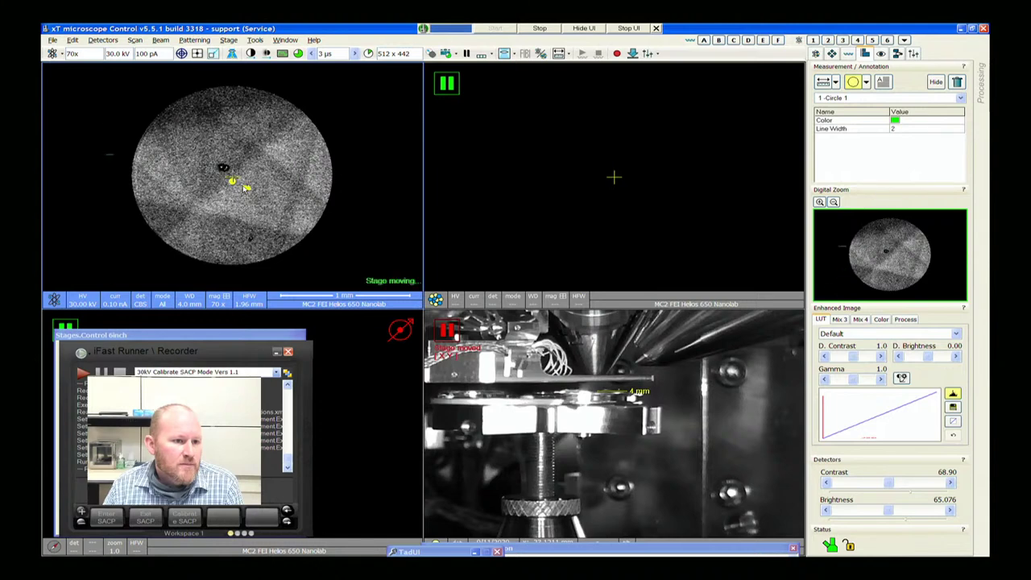
double_click(227, 174)
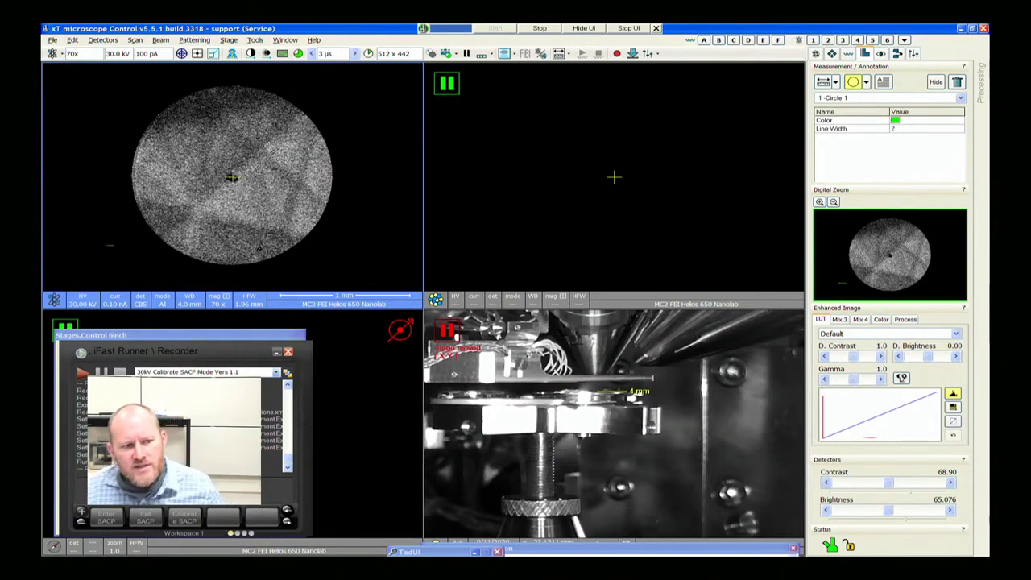
Switch back to the Optics Regulators window
click(435, 300)
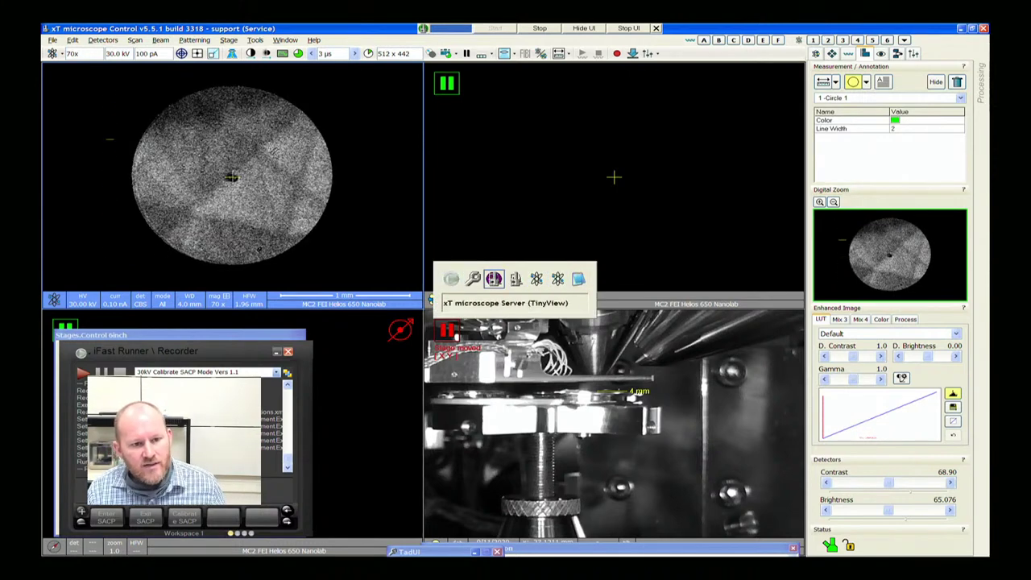
click(537, 279)
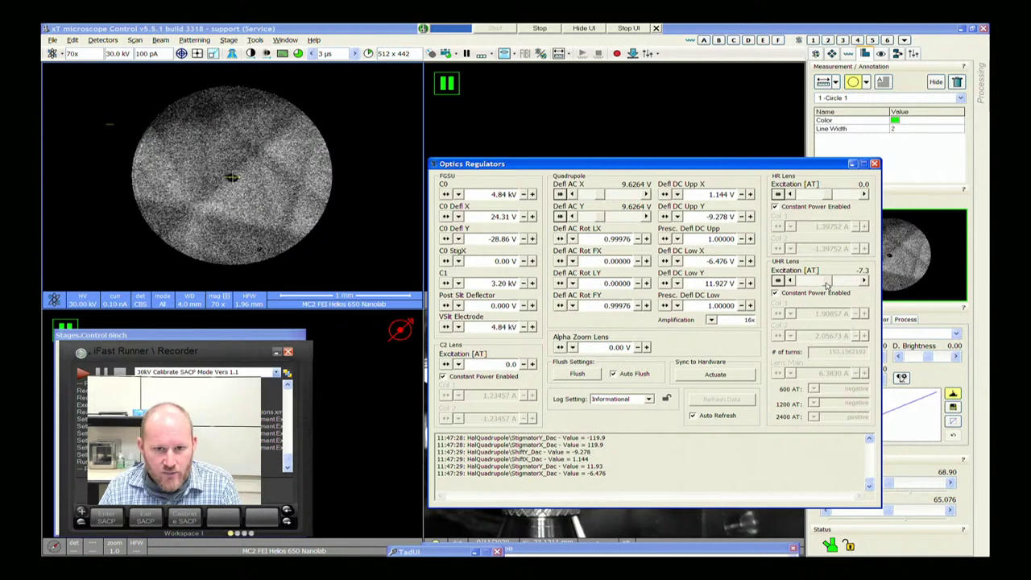
Set the UHR lens excitation to its 4800 AT maximum and raise the HR lens excitation to 628.4 AT
drag(828, 285, 862, 282)
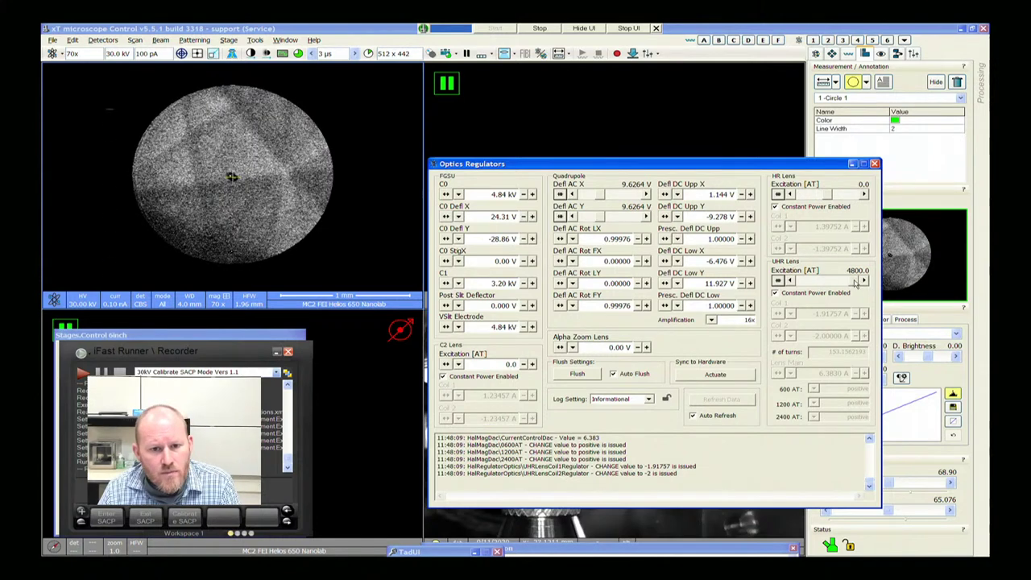
drag(842, 280, 859, 279)
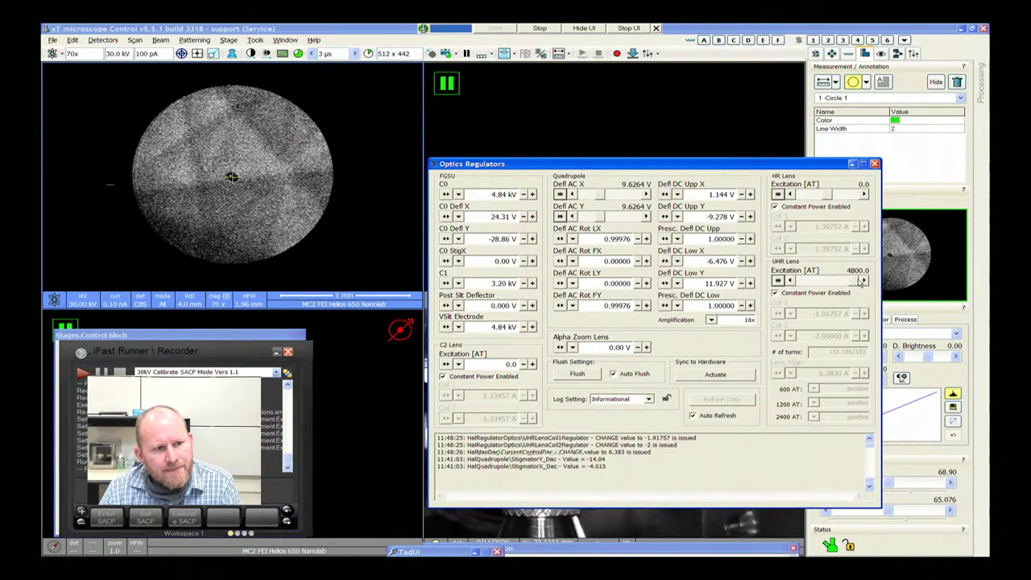
mouse_move(848, 202)
mouse_down()
mouse_move(832, 194)
mouse_move(847, 197)
mouse_up()
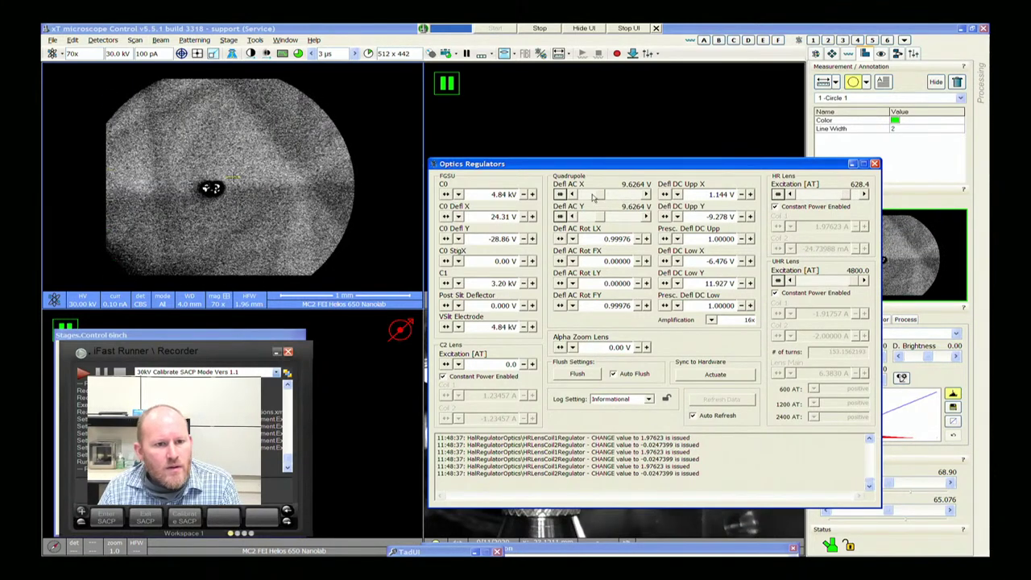
Set the quadrupole deflection AC X to 13.3040 V and AC Y to 12.1685 V to round out the image disc
click(620, 196)
drag(620, 196, 620, 196)
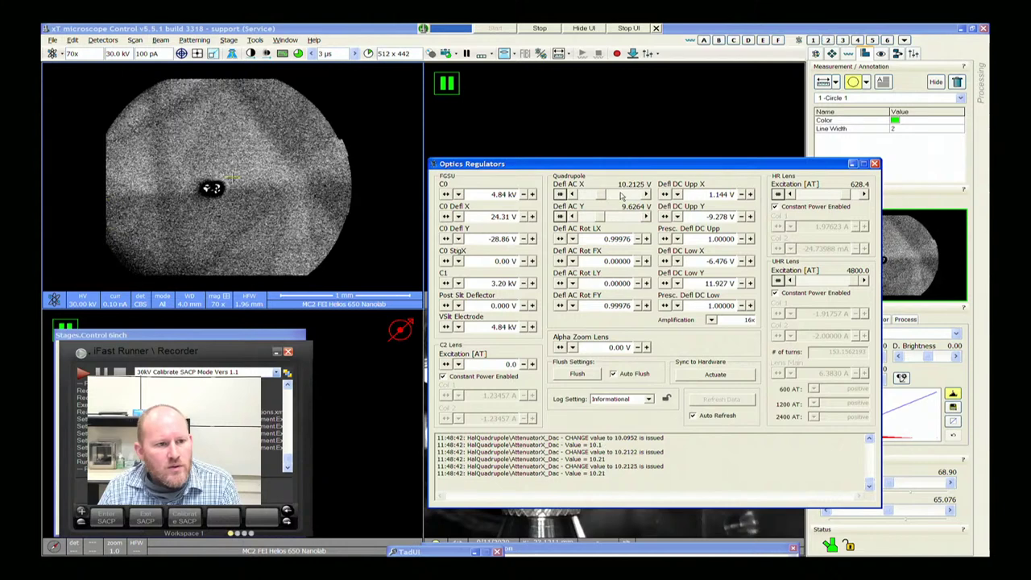
click(598, 218)
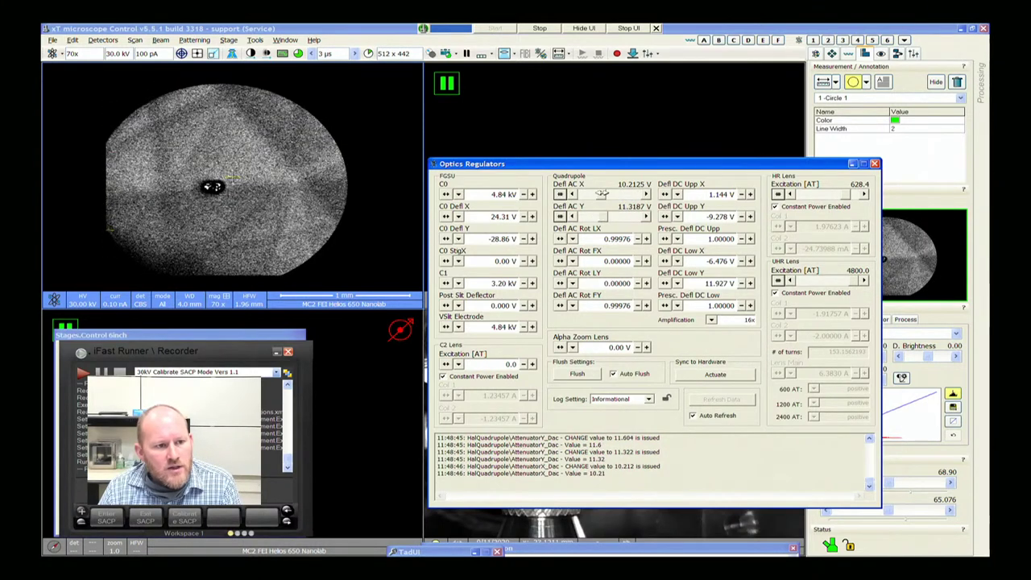
click(608, 194)
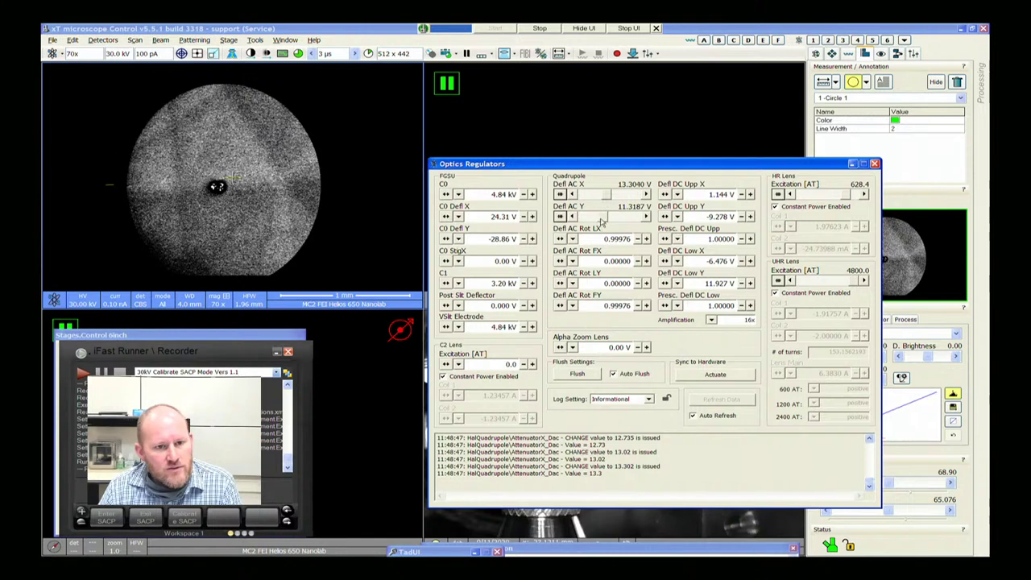
click(604, 217)
click(605, 217)
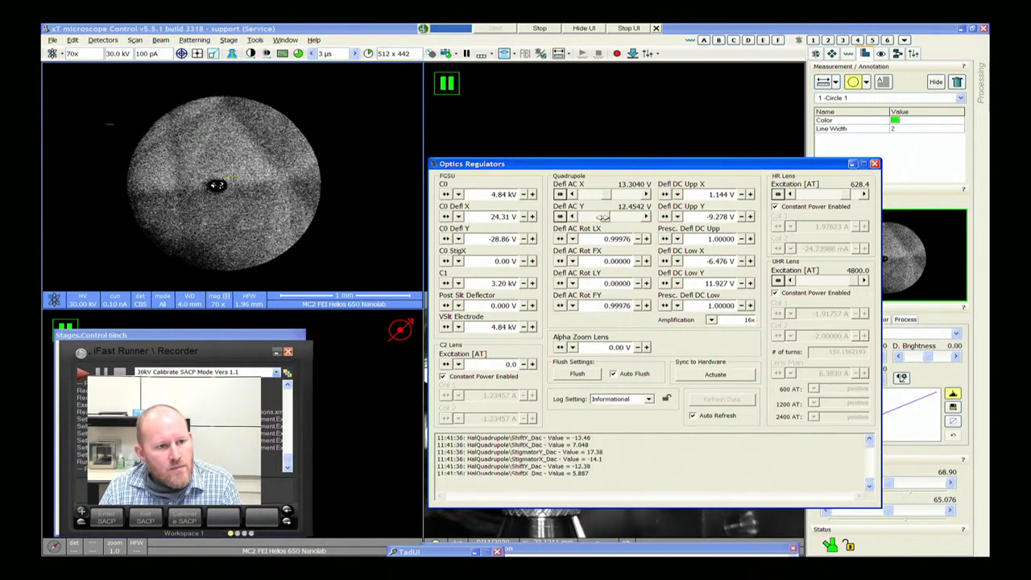
Raise the HR lens excitation to 849.1 AT
click(862, 195)
click(850, 196)
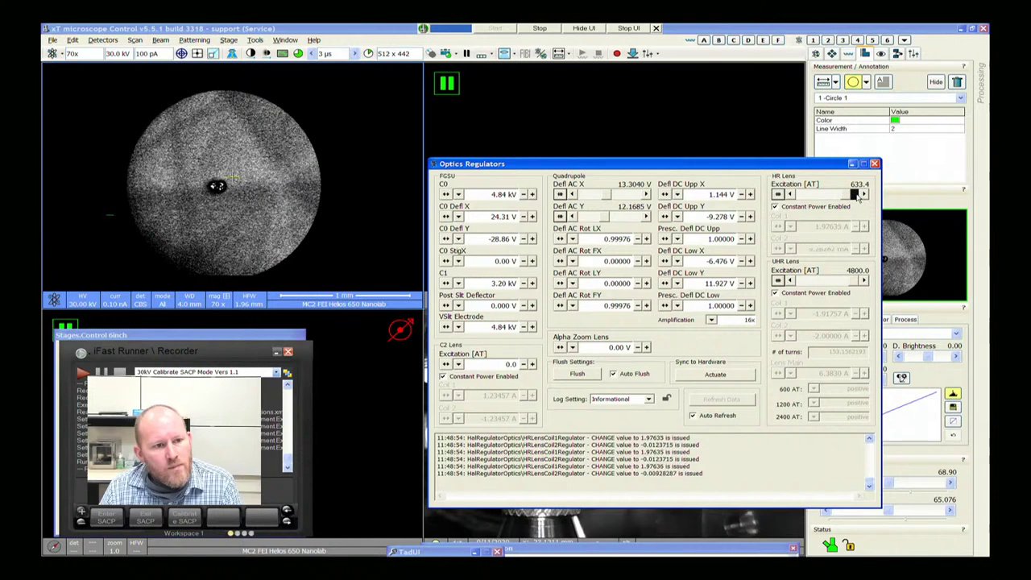
click(850, 196)
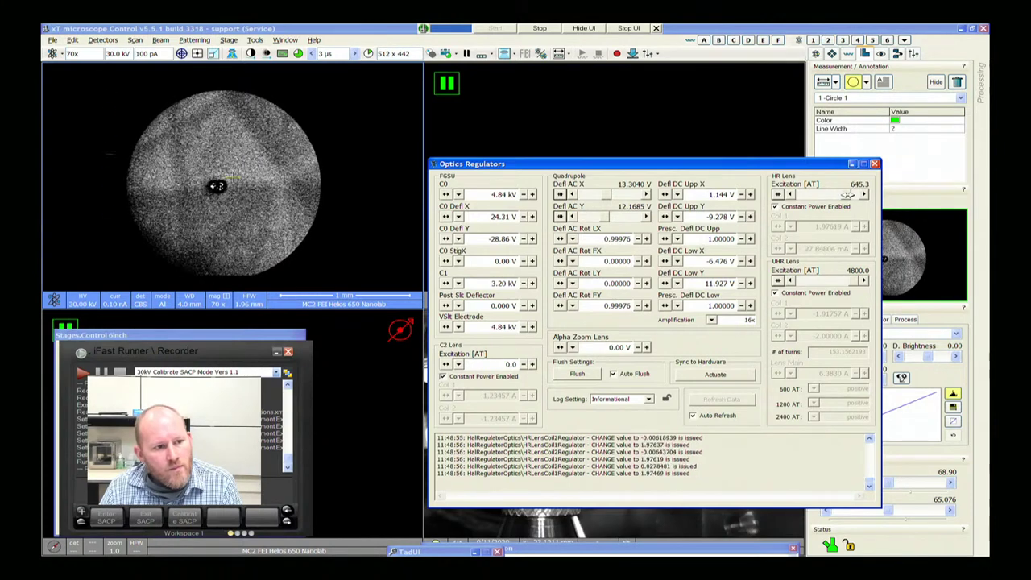
click(850, 196)
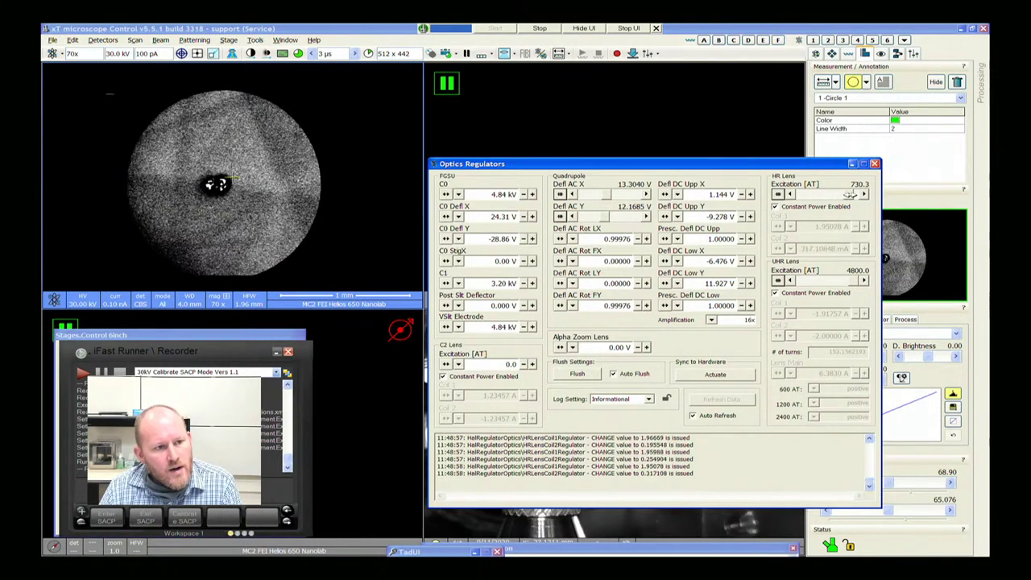
click(854, 195)
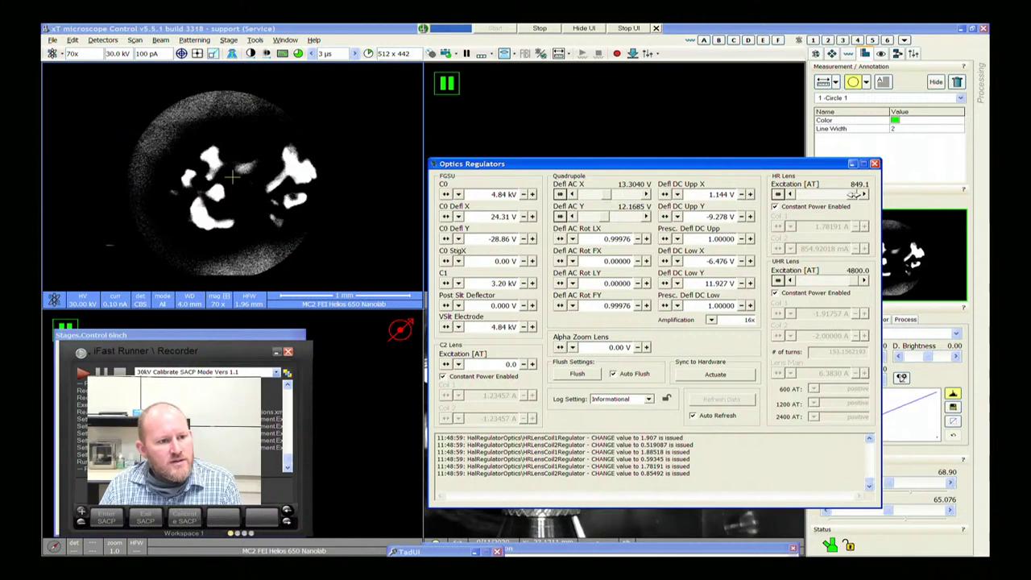
Lower the HR lens excitation to 838.1 AT and set the electron image to 100 ns dwell time with contrast 52.38 and brightness 93.356
click(803, 198)
click(803, 198)
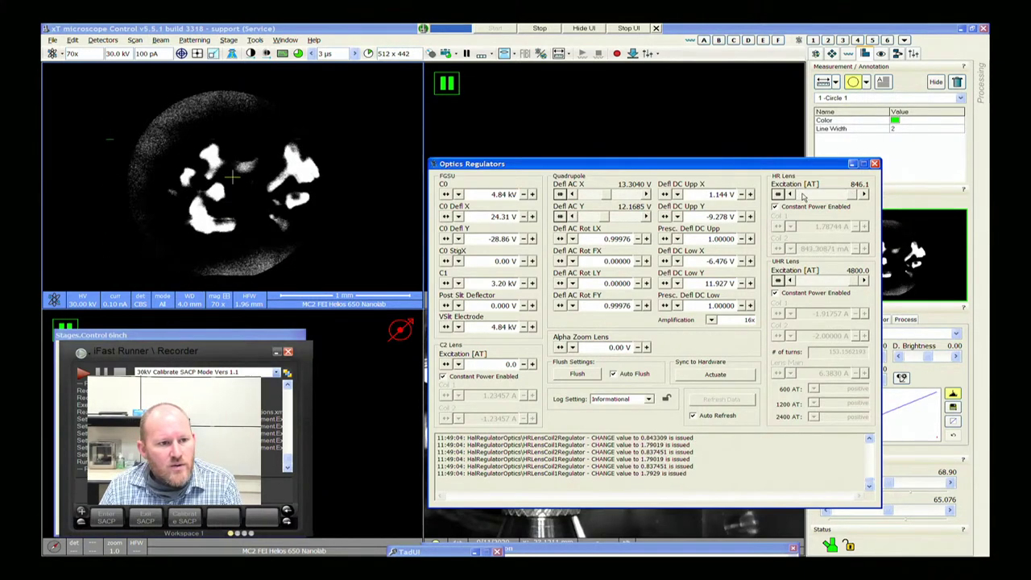
click(804, 197)
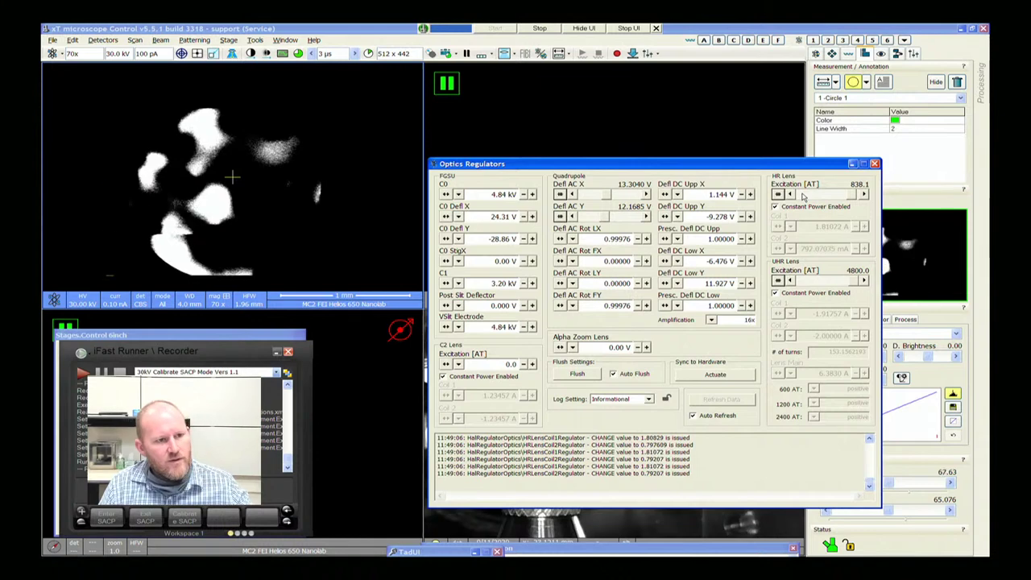
click(352, 155)
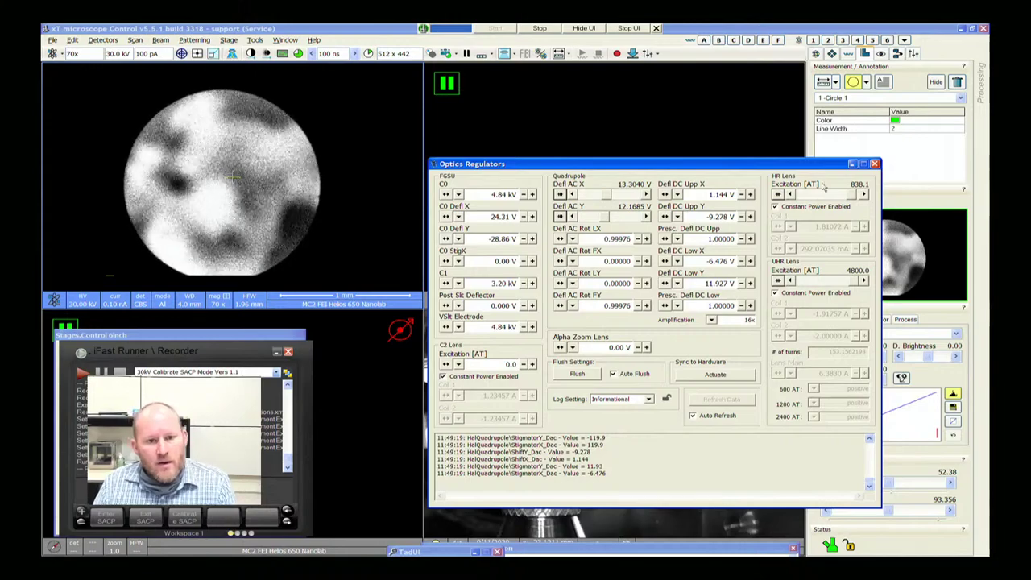
Sweep the HR lens excitation down to about 812 AT and back up to about 841 AT, examining how the image pattern responds
click(818, 195)
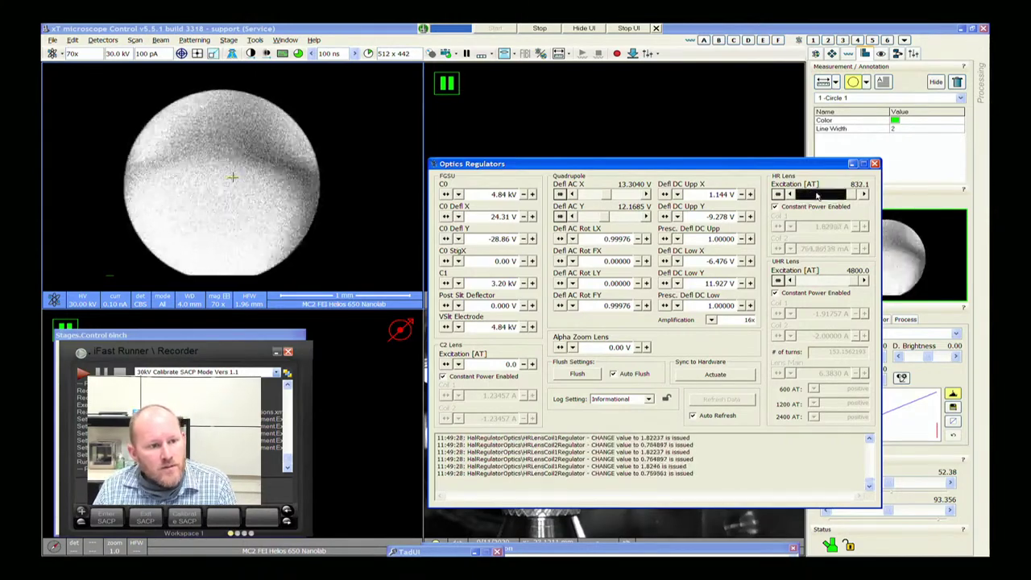
click(817, 195)
click(817, 195)
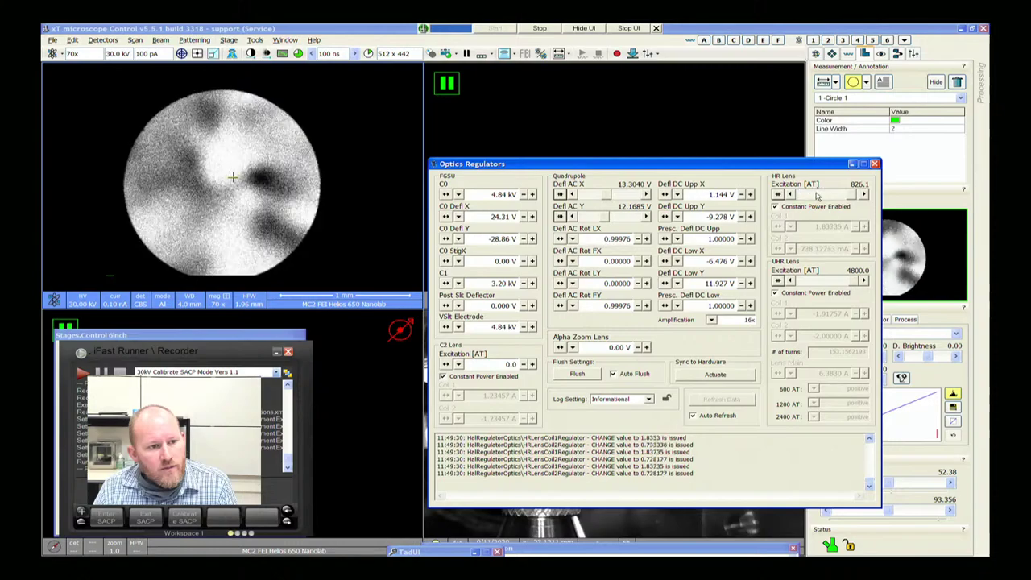
click(817, 195)
click(817, 195)
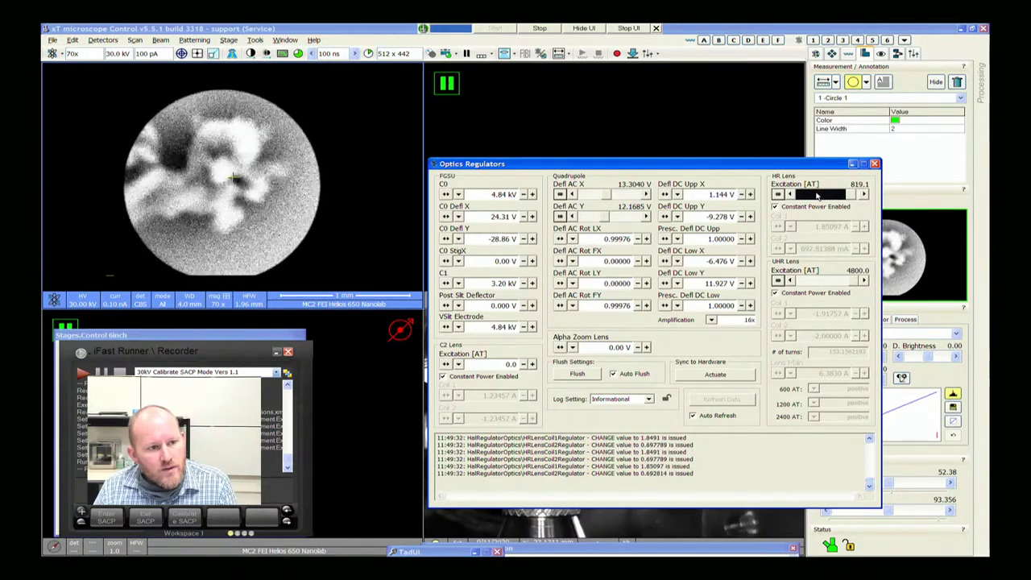
click(817, 195)
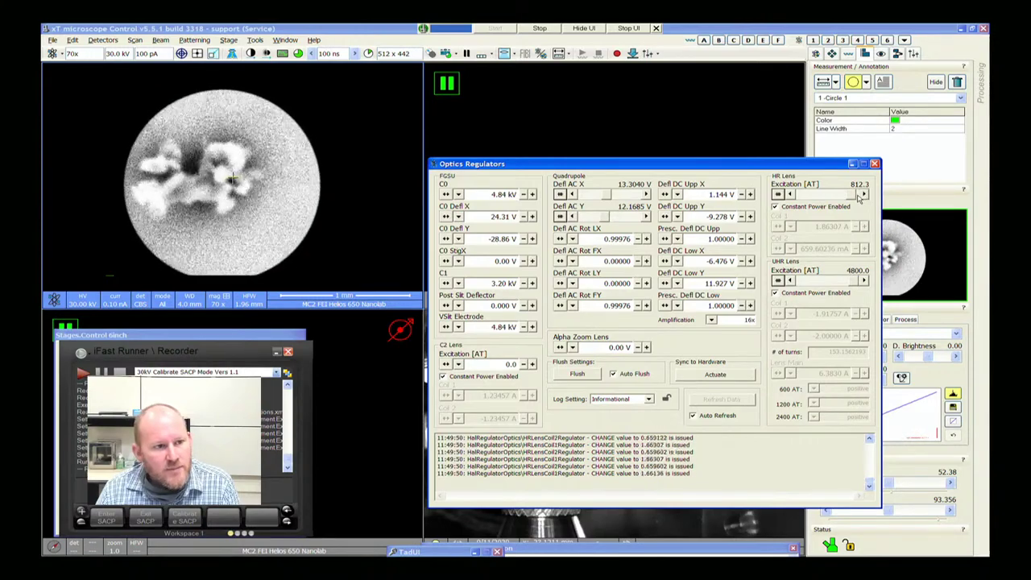
click(859, 196)
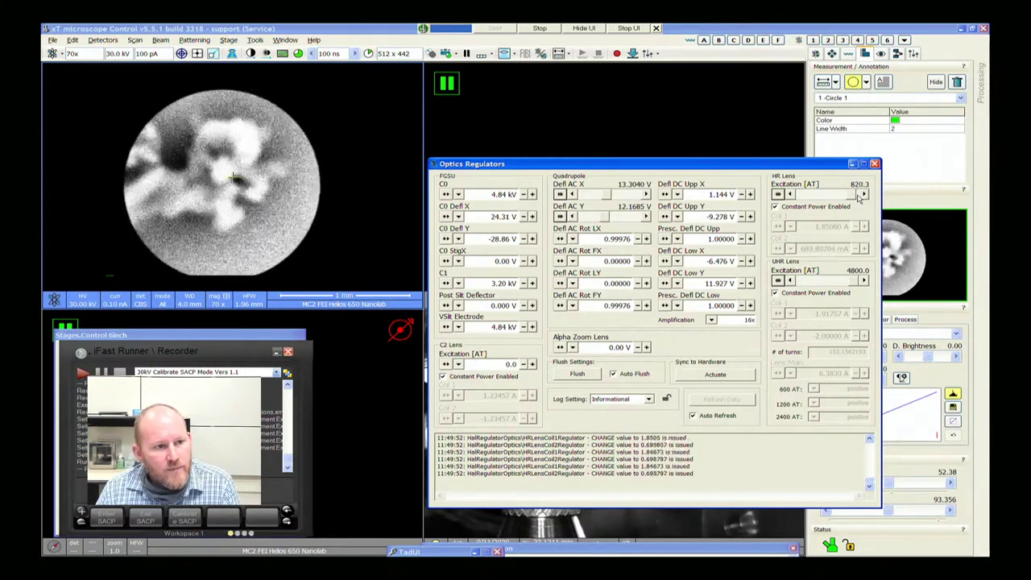
click(863, 196)
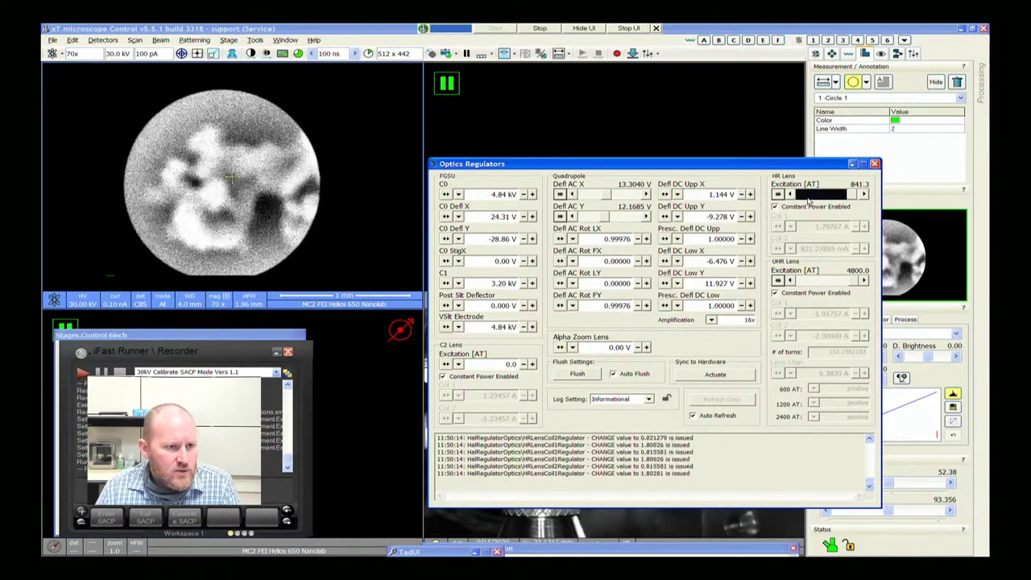
Fine-tune the HR lens excitation to 831.1 AT for an evenly grey disc without pattern
scroll(808, 201, down, 5)
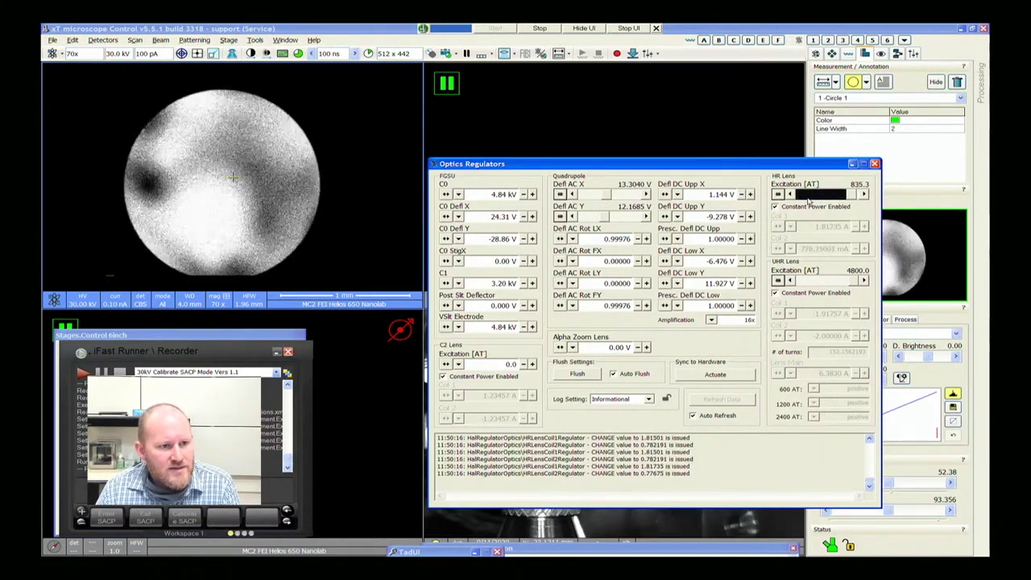
scroll(808, 201, down, 2)
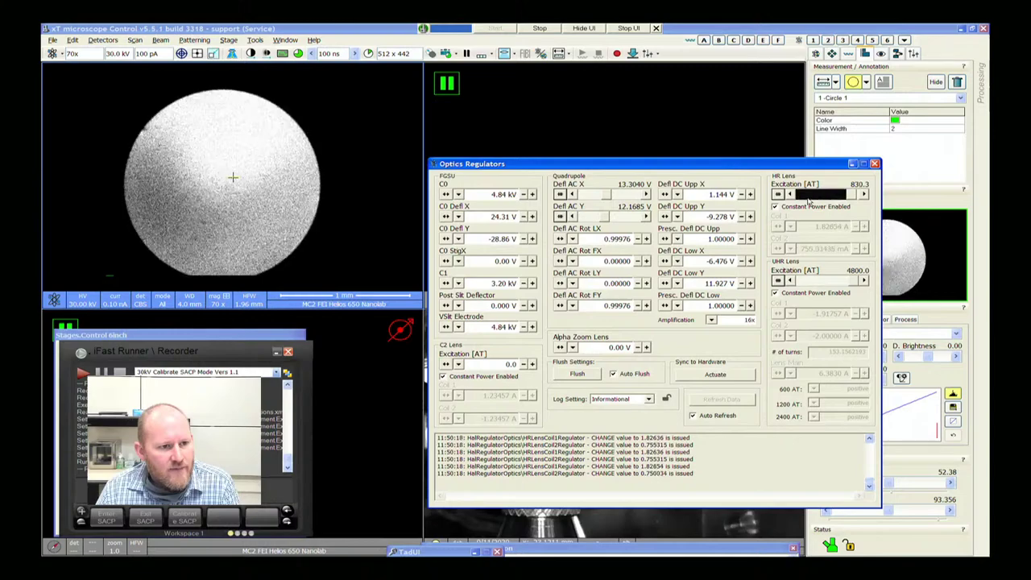
click(865, 195)
click(865, 195)
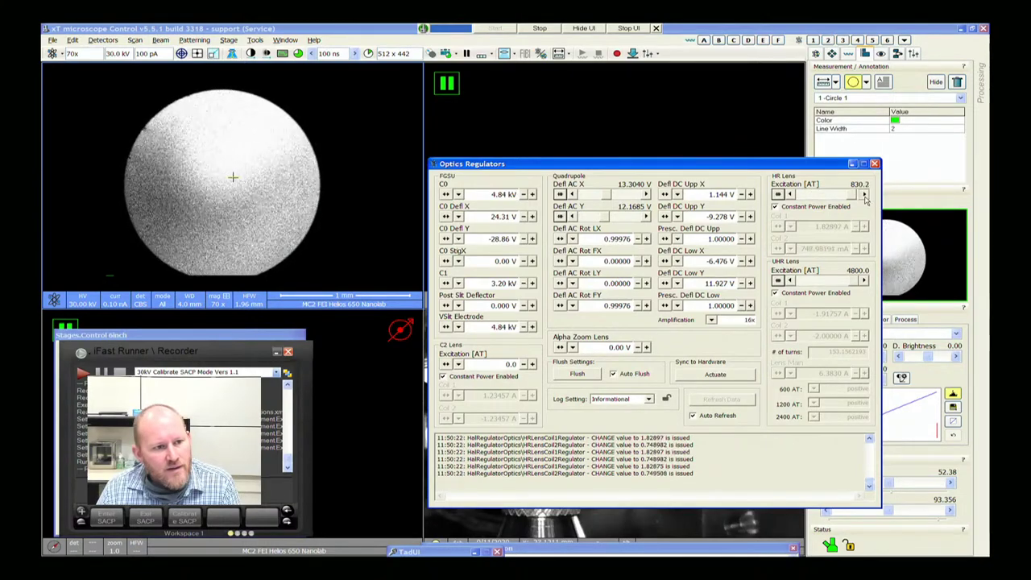
click(864, 195)
click(864, 195)
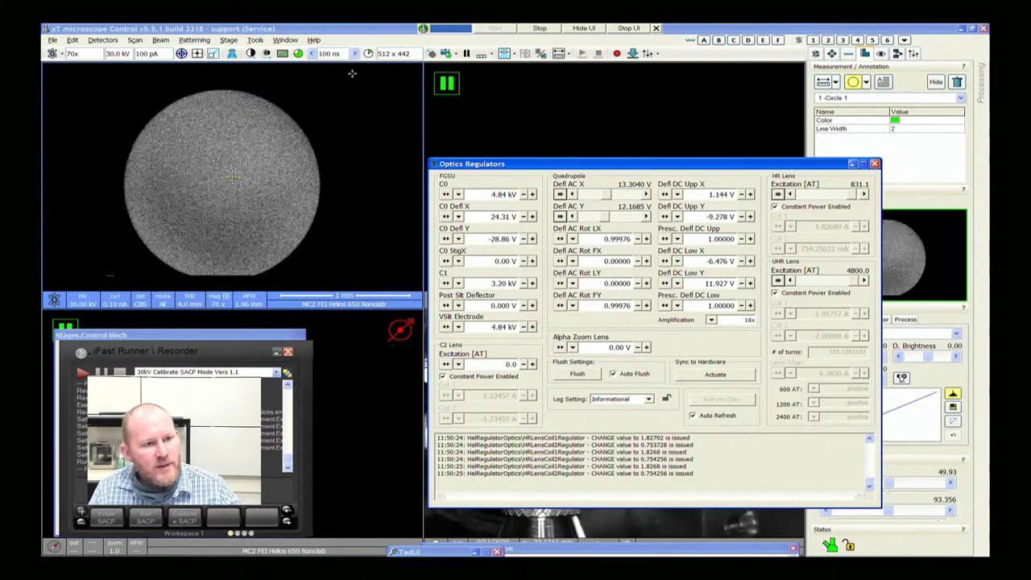
Set the scan dwell time to 1 µs and bring the Optics Regulators window back to the front
click(311, 54)
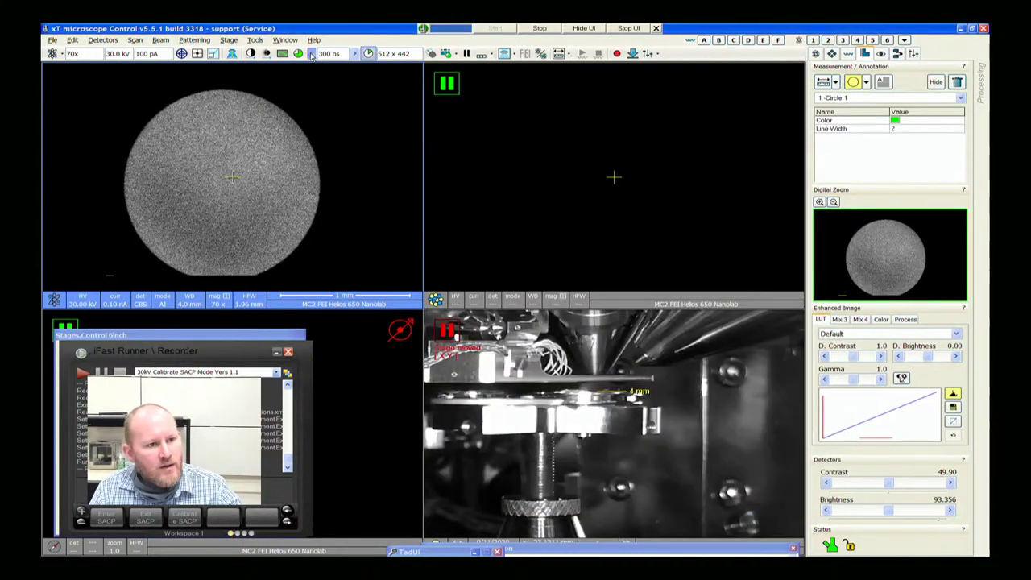
click(312, 53)
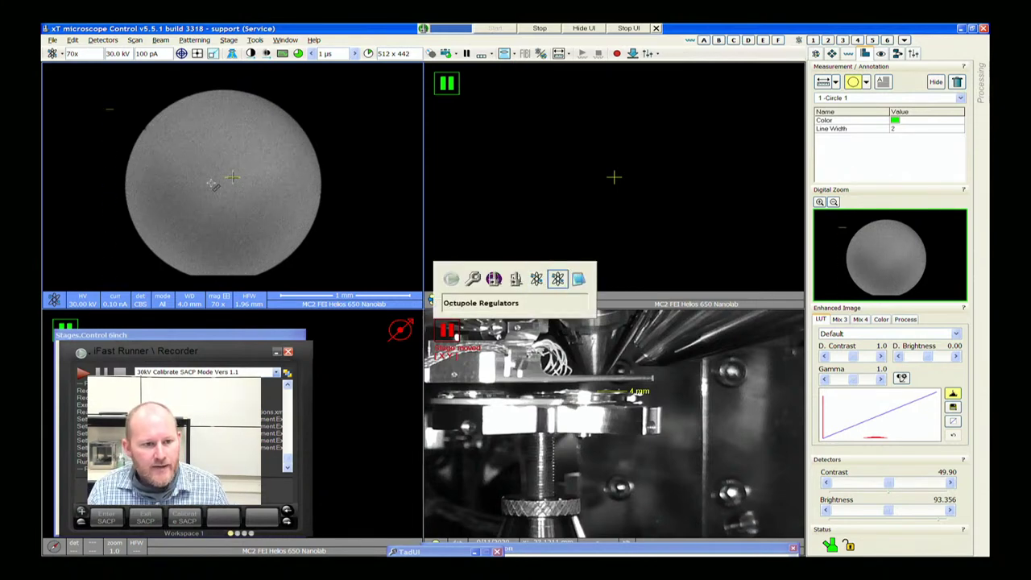
key(alt+Tab)
key(alt+Tab)
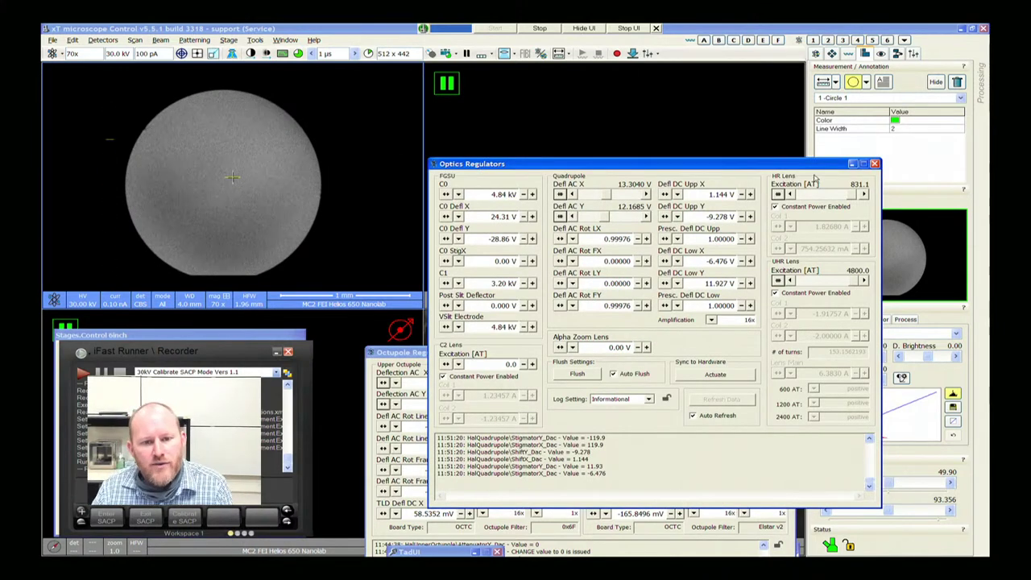
Vary the HR lens excitation in small steps below and above 831.1 AT, compare the image uniformity, and return it to 831.1 AT
click(806, 198)
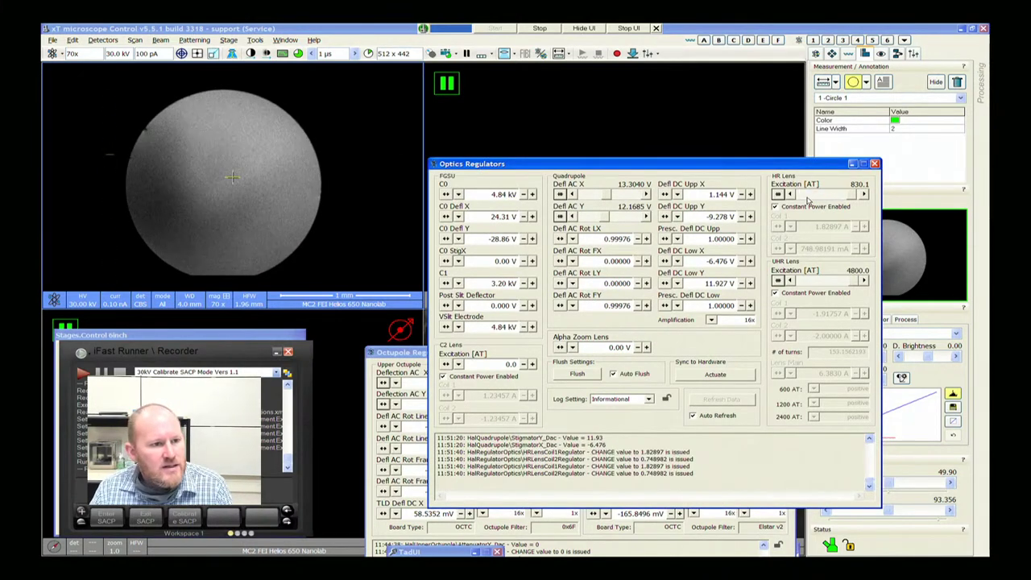
drag(808, 199, 860, 201)
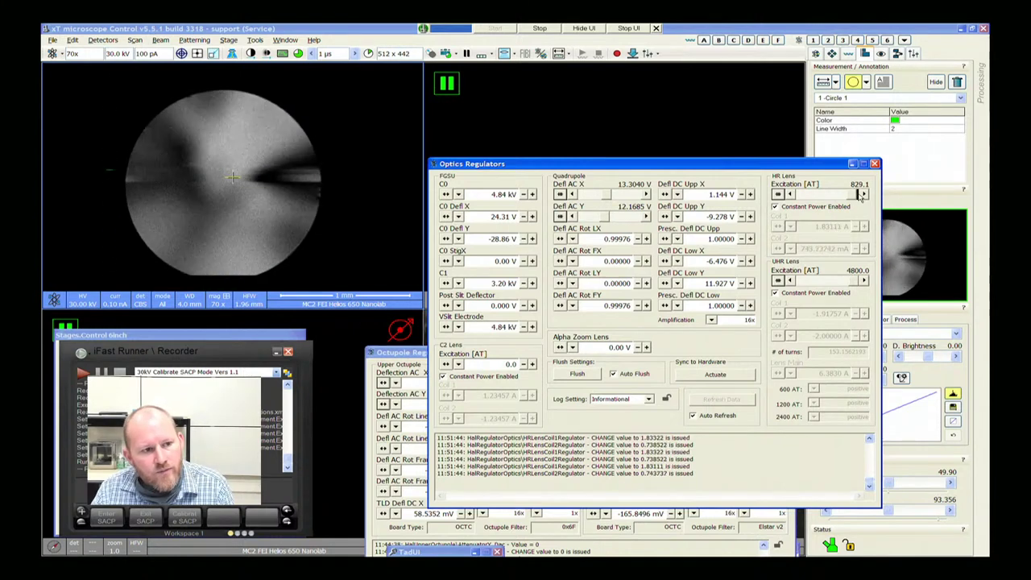
click(861, 199)
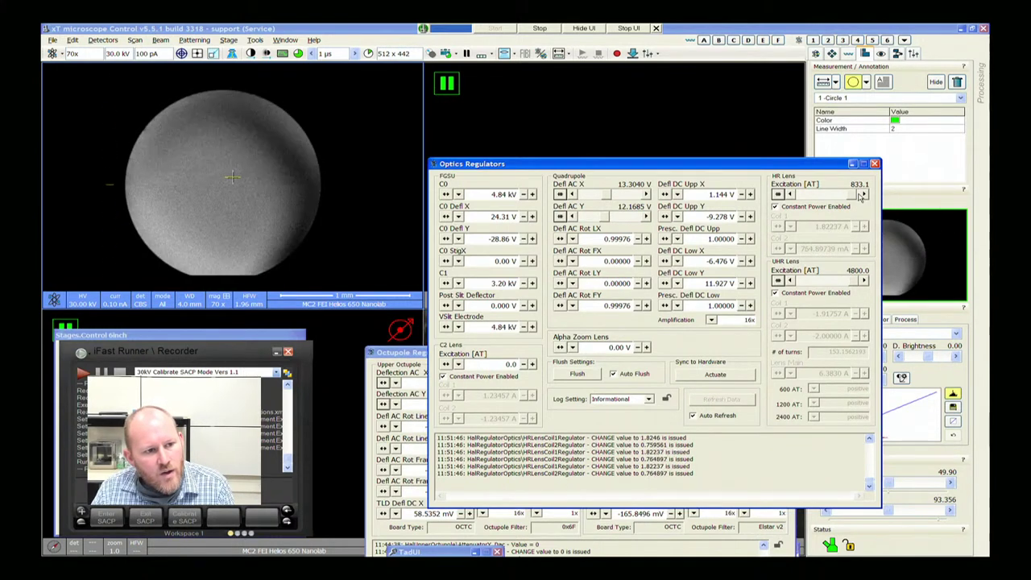
click(861, 195)
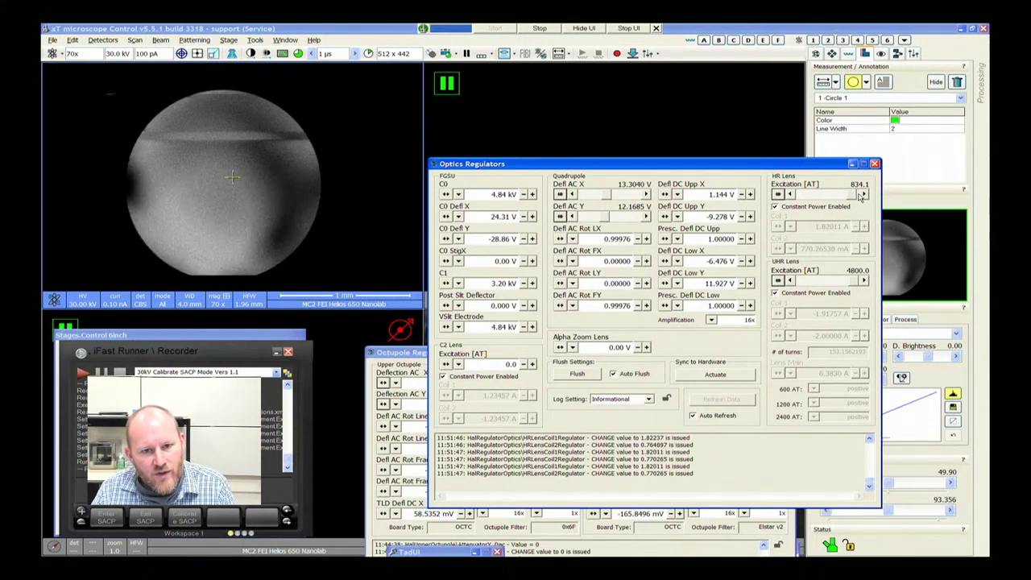
click(814, 198)
click(814, 198)
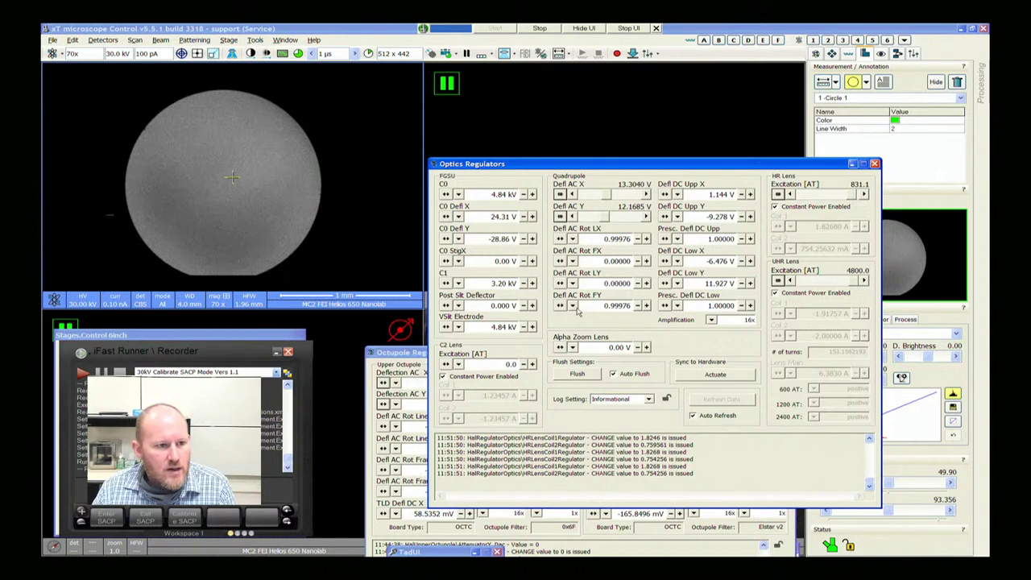
Bring up the Stages Control window and step the stage X axis by 5e-007 in the positive direction
click(235, 201)
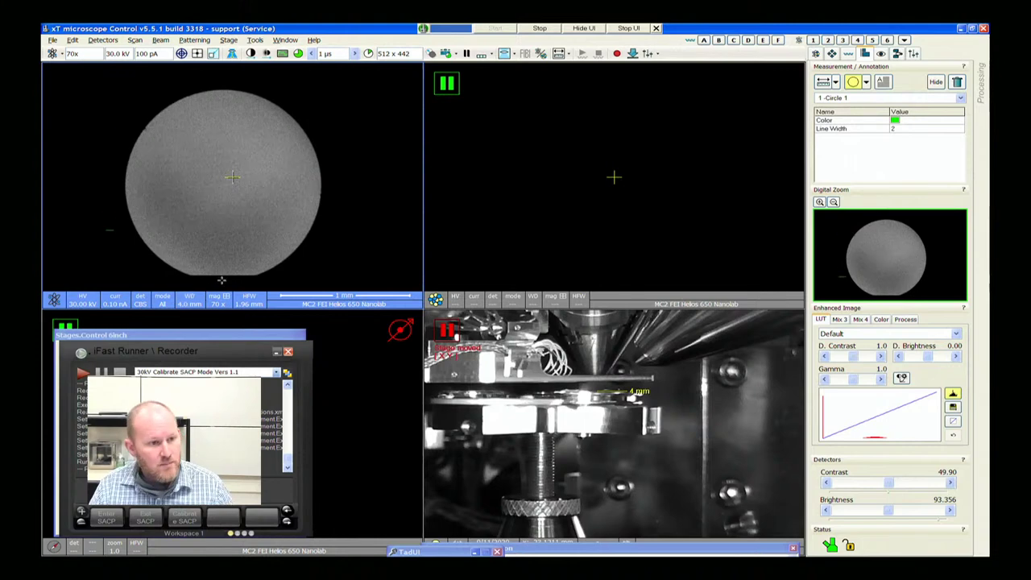
click(237, 330)
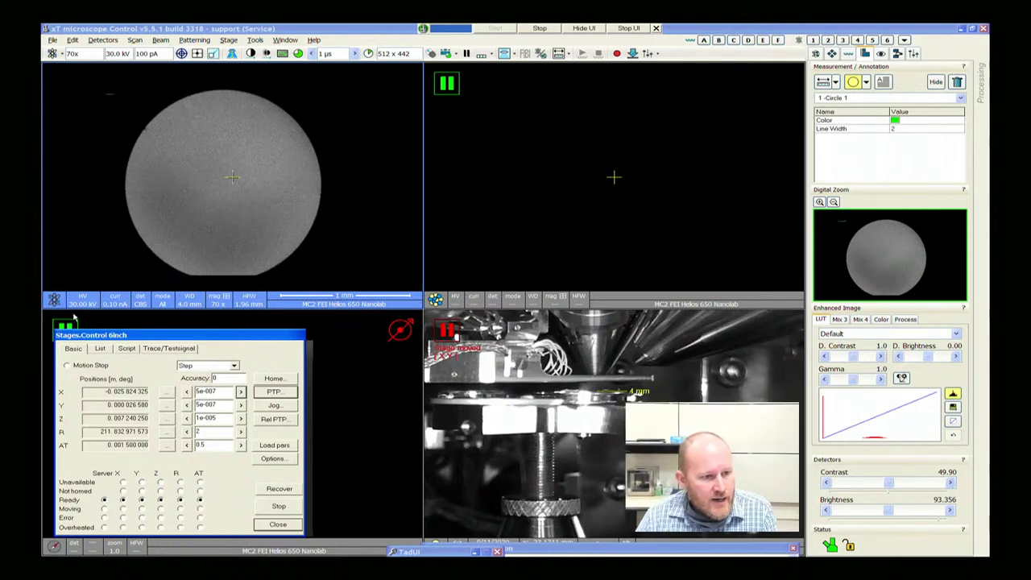
click(241, 391)
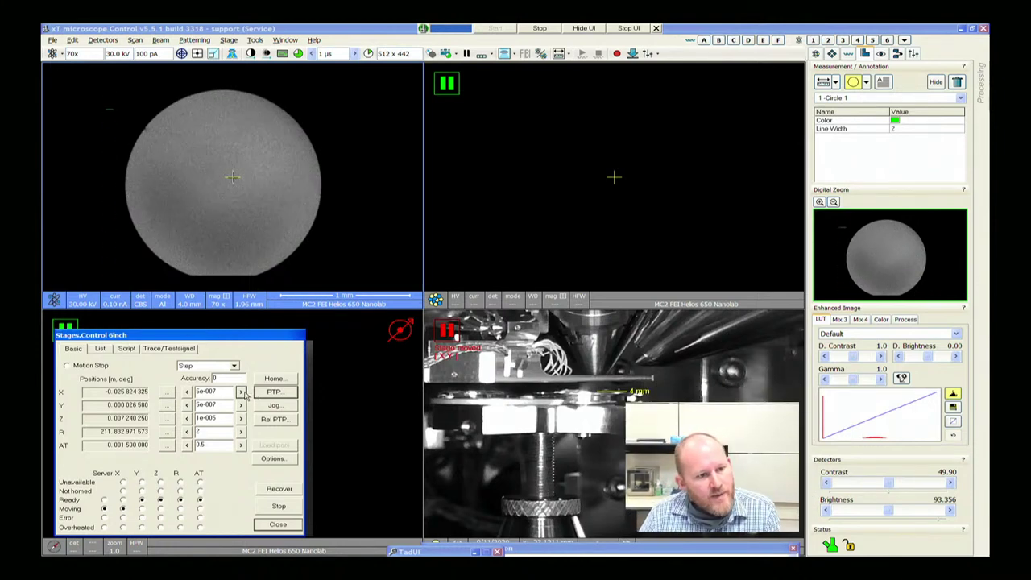
Continue stepping the stage X axis in the positive direction by 5e-007 increments and raise the image contrast to about 55
click(241, 392)
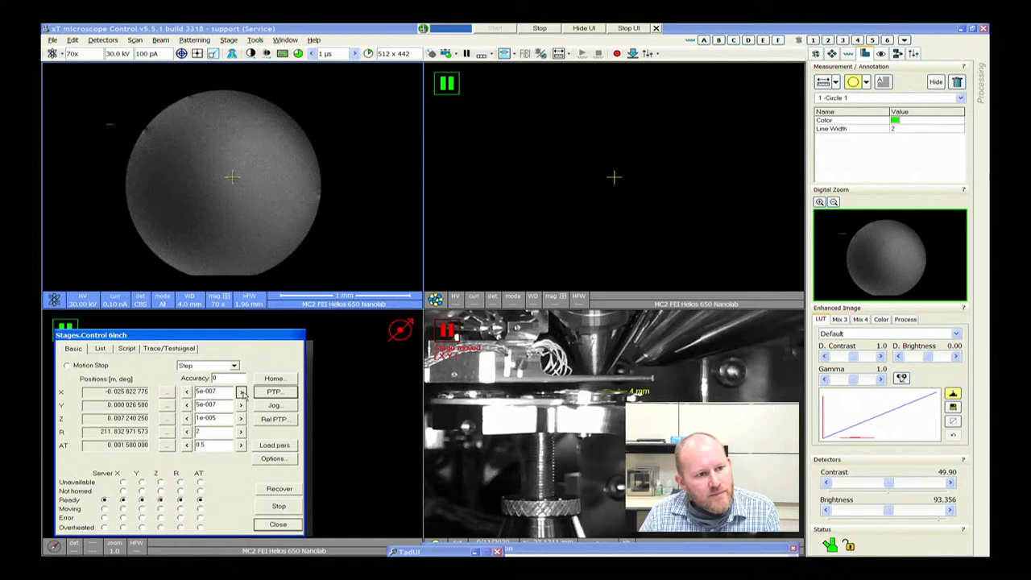
click(241, 392)
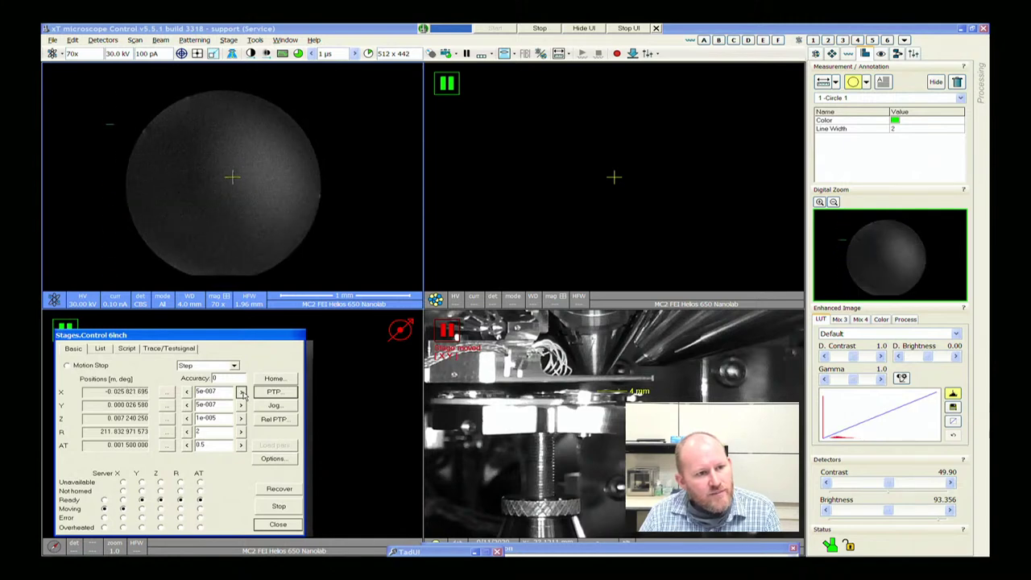
click(102, 40)
click(194, 33)
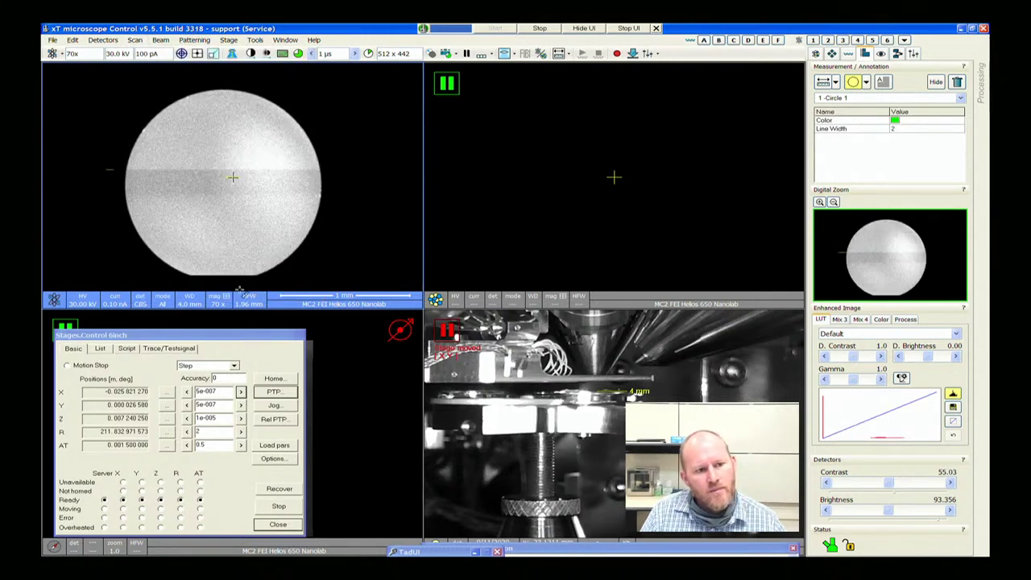
Set the stage X step size to 5e-006 and move the X axis three steps in the positive direction
click(223, 390)
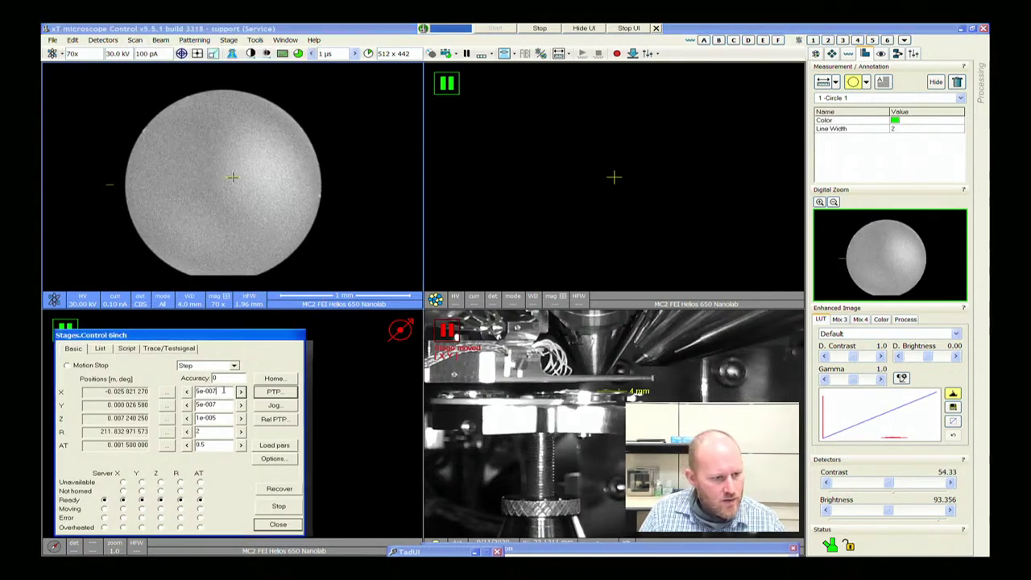
text(6)
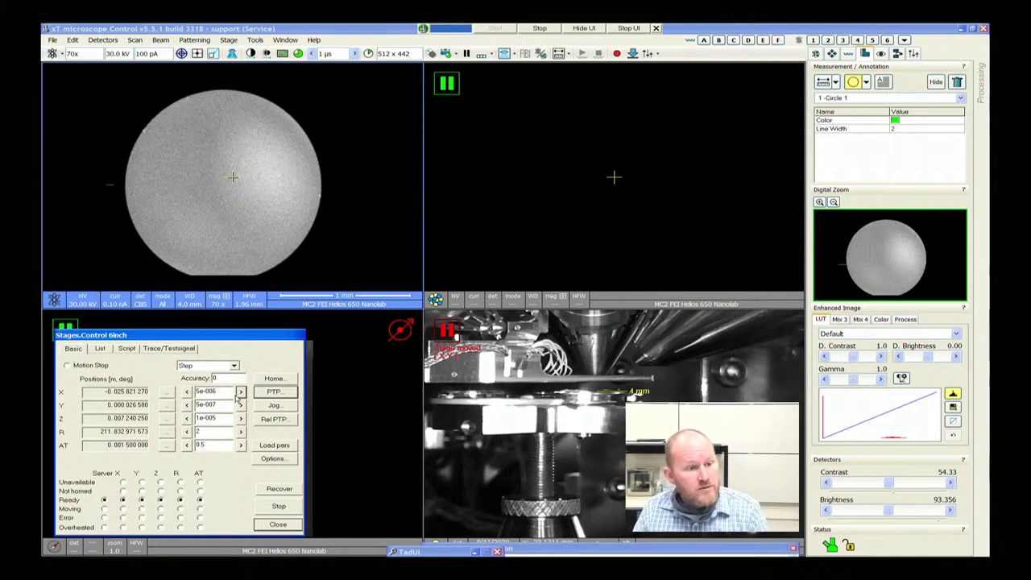
click(239, 392)
click(240, 393)
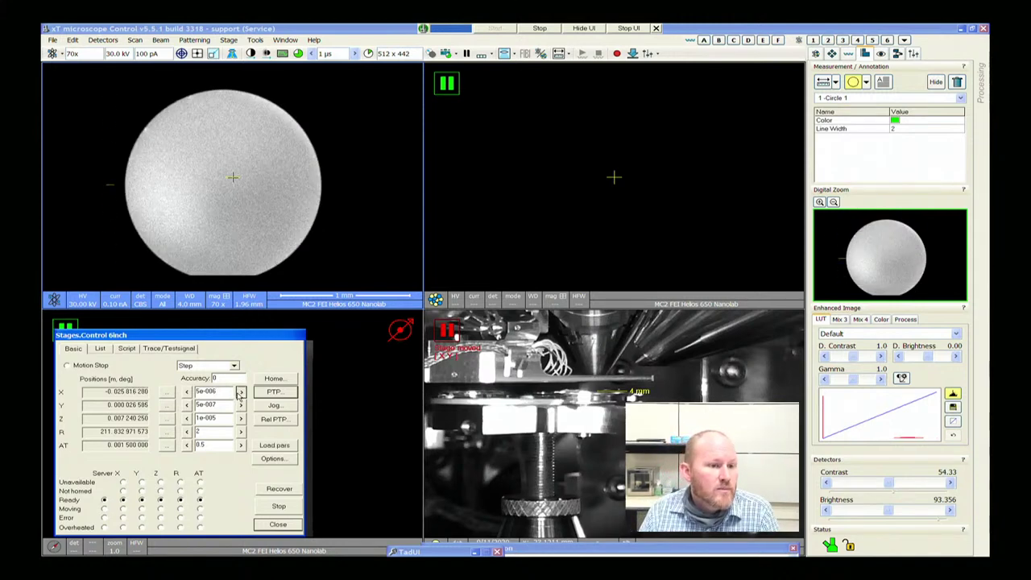
click(239, 393)
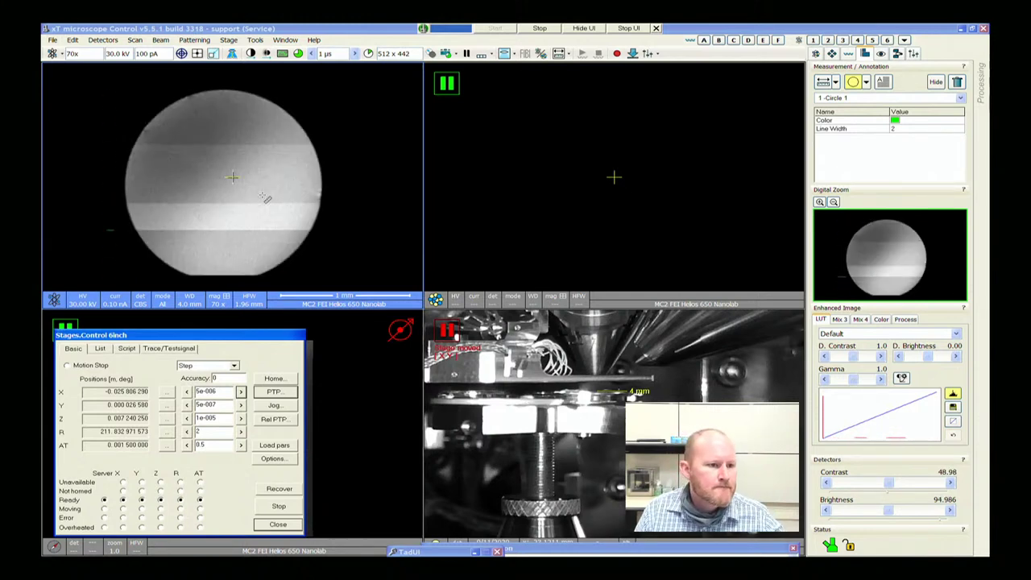
Bring up the Octupole Regulators window, move it aside, and bring the Optics Regulators window to the front
mouse_move(455, 301)
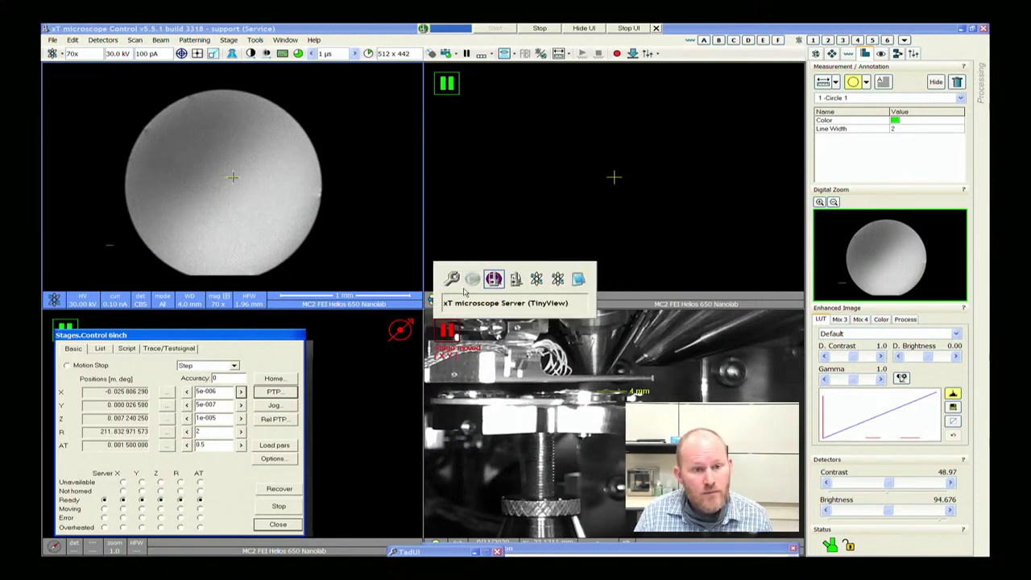
click(464, 291)
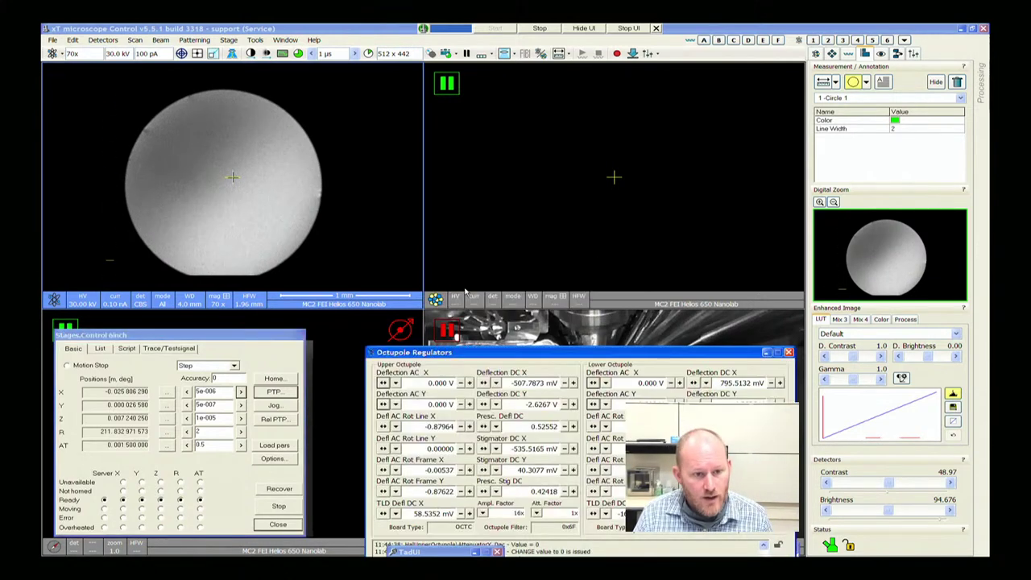
drag(578, 352, 607, 228)
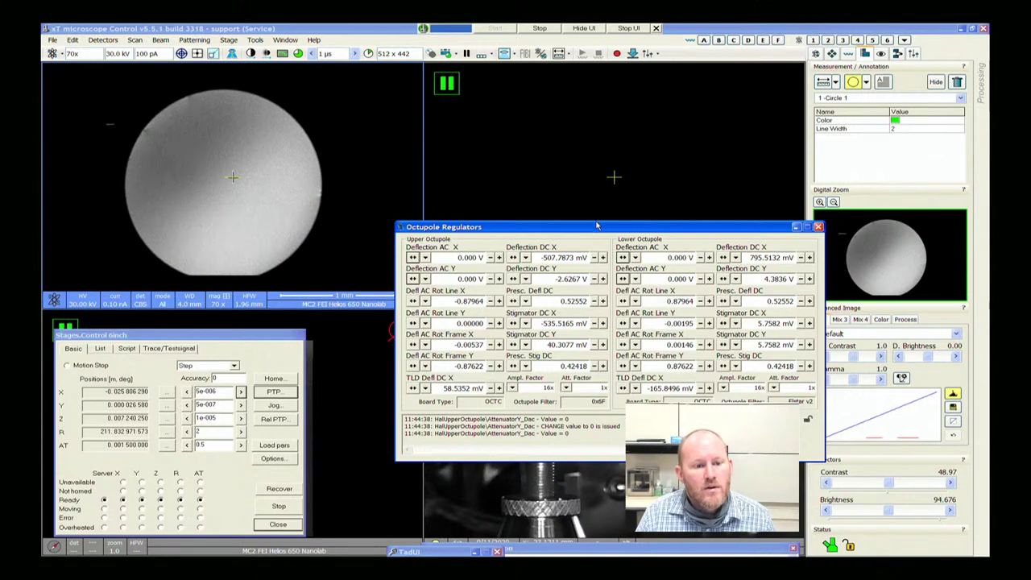
drag(596, 227, 567, 380)
click(552, 278)
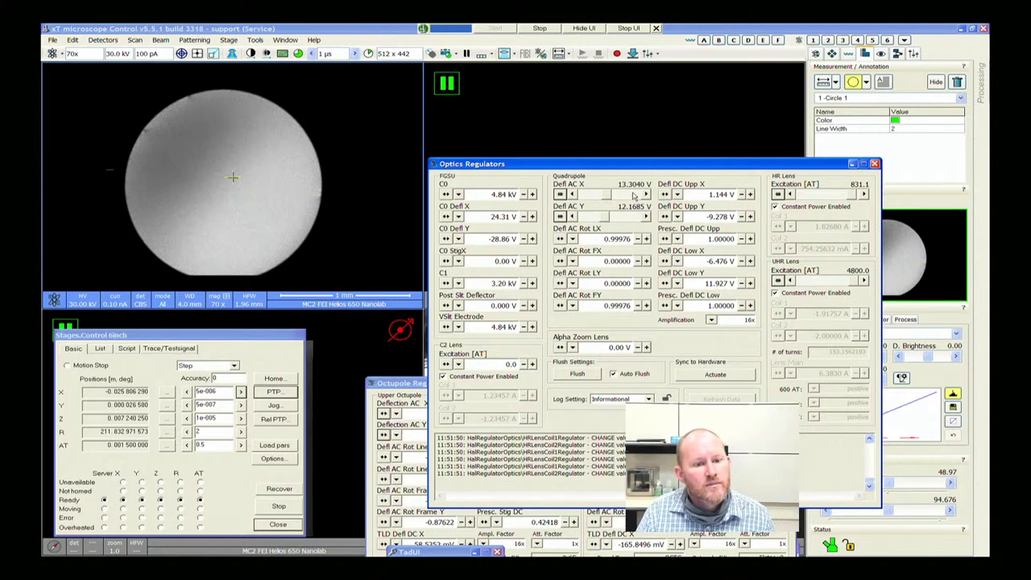
Raise the quadrupole Defl AC X to 13.7729 V, Defl AC Y to 12.7546 V and Defl DC Upp Y to -7.403 V
scroll(634, 196, up, 4)
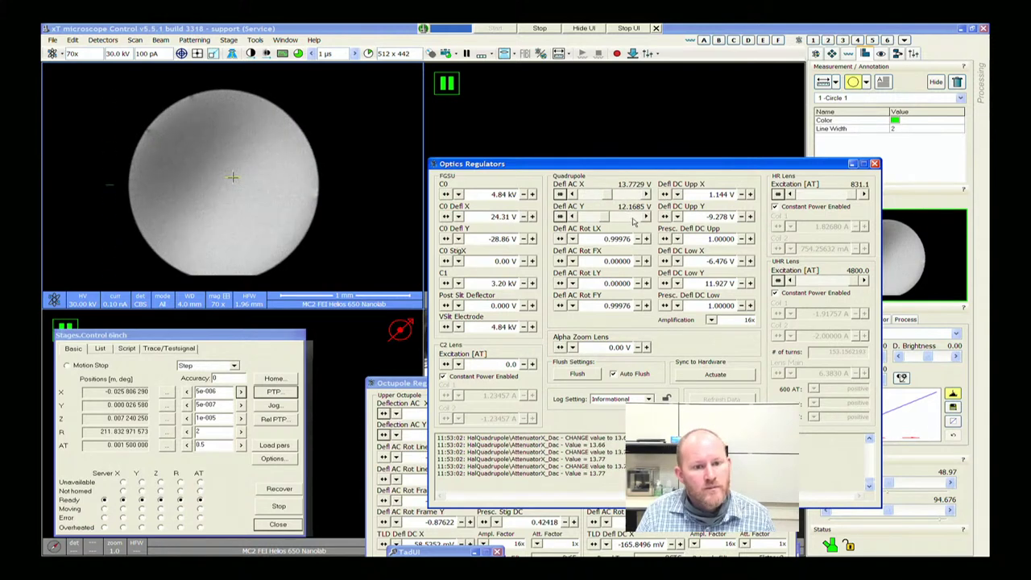
scroll(635, 218, up, 5)
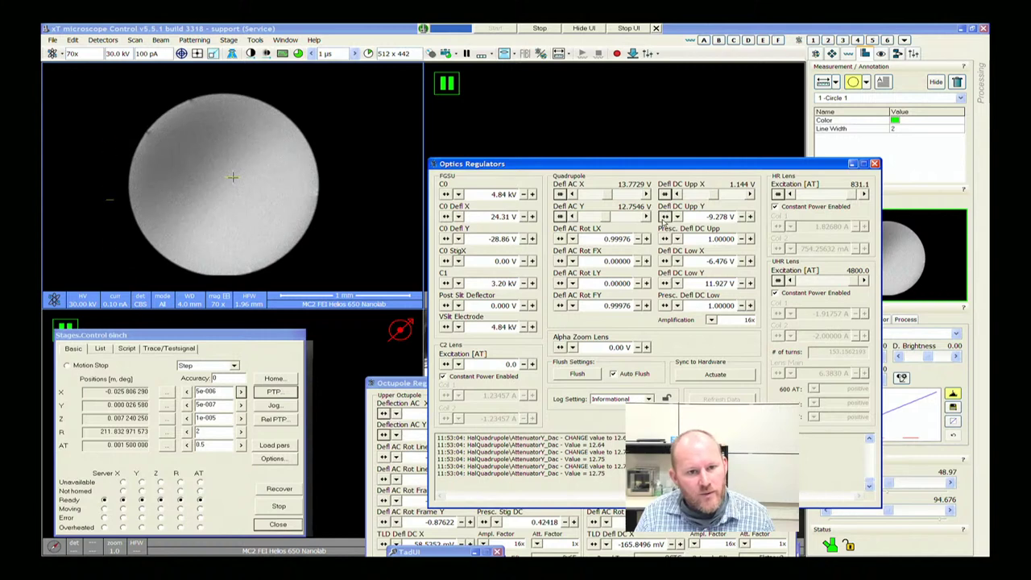
scroll(747, 222, up, 2)
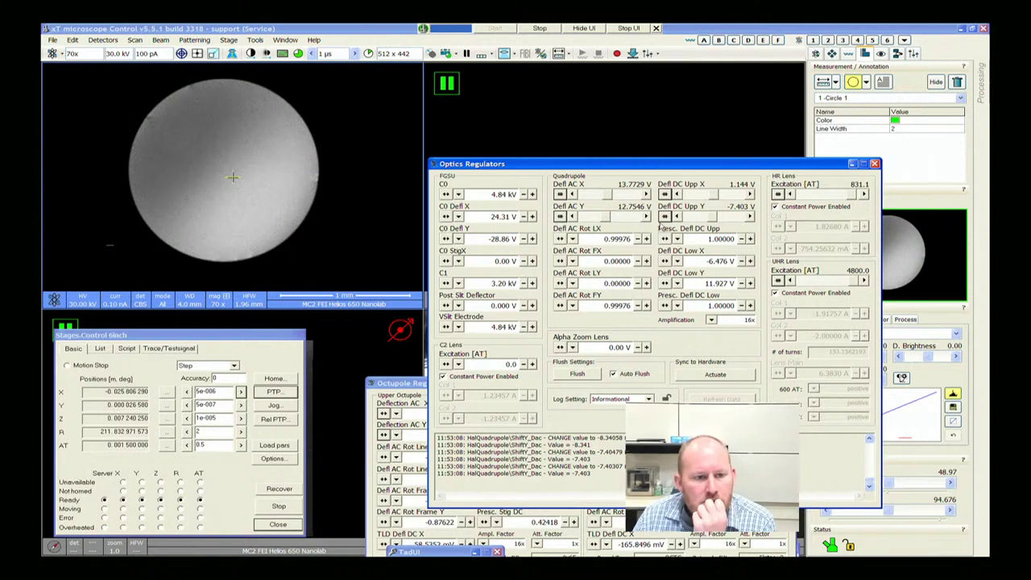
Lower the HR lens excitation to 819.1 AT and step stage X positively by 5e-006 increments until the bright features leave the disc
drag(804, 199, 810, 198)
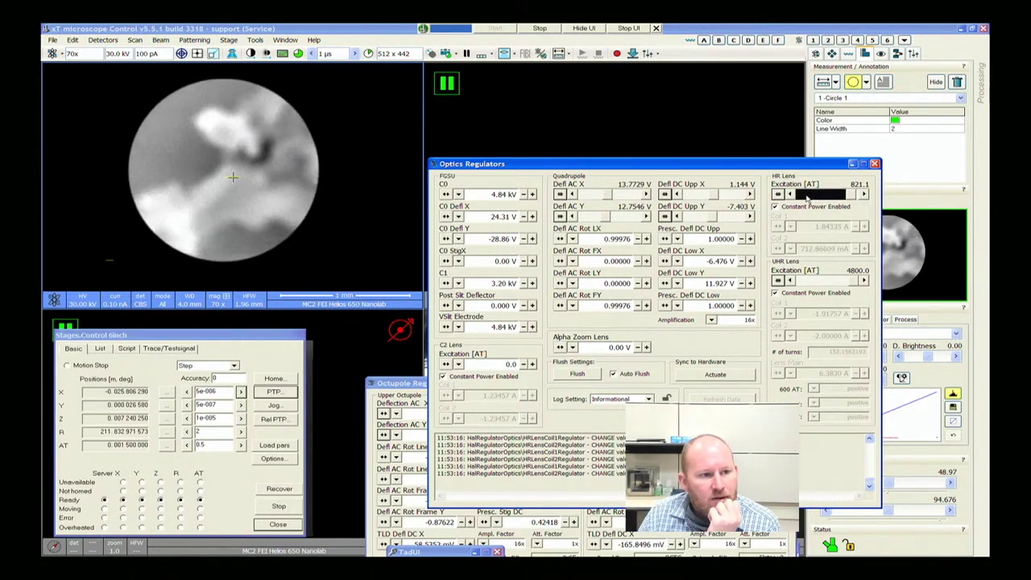
click(239, 393)
click(239, 392)
click(239, 393)
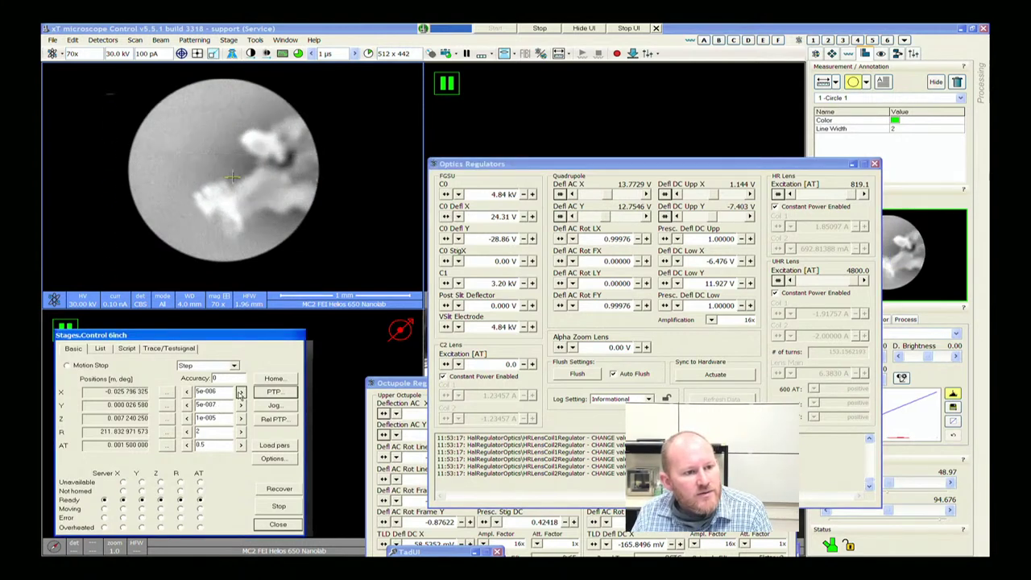
click(239, 392)
click(239, 393)
click(239, 393)
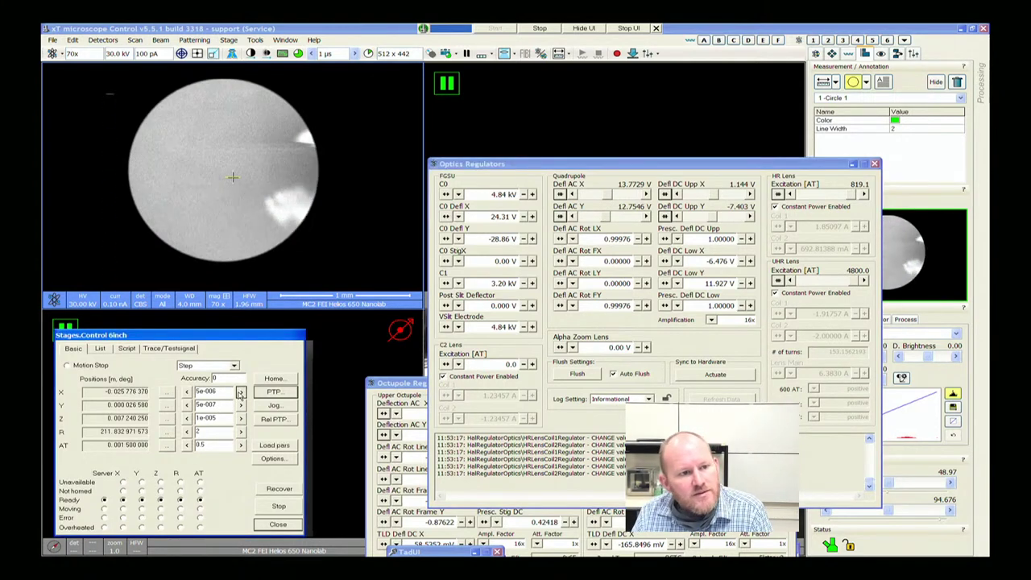
click(239, 392)
click(240, 393)
click(239, 393)
click(240, 392)
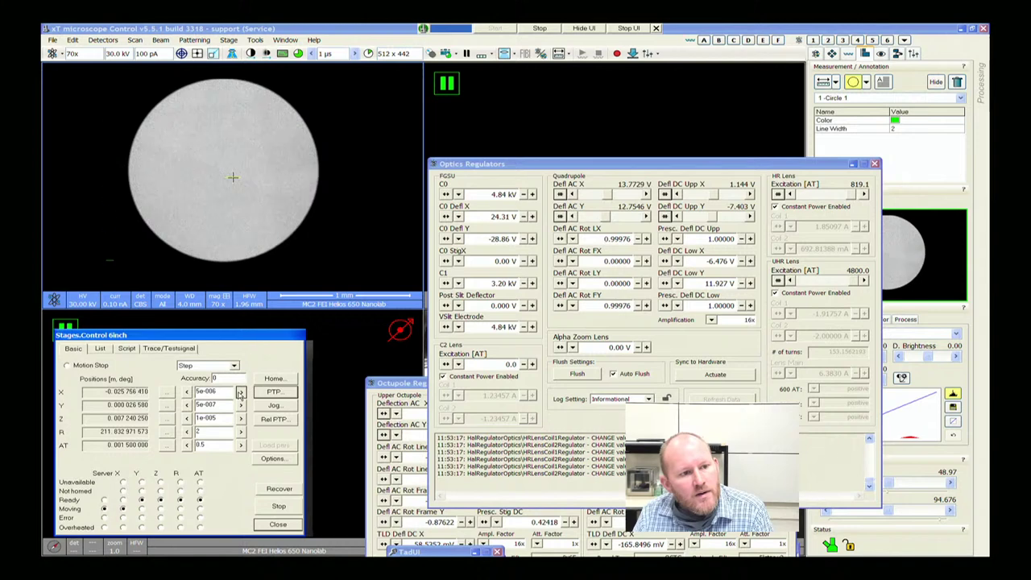
click(239, 392)
click(240, 393)
click(239, 392)
click(239, 392)
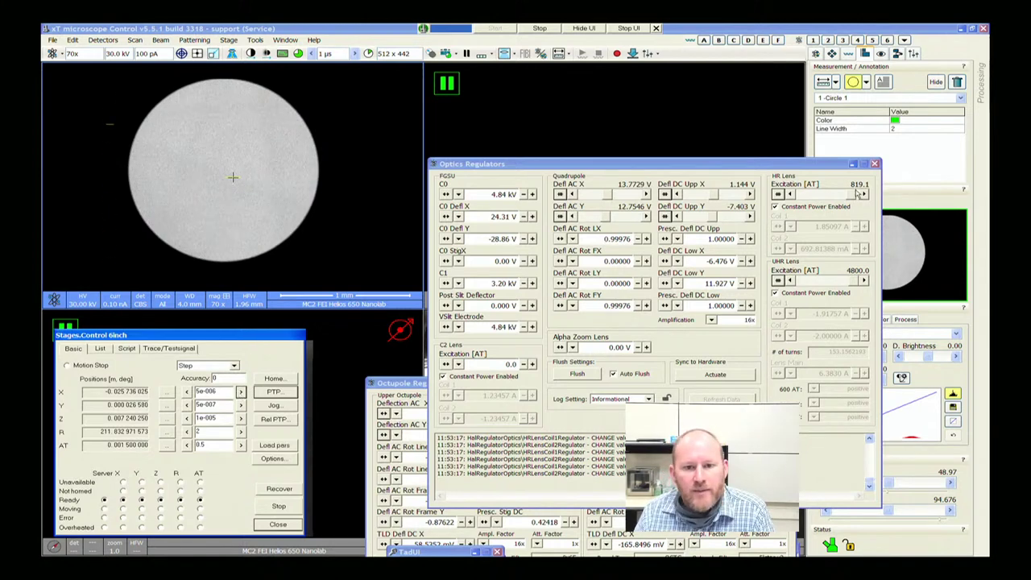
Raise the HR lens excitation to 830.4 AT while watching the image disc
click(863, 194)
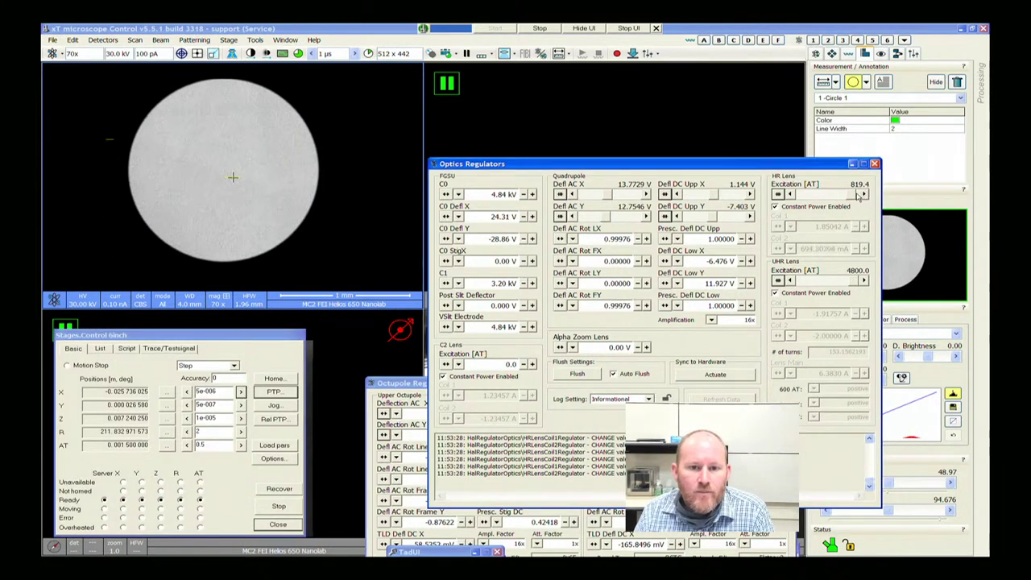
click(861, 194)
click(861, 195)
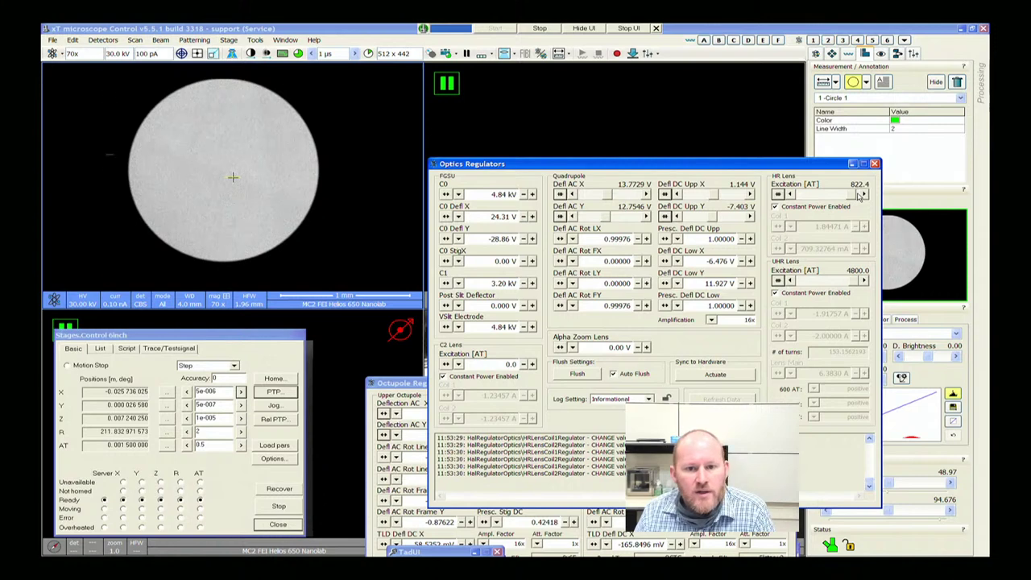
click(861, 194)
click(860, 195)
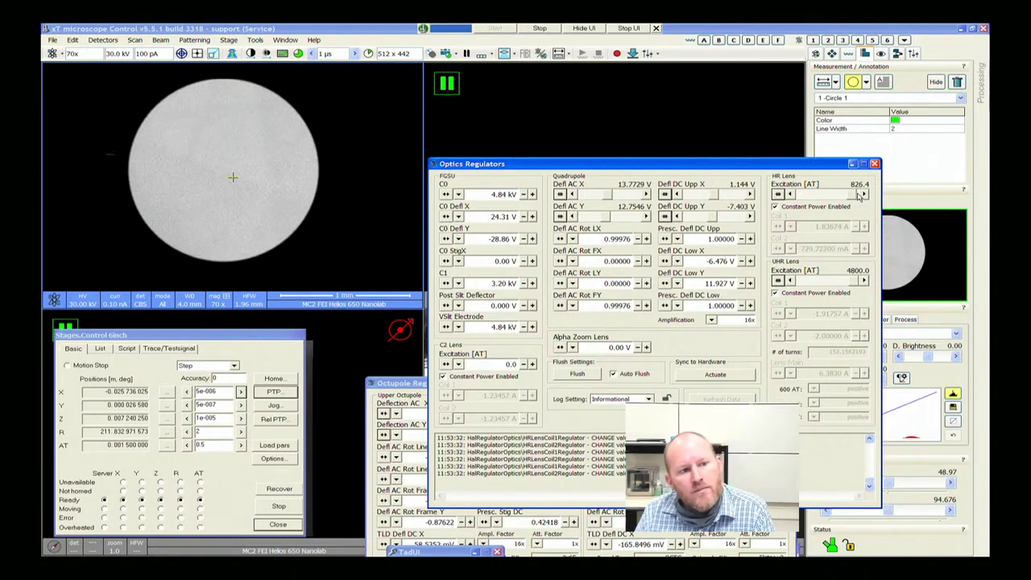
click(861, 195)
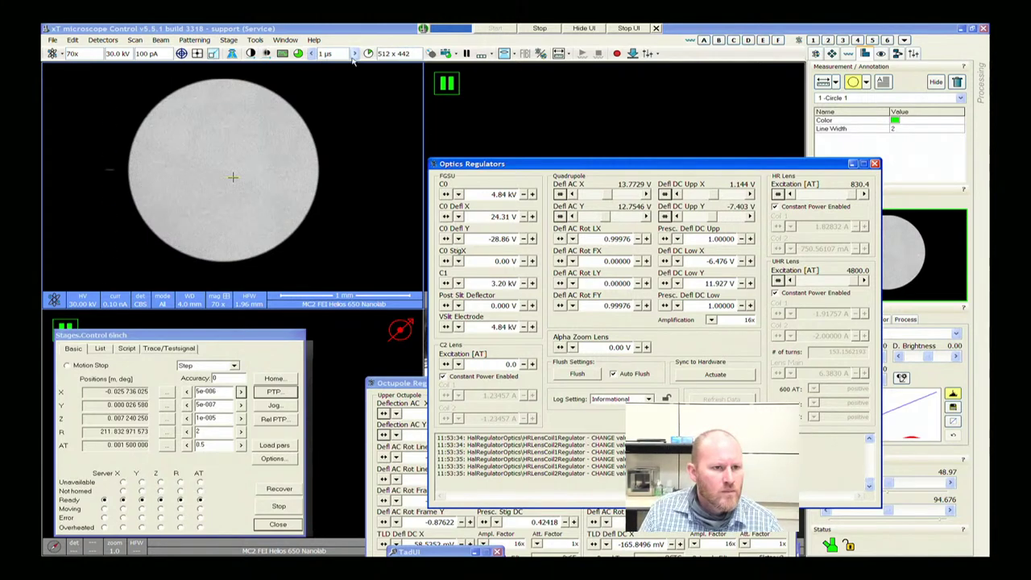
Raise the scan dwell time to 500 µs and reduce it to 300 ns
click(311, 53)
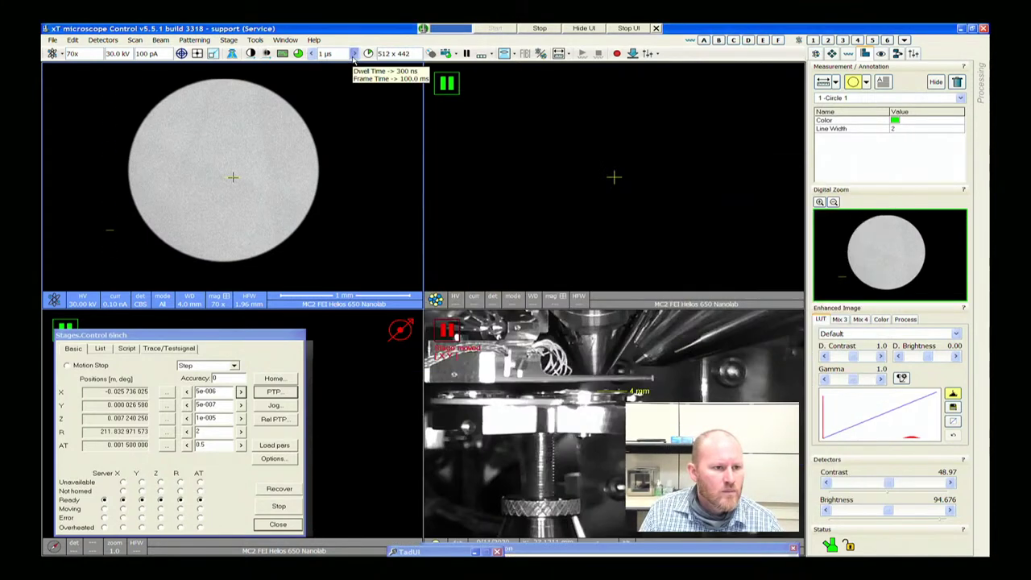
click(311, 53)
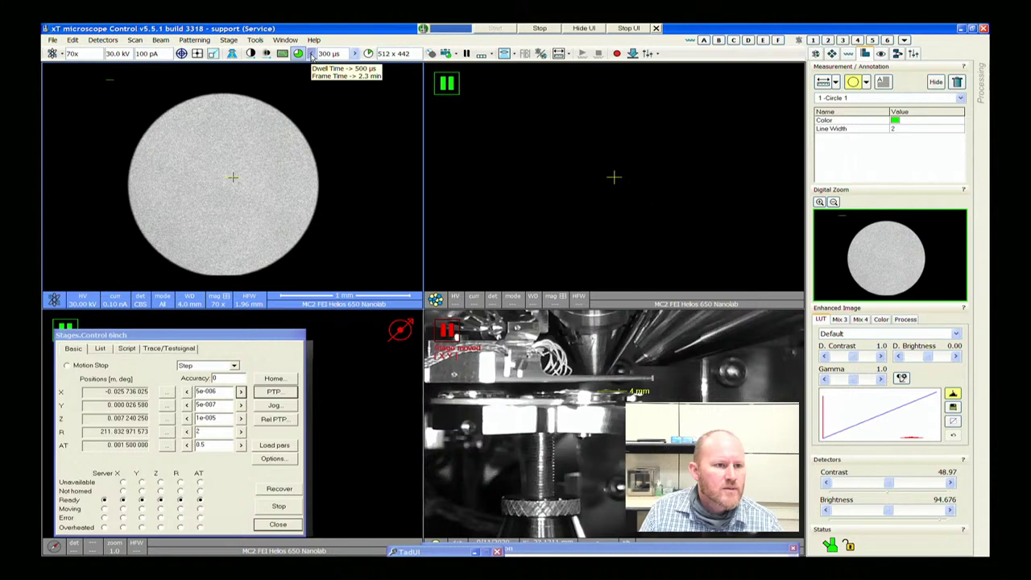
click(311, 53)
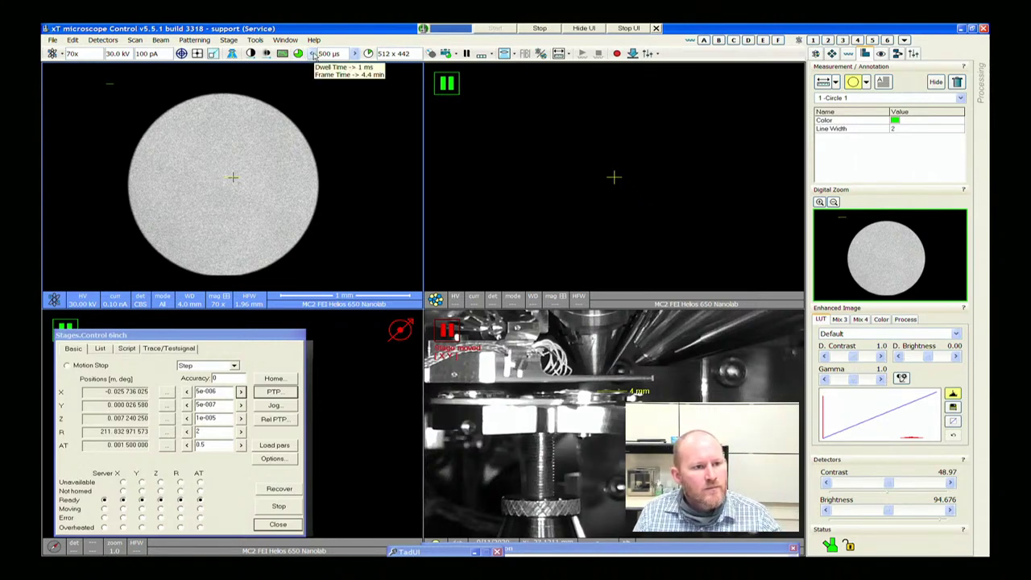
click(353, 53)
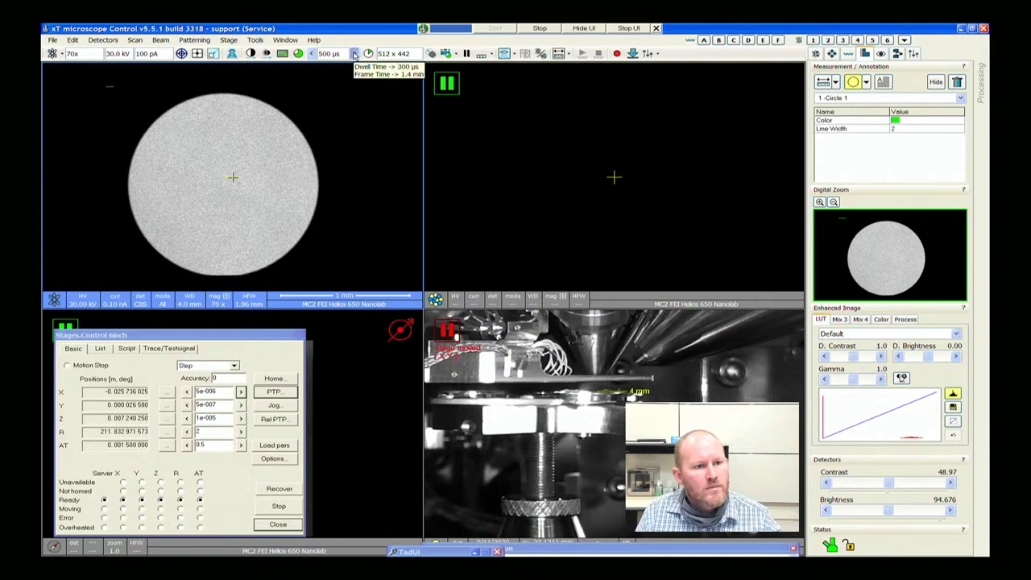
click(354, 54)
click(354, 54)
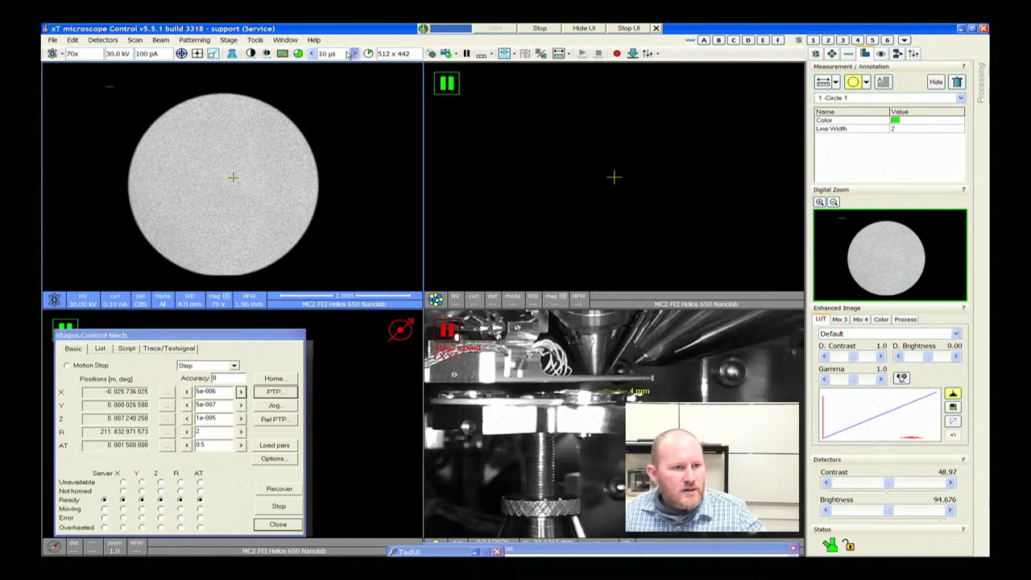
click(351, 54)
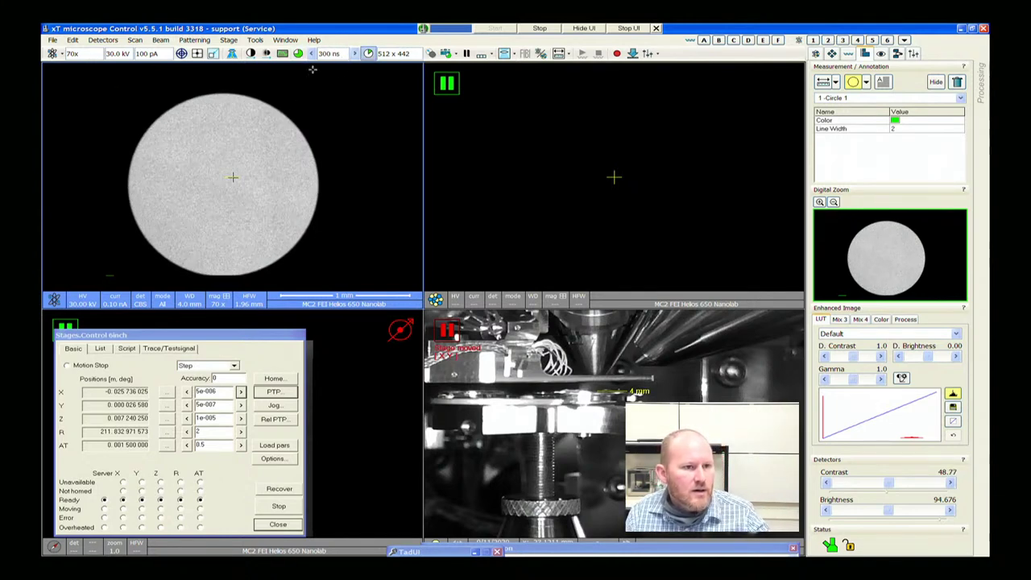
Set the dwell time to 3 µs and use the videoscope to adjust contrast to about 64 and brightness to 78.816
click(312, 54)
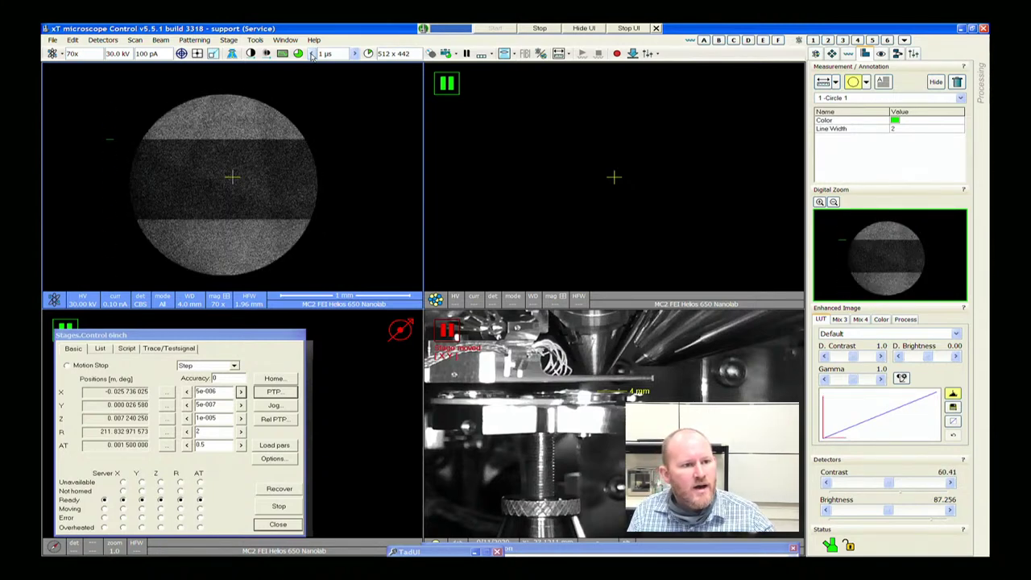
click(312, 55)
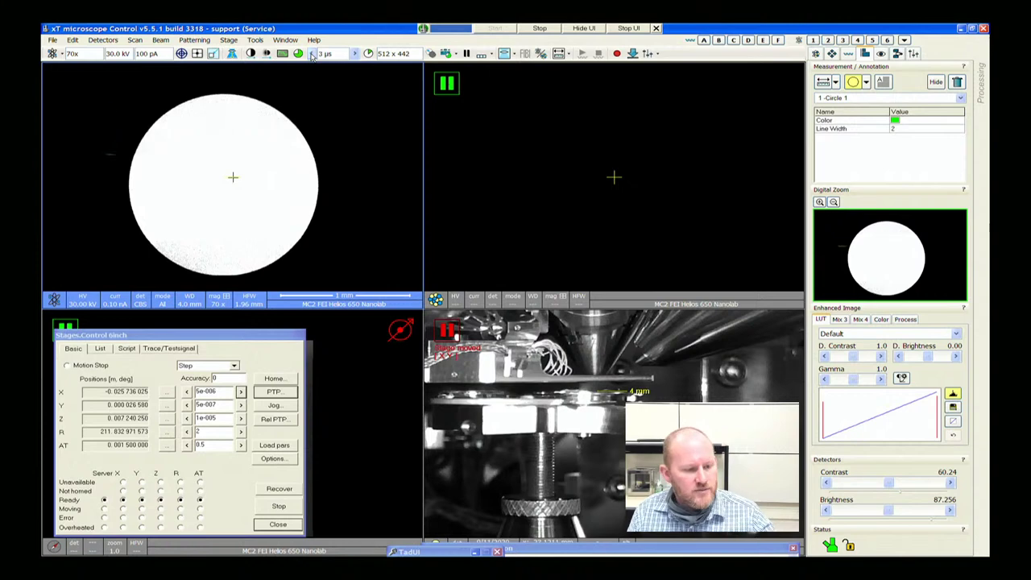
key(F3)
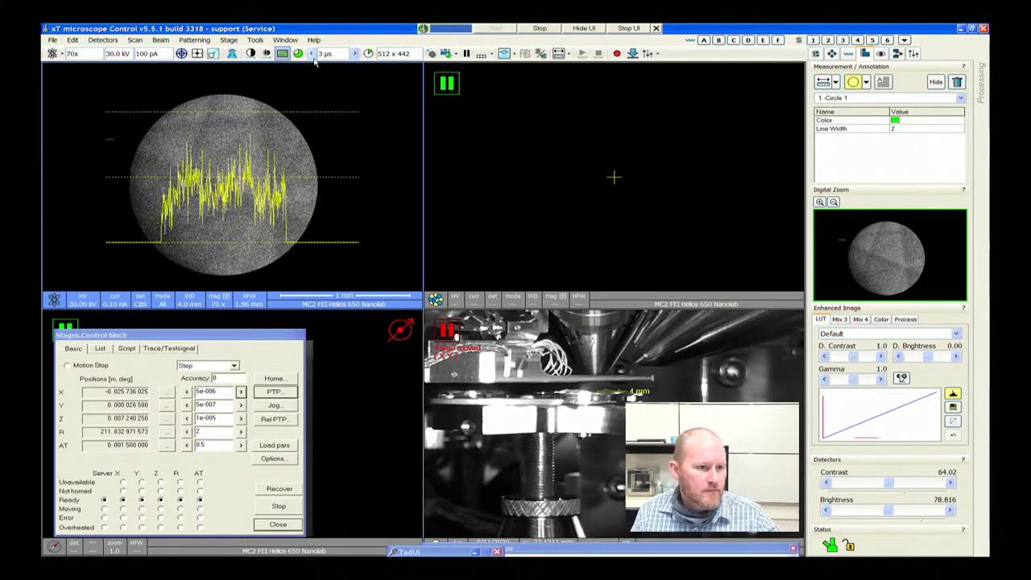
Increase the dwell time to 30 µs, check the line signal profile across the disc, and turn the videoscope off
click(311, 54)
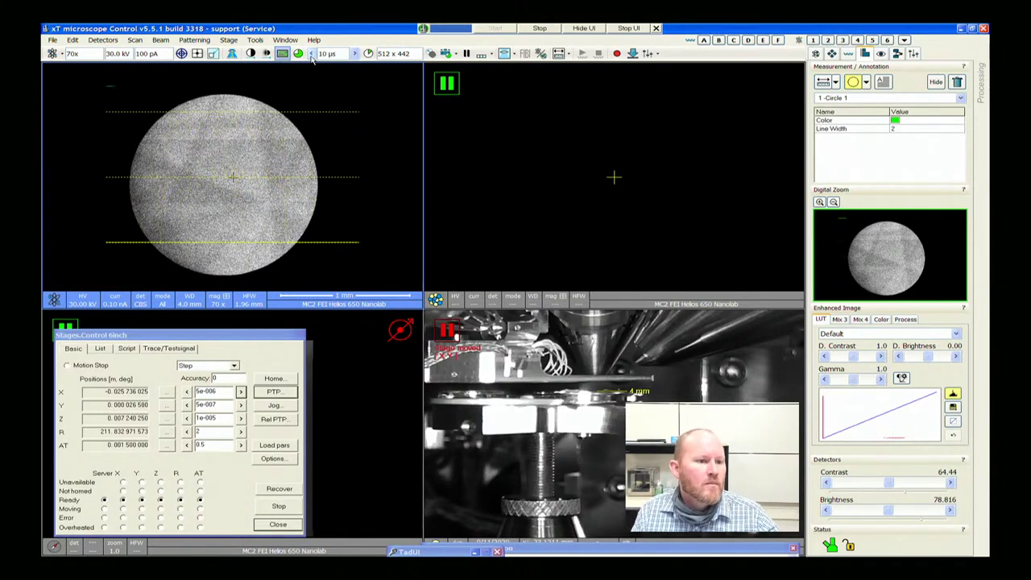
click(311, 54)
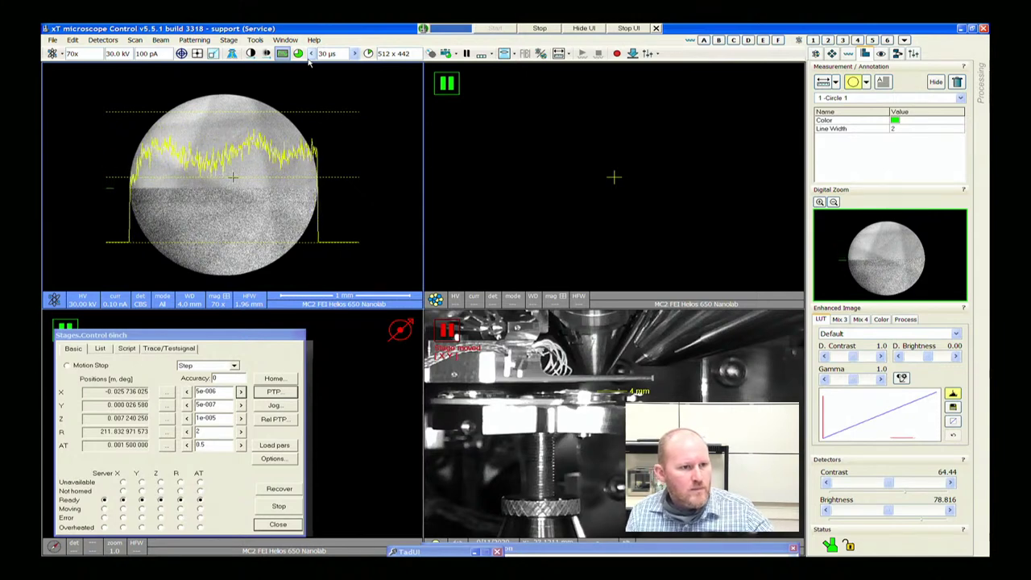
key(F3)
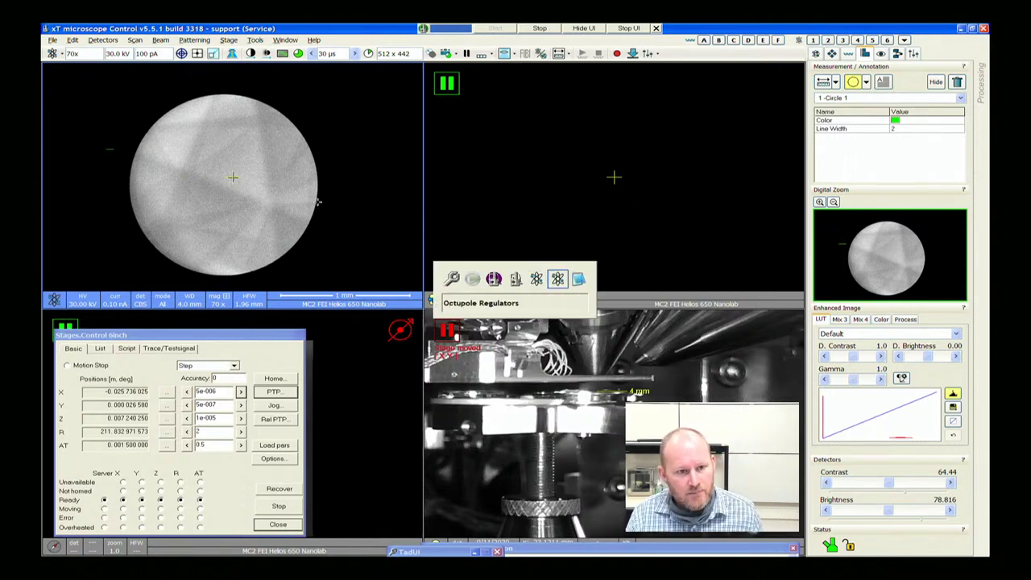
Switch to the Notepad notes and add "Must use the CBS detector for patterns" at the top, with a blank line before the numbered list
key(alt+Tab)
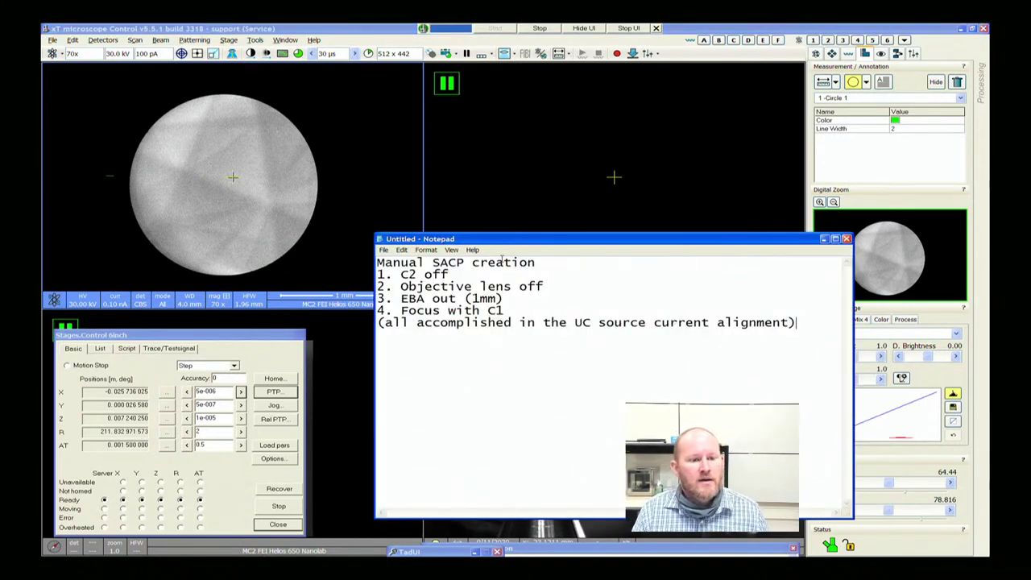
click(549, 266)
key(Return)
key(Return)
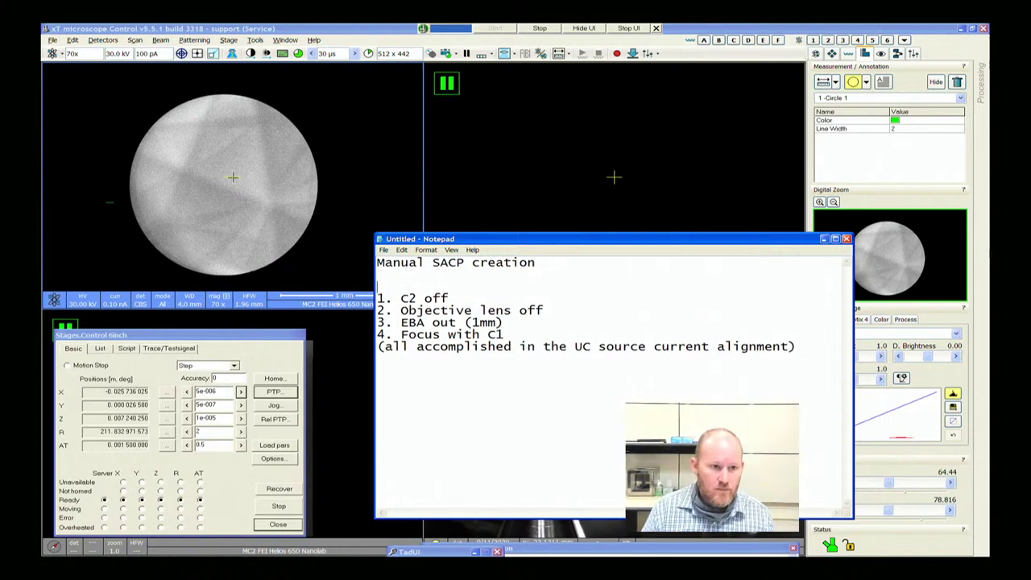
text(Must use the CB)
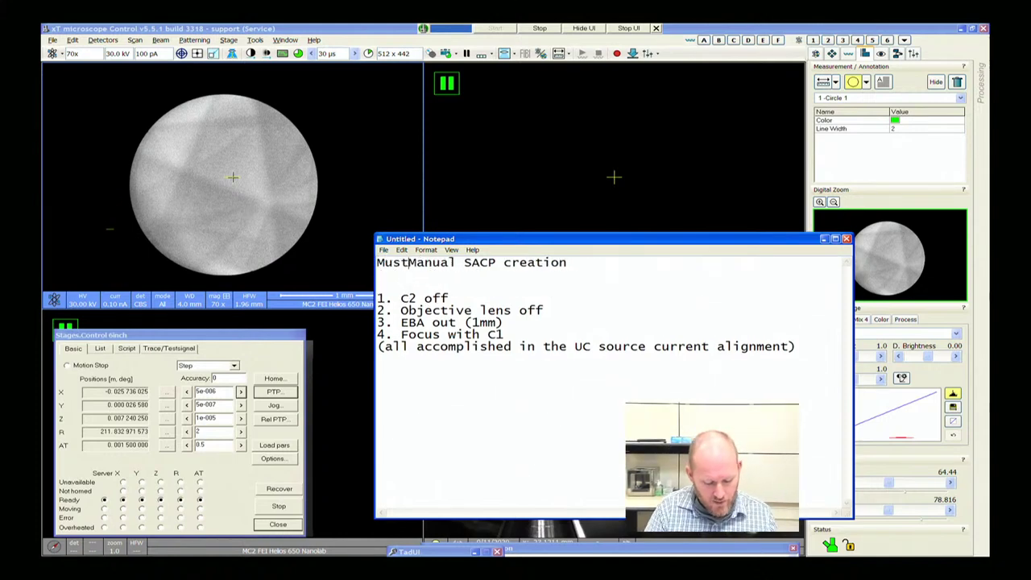
text(S detector for )
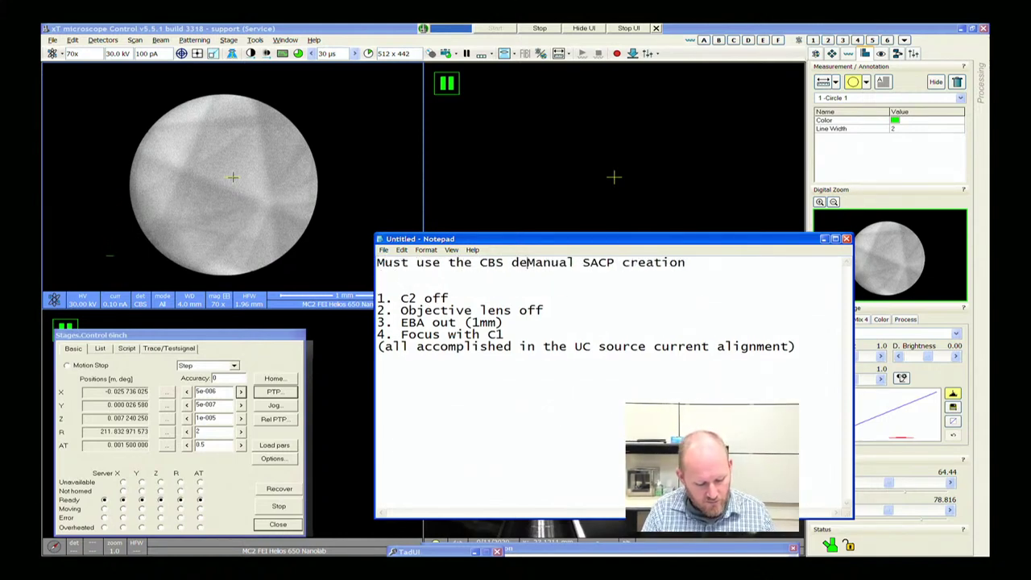
text(patterns)
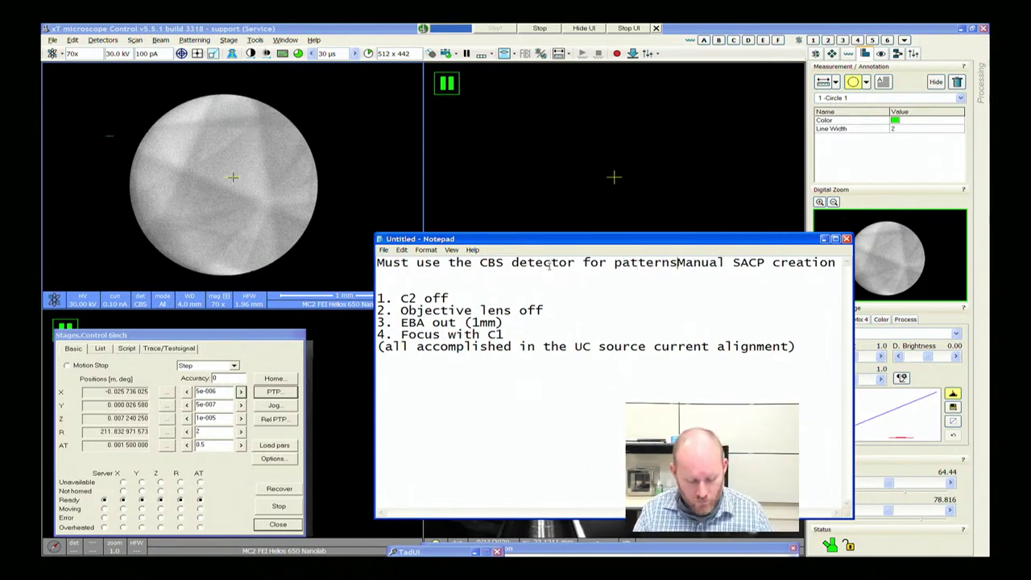
Move the title "Manual SACP creation" onto its own line above the CBS detector note
key(shift+Right)
key(shift+Right)
key(shift+Right)
key(shift+Right)
key(shift+Right)
key(shift+Right)
key(shift+Right)
key(shift+Right)
key(shift+Right)
key(shift+Right)
key(shift+Right)
key(shift+Right)
key(shift+Right)
key(shift+Right)
key(shift+Right)
key(shift+Right)
key(shift+Right)
key(shift+Right)
key(shift+Right)
key(shift+Right)
key(ctrl+c)
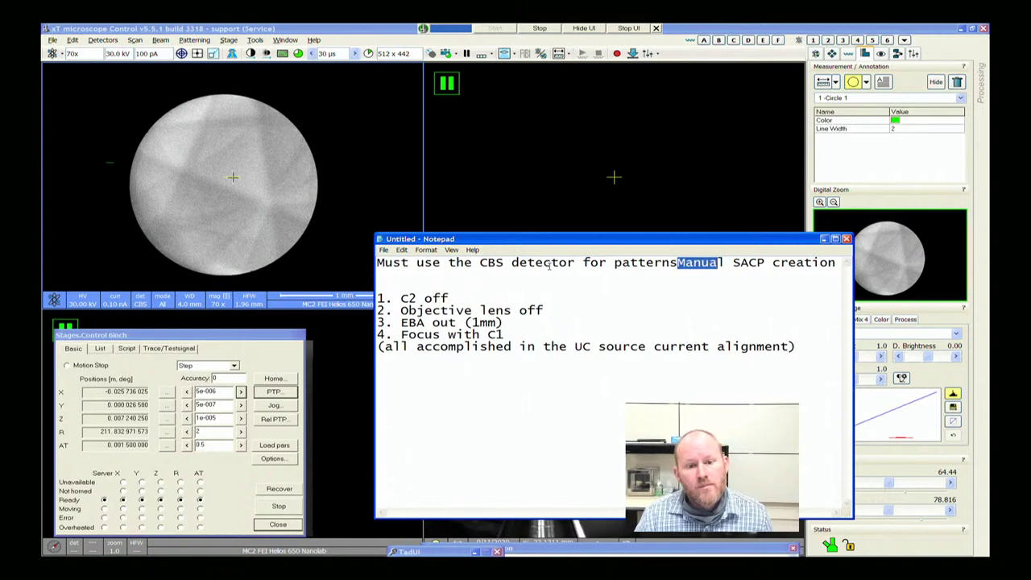
key(Delete)
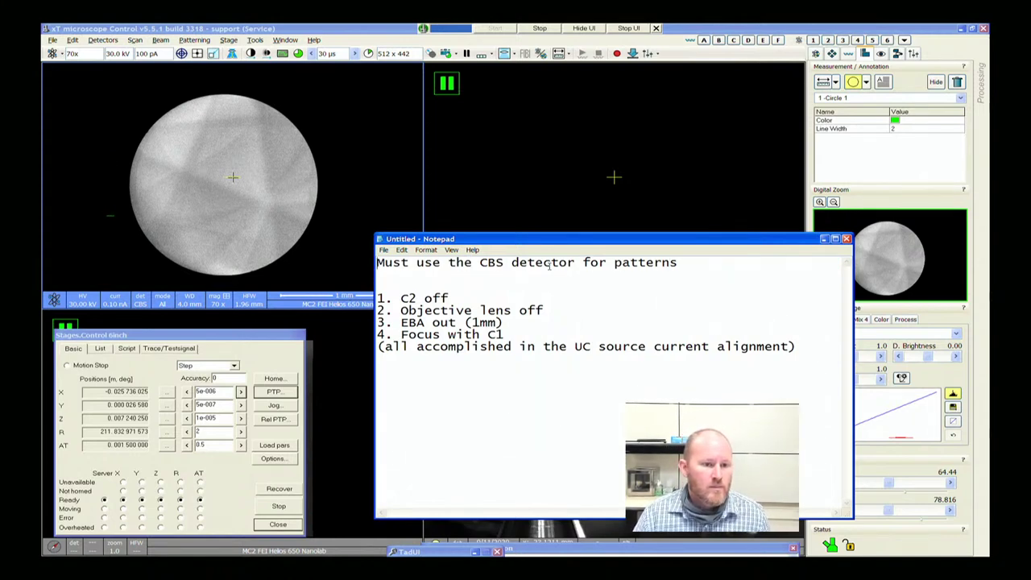
key(ctrl+Home)
key(Return)
key(Up)
key(ctrl+v)
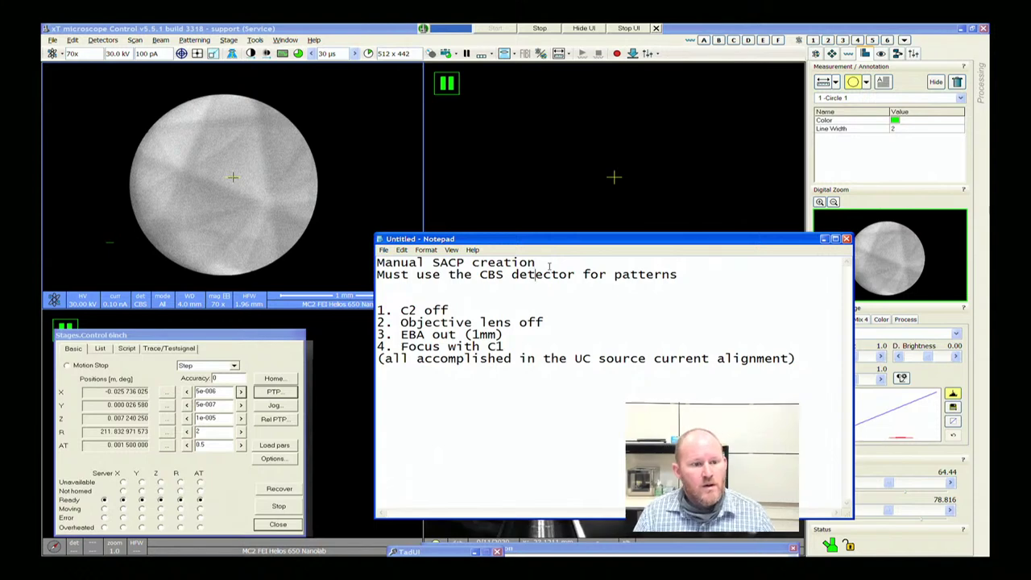
key(Down)
key(Down)
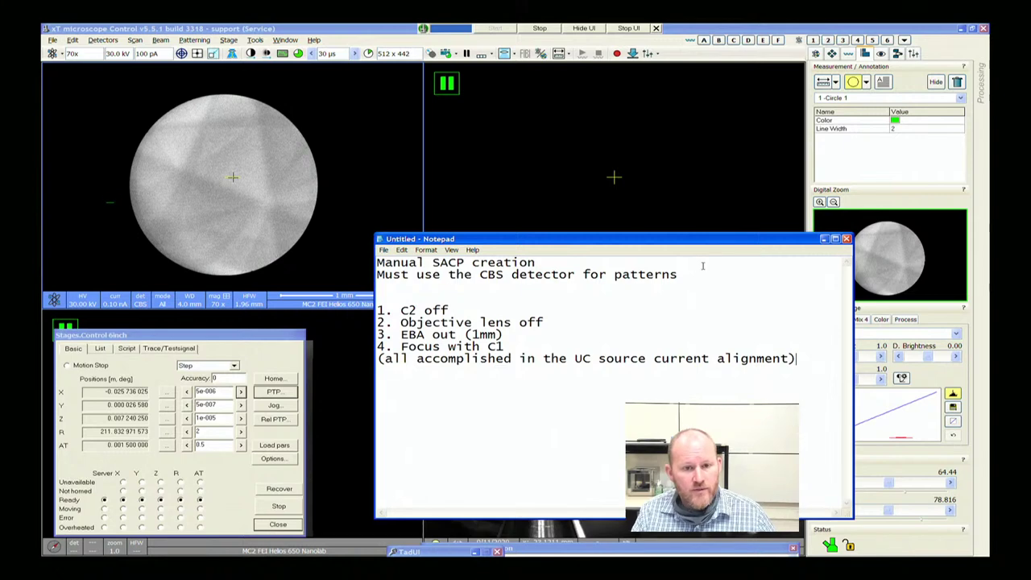
Move the notes window off the detector settings and add item "5. turned off the scanning coils" at the end of the list
drag(676, 246, 653, 122)
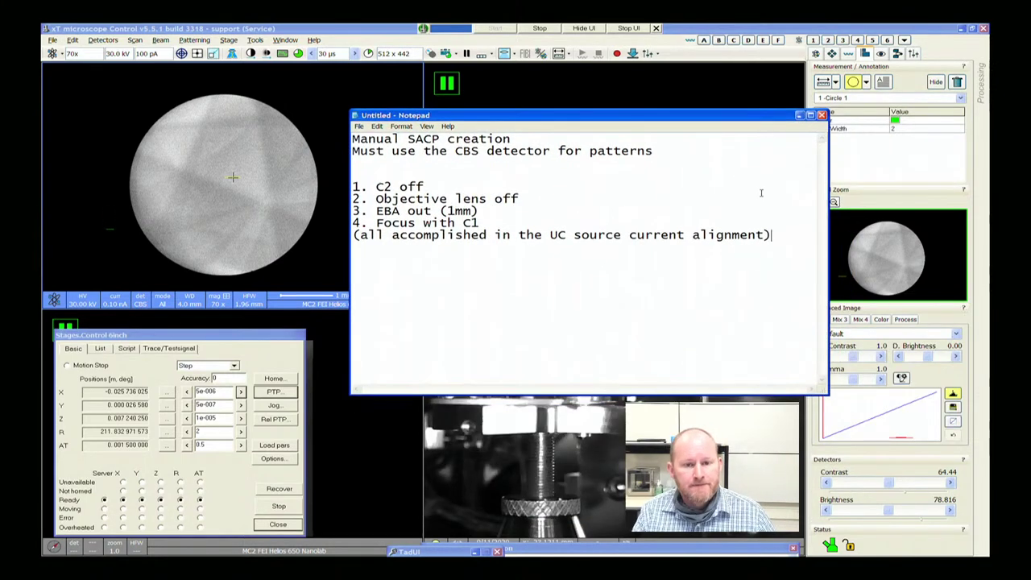
key(Return)
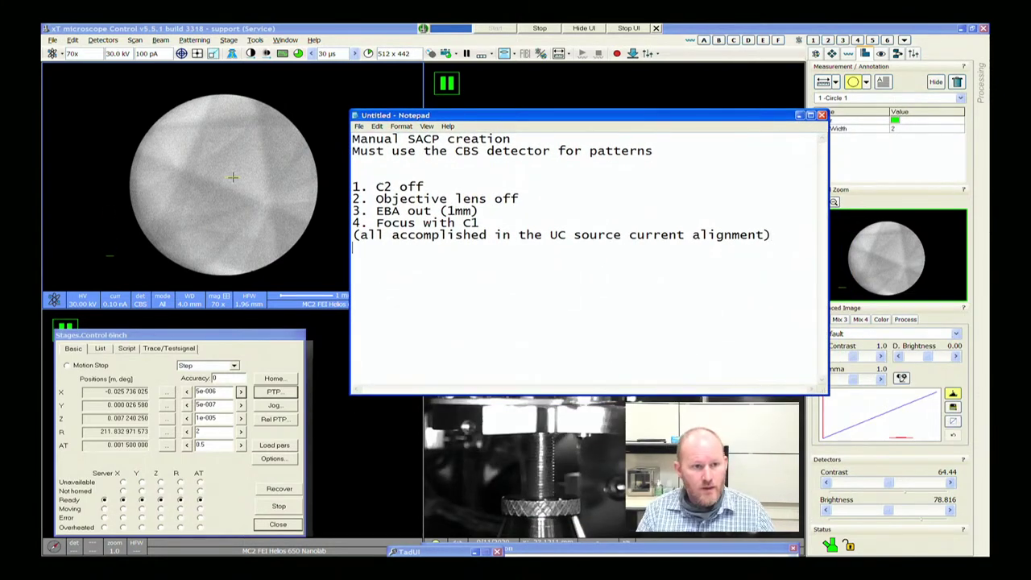
text(5.)
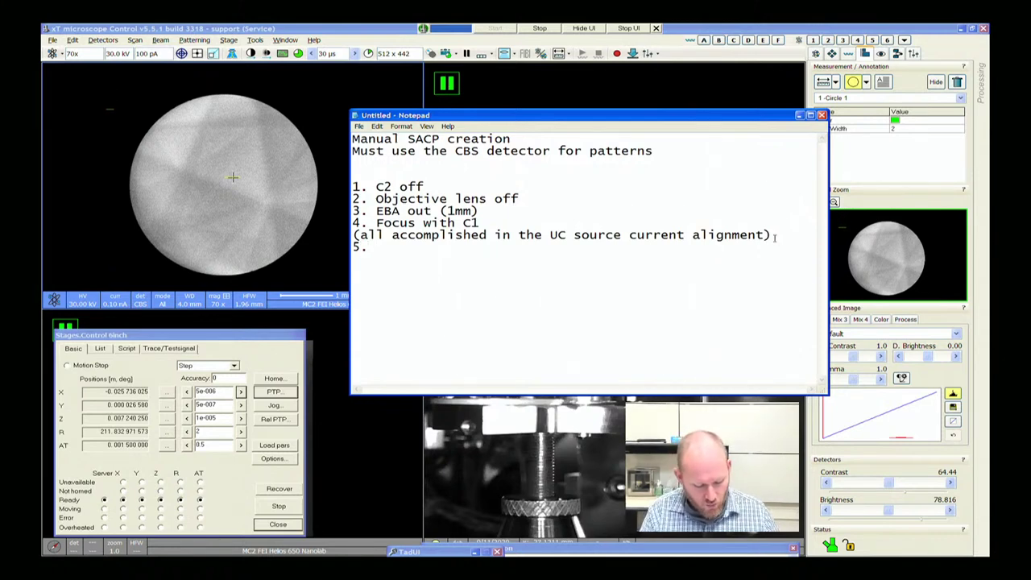
text( turned )
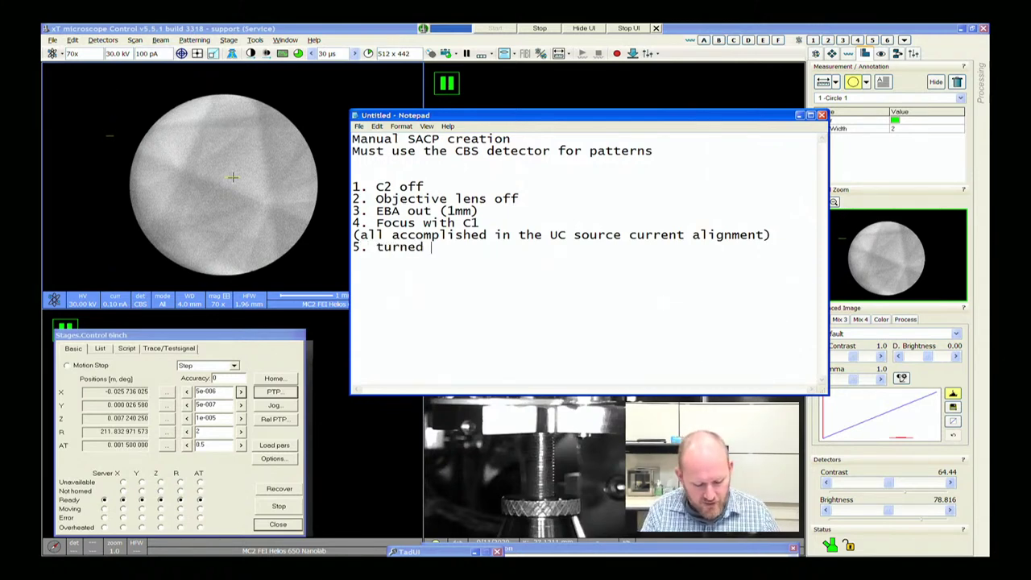
text(off the )
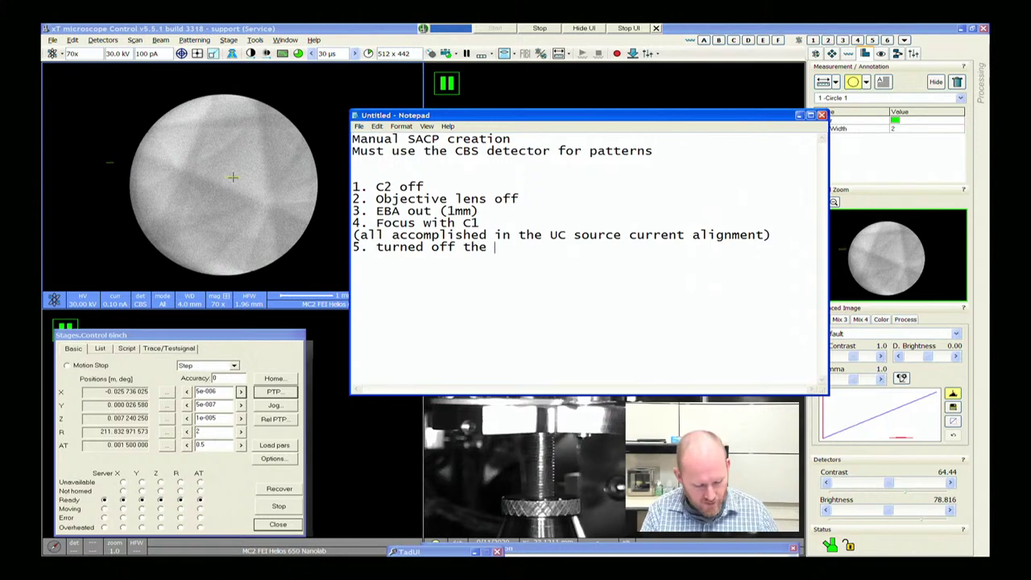
text(scanning coils)
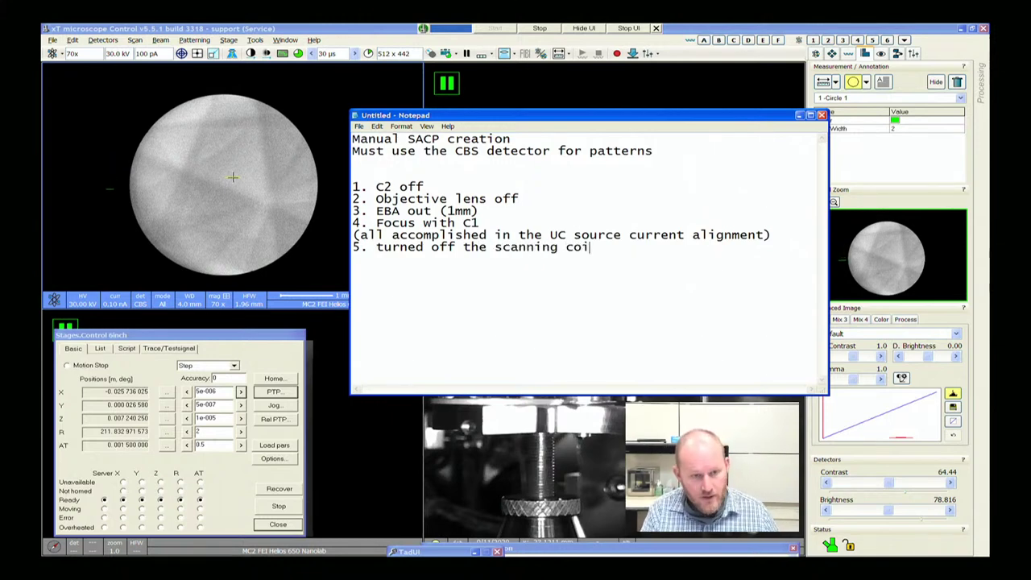
Check the Octupole Regulators window, minimize it, and insert "(Octupole)" before "scanning coils" in item 5
key(Left)
key(Left)
key(Left)
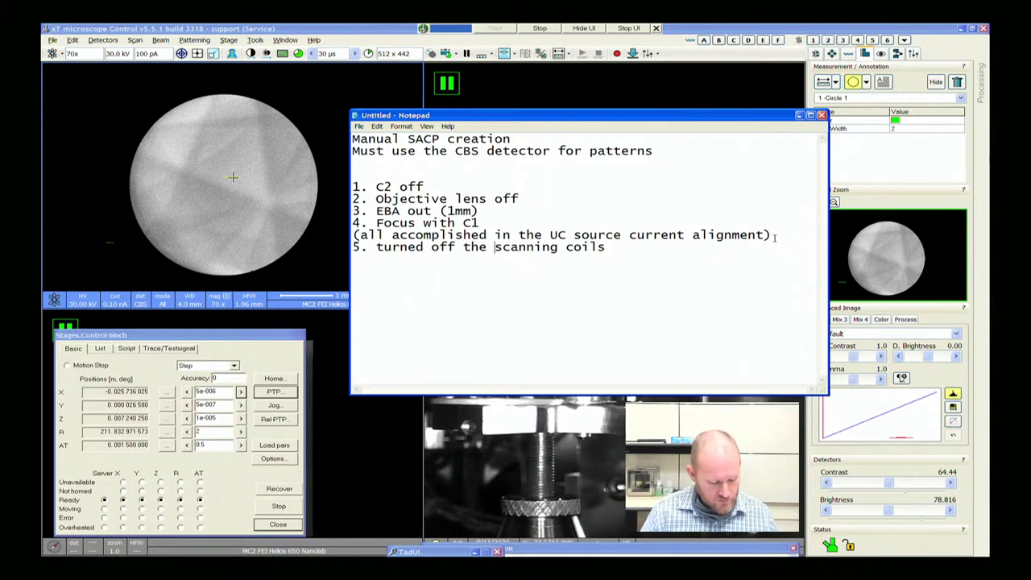
key(alt+Tab)
key(Tab)
key(Tab)
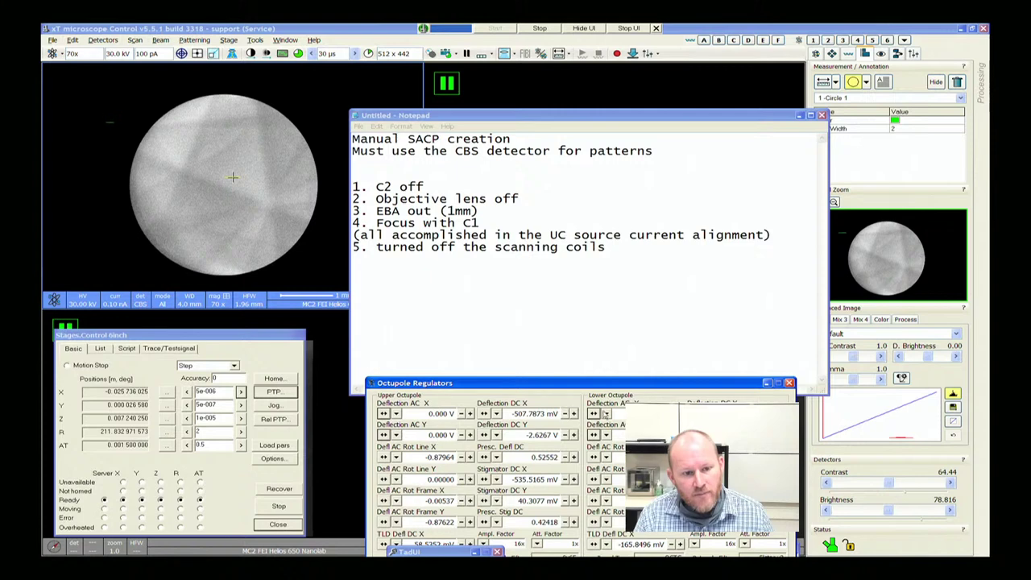
click(767, 384)
text(()
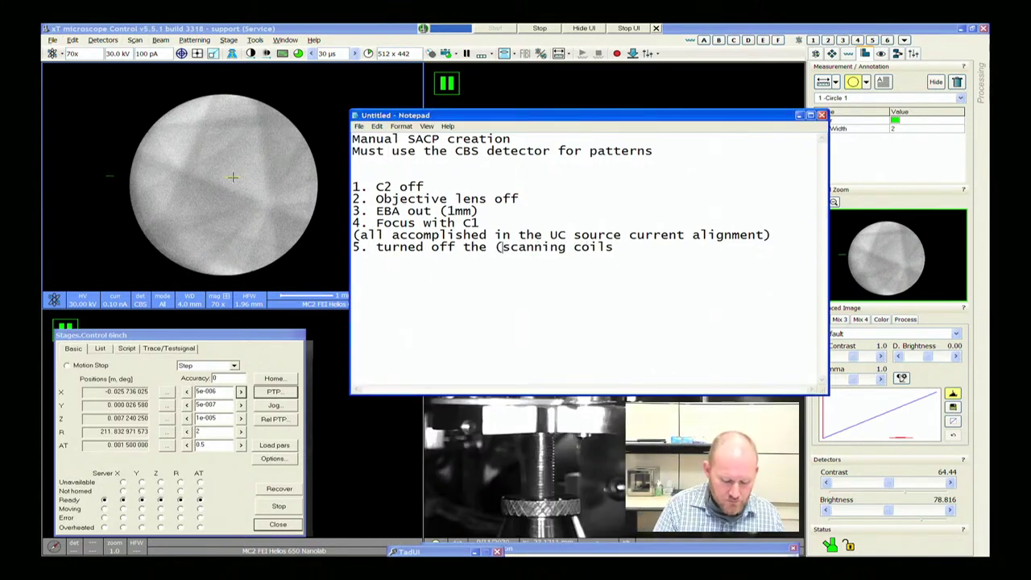
text(Octupole)
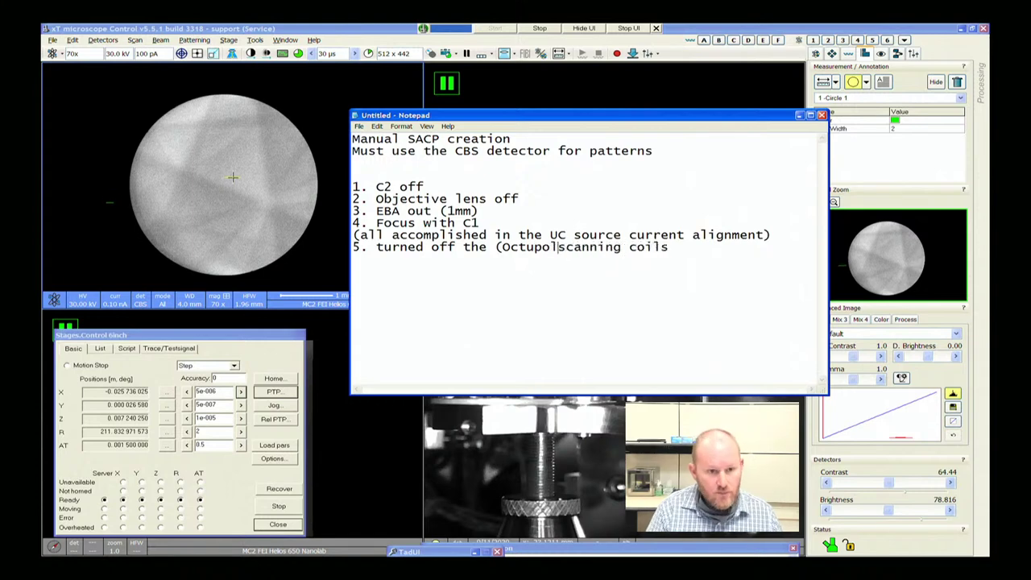
text())
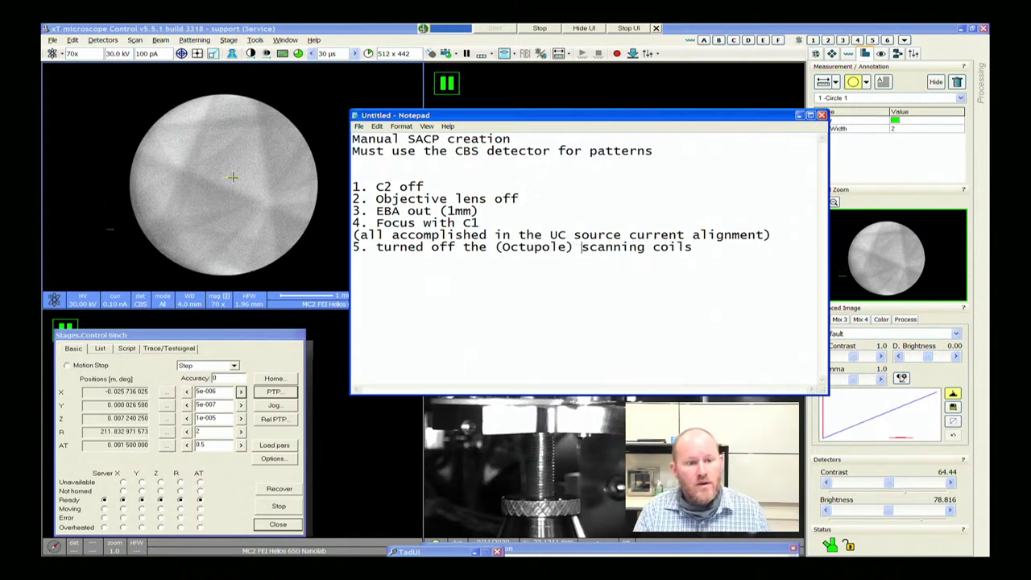
Add item "6. Used quadrupole (gun tilt and shift coils) to scan the beam" and turn on word wrap for the notes
click(718, 250)
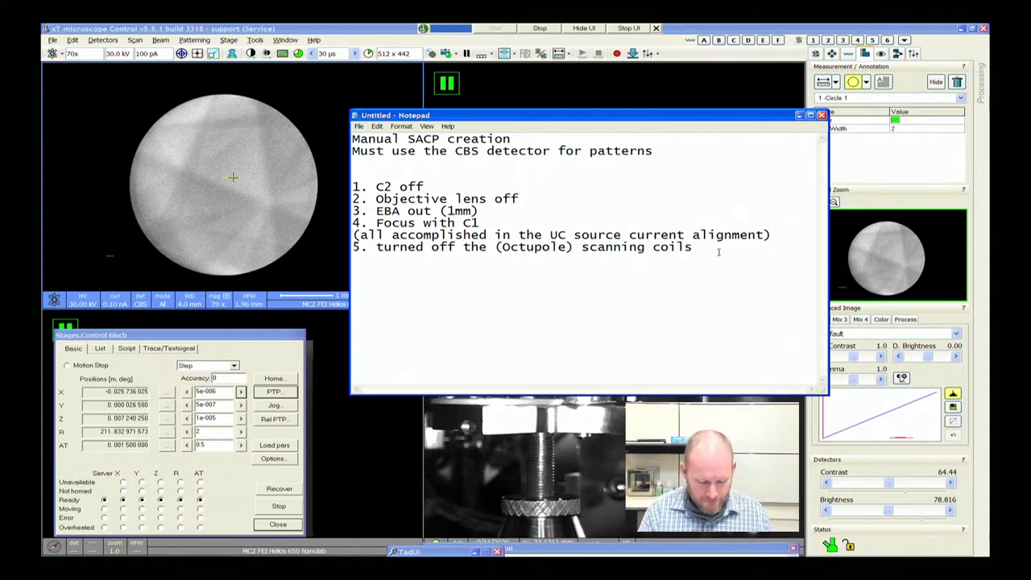
key(Return)
text(6)
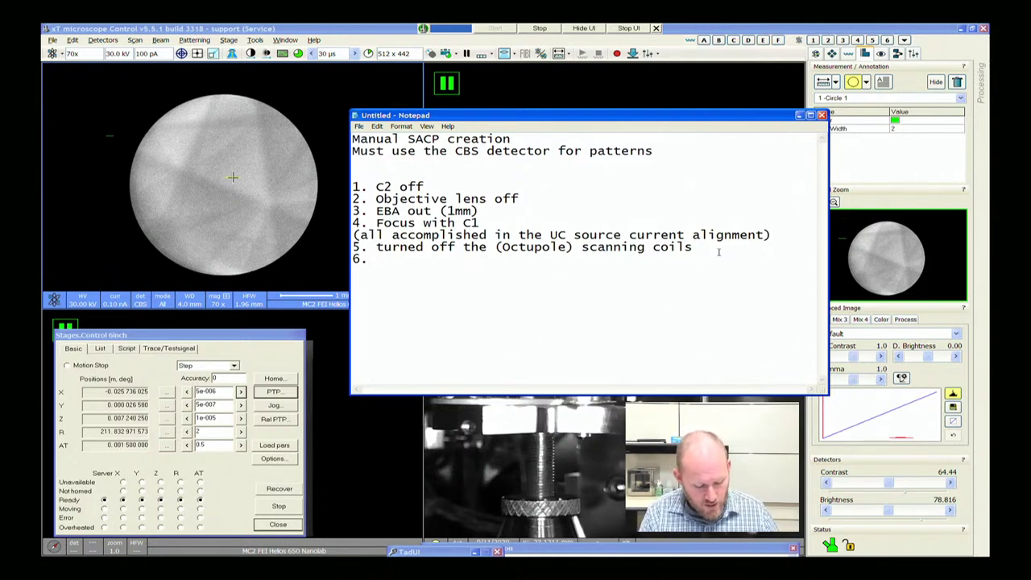
text(. Used qu)
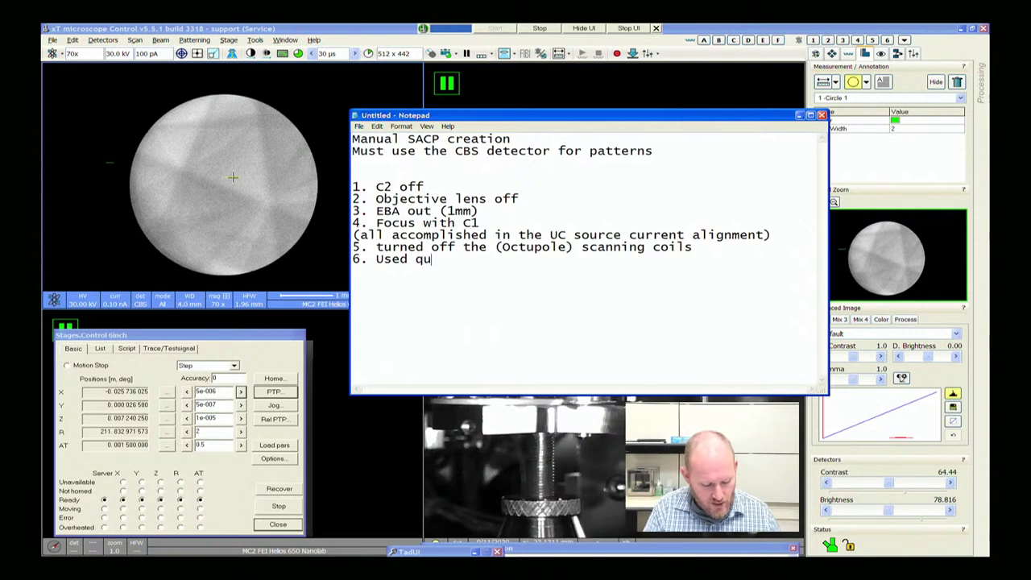
text(adrupole )
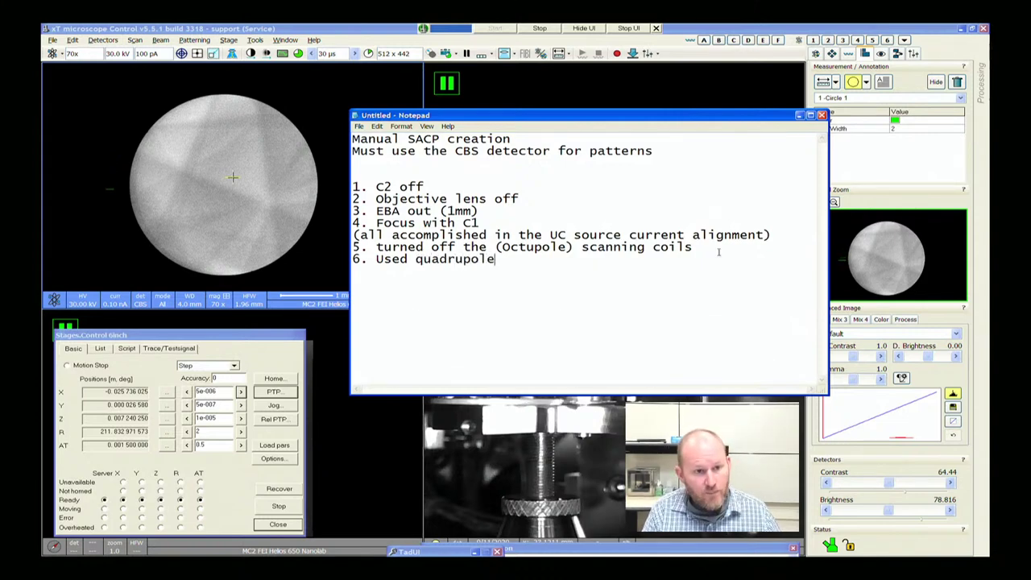
text((gu)
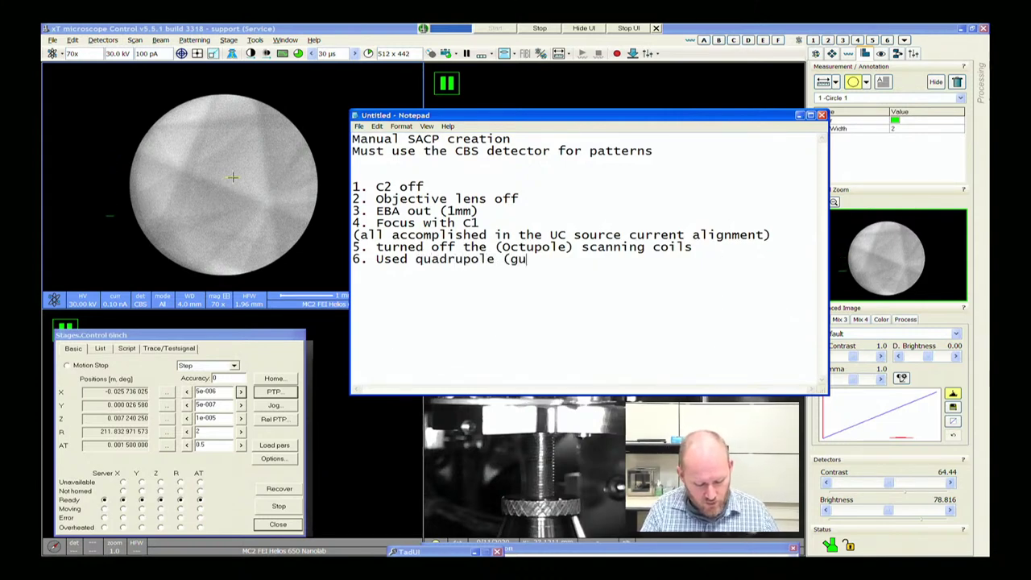
text(n tilt an)
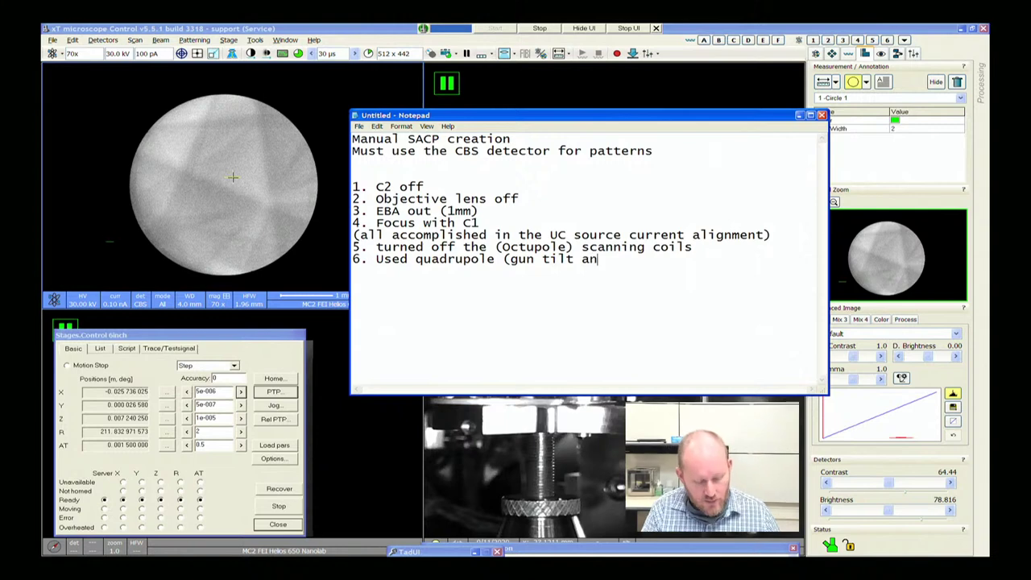
text(d shift )
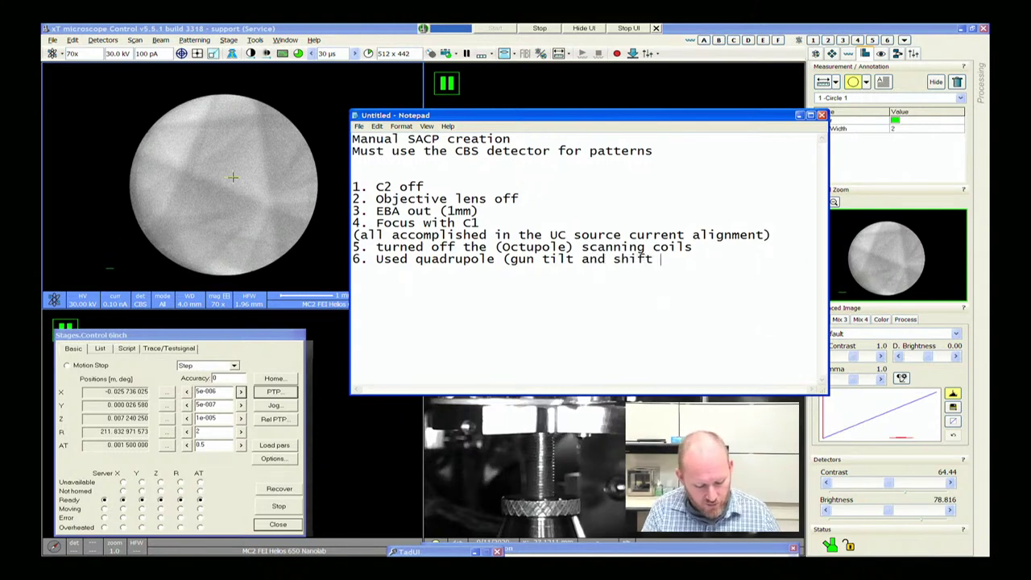
text(coils) )
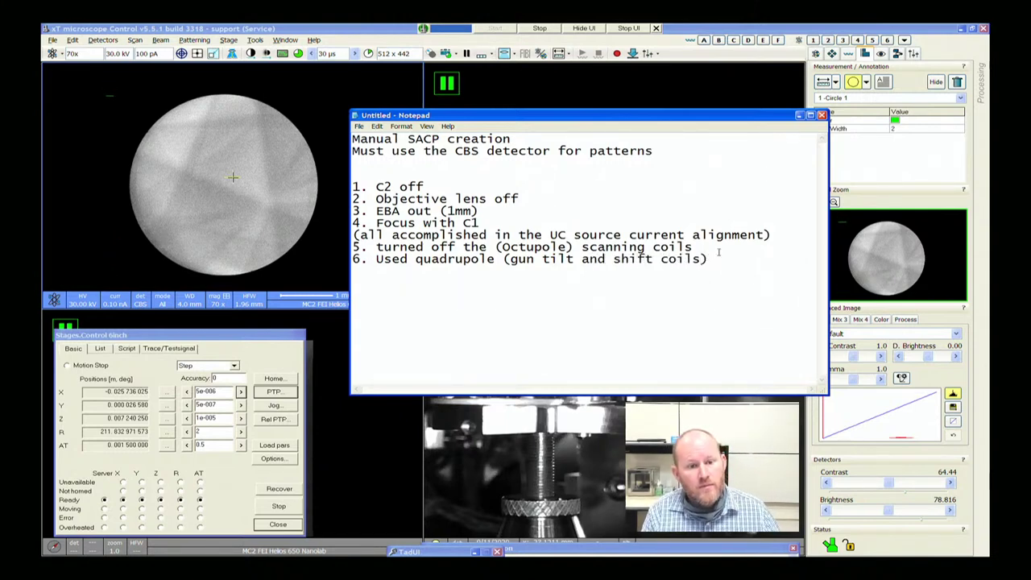
text(to scan the beam)
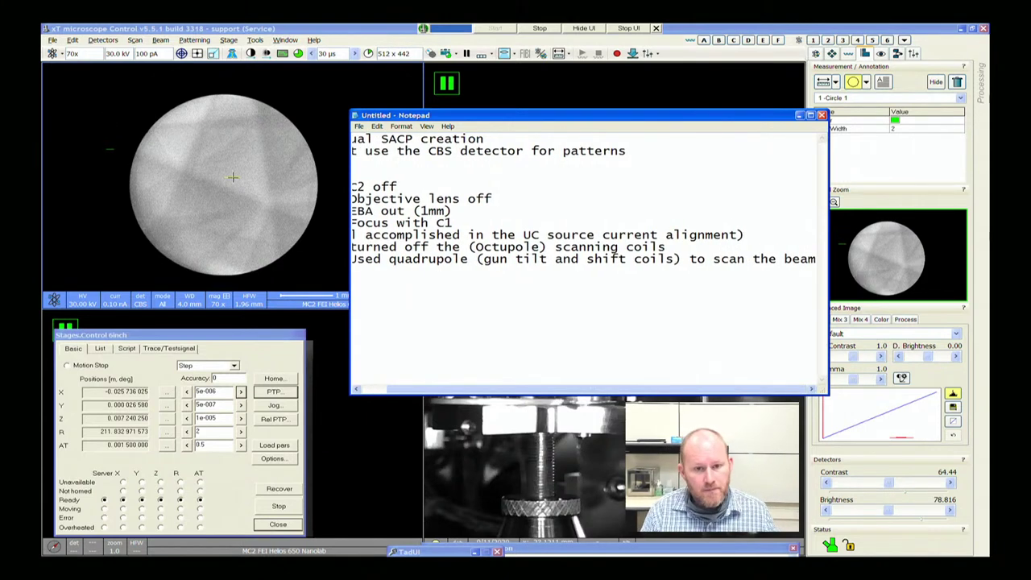
key(Return)
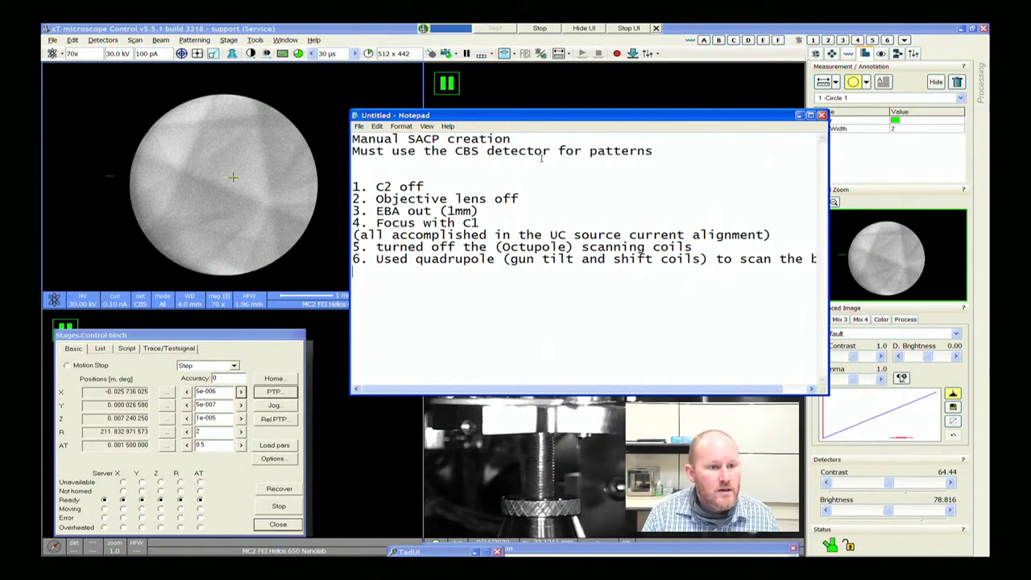
click(428, 127)
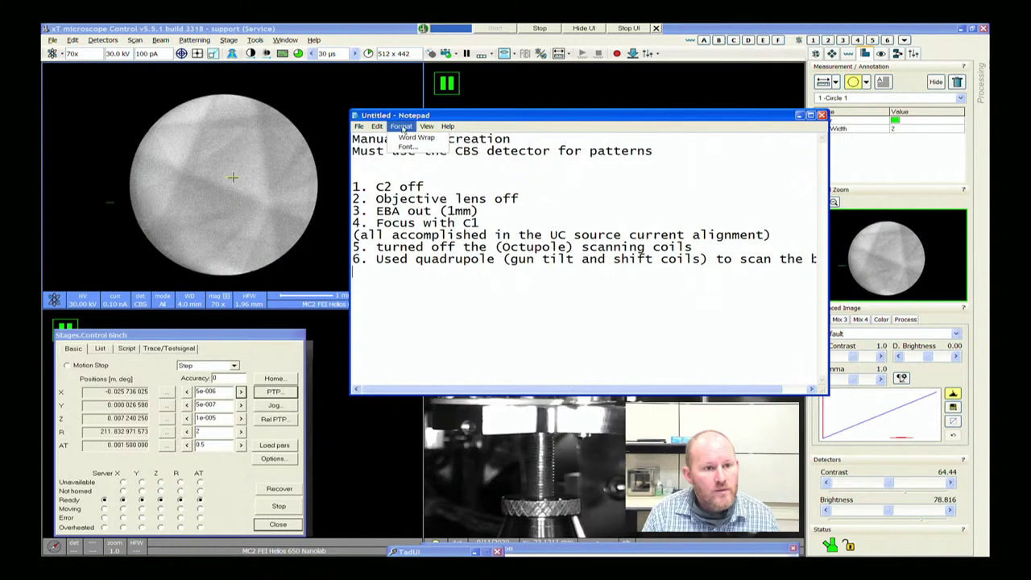
click(415, 137)
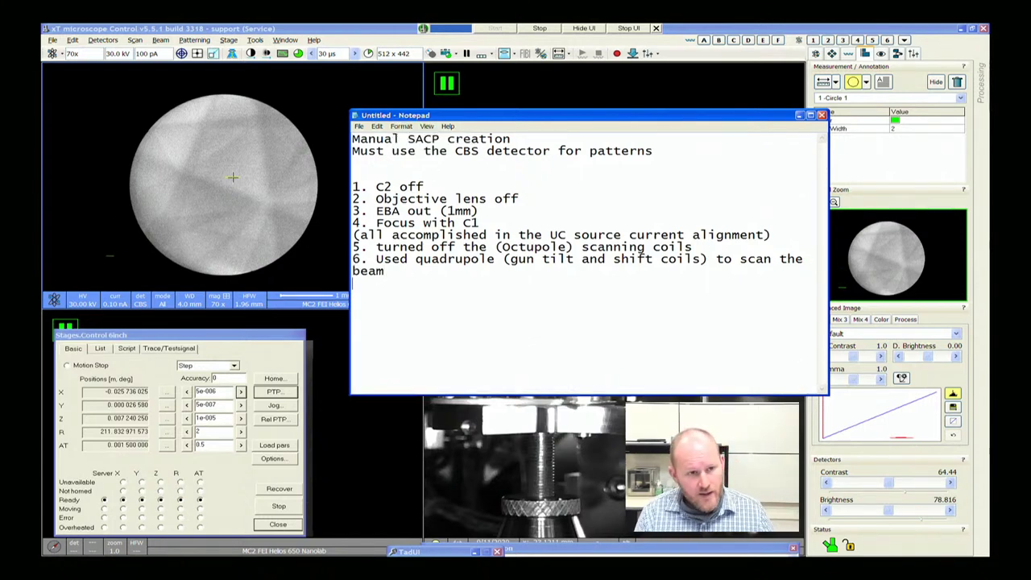
Add item "7. Set UHR field strength to max" at the end of the notes
key(Return)
text(7.)
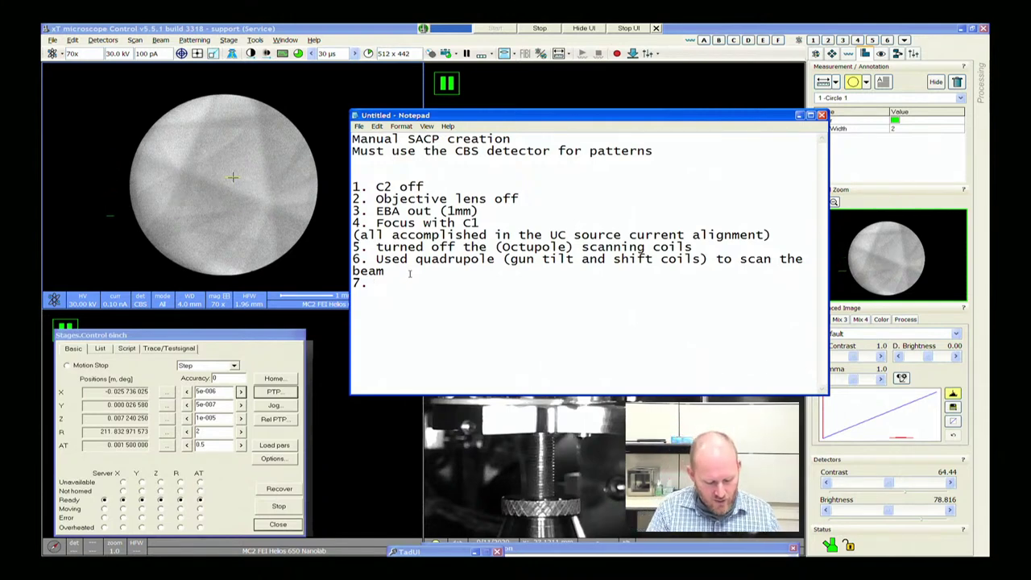
text(Set UHR )
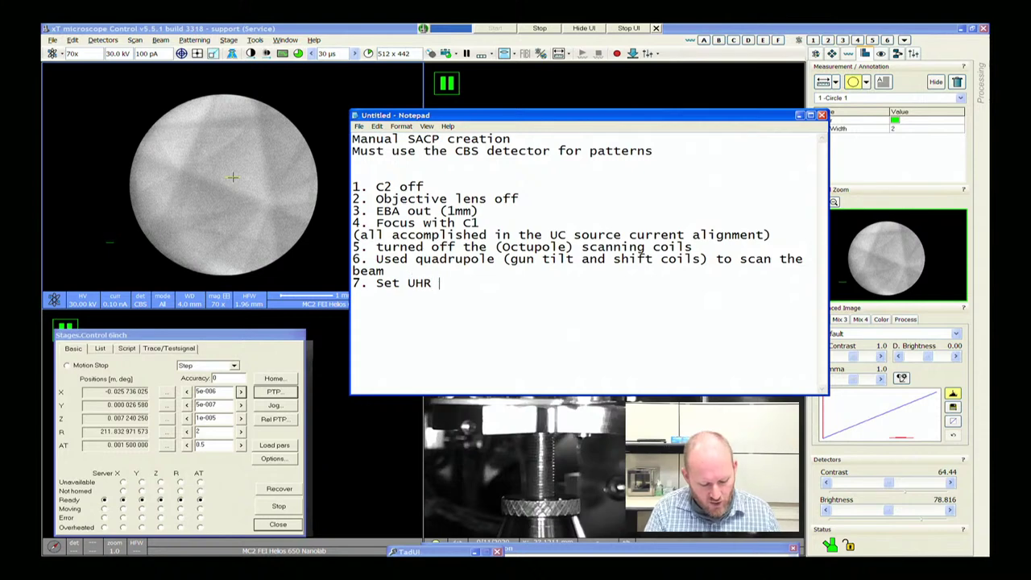
text(field s)
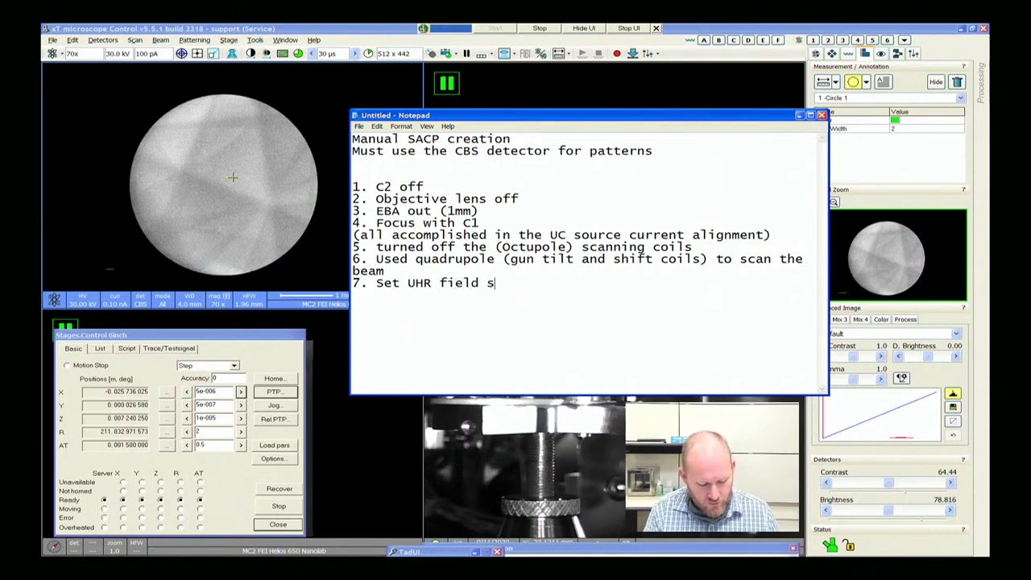
text(trength to max)
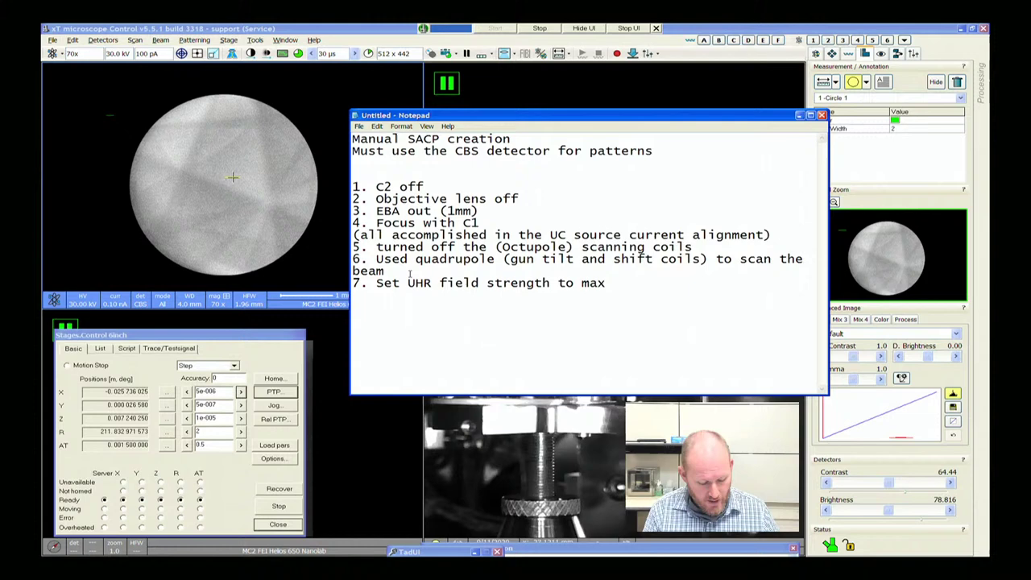
Add item "8. Found the rocking point with HR lens" on a new line of the notes
key(Return)
text(8)
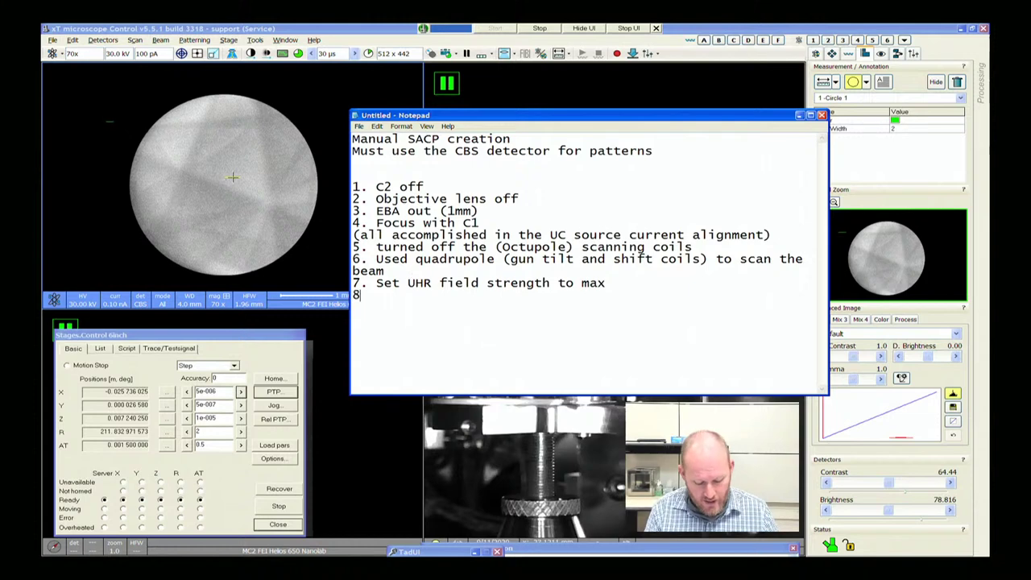
text(. F)
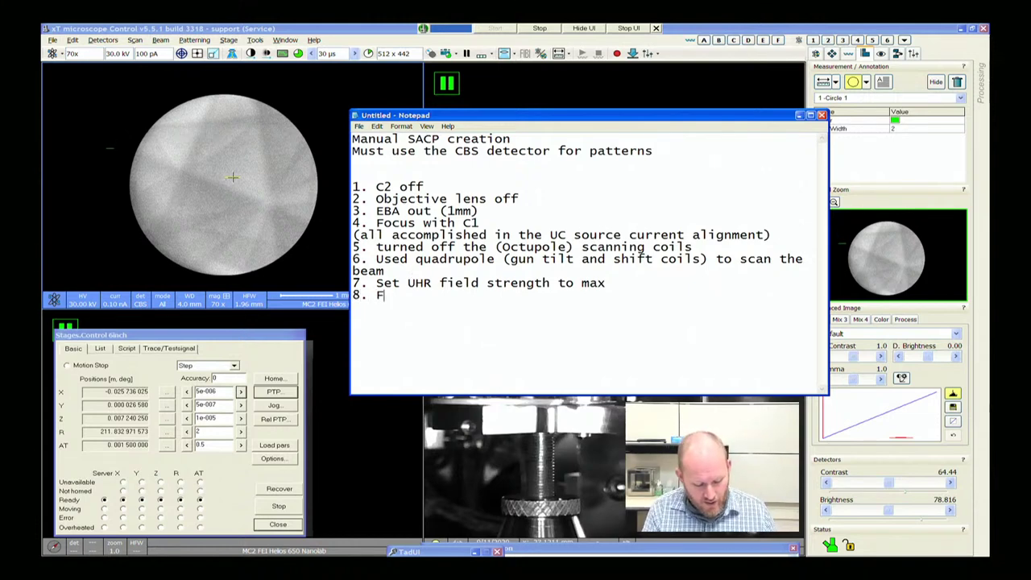
text(ound the pi)
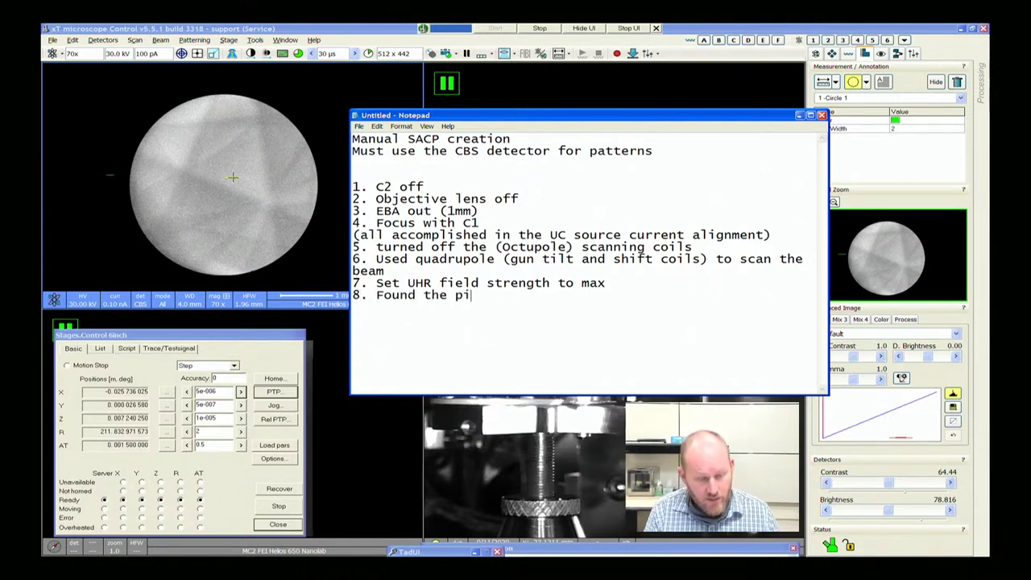
key(BackSpace)
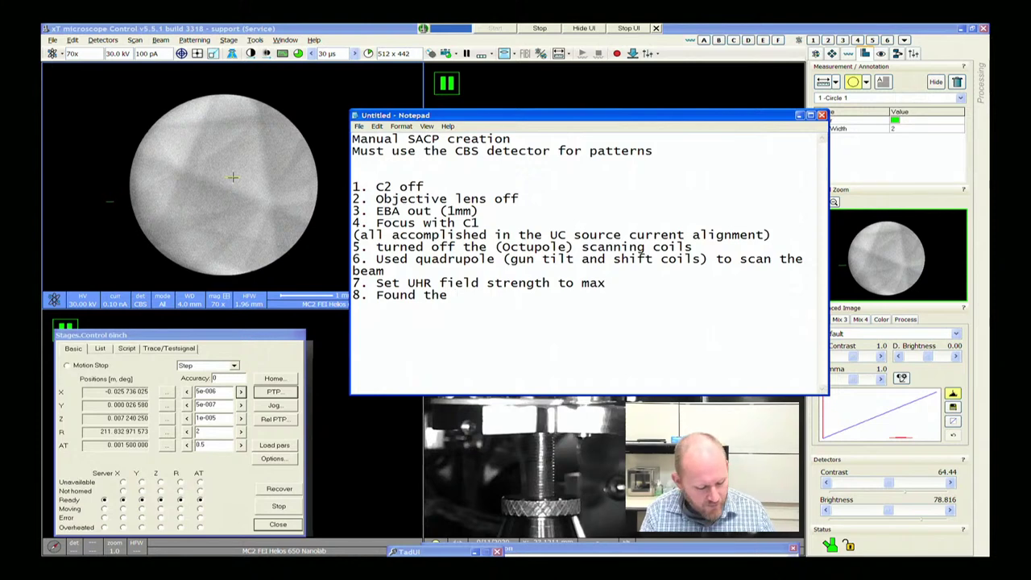
text(rocking poin)
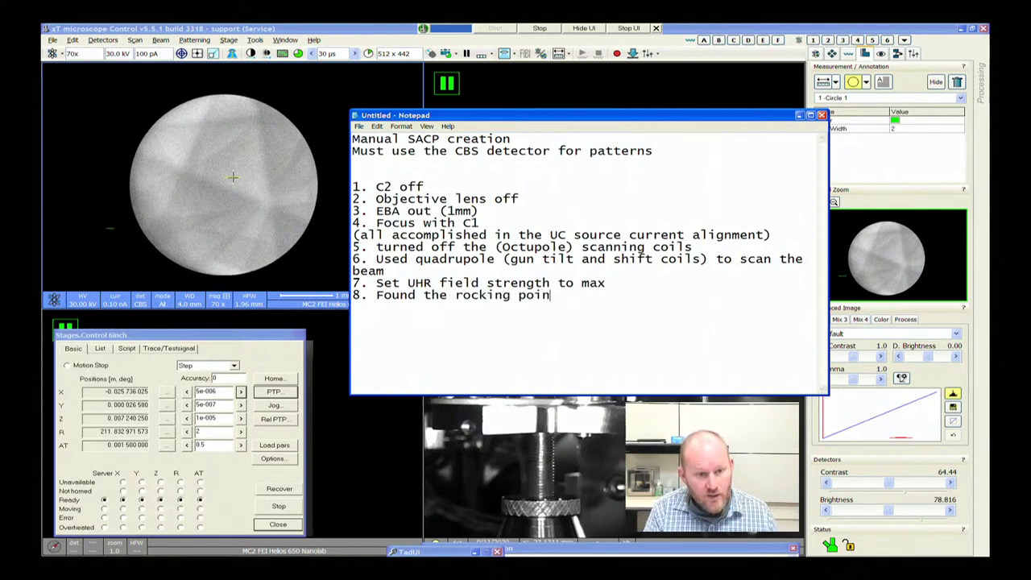
text(t with )
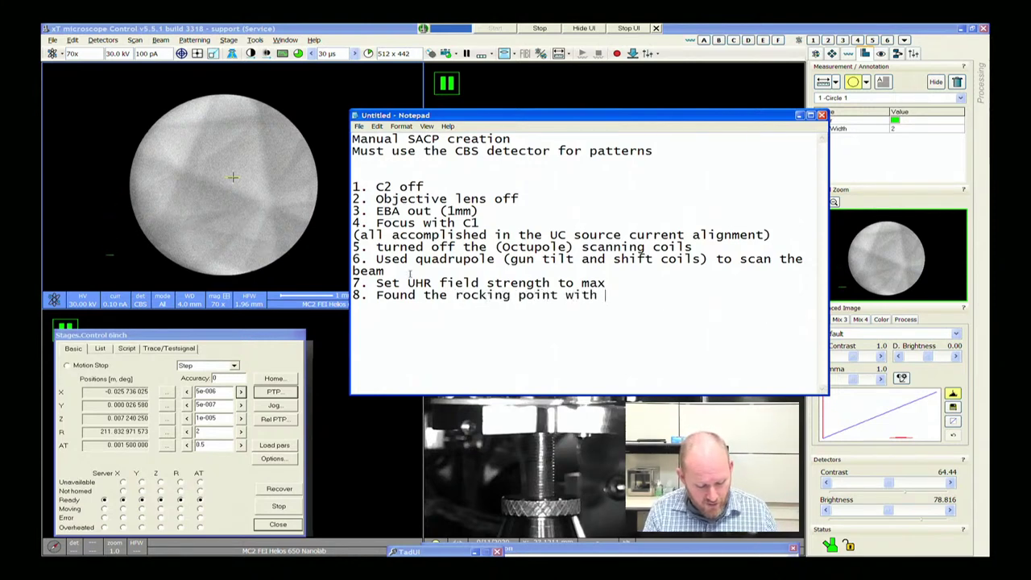
text(HR l)
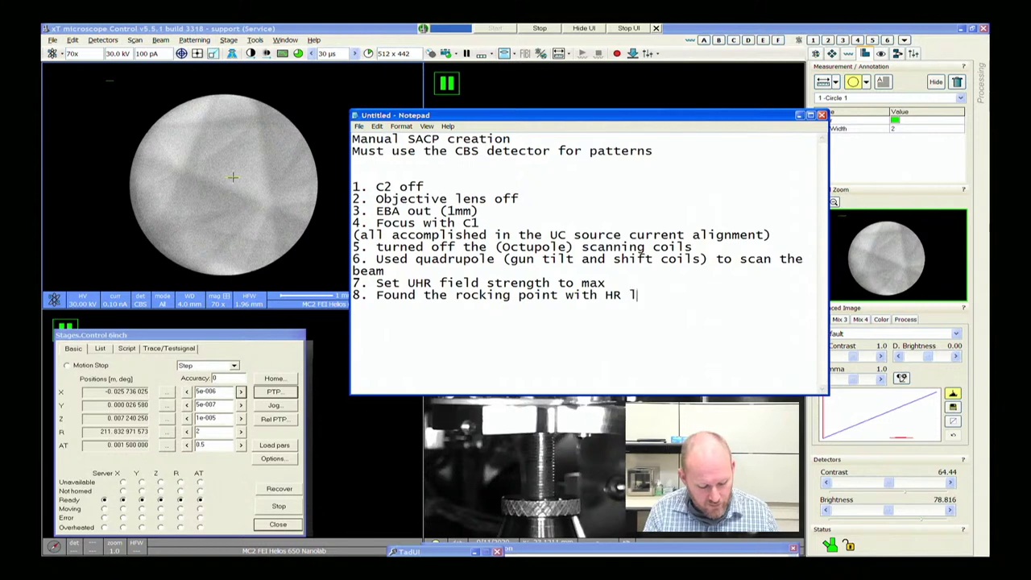
text(ens)
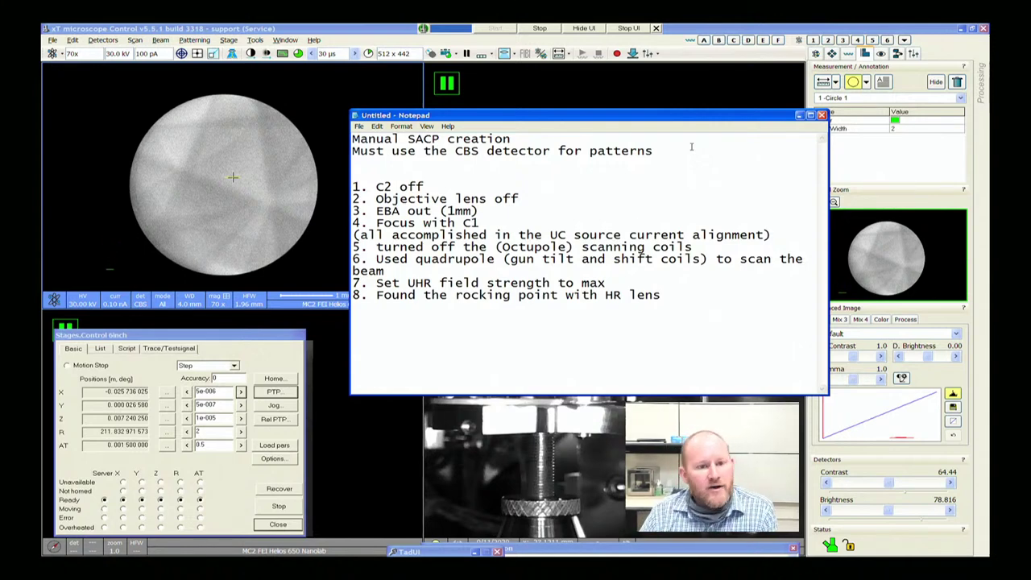
Minimize the notes, enlarge the electron image to a single view, and set the scan resolution to 1536 x 1024
click(799, 116)
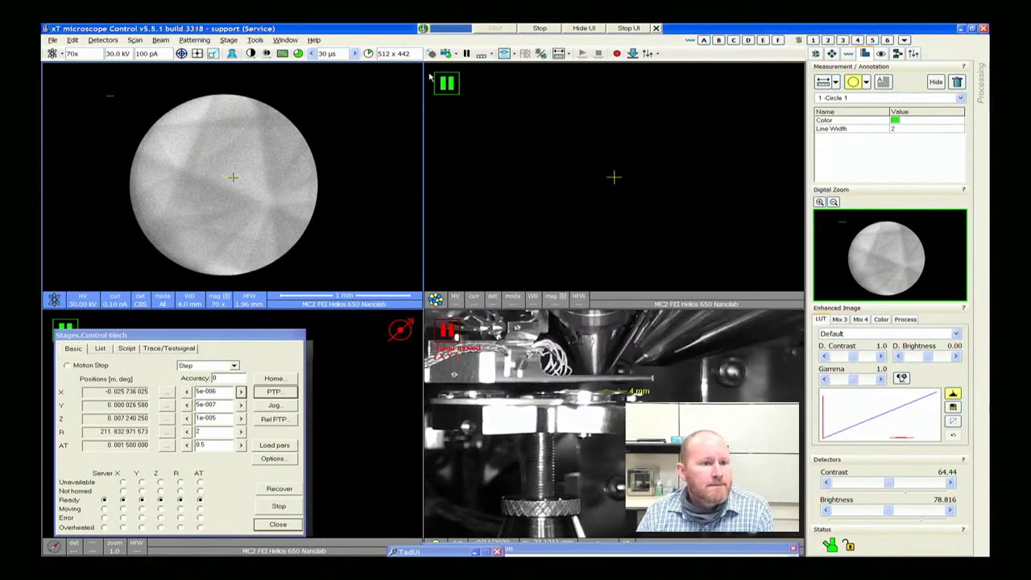
key(F5)
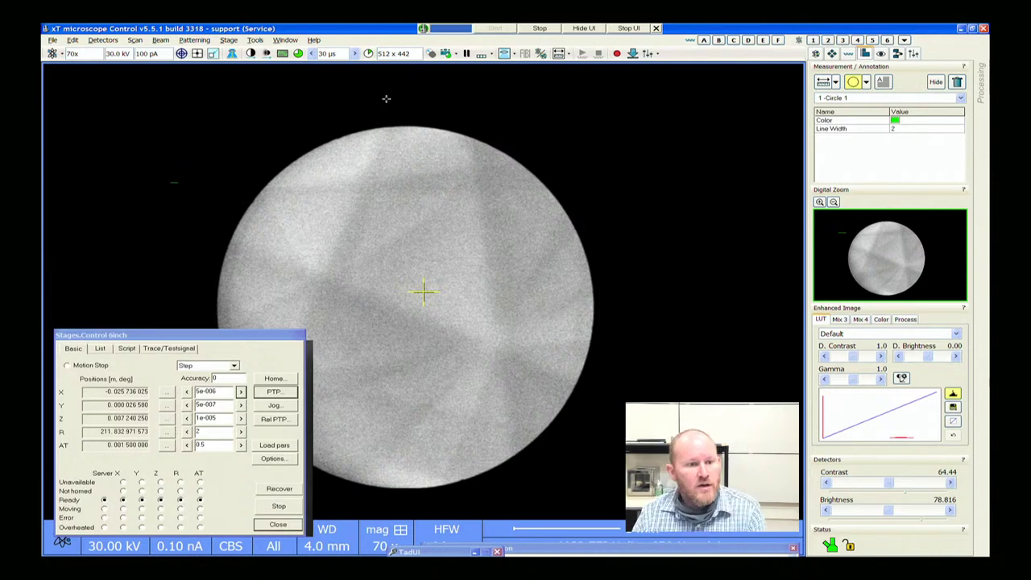
click(403, 54)
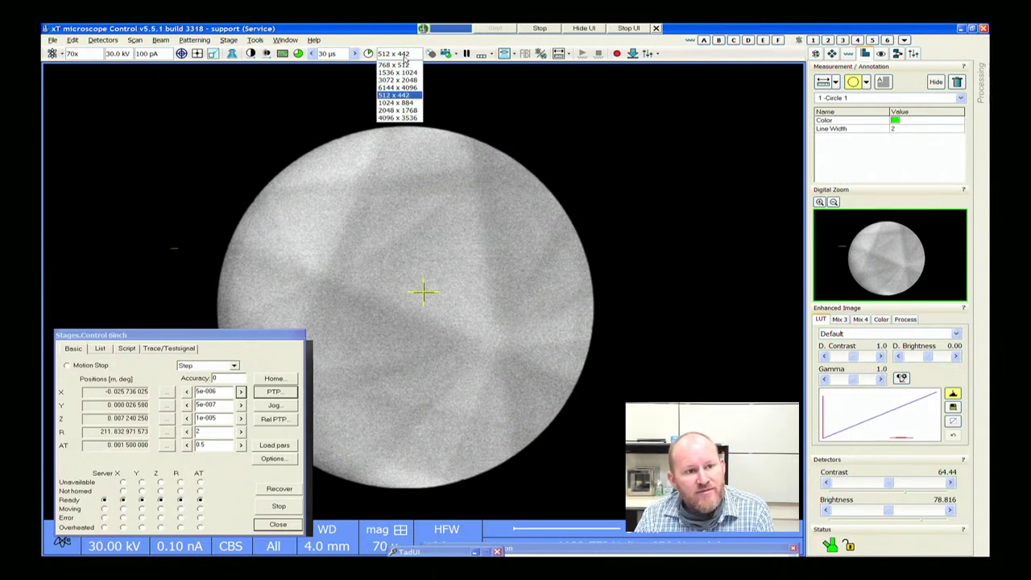
click(399, 73)
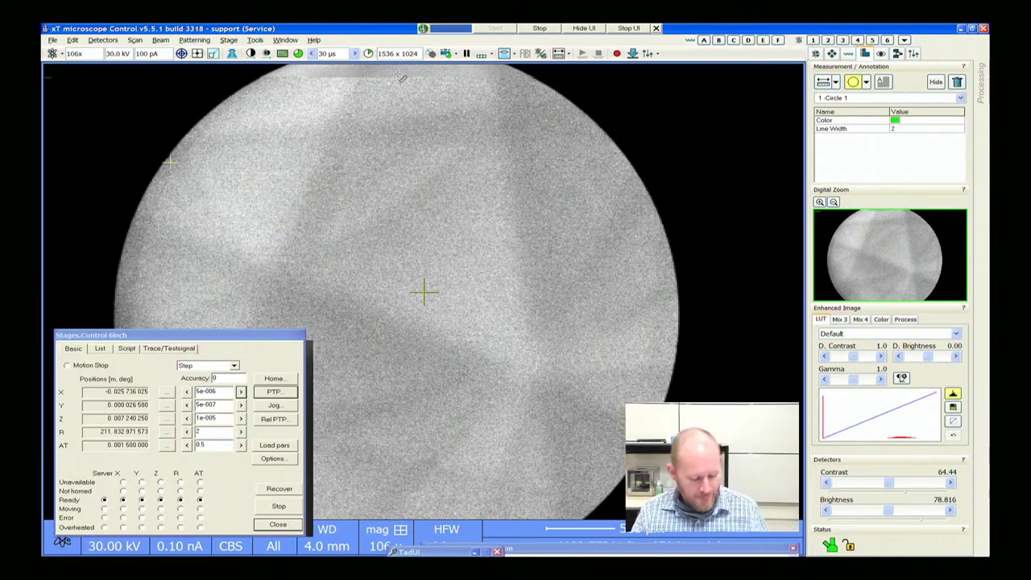
Bring up the Optics Regulators window and set the quadrupole Defl AC X to 13.6557 V
key(alt+Tab)
key(alt+Tab)
key(alt+Tab)
key(alt+Tab)
key(alt+Tab)
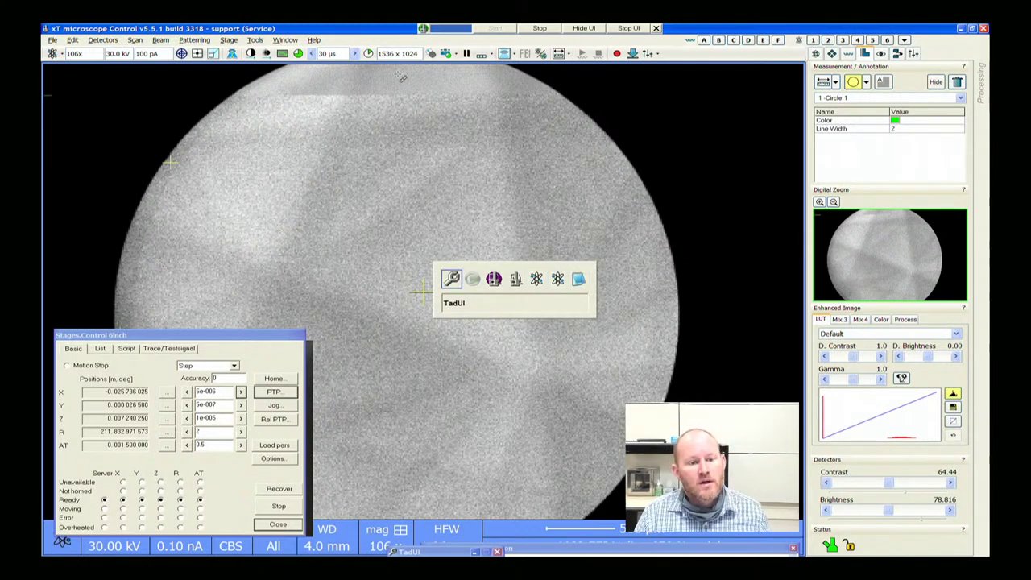
key(alt+Tab)
key(alt+Tab)
key(alt+Tab)
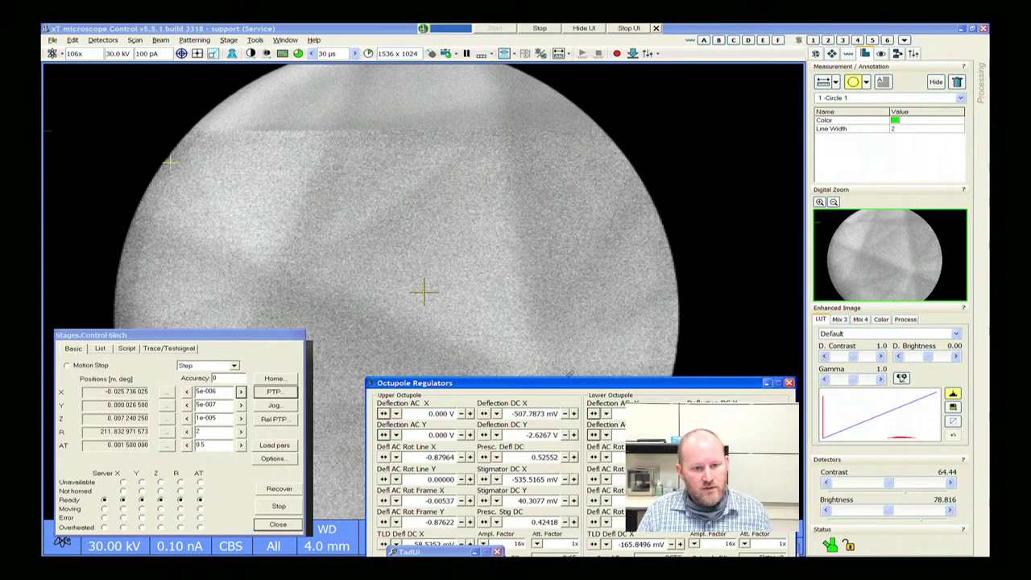
mouse_move(567, 384)
mouse_down()
mouse_move(569, 367)
mouse_move(574, 378)
mouse_up()
key(alt+Tab)
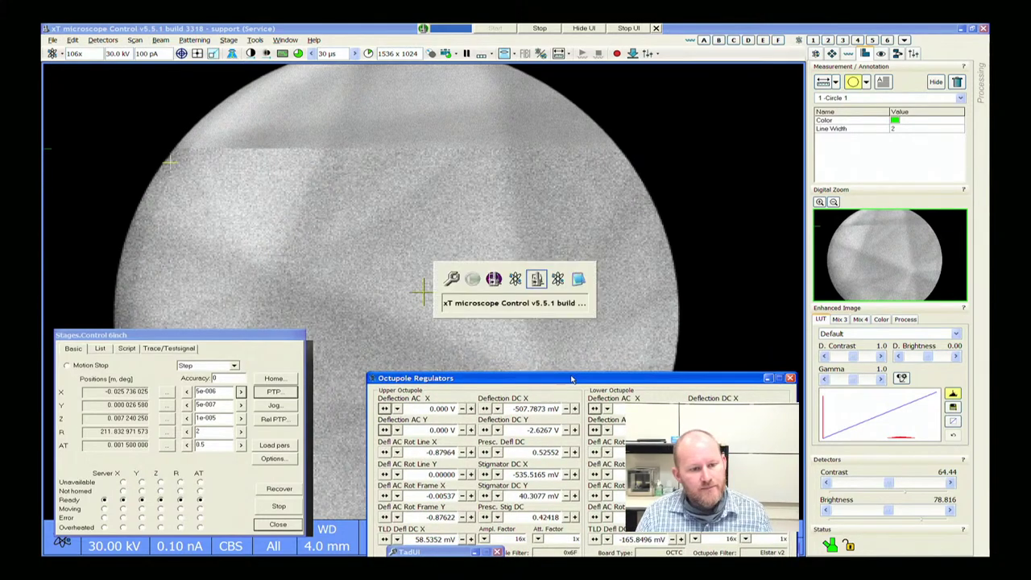
key(alt+Tab)
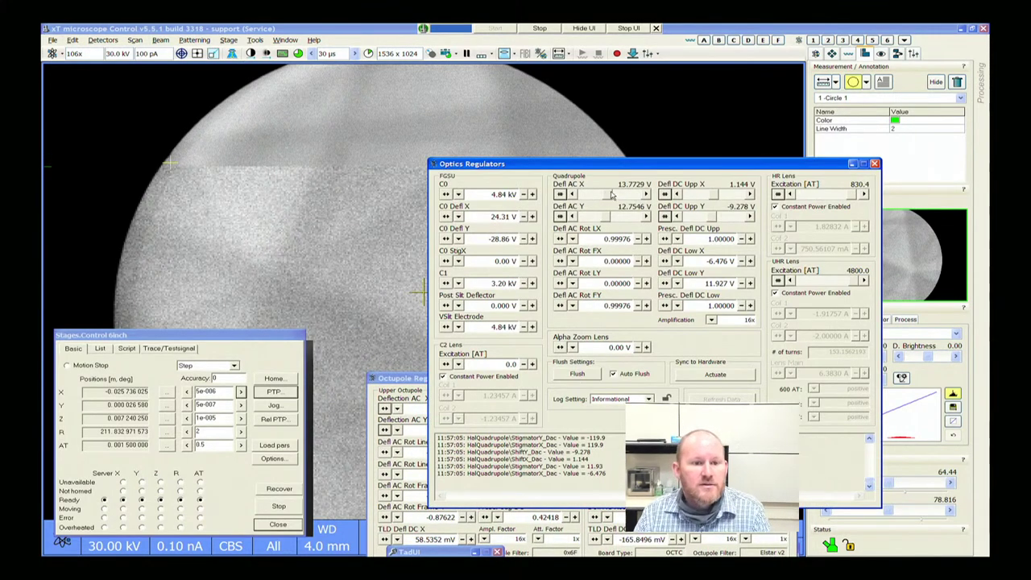
click(592, 197)
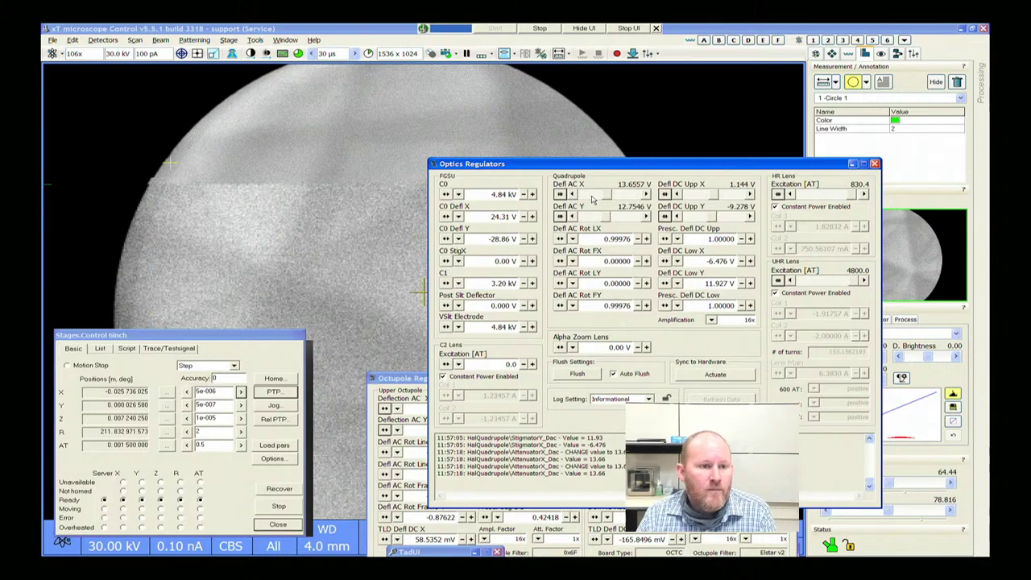
With a 100 ns dwell time, set the quadrupole Defl AC X to 17.5458 V, Defl AC Y to 16.1319 V and Defl DC Upp Y to -8.341 V
click(358, 53)
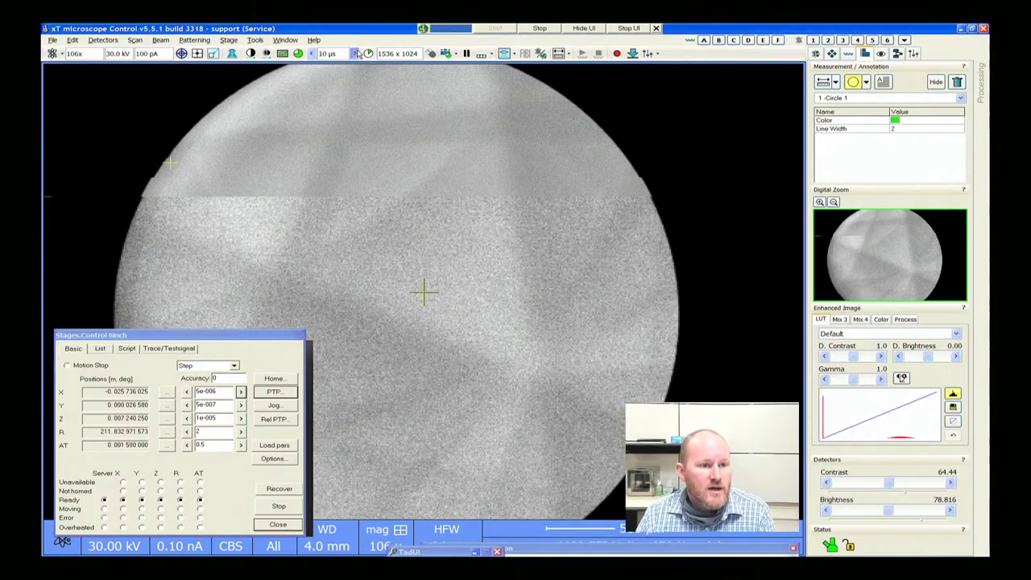
click(356, 53)
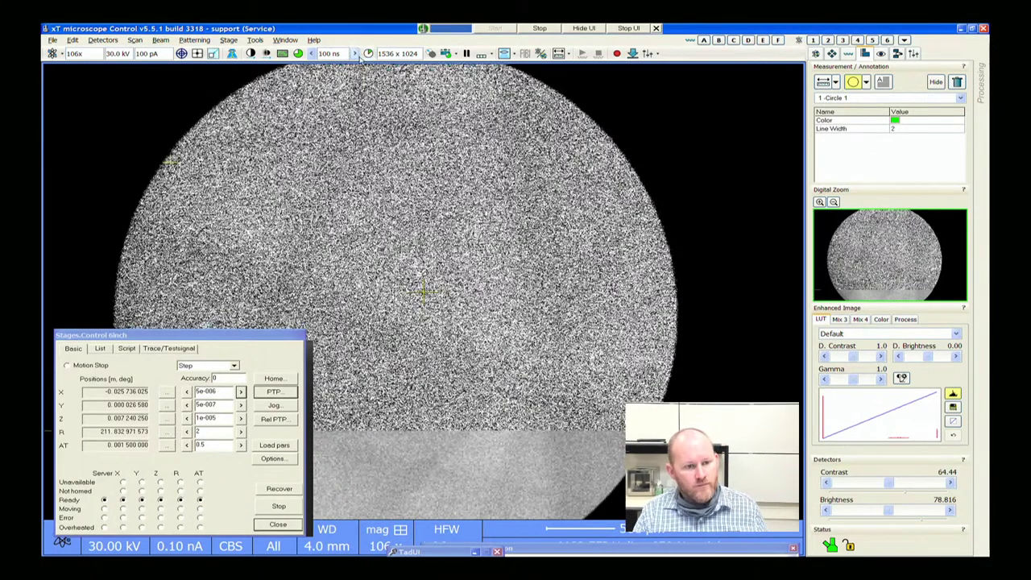
key(alt+Tab)
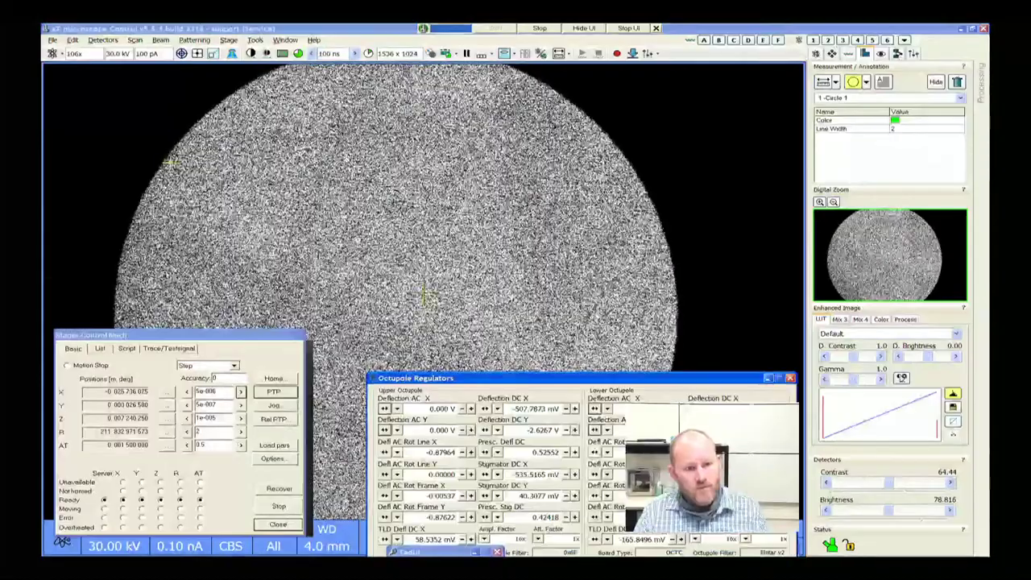
key(alt+Tab)
key(alt+Tab)
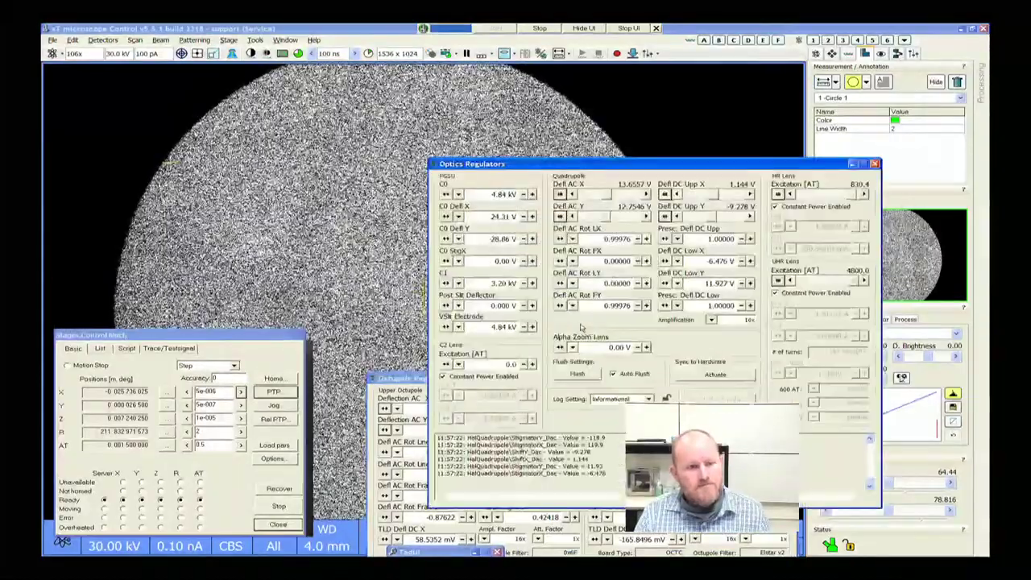
drag(639, 199, 613, 194)
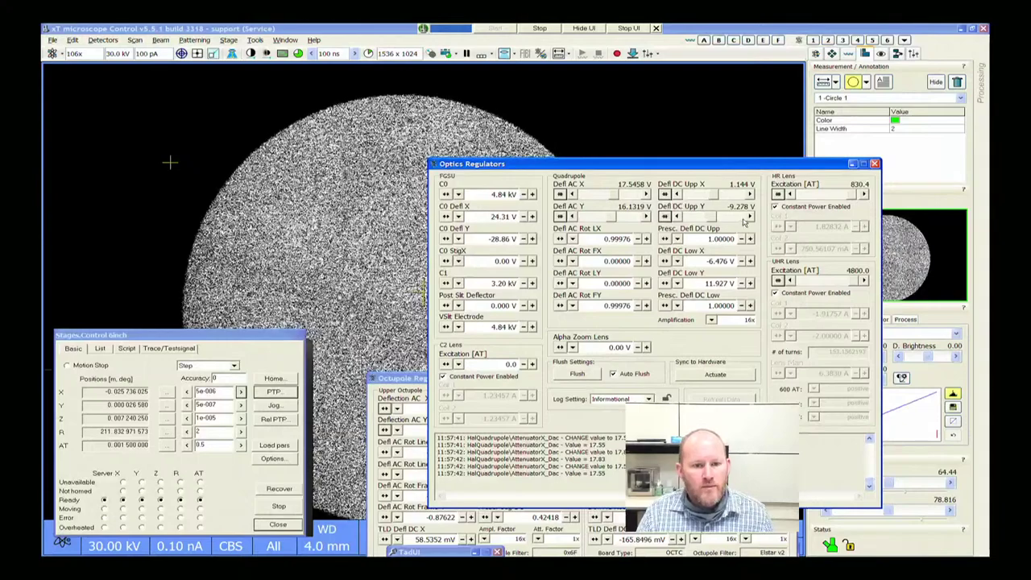
drag(742, 221, 693, 220)
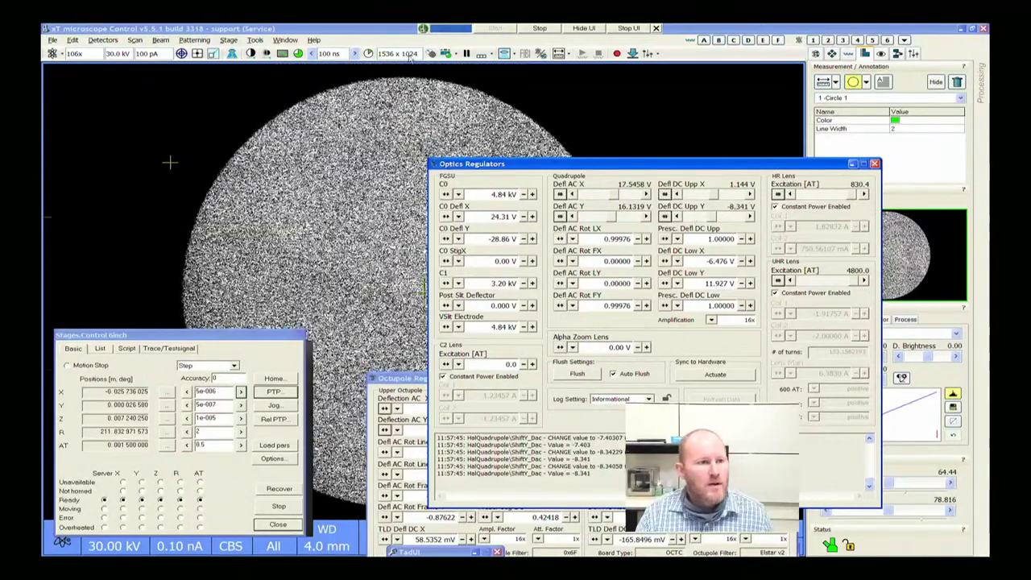
Slow the scan to a 10 µs dwell time and check the quadrupole settings in the Optics Regulators window
click(355, 55)
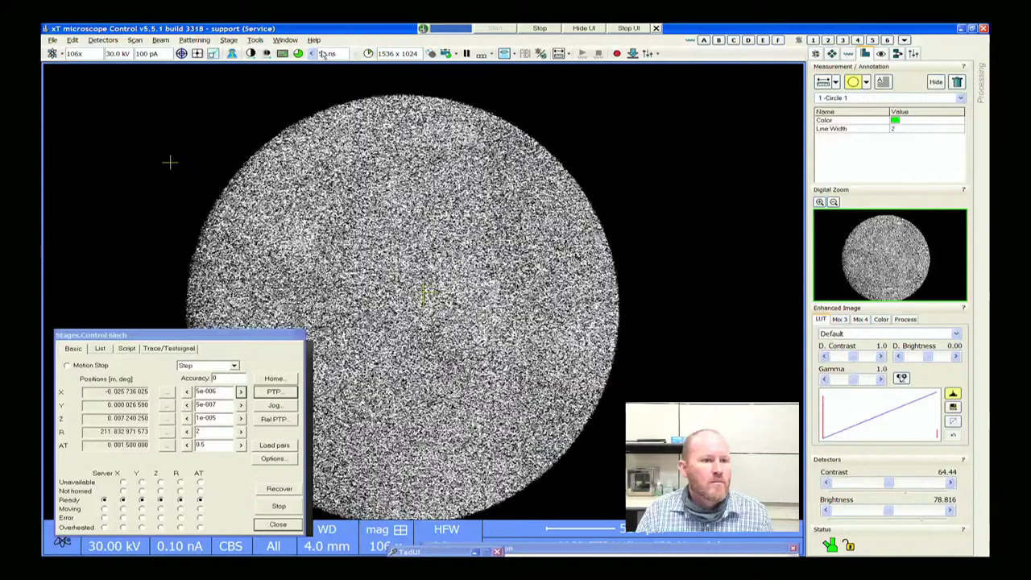
click(312, 53)
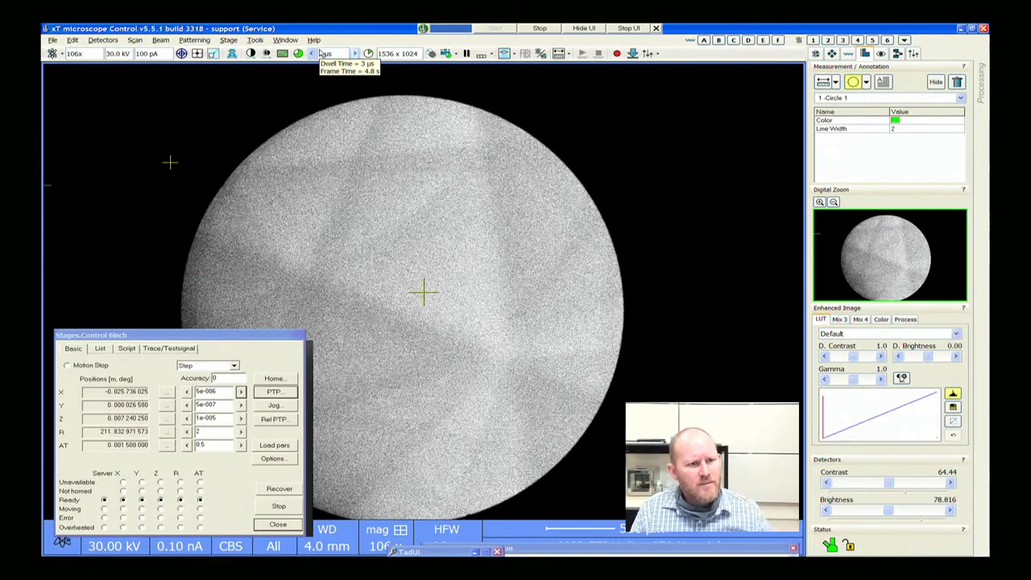
click(314, 54)
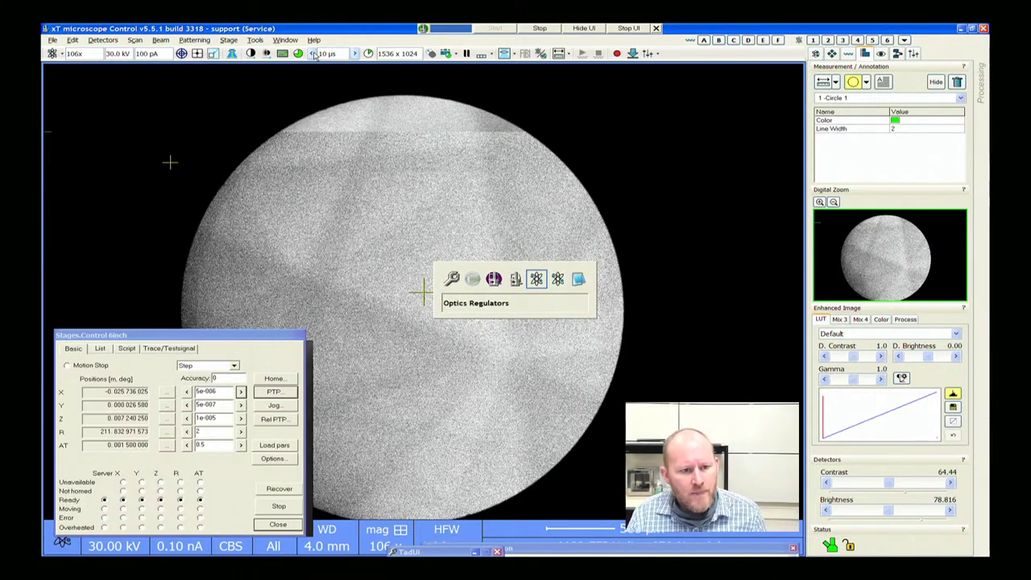
key(alt+Tab)
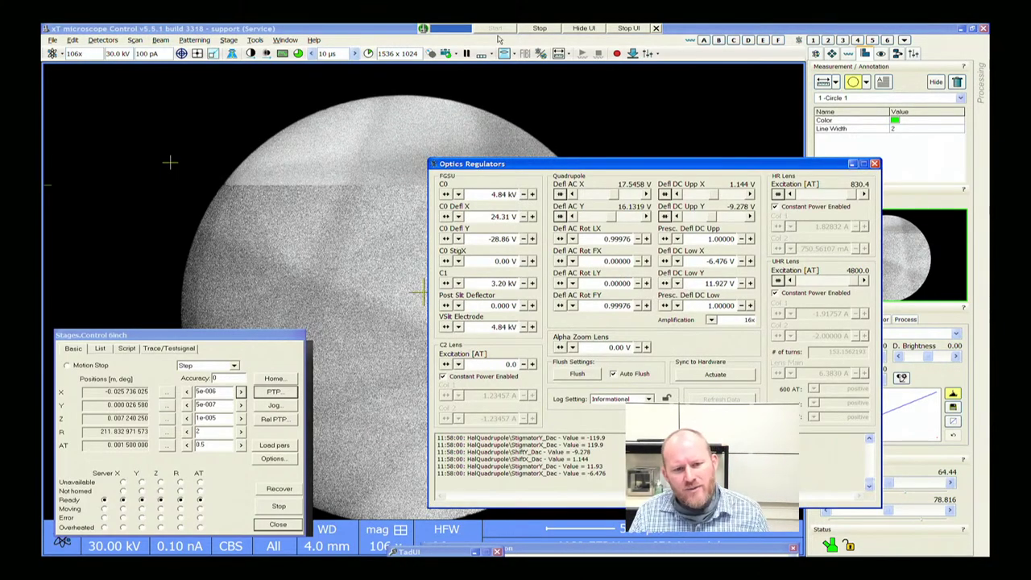
key(alt+Tab)
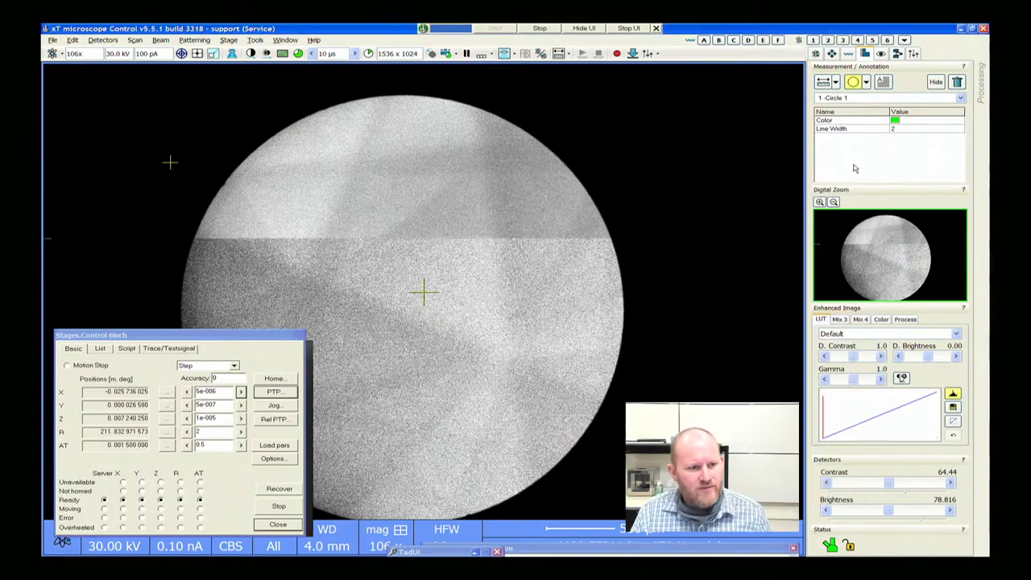
Move the Source Current Calibration window fully into reach beside the pattern and set C1 to 3192.67 V
key(alt+Tab)
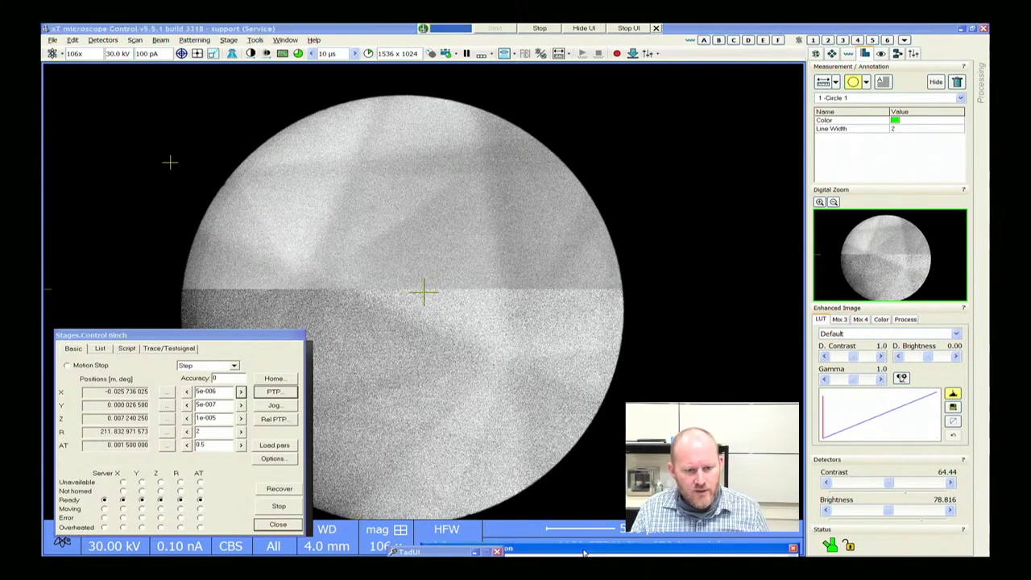
drag(611, 489, 803, 137)
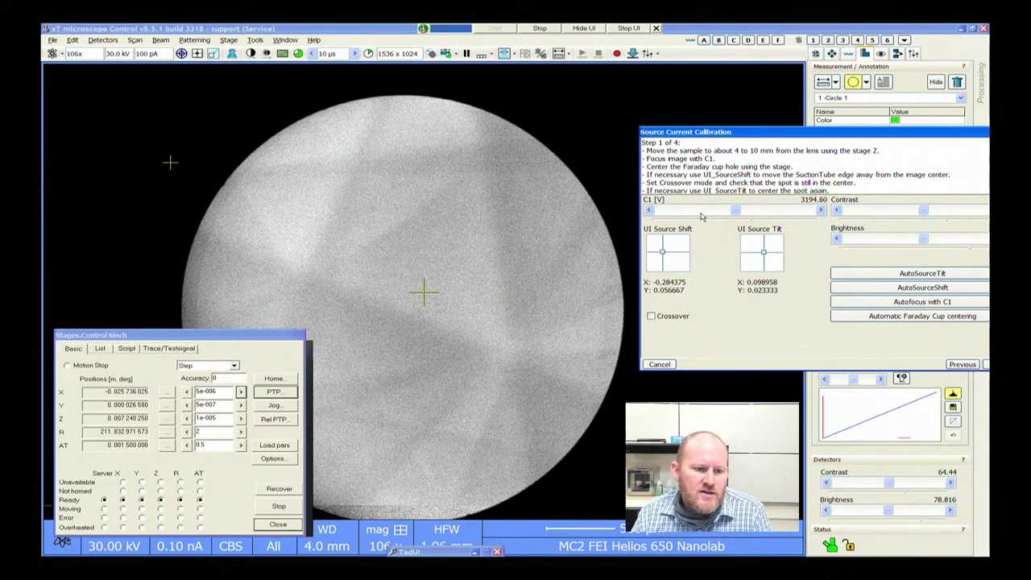
click(701, 214)
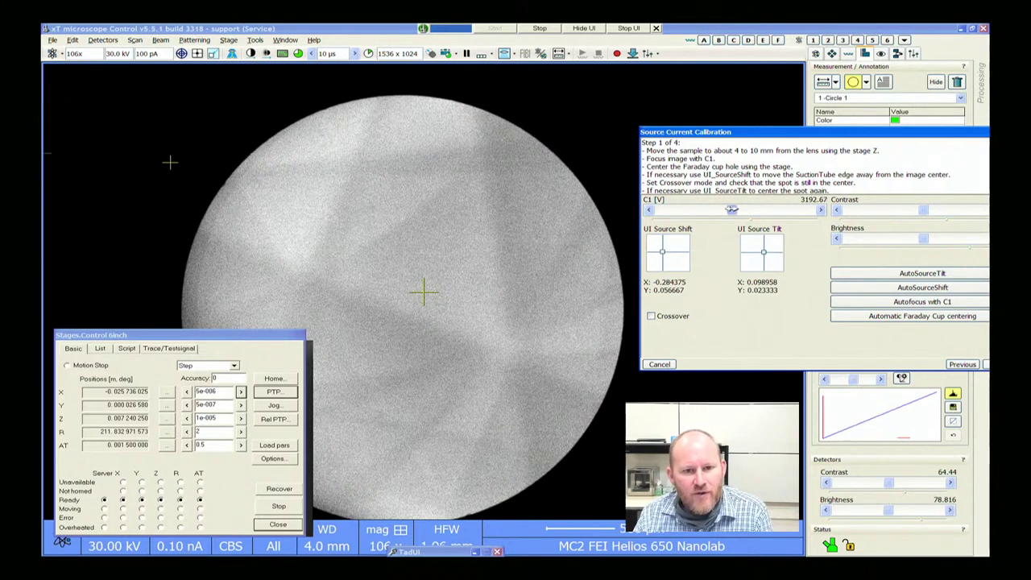
Sweep C1 up to 3844.07 V to watch the pattern's focus, and bring it back down to 3196.01 V
drag(721, 209, 756, 210)
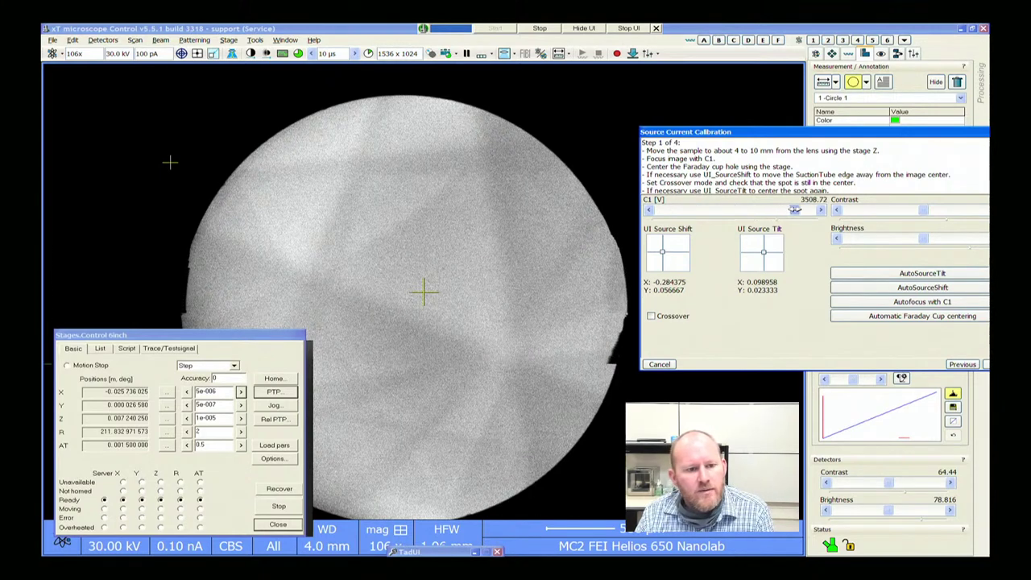
drag(803, 210, 806, 210)
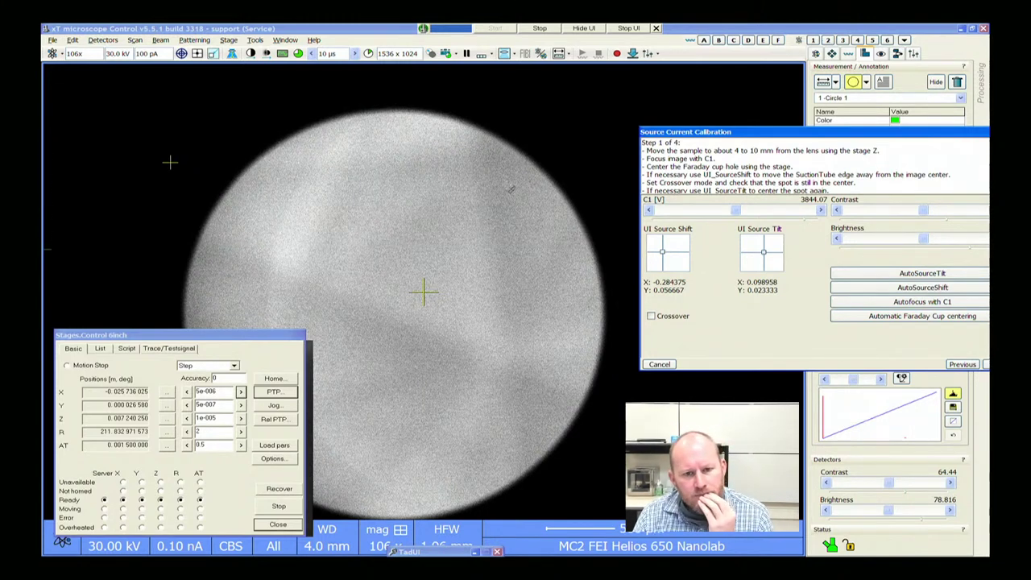
click(675, 211)
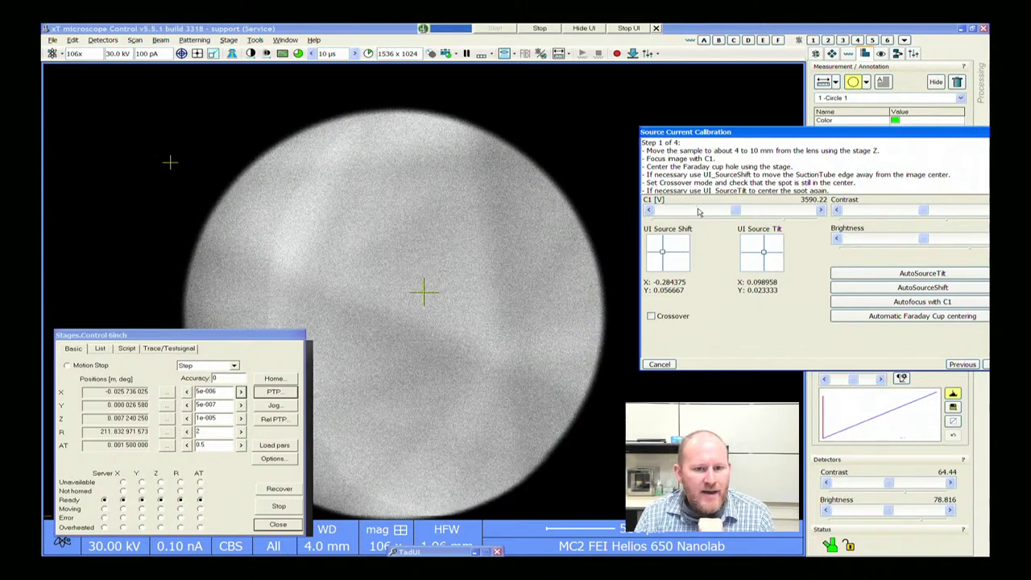
mouse_move(689, 210)
mouse_down()
mouse_move(732, 214)
mouse_move(684, 210)
mouse_up()
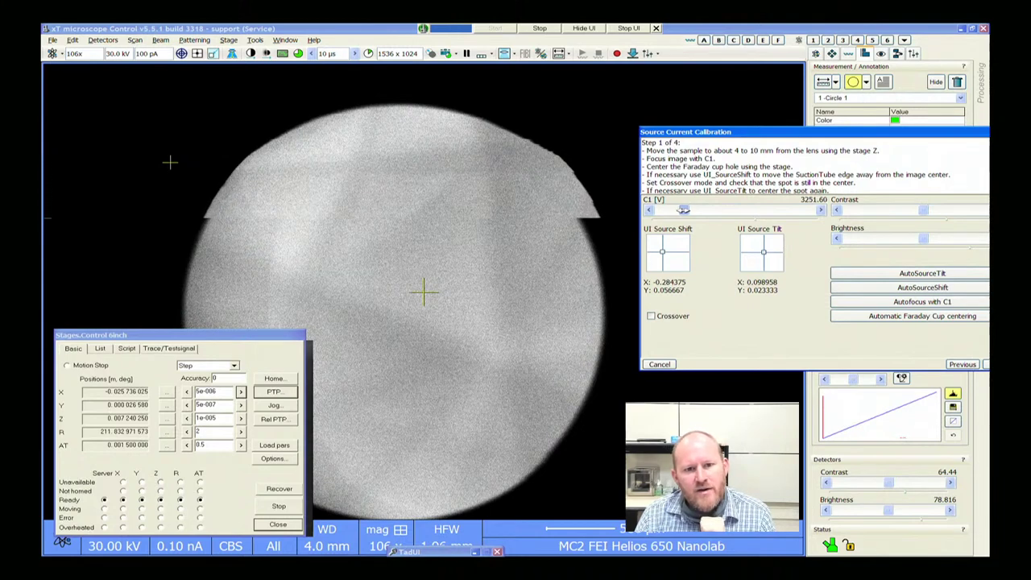
drag(683, 209, 683, 210)
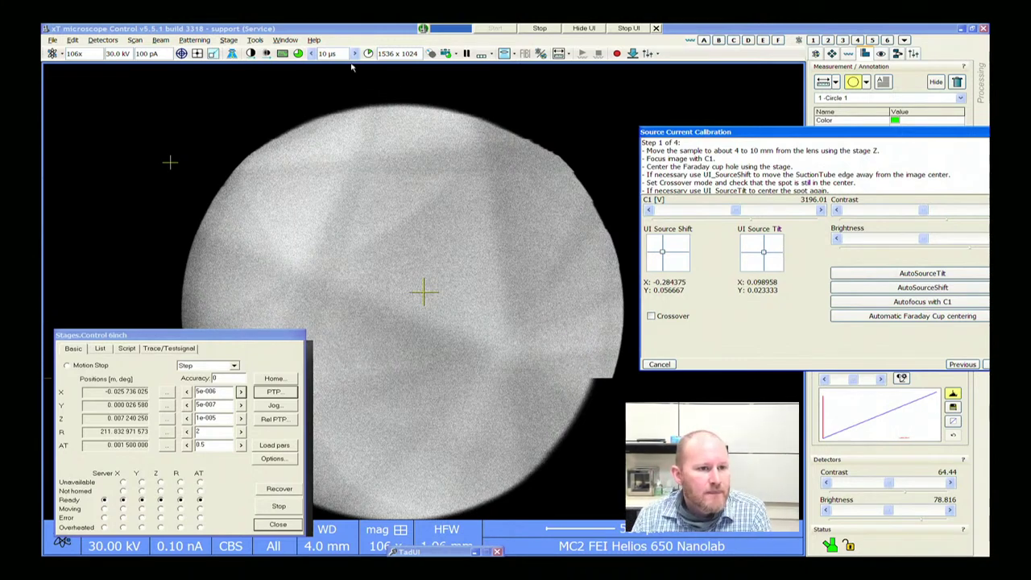
Set the dwell time to 30 µs and, with the video scope, adjust the detector contrast to 74.76 and brightness to 34.286
click(312, 54)
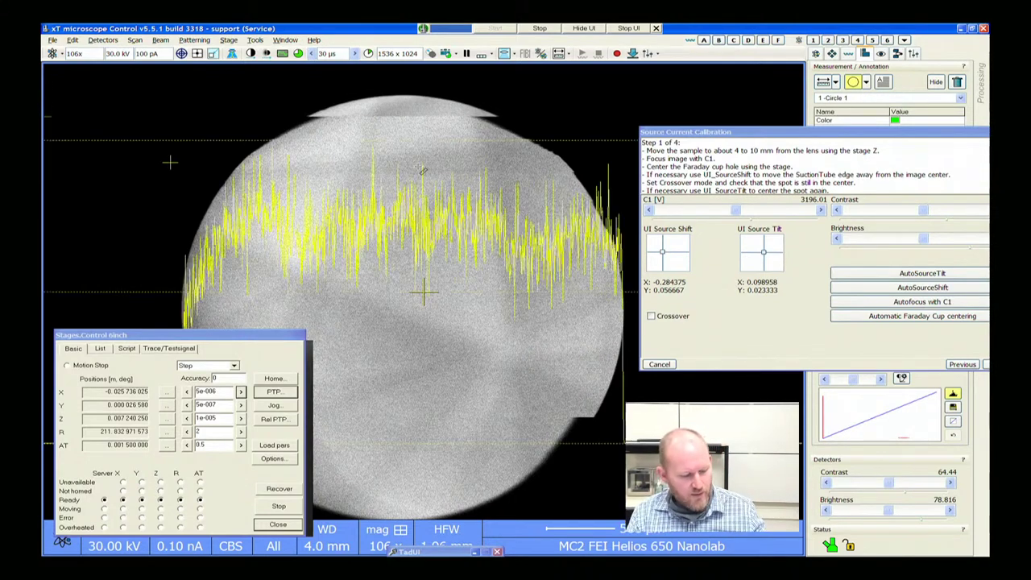
key(F7)
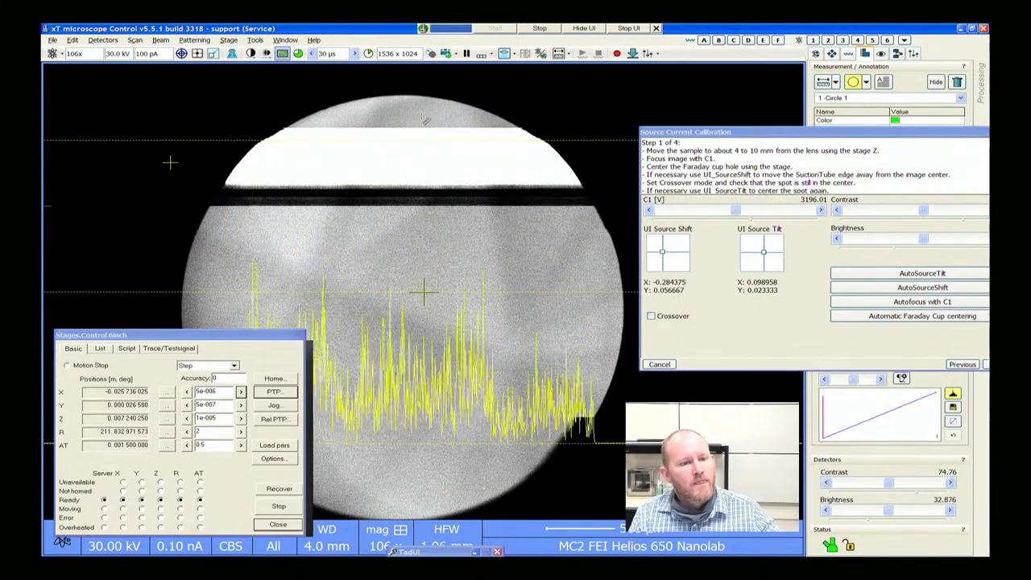
click(356, 53)
click(358, 68)
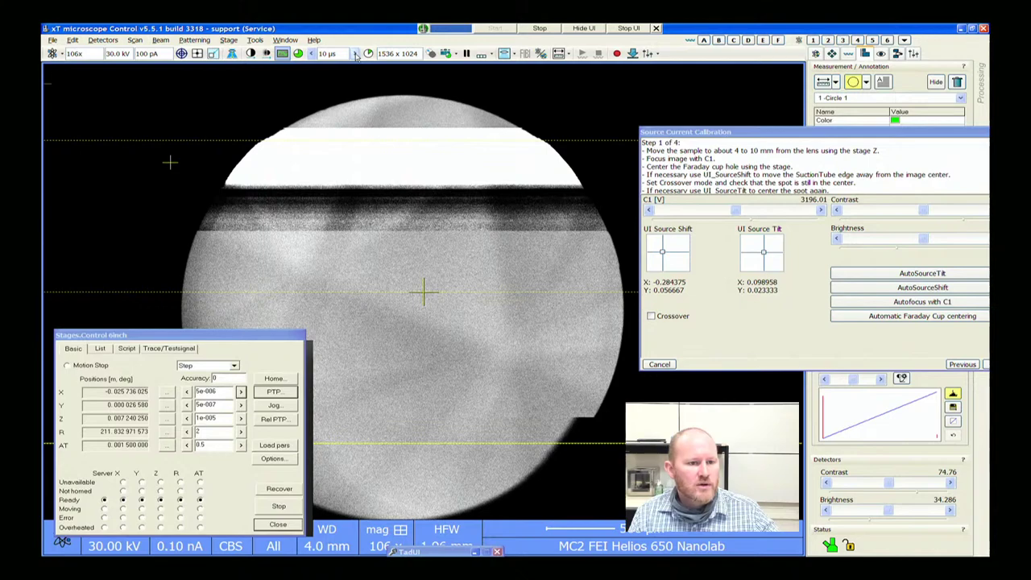
click(311, 53)
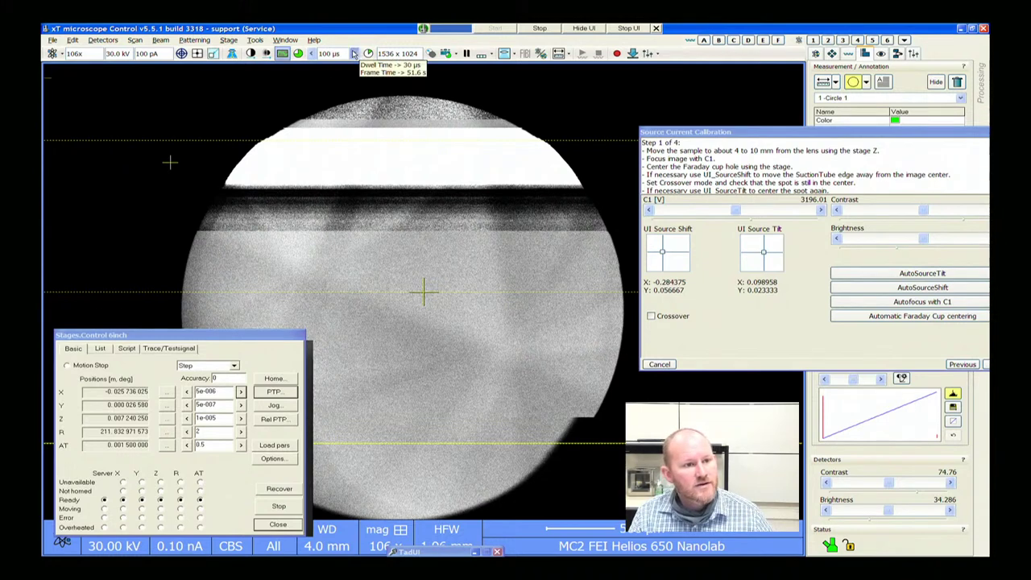
click(354, 53)
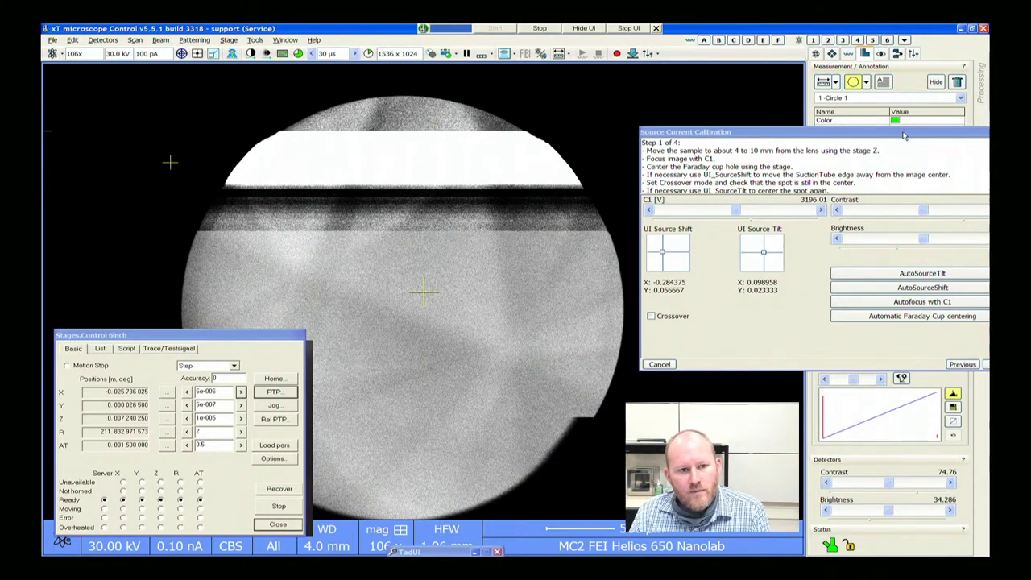
Move the Source Current Calibration window off the pattern and bring forward the iFast Runner, shifting it clear of the image
drag(903, 134, 692, 546)
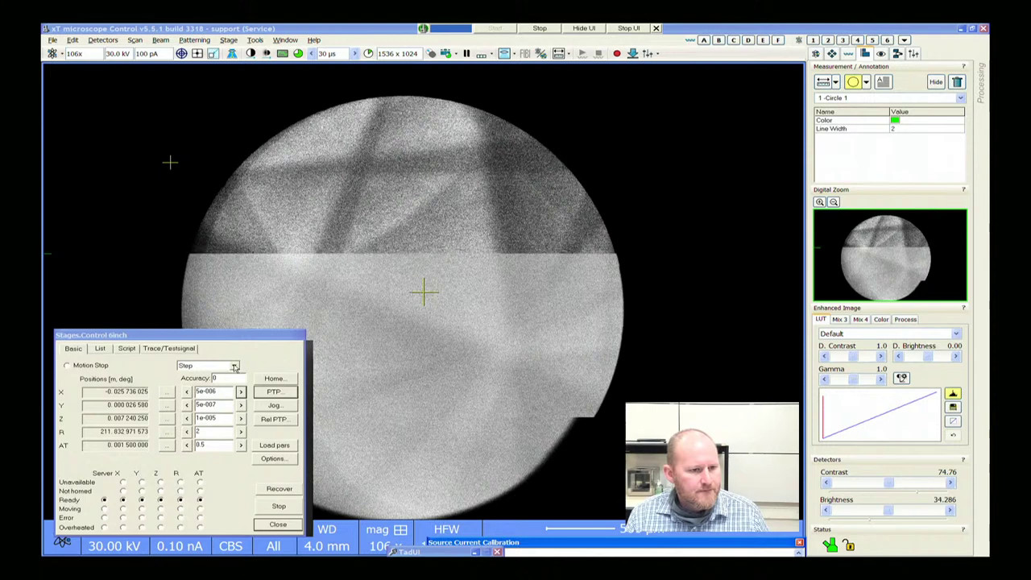
click(250, 342)
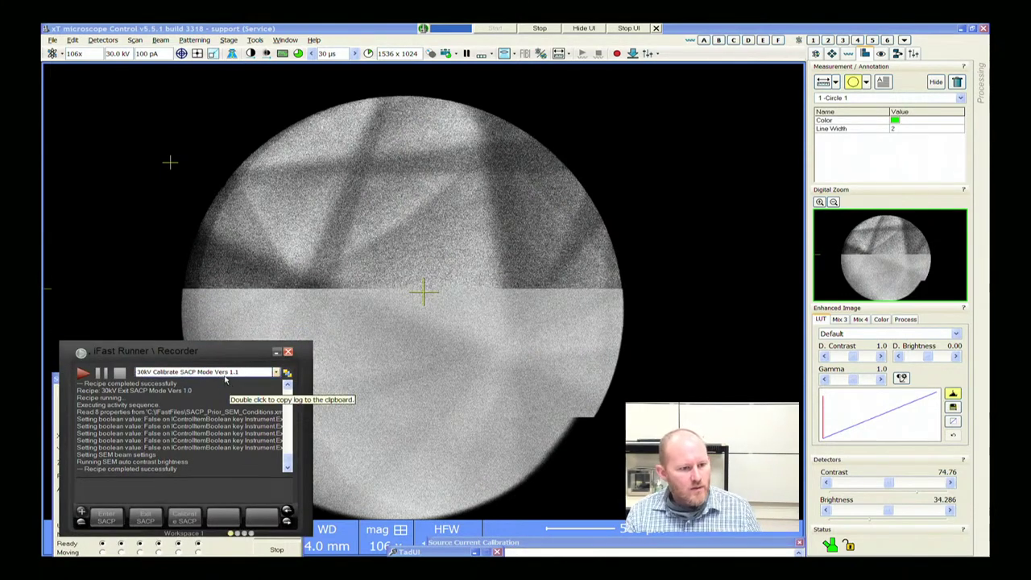
mouse_move(224, 353)
mouse_down()
mouse_move(217, 335)
mouse_move(205, 349)
mouse_up()
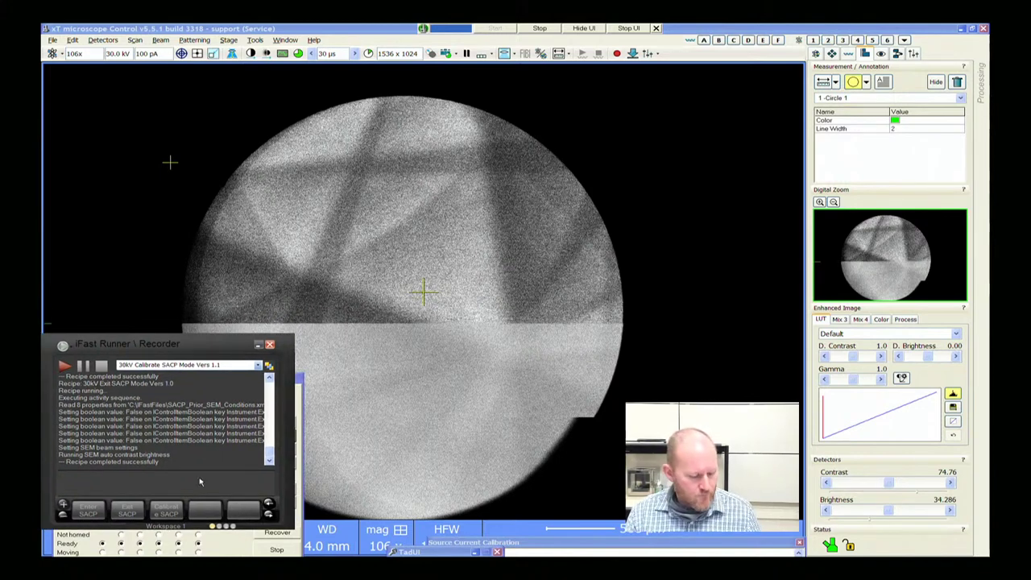
Switch to the Optics Regulators window and close it
key(alt+Tab)
key(alt+Tab)
key(alt+Tab)
key(alt+Tab)
key(alt+Tab)
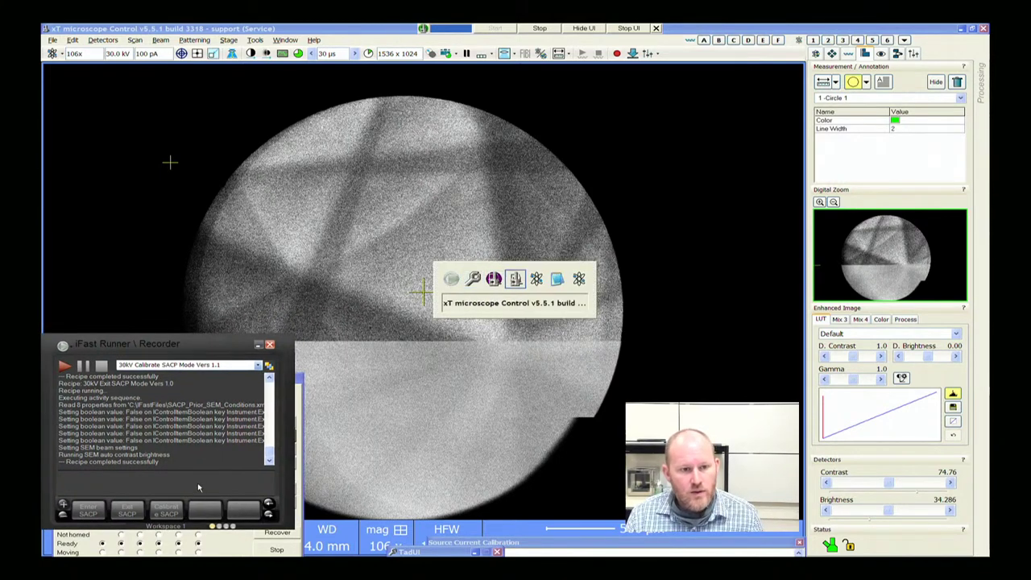
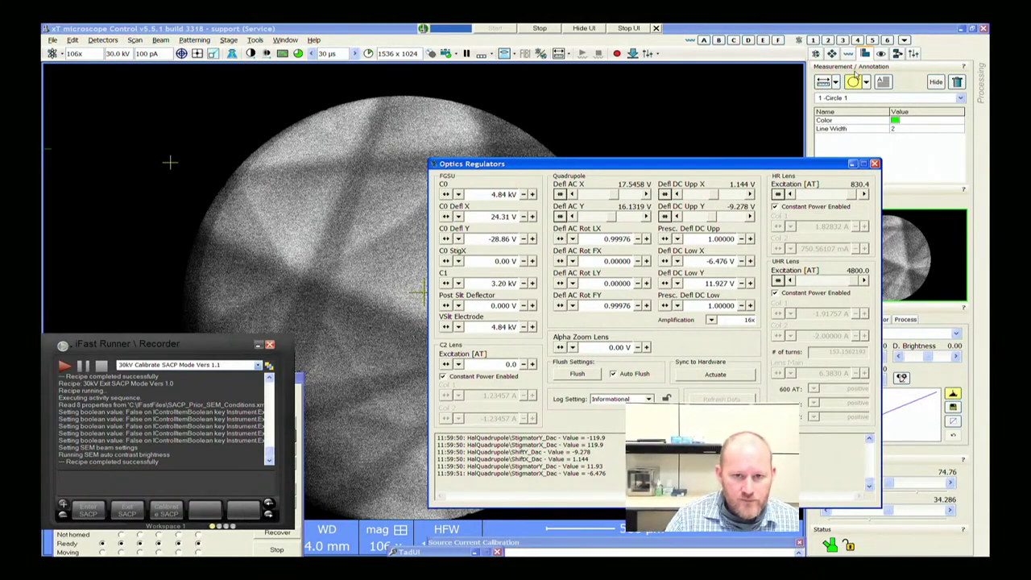
click(875, 163)
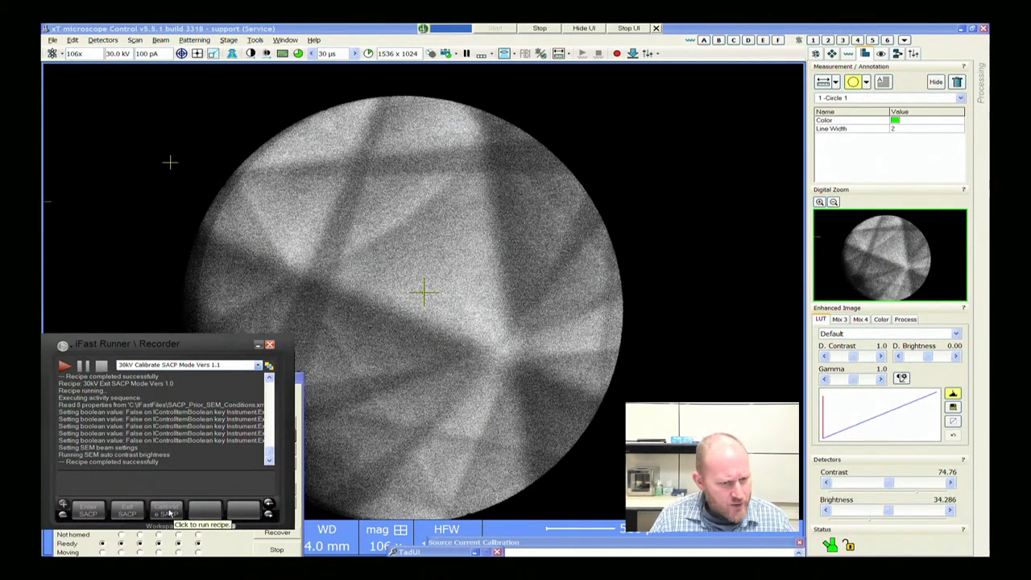
Cancel the Source Current Calibration, agree to stop its execution, and run the Exit SACP recipe
click(582, 547)
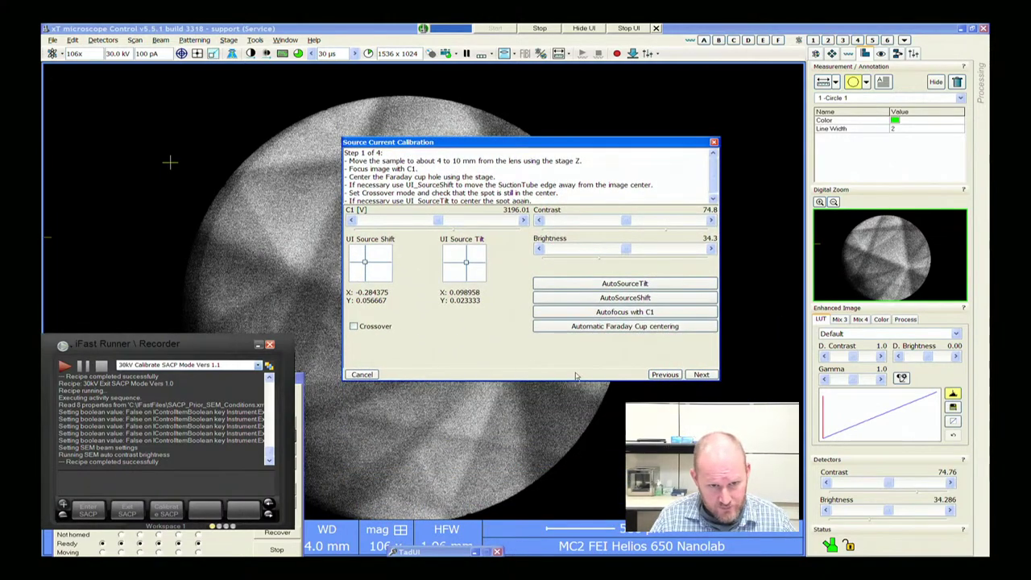
click(362, 375)
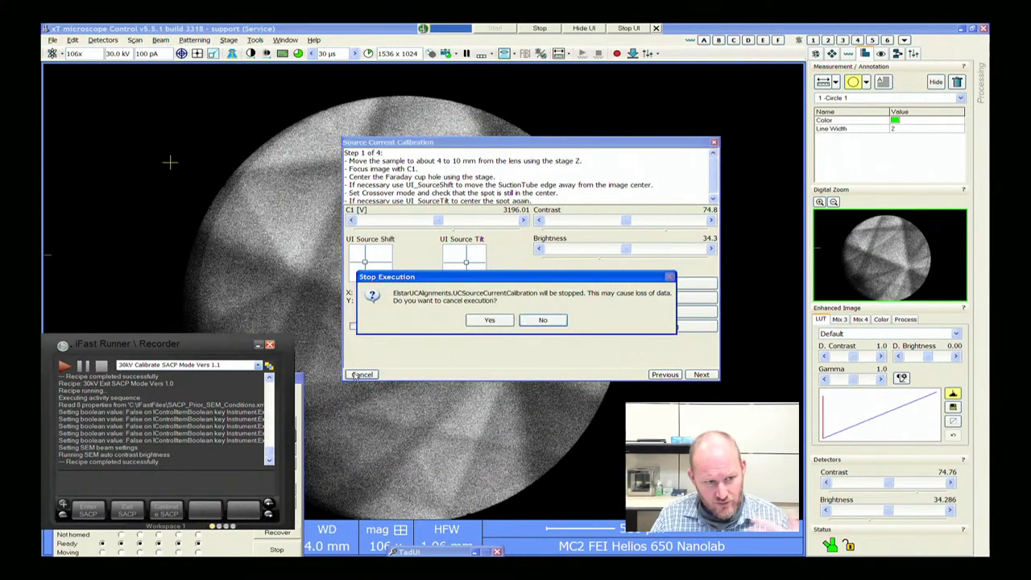
click(491, 321)
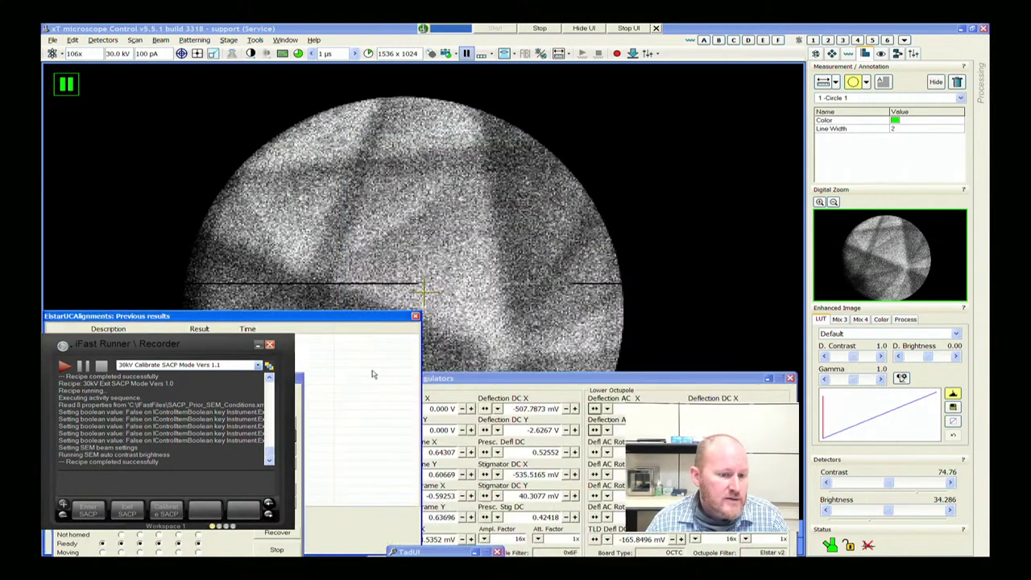
click(125, 516)
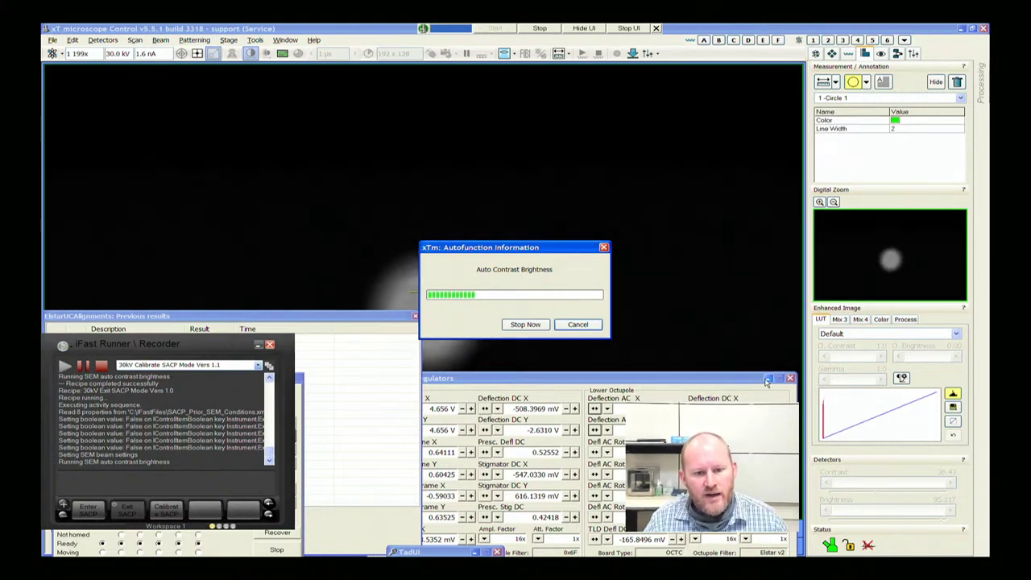
Clear the Octupole Regulators and Previous results windows off the image and resume scanning
click(768, 378)
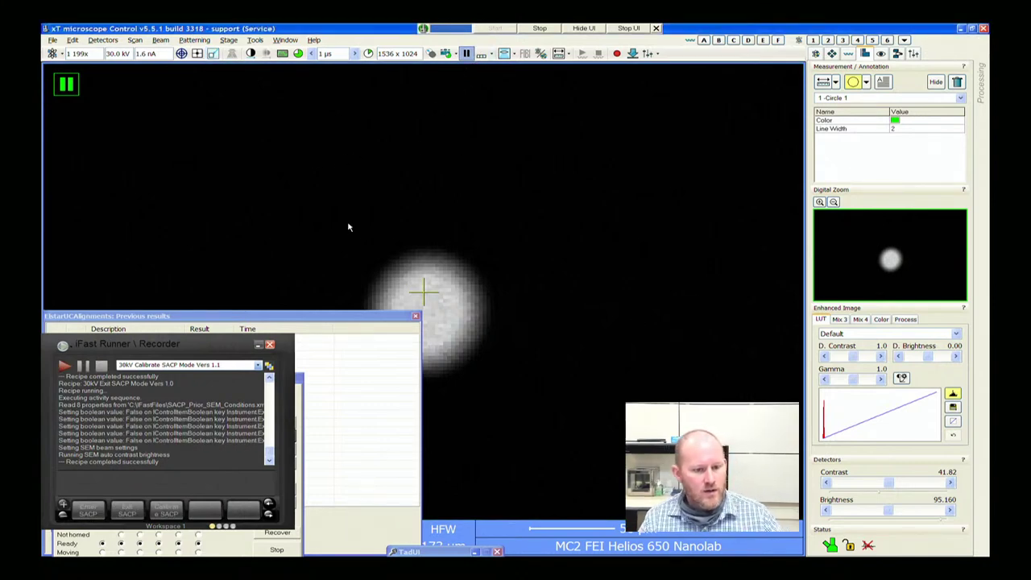
key(F6)
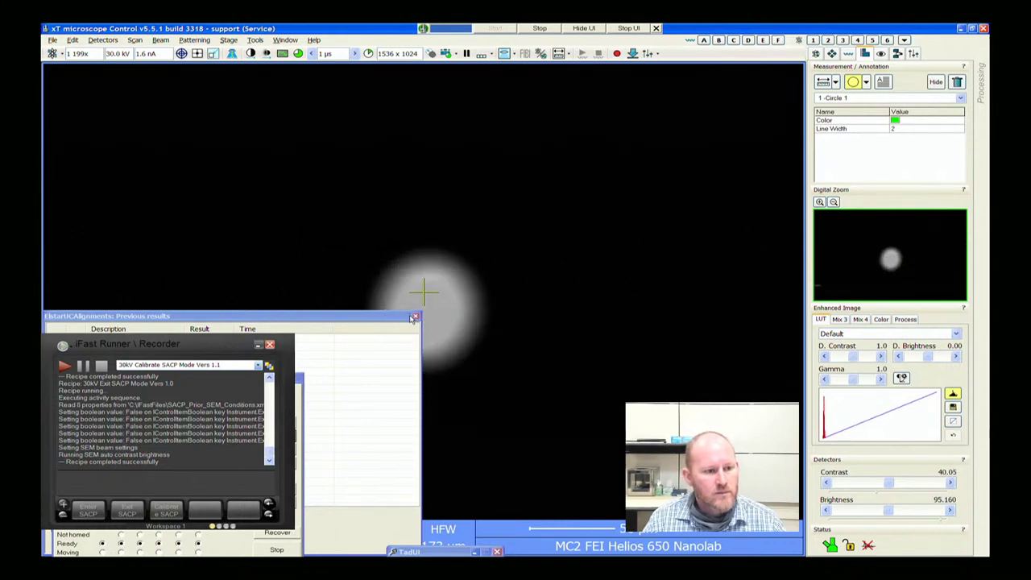
click(415, 317)
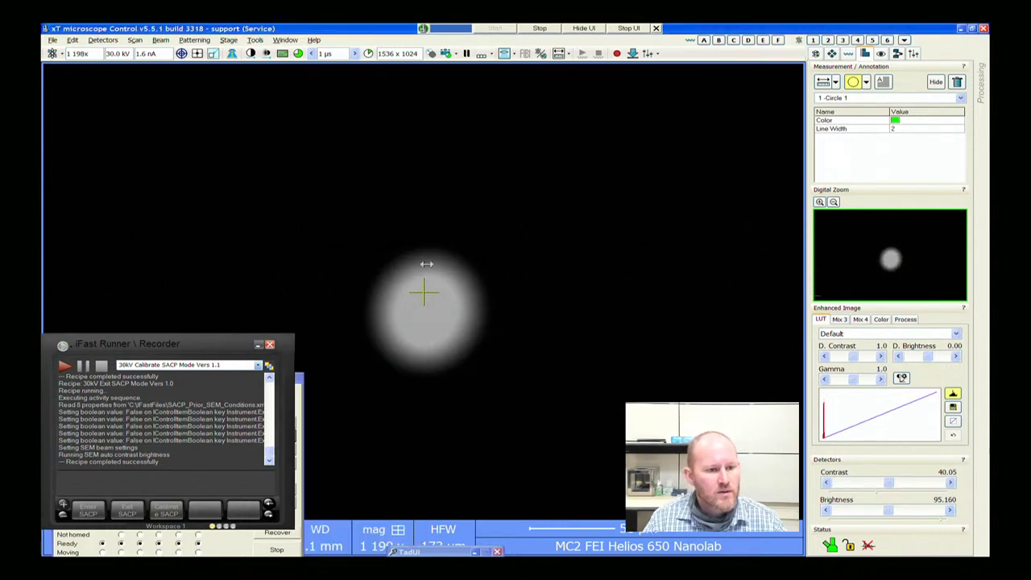
Refocus the image to a working distance of 3.3 mm and set the beam current to 0.80 nA
drag(426, 263, 606, 258)
drag(295, 234, 396, 222)
drag(464, 211, 381, 203)
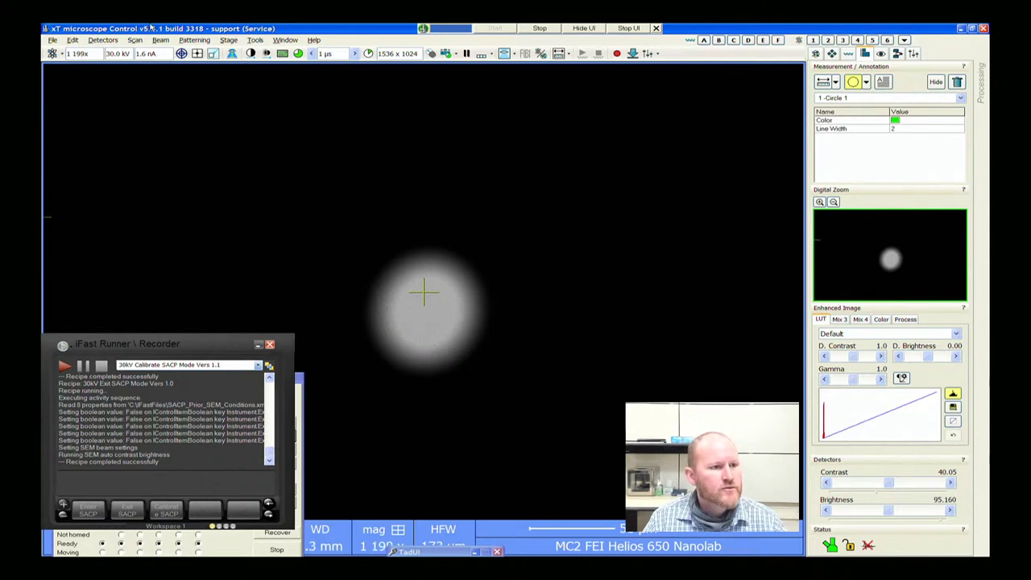
click(153, 53)
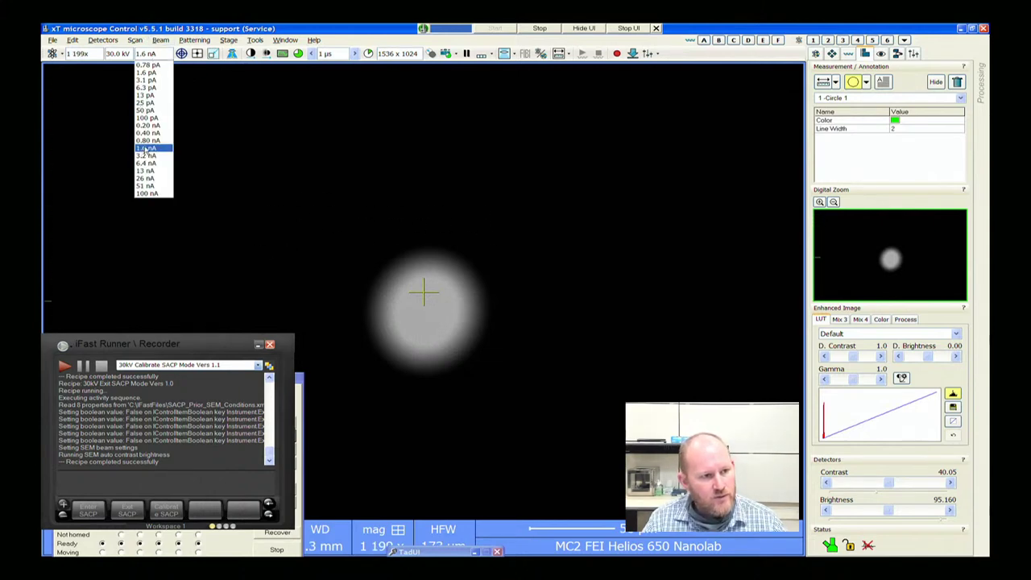
click(147, 140)
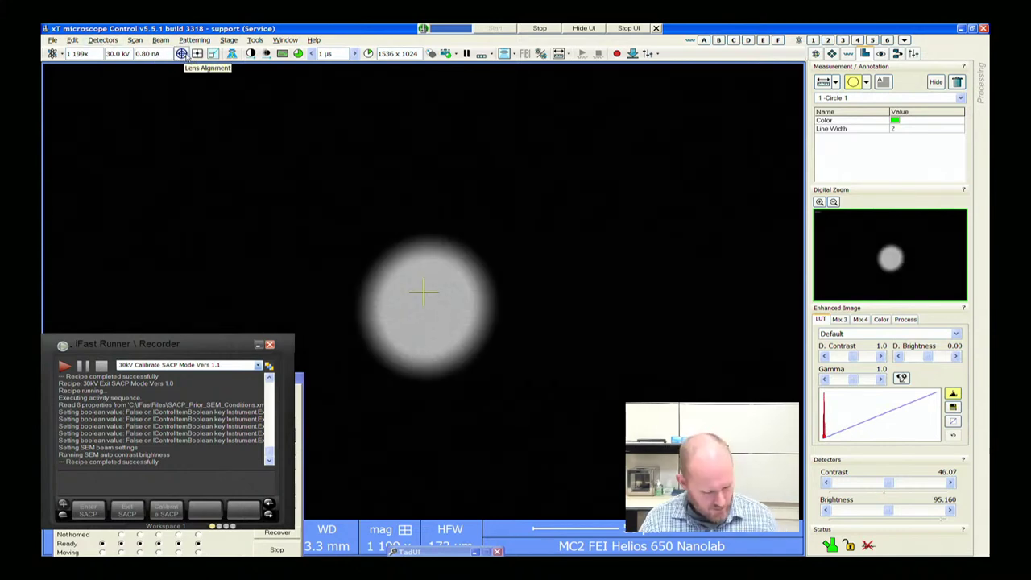
click(183, 54)
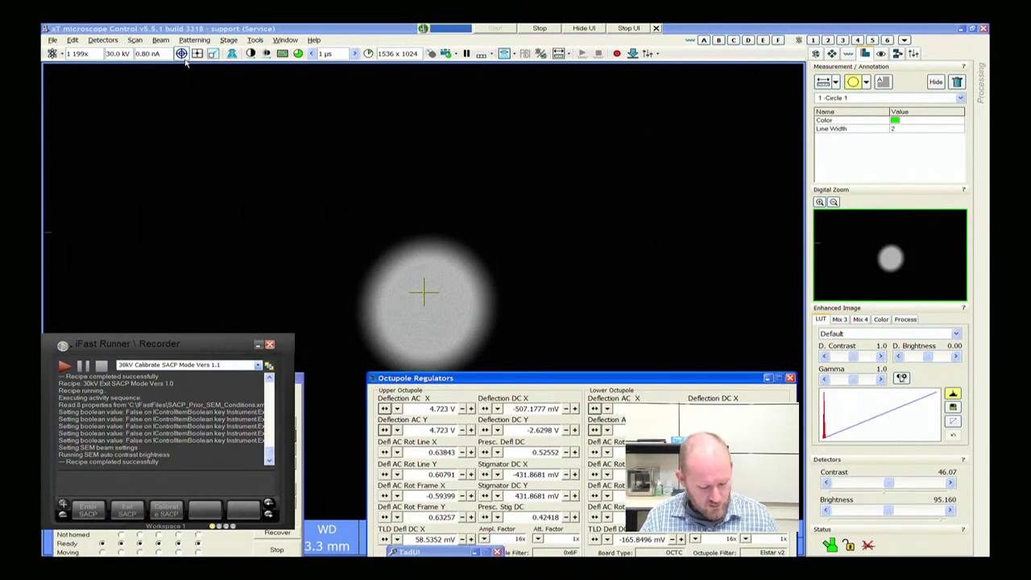
Show the desktop, launch the tstRegulators.exe shortcut and move the Optics Regulators window clear of the desktop shortcuts
key(super+d)
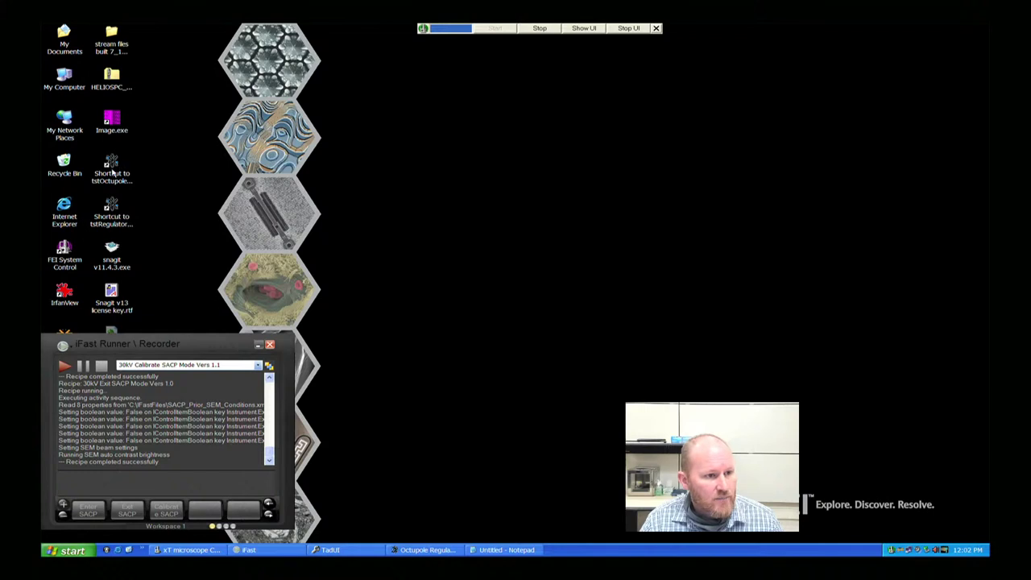
click(116, 207)
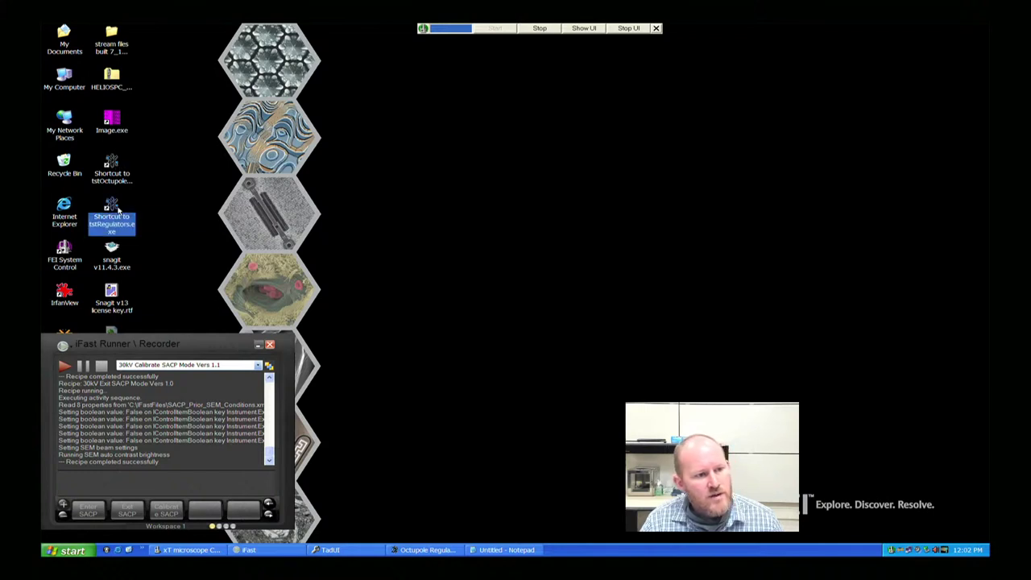
click(119, 165)
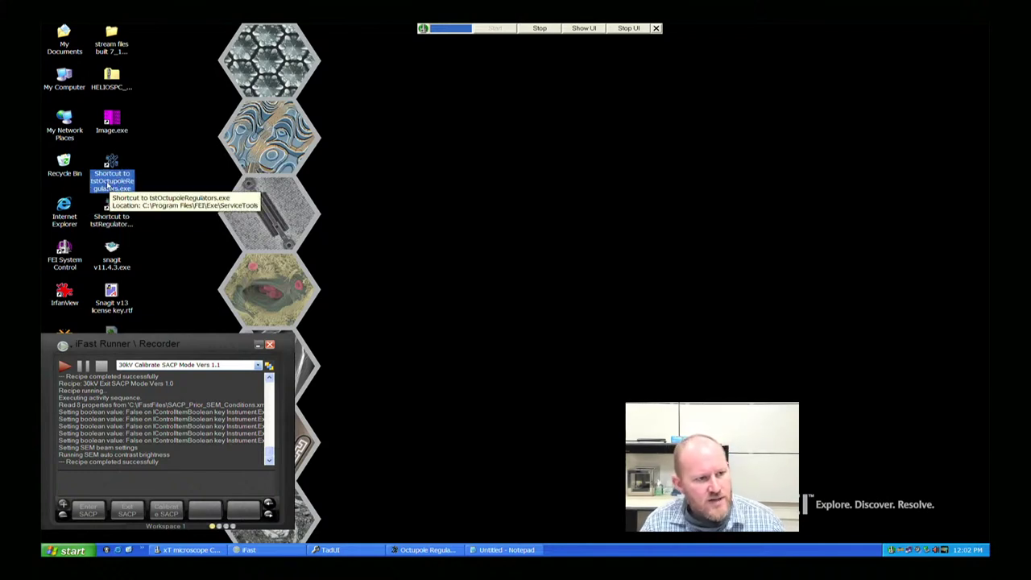
click(113, 229)
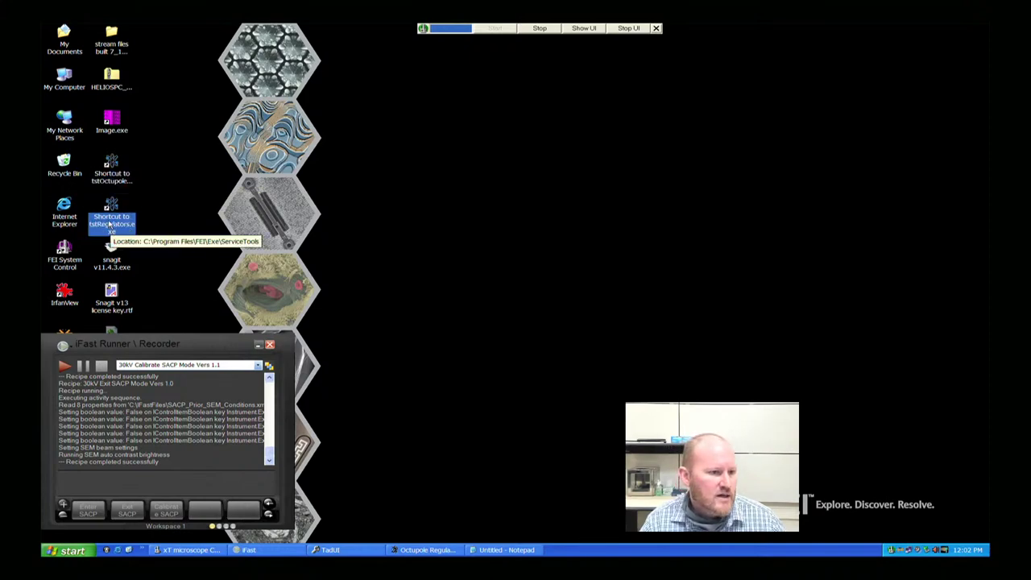
double_click(110, 225)
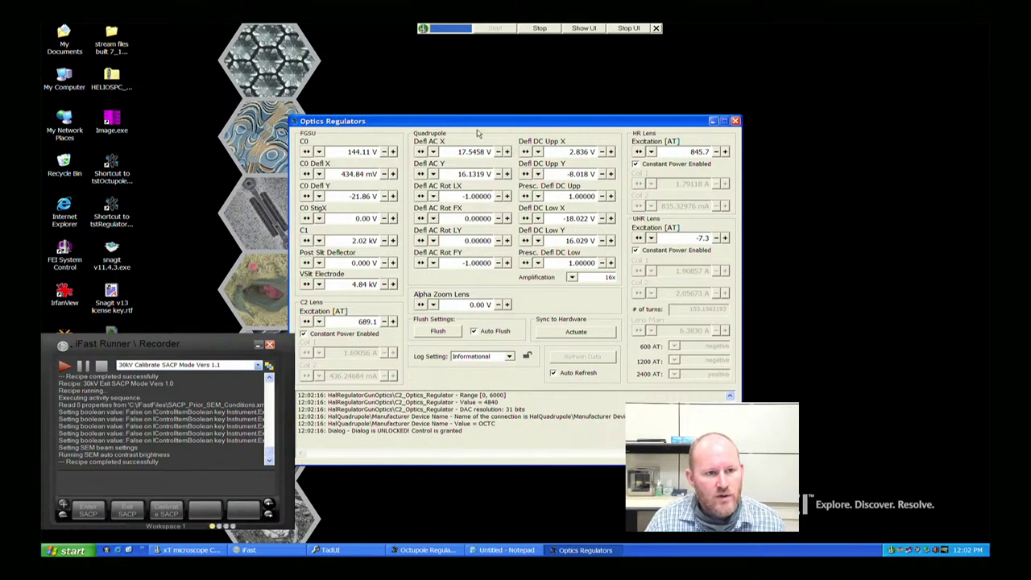
drag(485, 125, 586, 197)
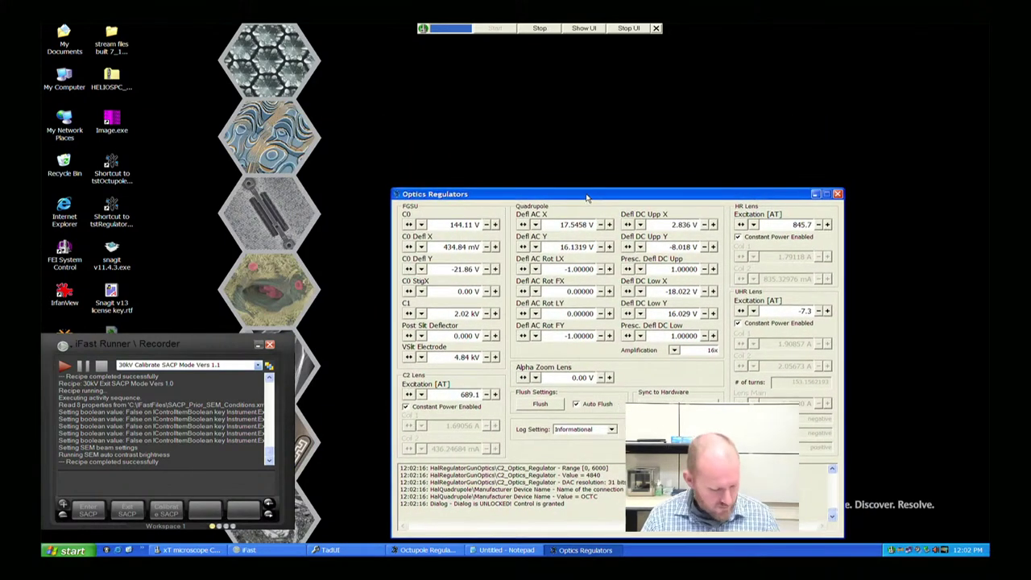
key(alt+Tab)
key(alt+Tab)
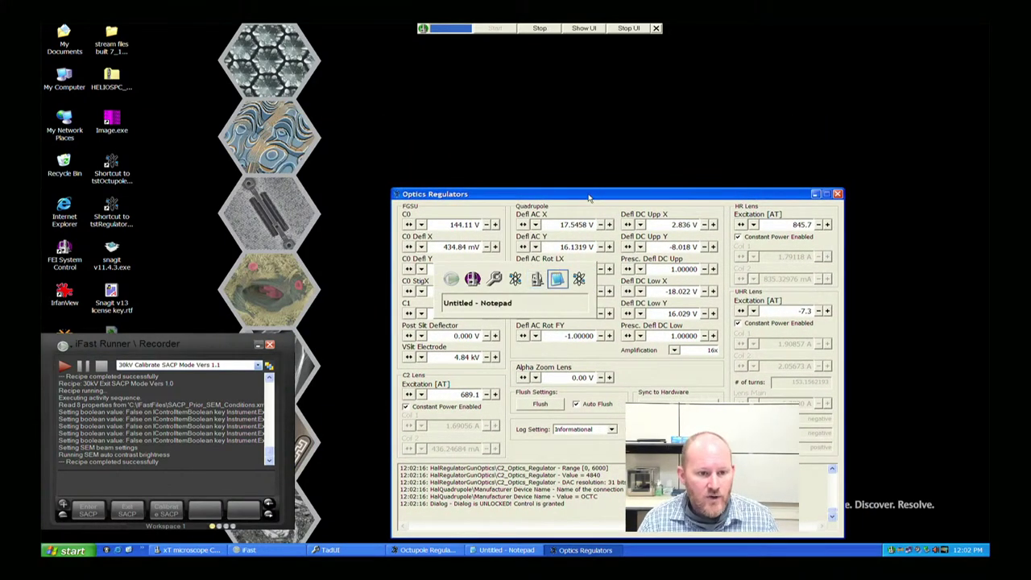
key(alt+Tab)
key(alt+Tab)
key(alt+Tab)
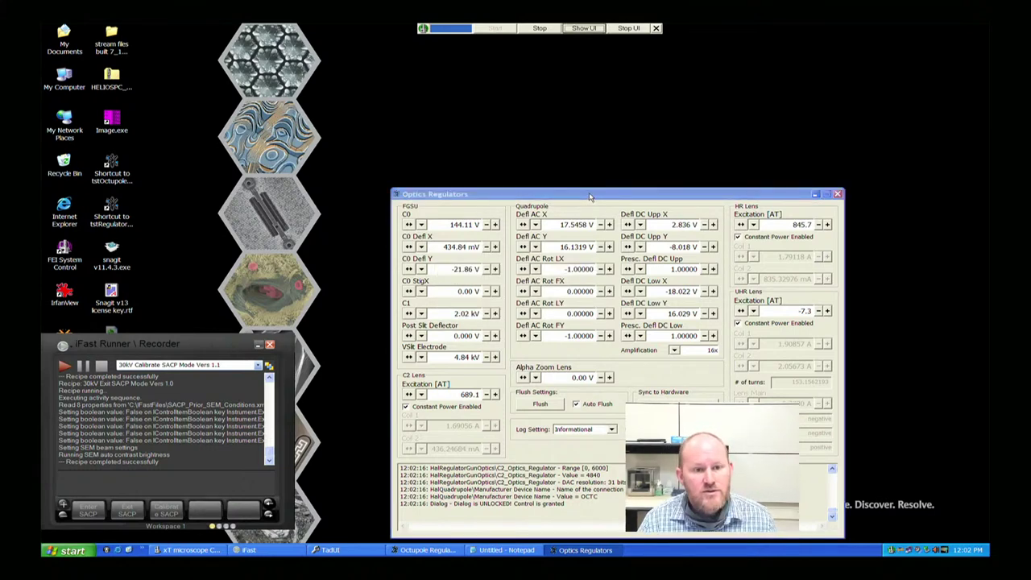
Bring the microscope control window back to the front, open the Direct Adjustments dialog and turn on Crossover mode
key(alt+Tab)
key(alt+Tab)
key(alt+Tab)
key(alt+Tab)
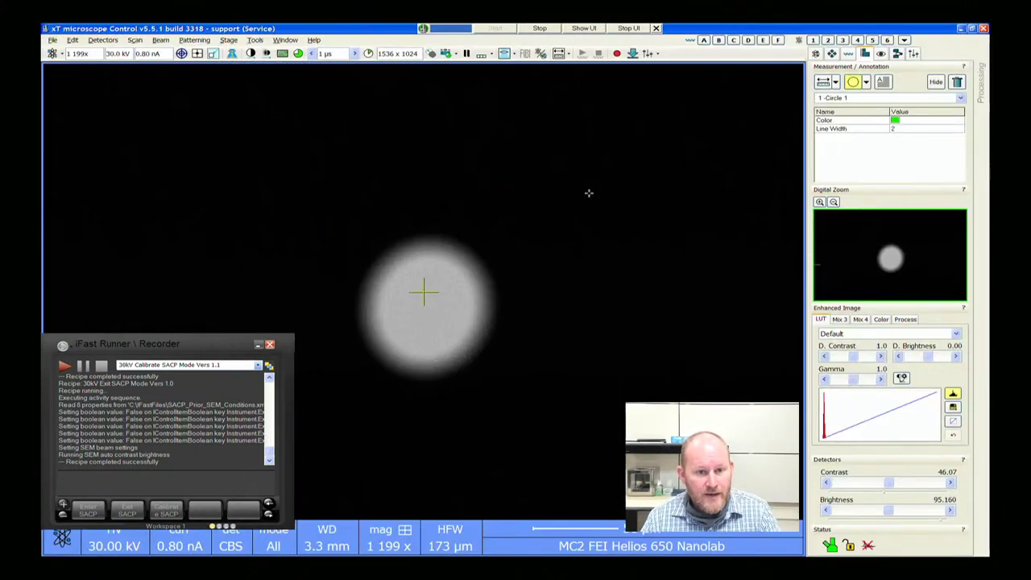
key(alt+Tab)
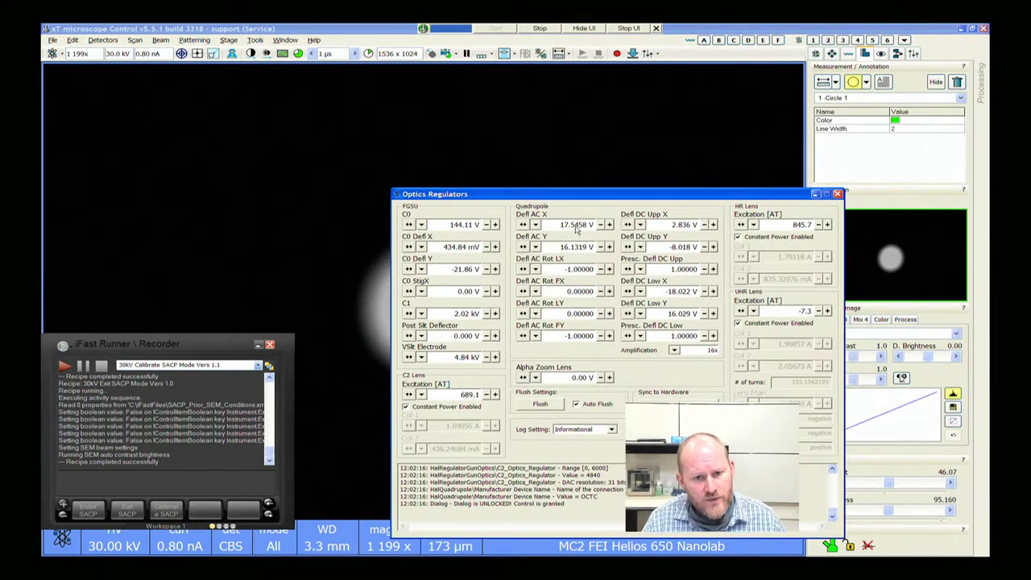
click(197, 56)
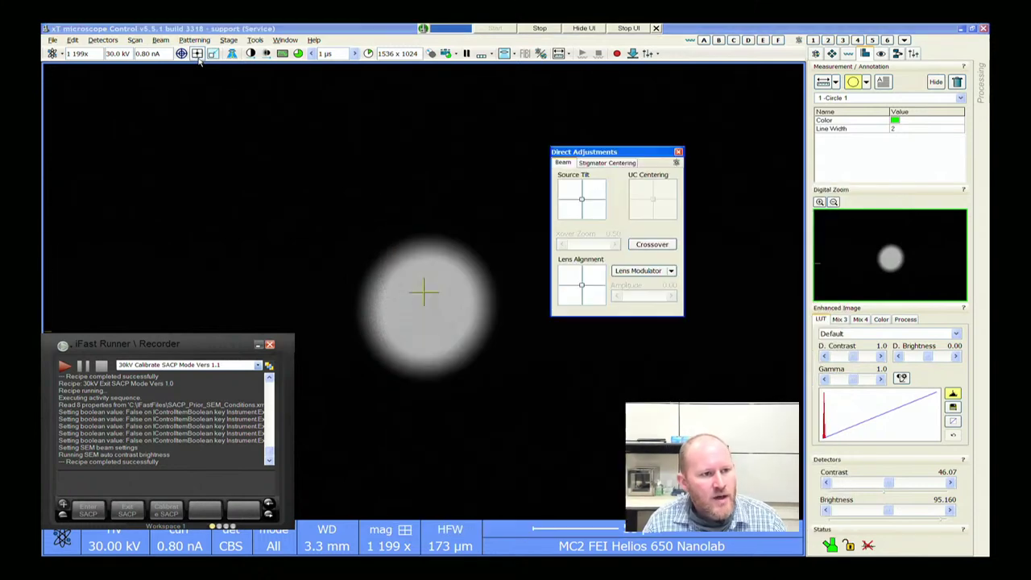
click(654, 245)
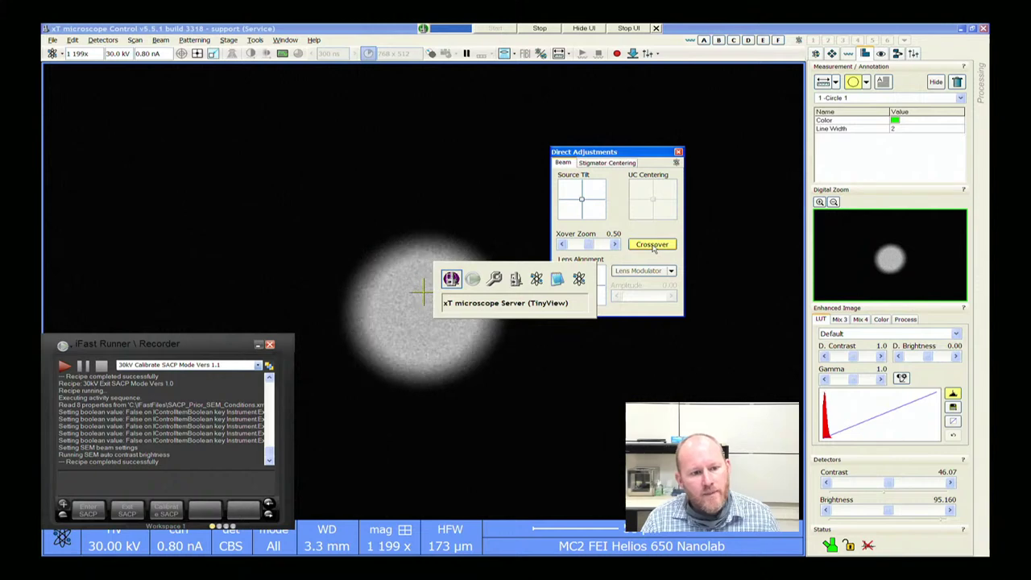
In the Optics Regulators window, switch Defl AC X and Defl AC Y to sliders and adjust Defl AC X to about 15.12 V
key(alt+Tab)
key(alt+Tab)
key(alt+Tab)
key(alt+Tab)
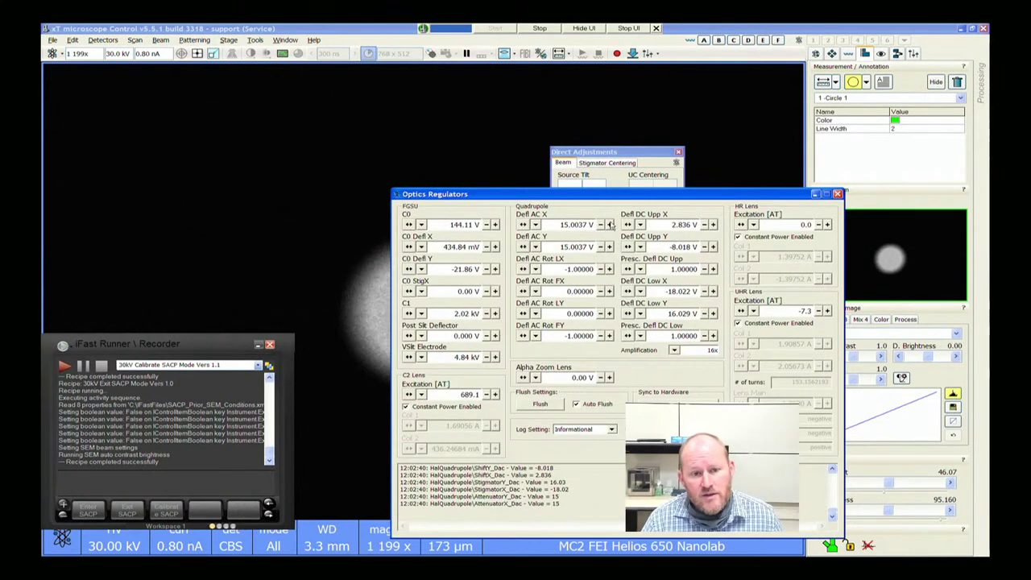
click(524, 225)
click(523, 247)
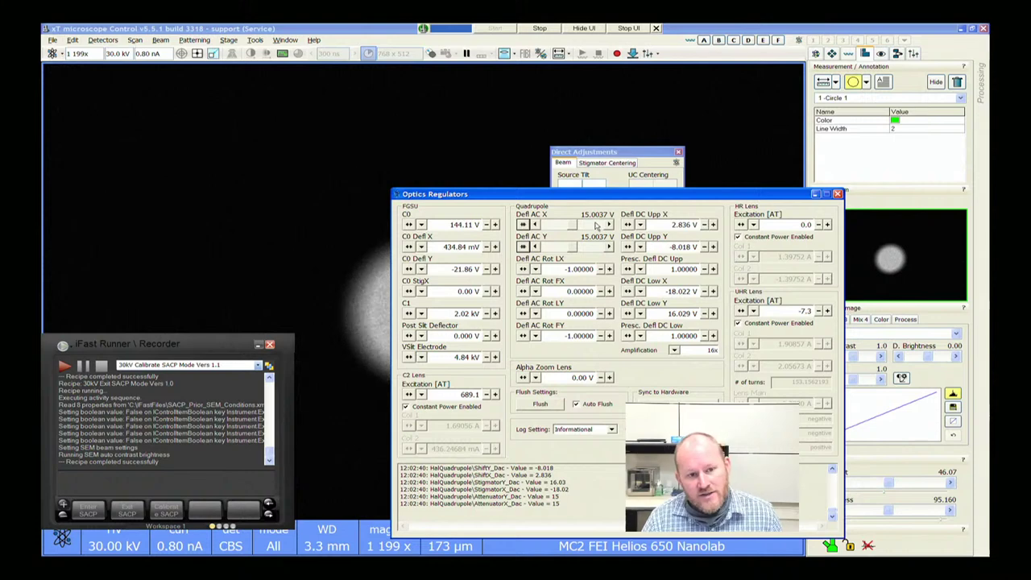
drag(596, 226, 513, 230)
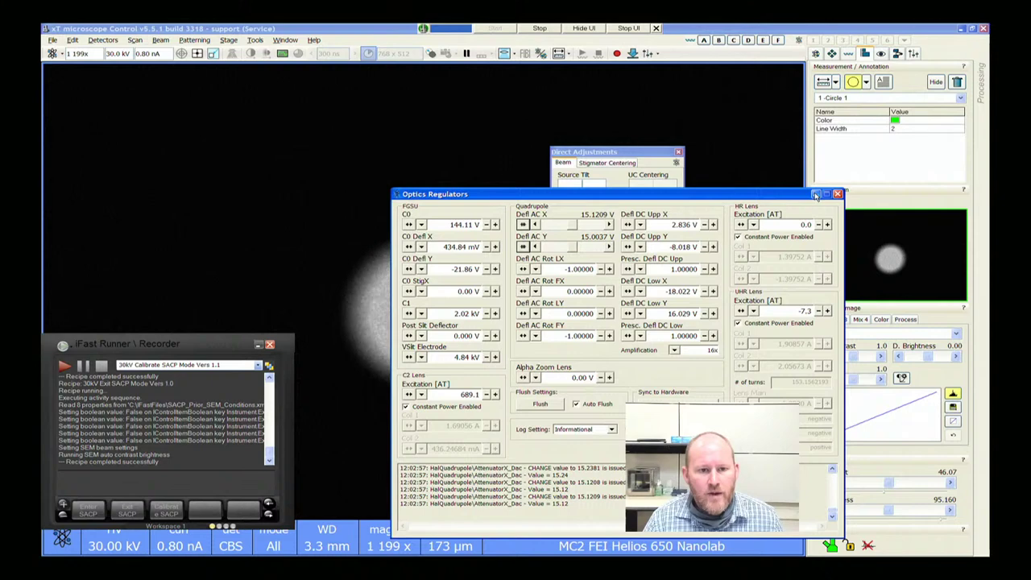
Turn off Crossover mode, then clear the Direct Adjustments and Optics Regulators windows off the image
drag(651, 155, 690, 64)
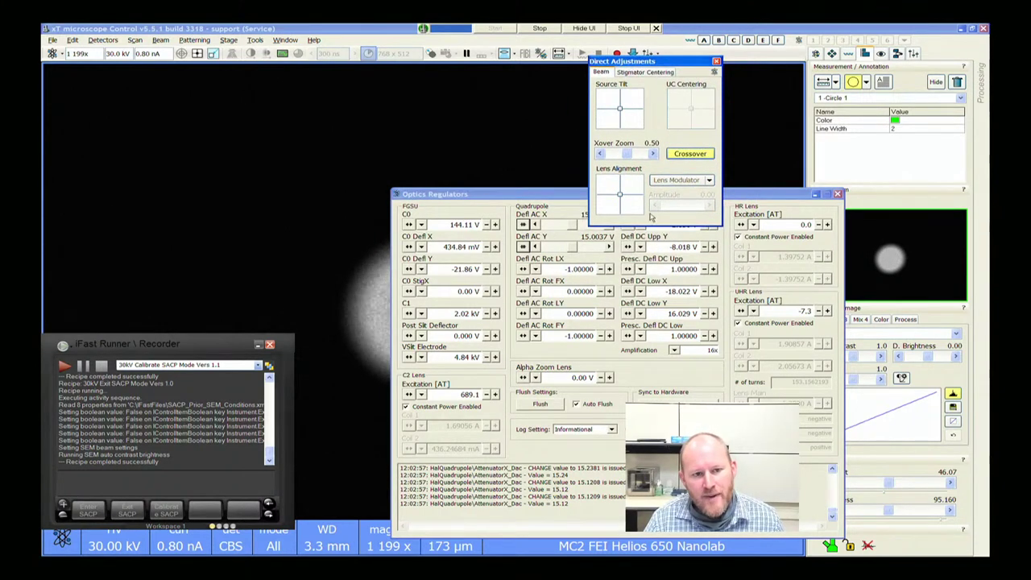
click(701, 155)
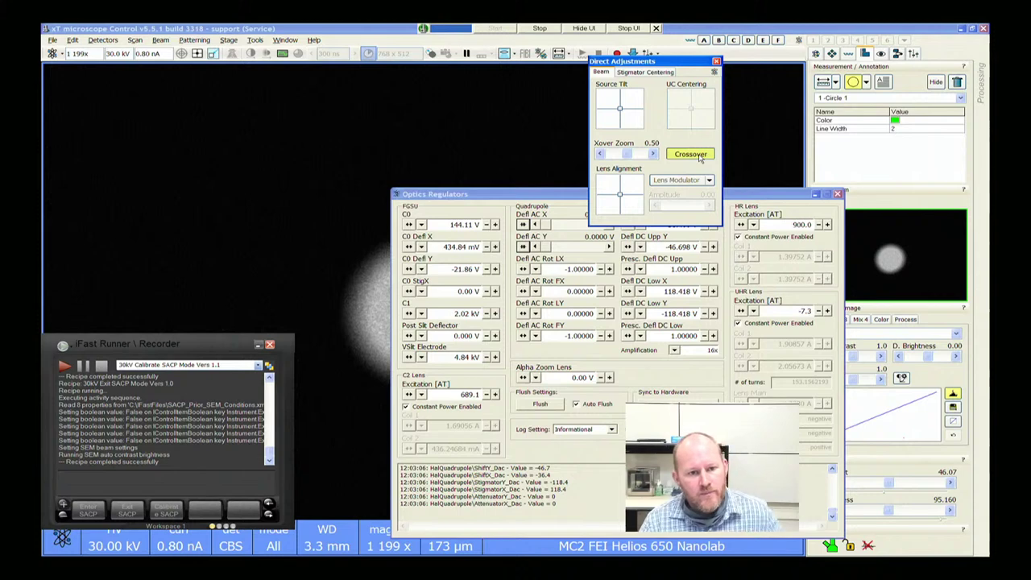
click(701, 155)
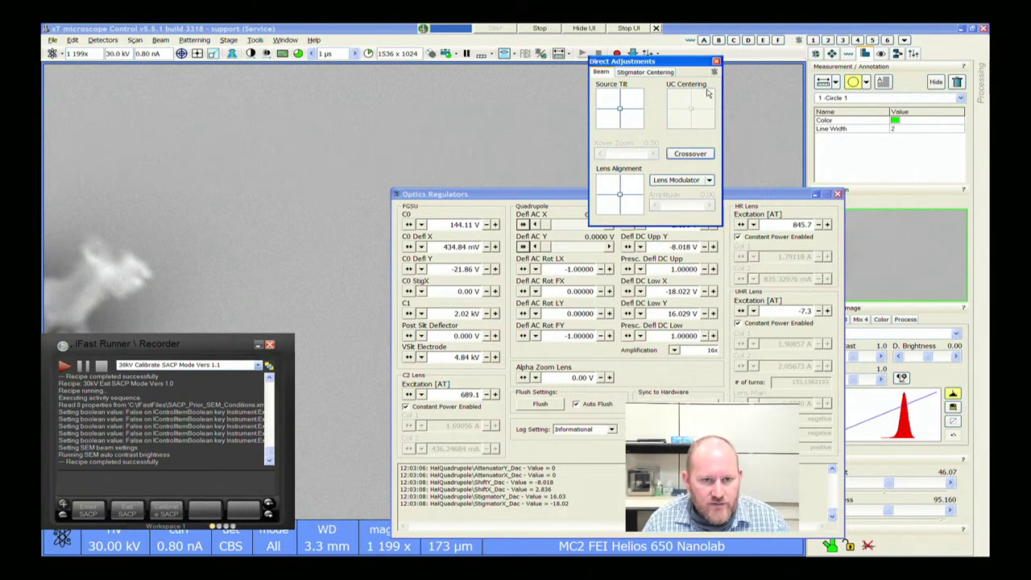
click(716, 63)
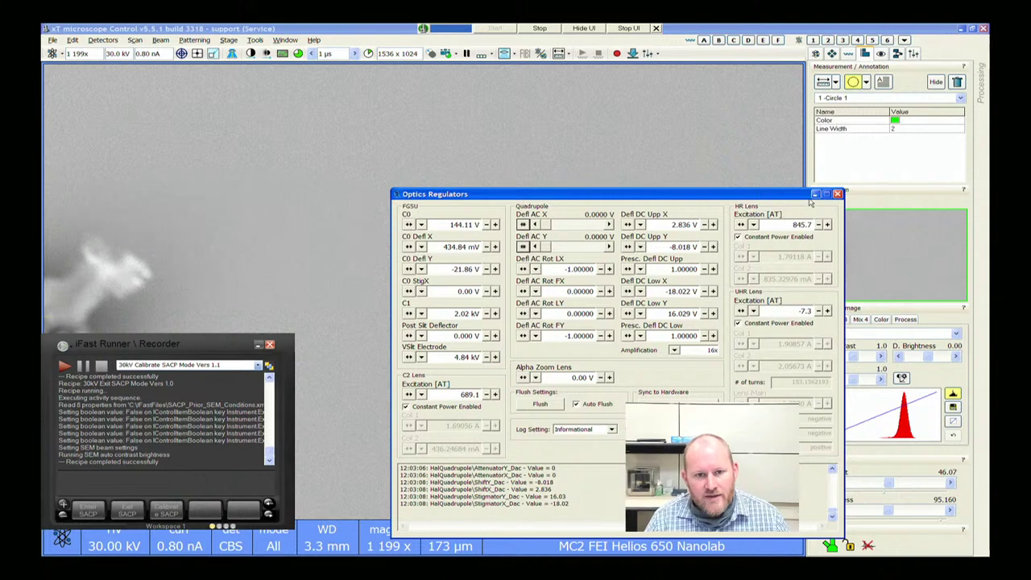
click(815, 195)
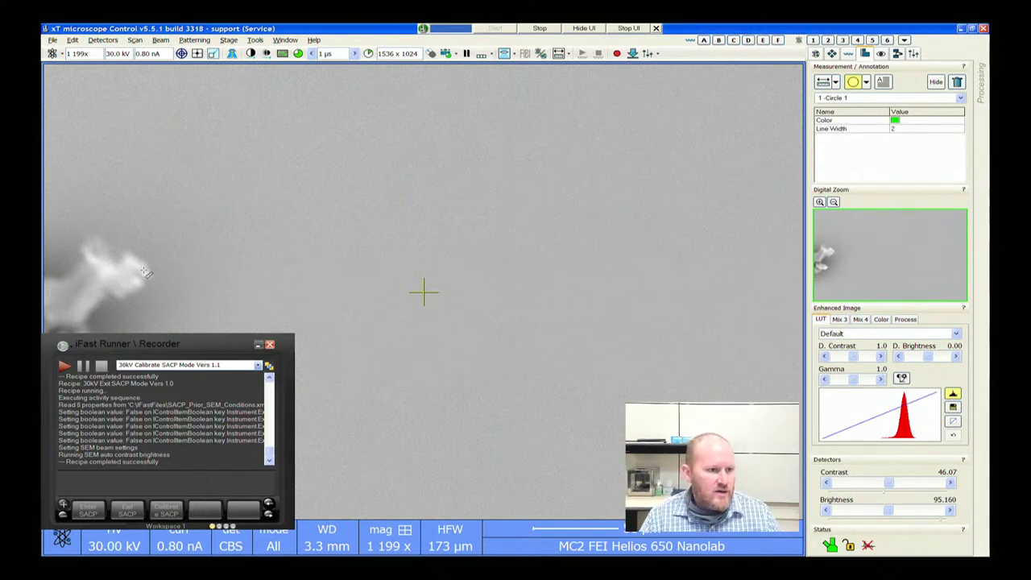
Deactivate the Circle annotation tool and refocus on the particle to a working distance of 4.0 mm
click(852, 81)
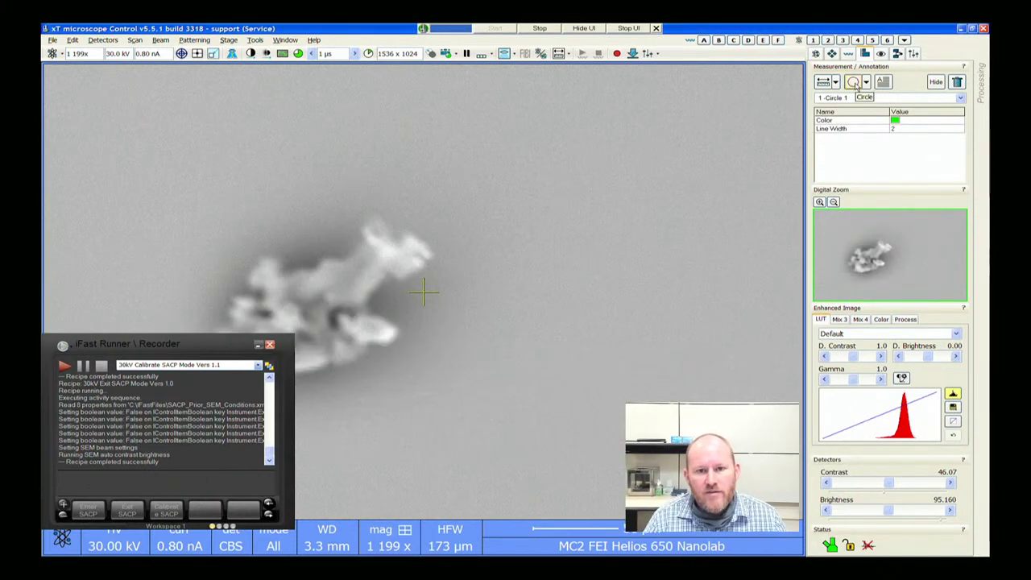
click(817, 54)
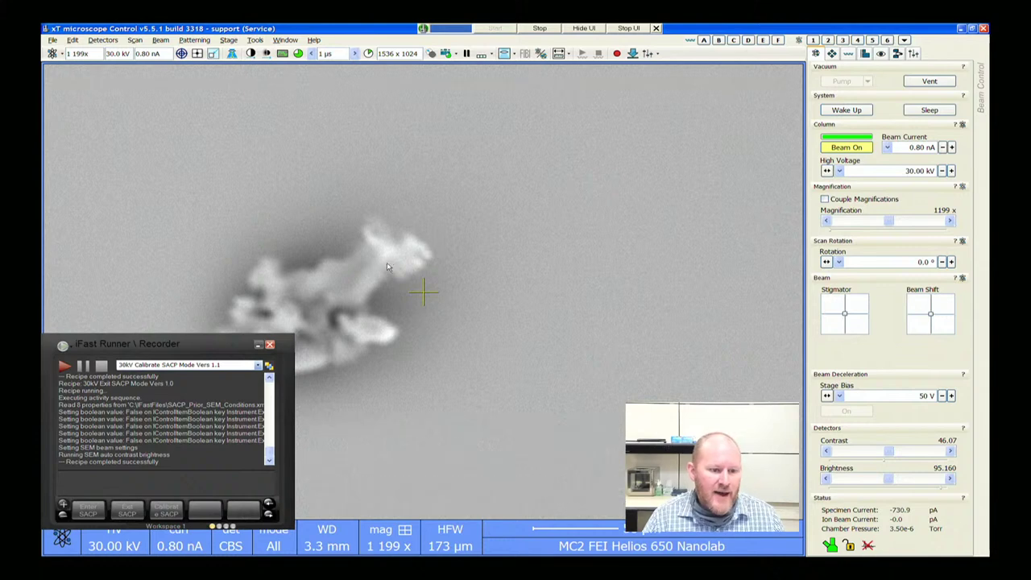
drag(386, 267, 536, 250)
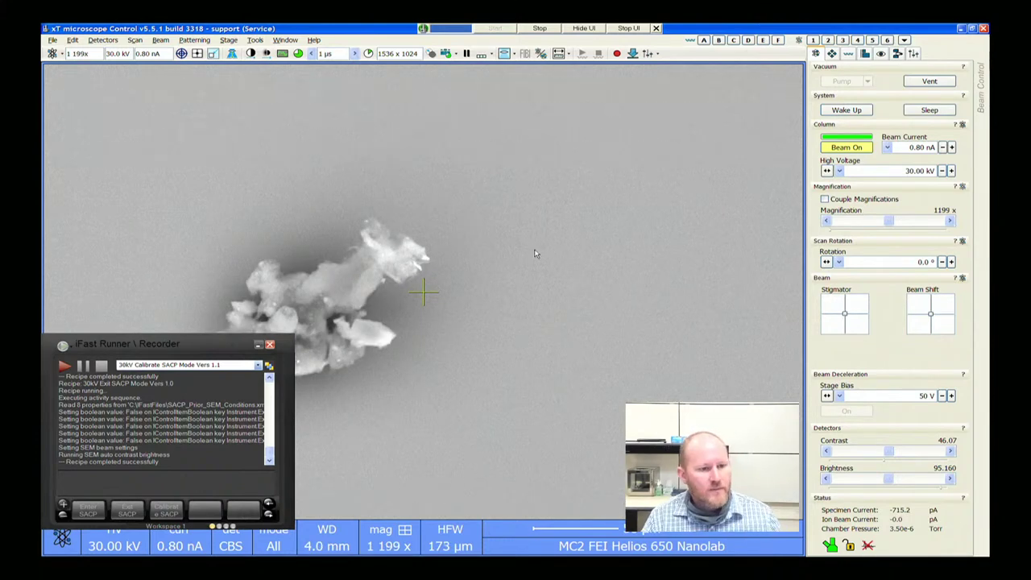
Centre the particle under the crosshair at 350x magnification and run the Calibrate SACP recipe
scroll(502, 258, down, 4)
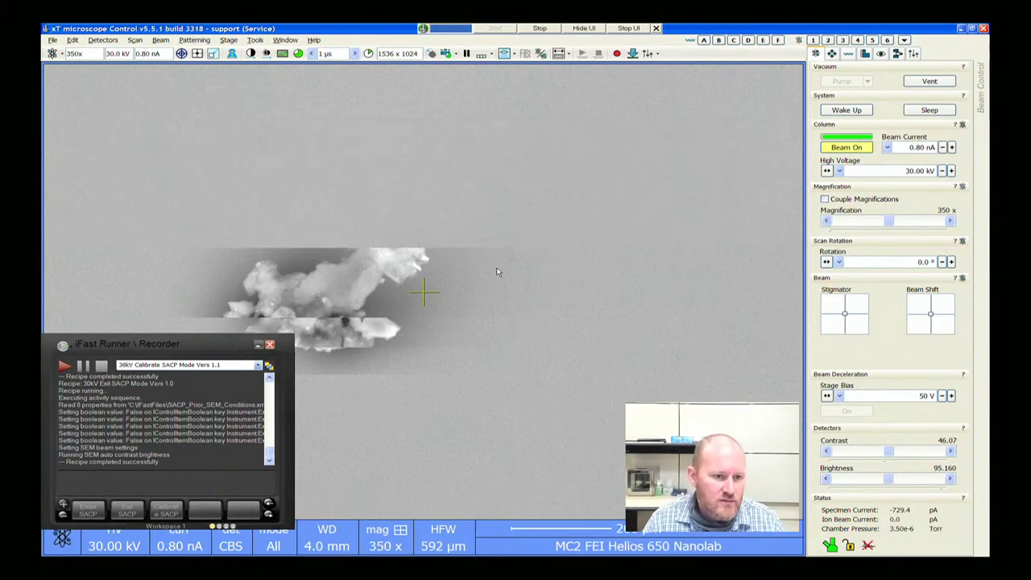
double_click(395, 303)
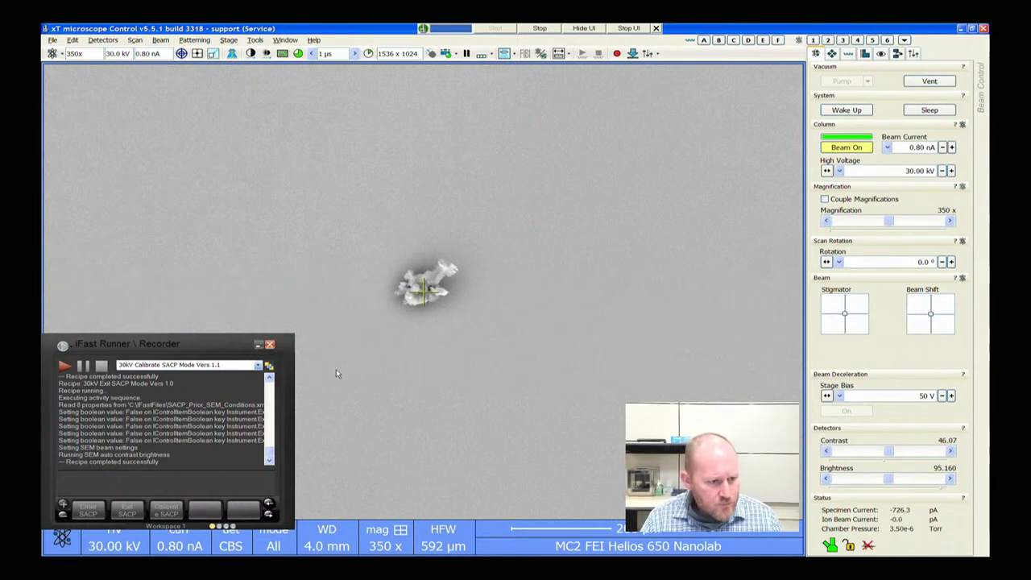
click(166, 509)
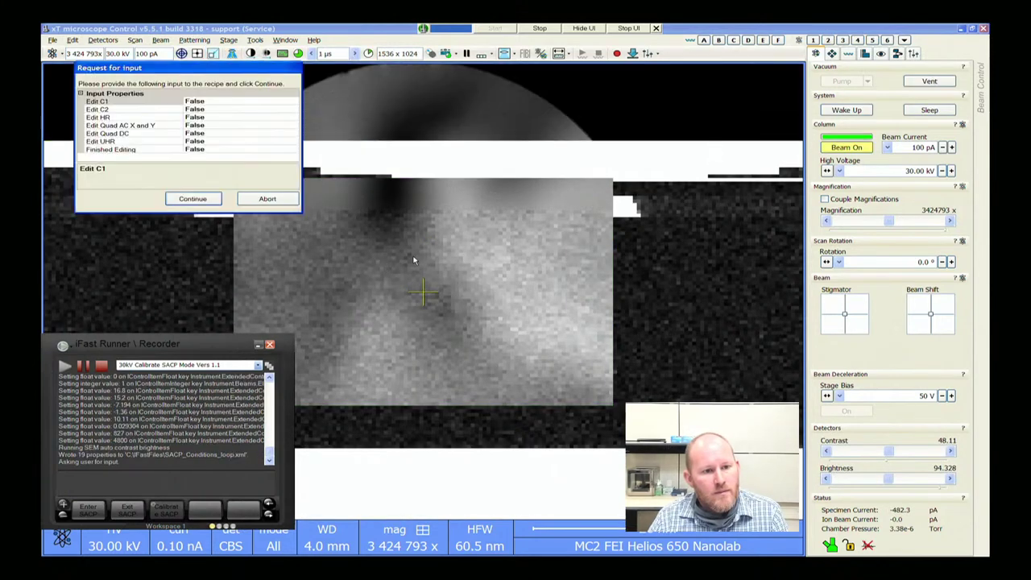
Move the stage off the particle in positive X steps of 5e-006 and run auto contrast and brightness on the pattern
click(388, 327)
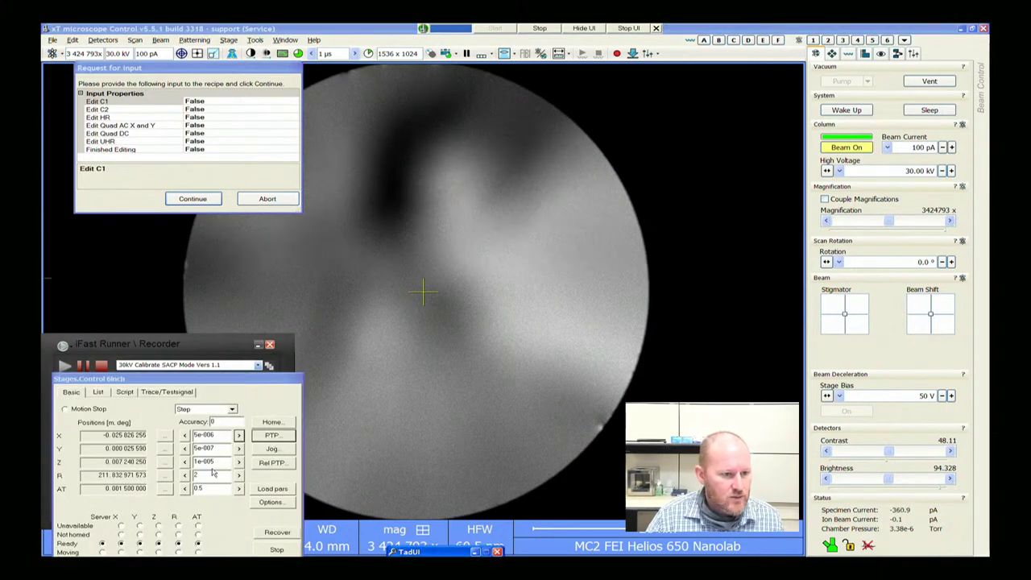
click(238, 436)
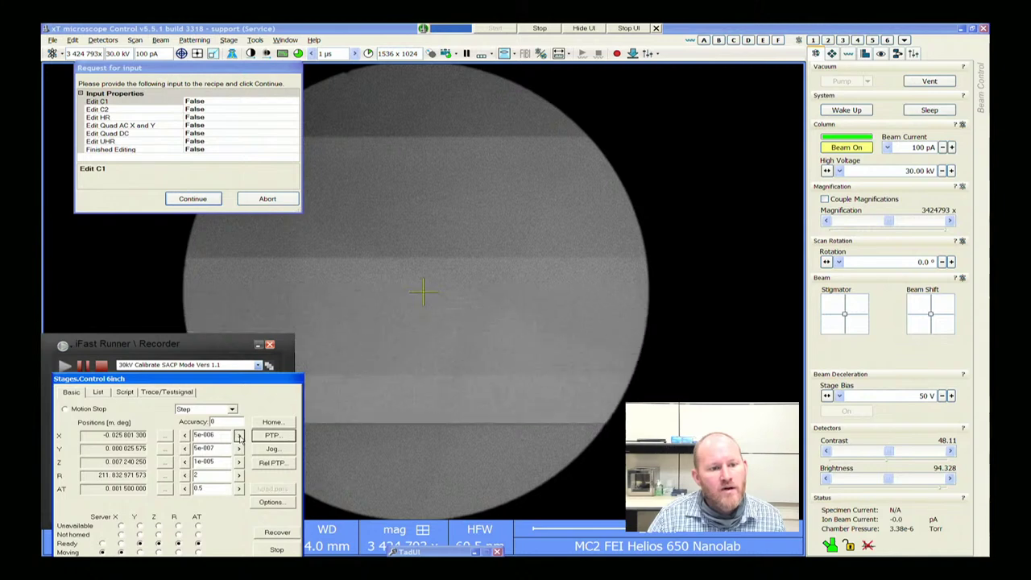
click(239, 436)
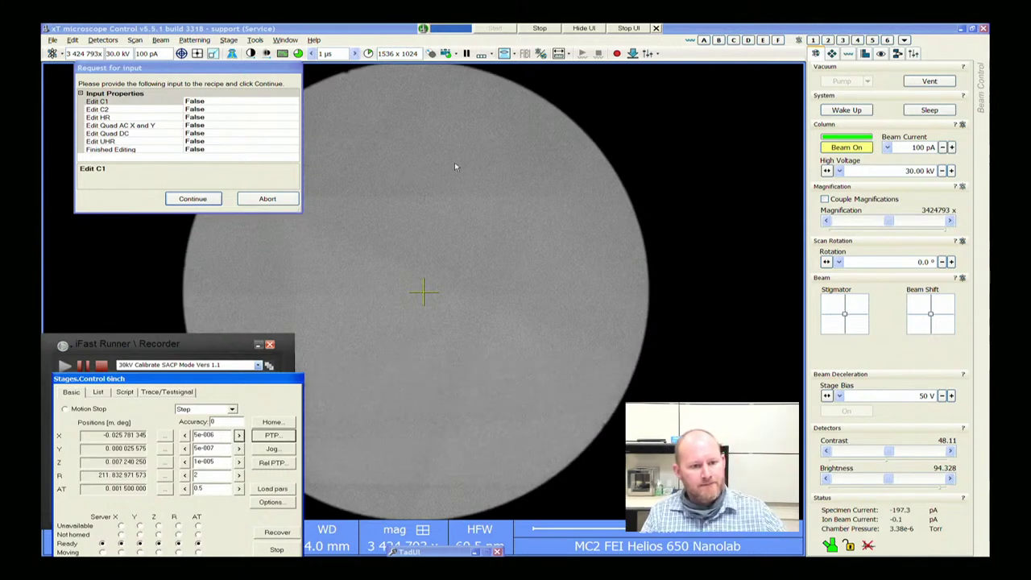
click(446, 251)
key(F9)
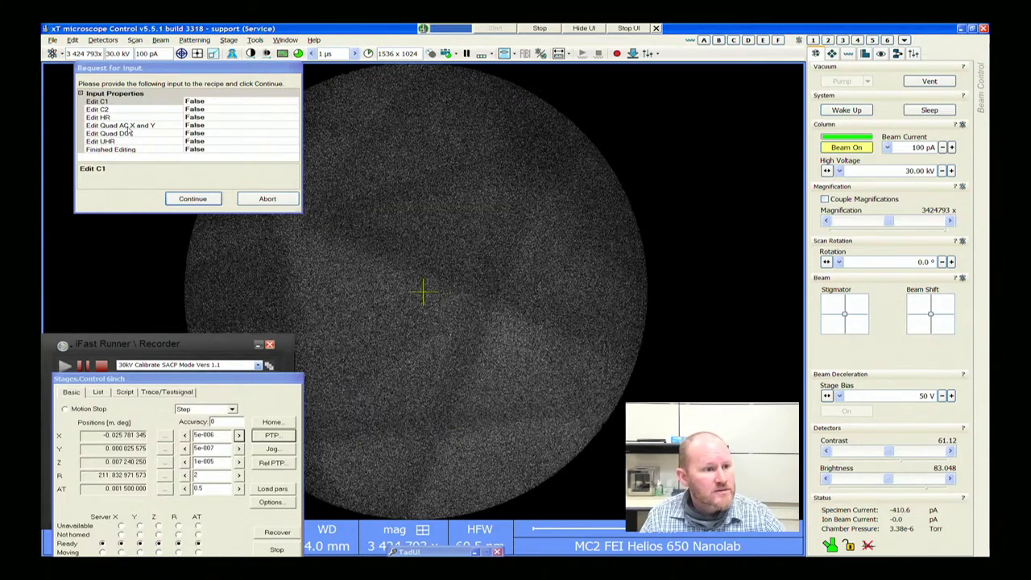
Set Edit Quad AC X and Y to True in the recipe prompt and accept QuadX 16.8 and QuadY 15.2
click(194, 125)
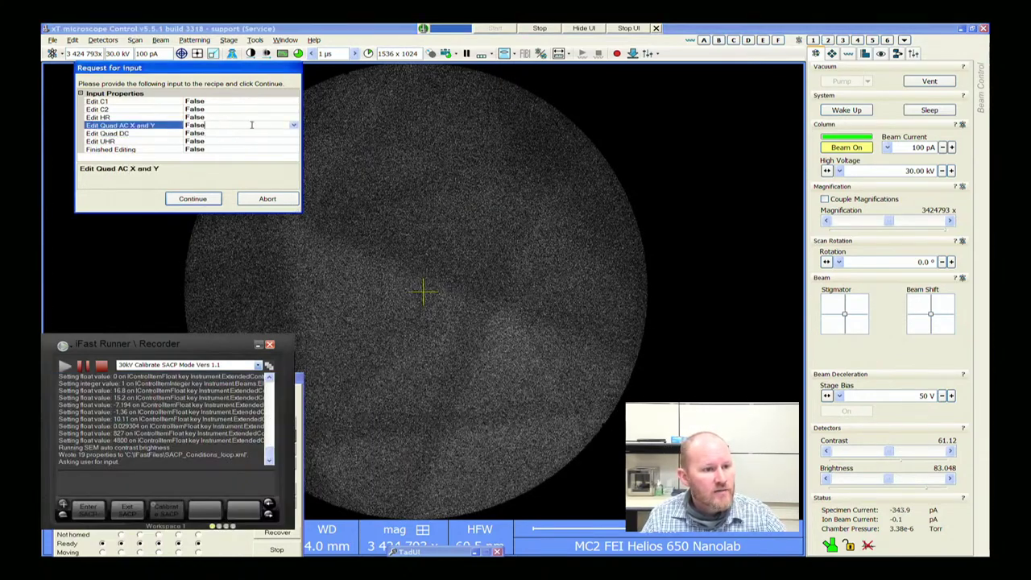
click(295, 128)
click(256, 134)
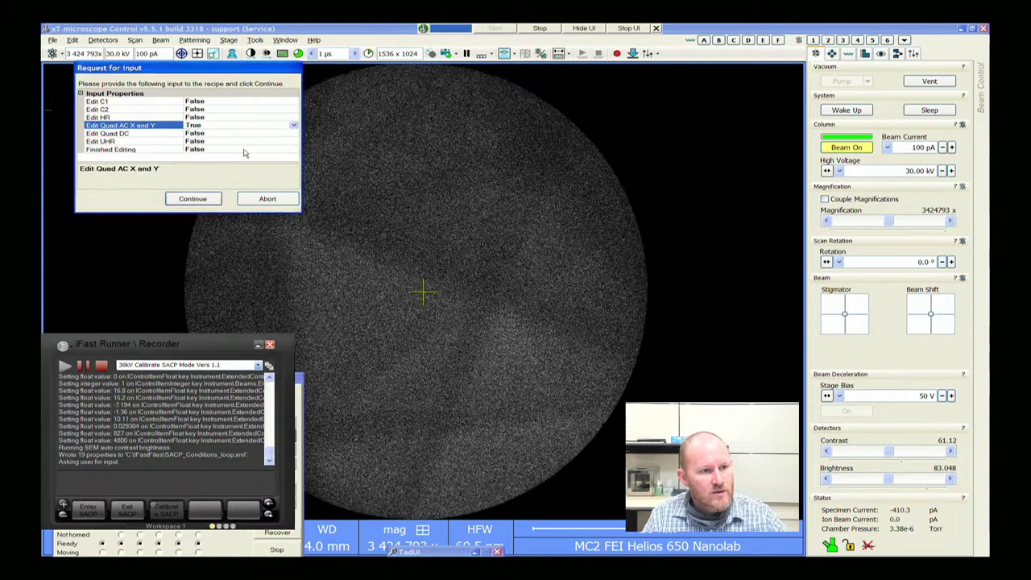
click(184, 200)
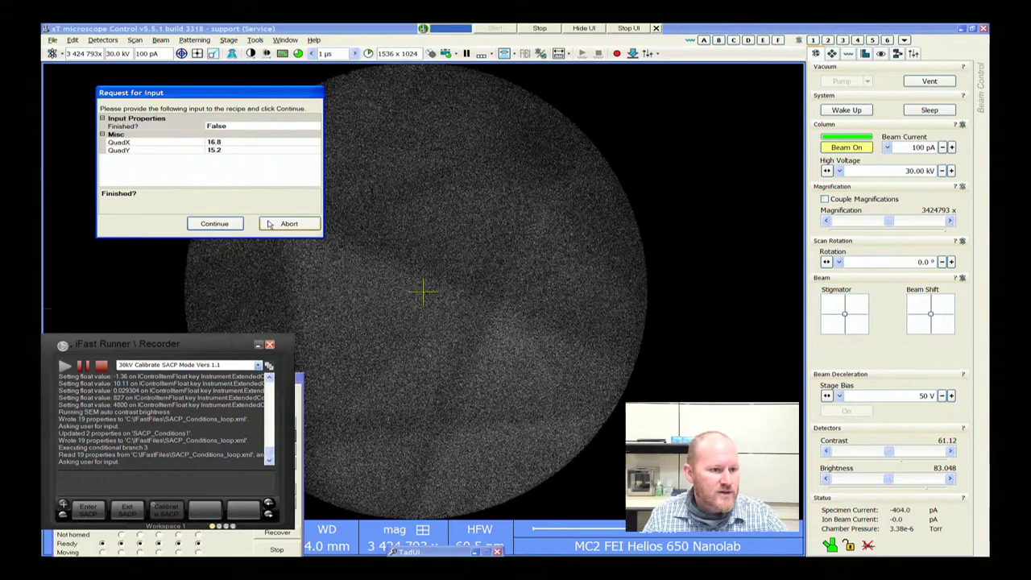
click(216, 224)
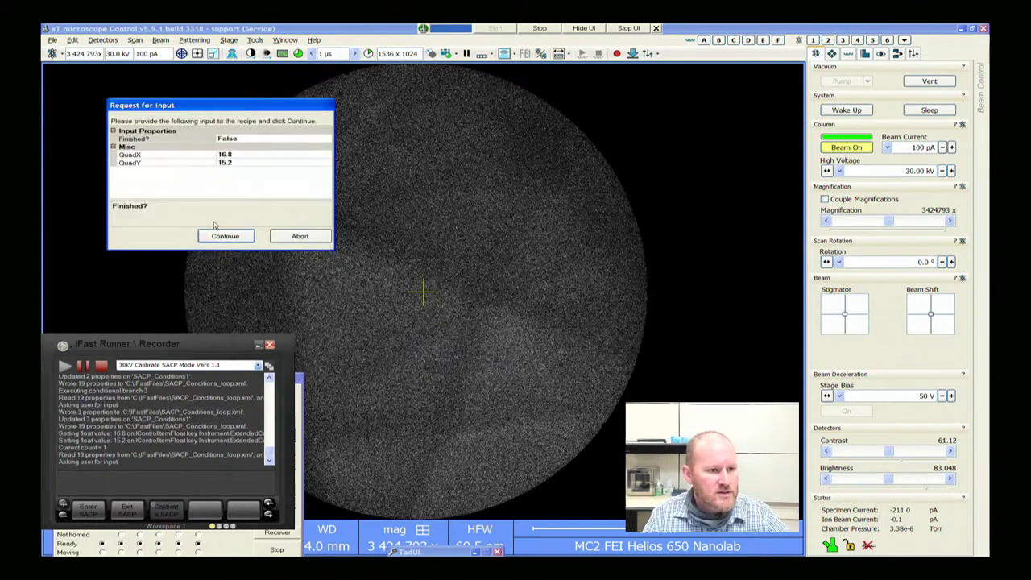
Set Finished? to True for the quadrupole X and Y values and continue the recipe
click(262, 139)
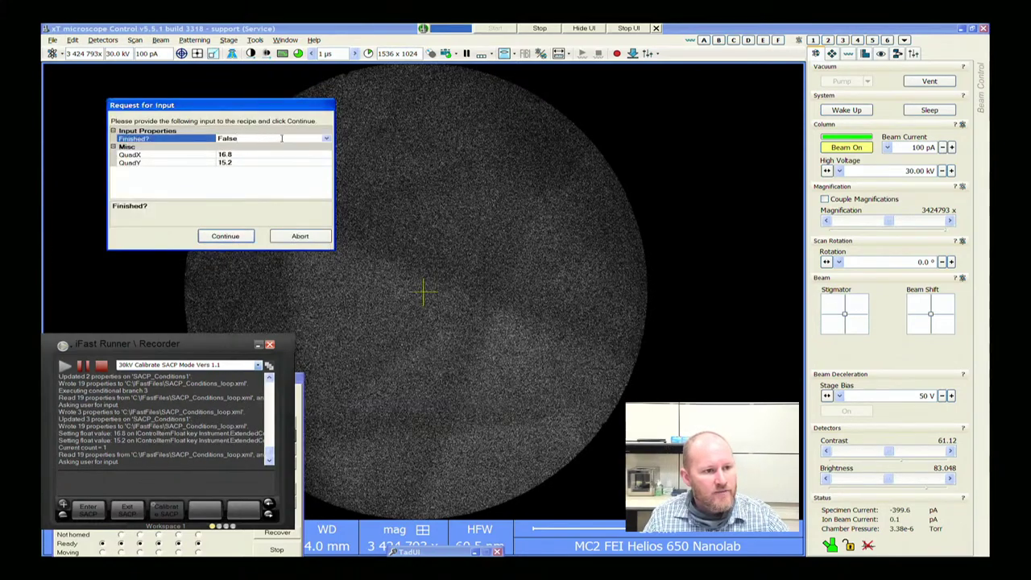
click(326, 139)
click(295, 153)
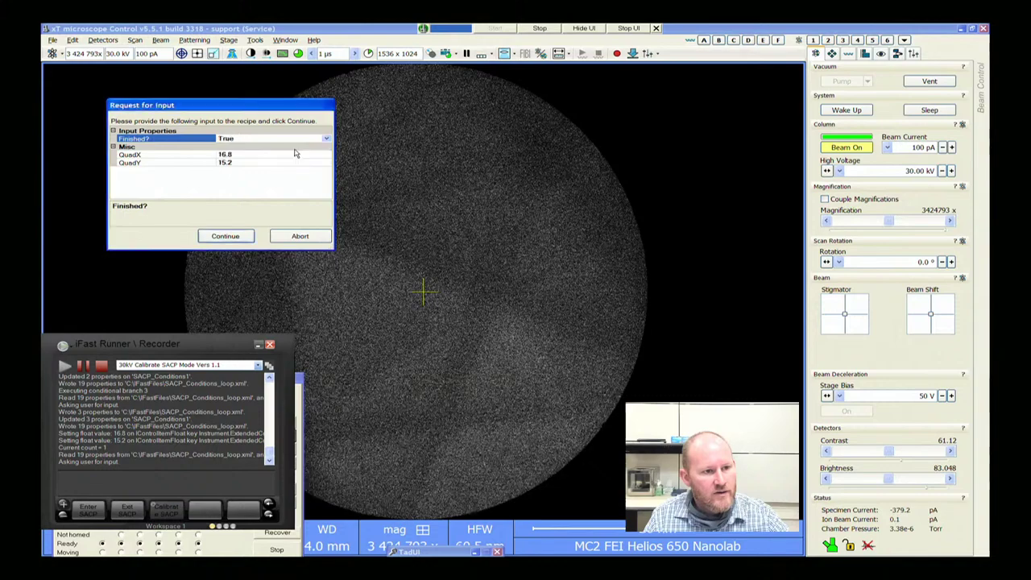
click(214, 236)
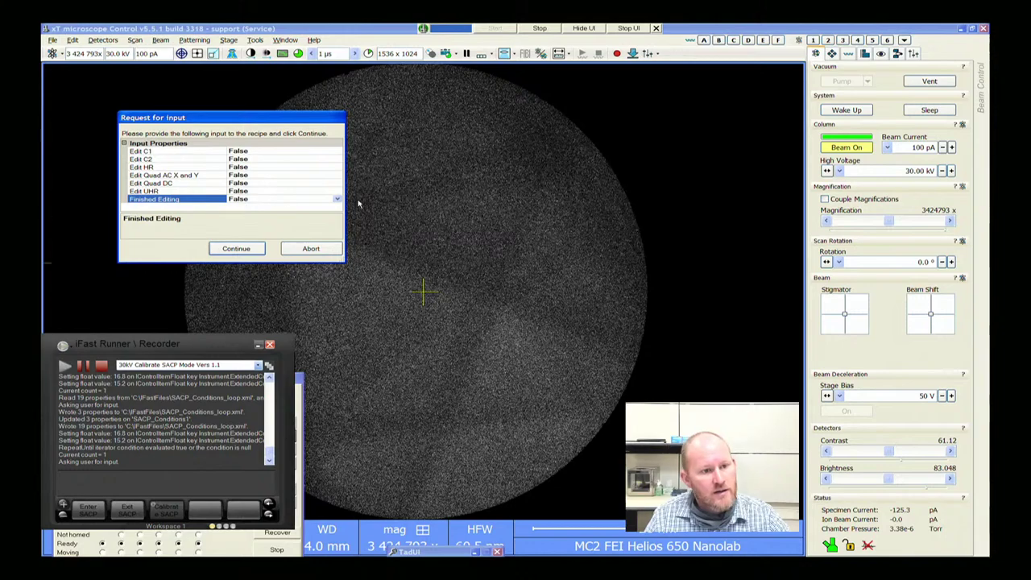
Set Finished Editing to True and complete the recipe with both Return SEM to Normal and Save Current Values as Default left False
click(331, 199)
click(242, 207)
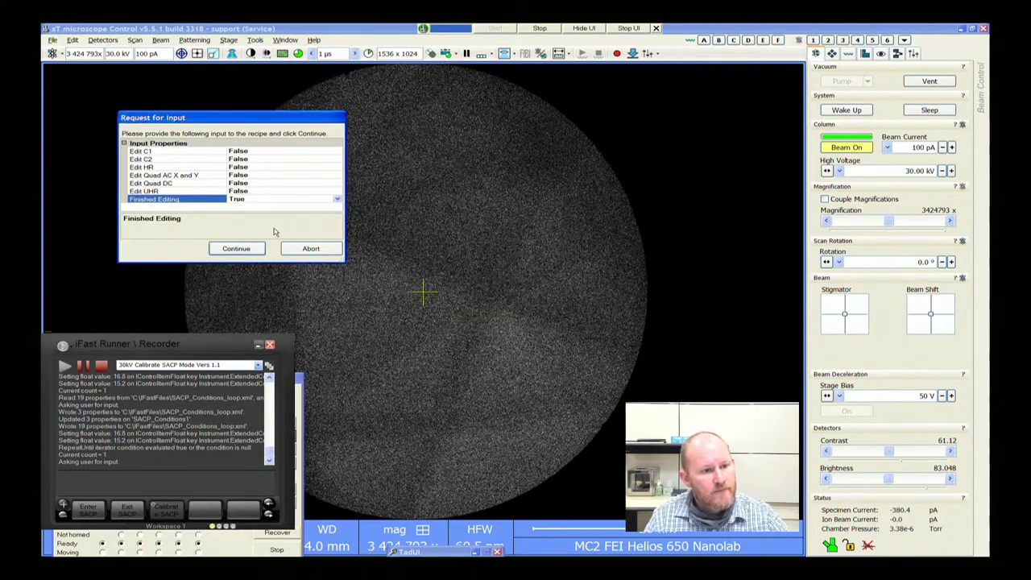
click(238, 249)
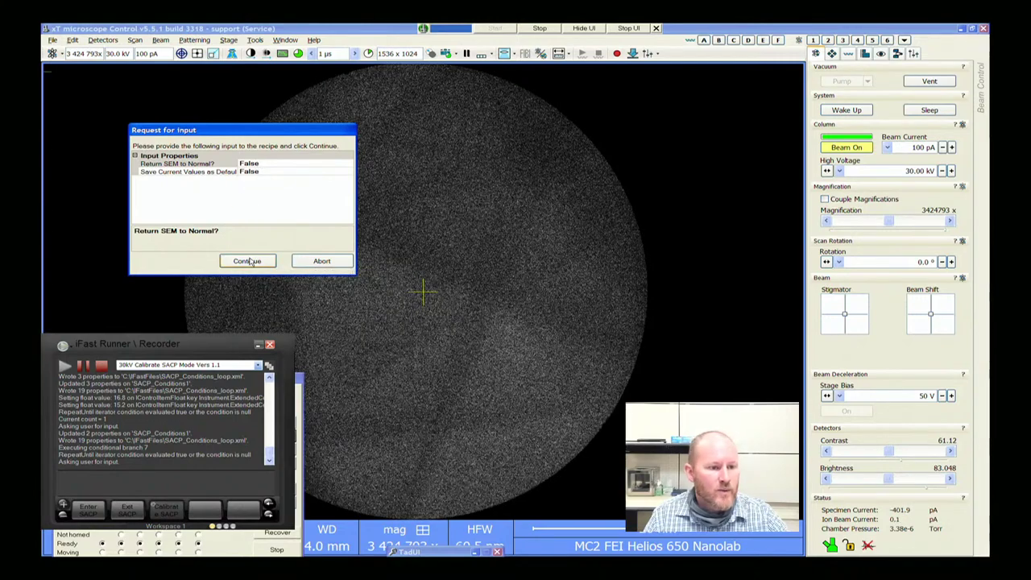
click(248, 261)
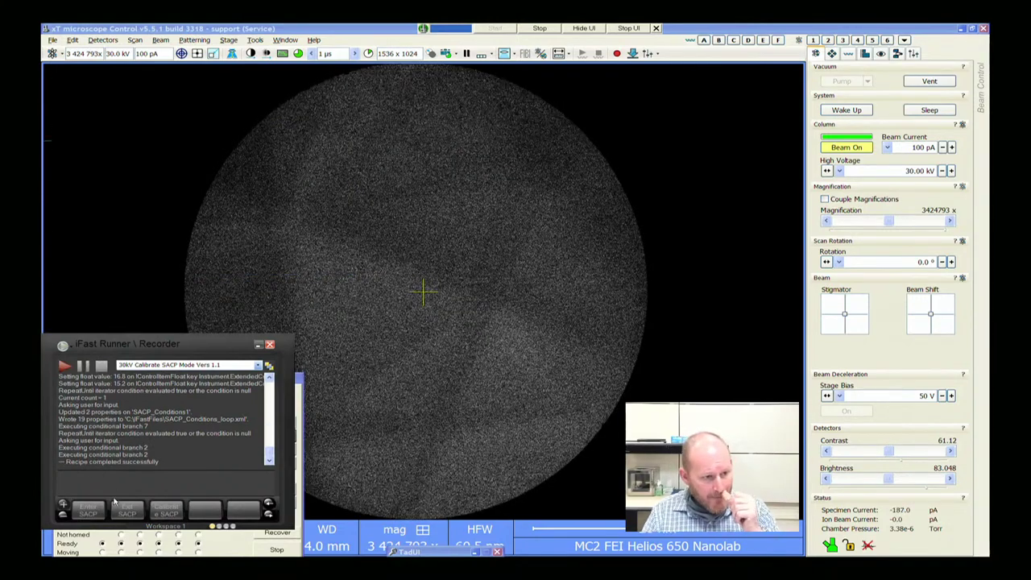
Run the Exit SACP recipe and drive the stage to the saved position Si2
click(139, 507)
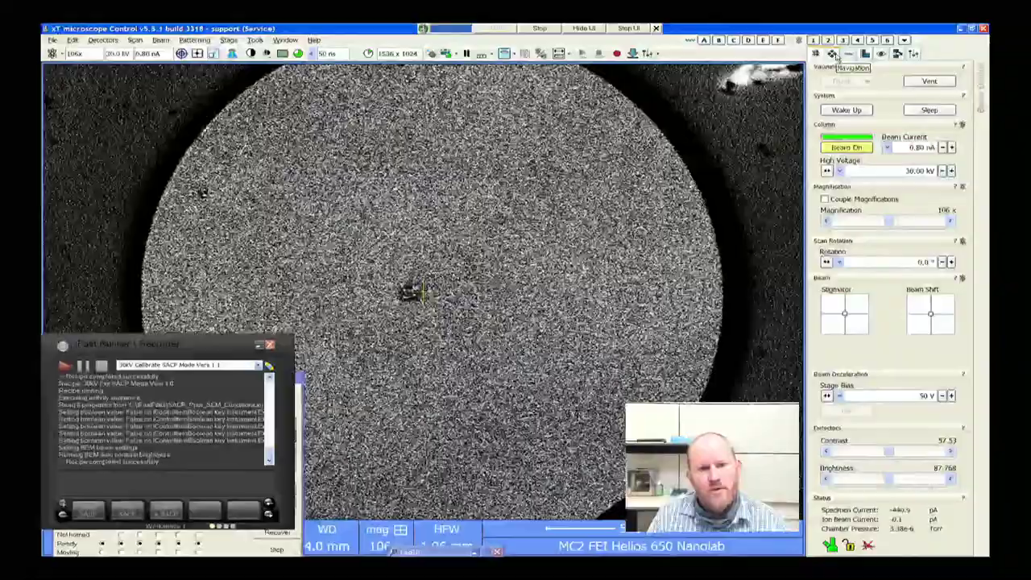
click(834, 54)
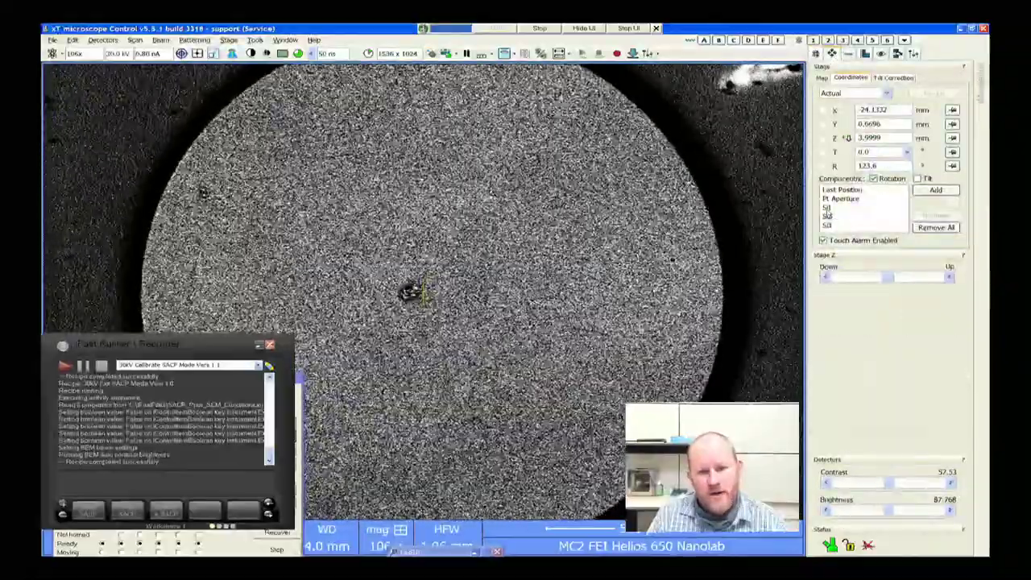
double_click(827, 216)
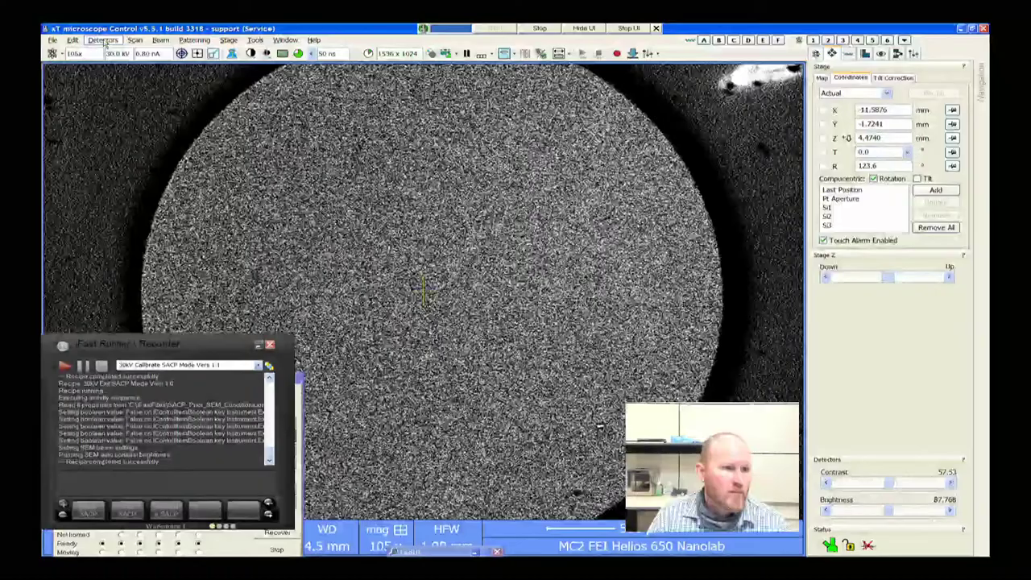
Image the sample with the ETD (SE) detector at a 1 µs dwell time and open the direct beam adjustments
click(103, 40)
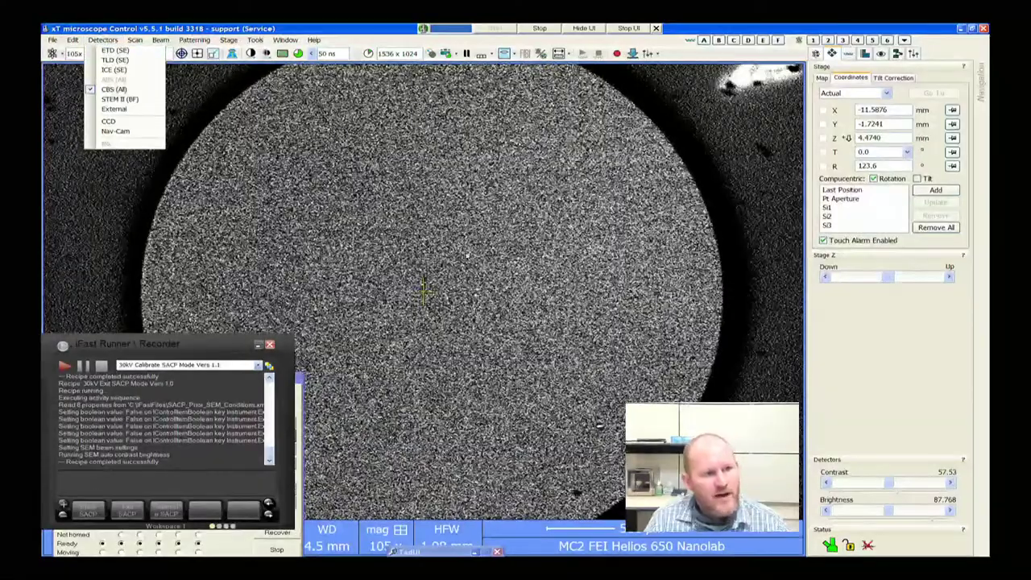
click(241, 133)
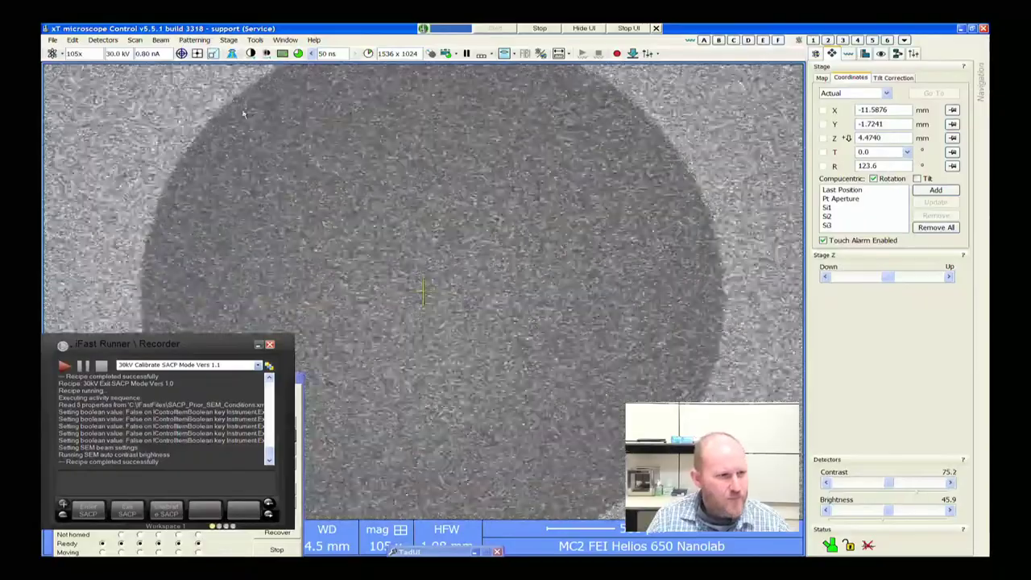
click(182, 53)
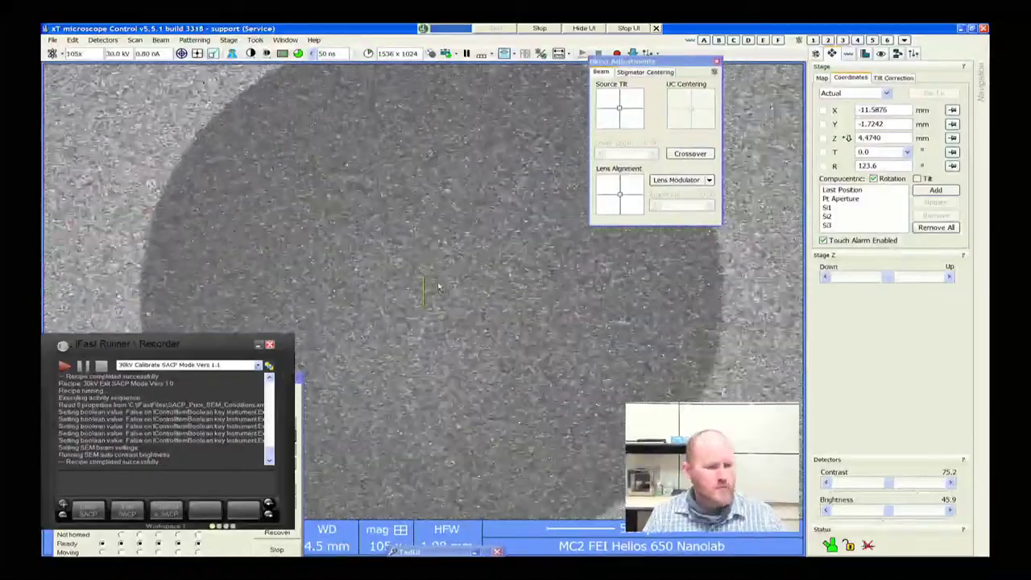
click(311, 54)
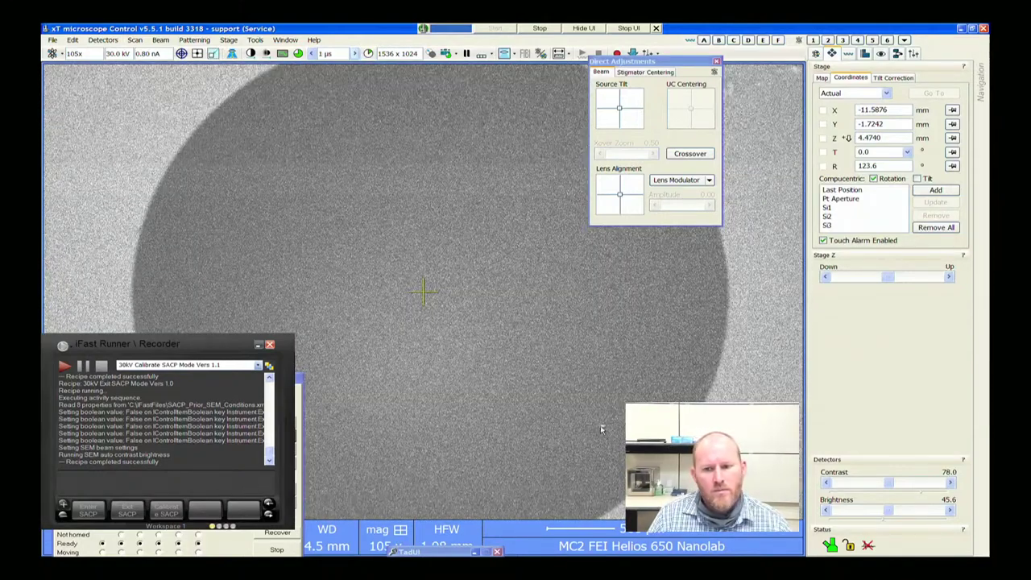
Search the silicon surface for a feature to focus on, moving the stage and inspecting at up to 10,000x magnification
double_click(601, 430)
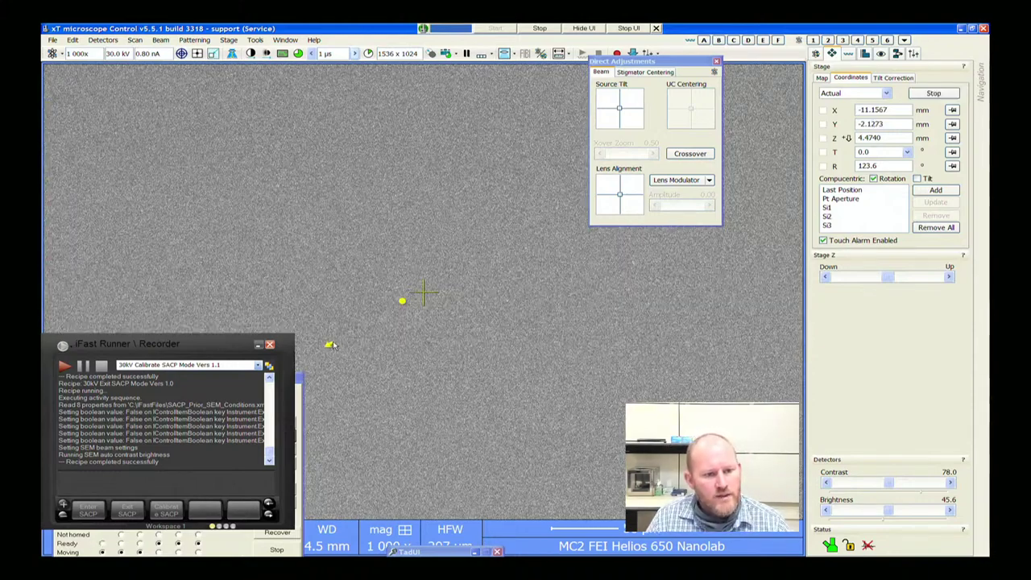
double_click(403, 412)
scroll(437, 280, up, 3)
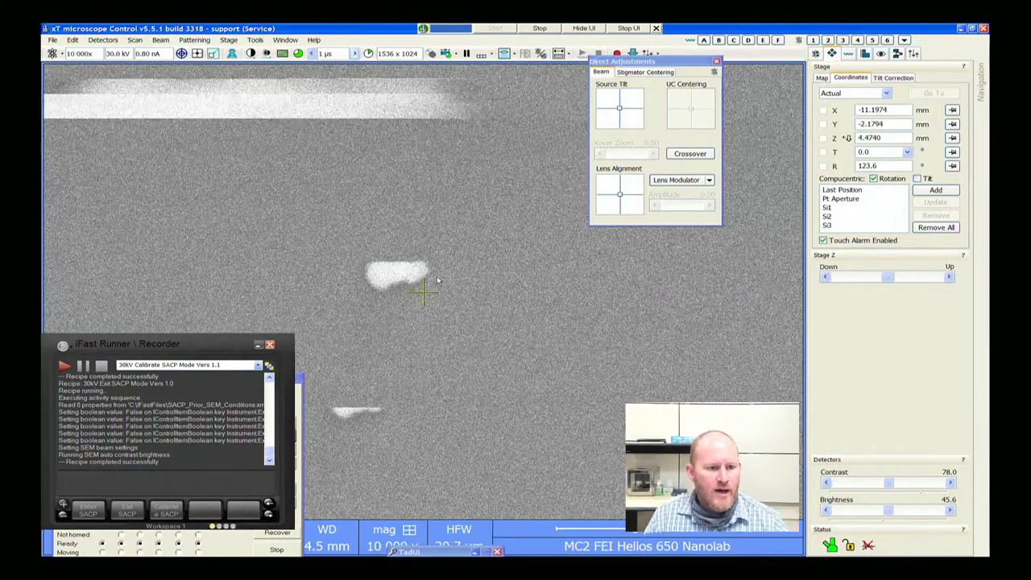
scroll(392, 213, down, 3)
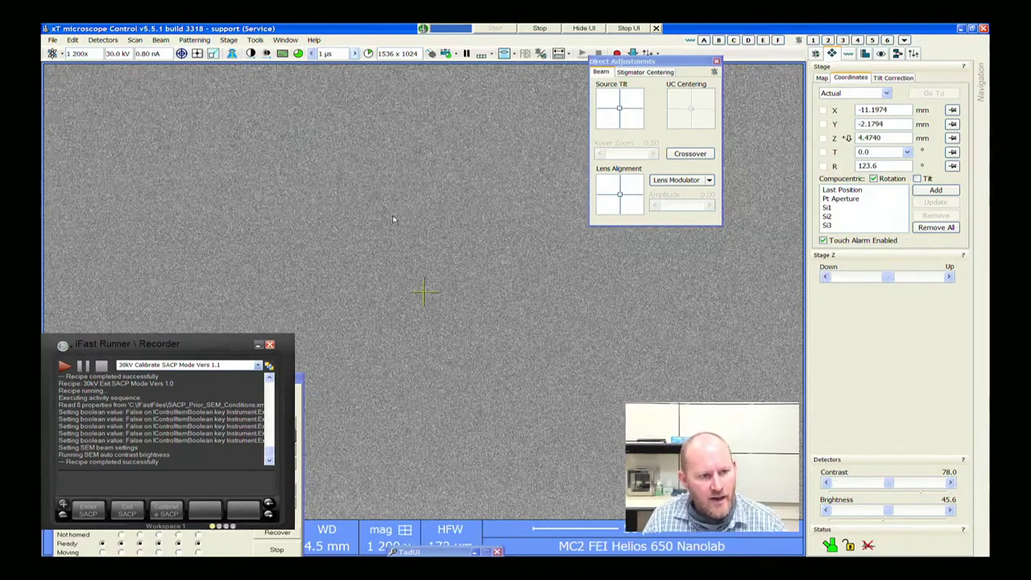
scroll(393, 219, down, 2)
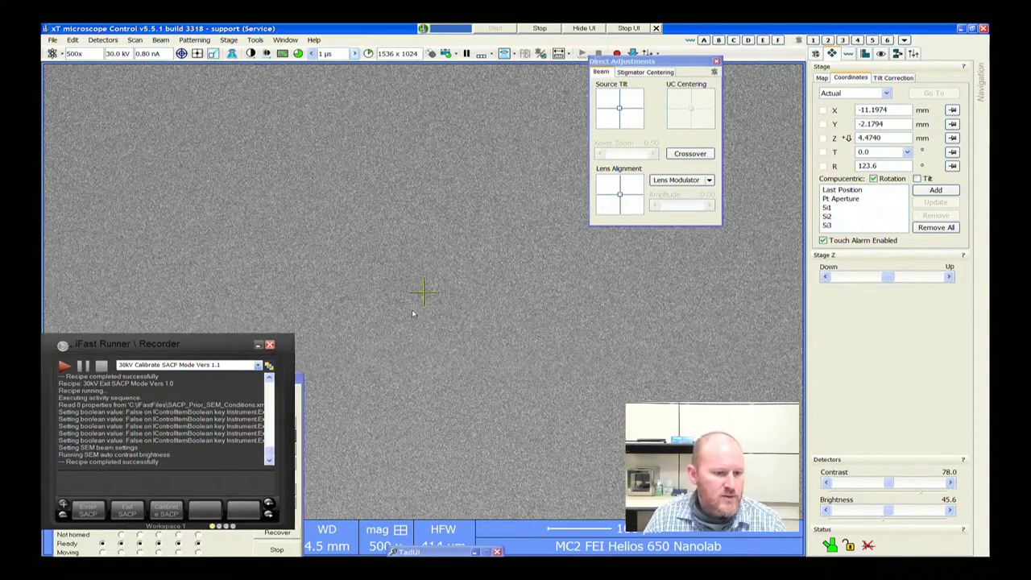
scroll(408, 342, down, 3)
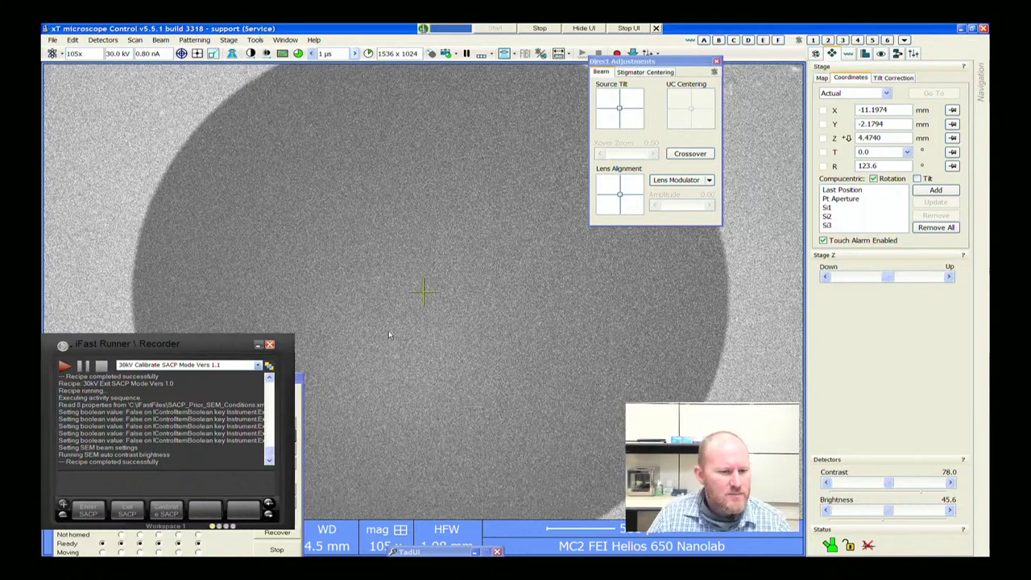
Show all four image views and refocus the electron image to a working distance of about 4.0 mm
key(F5)
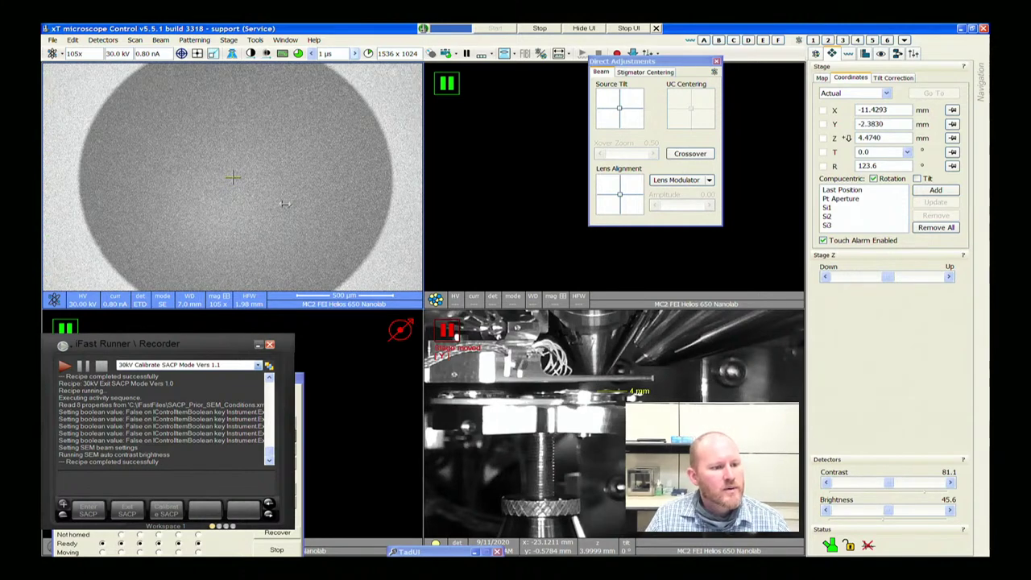
drag(285, 204, 198, 191)
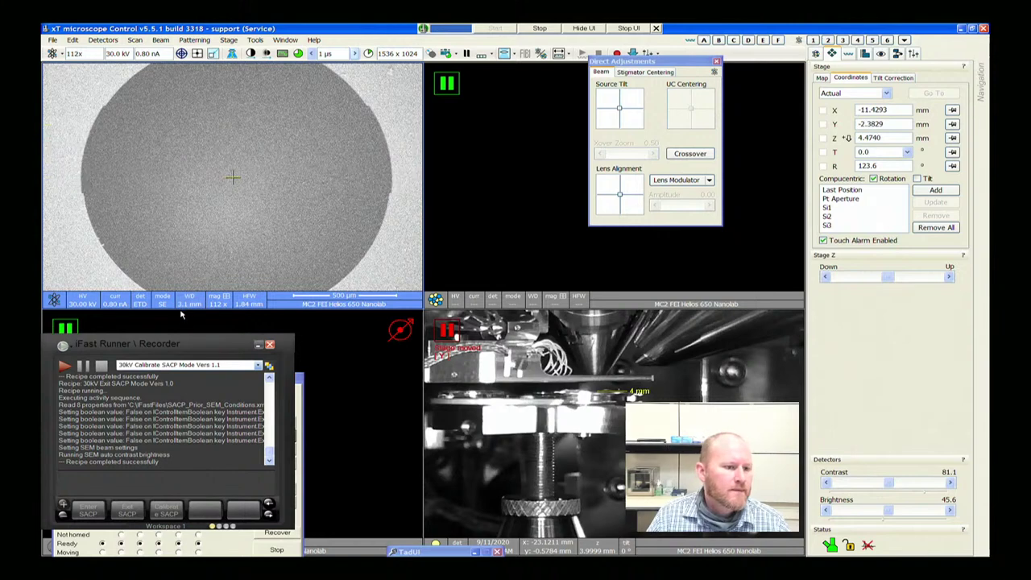
drag(201, 185, 231, 182)
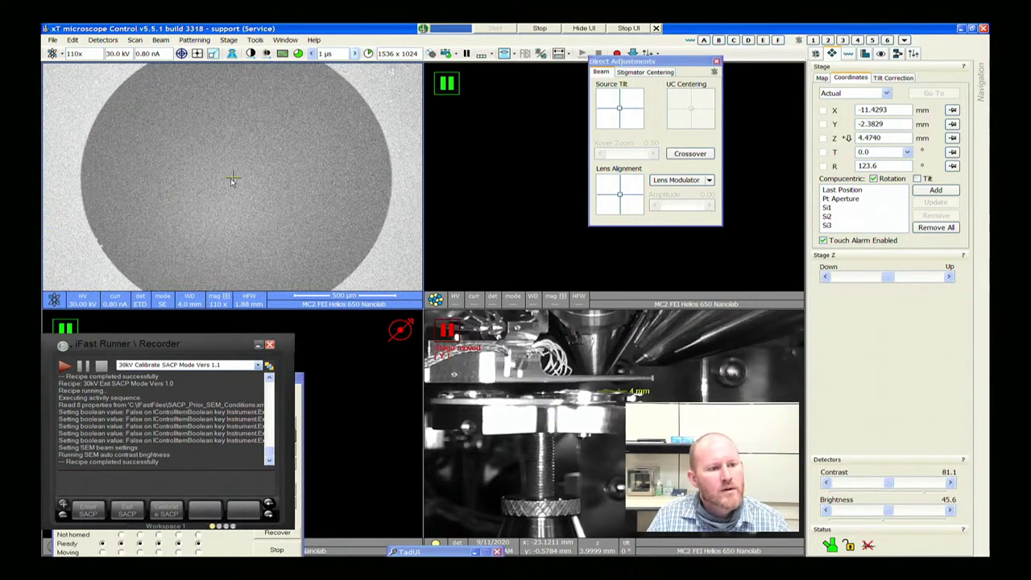
Drive the stage to the silicon piece's diagonal edge and bring the edge to the centre of the electron image
double_click(154, 234)
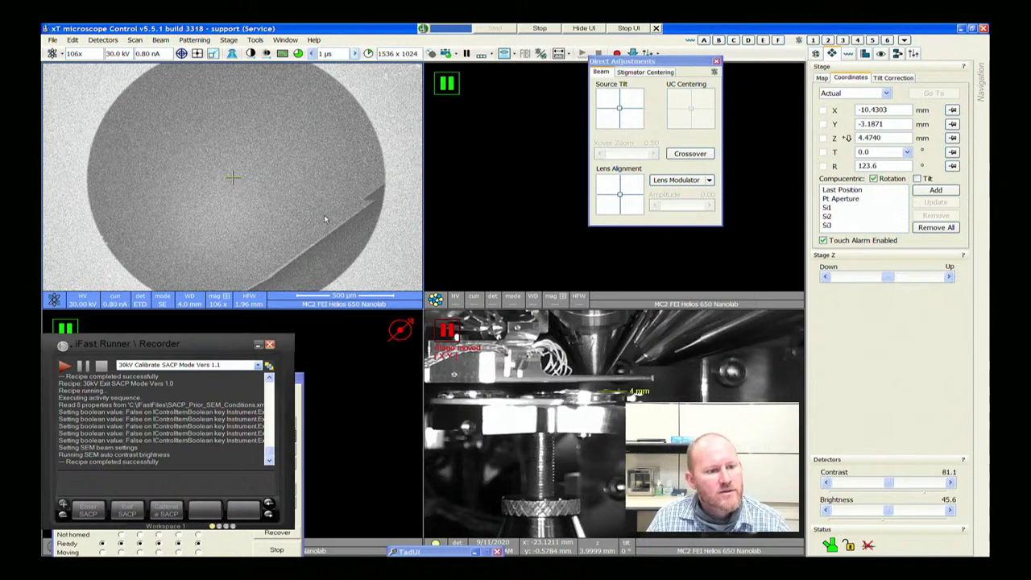
double_click(343, 210)
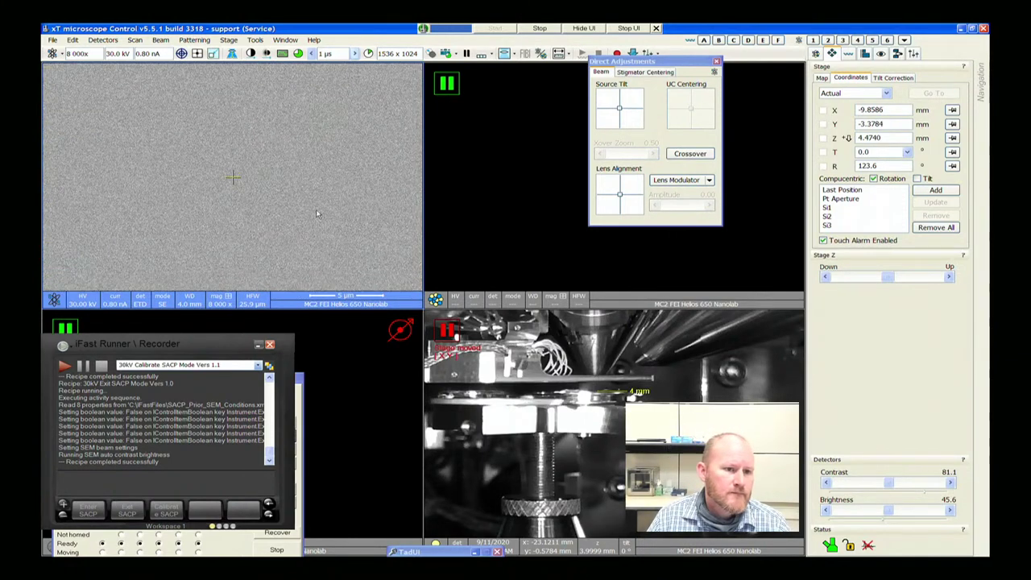
double_click(377, 257)
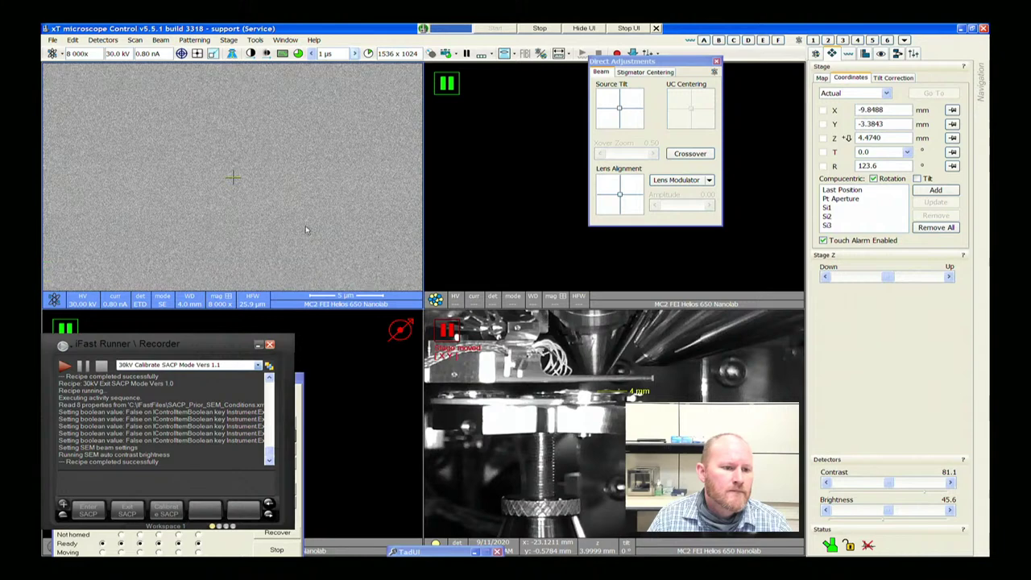
double_click(277, 204)
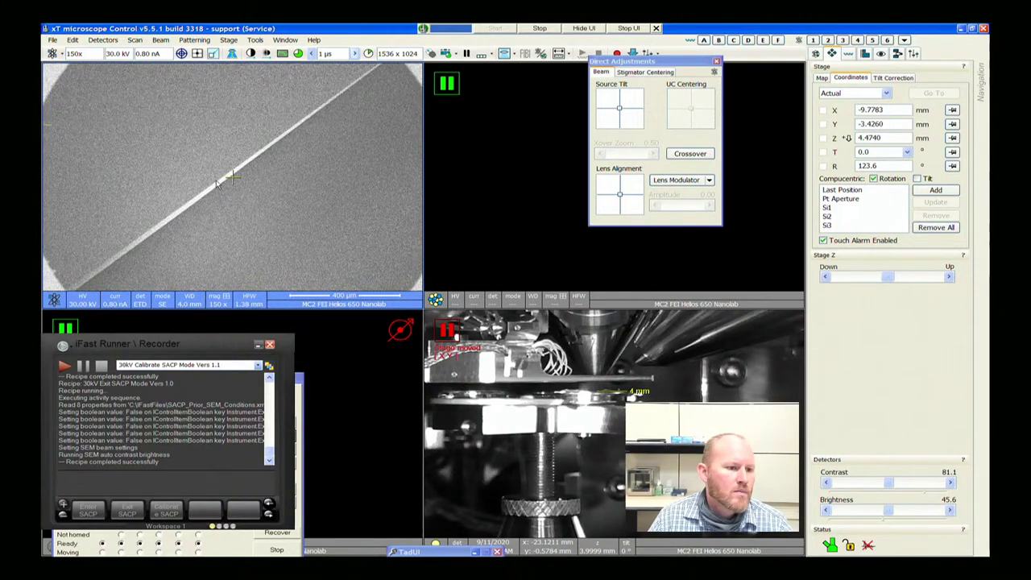
double_click(224, 179)
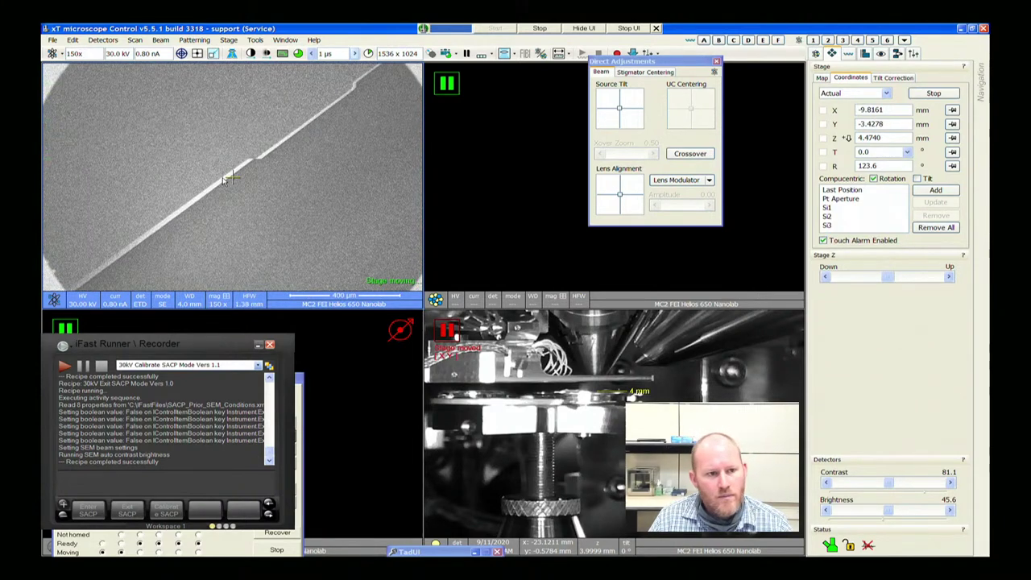
Focus on the silicon's diagonal edge at up to 15,000x magnification, reaching a working distance of about 4.1 mm
scroll(254, 187, up, 3)
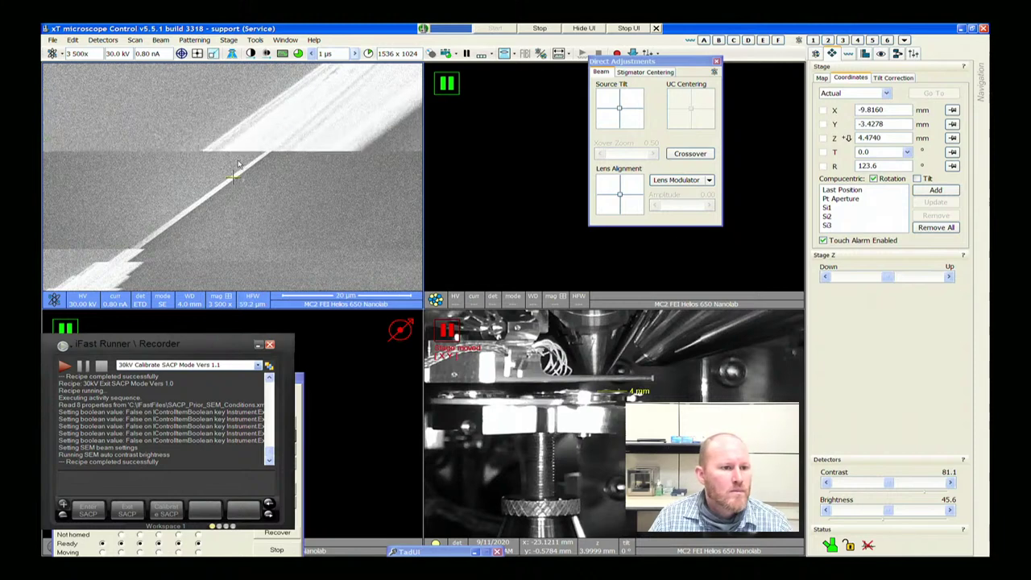
double_click(190, 161)
scroll(192, 160, up, 4)
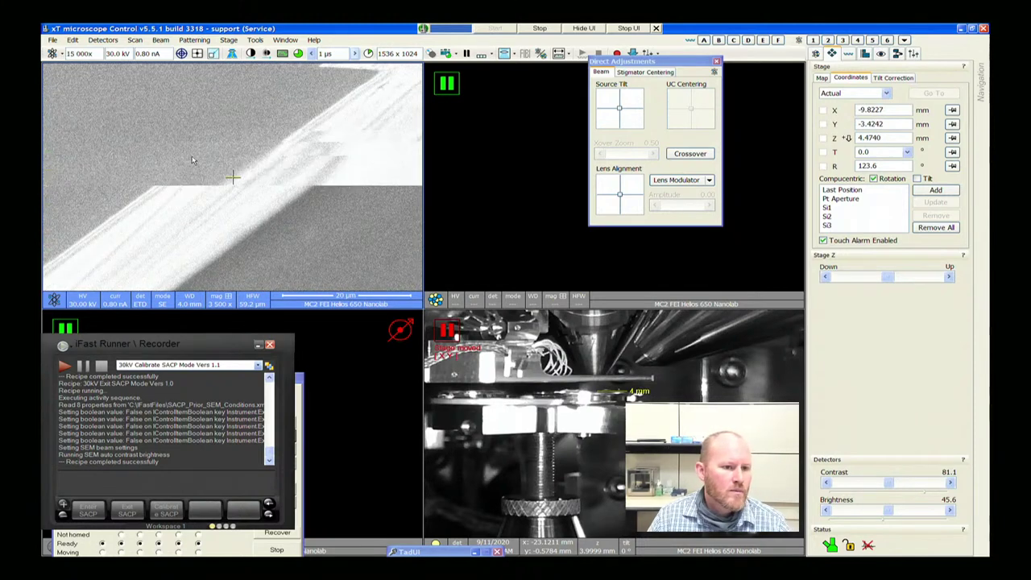
drag(200, 164, 198, 140)
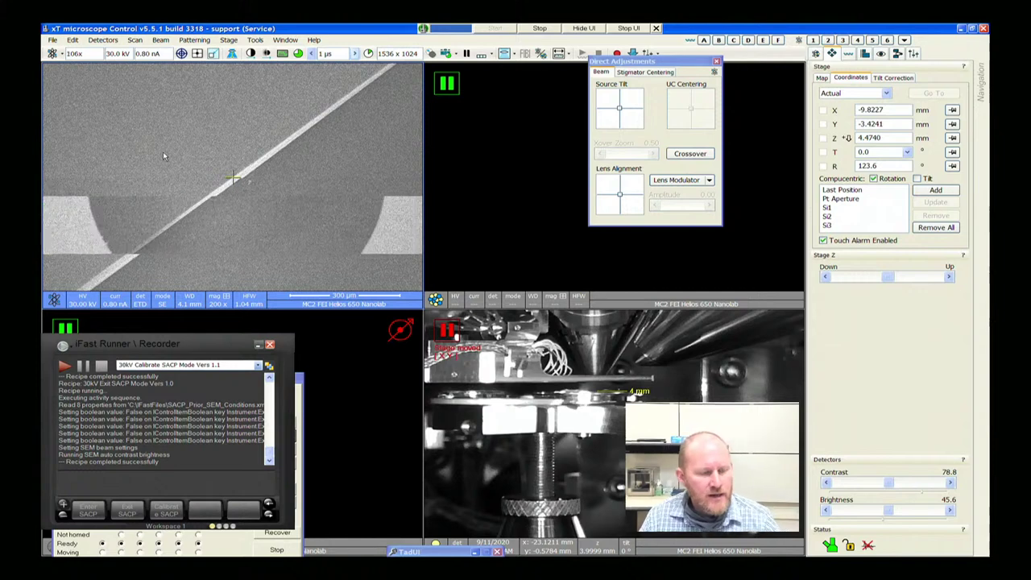
Return to 106x magnification and drive the stage away from the diagonal edge onto the open silicon surface
scroll(163, 152, down, 2)
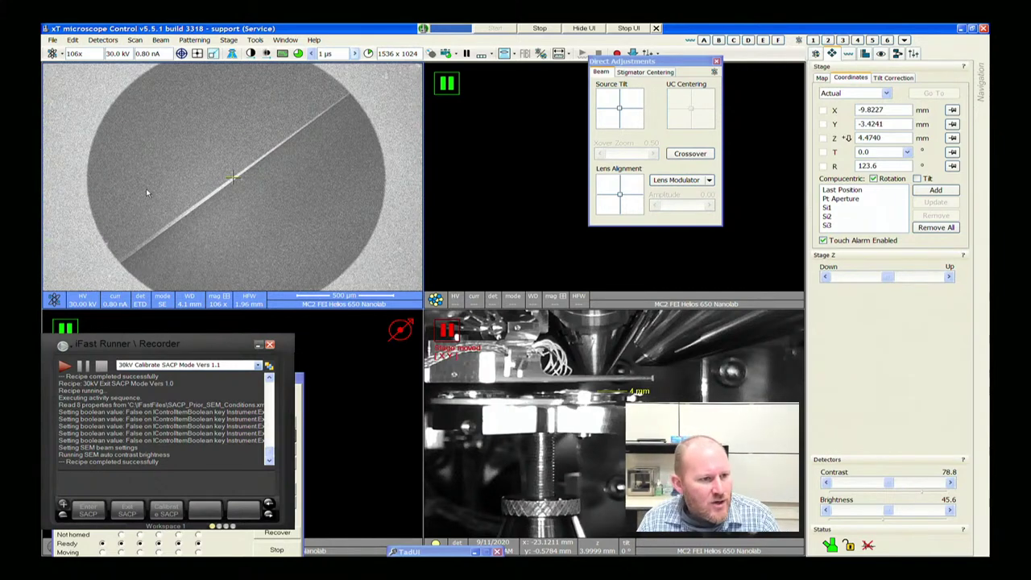
double_click(171, 116)
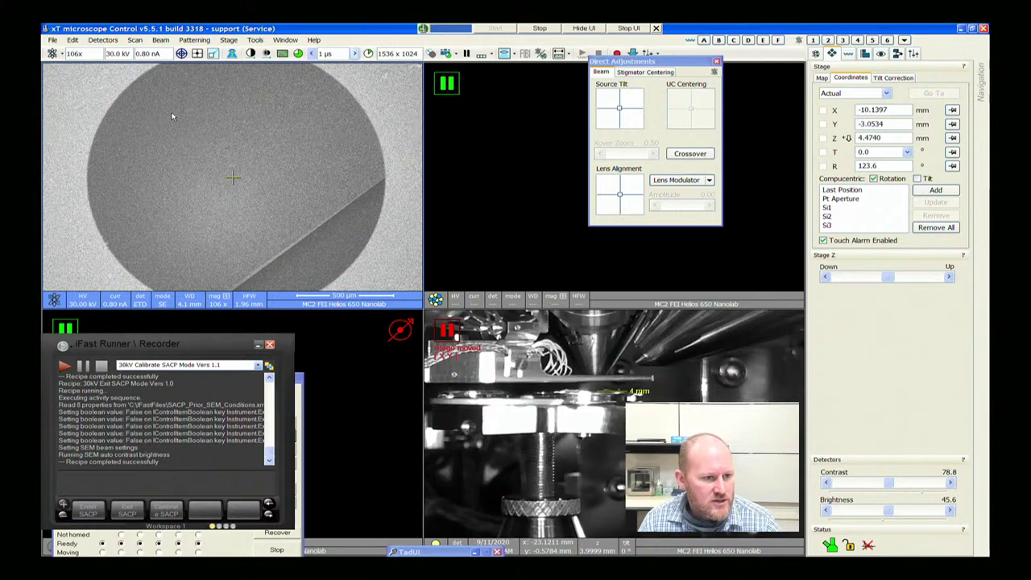
click(103, 41)
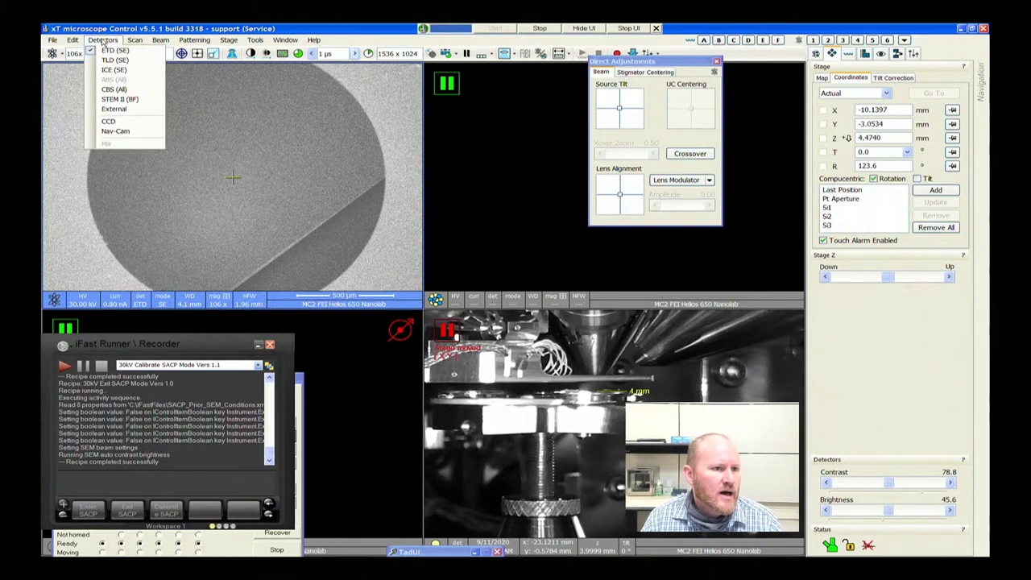
mouse_move(135, 40)
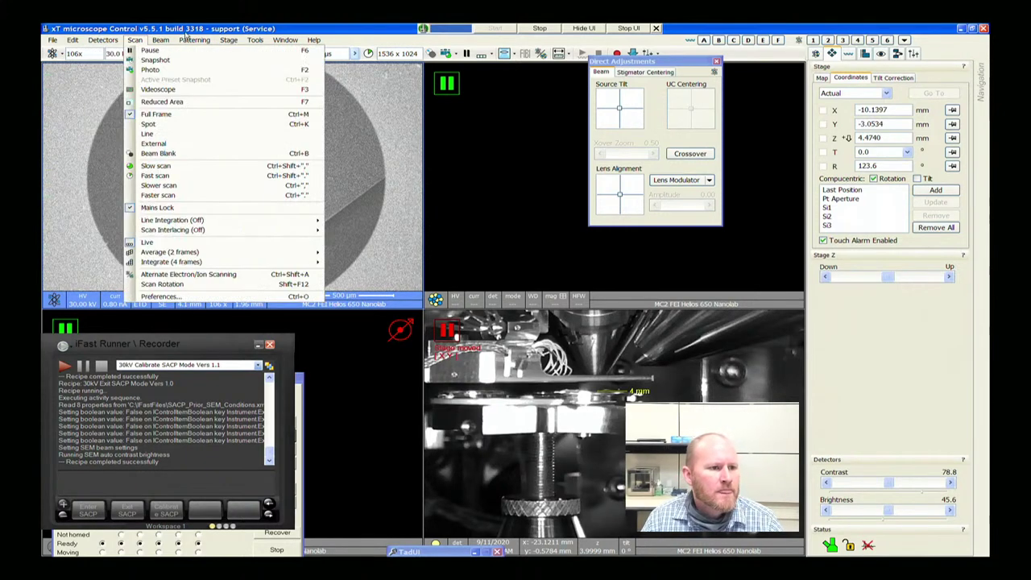
click(313, 29)
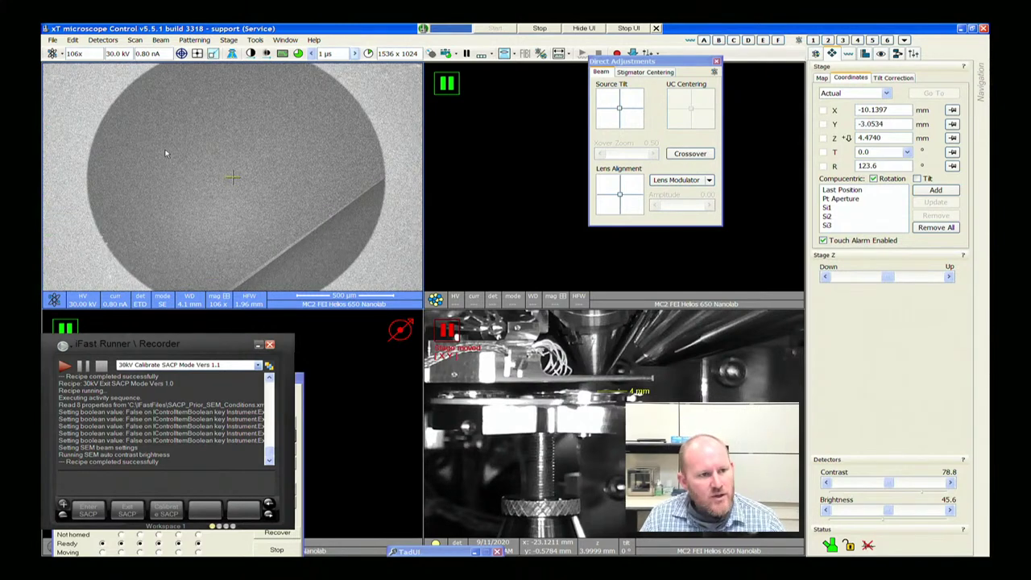
double_click(143, 189)
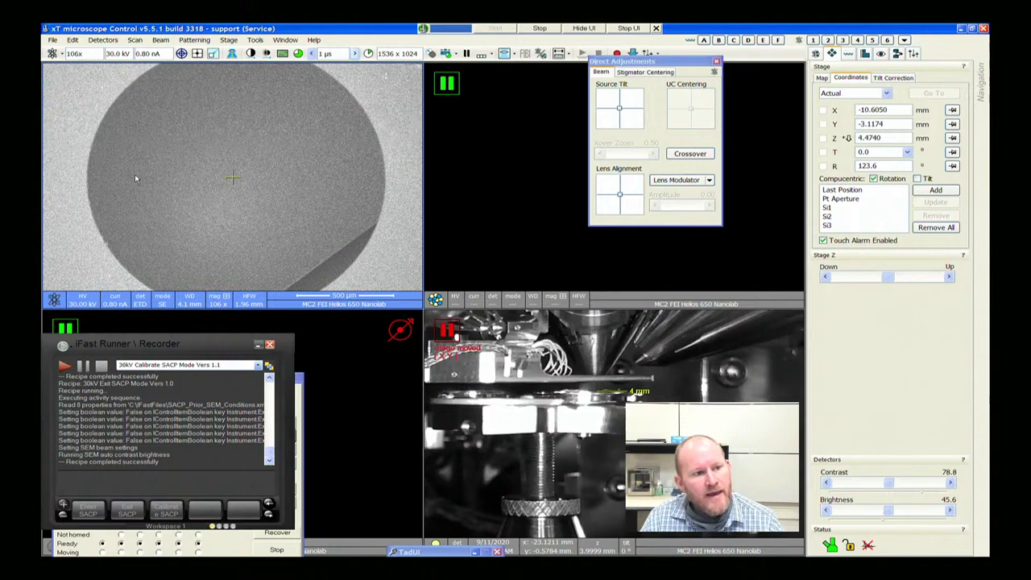
double_click(135, 174)
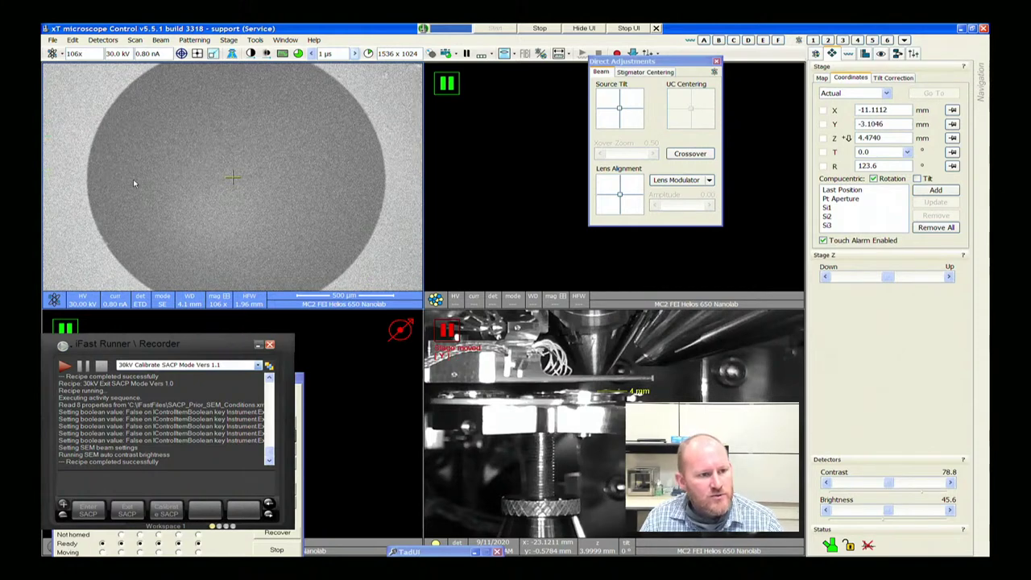
double_click(126, 187)
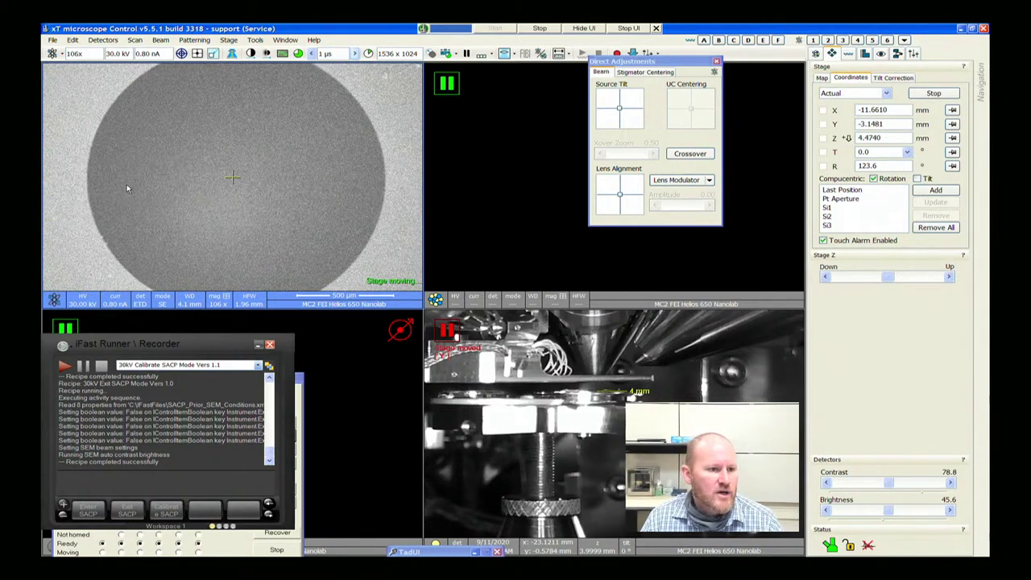
Switch to the CBS (All) detector and centre a dark particle near the silicon's edge at 650x magnification
click(103, 39)
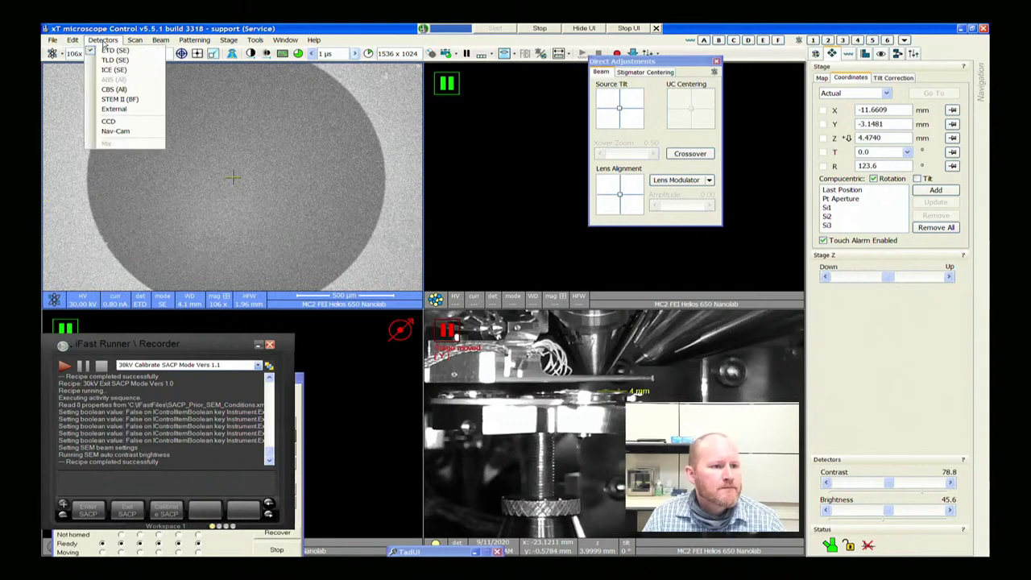
click(107, 89)
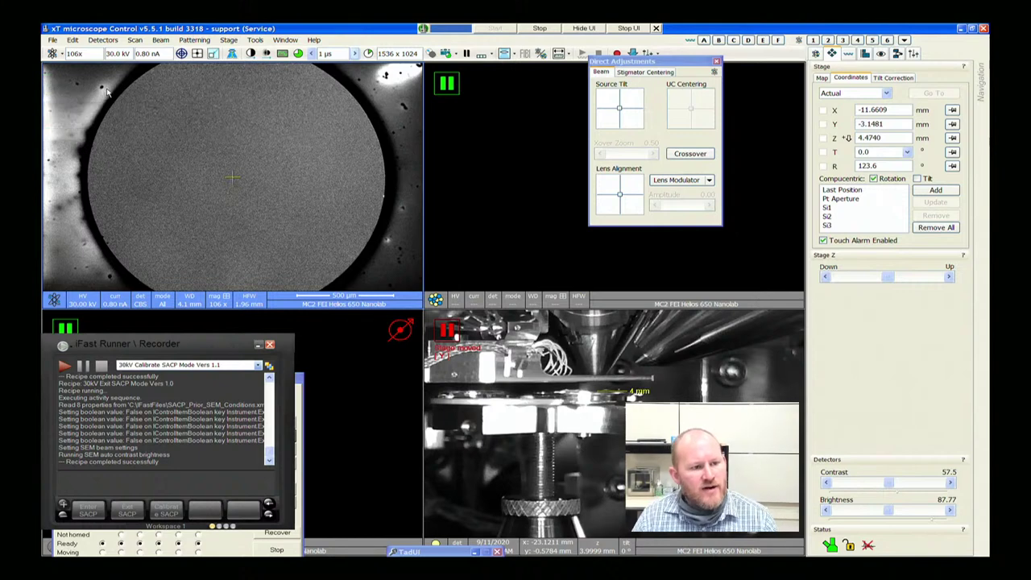
double_click(350, 196)
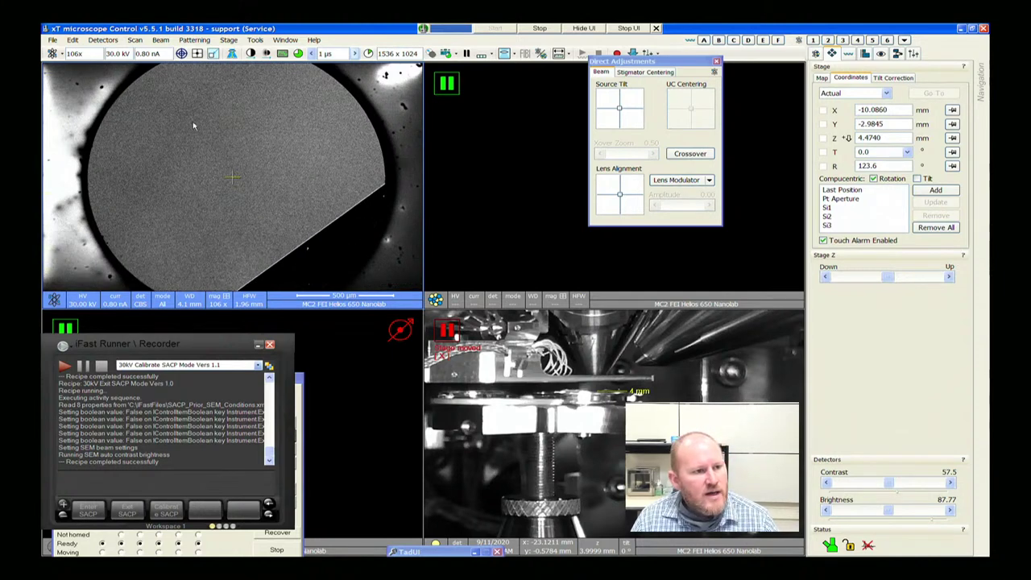
double_click(271, 99)
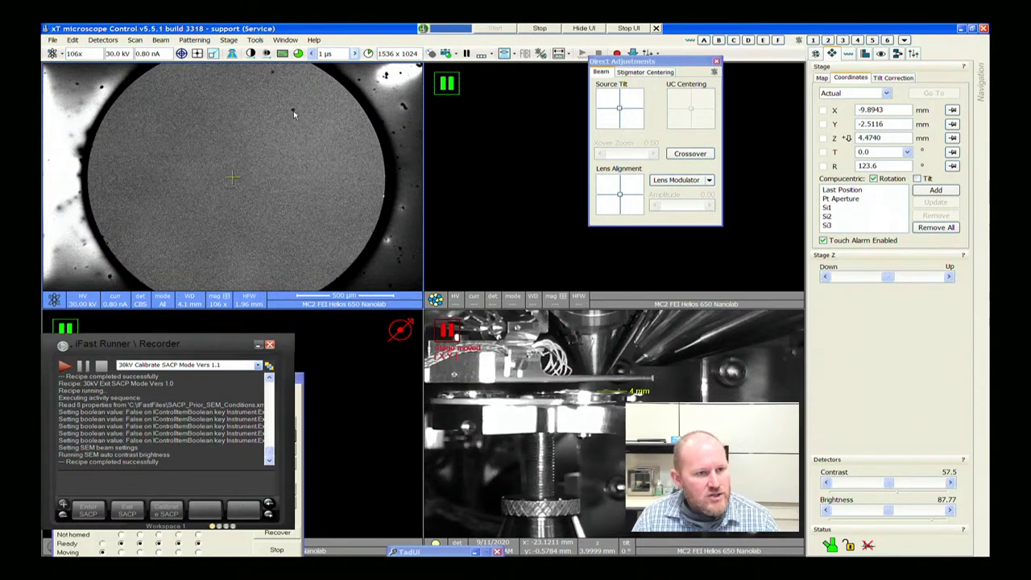
double_click(293, 111)
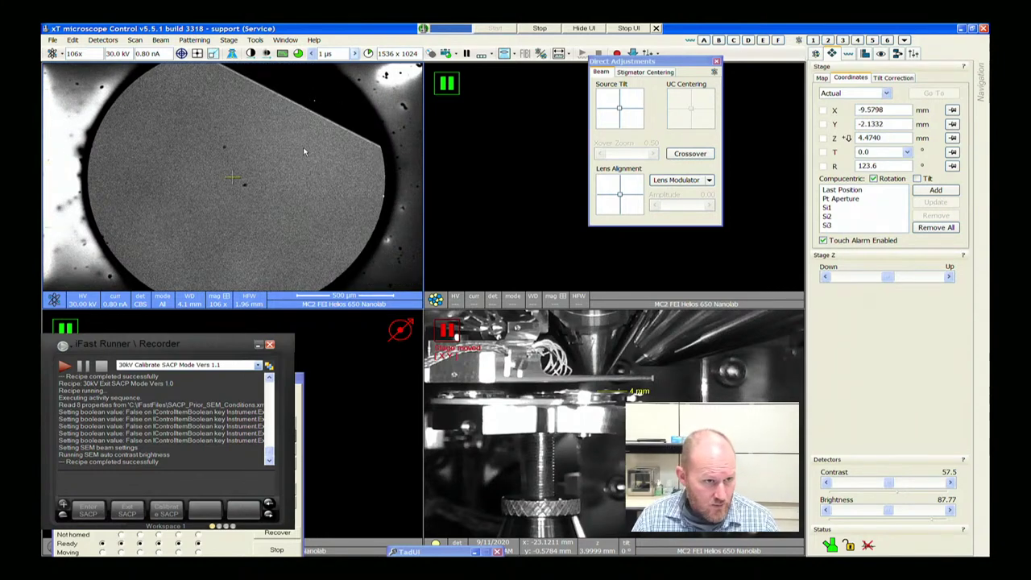
scroll(273, 181, up, 5)
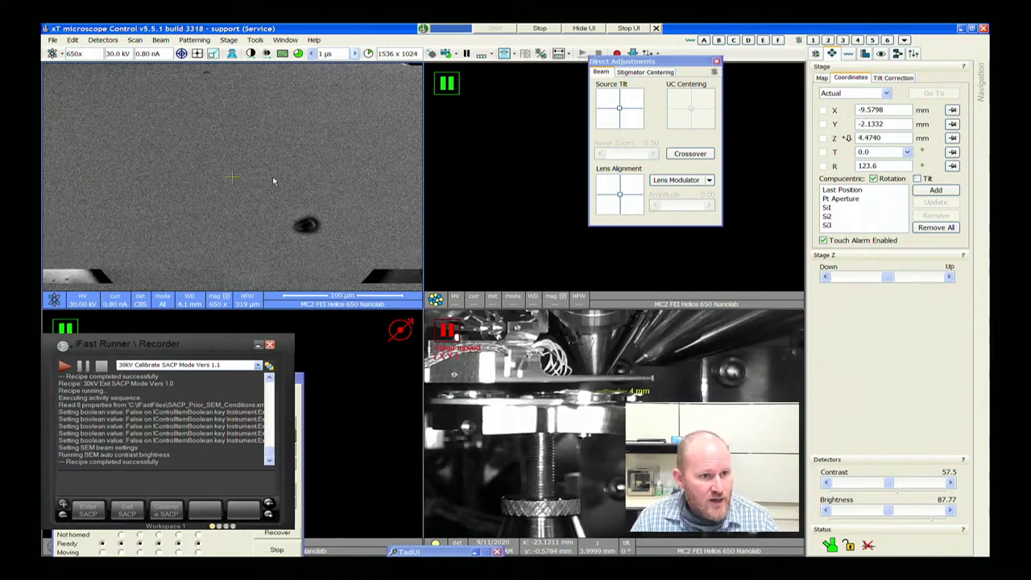
double_click(301, 227)
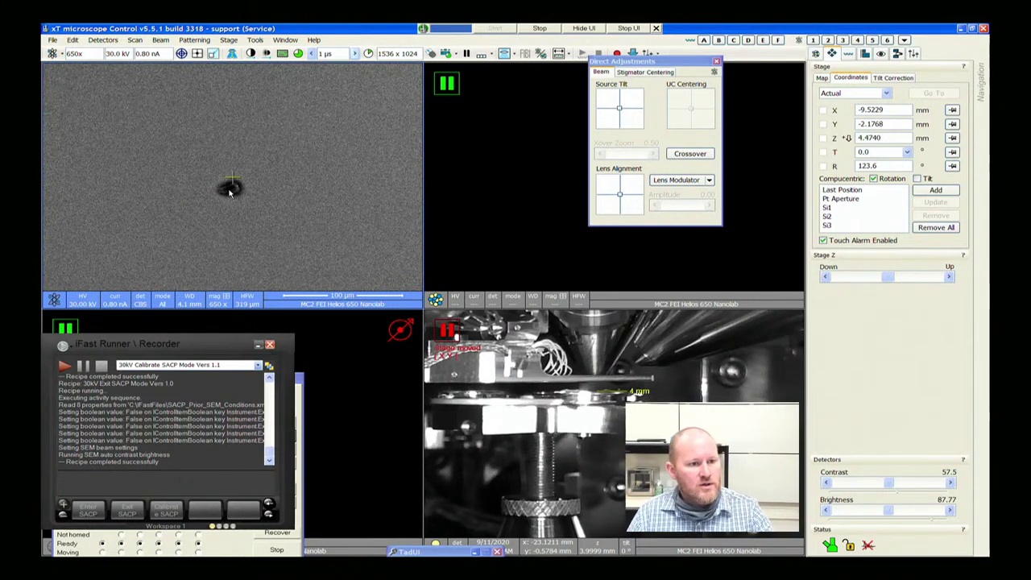
Centre the dark particle near the silicon's edge at up to 12,000x magnification and switch to the ETD (SE) detector
double_click(226, 191)
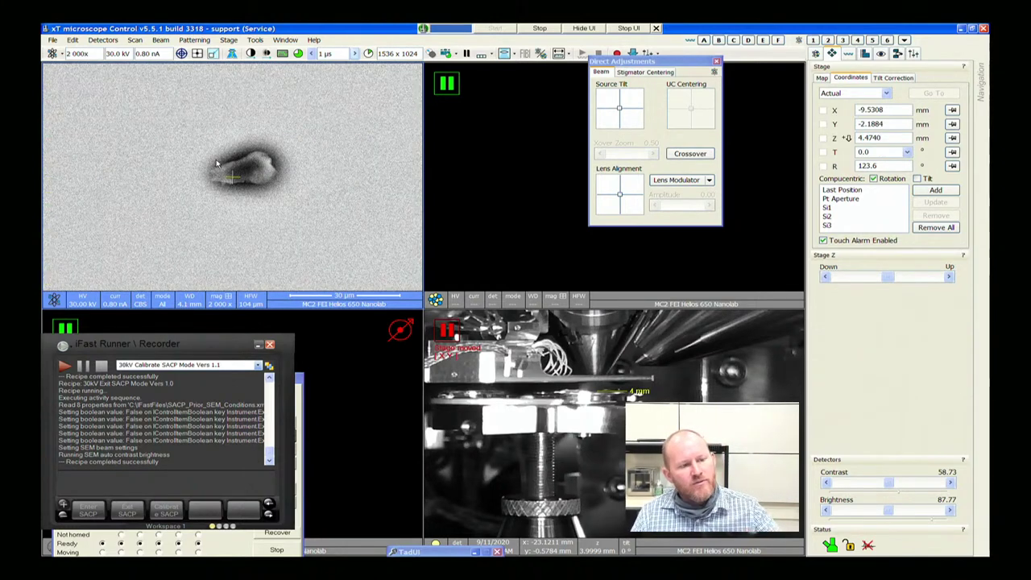
double_click(238, 169)
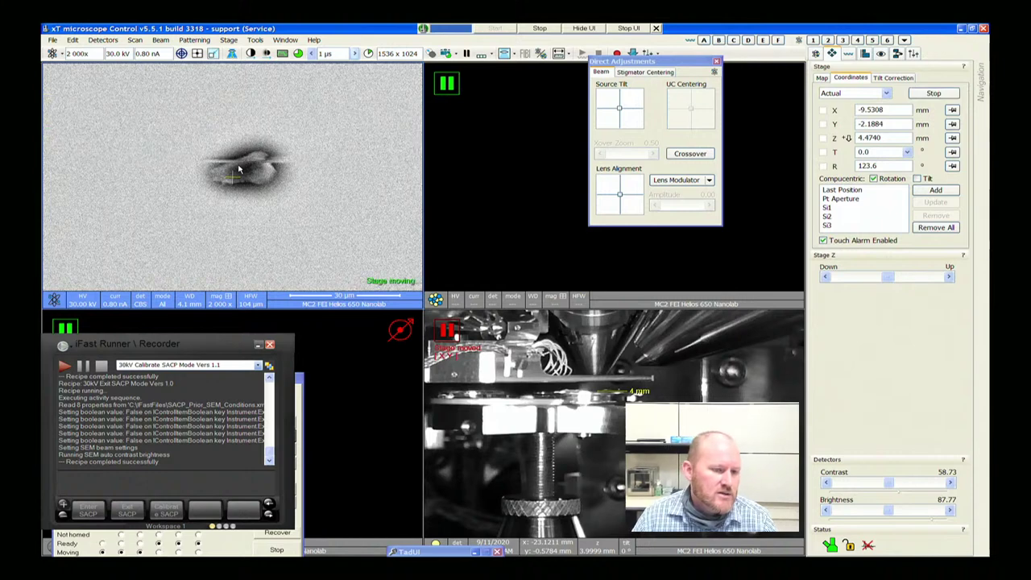
click(119, 41)
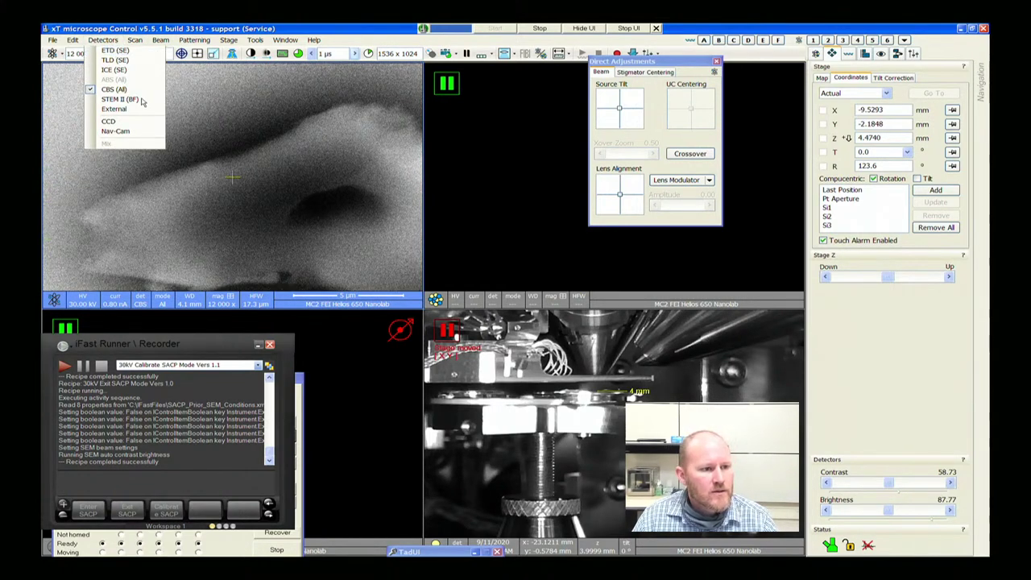
click(115, 50)
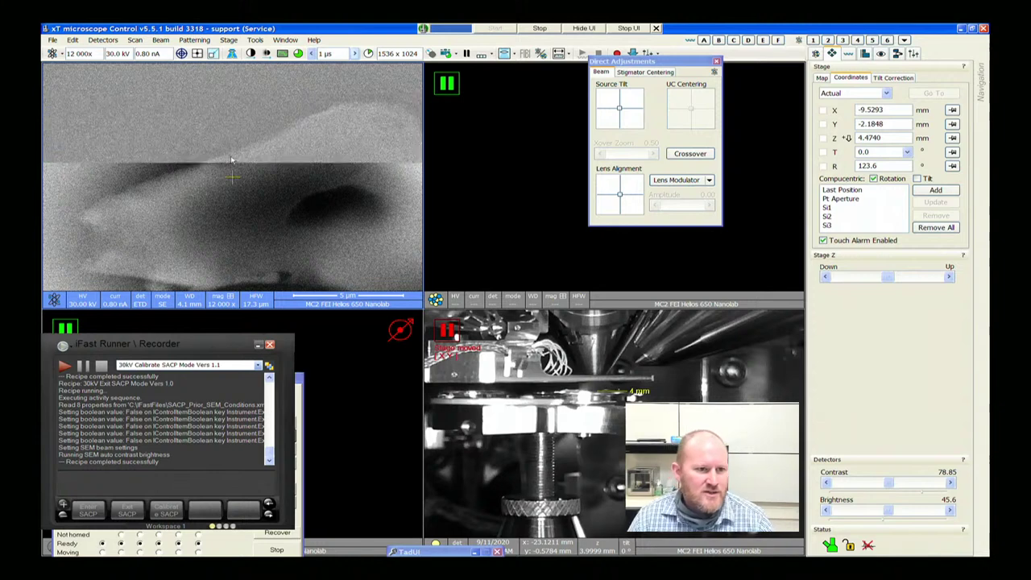
Bring the particle to a 4.0 mm working distance, and drive the stage onto the open silicon at 150x magnification
scroll(202, 160, down, 5)
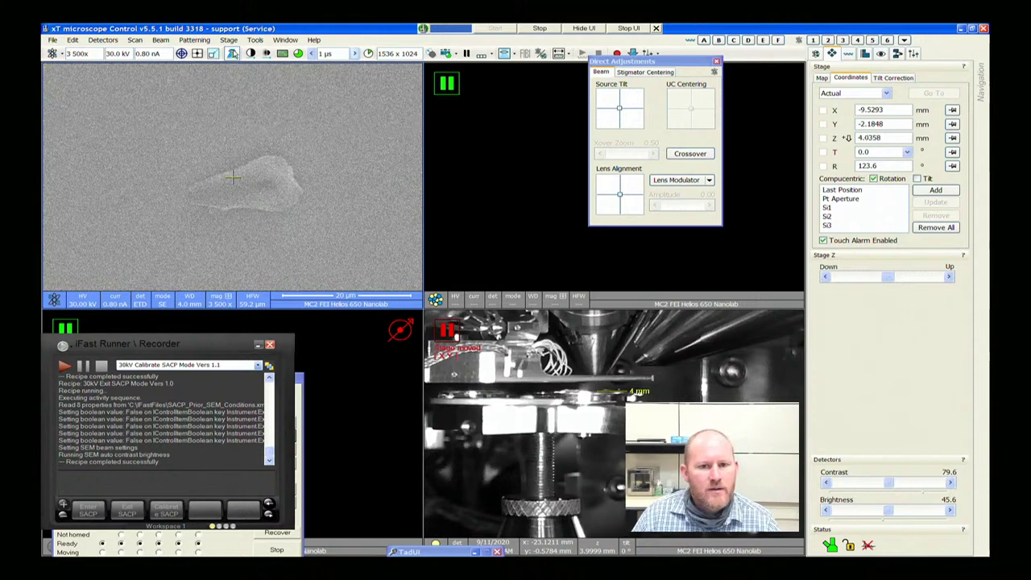
scroll(263, 152, down, 5)
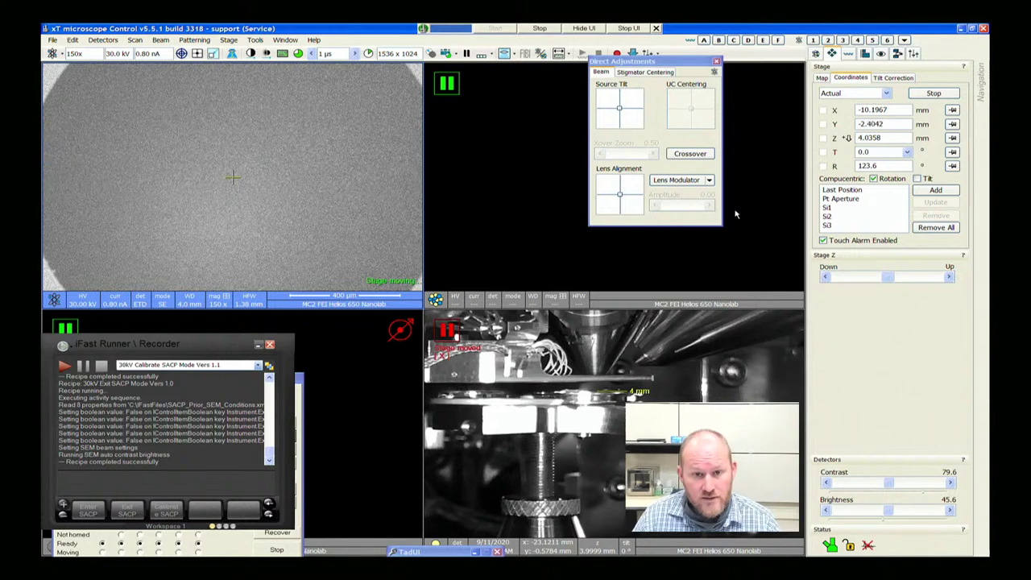
Enter SACP mode with the CBS (All) detector and scan the channeling pattern with reduced brightness and a 30 µs dwell time
click(94, 41)
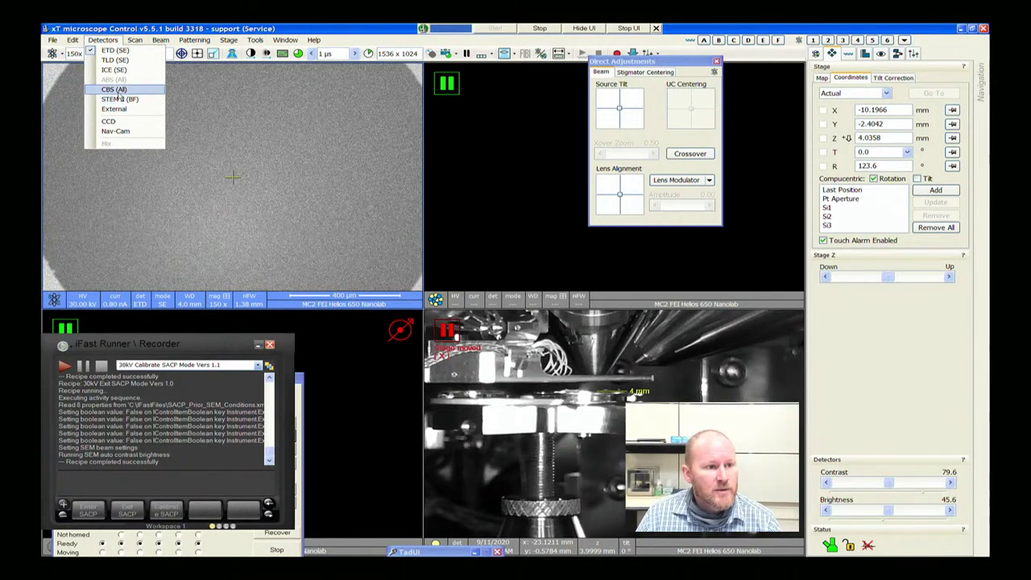
click(85, 511)
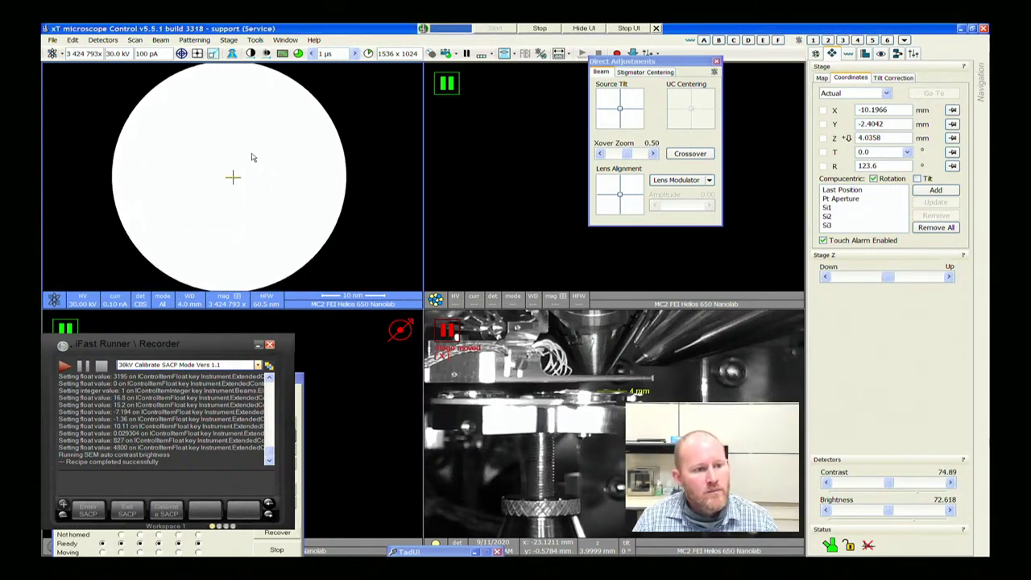
key(ctrl+r)
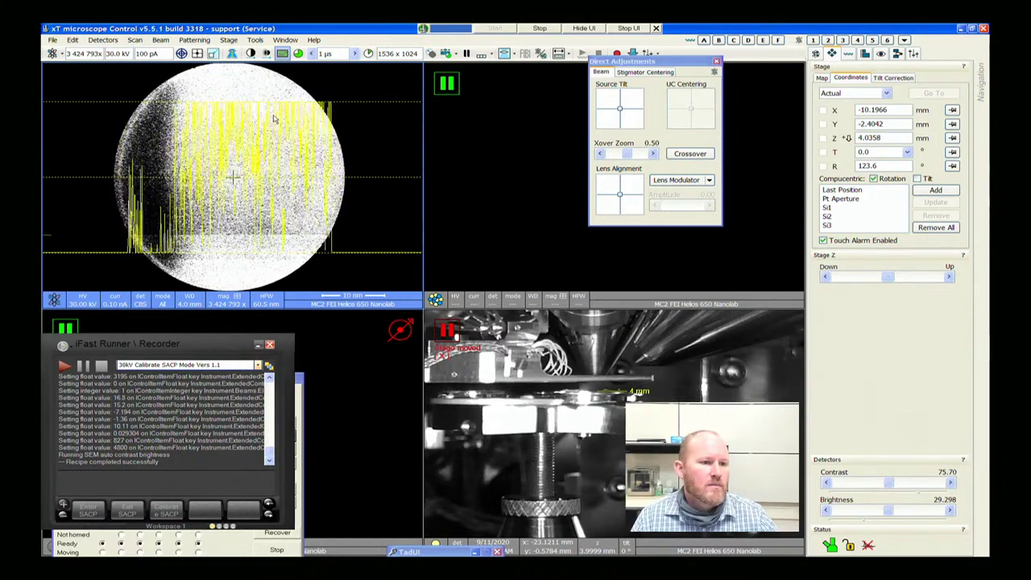
click(312, 53)
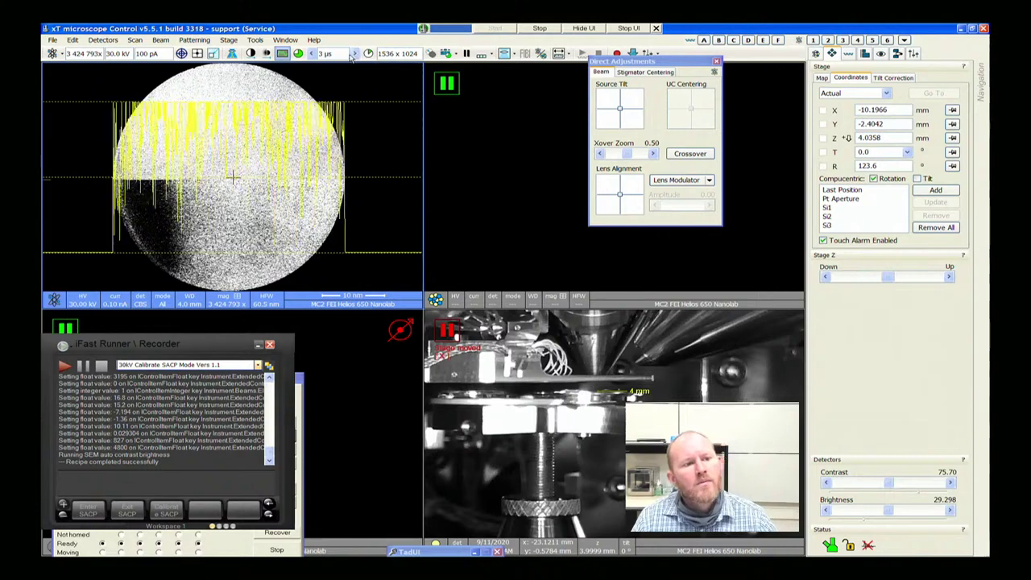
click(312, 53)
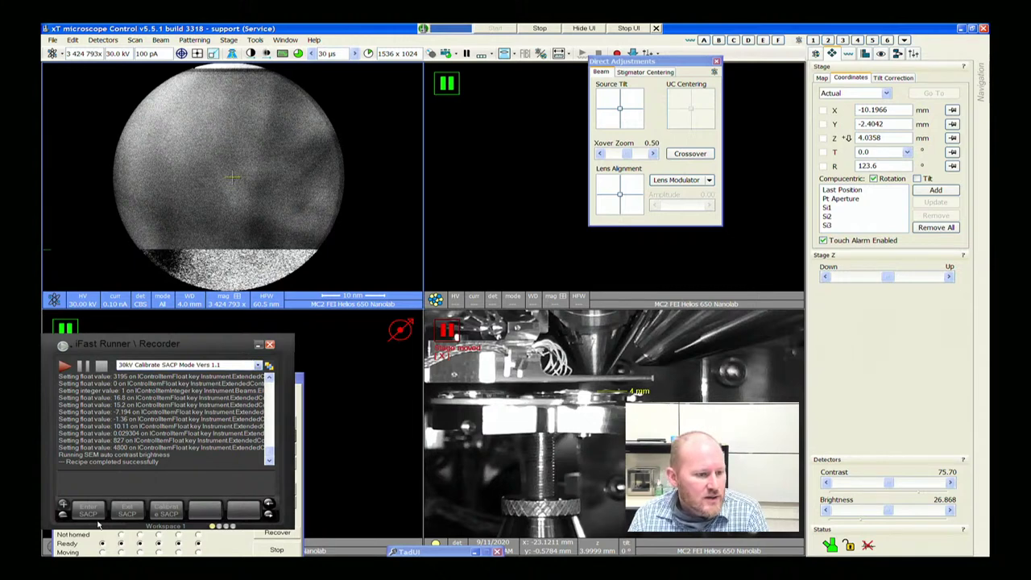
Run the recipe that exits SACP mode and set the scan dwell time to 50 ns
click(124, 517)
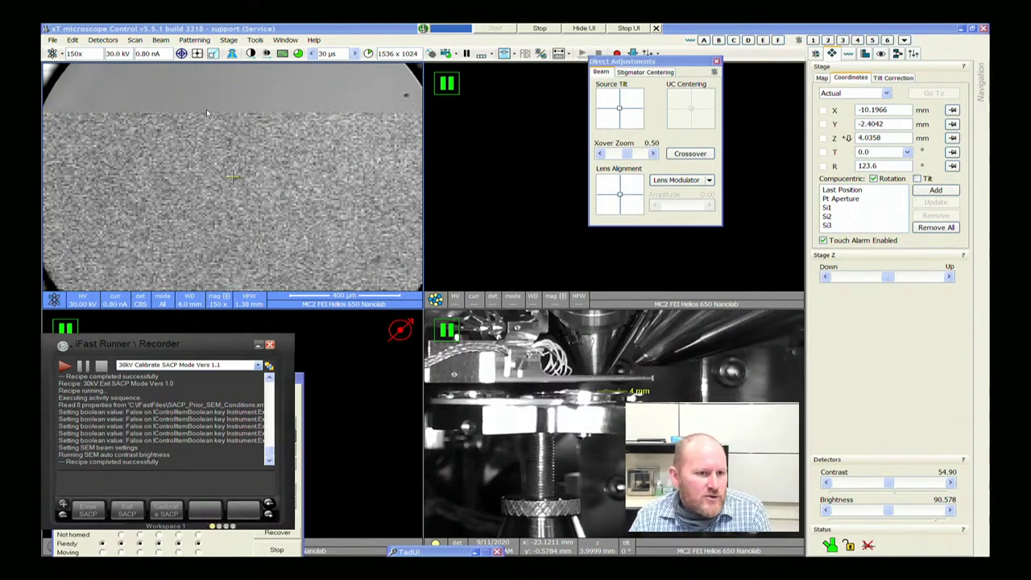
click(354, 53)
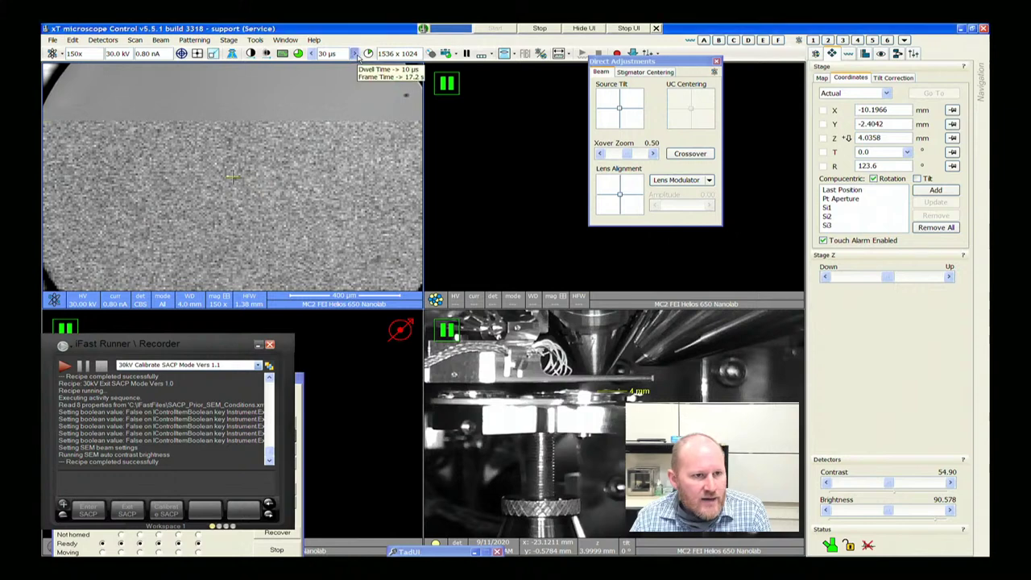
click(354, 53)
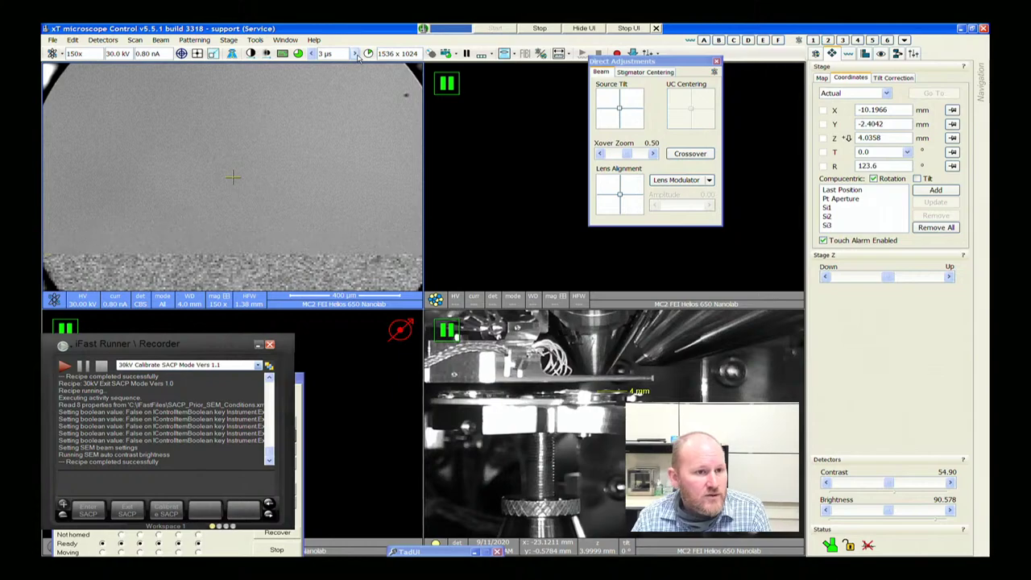
click(355, 53)
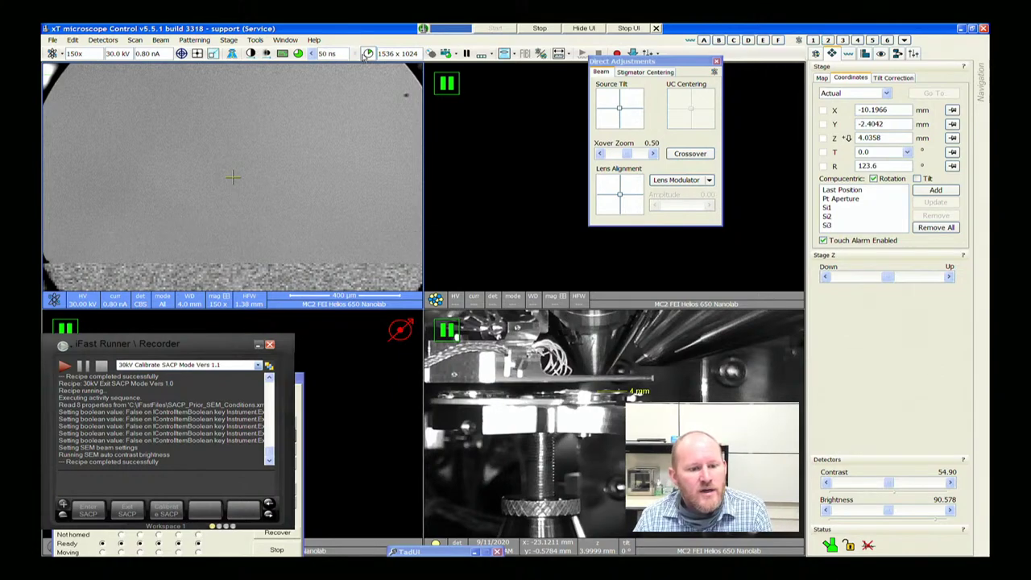
click(356, 53)
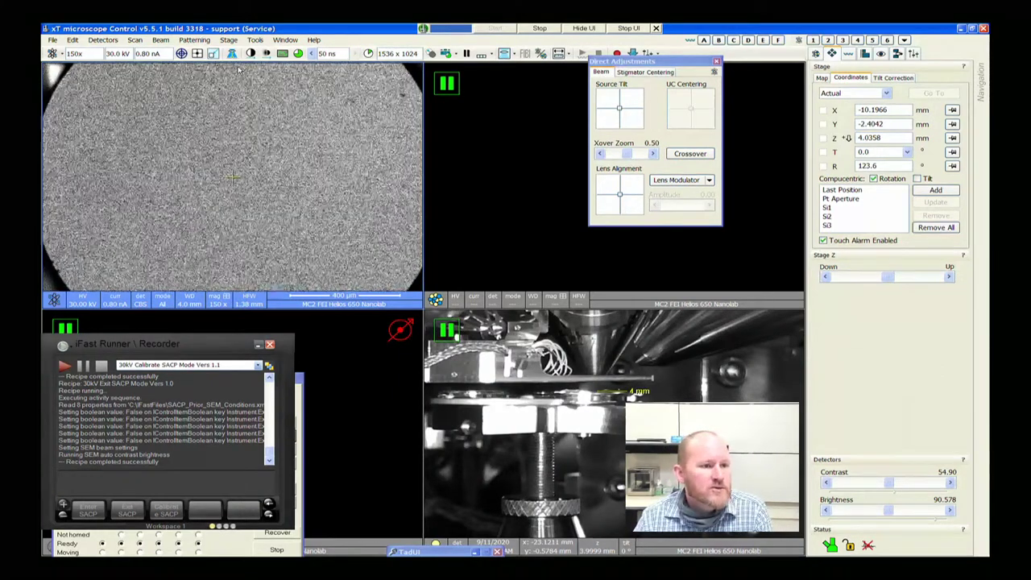
Retract the CBS detector and image with the ETD (SE) detector at a beam current of 1.6 nA
click(897, 53)
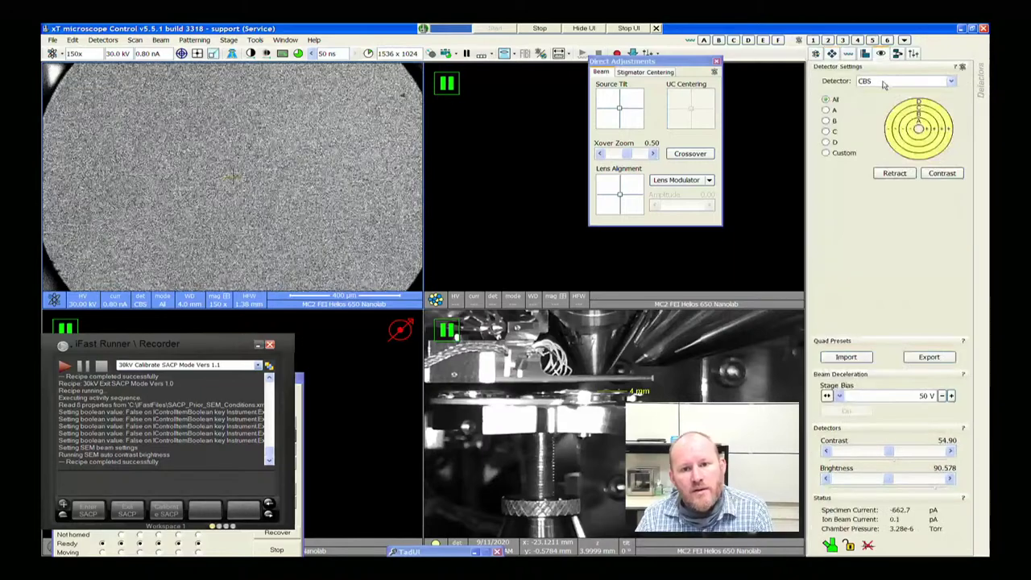
click(897, 176)
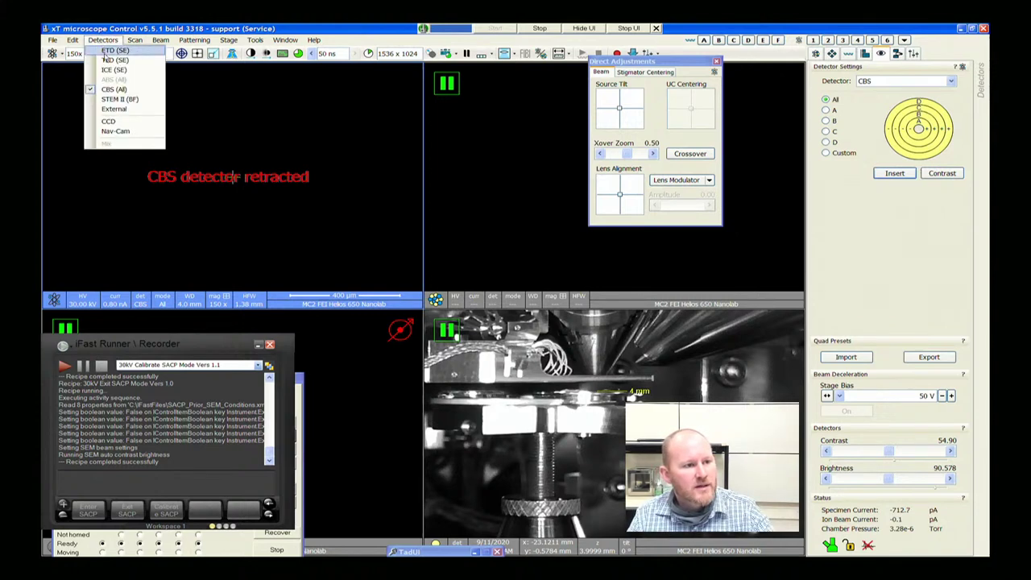
click(118, 61)
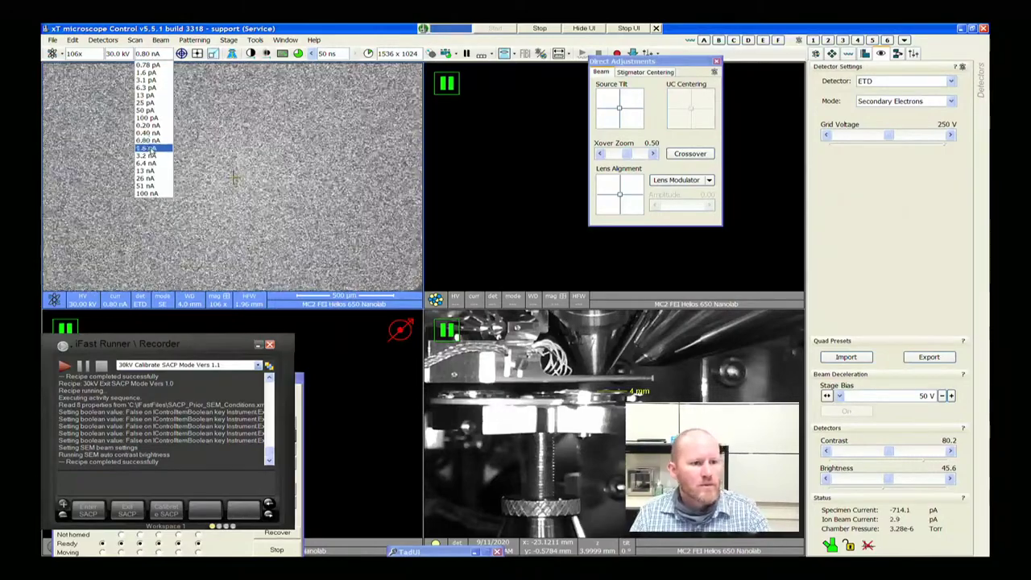
click(149, 147)
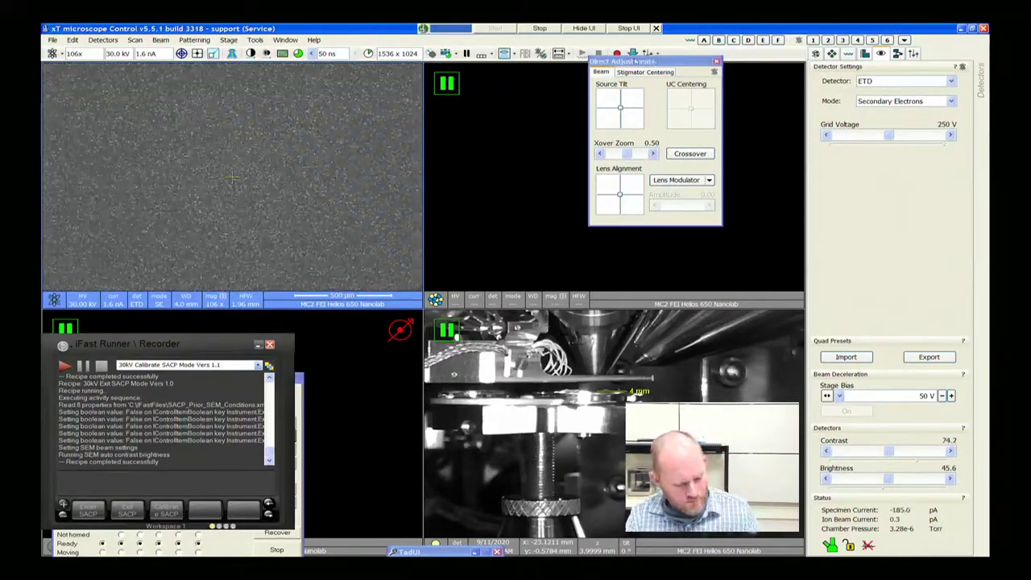
Bring up the Octupole Regulators and Optics Regulators windows and close both, along with the Direct Adjustments window
key(alt+Tab)
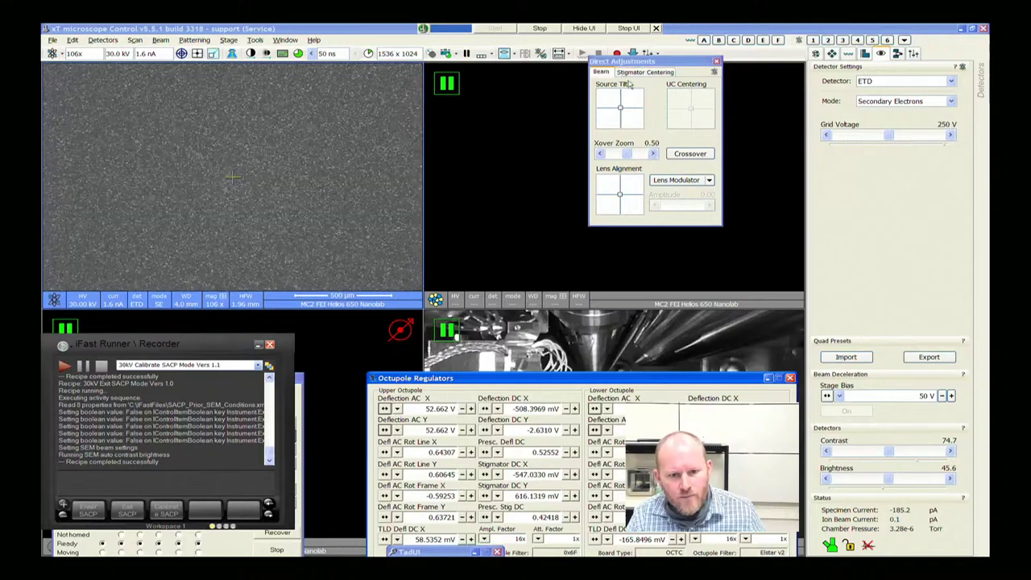
key(alt+Tab)
key(Tab)
key(Tab)
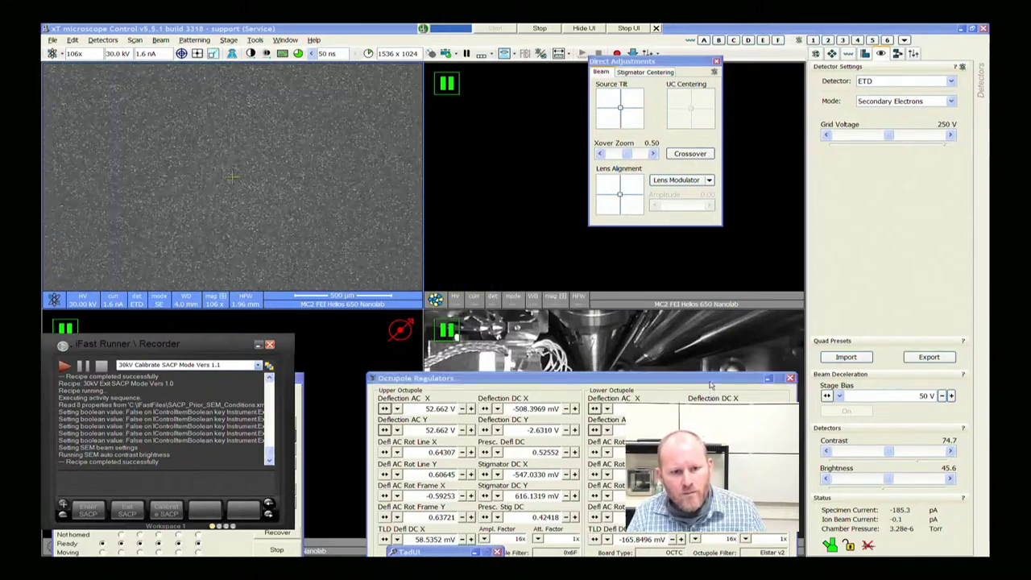
drag(710, 385, 708, 253)
key(alt+Tab)
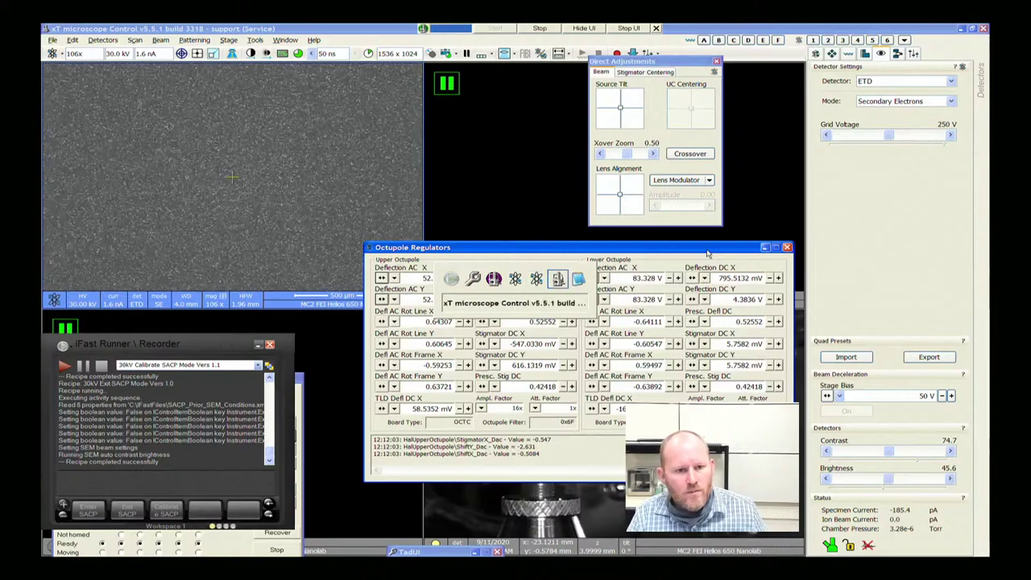
key(Tab)
key(Tab)
key(Tab)
key(Tab)
key(Tab)
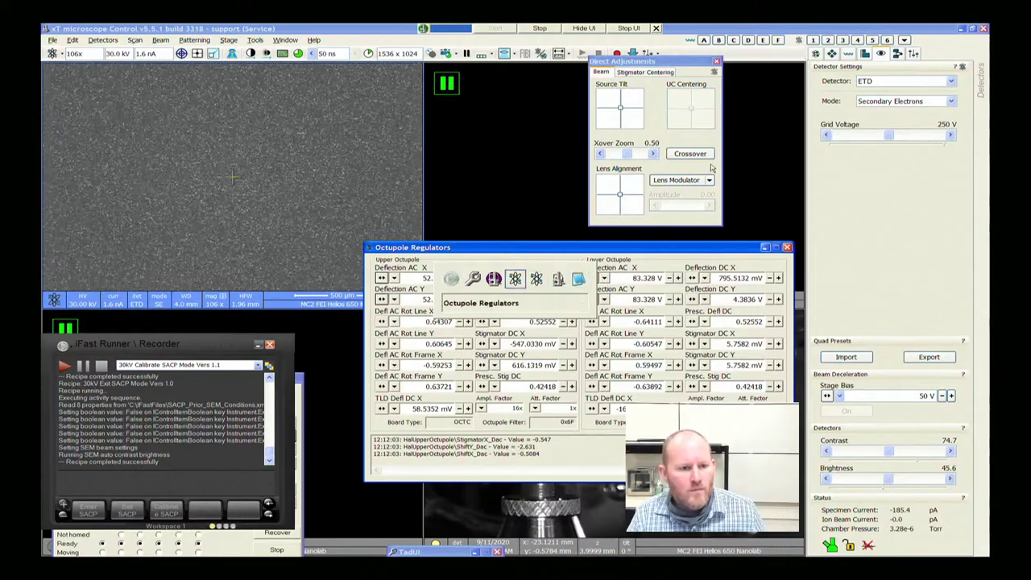
key(Tab)
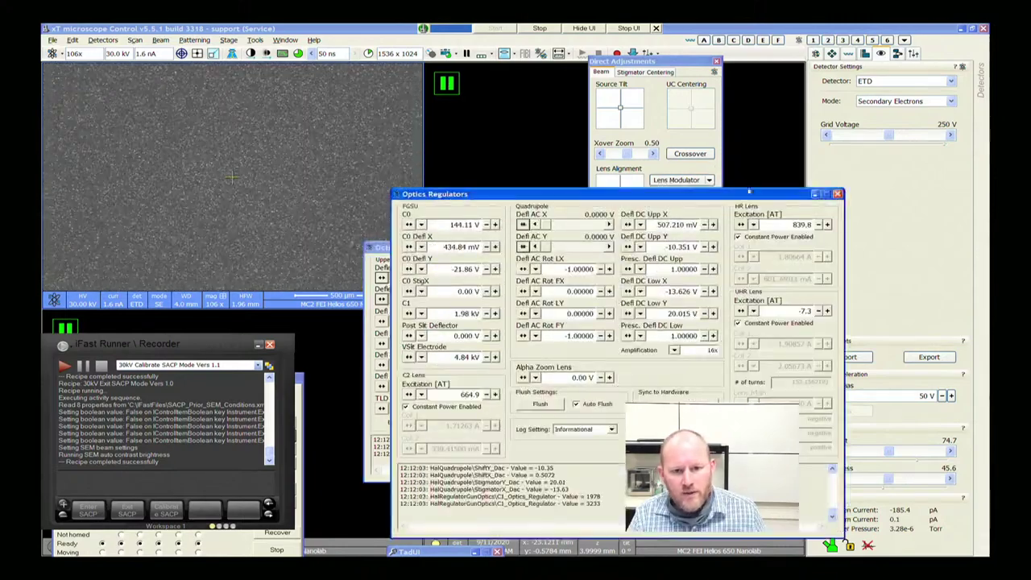
click(838, 194)
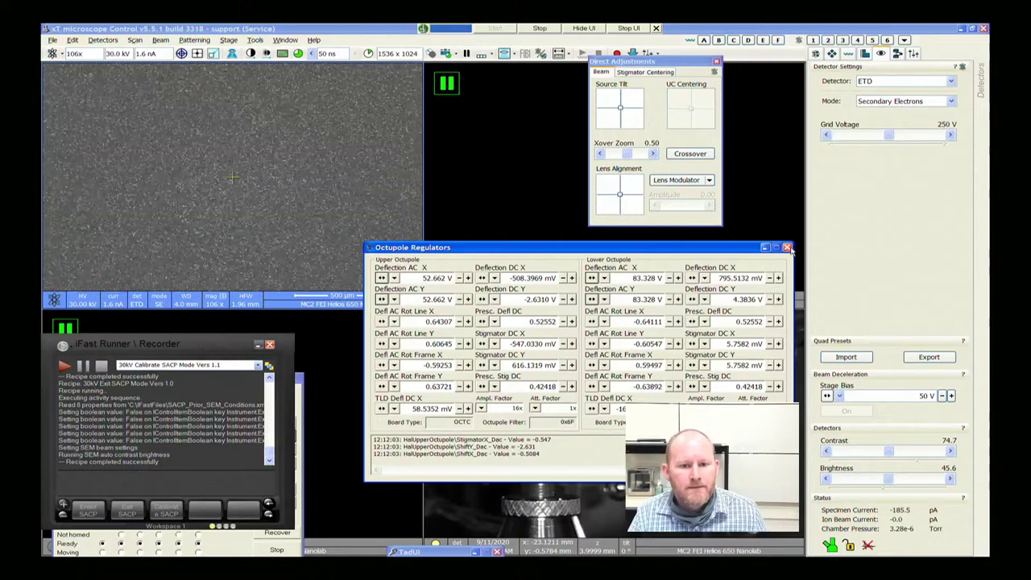
click(787, 248)
click(716, 61)
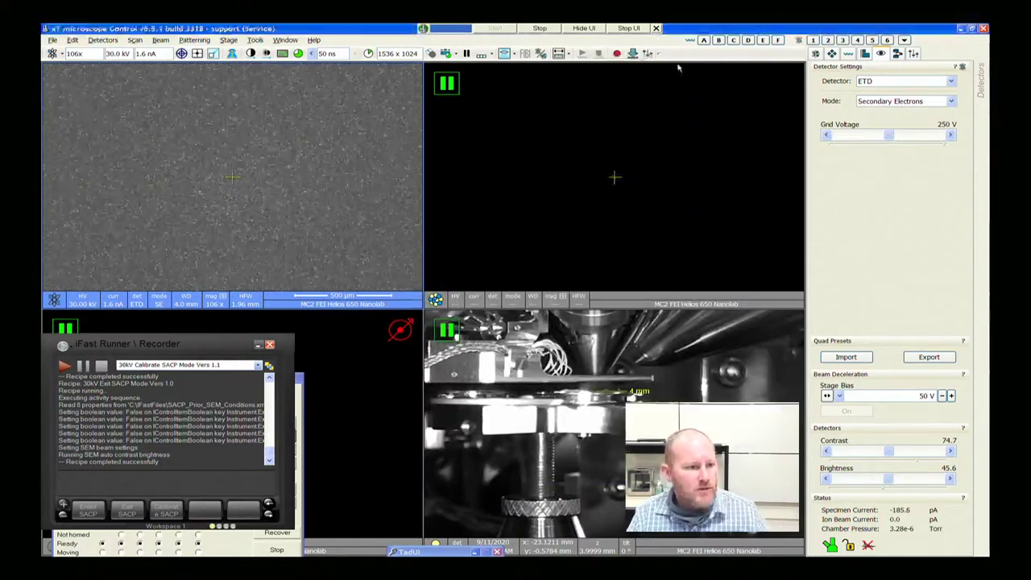
Reopen the direct beam adjustments and centre the crossover spot on the image's crosshair with the source tilt
click(197, 53)
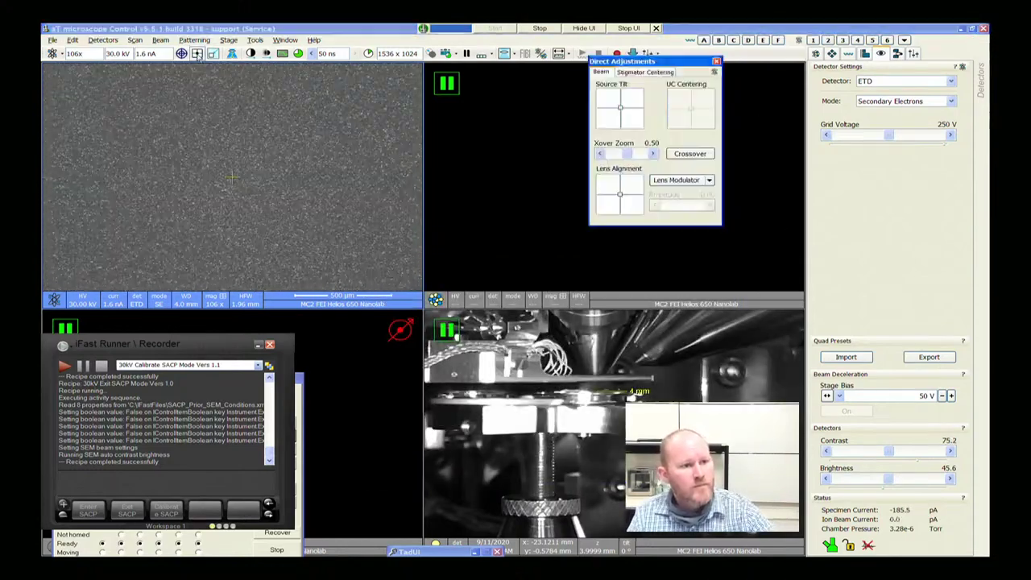
click(691, 155)
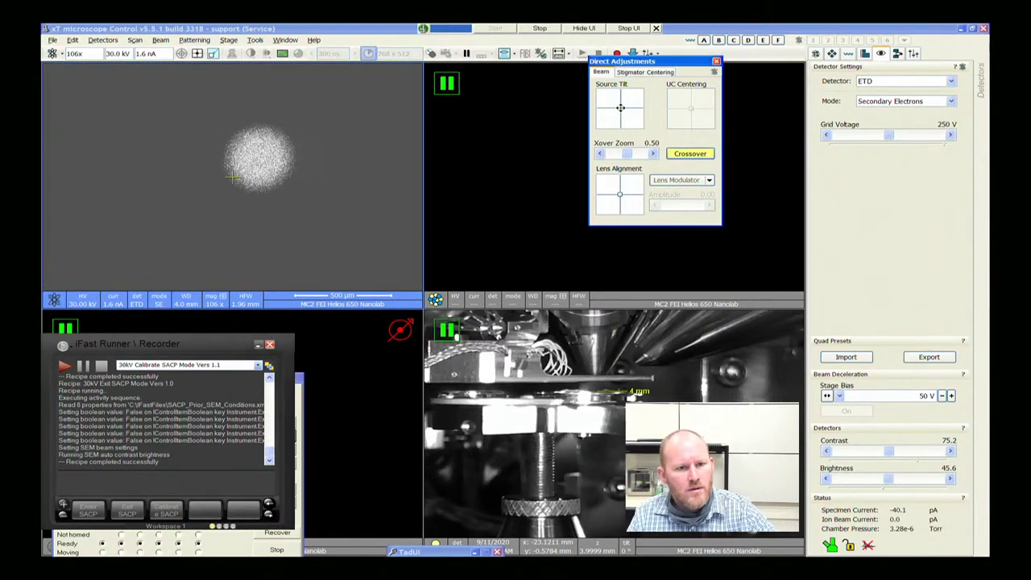
drag(620, 107, 516, 285)
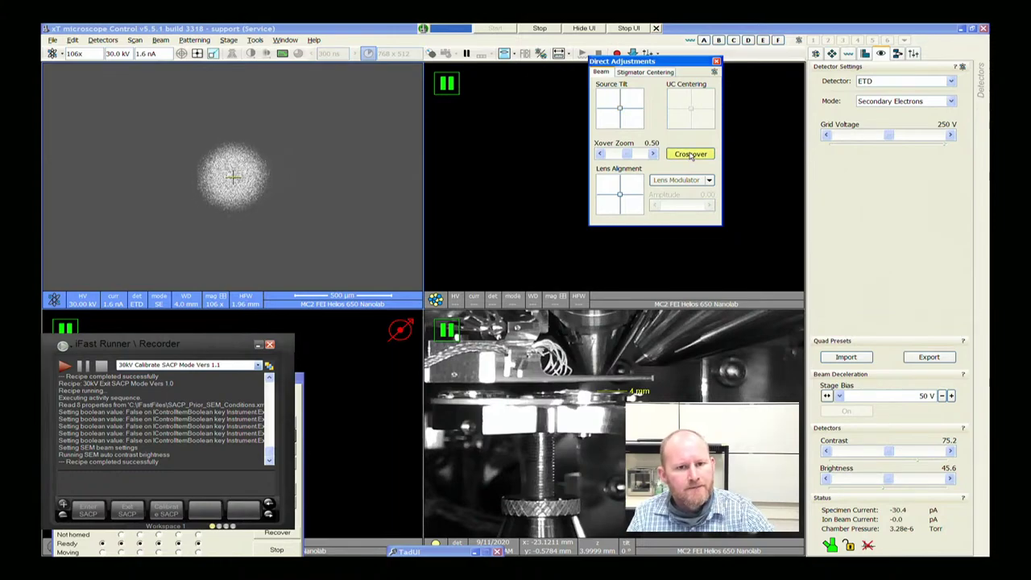
click(260, 189)
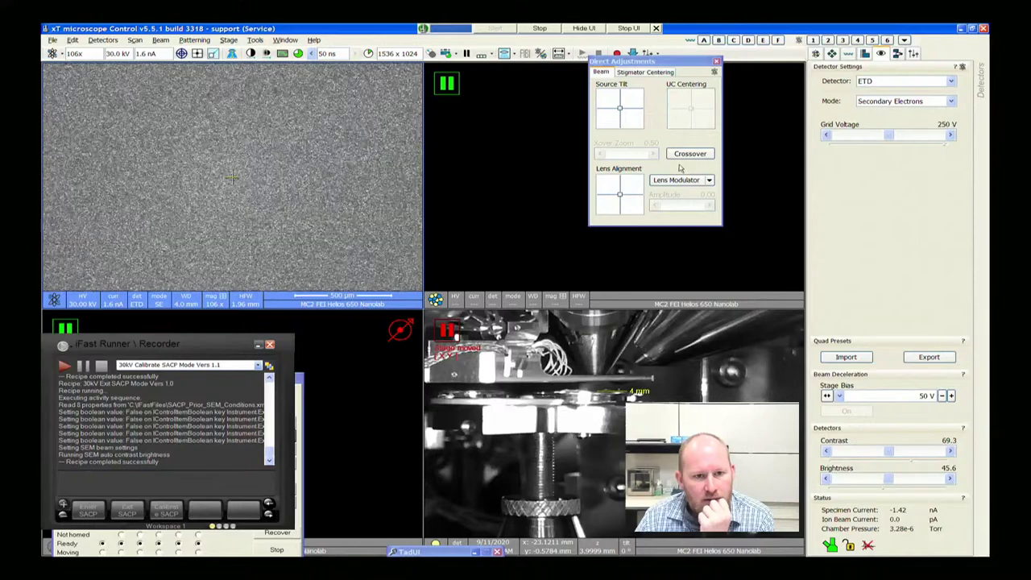
Close the direct beam adjustments, set the high voltage to 10 kV and switch the lens to Mode 2: Immersion
click(718, 61)
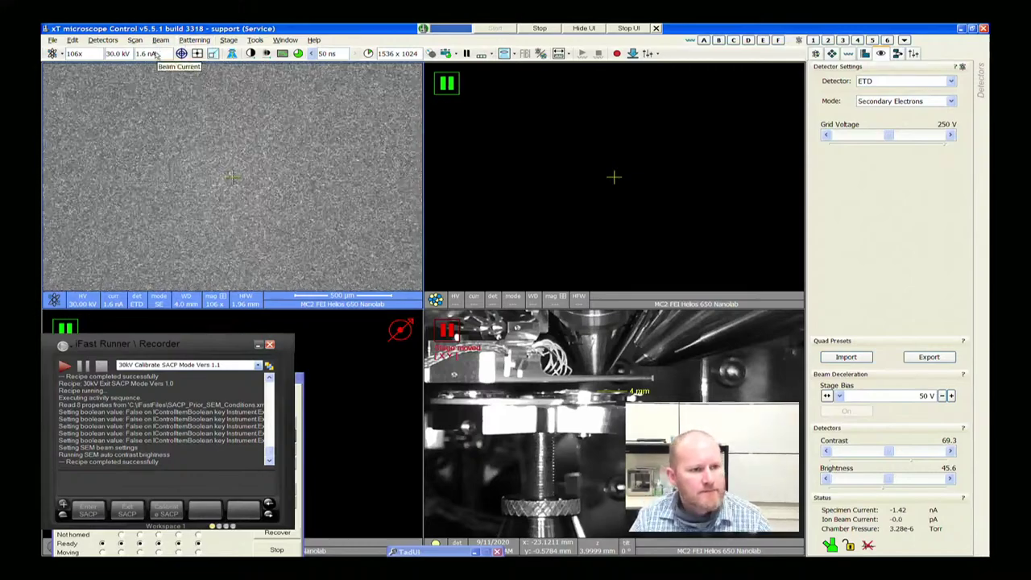
click(816, 53)
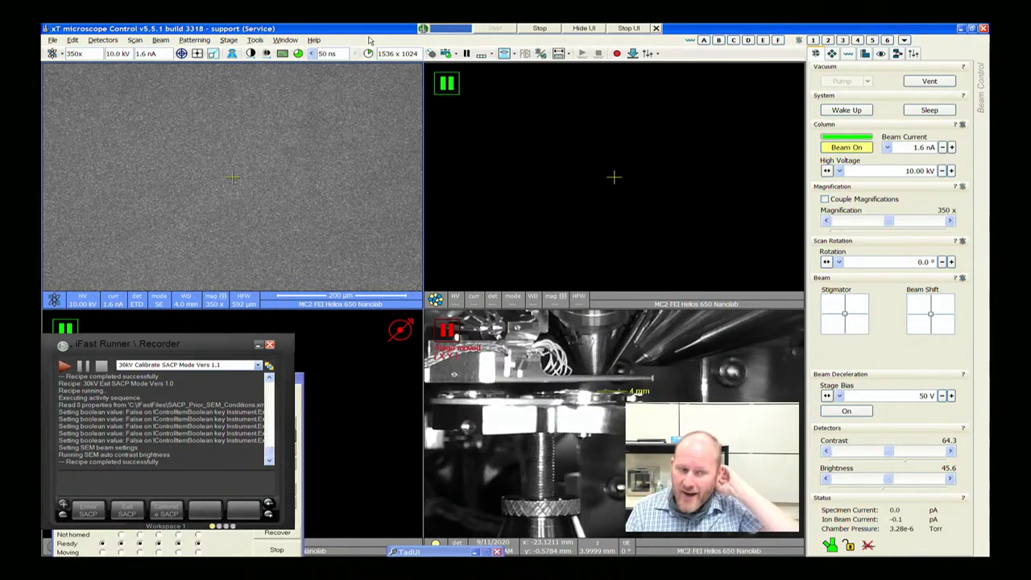
click(506, 53)
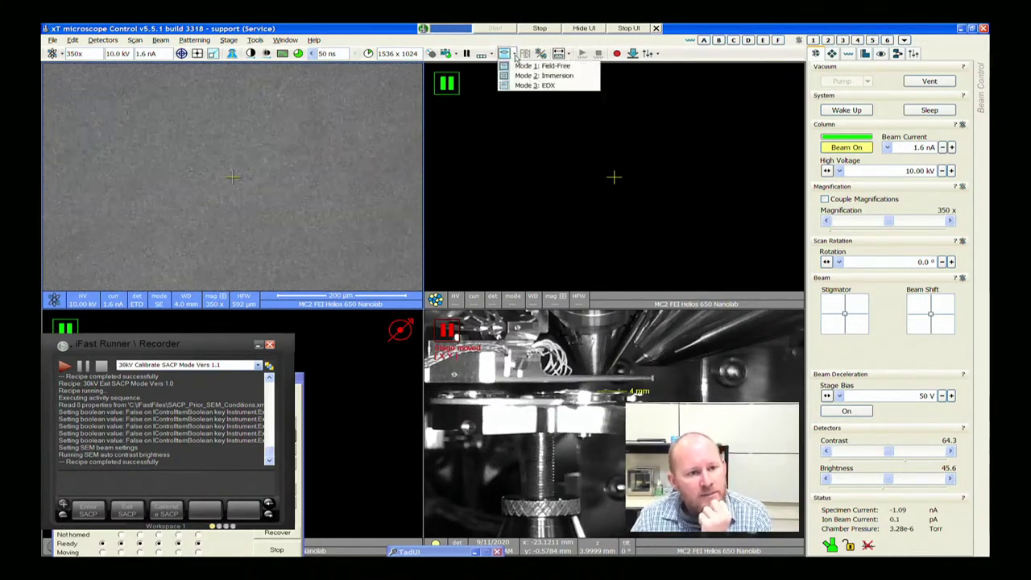
click(532, 75)
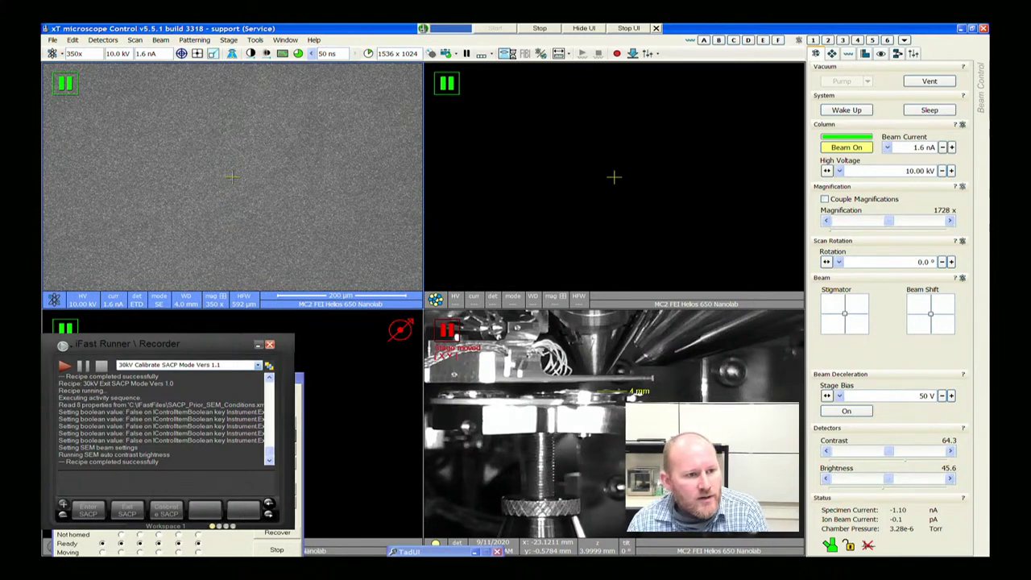
Set the electron beam's high voltage to 30 kV and the scan dwell time to 1 µs
click(506, 54)
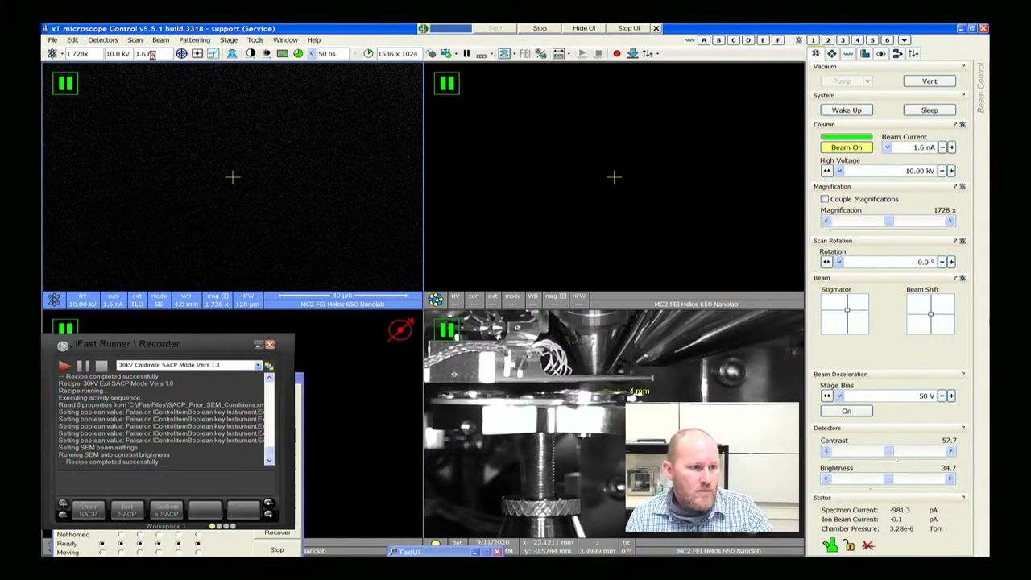
click(113, 53)
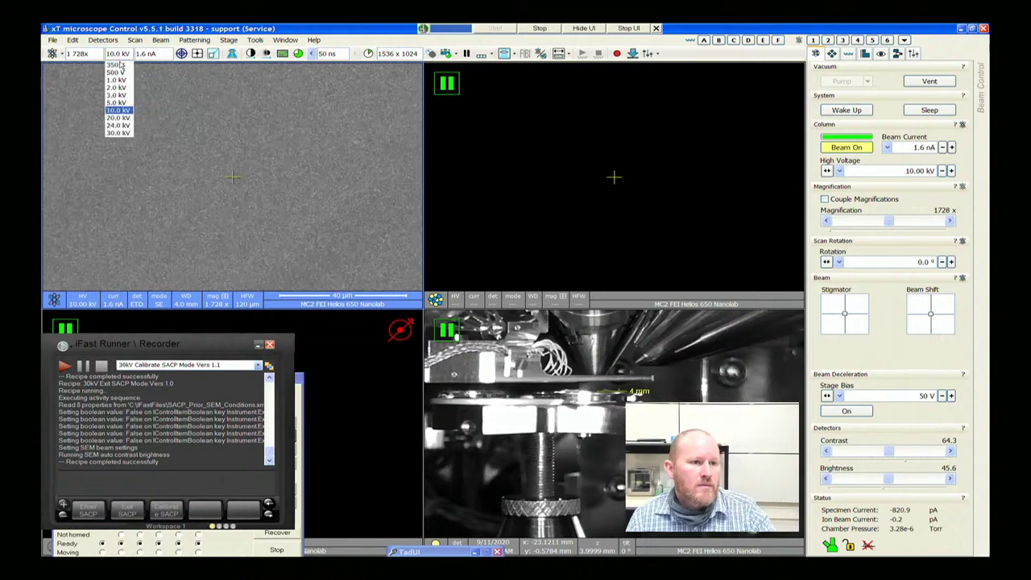
click(118, 133)
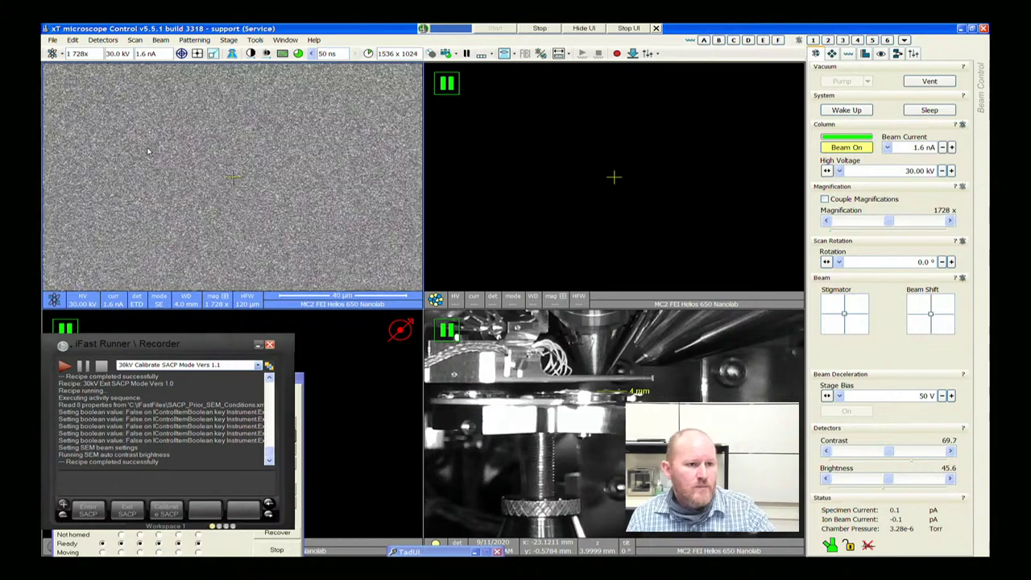
click(312, 53)
click(312, 54)
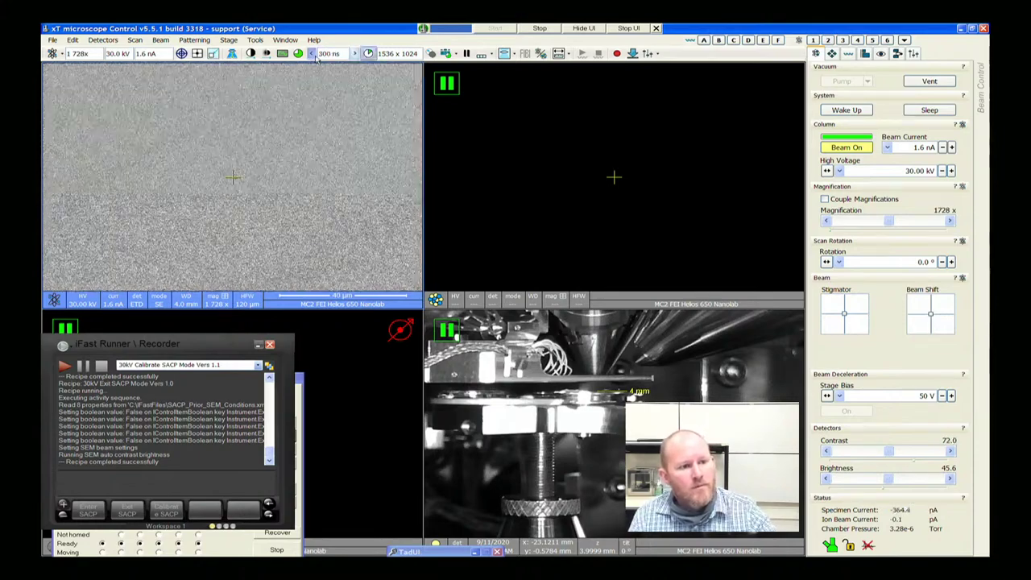
click(312, 53)
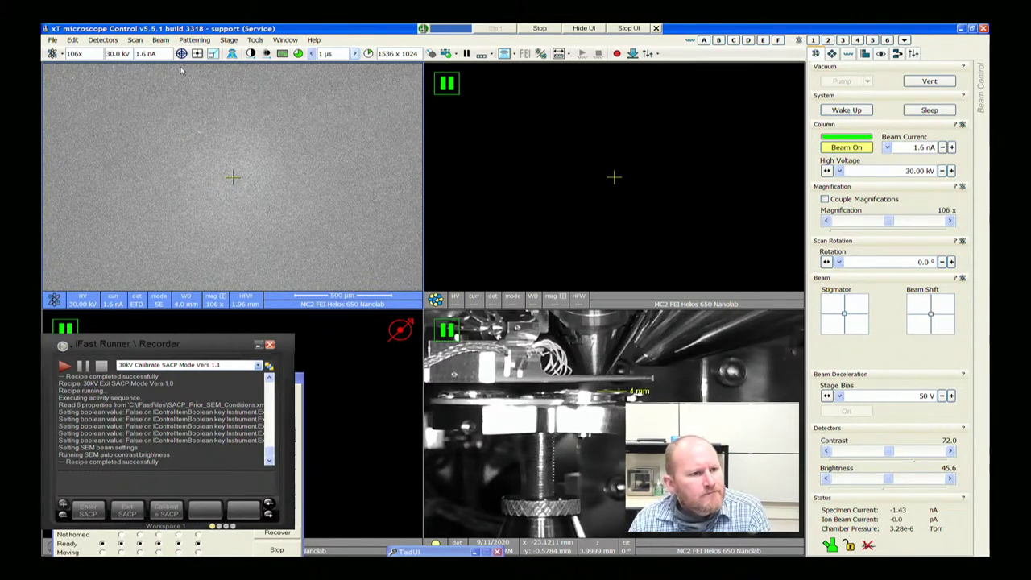
View the sample with the TLD (SE) detector at low magnification and return to the ETD (SE) detector
click(103, 40)
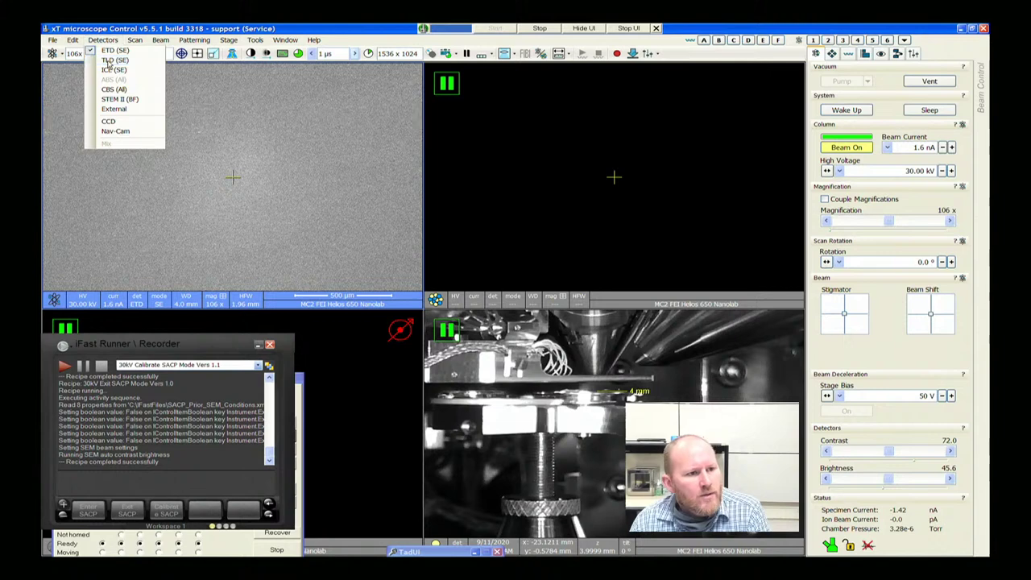
click(108, 62)
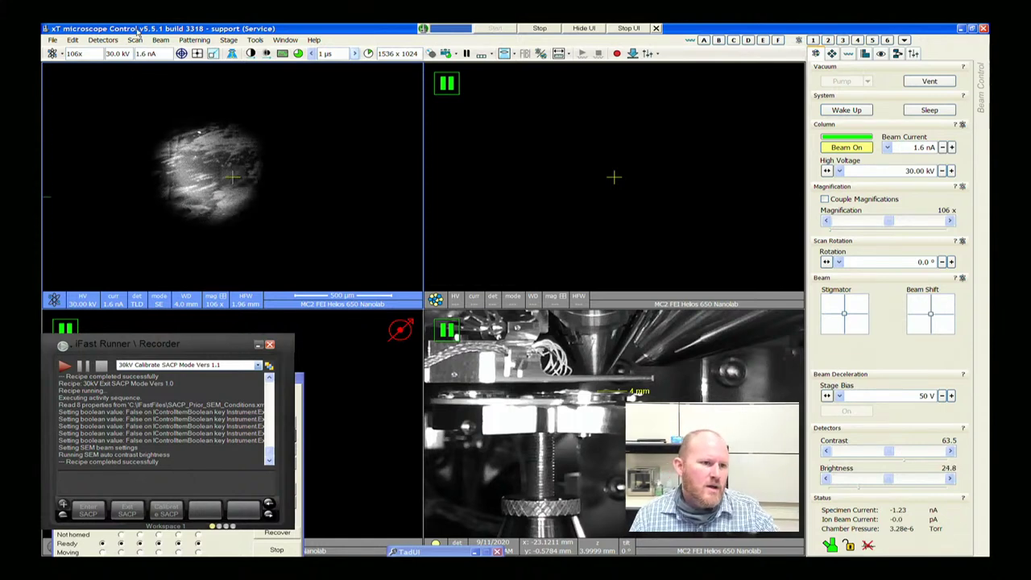
click(103, 39)
click(111, 51)
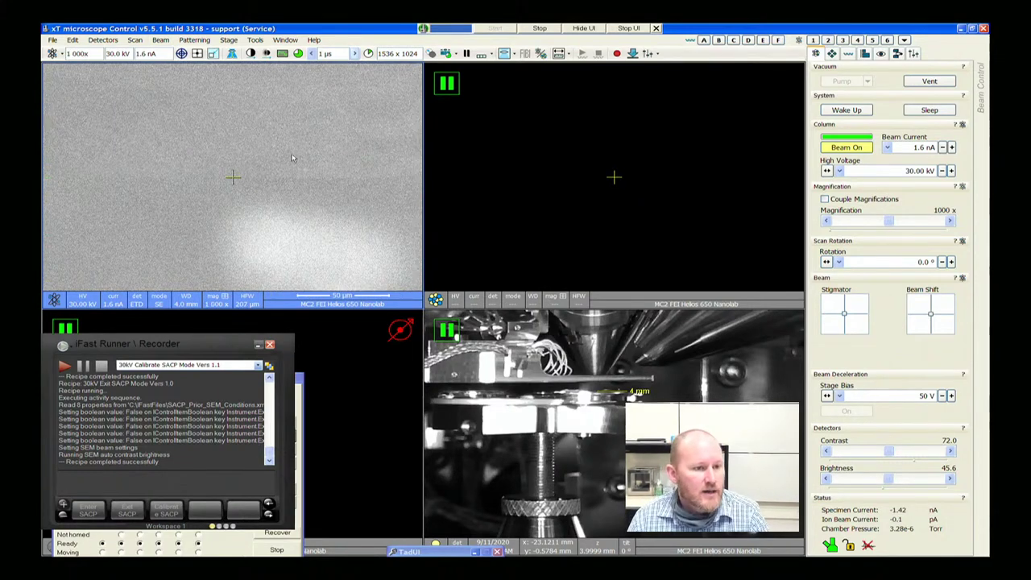
Set the dwell time to 300 ns and focus the image on the bright particle at 1000x
click(354, 54)
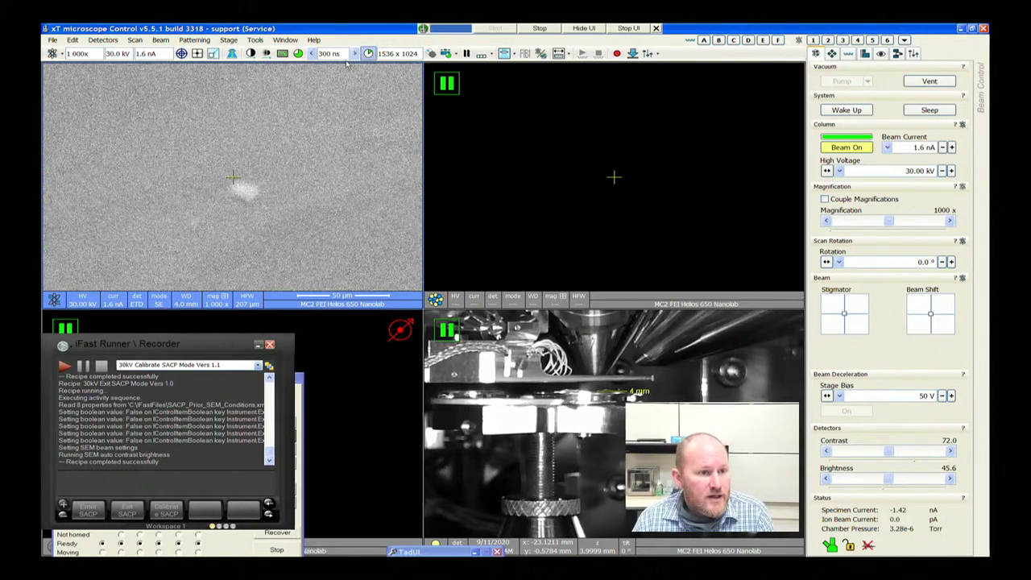
drag(327, 201, 246, 184)
scroll(231, 181, up, 1)
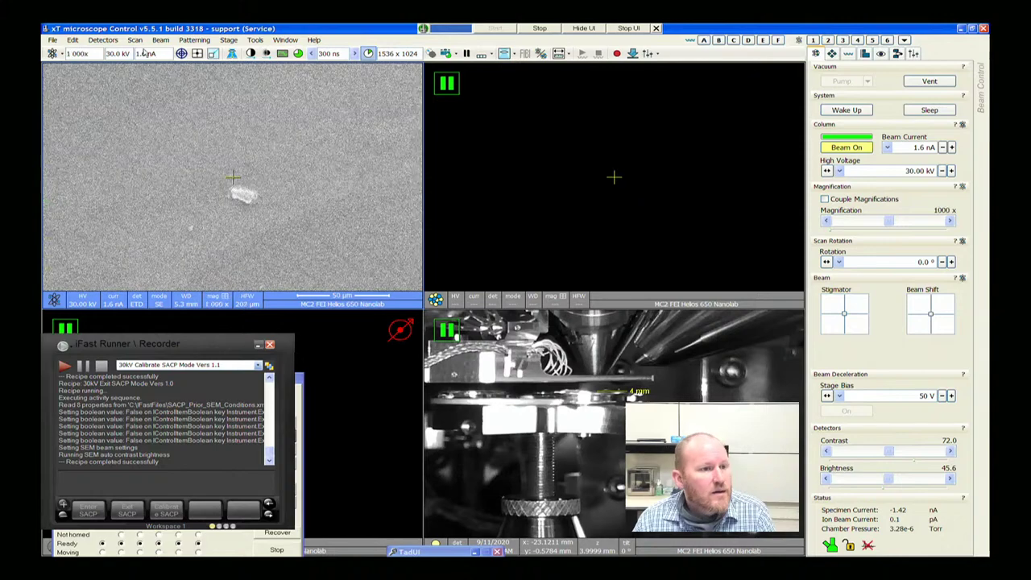
Switch to the ICE (SE) detector and centre the particle, imaging it at 8000x with a 1 µs dwell time
click(103, 41)
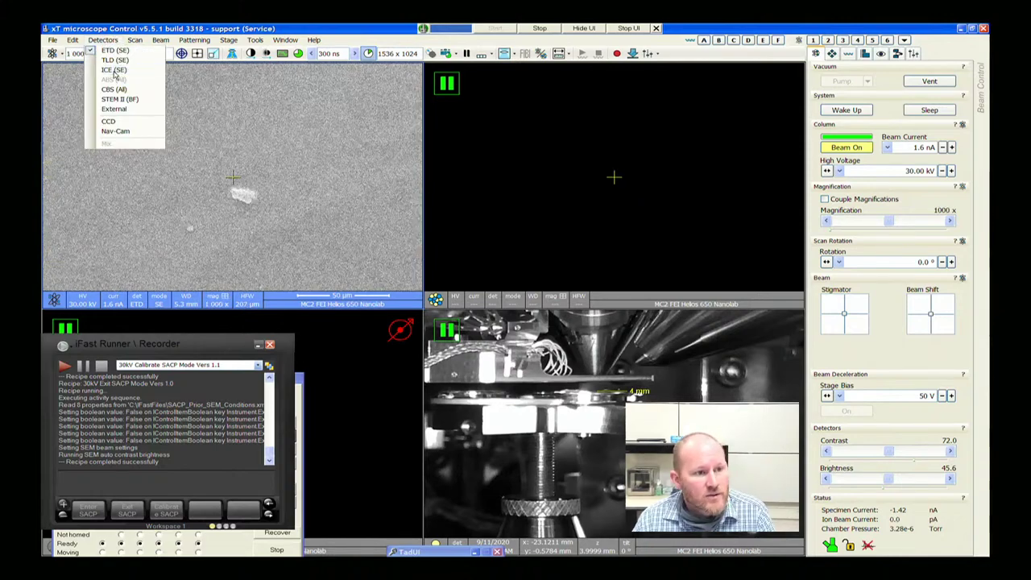
click(114, 71)
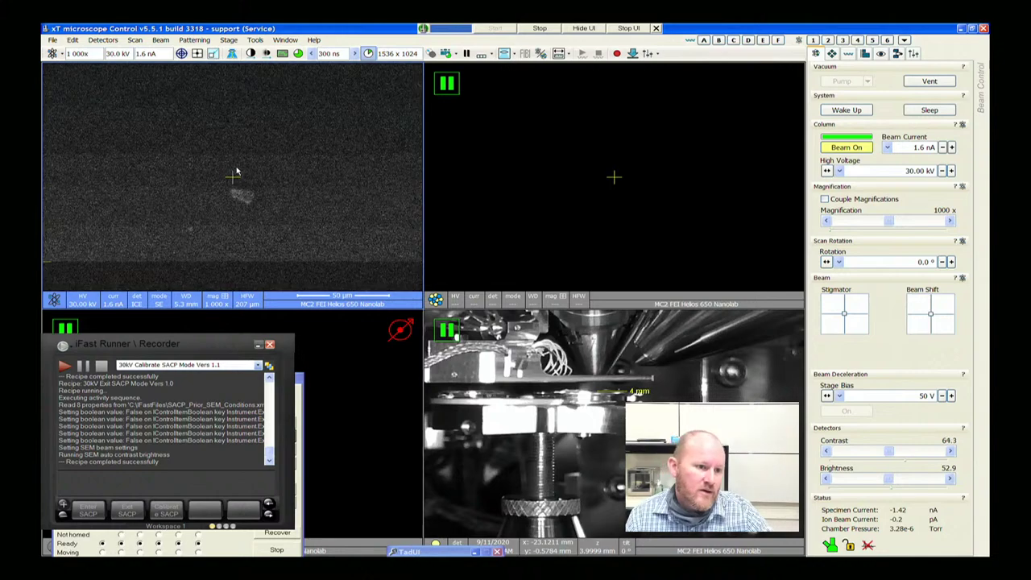
double_click(241, 195)
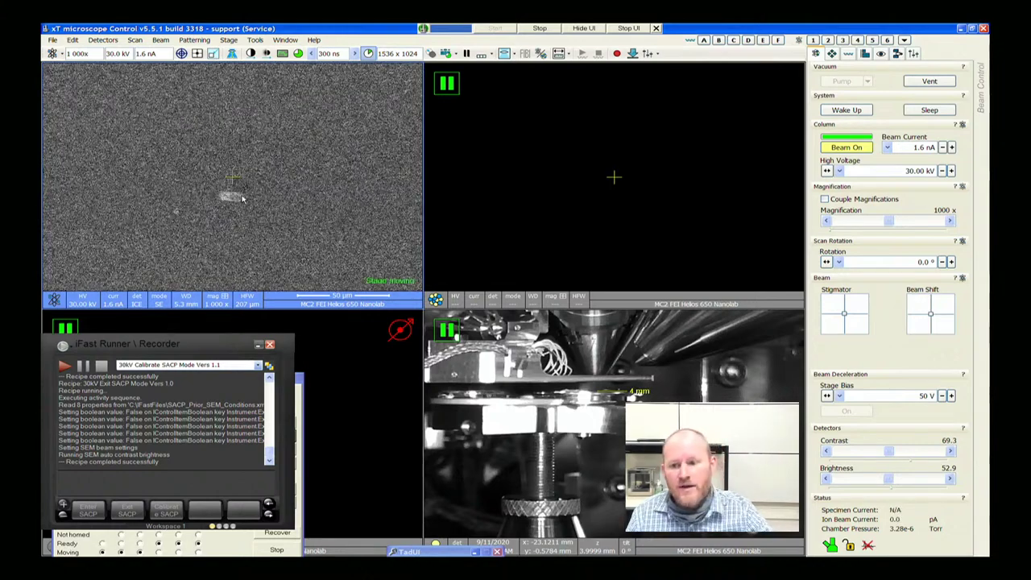
drag(241, 196, 313, 179)
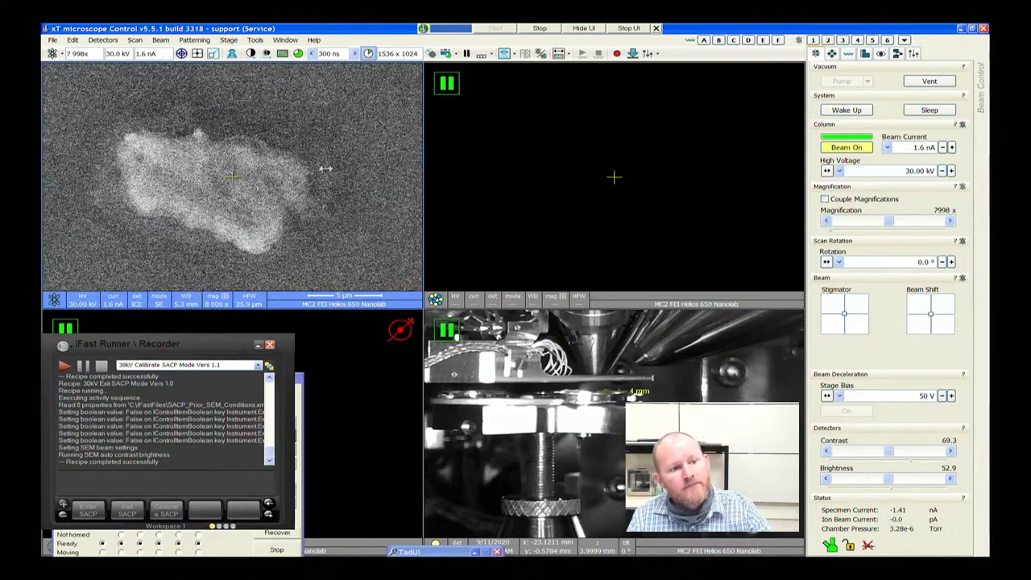
click(312, 53)
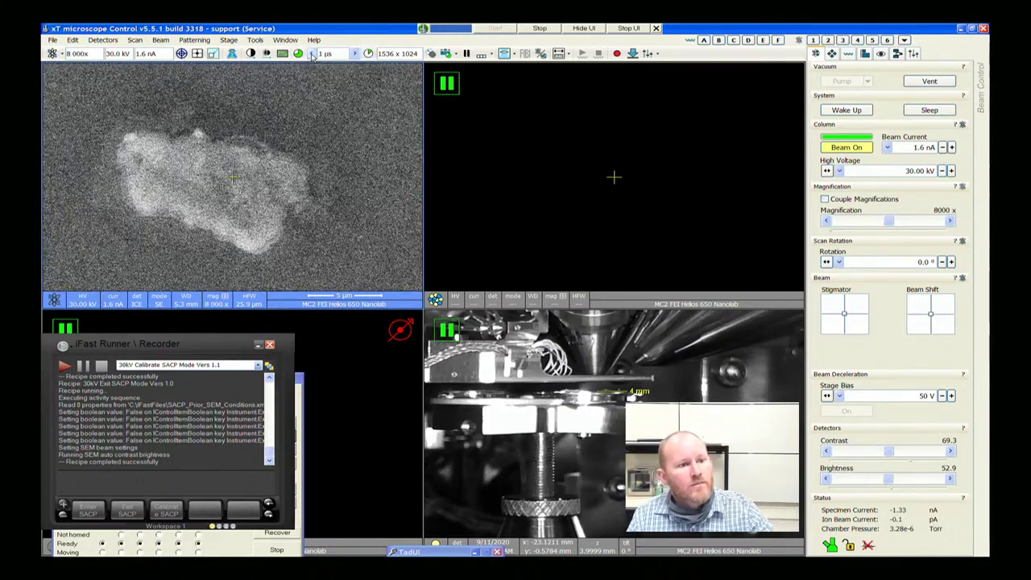
Refine the focus on the particle's surface at about 50,000x and set the dwell time to 3 µs
scroll(291, 165, down, 10)
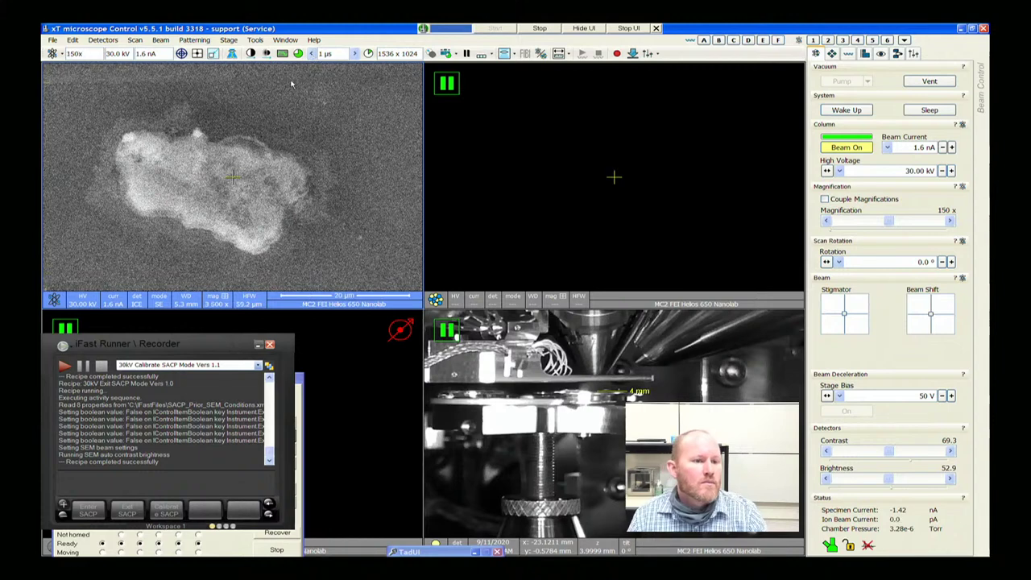
scroll(287, 165, down, 2)
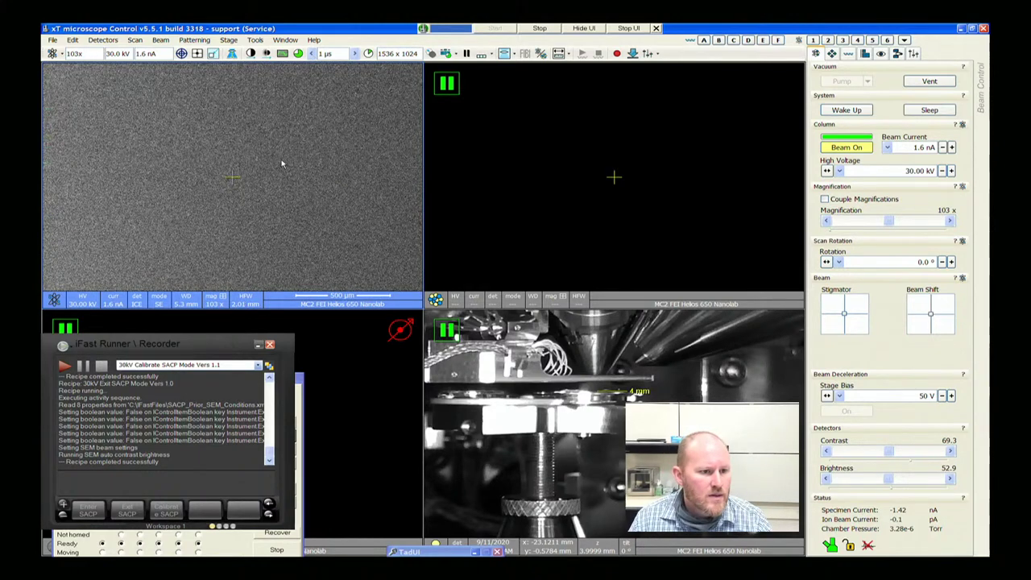
scroll(282, 161, up, 20)
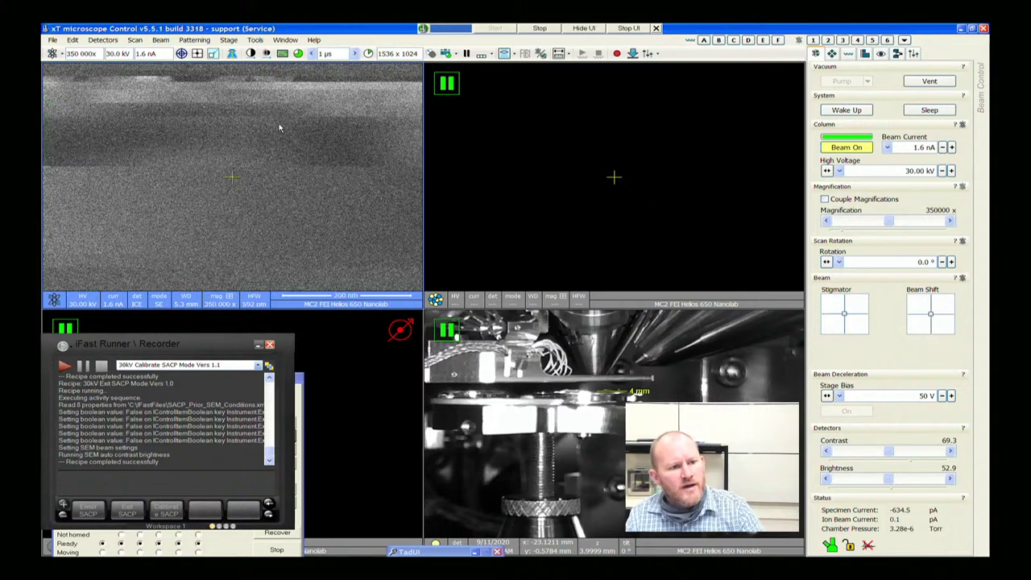
scroll(283, 138, down, 5)
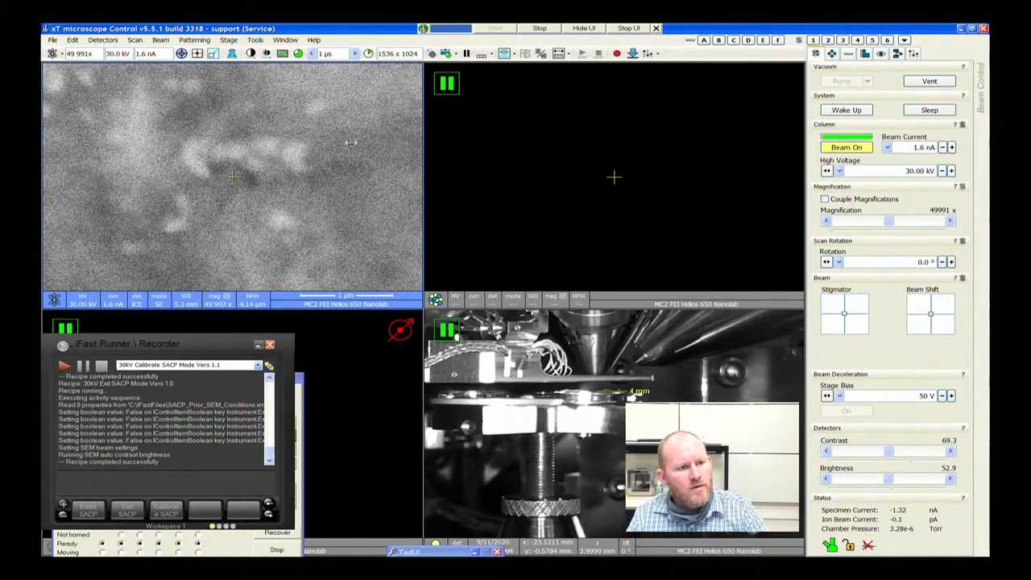
drag(304, 143, 231, 141)
key(ctrl+period)
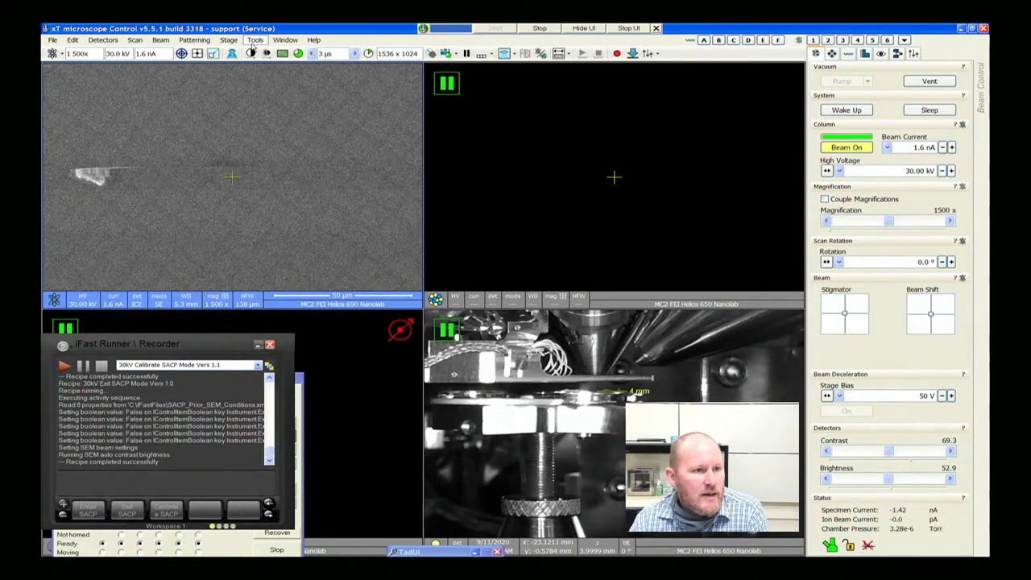
Bring the patterned grid sample under the beam with the stage and set the dwell time to 10 µs
click(833, 54)
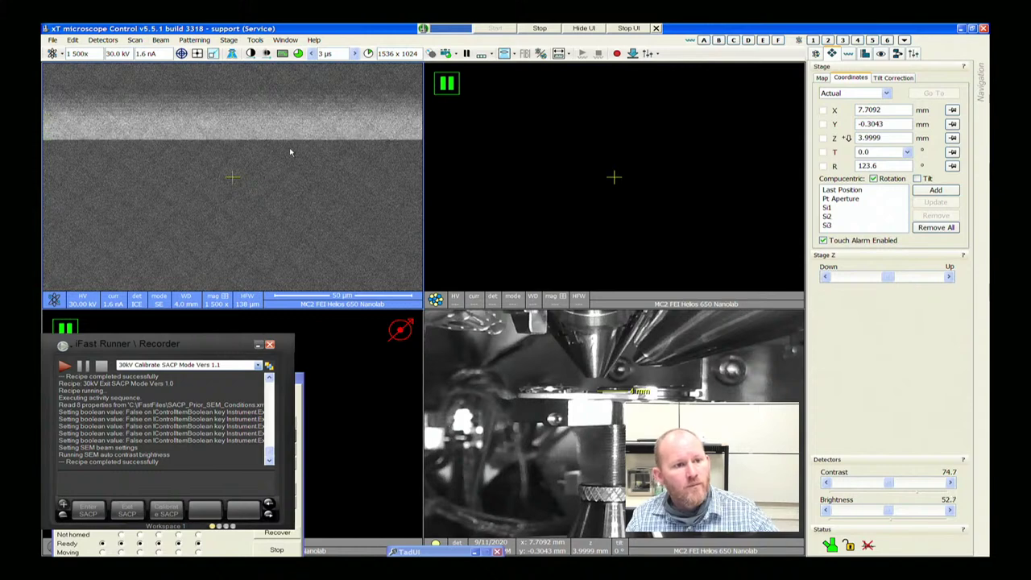
click(311, 54)
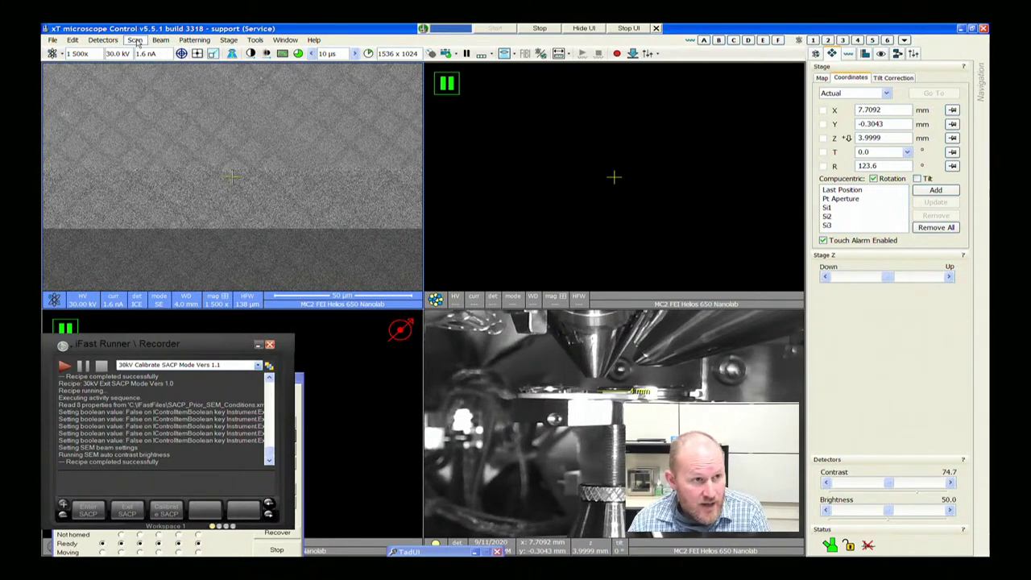
Select the CBS (All) detector for imaging and insert it, confirming the insertion
click(104, 40)
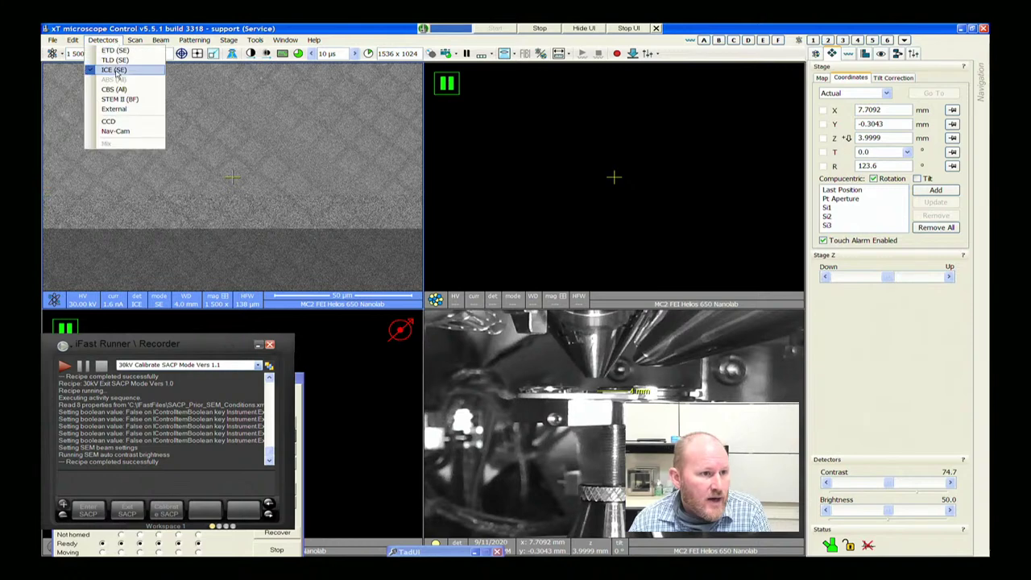
click(119, 90)
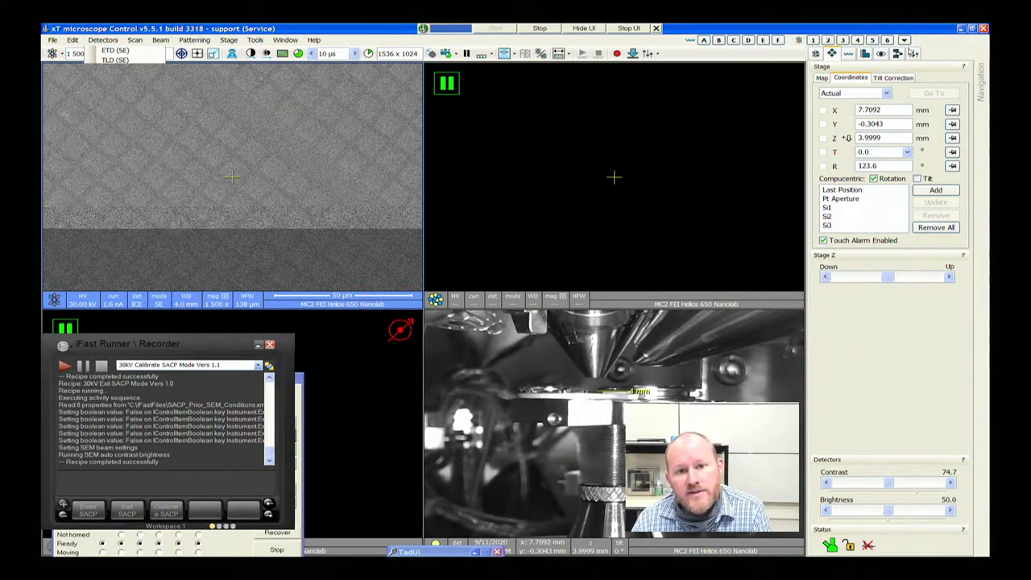
click(866, 56)
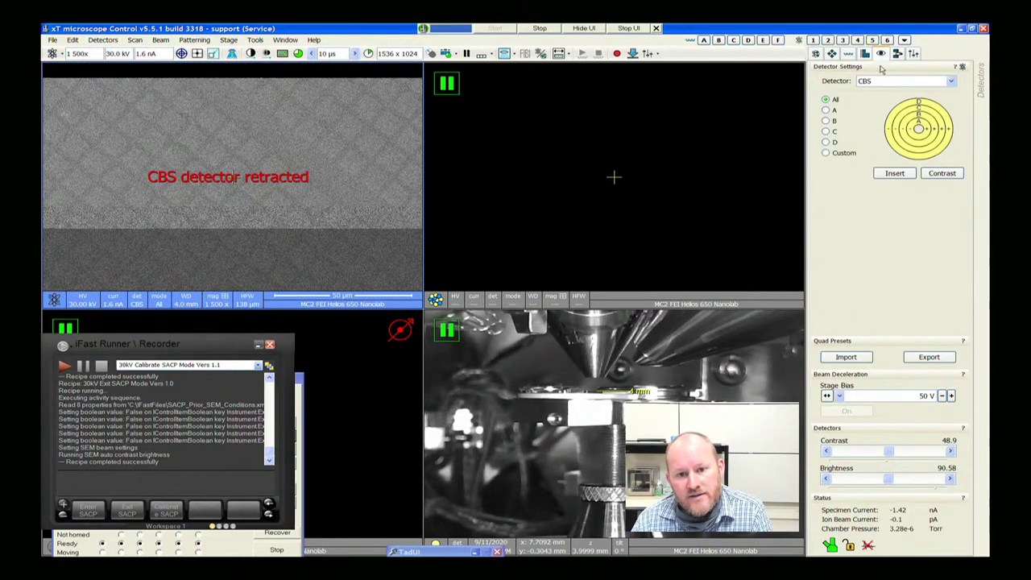
click(895, 173)
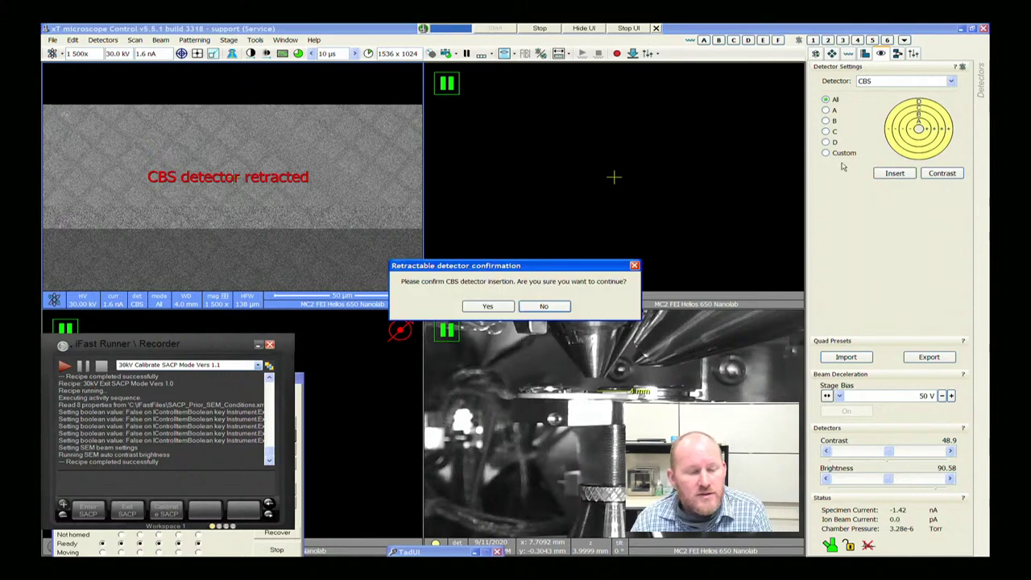
click(492, 306)
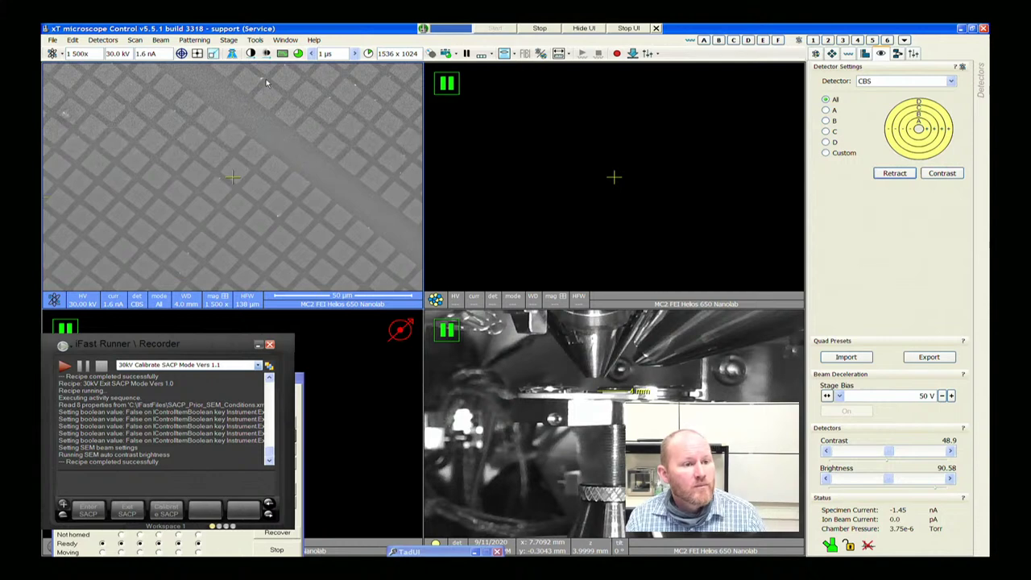
Focus the CBS image on the bright particle at the edge of a grid square at 25,000x
scroll(260, 95, up, 5)
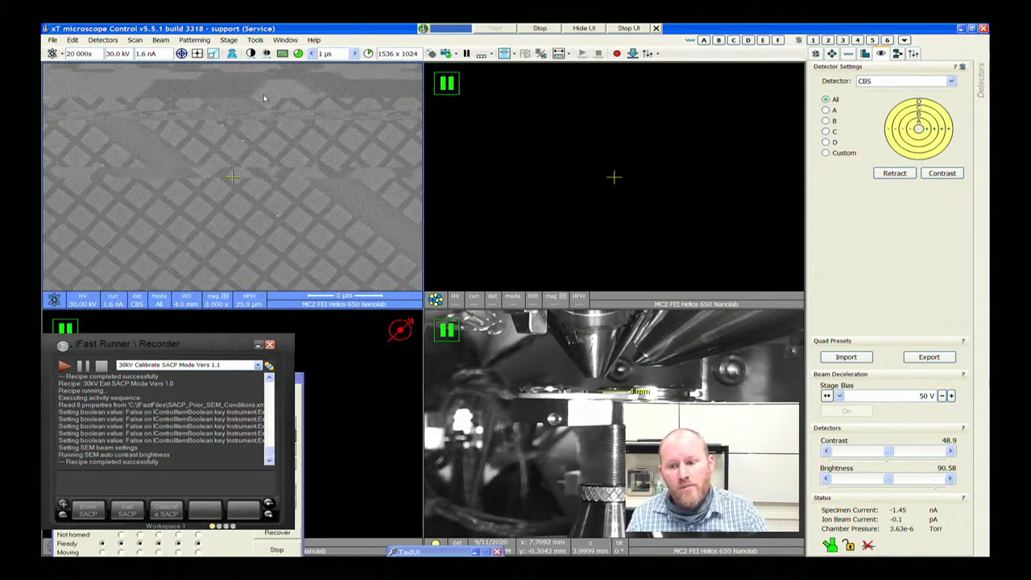
scroll(232, 183, down, 4)
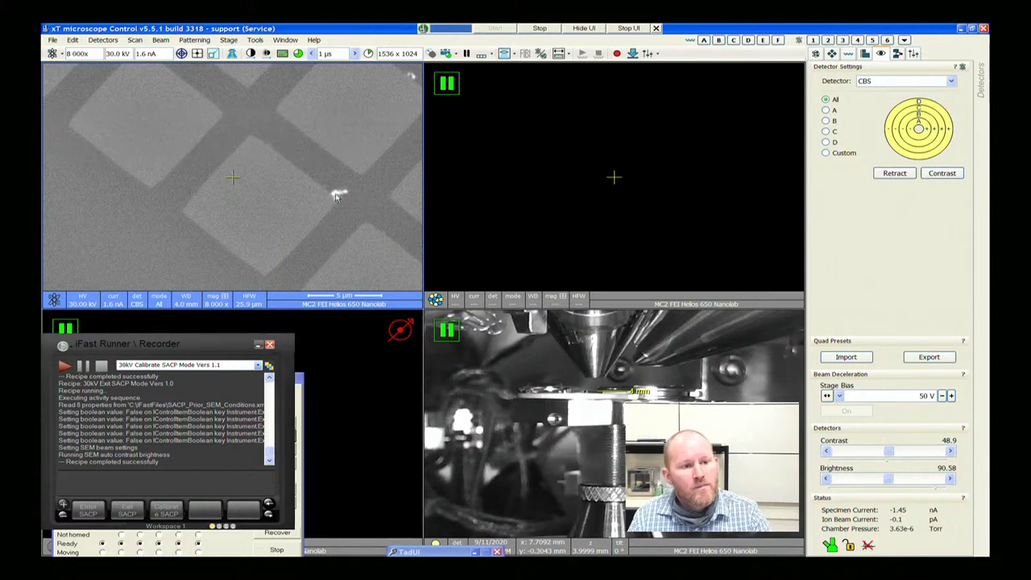
scroll(299, 192, up, 3)
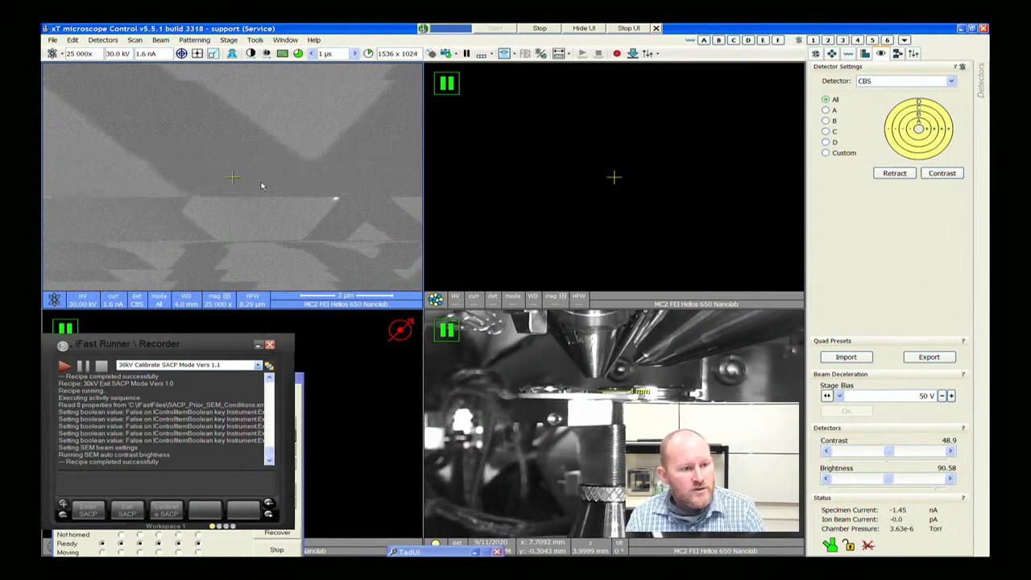
drag(181, 205, 323, 195)
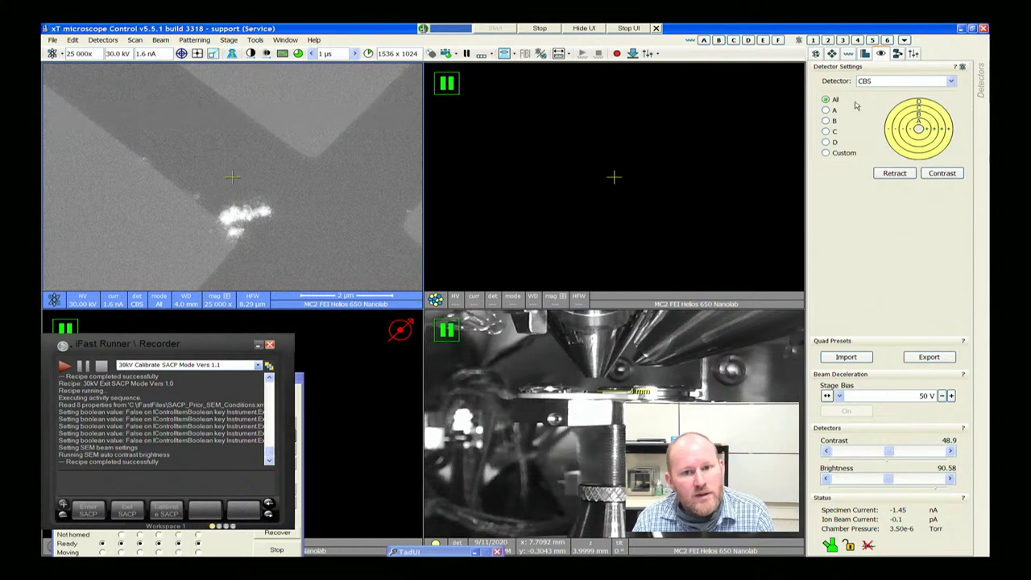
Bring up the stage coordinates and move the stage to a uniform area of the grid pattern at 1500x
click(832, 53)
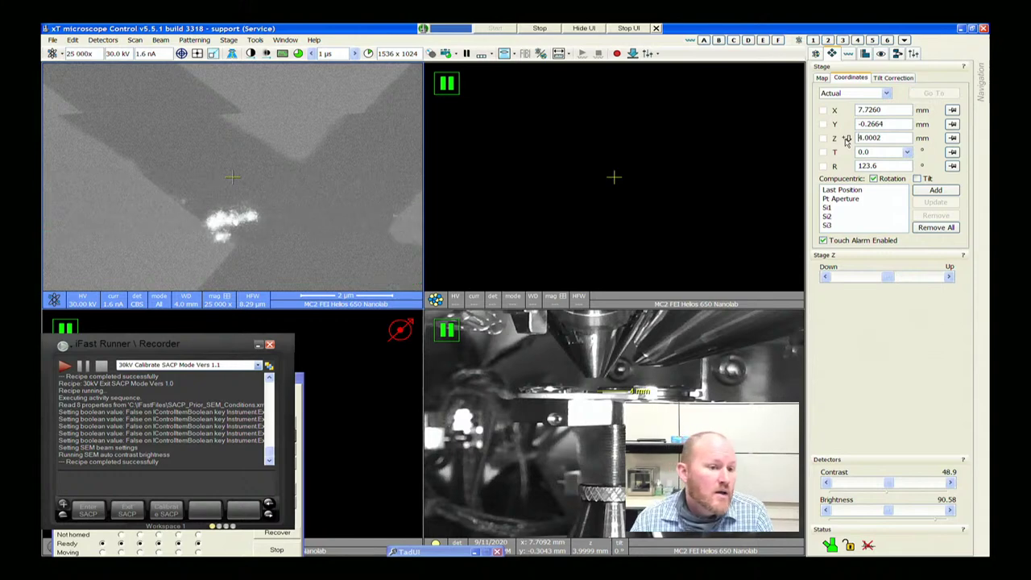
scroll(379, 127, down, 5)
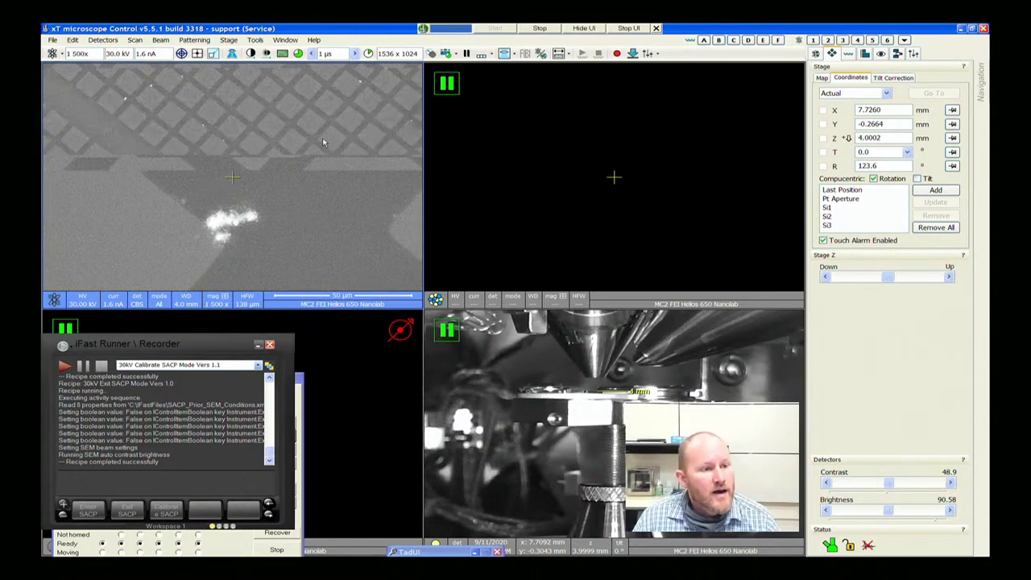
double_click(286, 142)
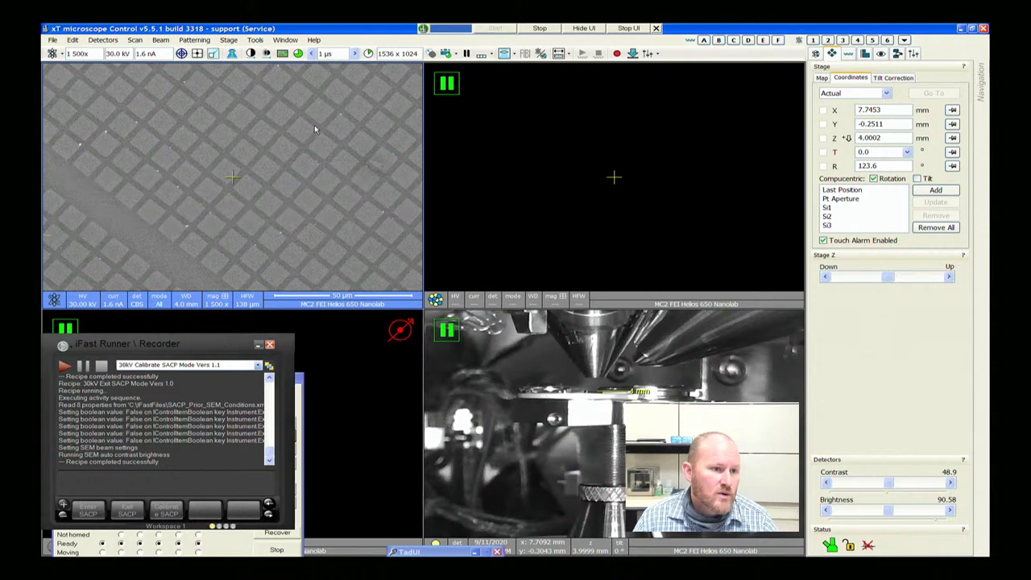
double_click(314, 124)
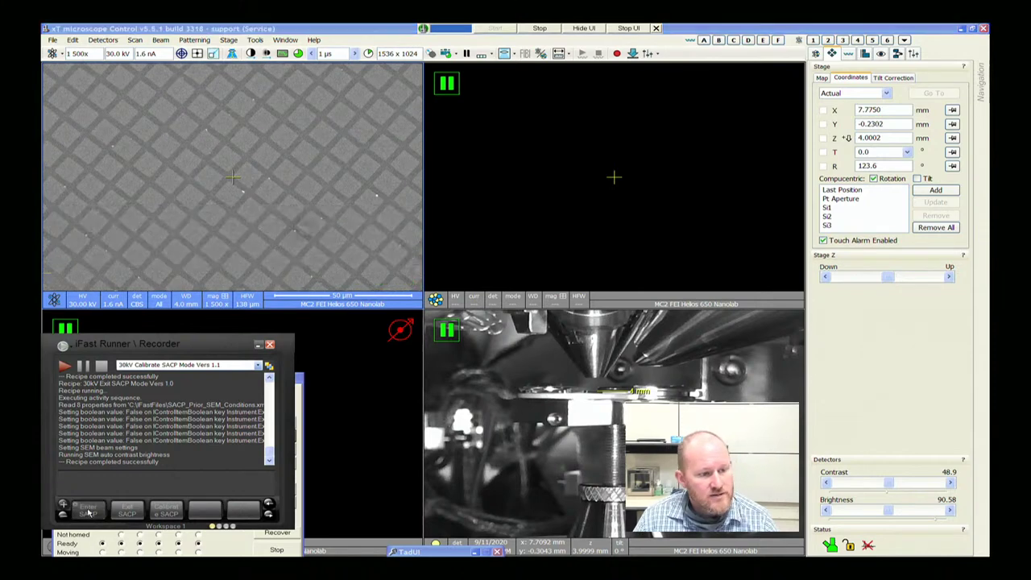
Run the Enter SACP recipe, ending its auto contrast brightness early, and slow the scan to a 30 µs dwell time
click(89, 513)
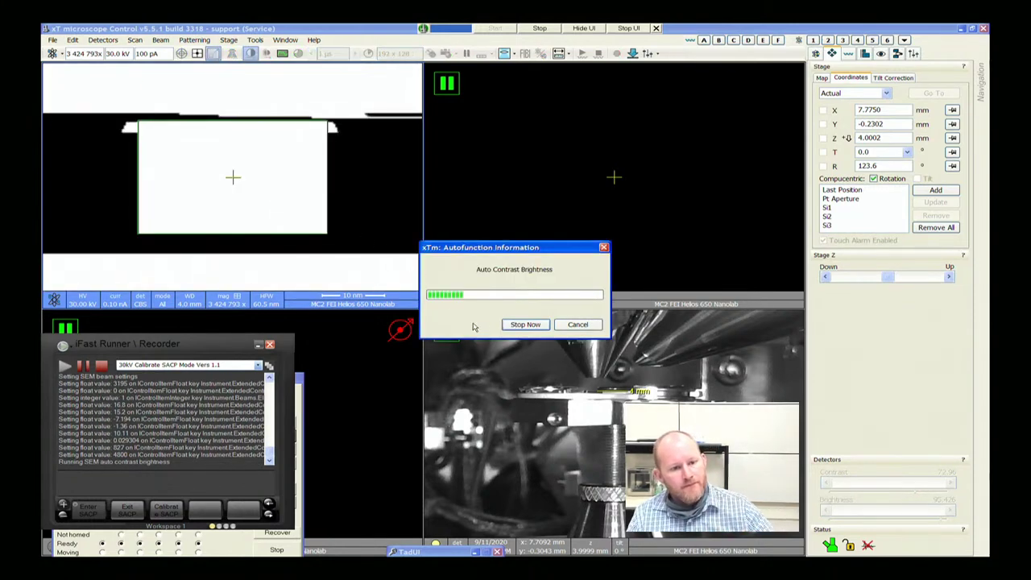
click(520, 325)
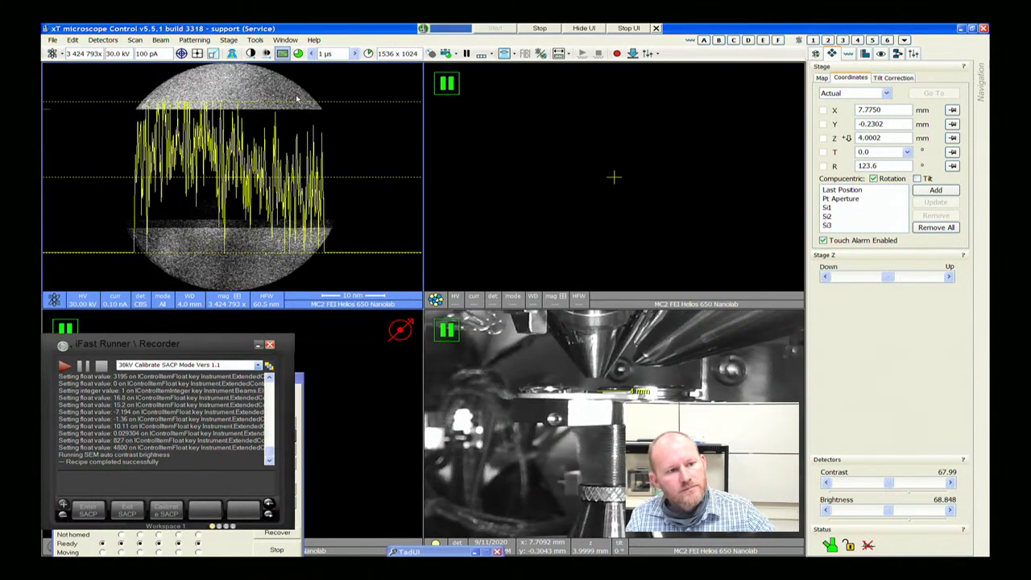
click(313, 54)
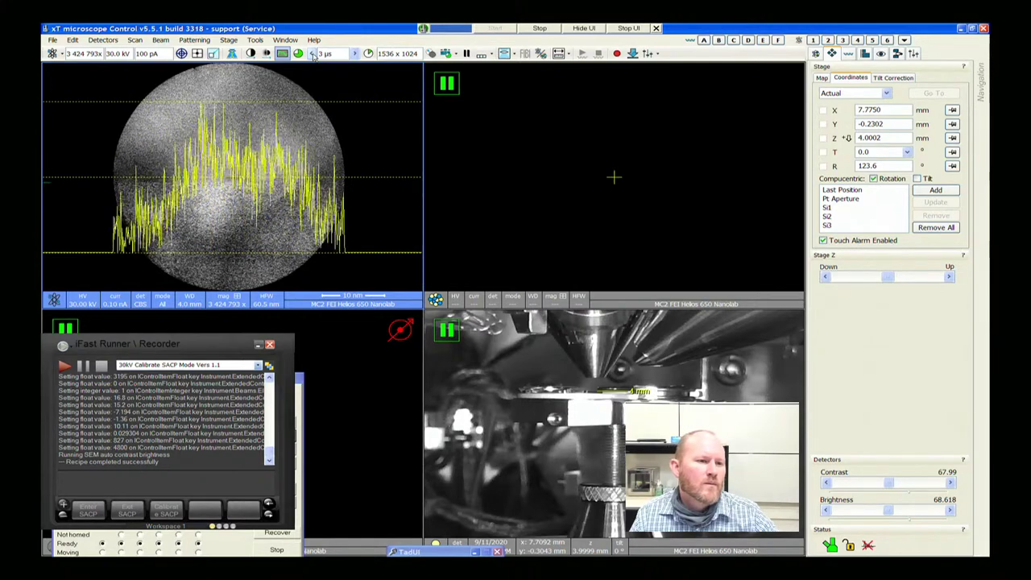
click(313, 54)
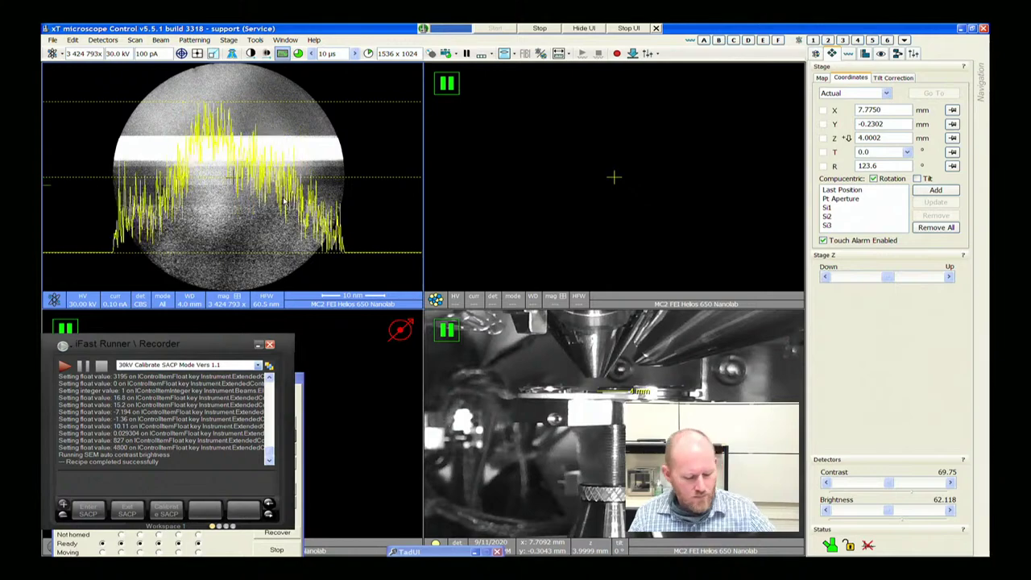
click(311, 54)
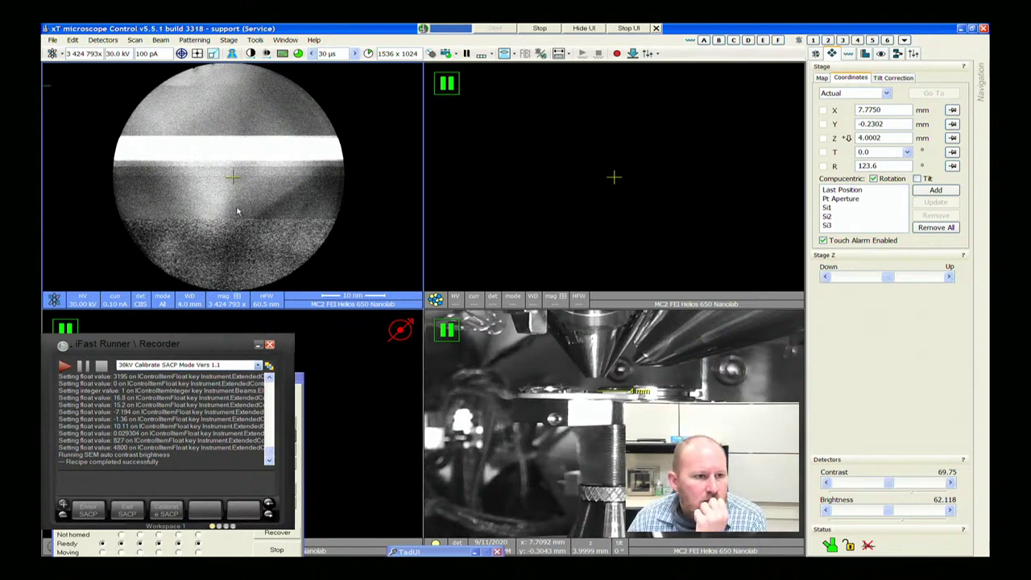
Move the stage to X 7.7850 mm in 5e-006 steps with the stage control utility, and set the dwell time to 3 µs
click(233, 551)
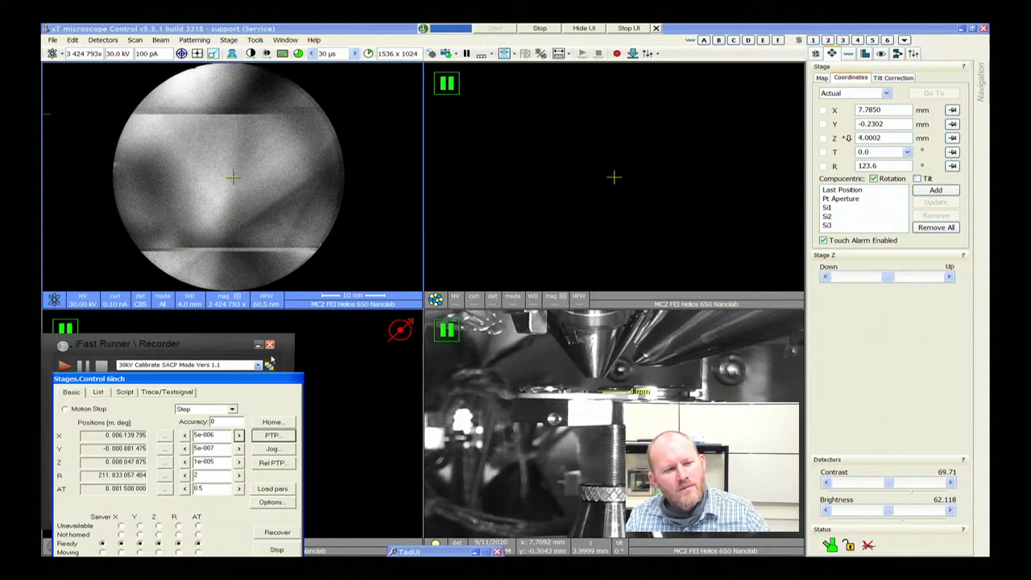
click(354, 54)
click(354, 54)
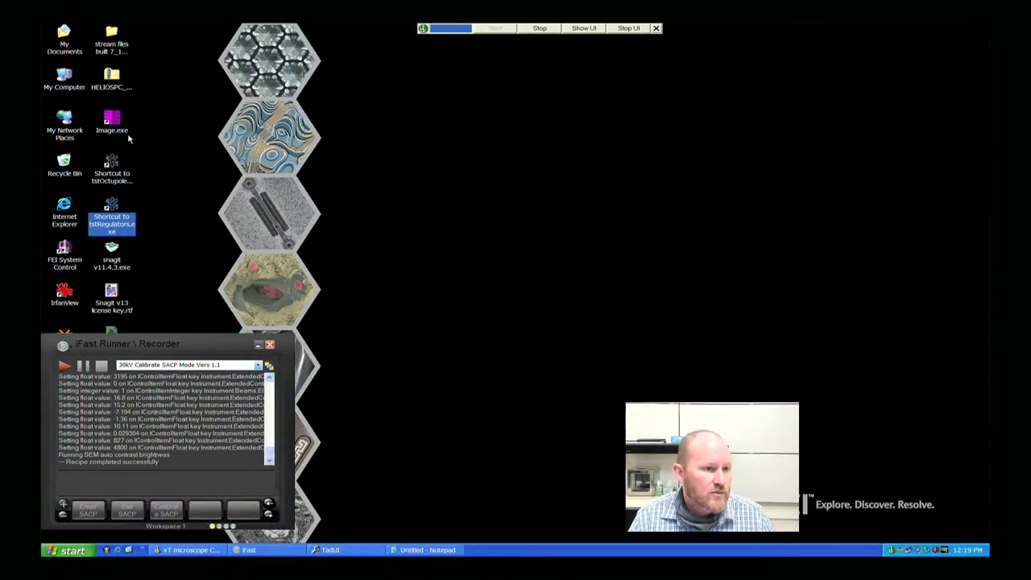
Switch to the desktop, open the Optics Regulators and Octupole Regulators utilities, and arrange Optics Regulators beside the live channeling pattern
double_click(112, 217)
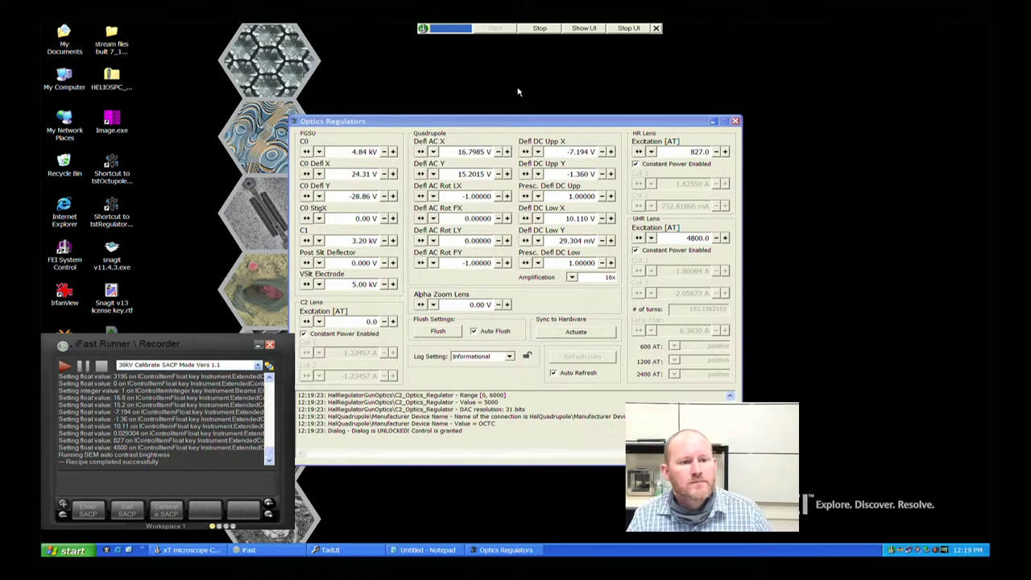
drag(544, 126, 760, 148)
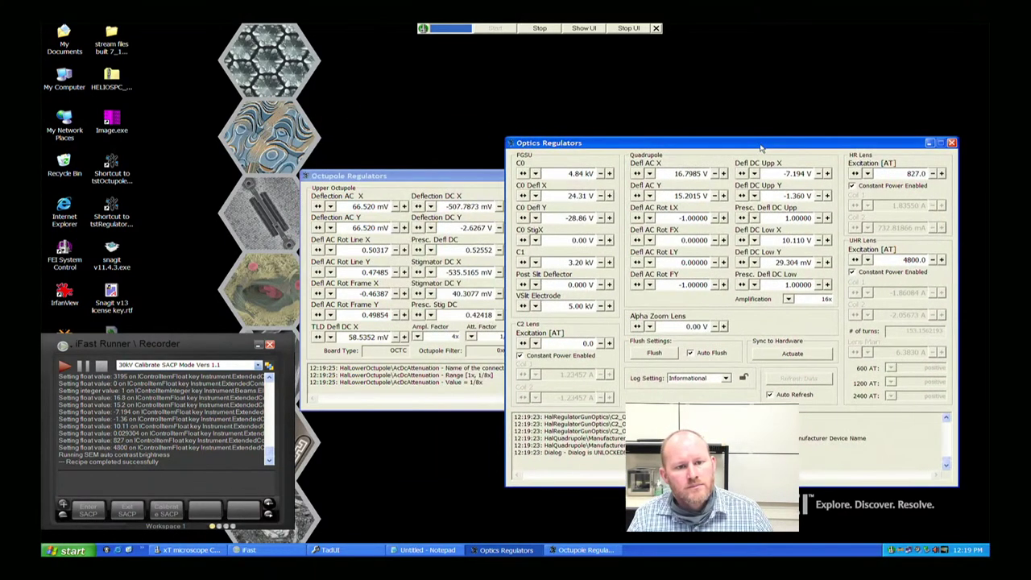
drag(483, 178, 663, 395)
key(alt+Tab)
key(alt+Tab)
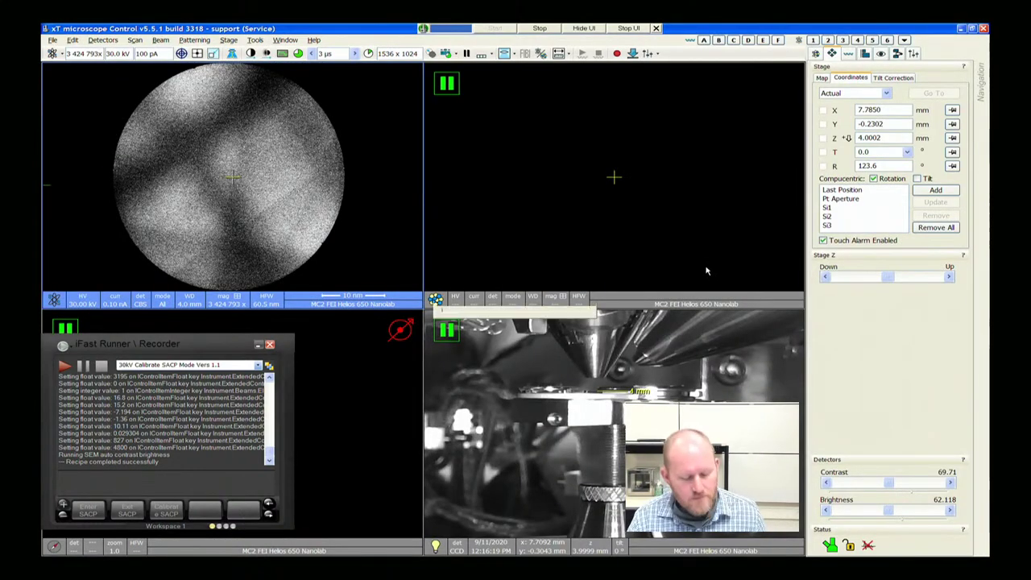
key(alt+Tab)
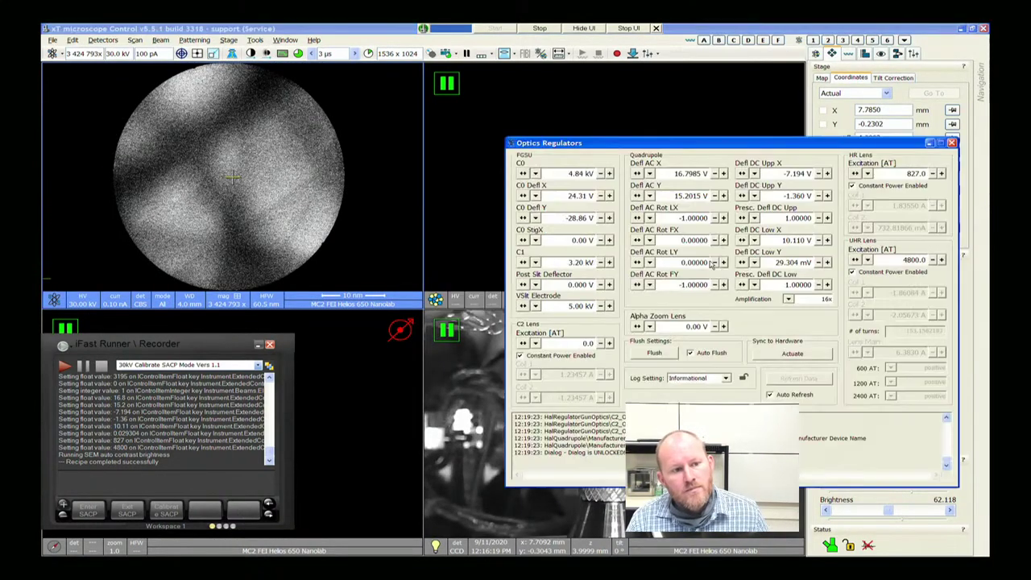
Sweep the HR lens excitation between 823 and 834 AT against the live pattern, and settle it at 829 AT
click(856, 174)
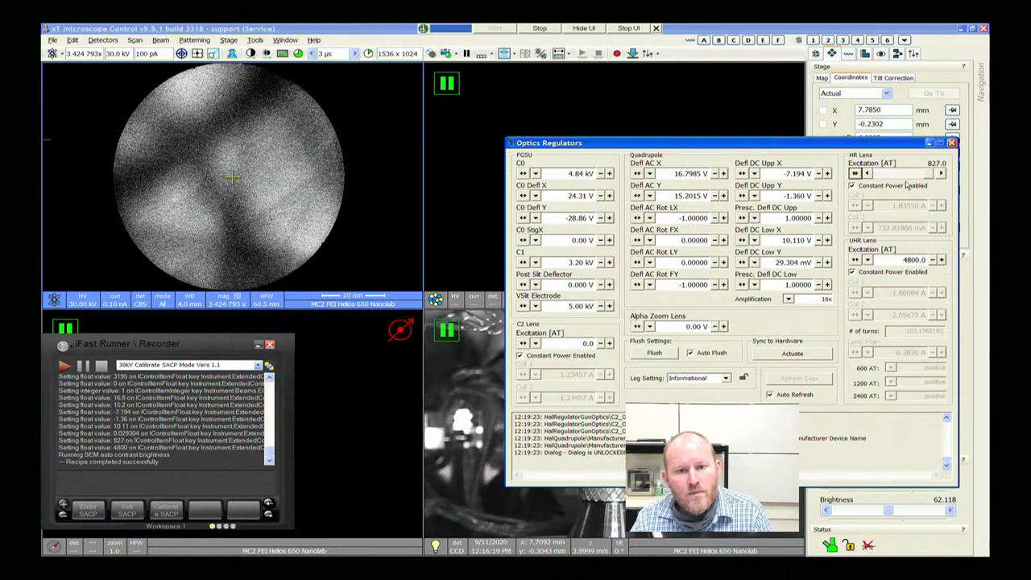
drag(935, 173, 904, 177)
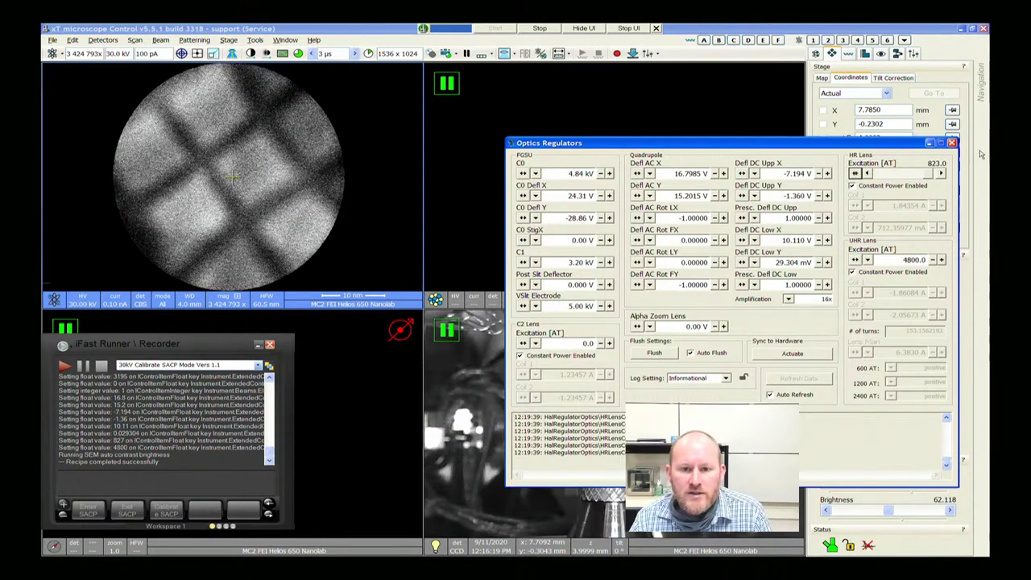
click(940, 173)
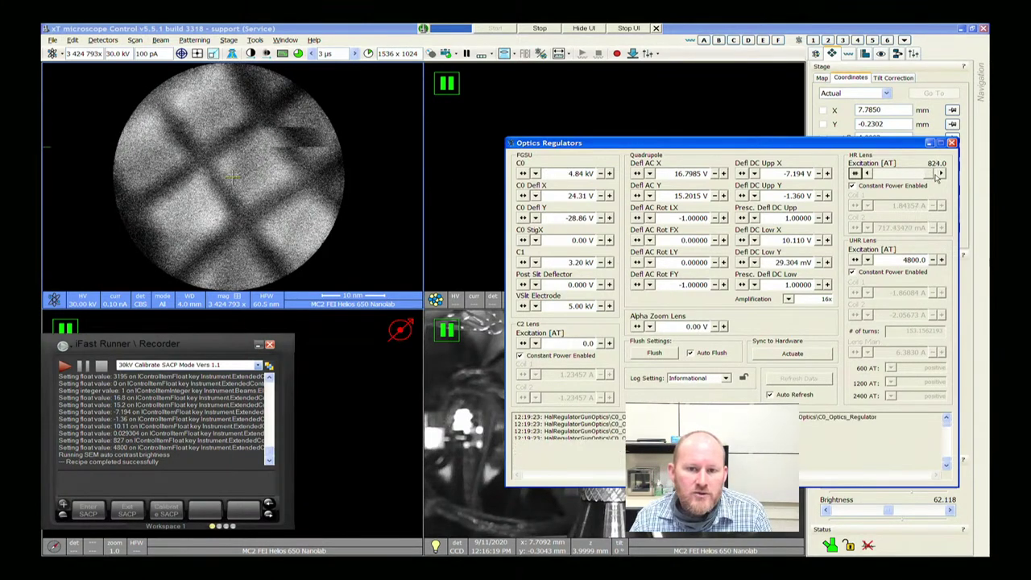
click(938, 174)
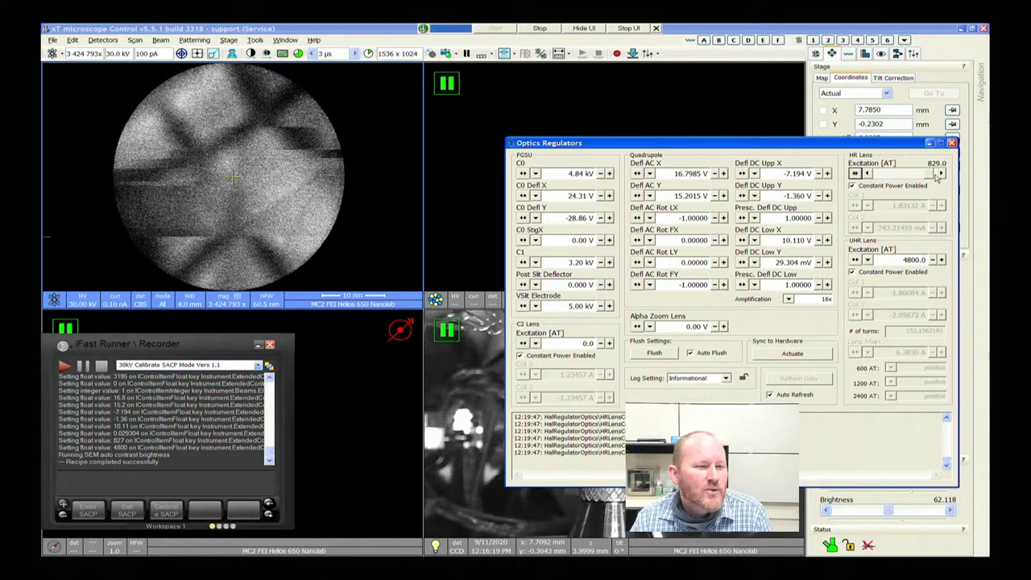
click(940, 174)
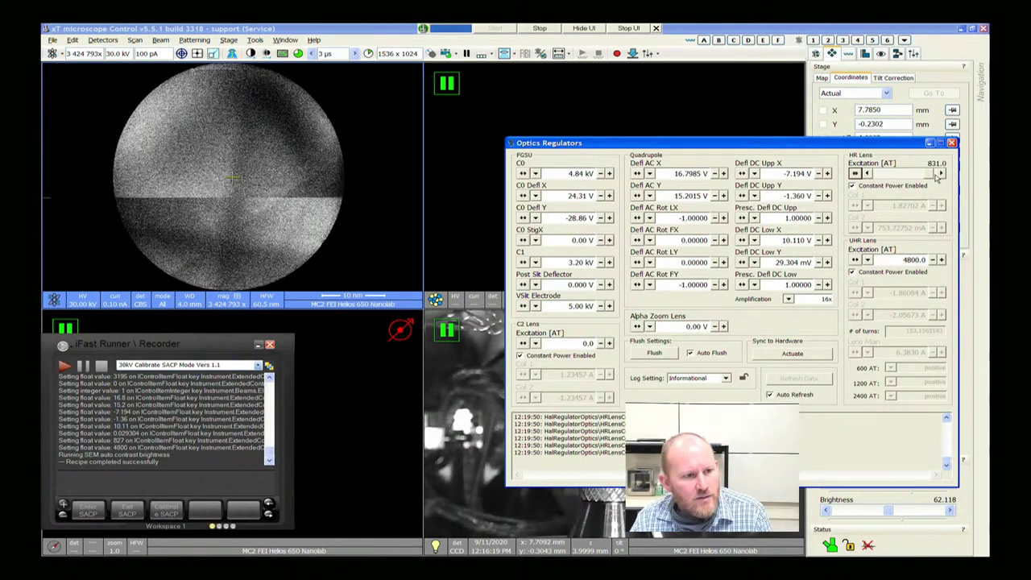
click(940, 175)
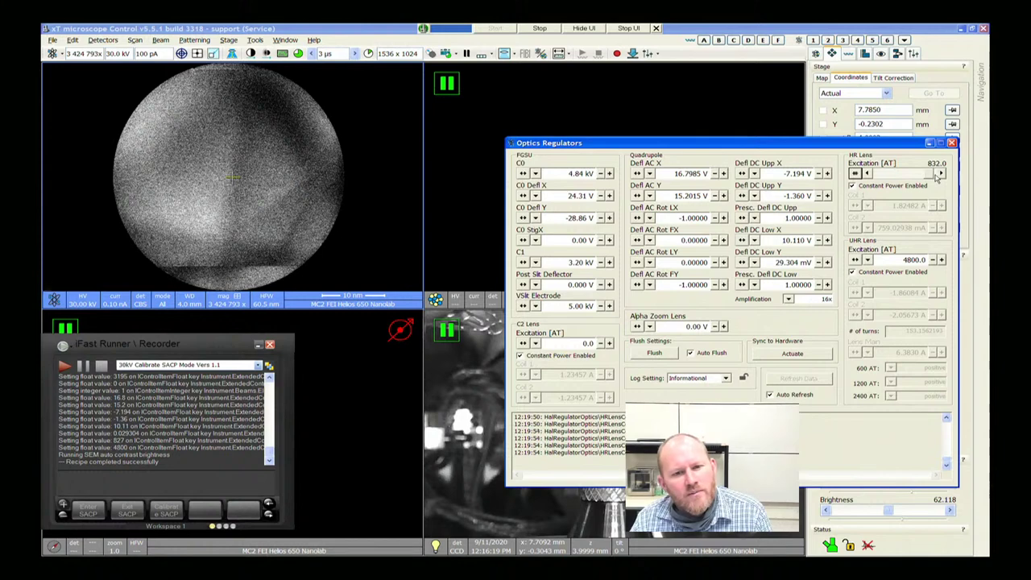
click(939, 174)
click(939, 174)
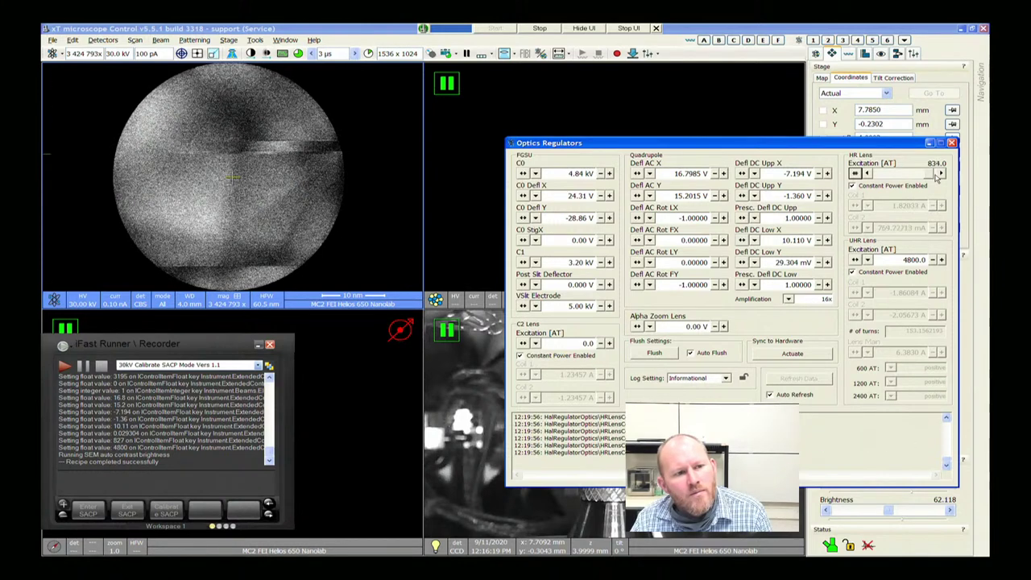
click(884, 174)
click(884, 174)
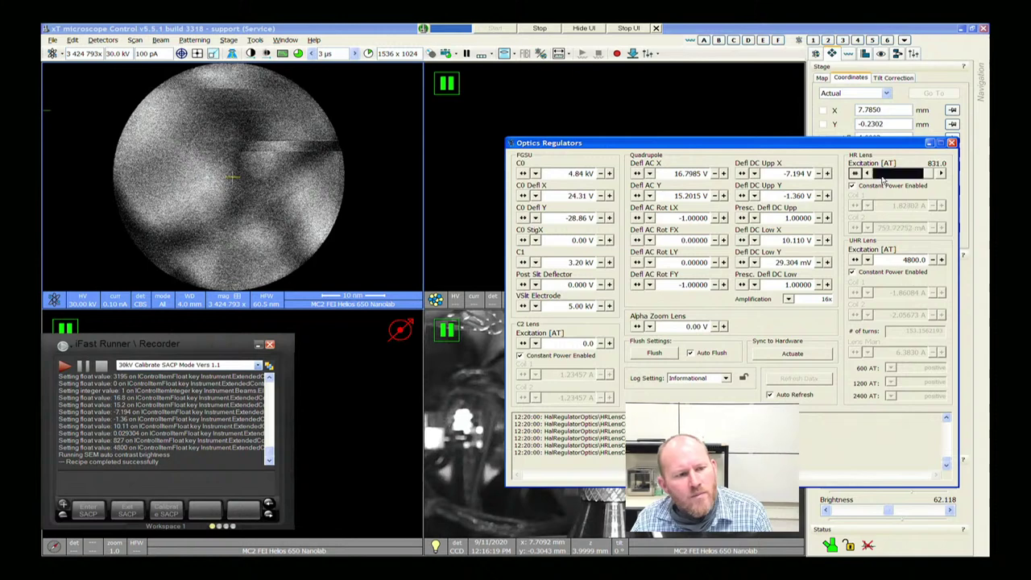
click(883, 176)
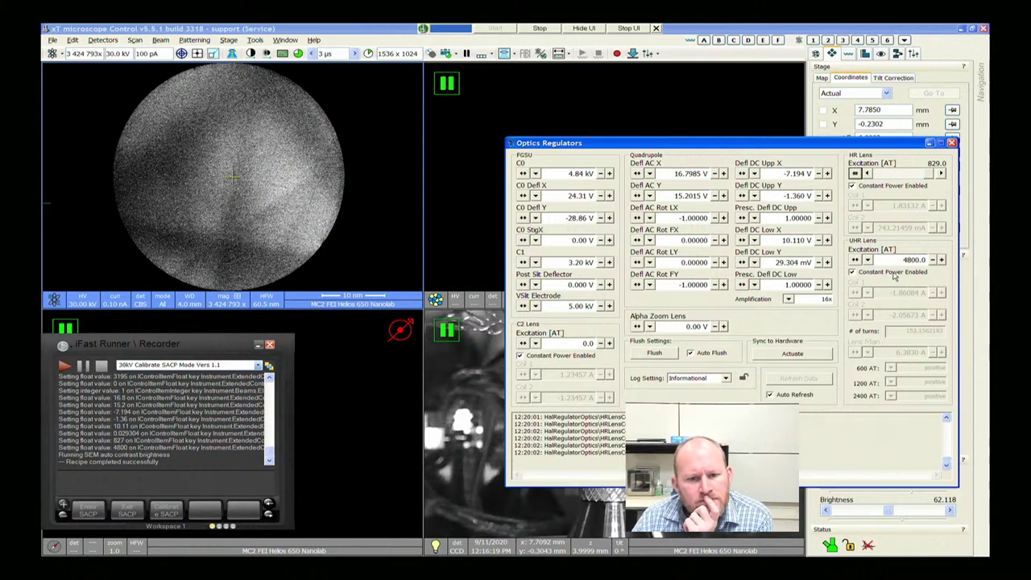
Sweep the UHR lens excitation down through zero to the reversed polarity at -4800 AT
click(855, 259)
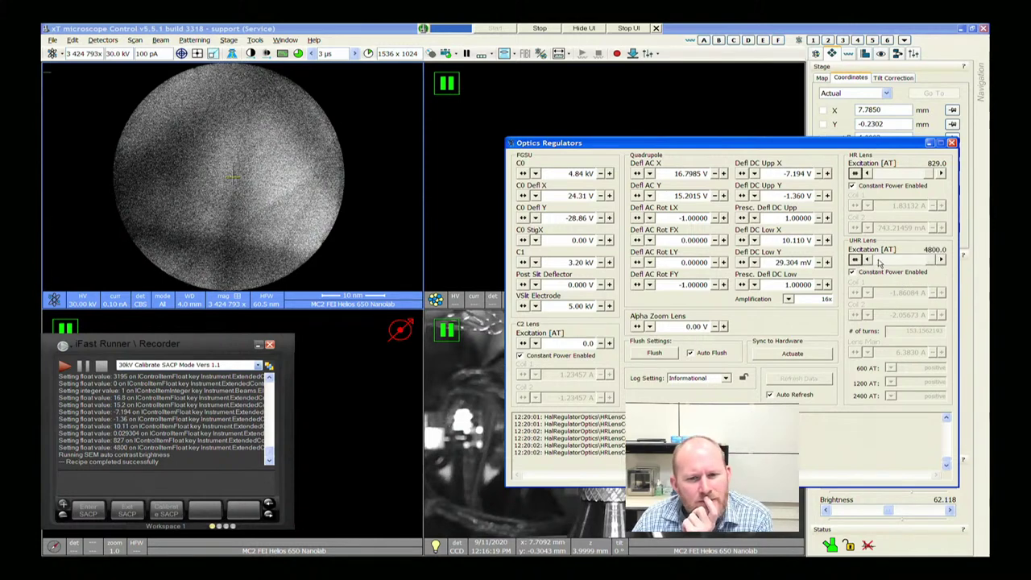
drag(886, 264, 910, 260)
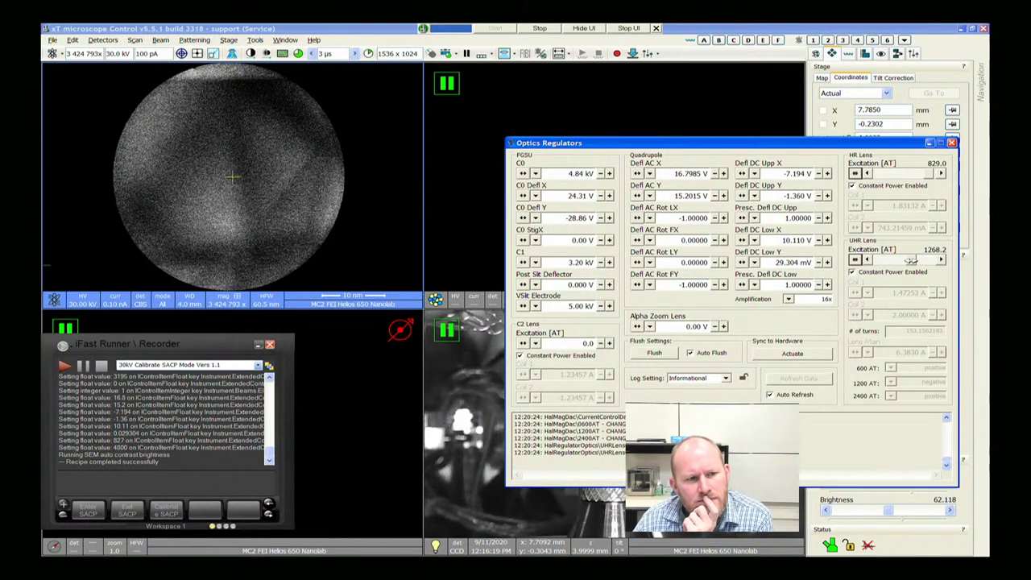
drag(898, 259, 875, 259)
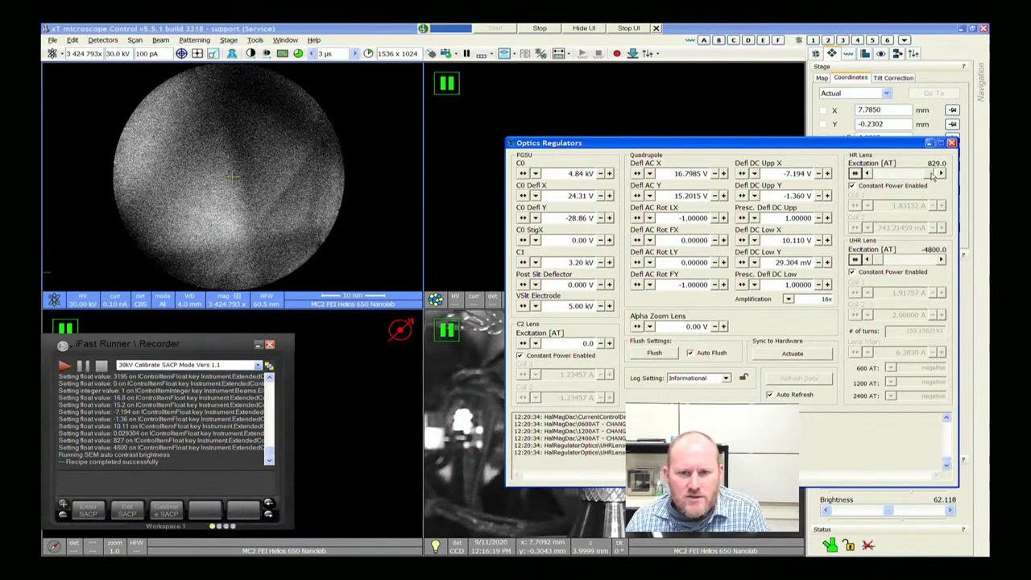
Set the HR lens excitation to 823 AT, raise it to 824.2 and 900 AT, and nudge the UHR lens to -4799 AT
drag(919, 178, 908, 177)
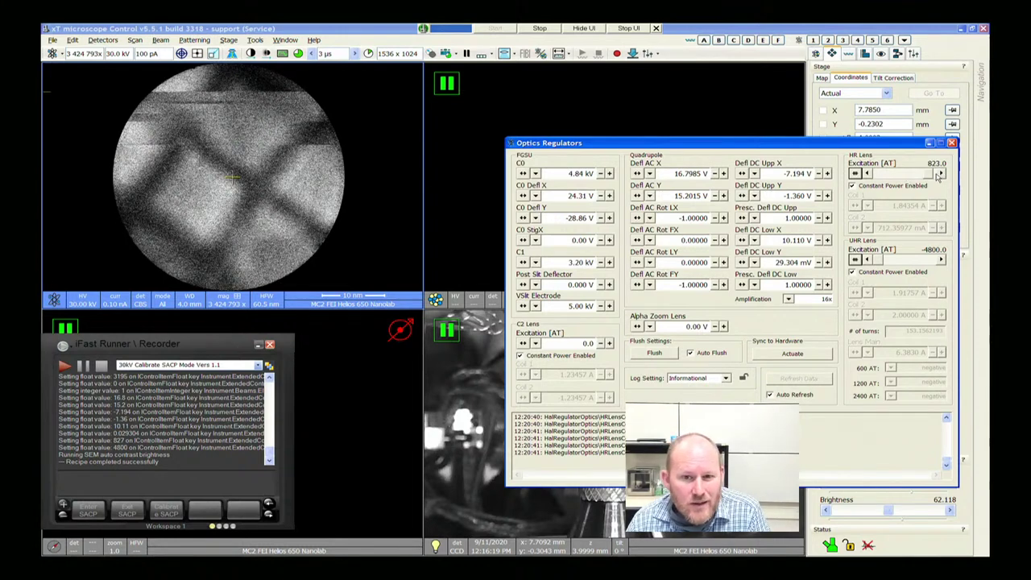
click(938, 176)
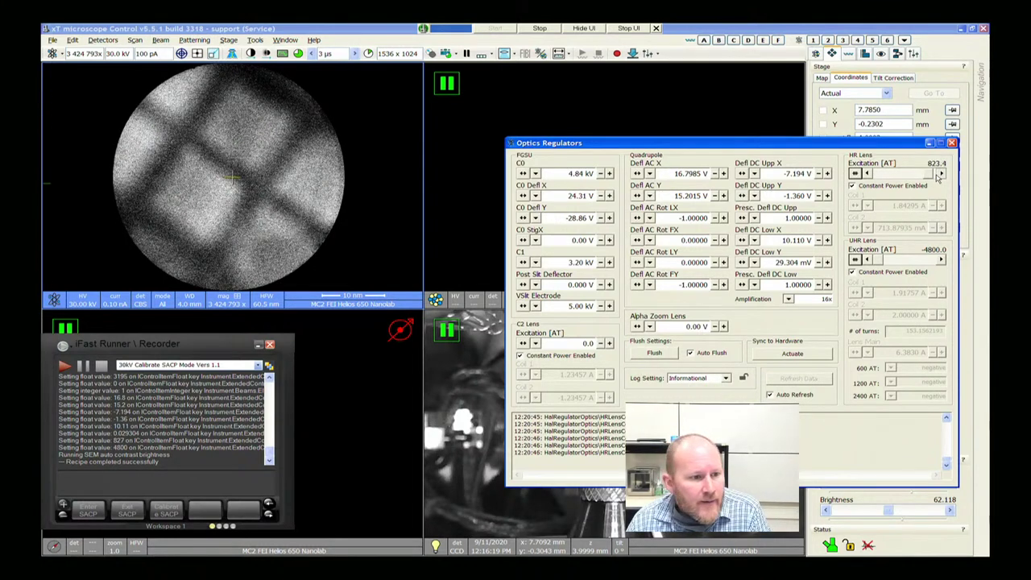
click(940, 174)
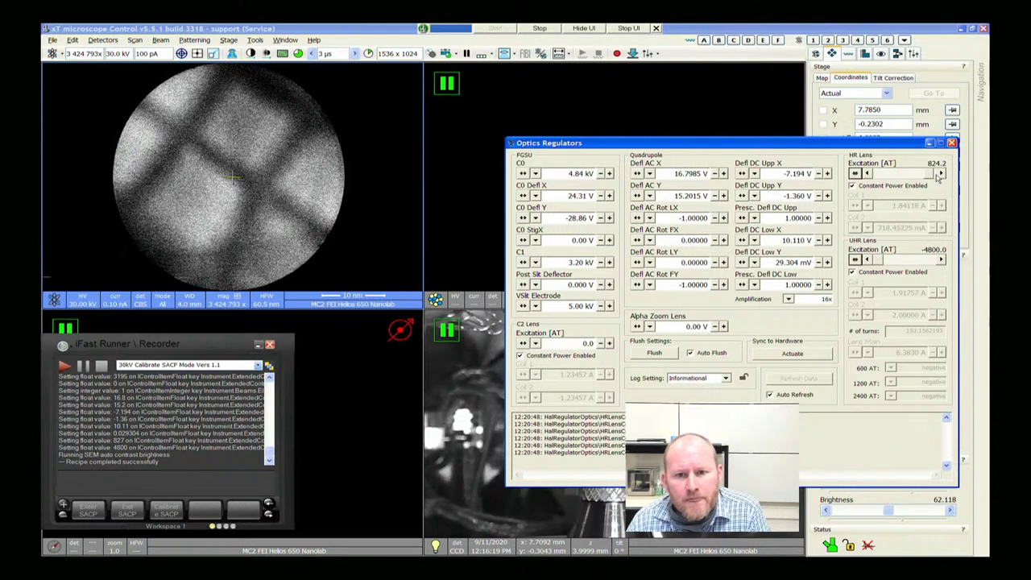
click(930, 175)
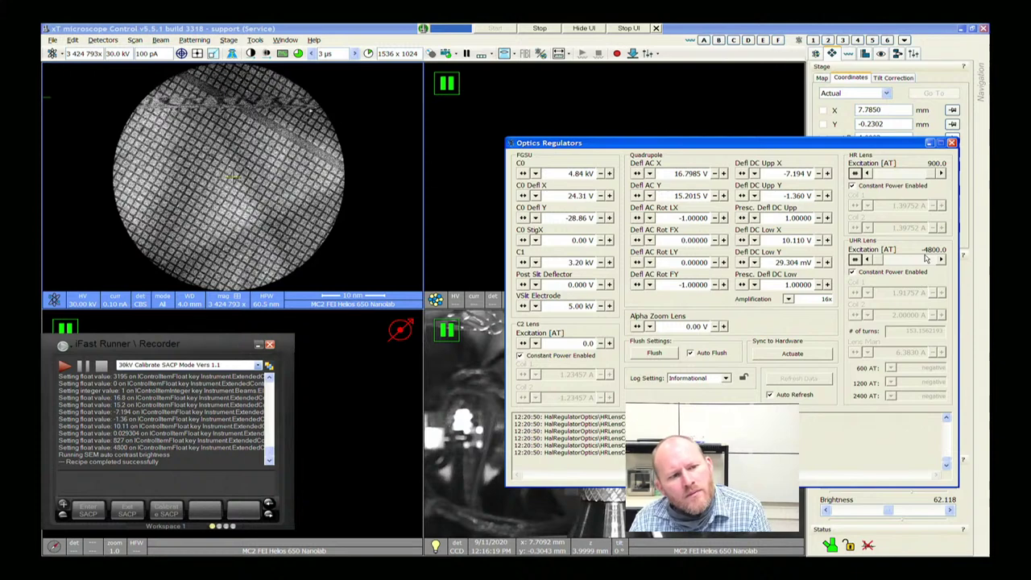
click(926, 258)
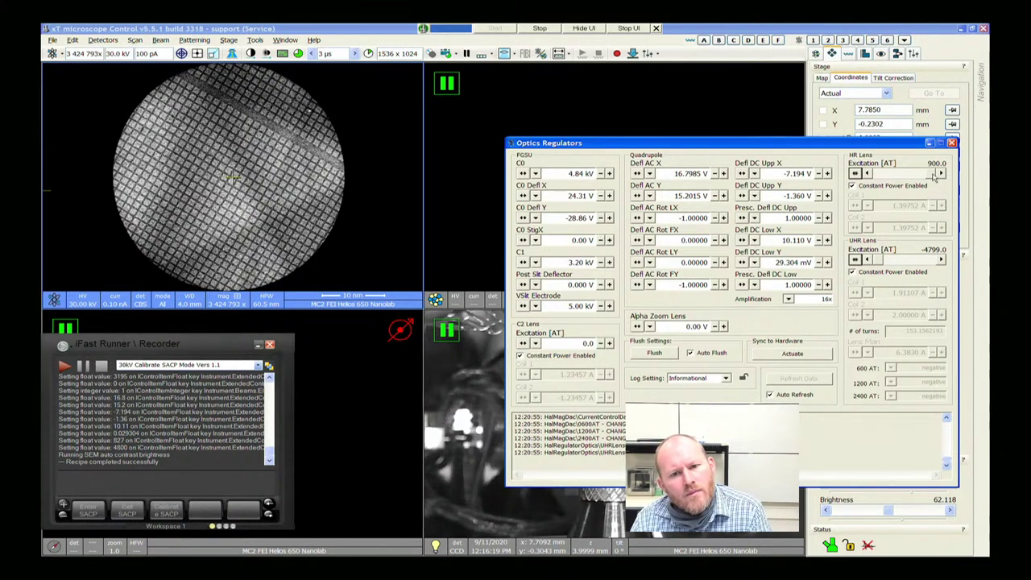
Drop the HR lens excitation to about -68 AT, and raise it in 9 AT increments to -40.9 AT
drag(939, 173, 904, 173)
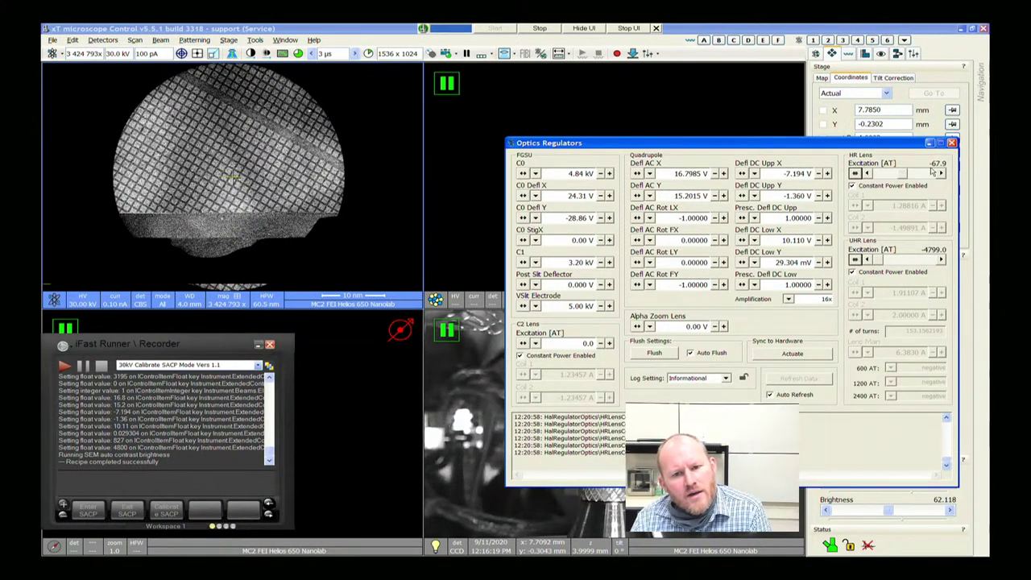
click(927, 174)
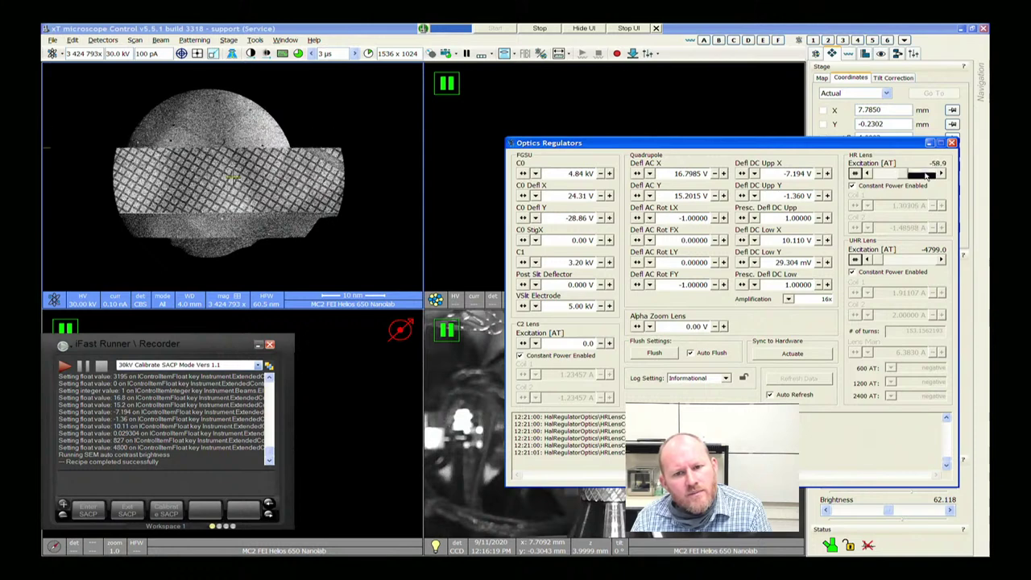
click(927, 175)
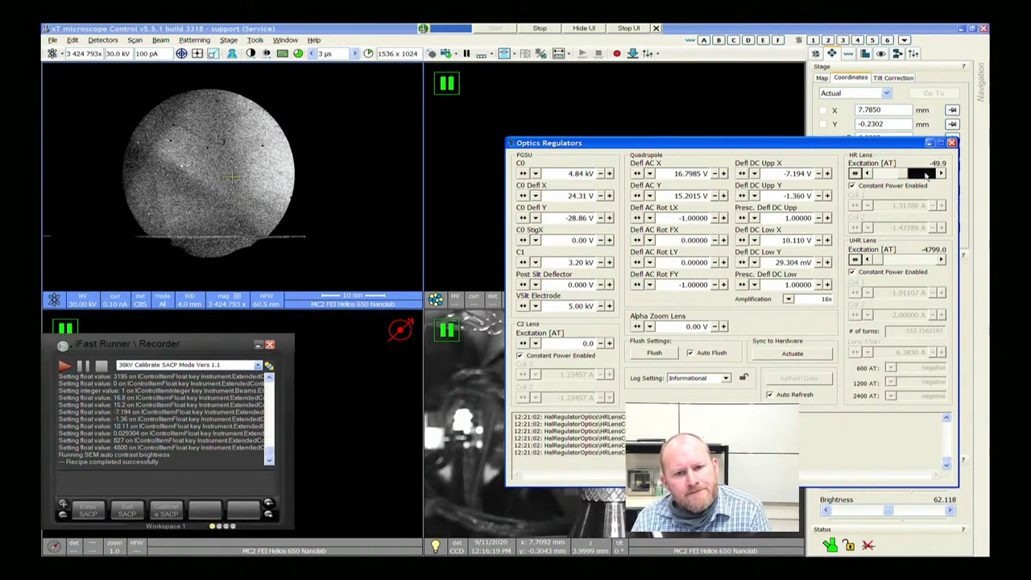
click(927, 174)
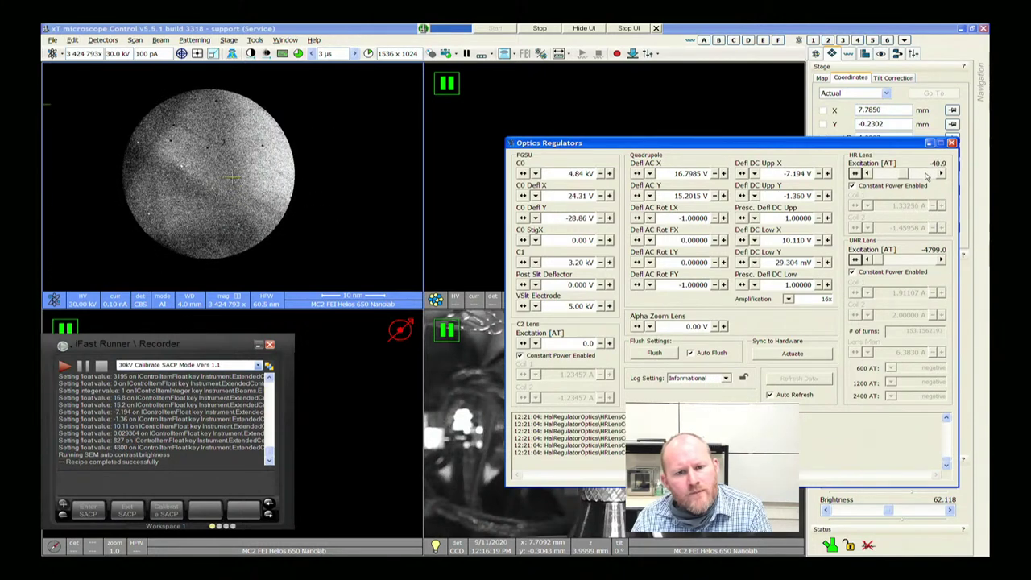
Raise the UHR lens excitation to 4800 AT, lower it through 4789 AT to about 4166 AT, and return it to 4800 AT
click(898, 263)
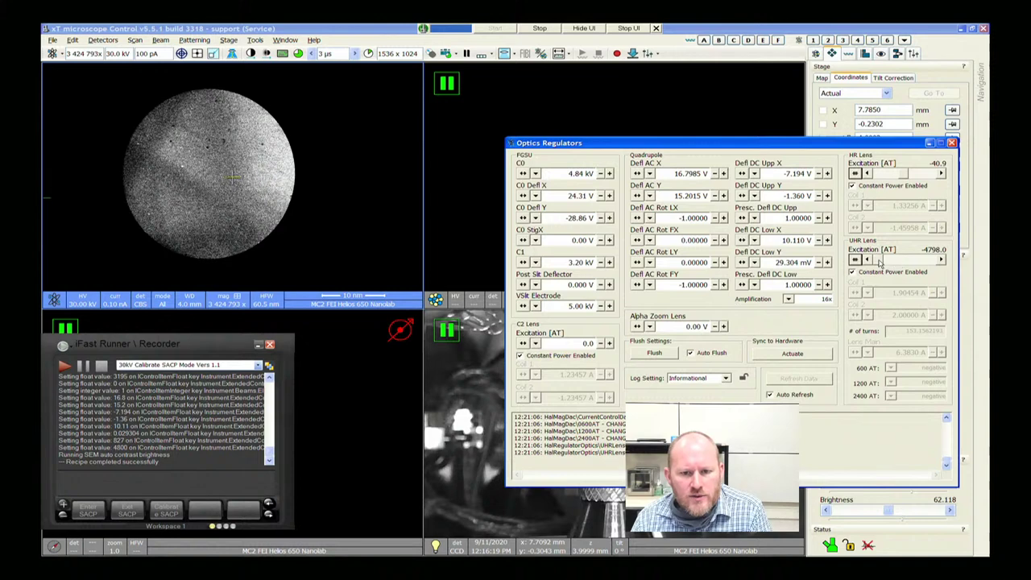
drag(881, 263, 939, 265)
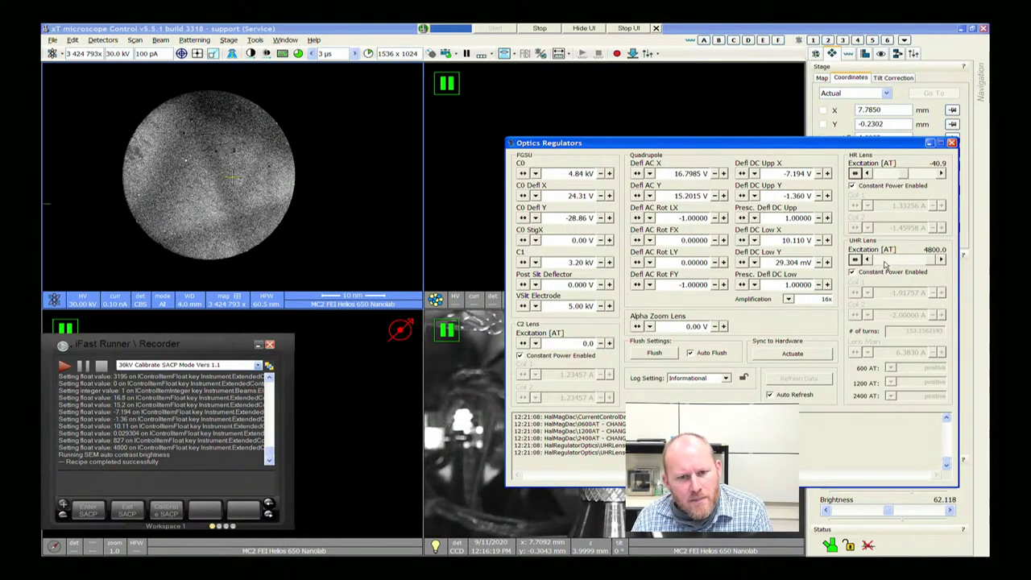
scroll(885, 264, down, 2)
scroll(887, 264, down, 1)
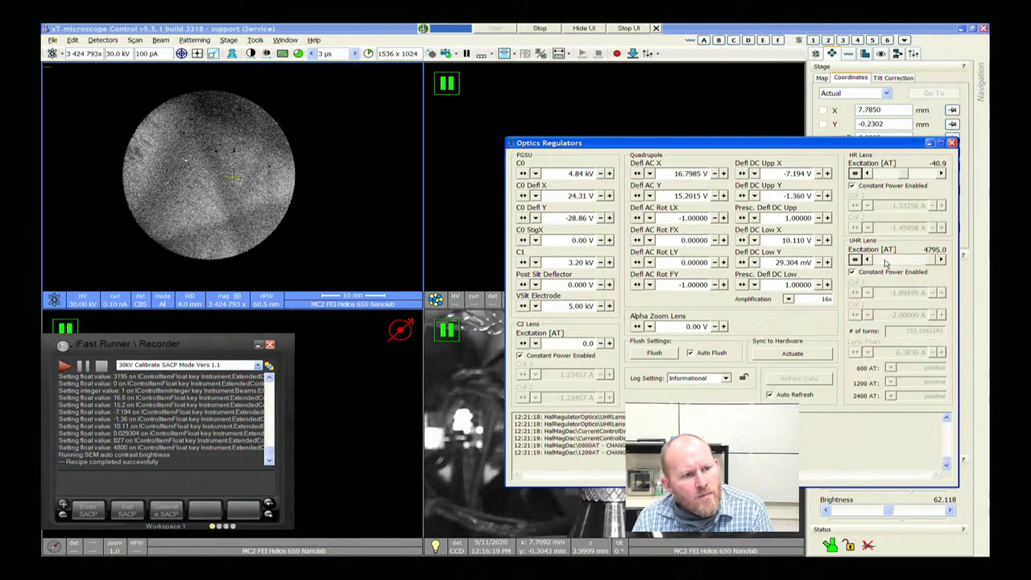
scroll(887, 265, down, 4)
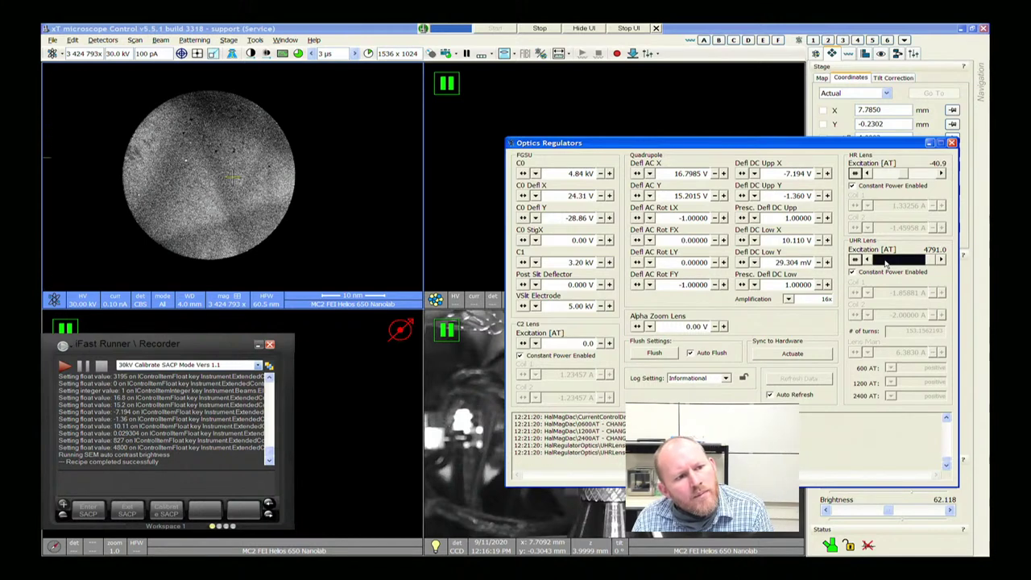
scroll(887, 265, down, 2)
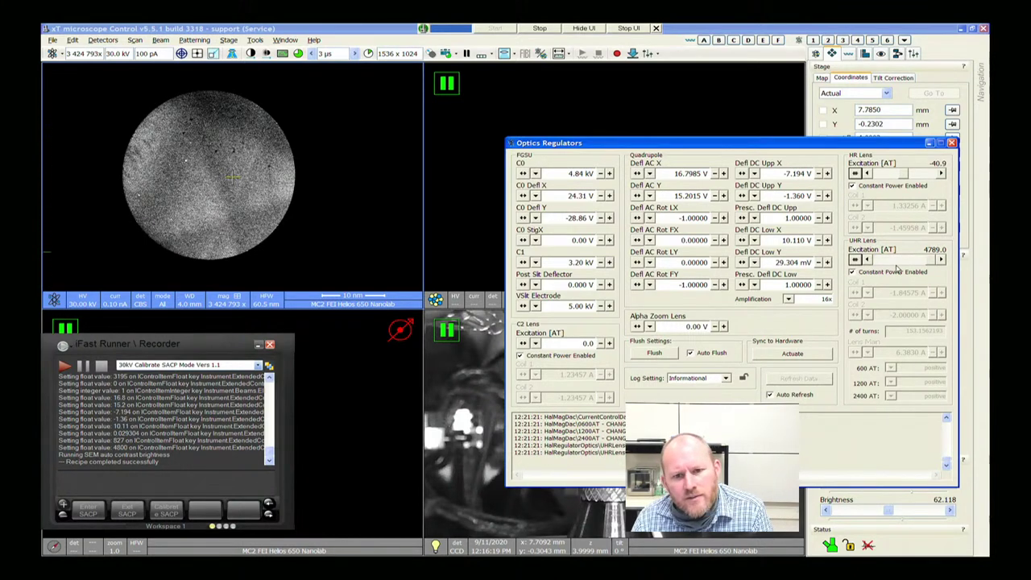
scroll(925, 260, down, 3)
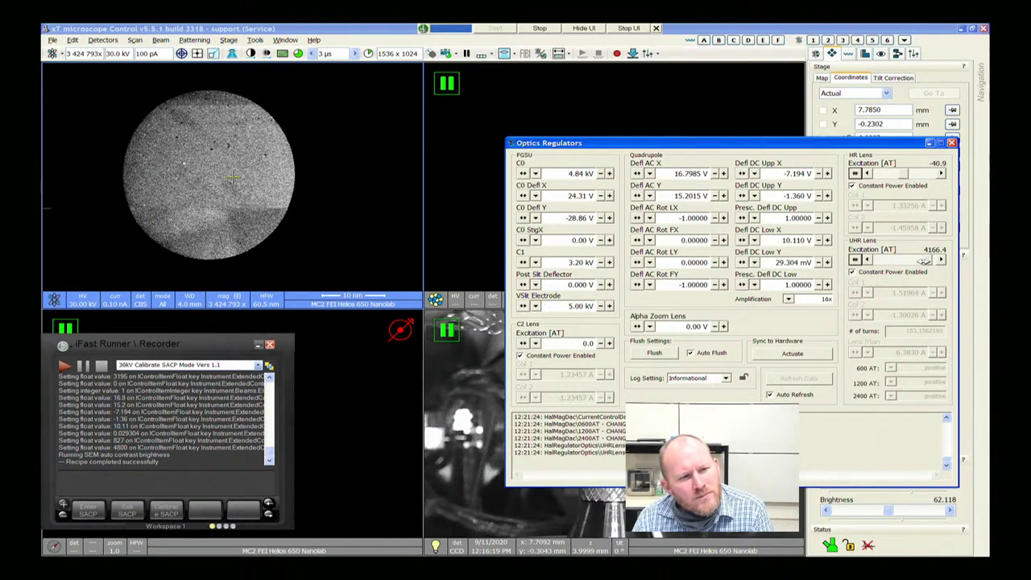
scroll(926, 260, up, 5)
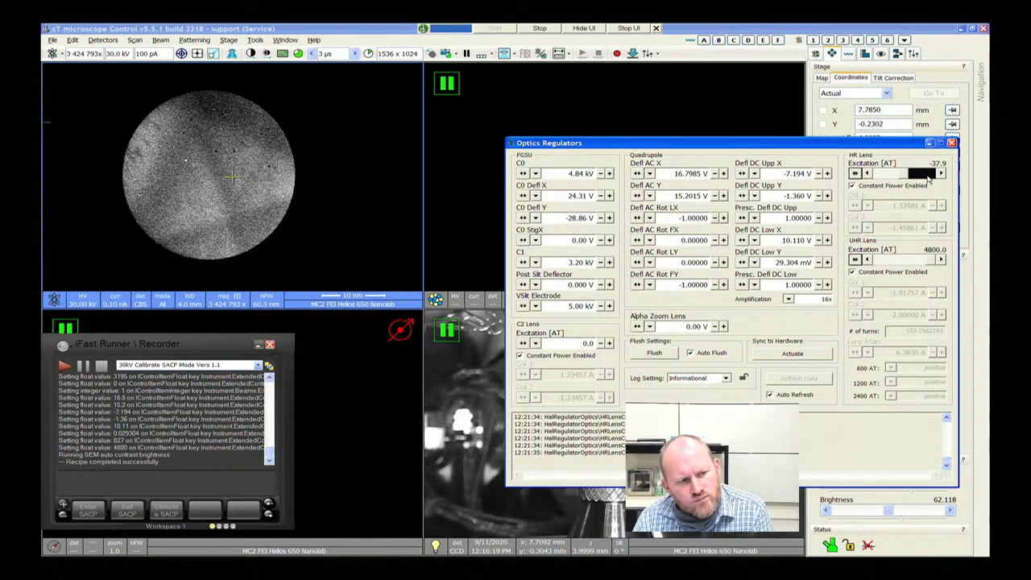
Raise the HR lens excitation through zero to 34 and 288.7 AT, and on to 478.6 AT
scroll(928, 181, up, 2)
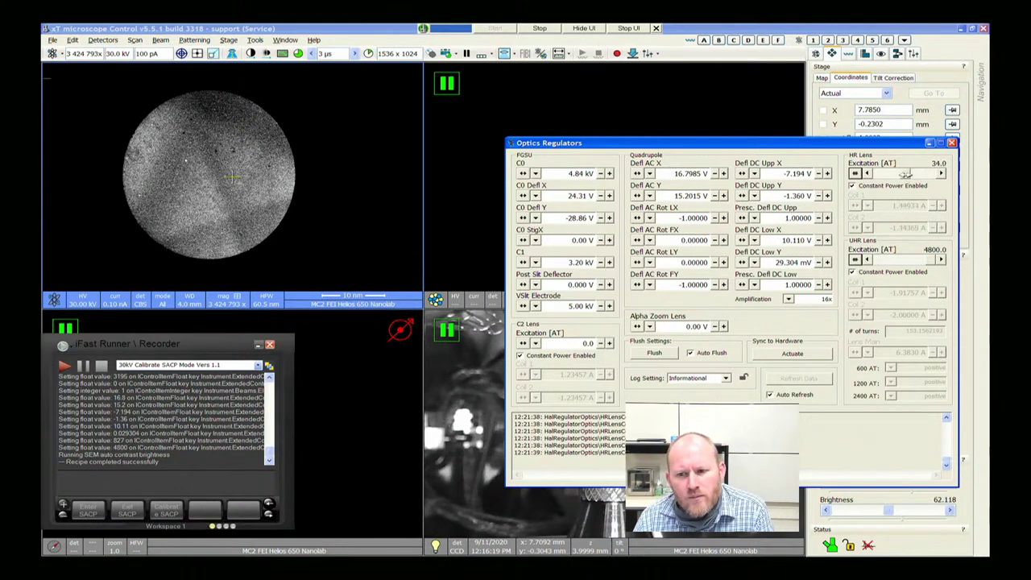
scroll(909, 173, up, 5)
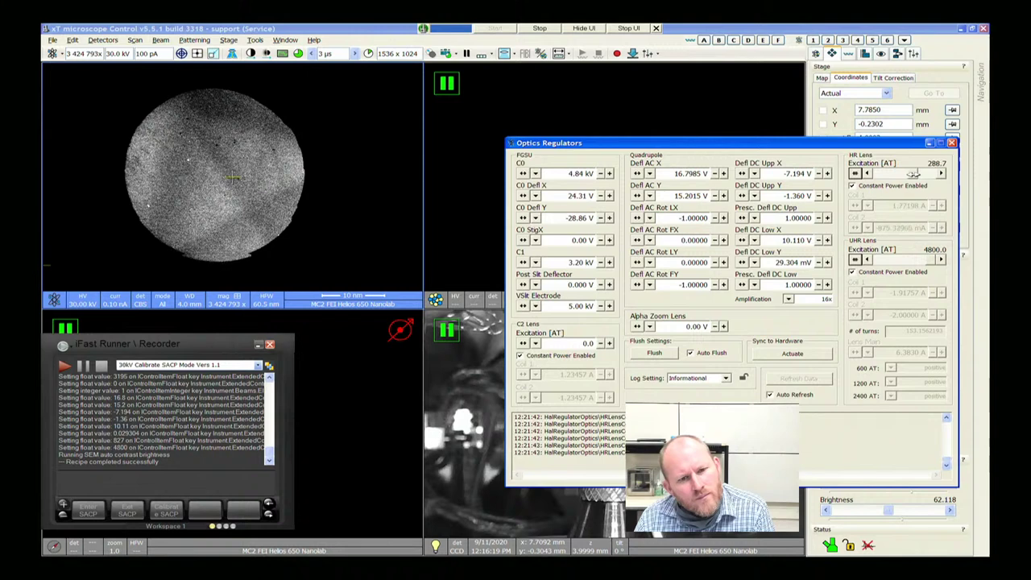
scroll(917, 173, up, 7)
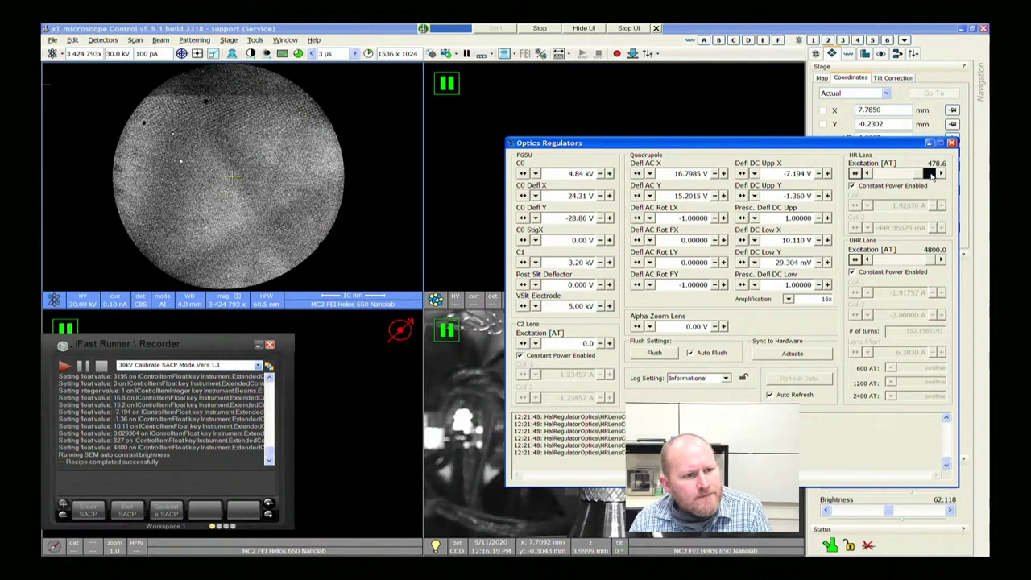
Increase the HR lens excitation in small increments to 536.6 AT against the live pattern
scroll(932, 176, up, 1)
scroll(933, 176, up, 3)
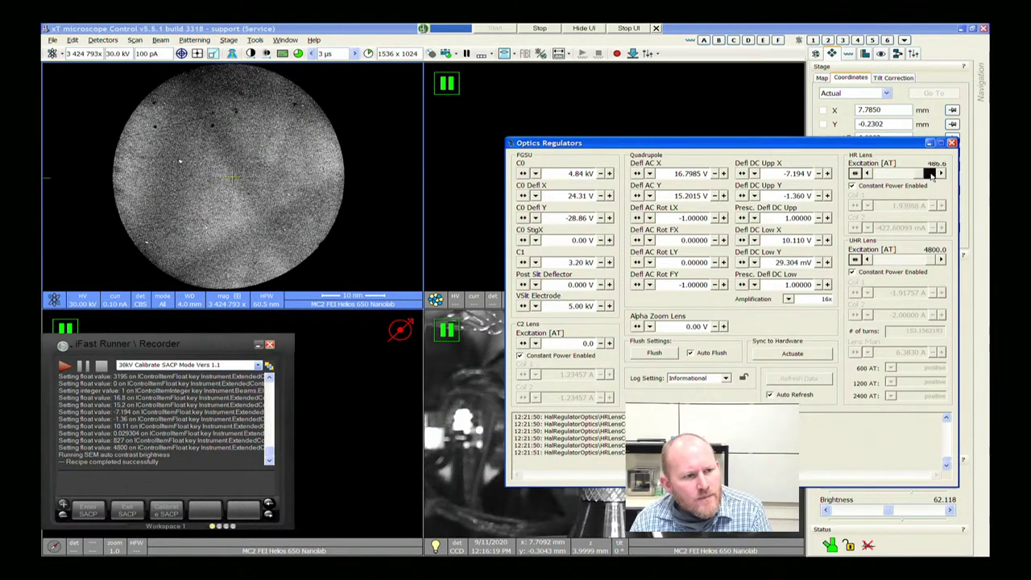
scroll(932, 175, up, 1)
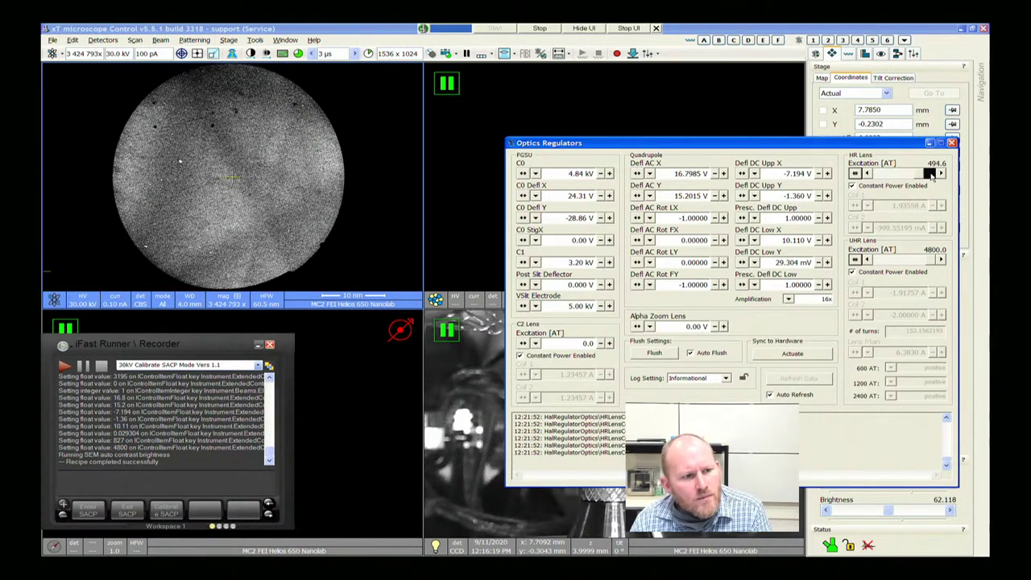
scroll(933, 176, up, 2)
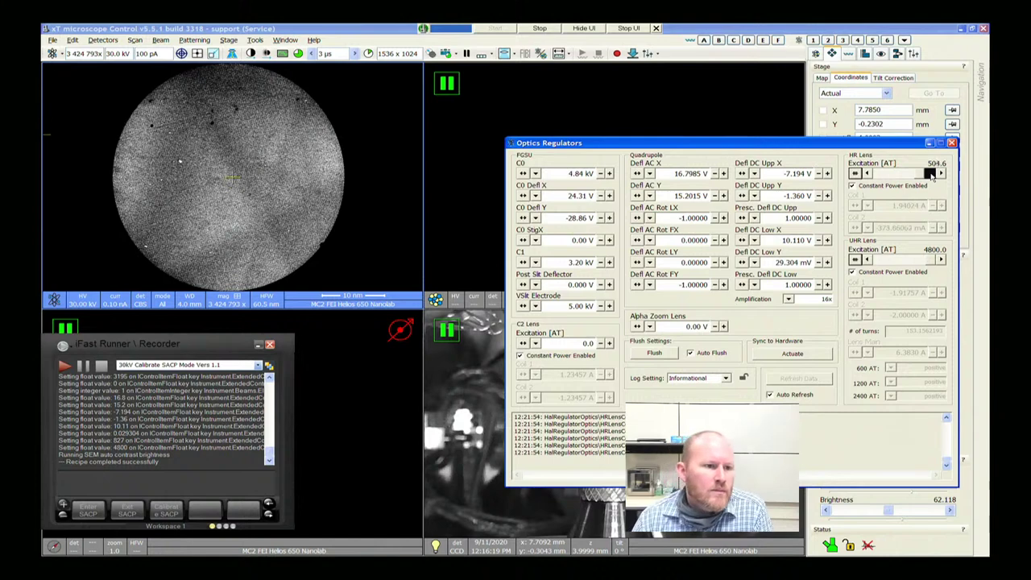
scroll(932, 176, up, 2)
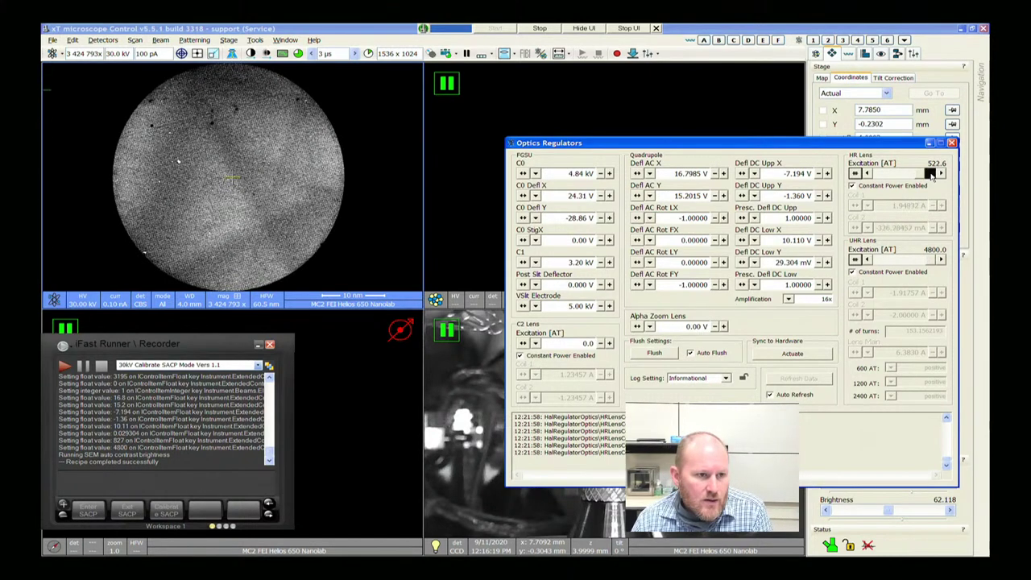
scroll(932, 175, up, 4)
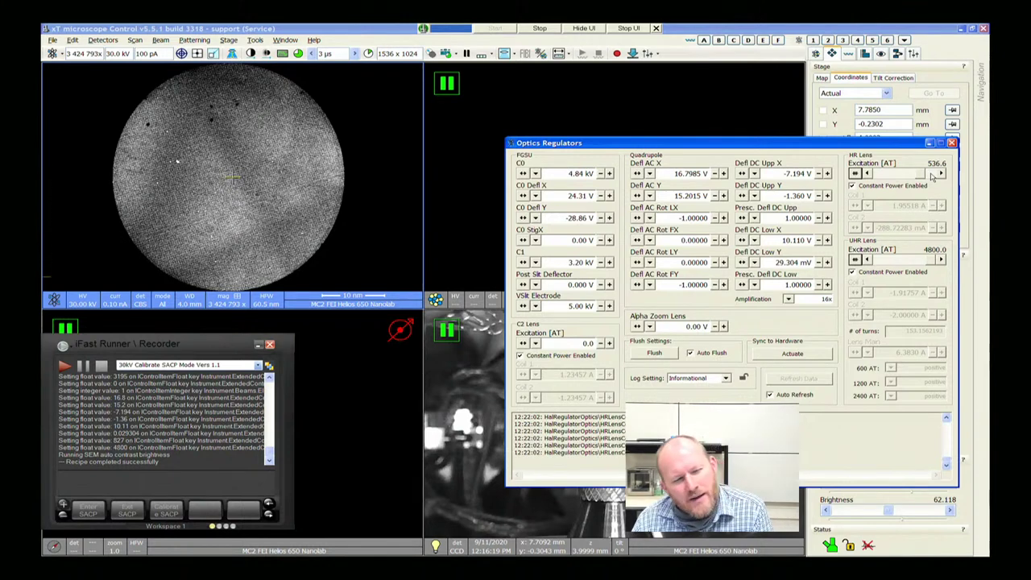
Sweep the HR lens excitation up through 662.2, 679.3 and 730.3 AT to 751.2 AT
scroll(924, 173, up, 20)
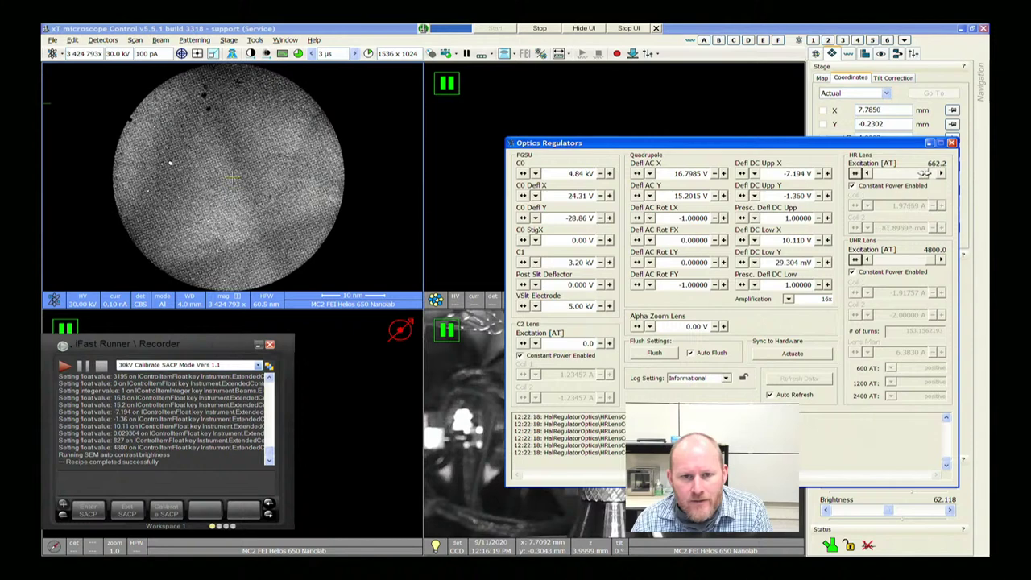
click(925, 174)
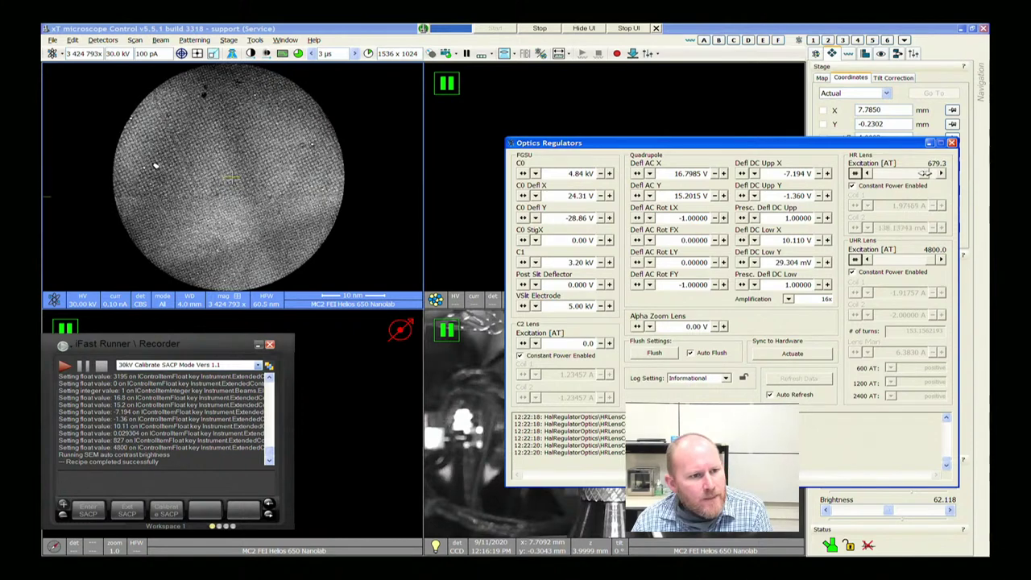
click(925, 173)
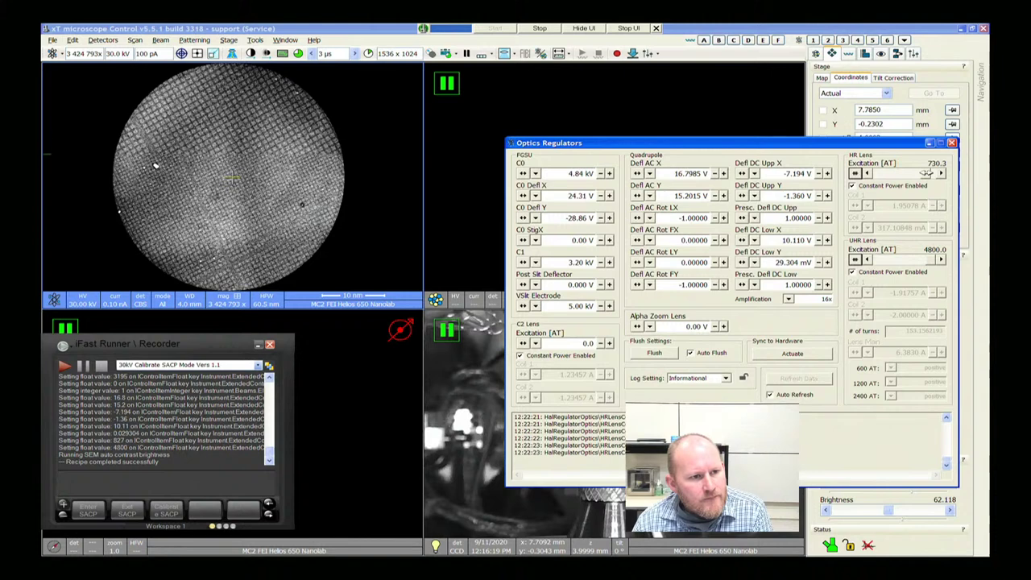
click(927, 173)
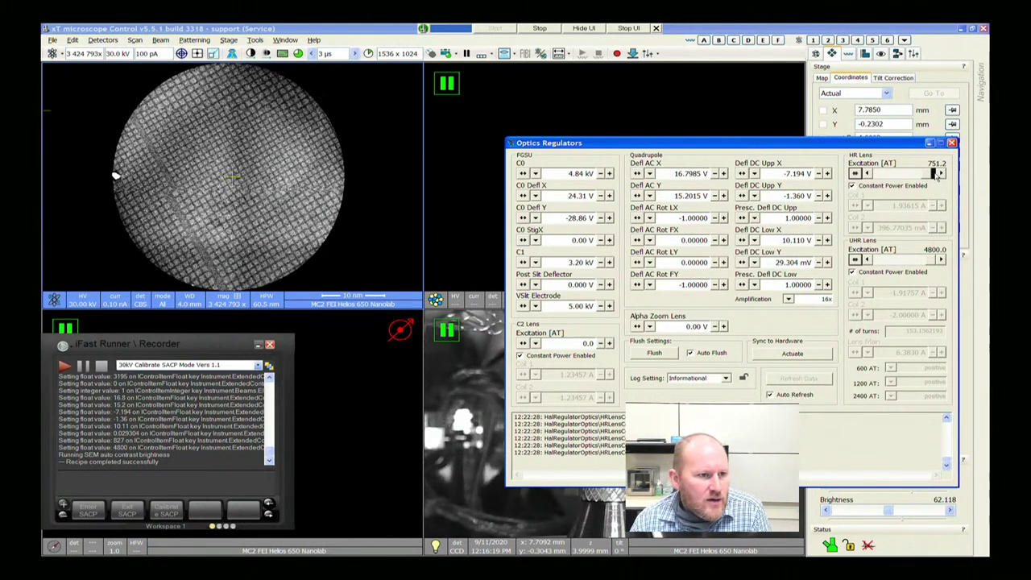
Step the HR lens excitation up gradually to 834.2 AT to approach the rocking point
click(938, 174)
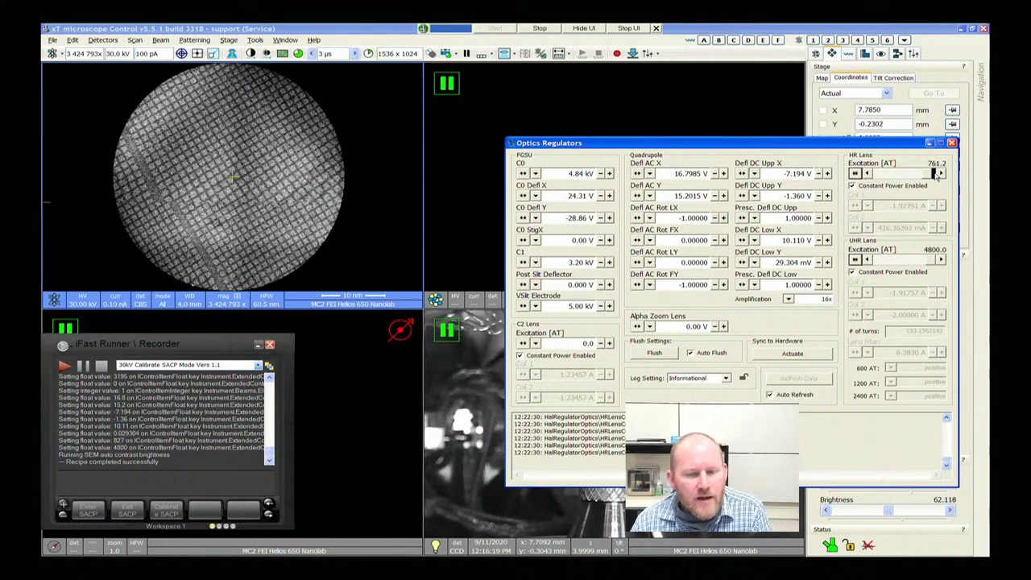
click(938, 174)
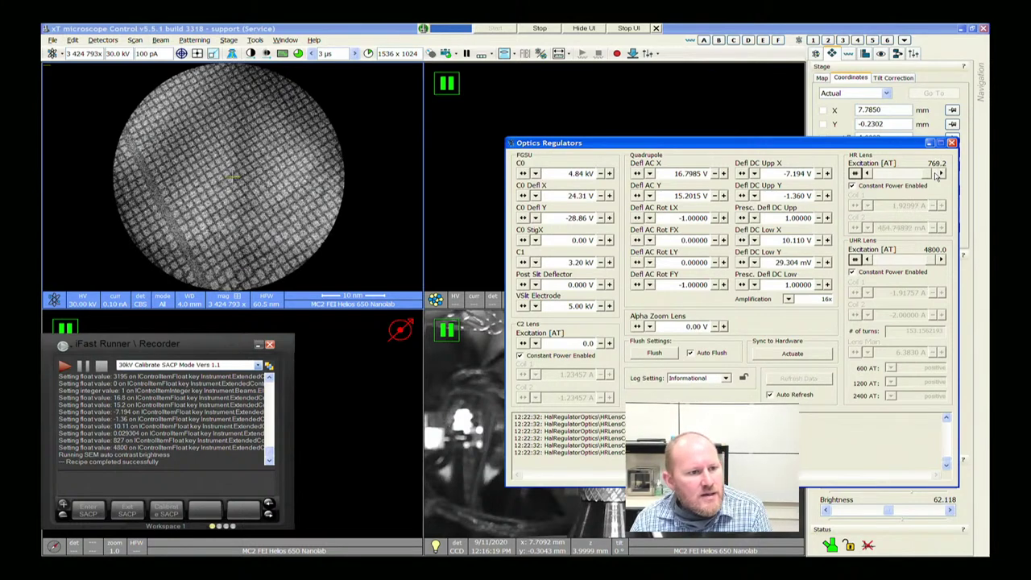
click(938, 174)
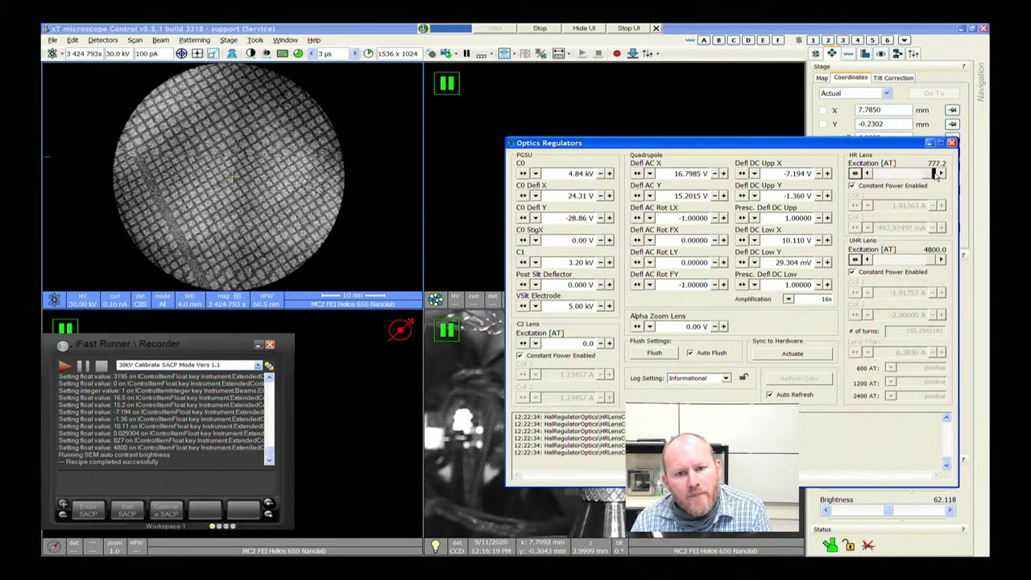
click(938, 174)
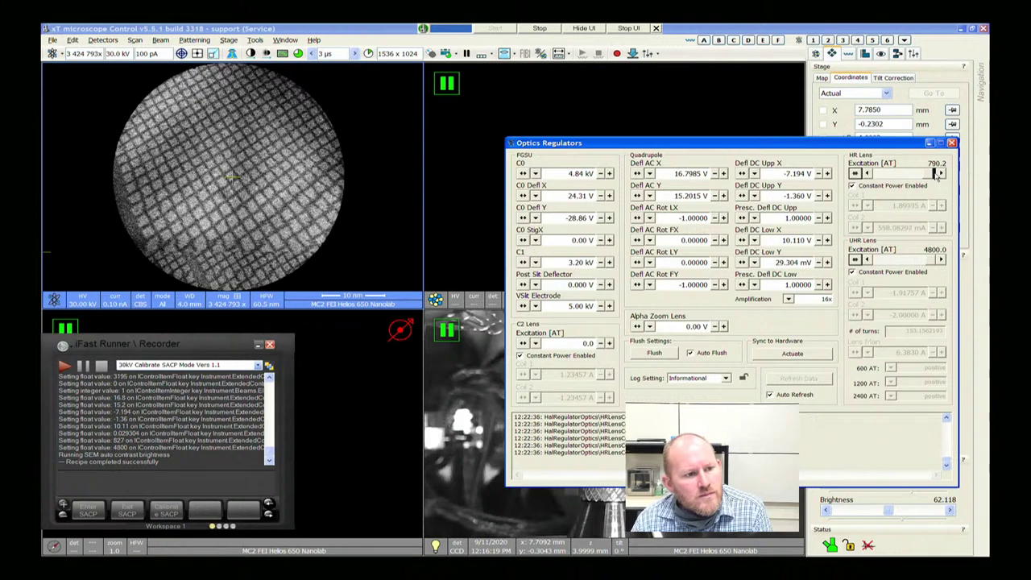
click(938, 174)
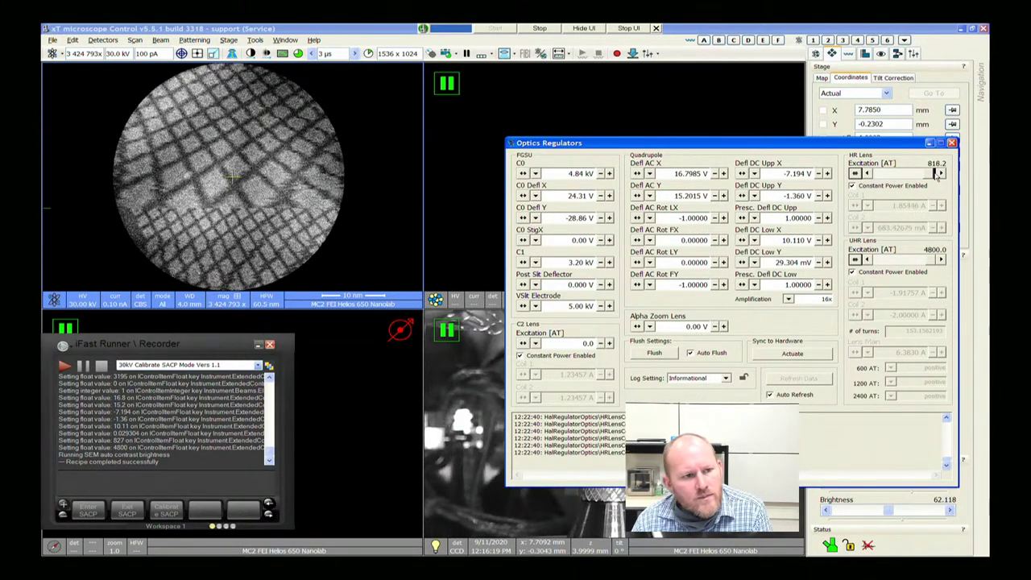
click(938, 174)
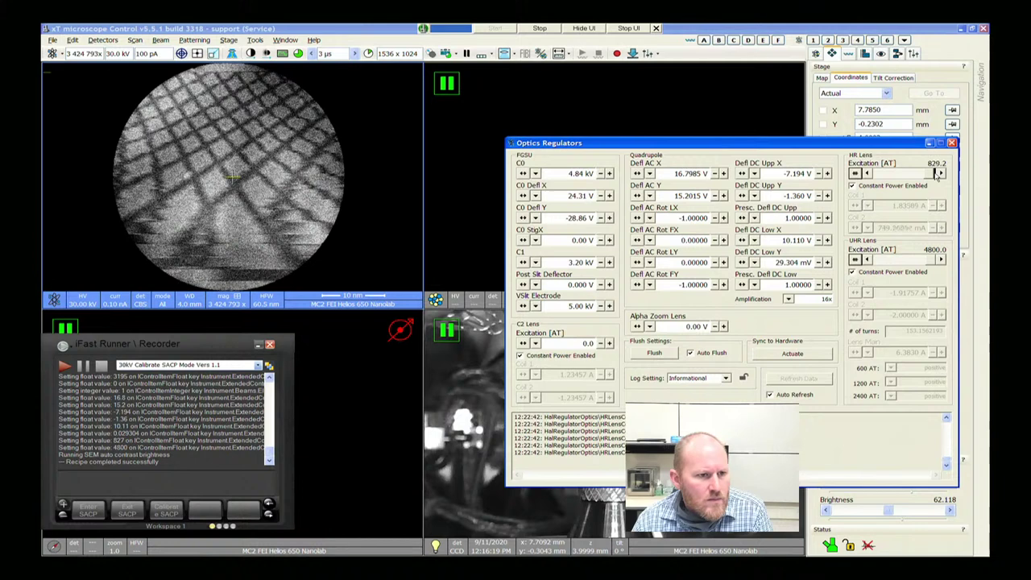
click(938, 174)
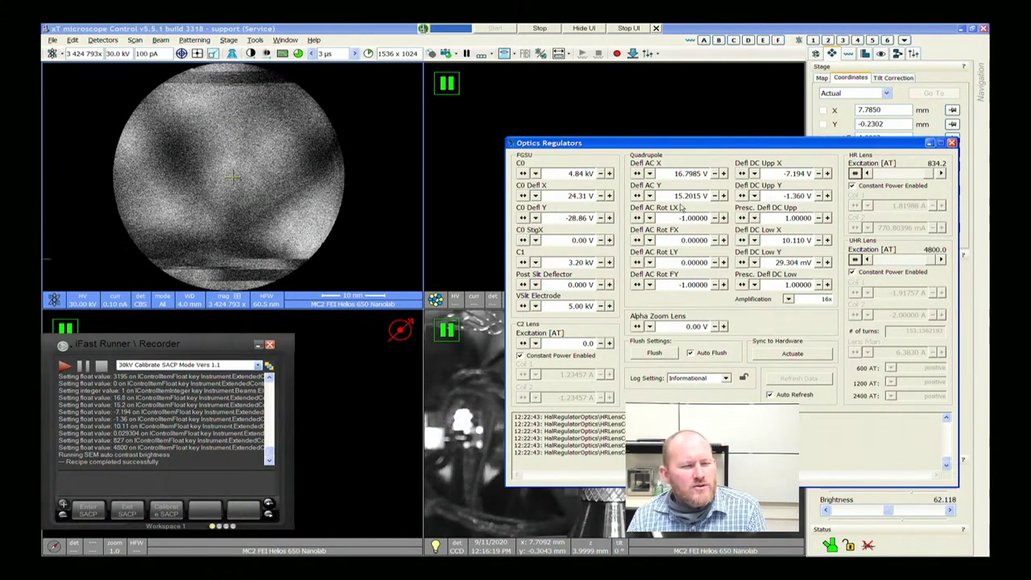
Step the HR lens excitation up to 839.2 AT, back down to 829.2 AT, and settle it at 835.2 AT
click(883, 175)
click(938, 174)
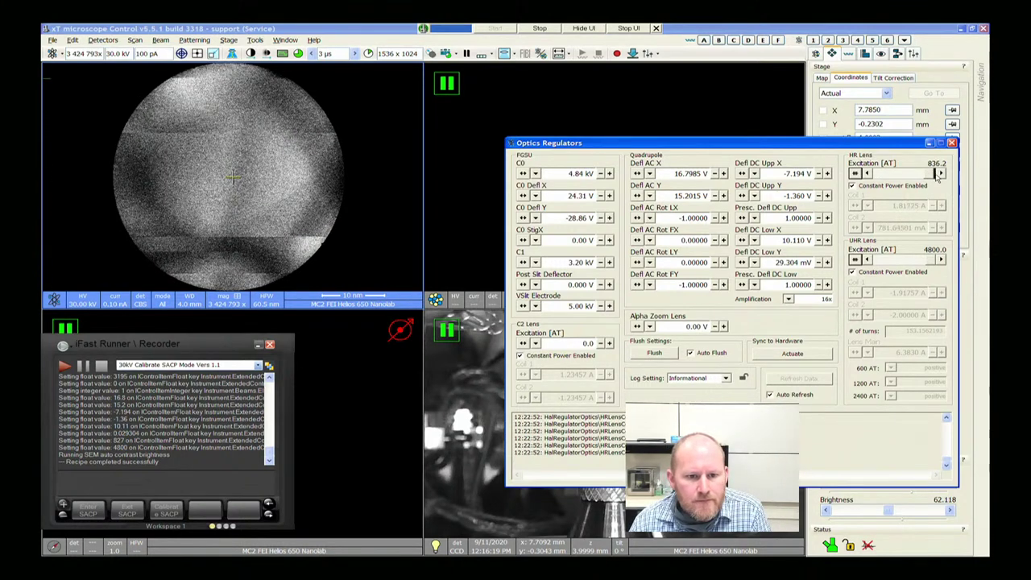
click(938, 174)
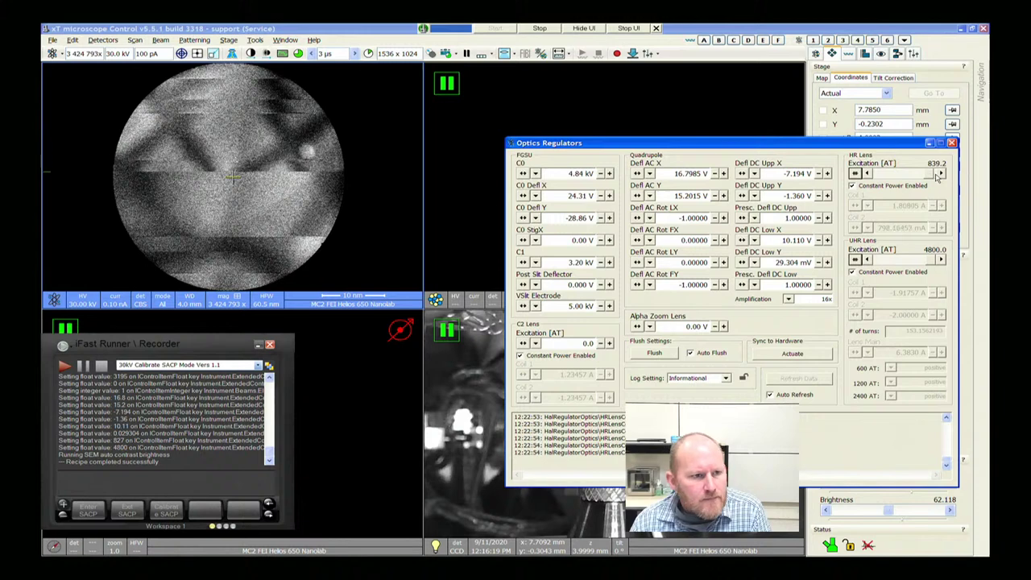
click(892, 175)
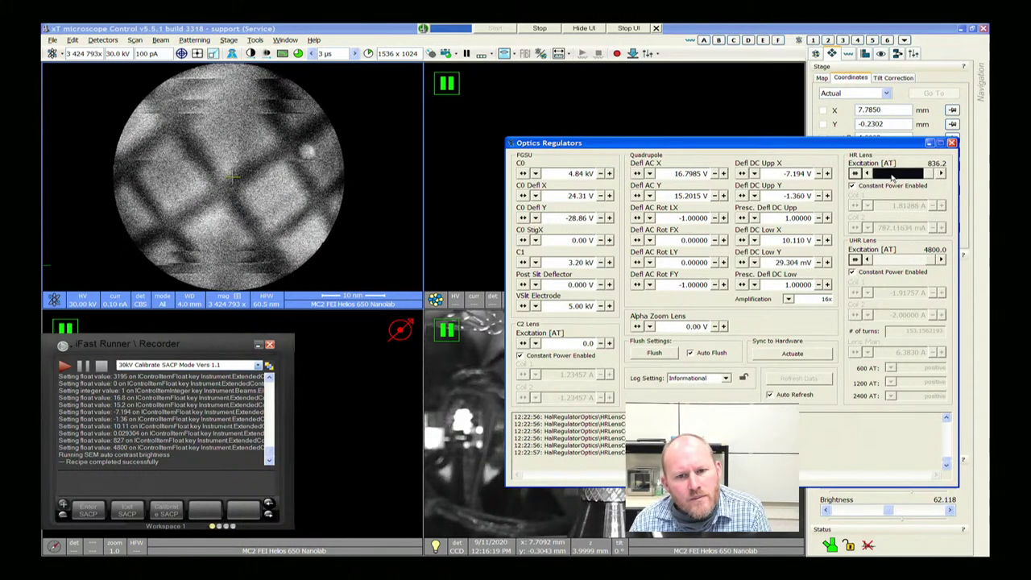
click(892, 175)
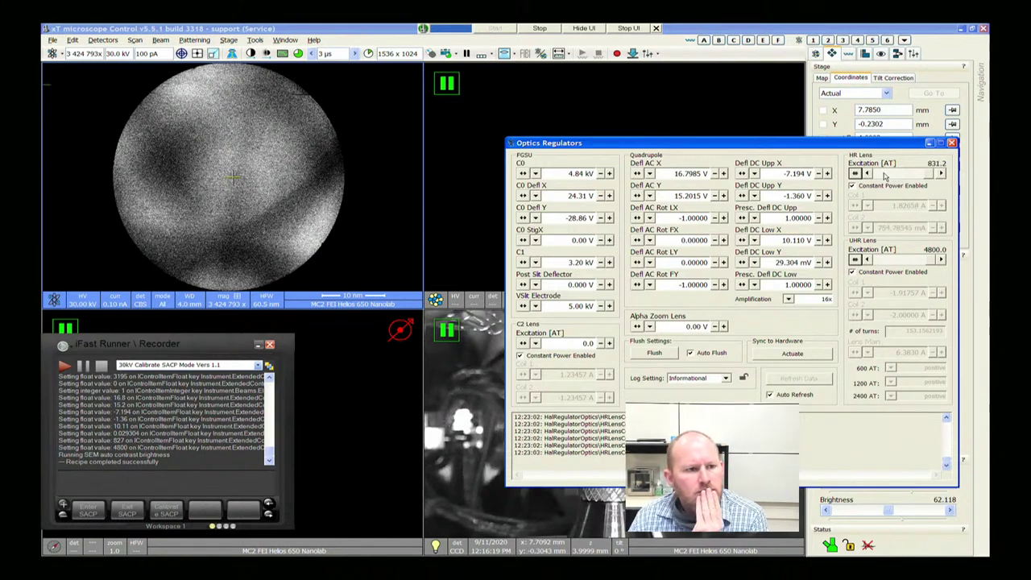
click(886, 175)
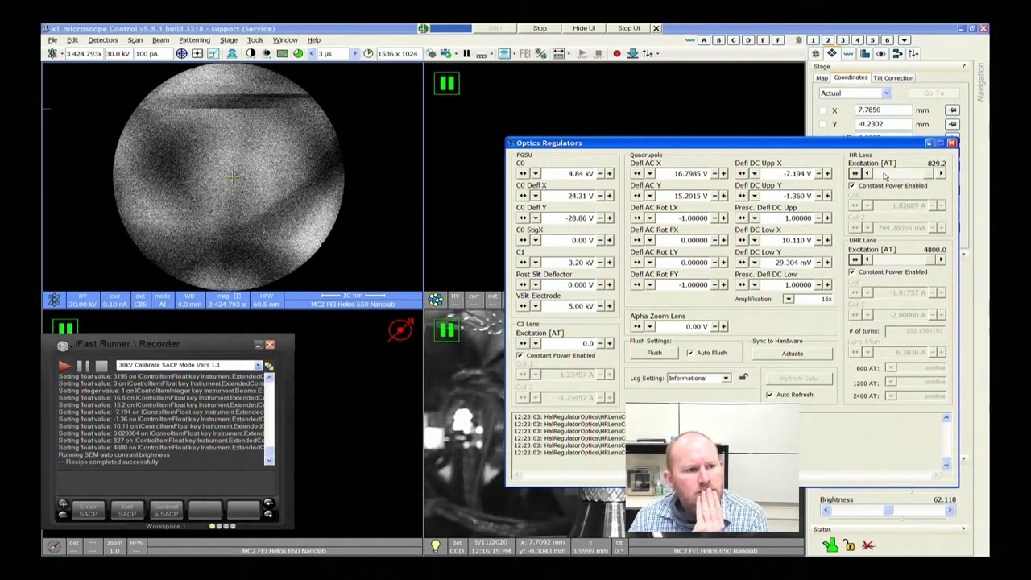
click(937, 175)
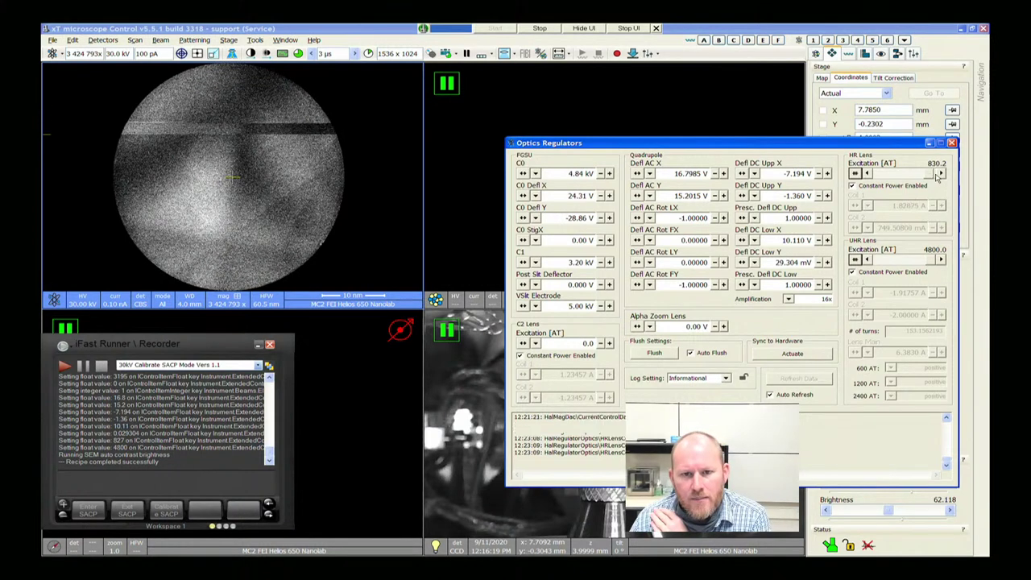
click(937, 175)
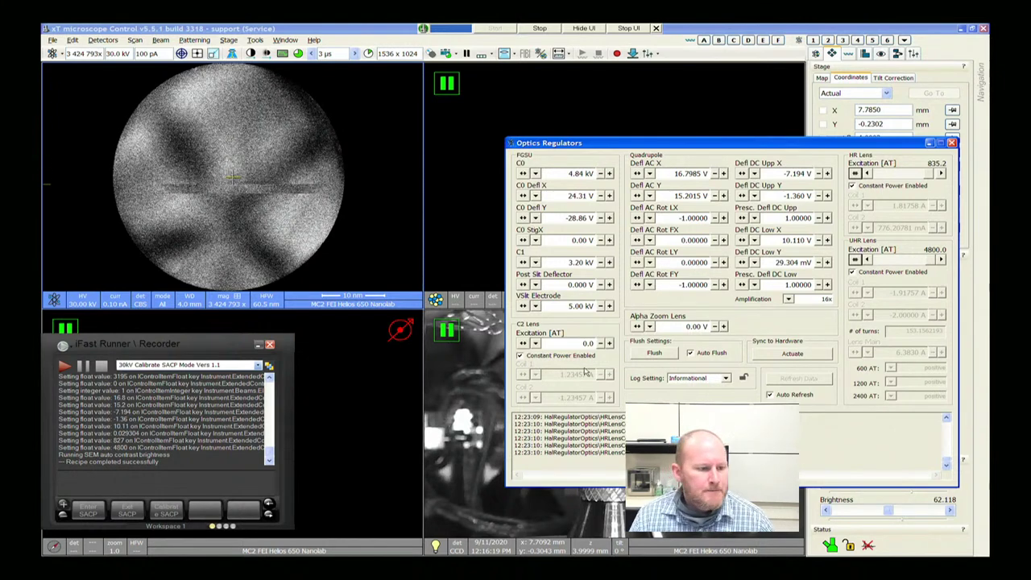
Run the 30kV Exit SACP Mode recipe, and switch to the Notepad notes on manual SACP creation
click(111, 506)
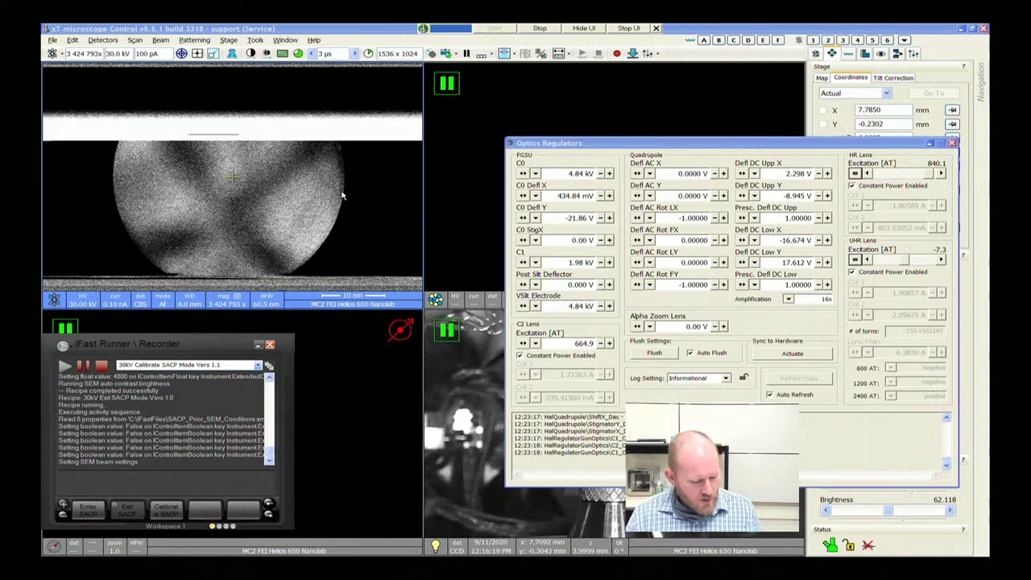
key(alt+Tab)
key(alt+Tab)
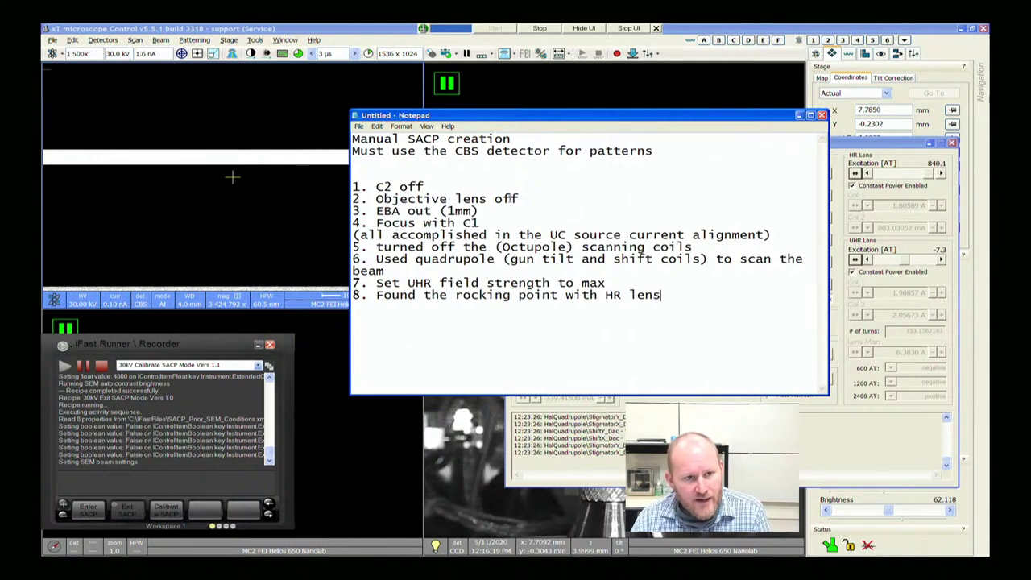
click(371, 296)
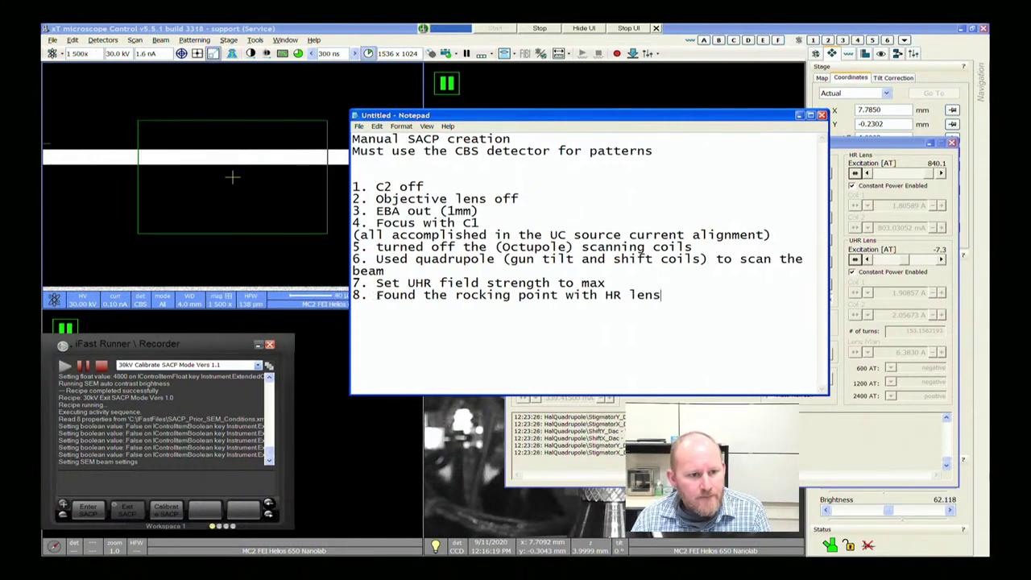
key(Return)
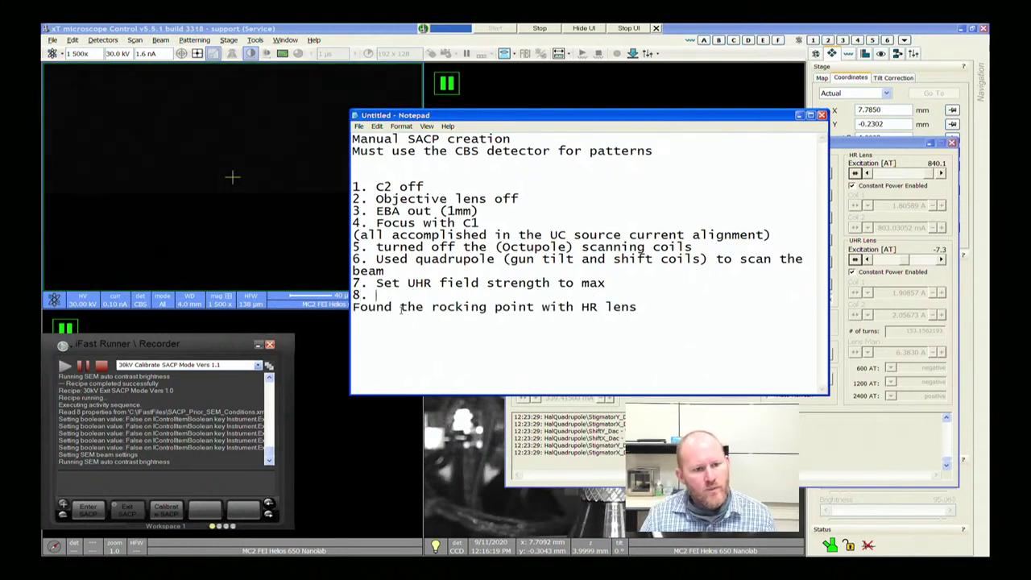
key(Delete)
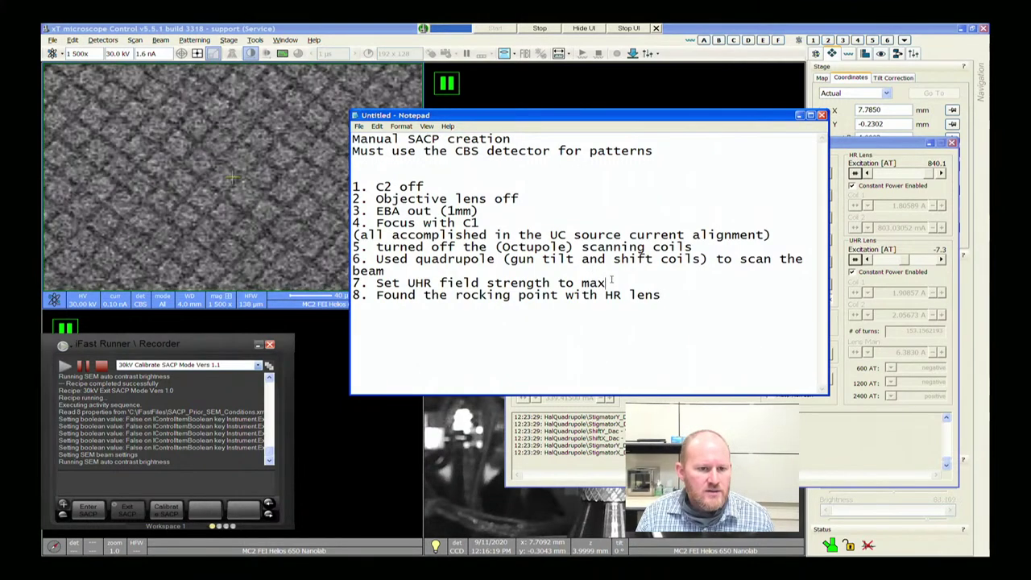
Insert "8. Turn the HR lens back on" after the UHR field strength line and renumber the rocking point line as 9
key(Return)
text(8.)
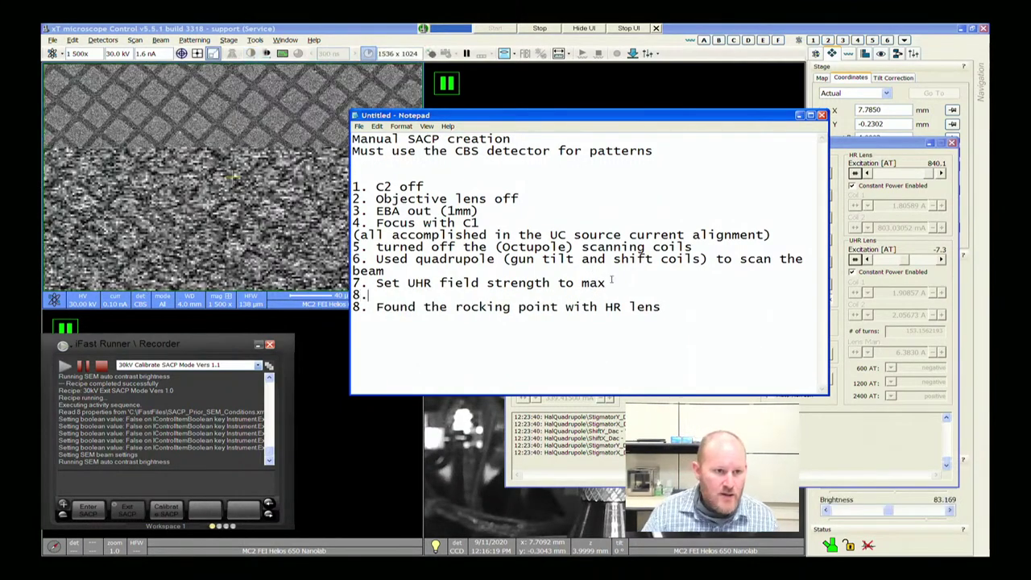
text( Turn t)
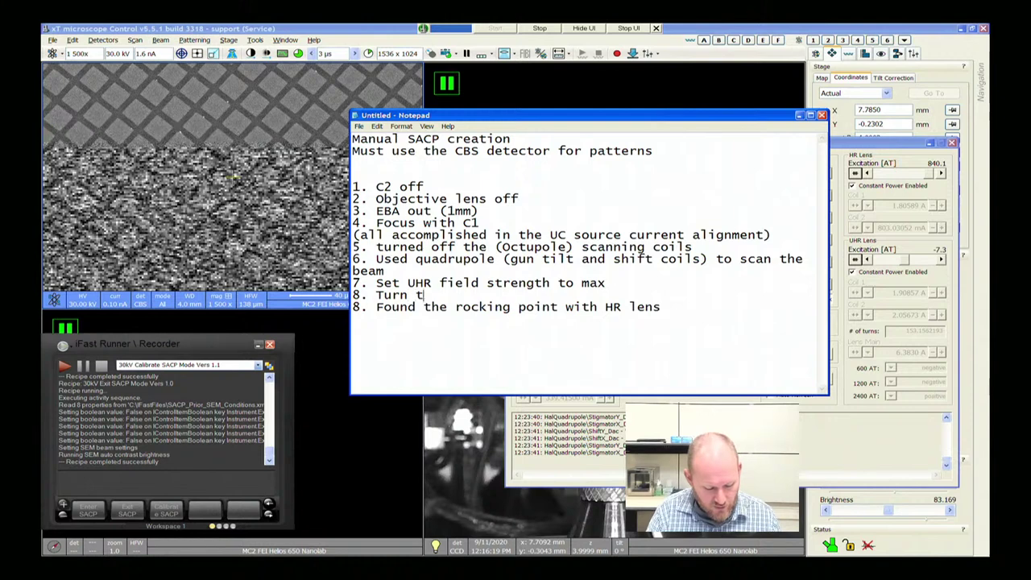
text(he HR lens back on)
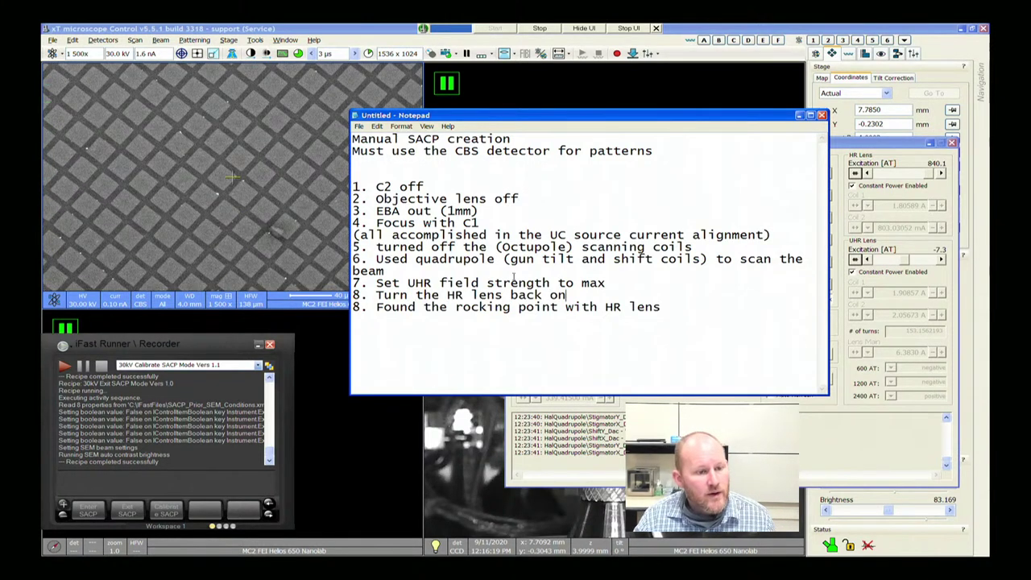
click(375, 300)
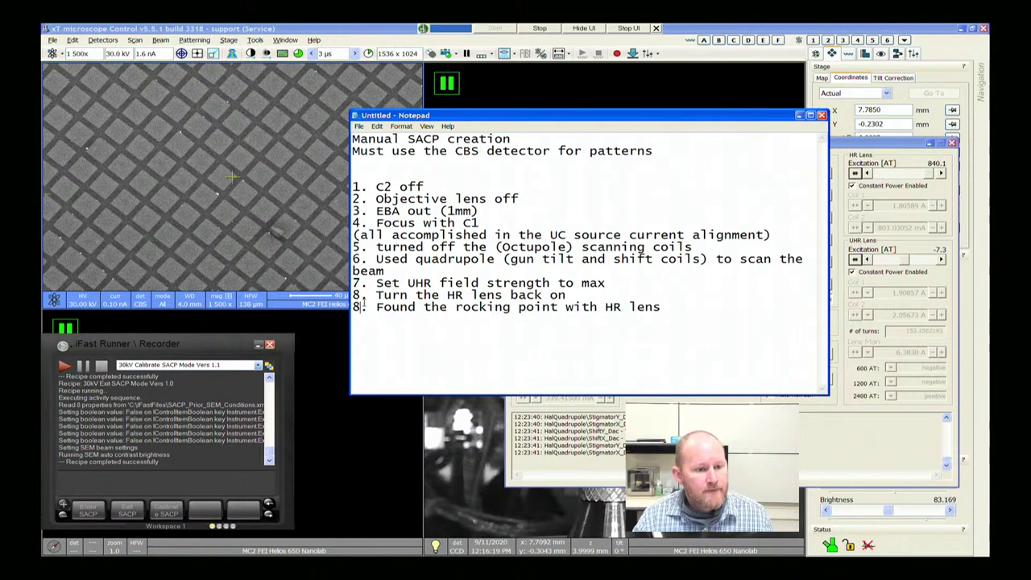
key(BackSpace)
text(9)
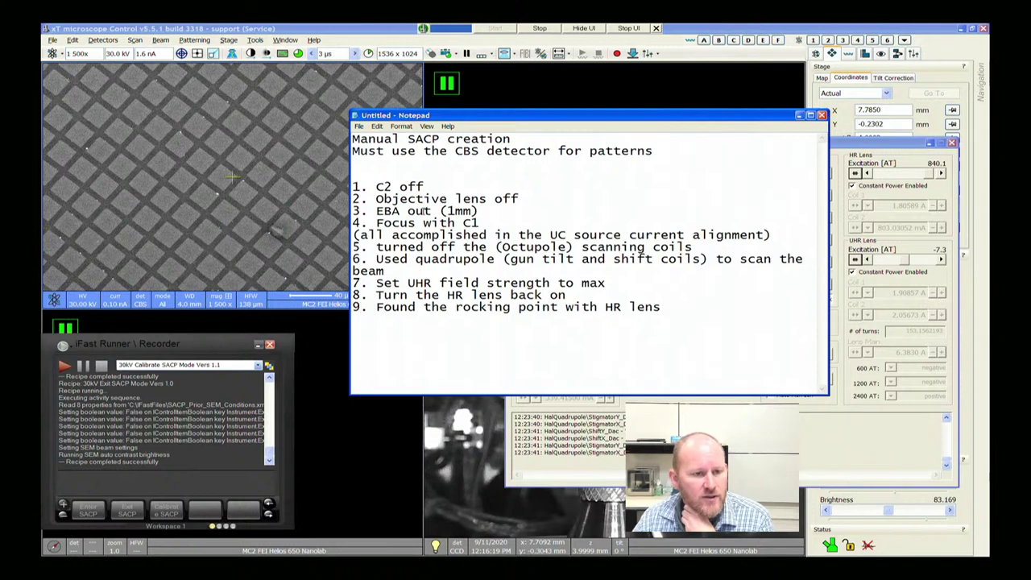
Review notes 1 to 6 by highlighting the lens and aperture lines, the octupole scanning coils line and the quadrupole line
drag(493, 223, 369, 179)
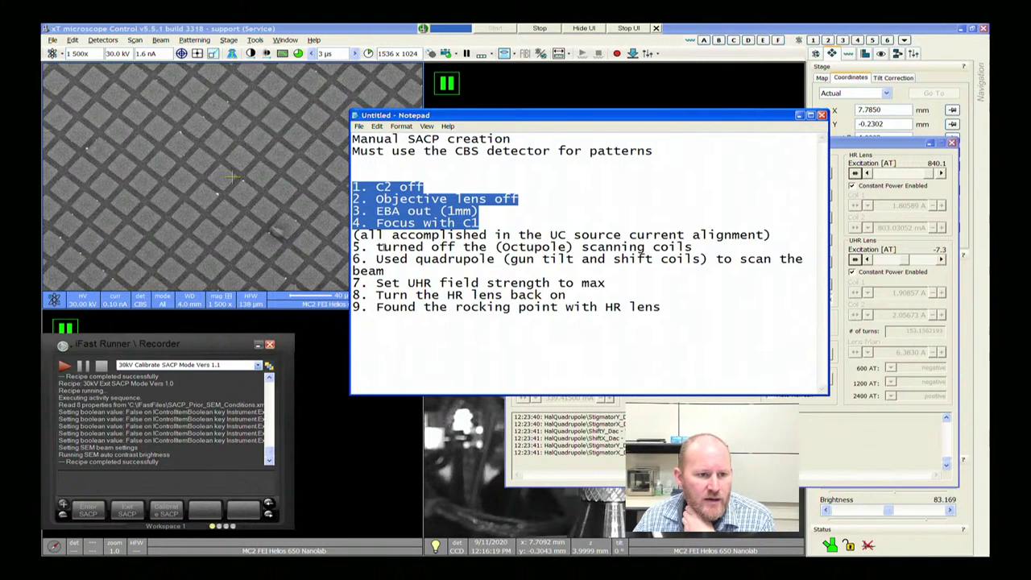
drag(377, 247, 693, 247)
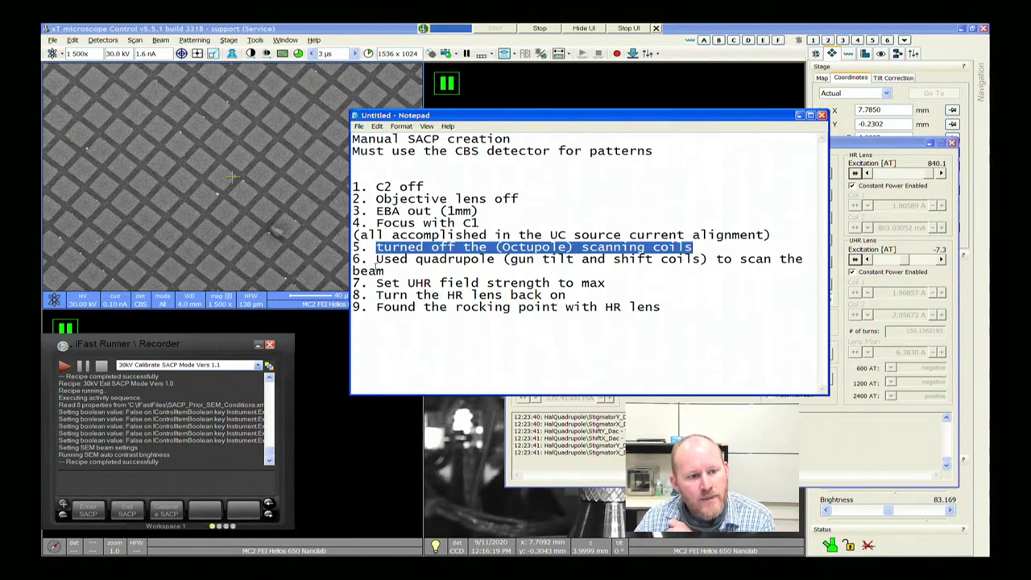
drag(377, 260, 539, 272)
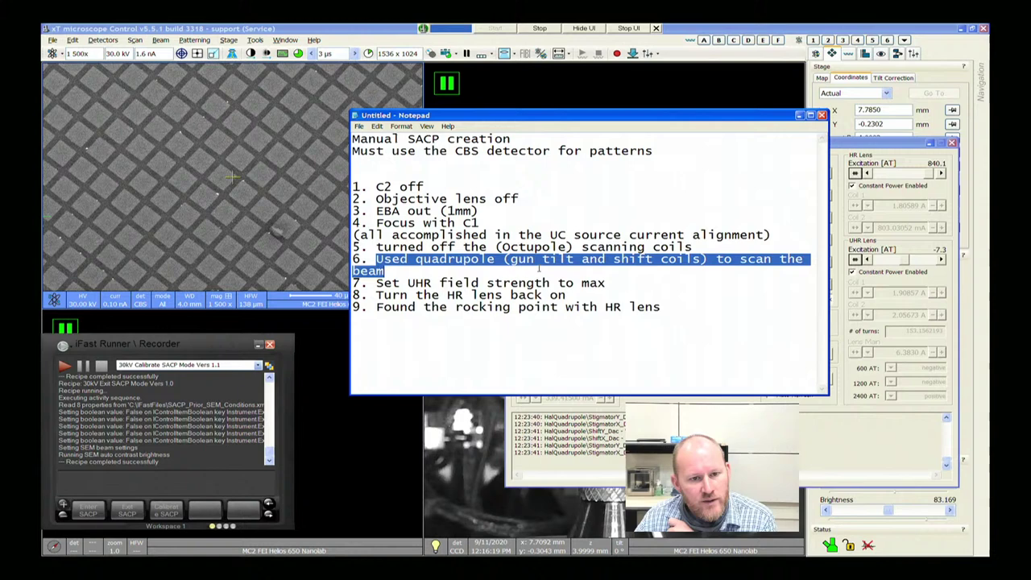
drag(652, 274, 662, 263)
click(637, 274)
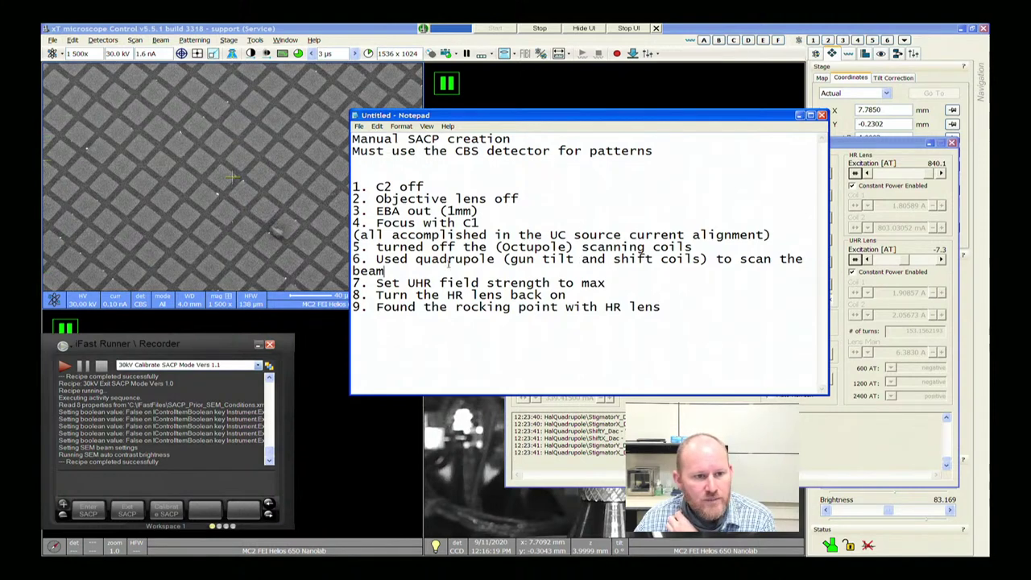
Check the quadrupole deflector settings in the Optics Regulators window, and return to the notes to review the UHR field strength line
click(842, 144)
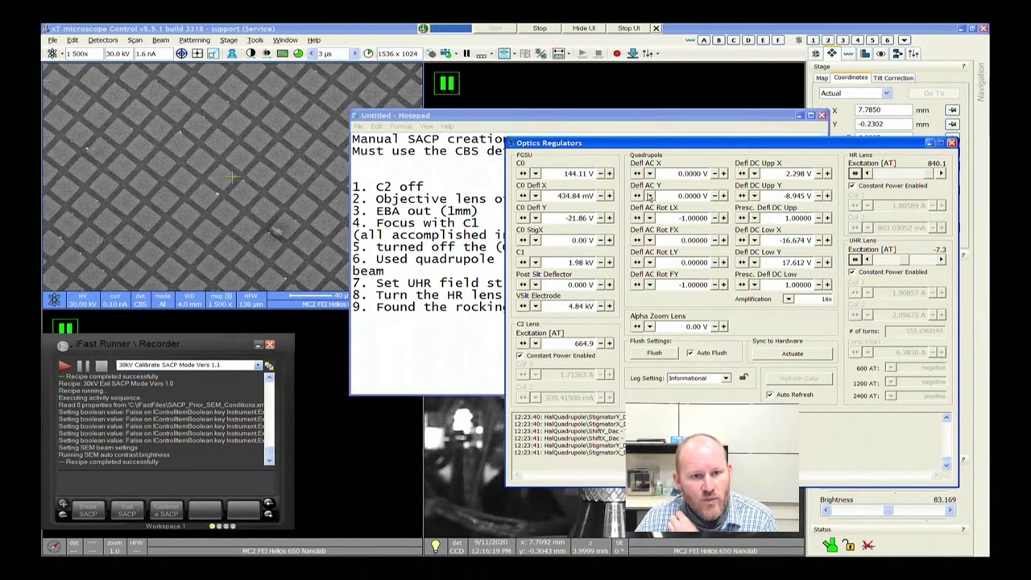
click(652, 121)
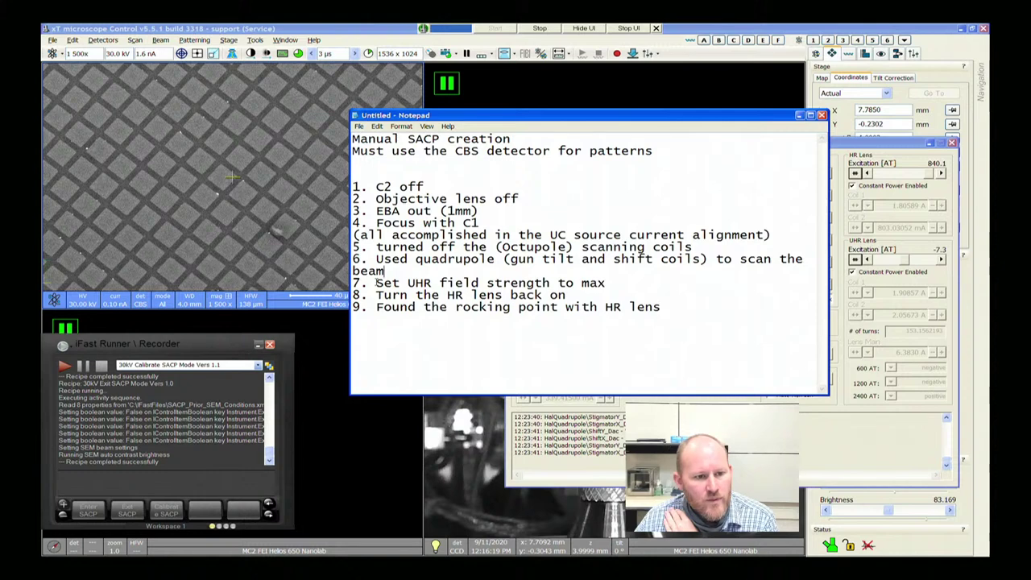
drag(376, 282, 607, 283)
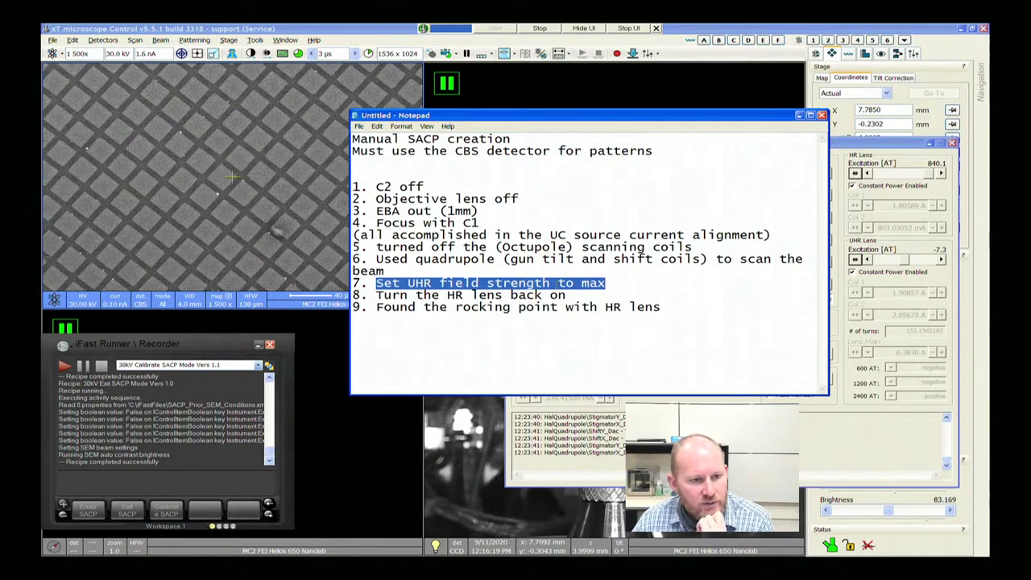
drag(603, 283, 385, 272)
click(449, 303)
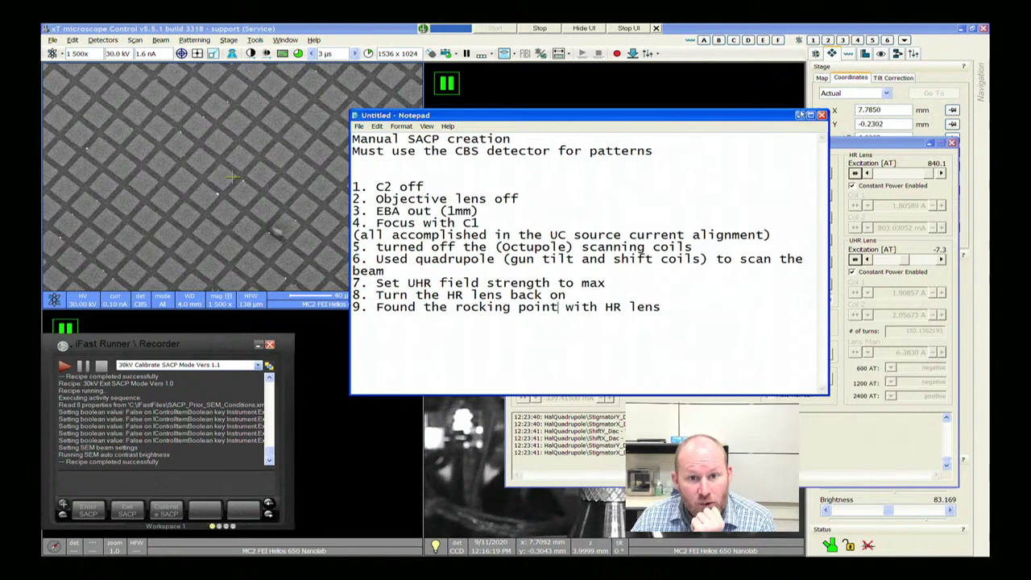
Cancel closing the notes, minimize them instead, and move the Optics Regulators window clear of the stage coordinates
click(822, 115)
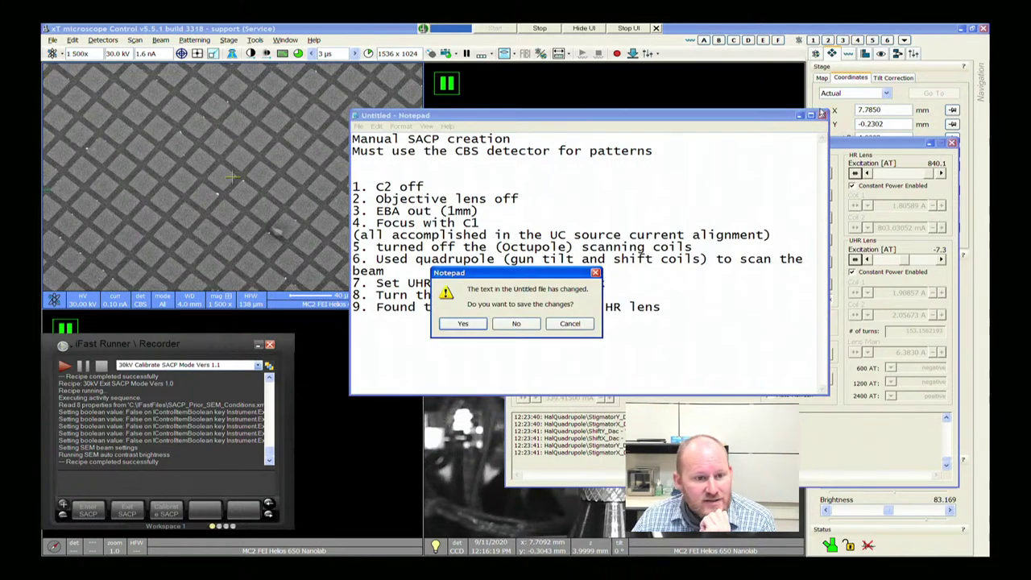
click(568, 324)
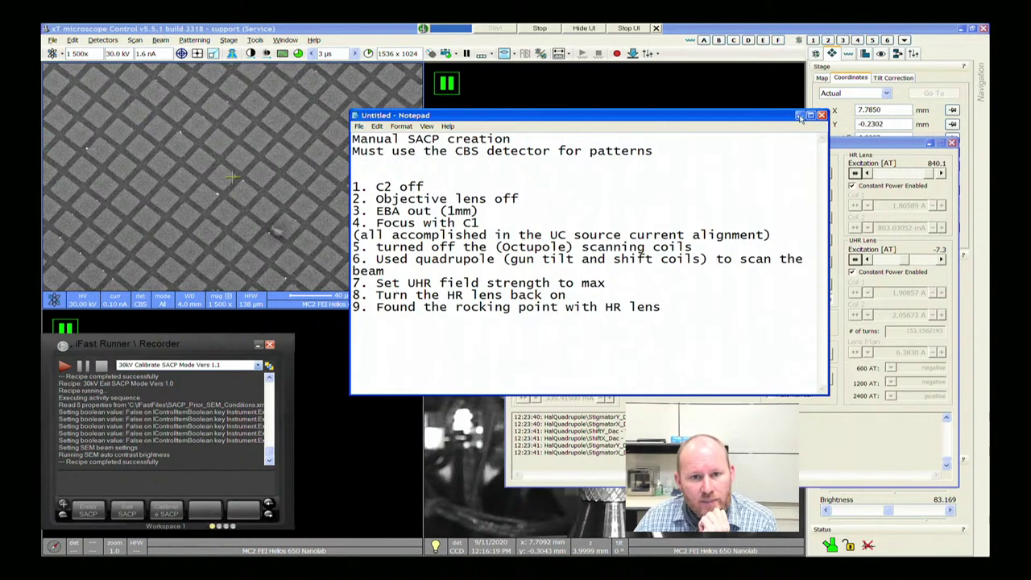
click(801, 116)
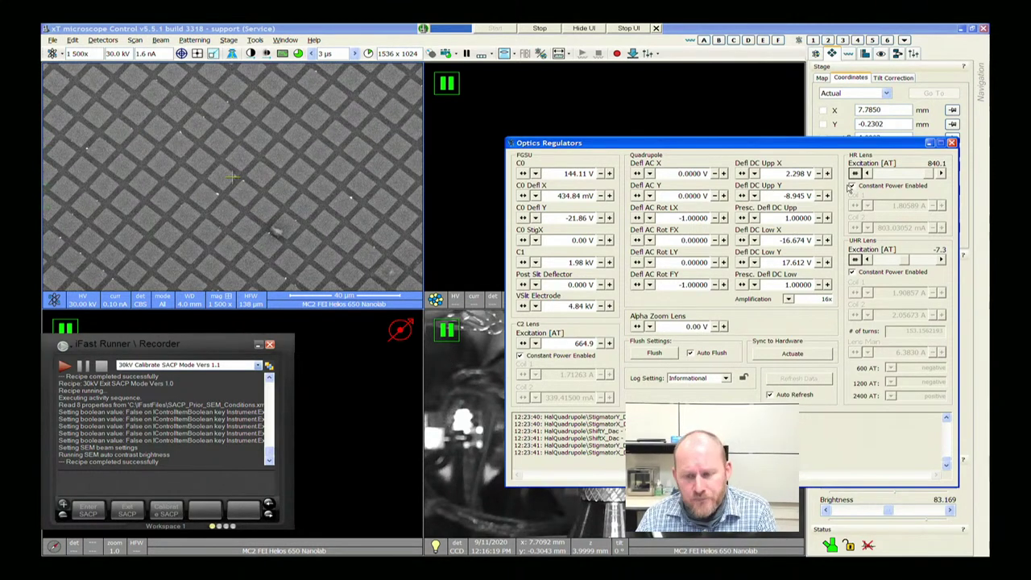
drag(809, 146, 650, 194)
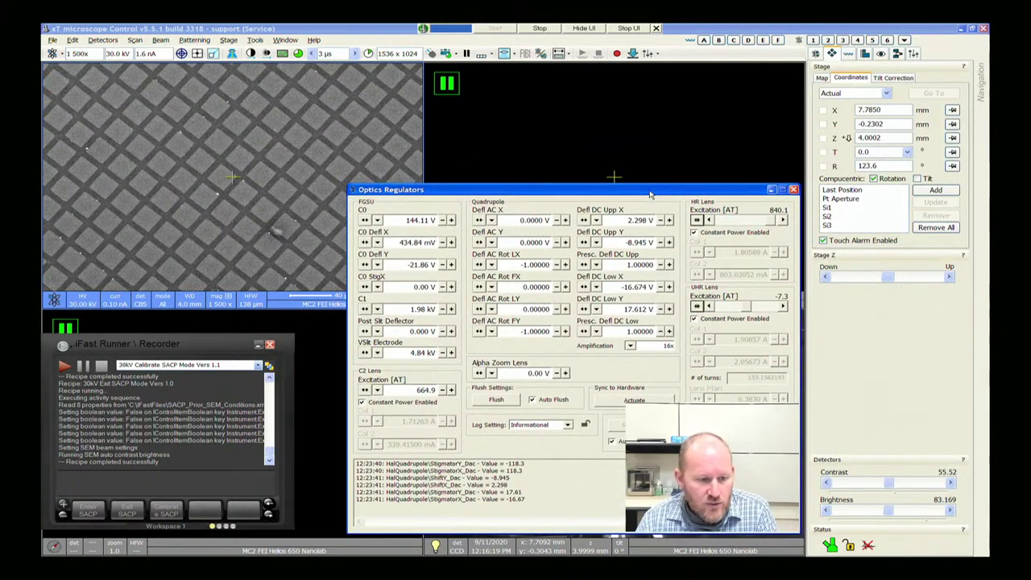